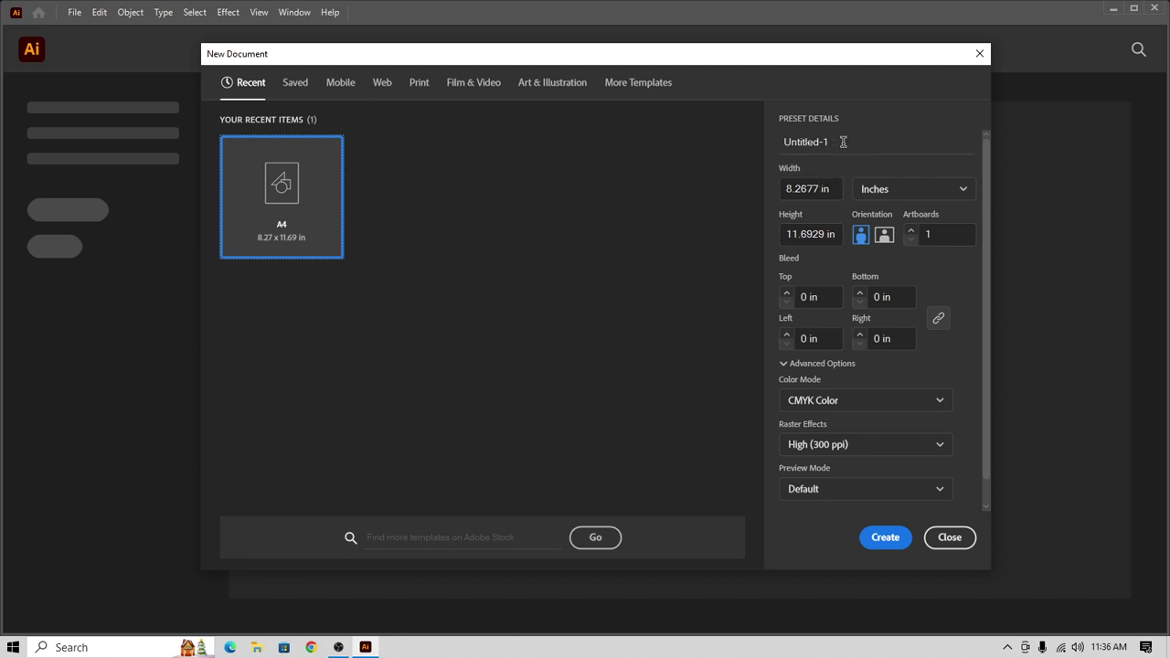
- Name the new document Business Card and set its size to 3.5 in wide by 2 in high
drag(845, 142, 709, 161)
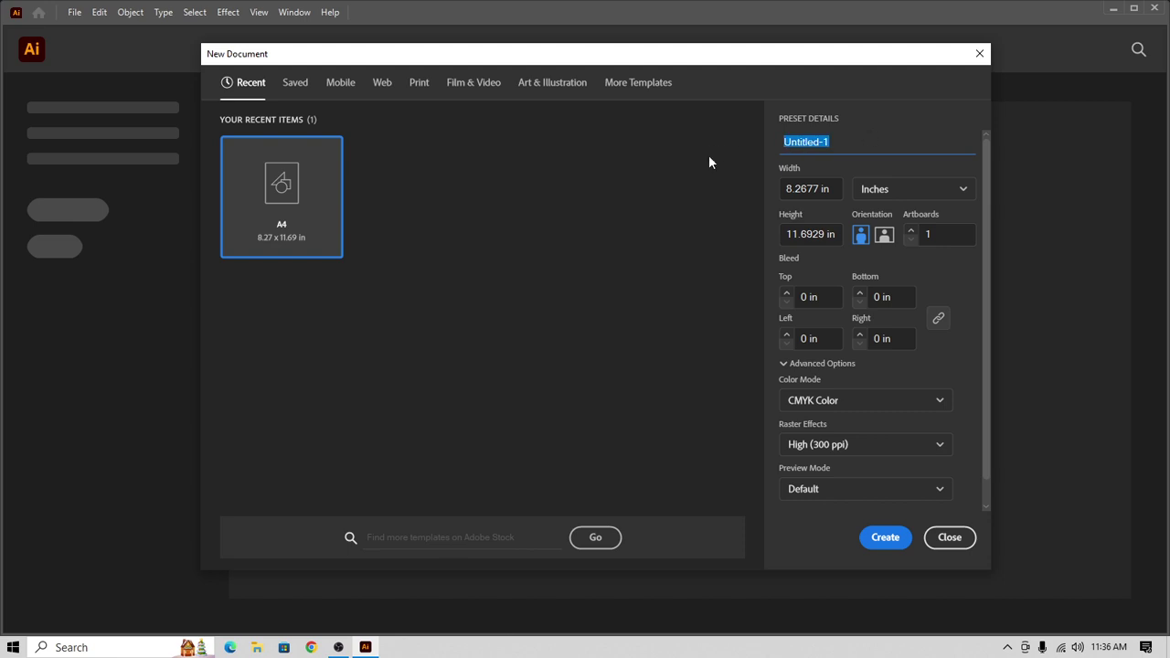
text(Business V)
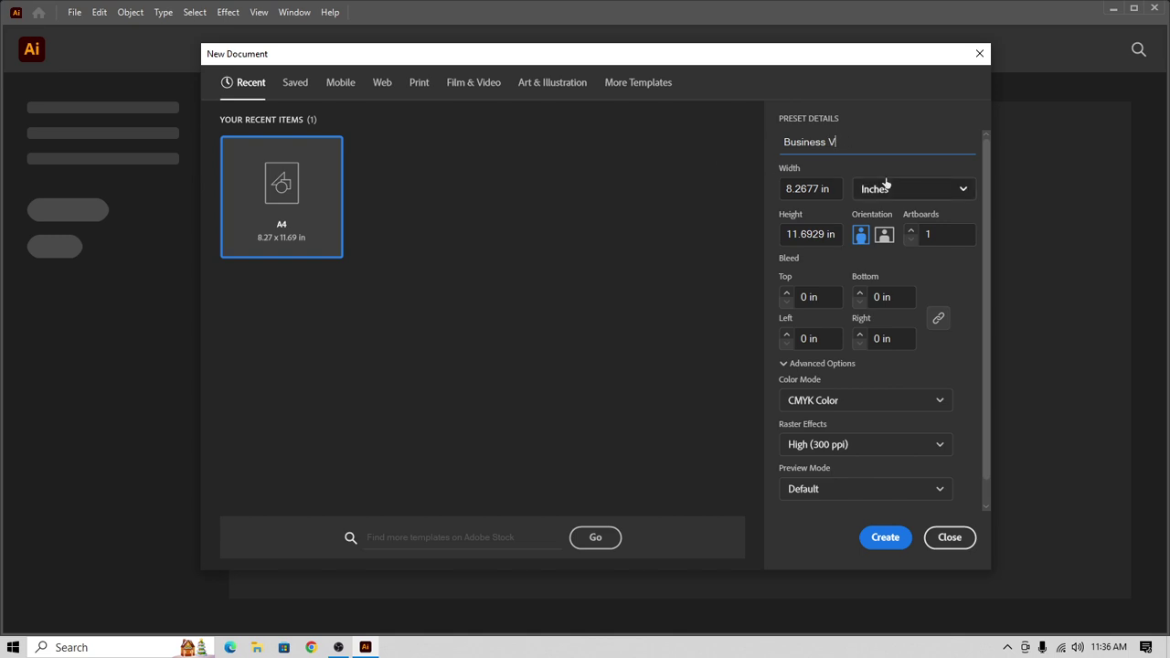
text(arCard)
click(821, 194)
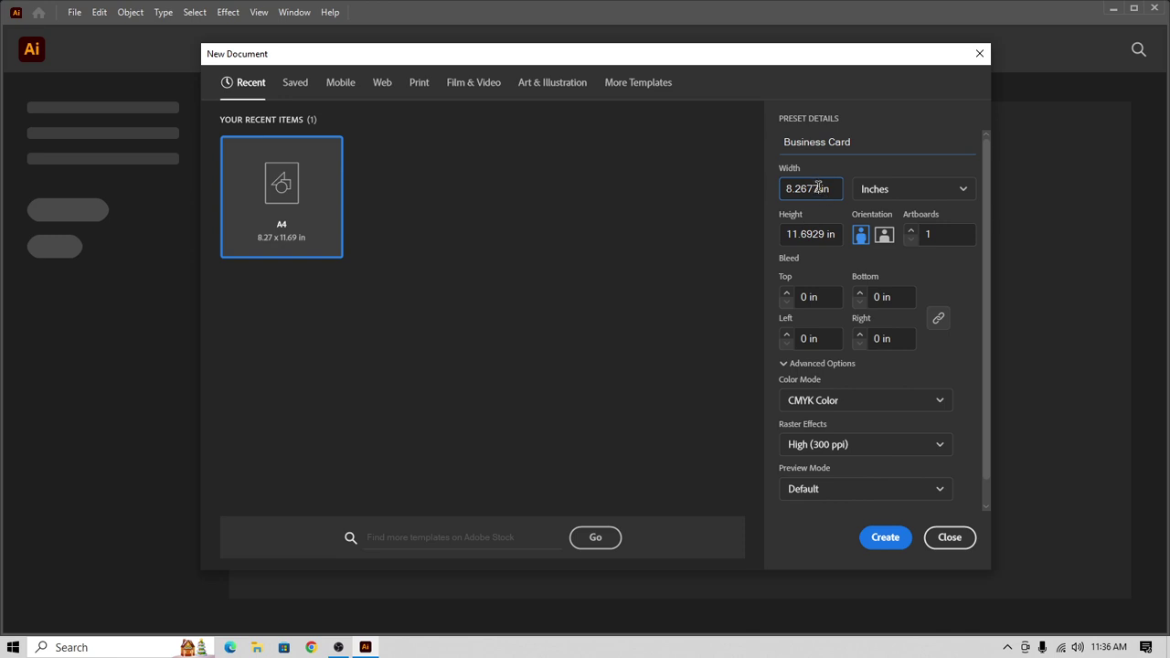
drag(818, 188, 761, 197)
text(3.5)
drag(825, 235, 754, 240)
text(2)
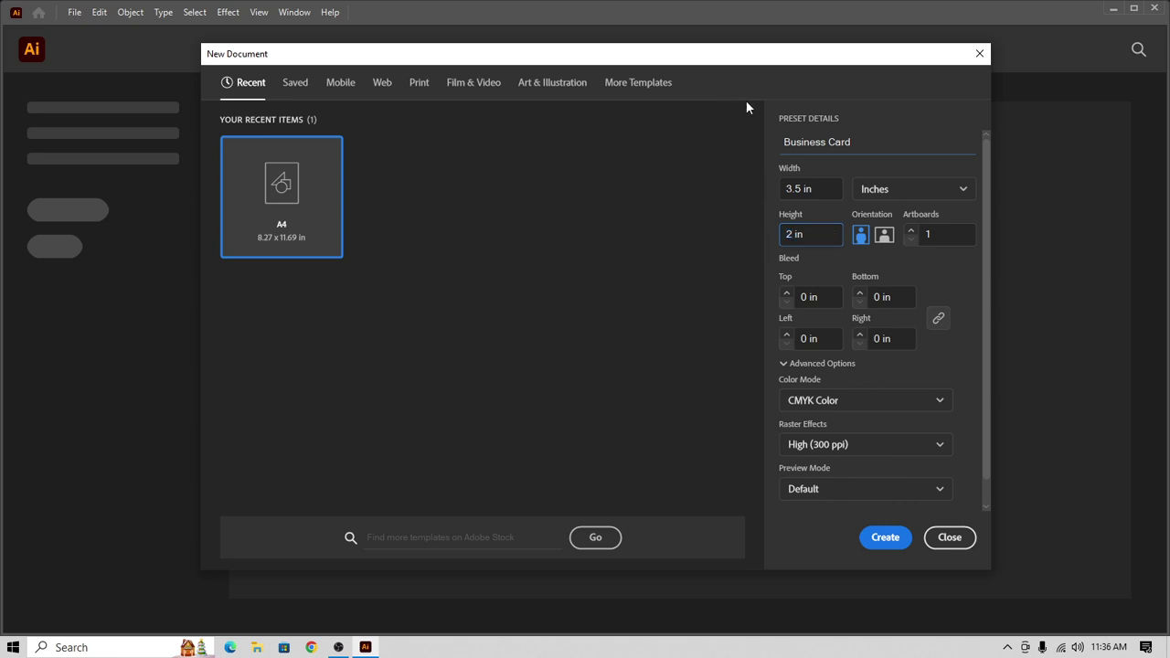
- Set the bleed to 0.125 in on all four sides and create the document
click(808, 298)
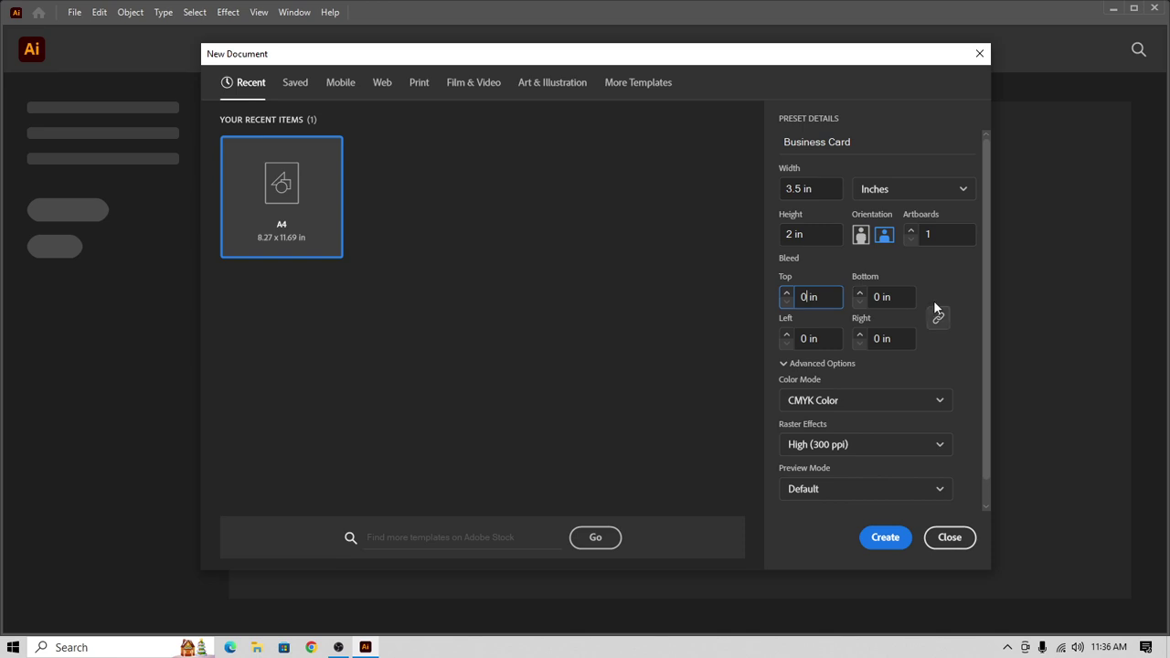
text(.125)
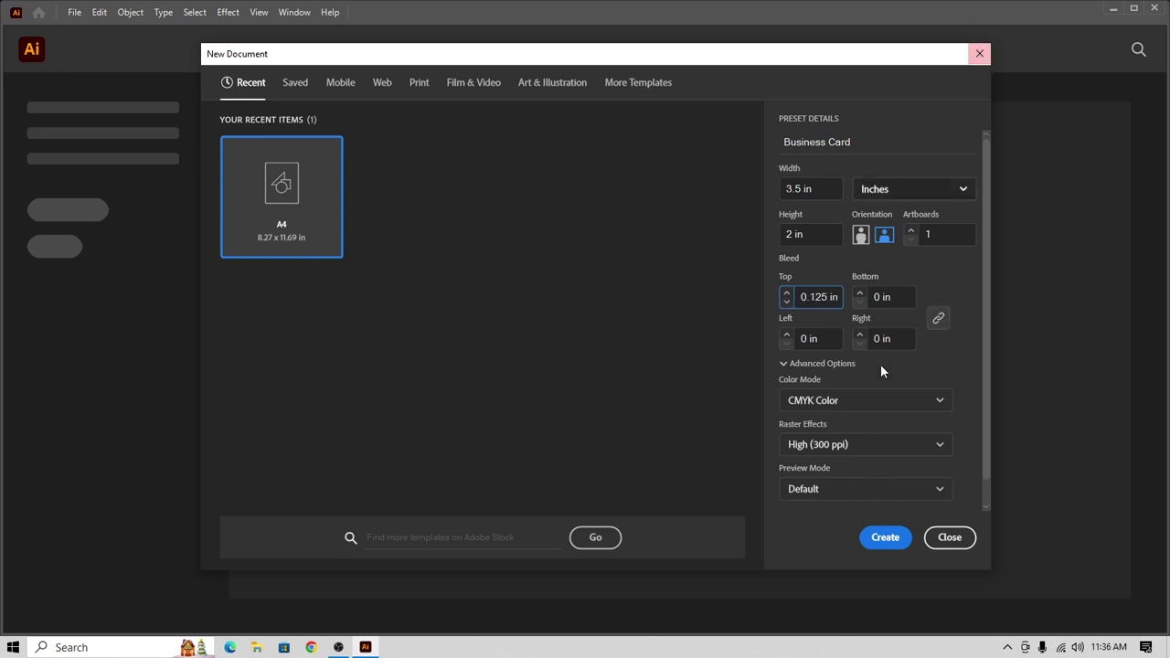
click(958, 288)
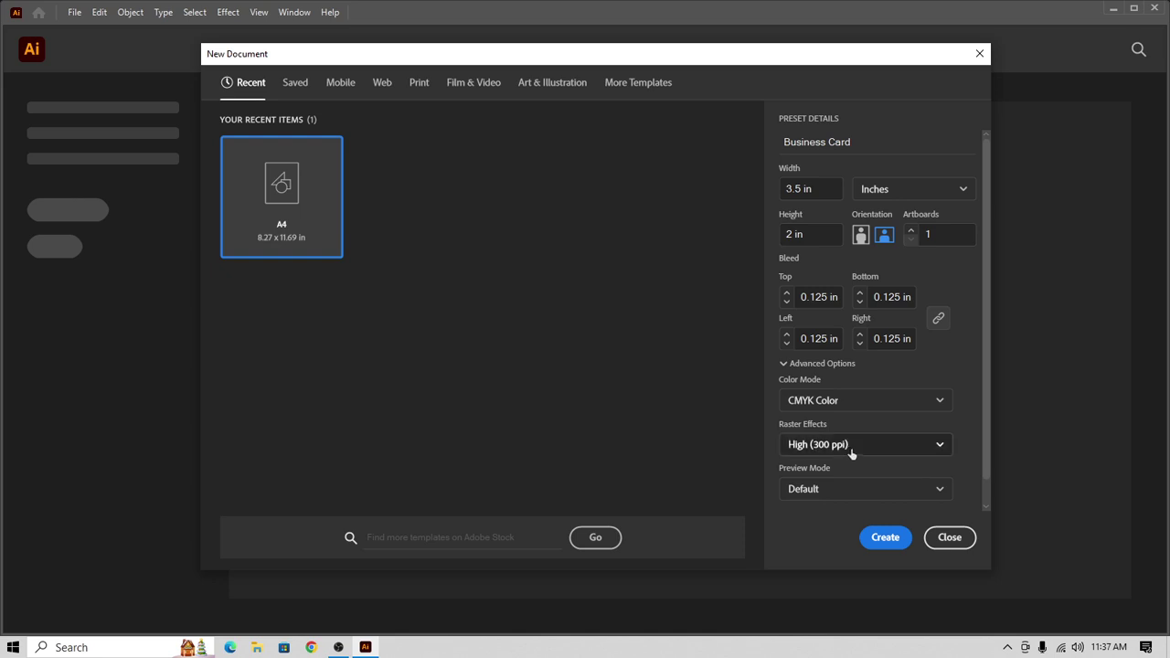
click(887, 538)
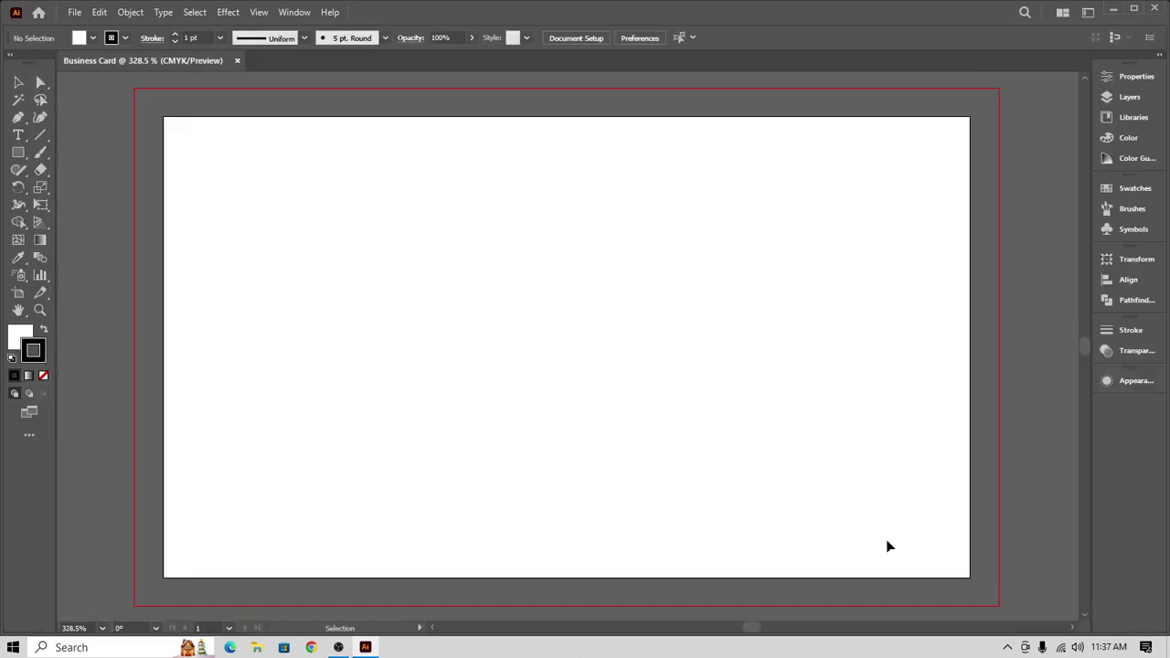
- Draw a small square filling the upper-left corner of the bleed area, with a black fill and no stroke
scroll(708, 356, down, 1)
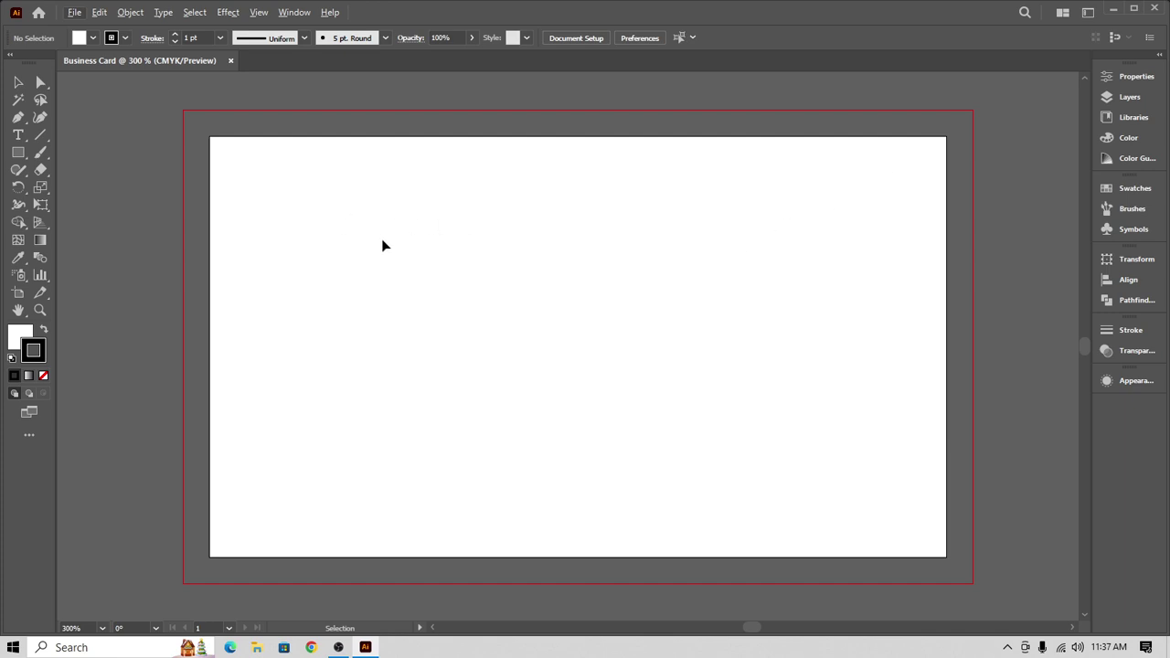
click(19, 153)
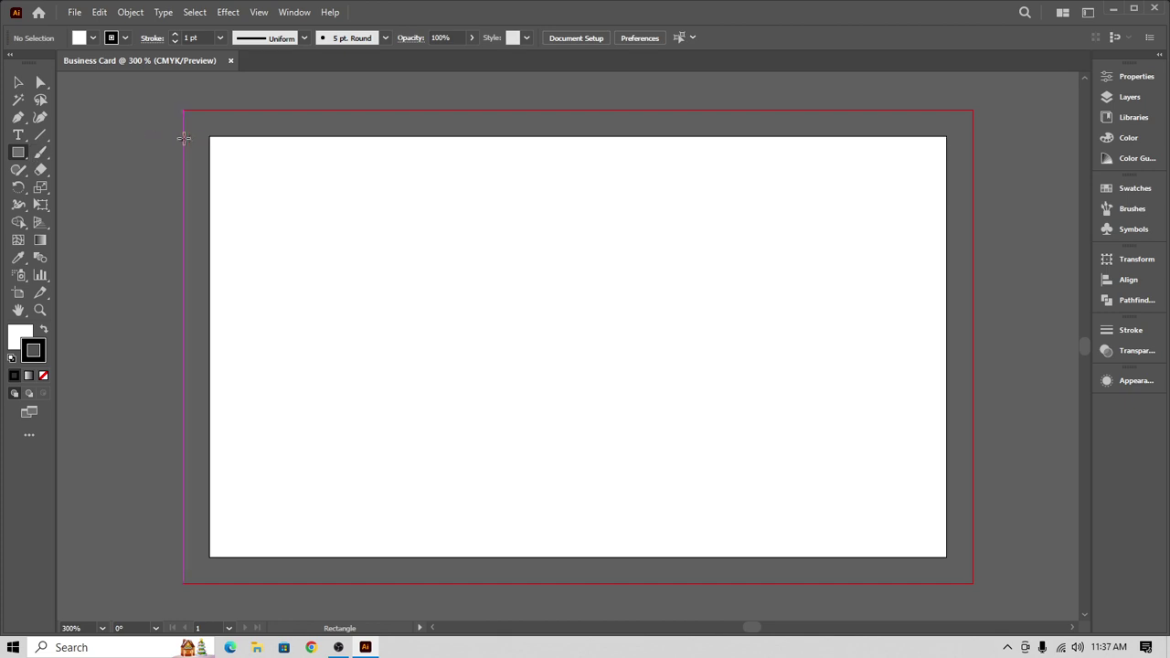
drag(209, 134, 183, 108)
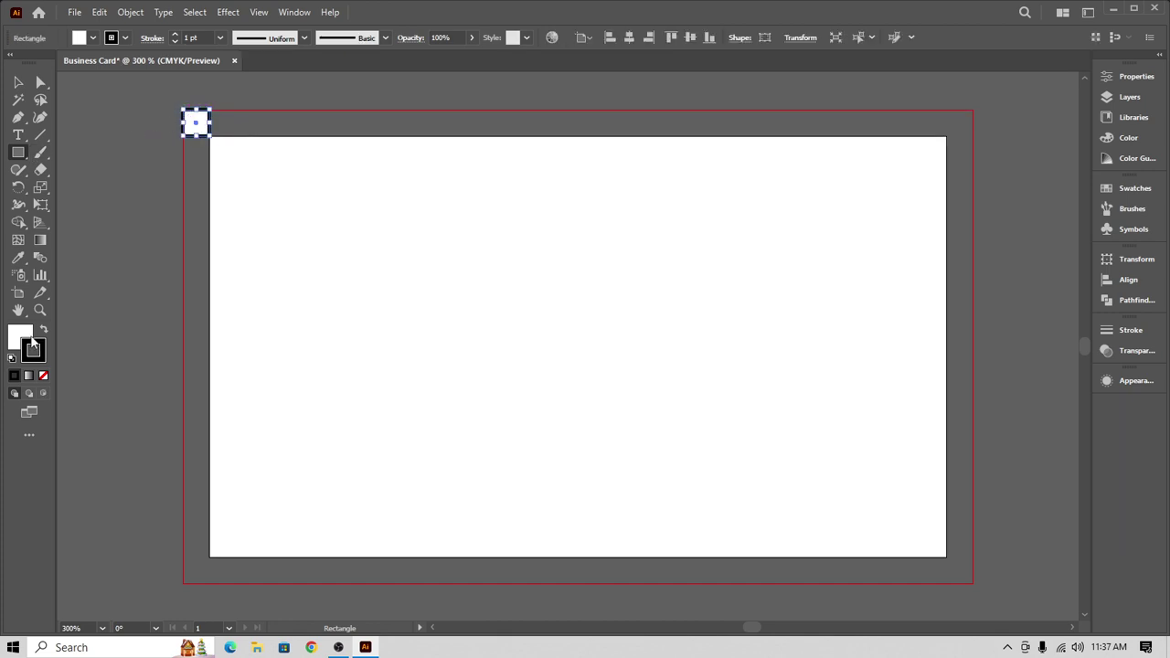
click(43, 375)
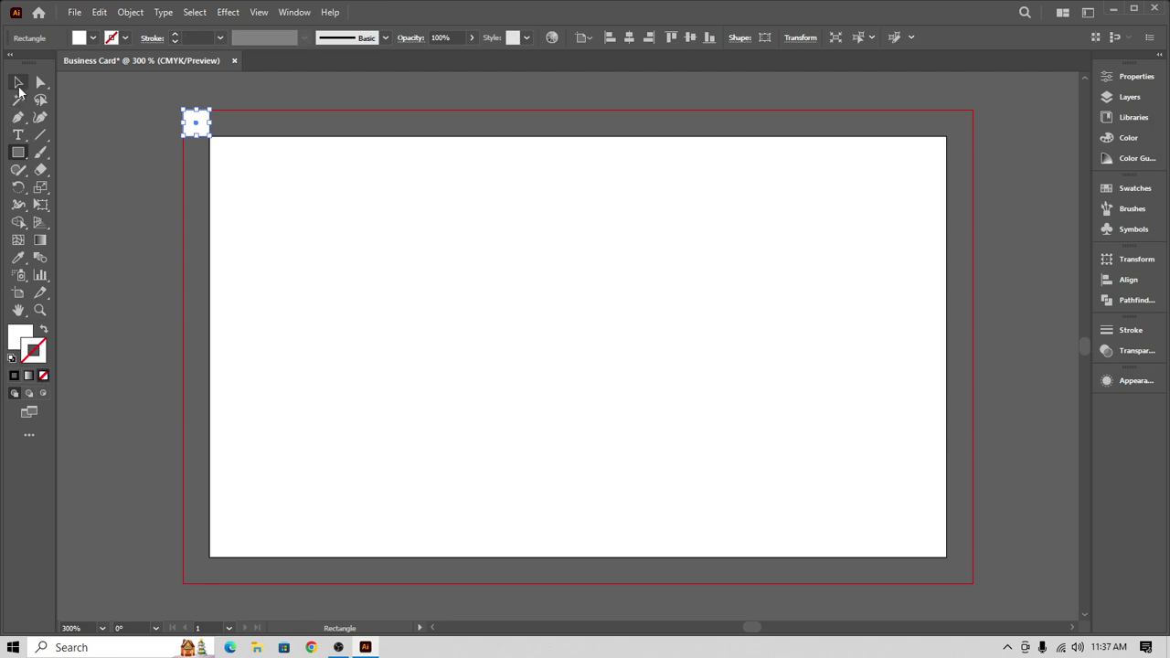
click(19, 85)
click(81, 38)
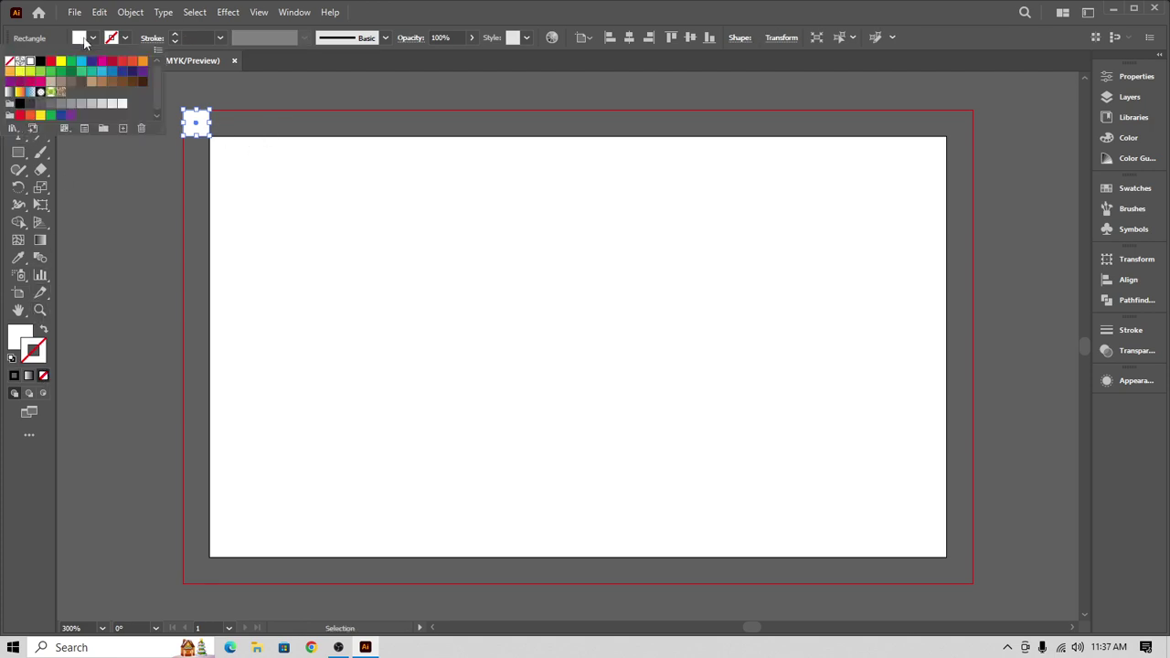
click(40, 60)
click(264, 83)
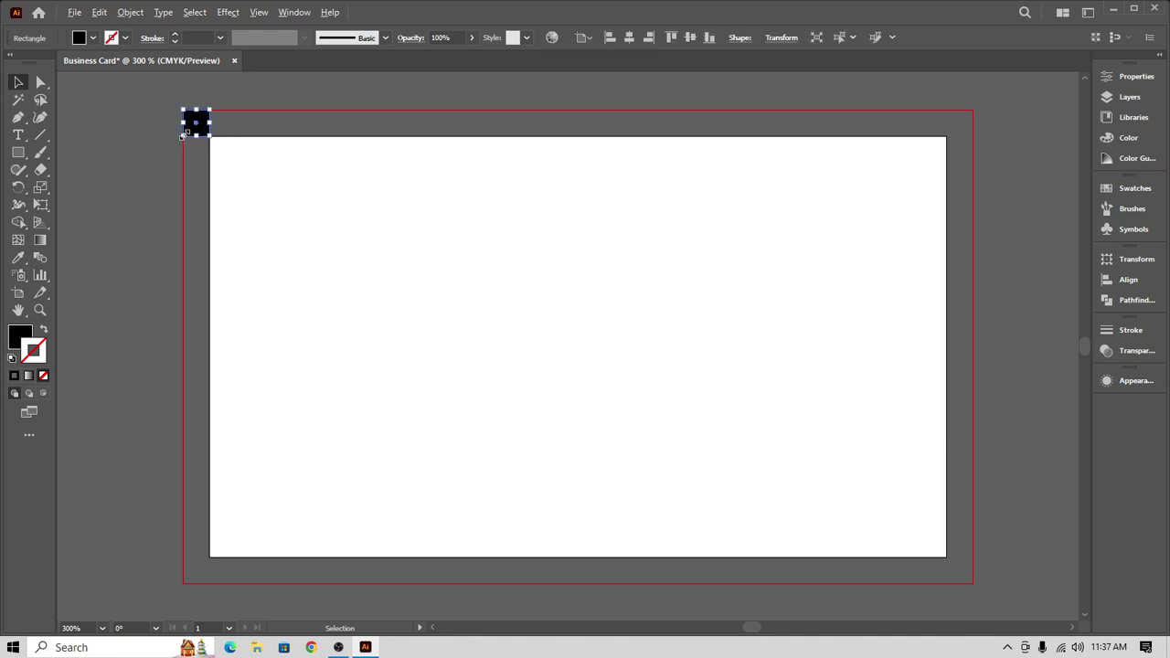
- Move the black square inside the artboard's upper-left corner and place copies of it in the other three corners
drag(196, 124, 222, 542)
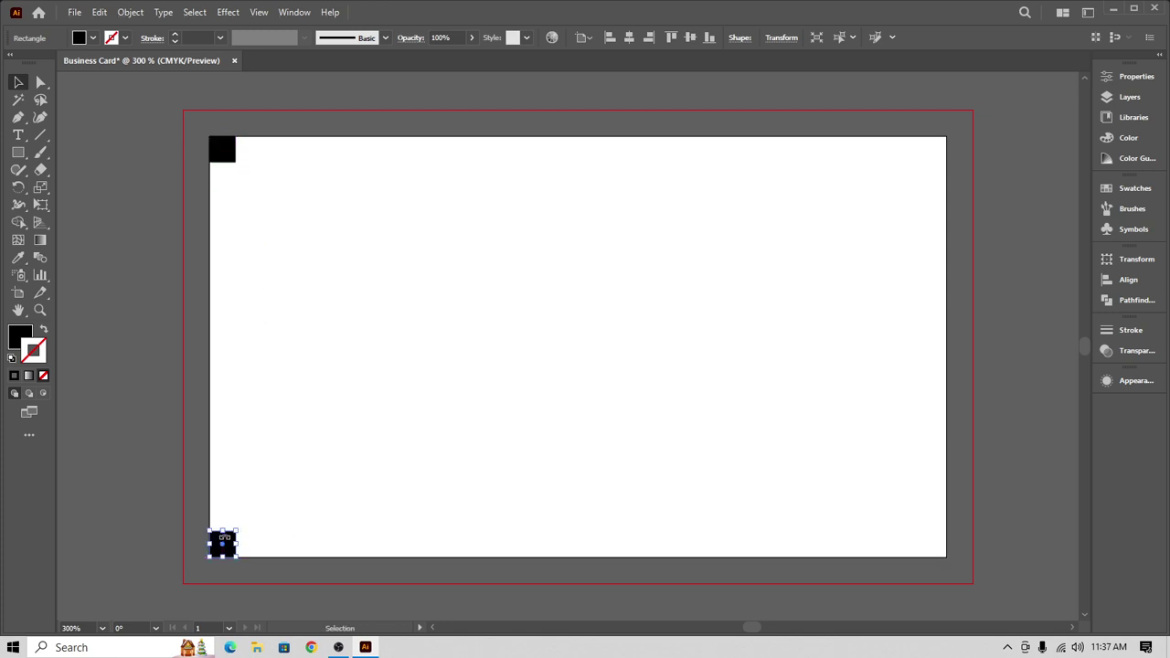
click(301, 307)
drag(261, 183, 945, 551)
click(705, 454)
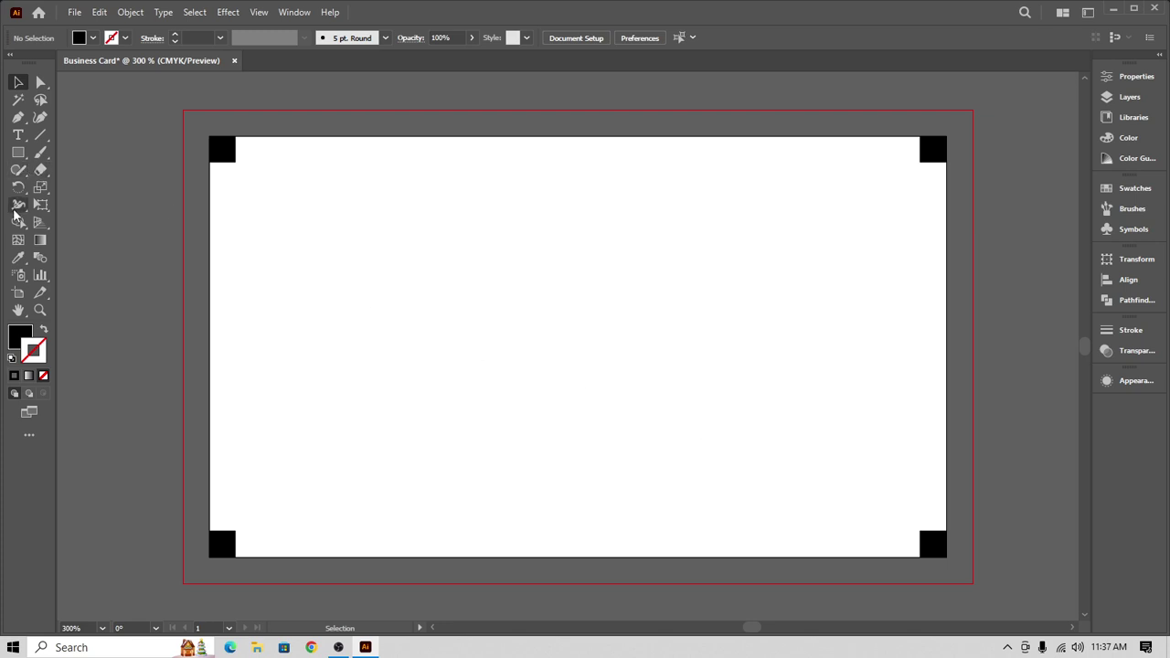
- Draw a rectangle spanning the inner corners of the four squares and swap its fill and stroke to leave a black outline
click(19, 153)
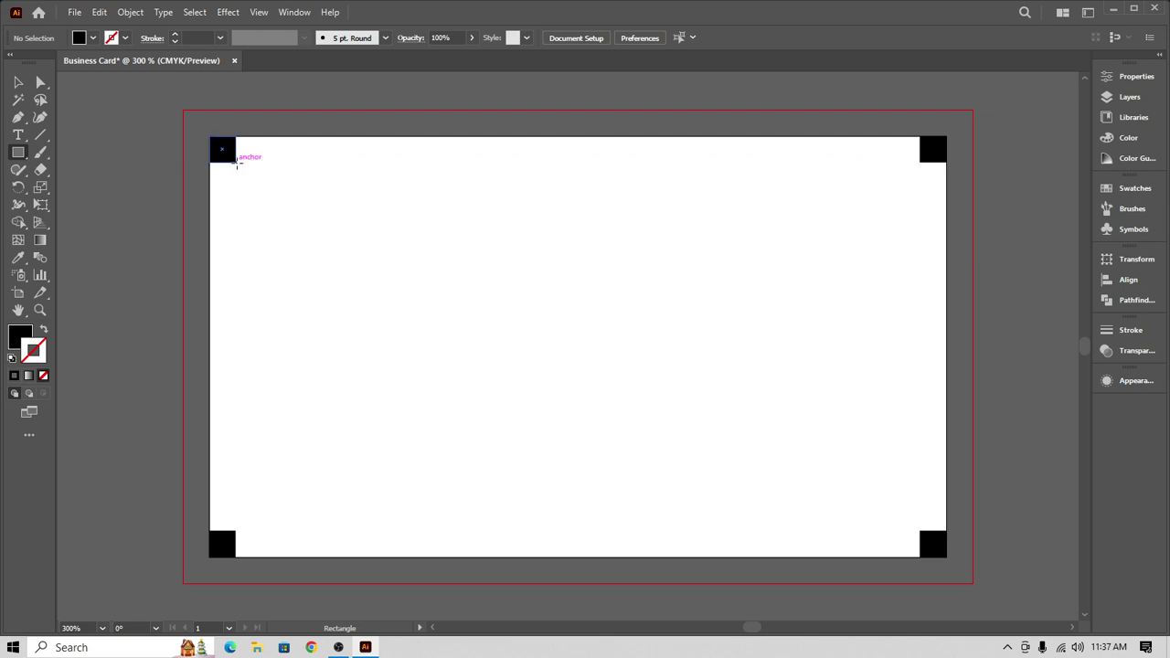
drag(236, 163, 922, 532)
click(17, 83)
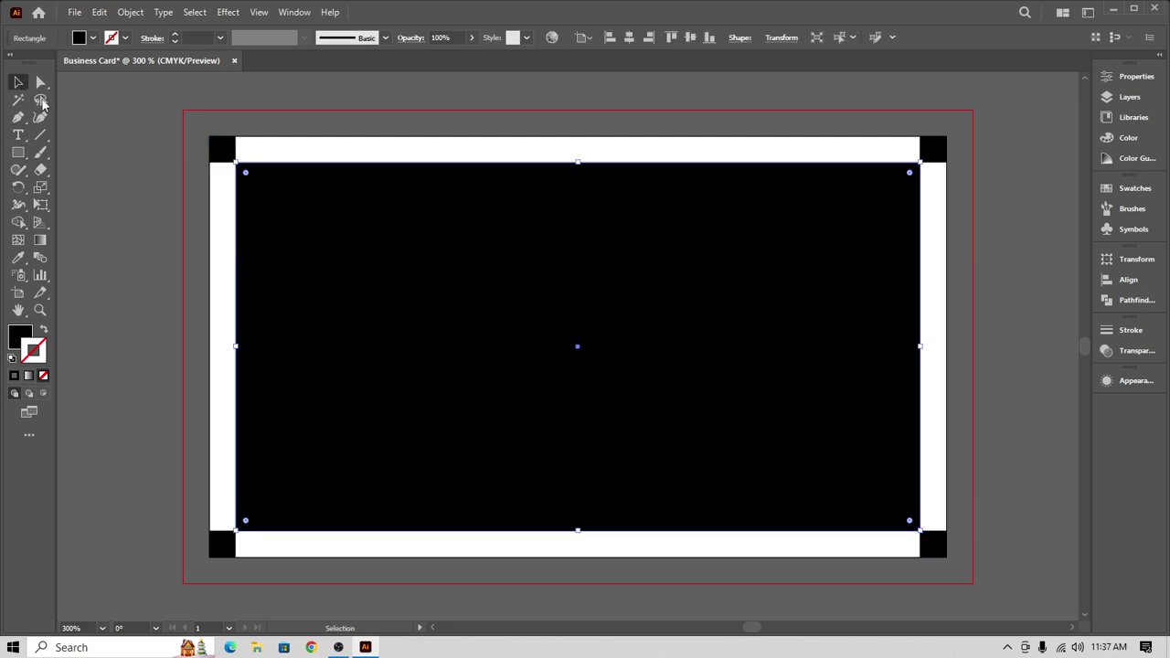
click(787, 107)
click(755, 203)
click(44, 332)
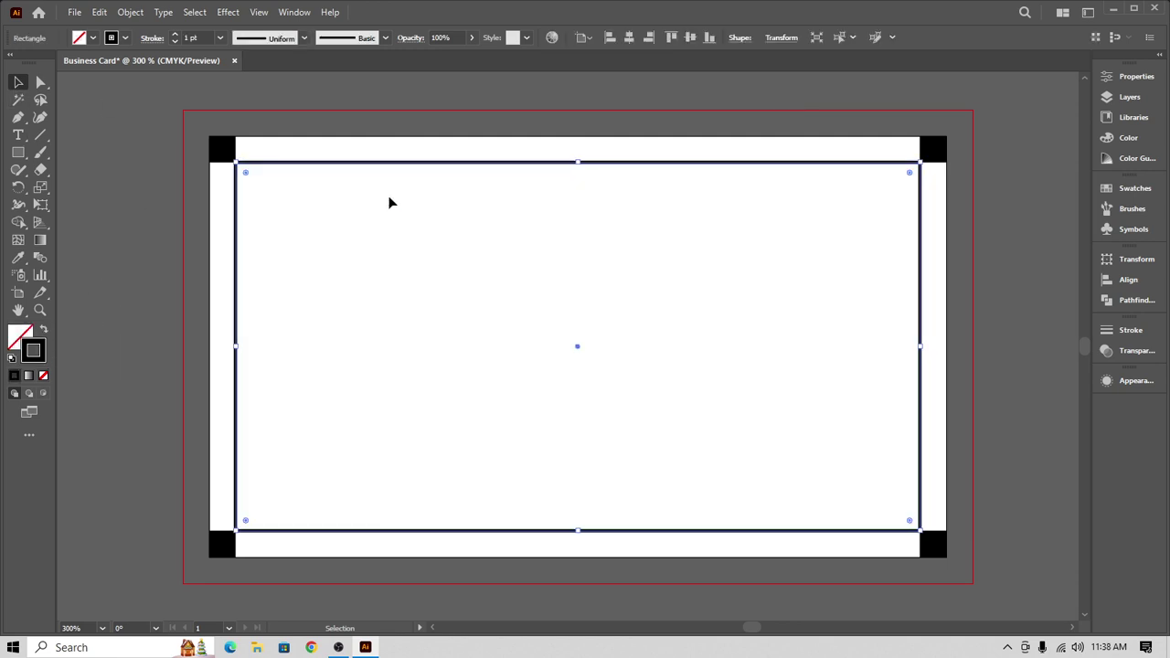
- Convert the outlined rectangle into a guide and lock the guides
right_click(446, 173)
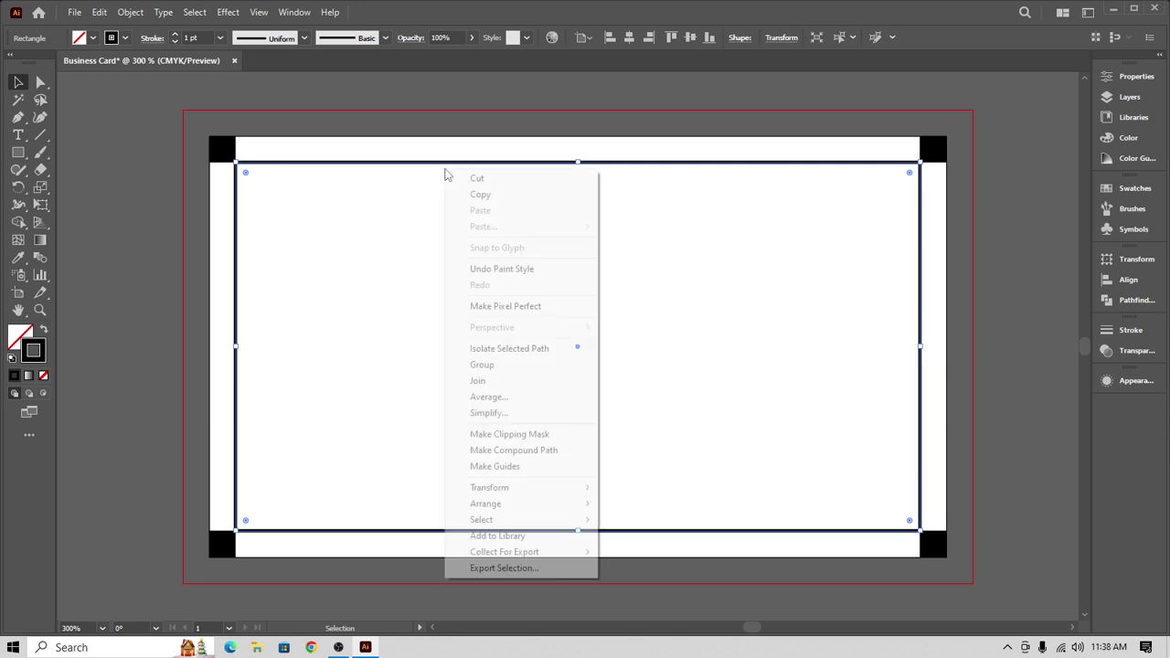
click(500, 469)
right_click(517, 171)
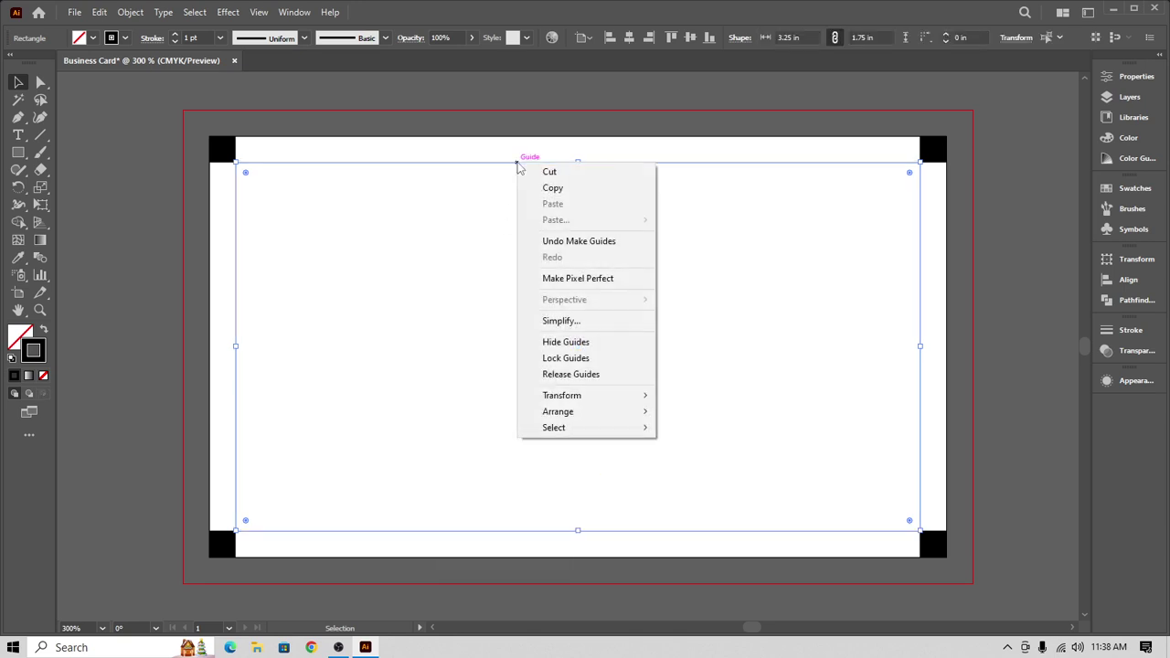
click(569, 357)
- Delete the four black squares from the artboard corners
click(1135, 259)
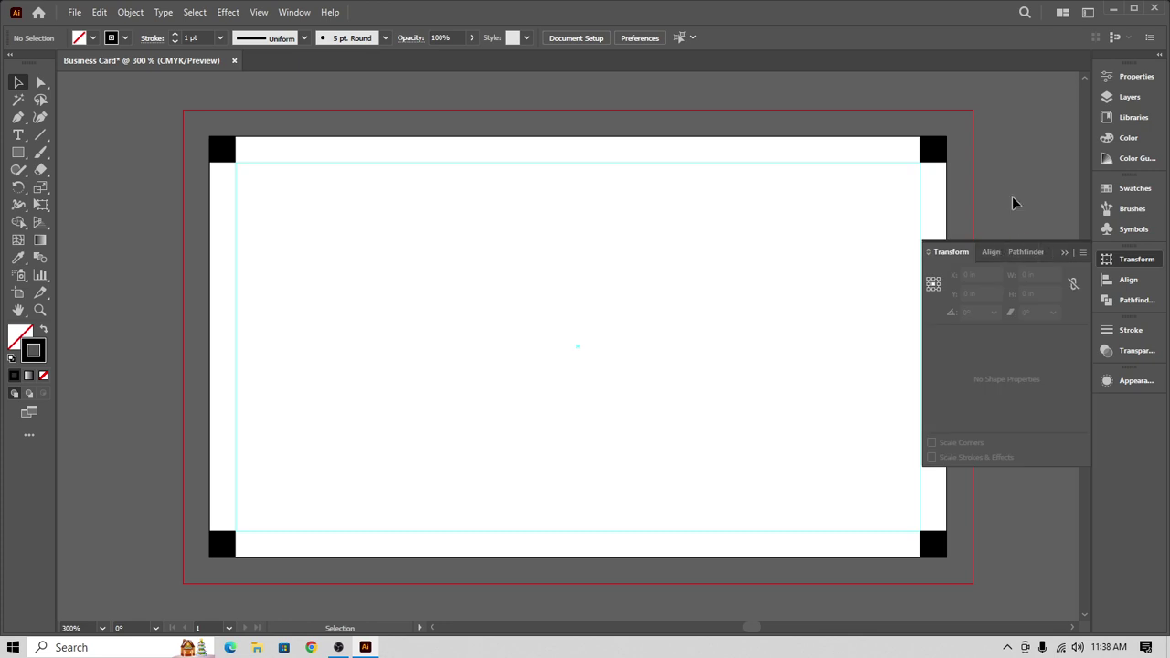
drag(961, 128, 204, 577)
key(Delete)
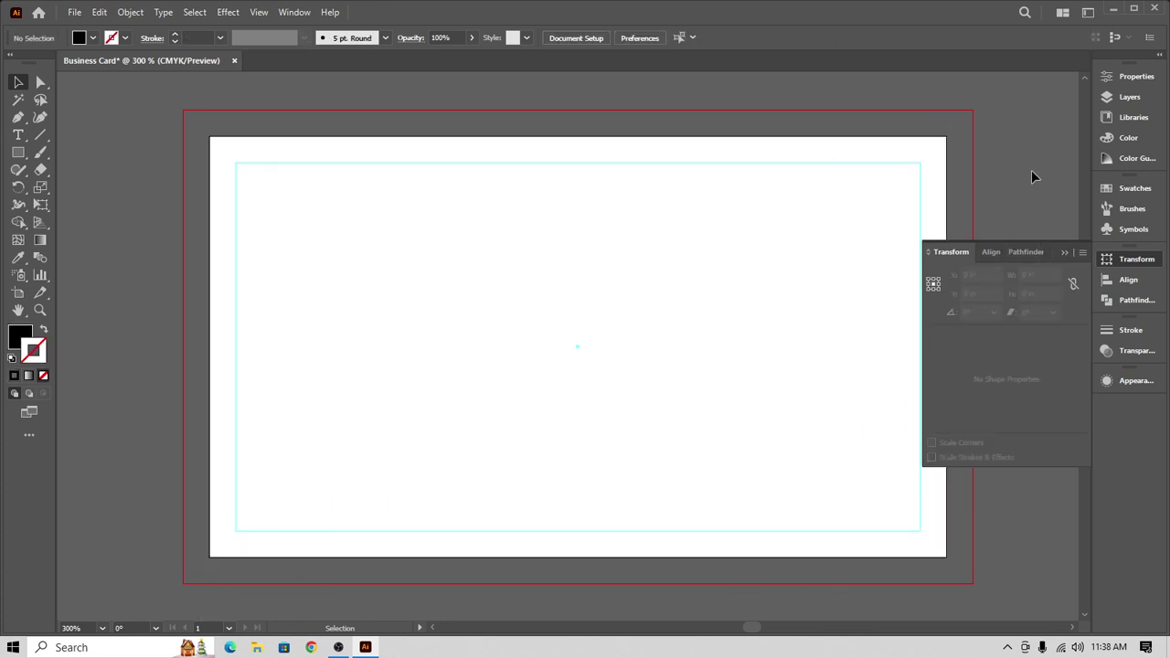
click(1064, 253)
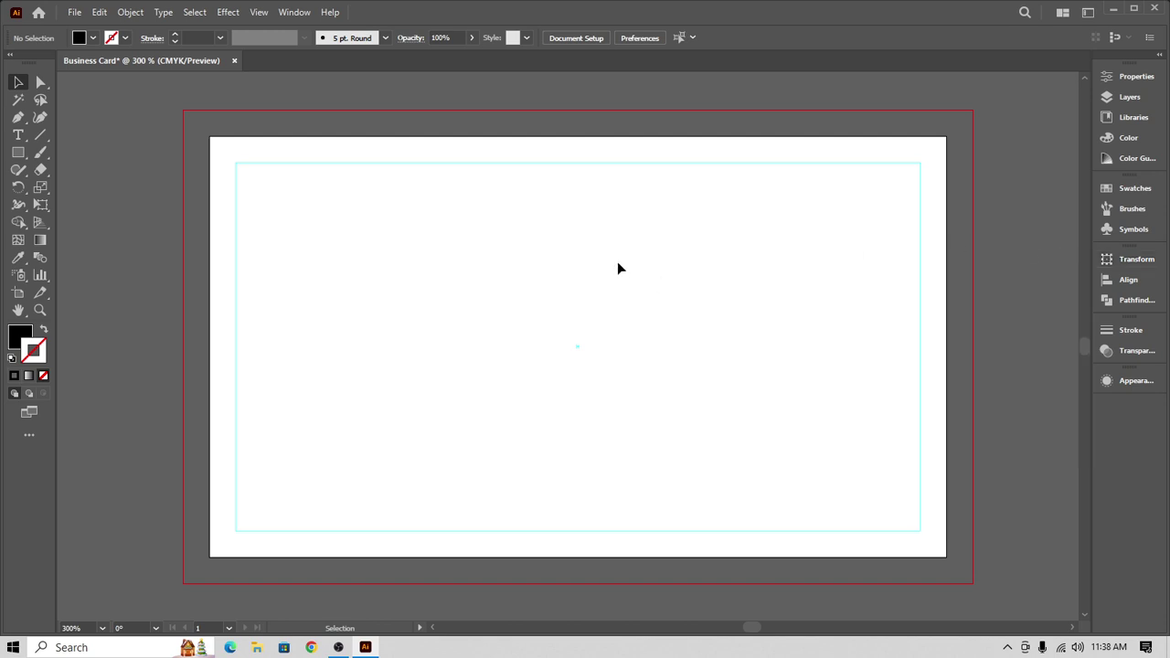
- Duplicate the artboard directly below the original, leaving a gap between their bleed edges
scroll(618, 265, down, 2)
scroll(620, 272, up, 1)
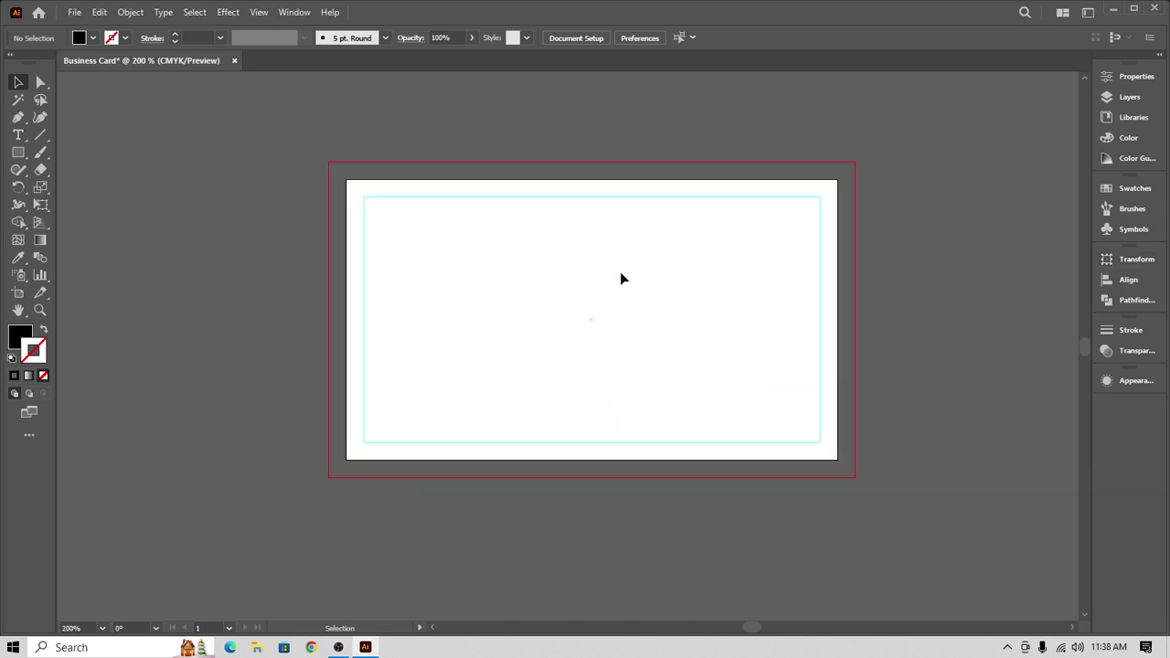
key(space)
drag(720, 302, 643, 238)
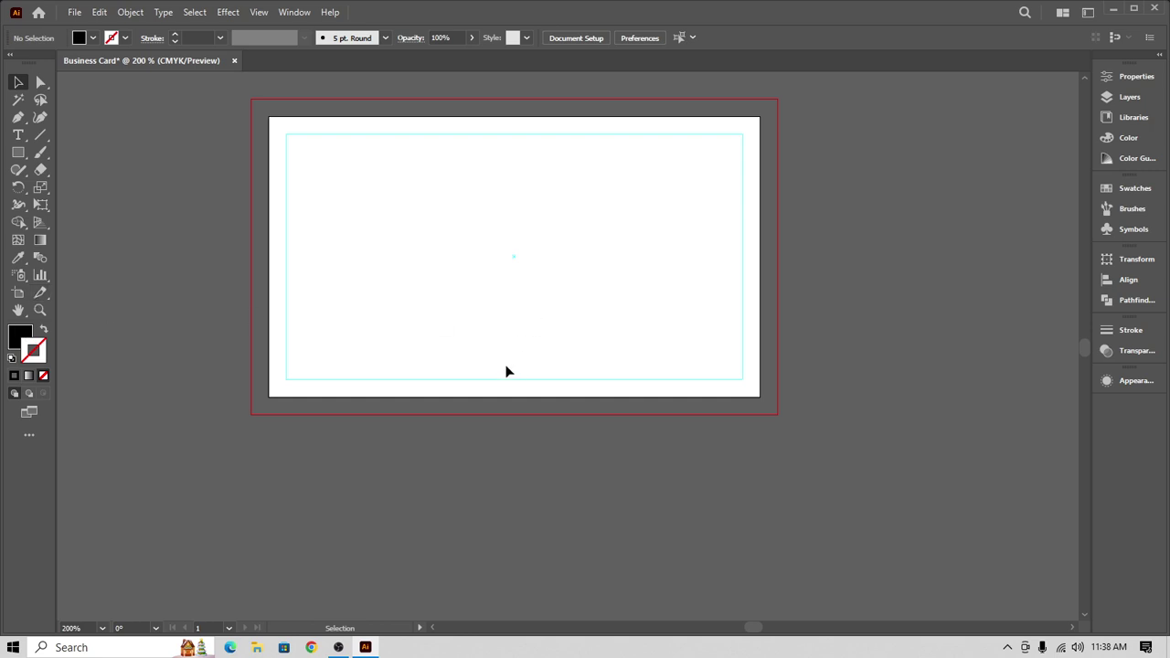
click(18, 294)
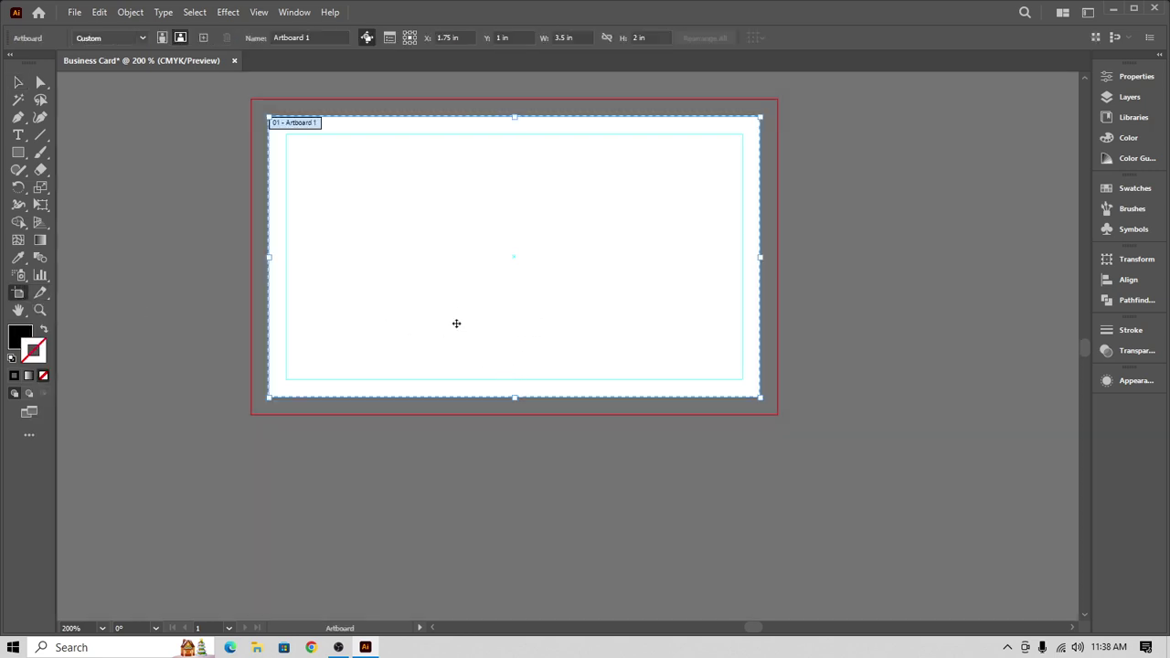
drag(536, 261, 536, 614)
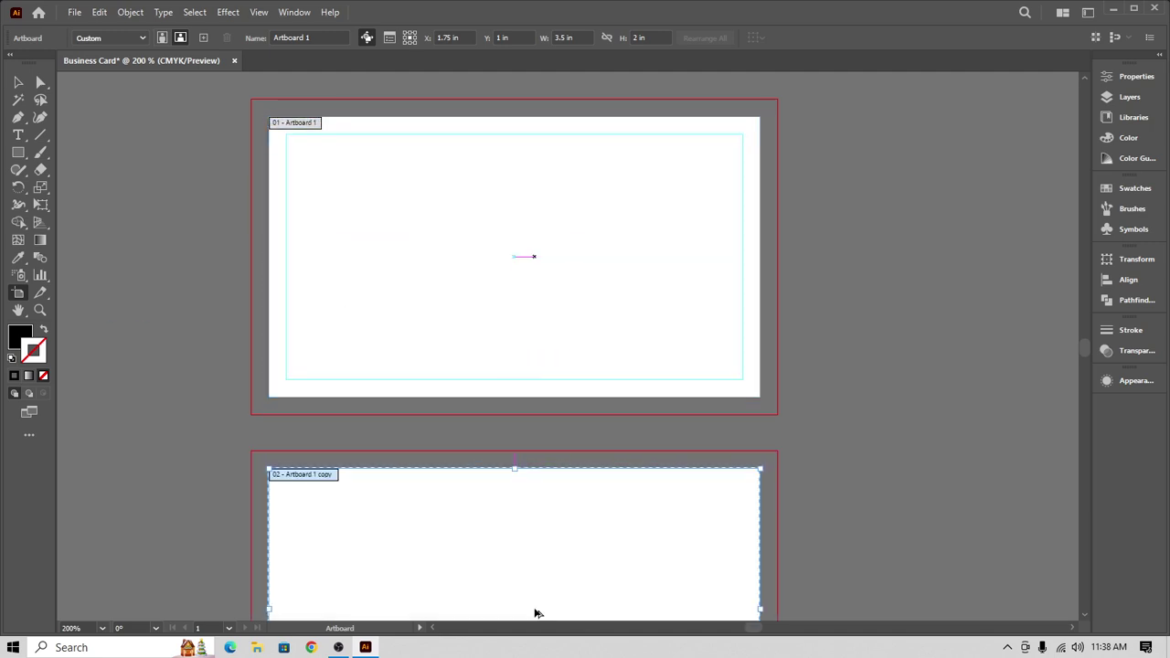
click(792, 475)
scroll(782, 395, down, 2)
scroll(744, 416, down, 2)
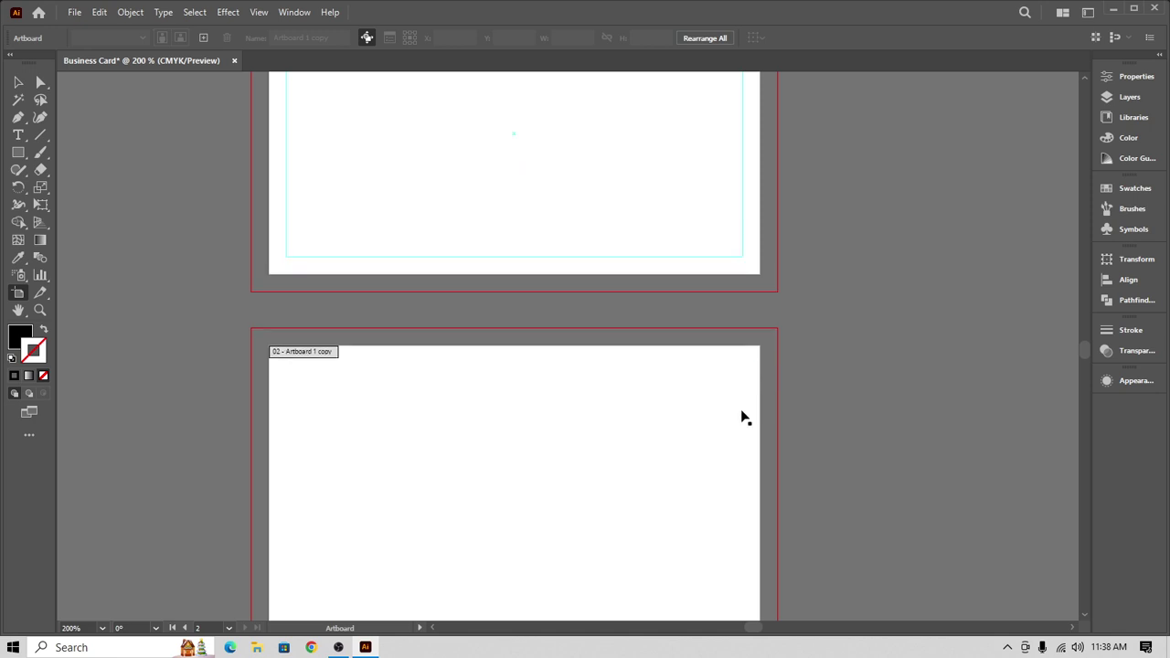
scroll(742, 417, up, 2)
scroll(742, 419, down, 2)
scroll(742, 420, up, 5)
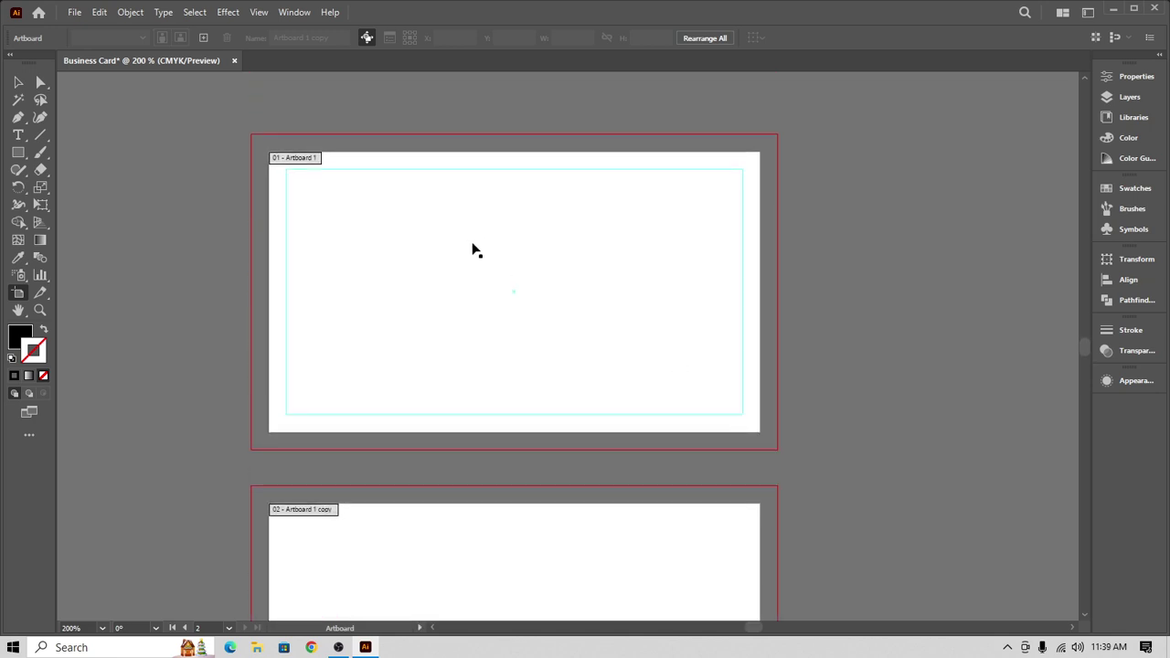
scroll(404, 329, up, 1)
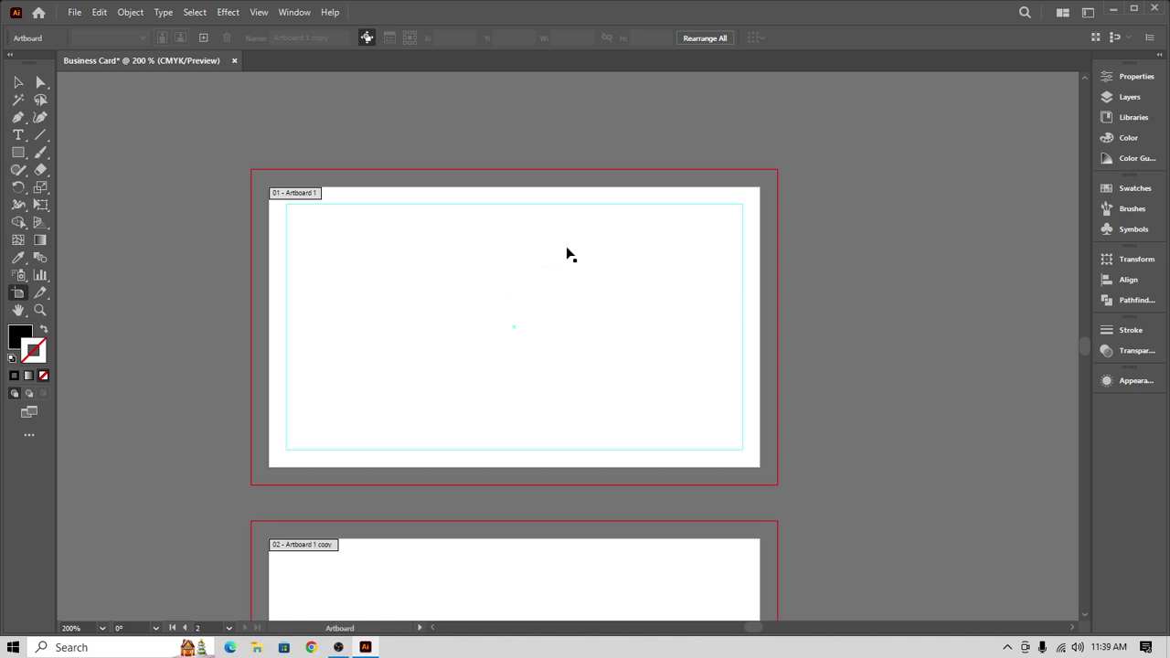
- Draw a circle about 0.85 in wide beside the first artboard and swap its fill and stroke to leave a black outline
key(space)
drag(625, 283, 567, 296)
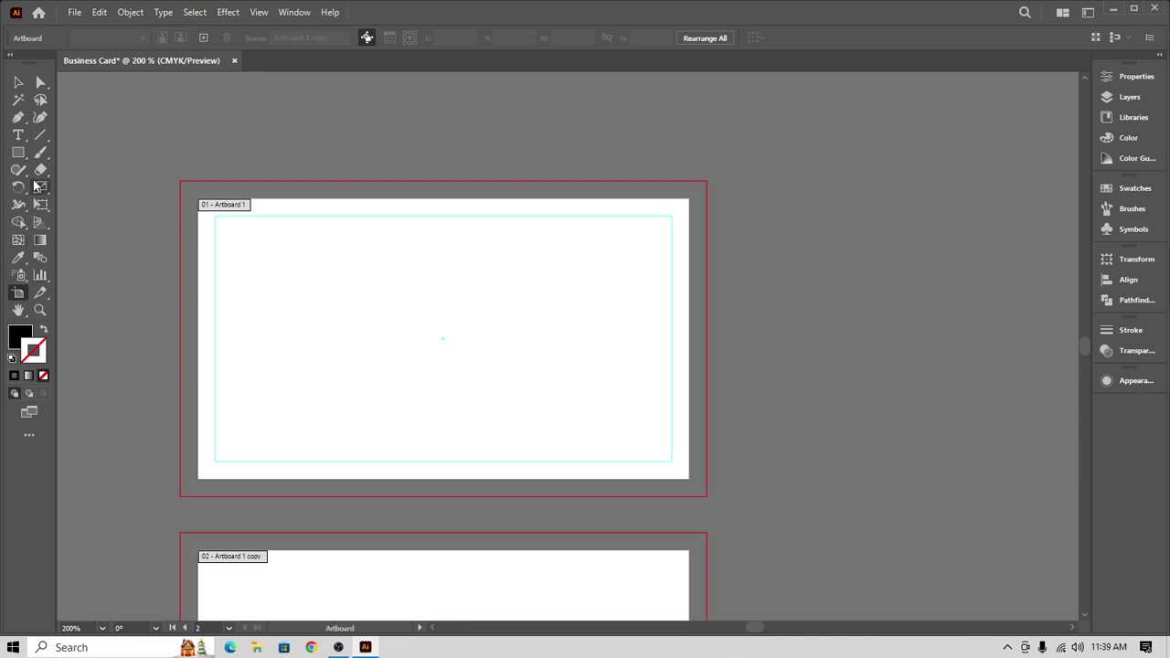
click(19, 153)
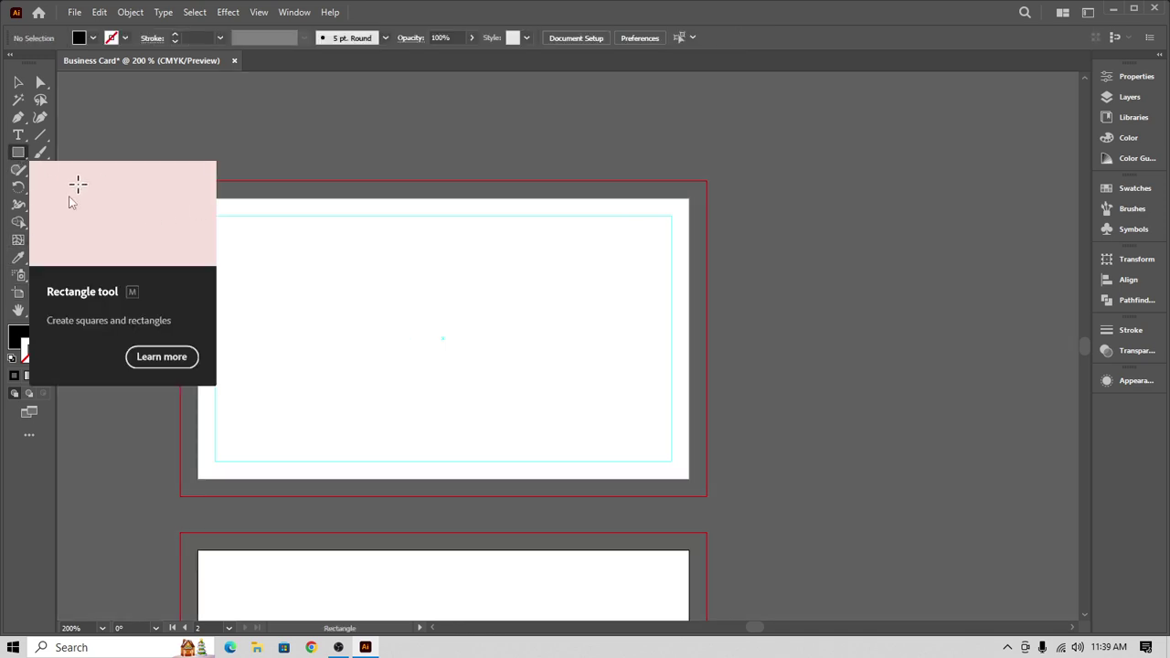
right_click(22, 155)
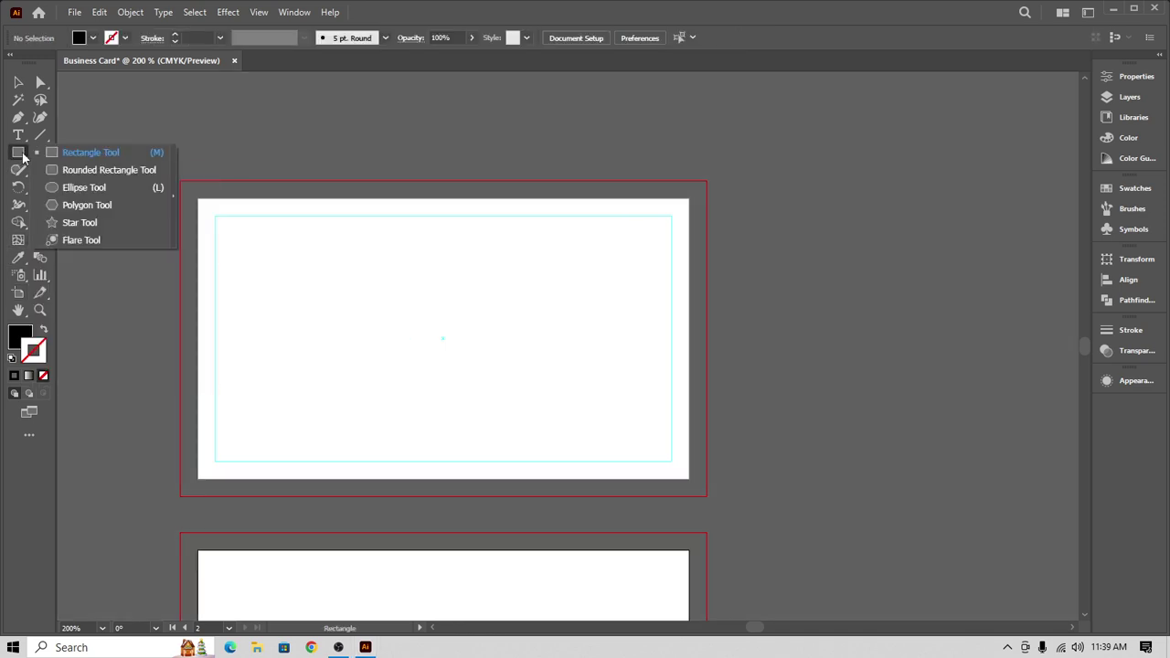
click(78, 188)
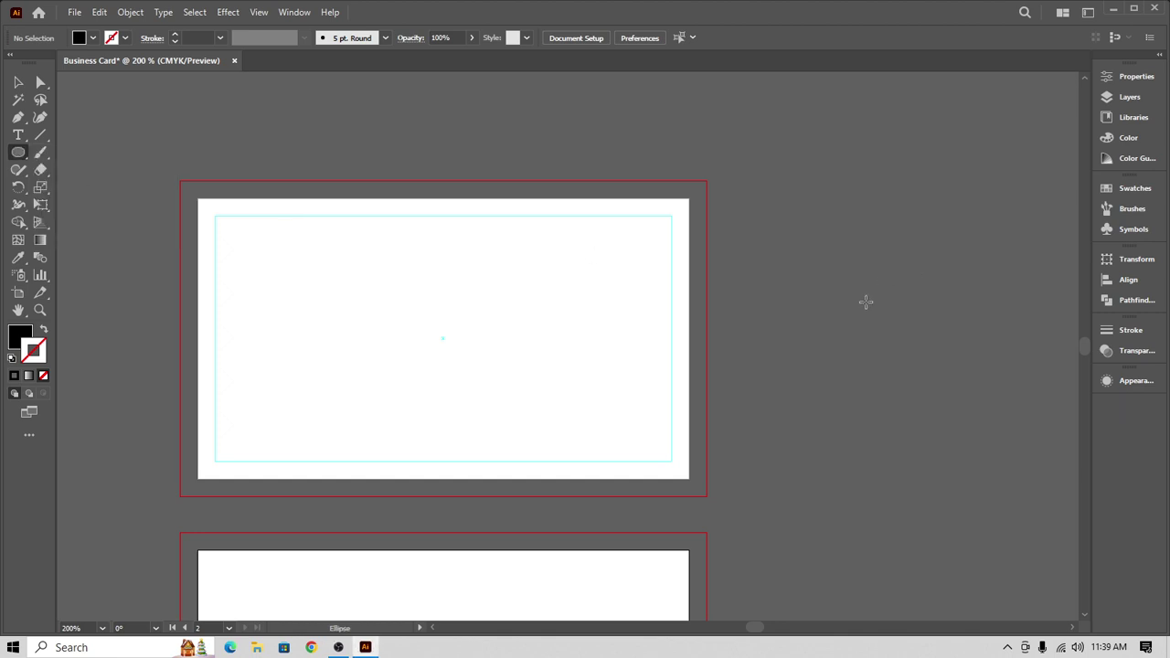
drag(856, 291, 916, 352)
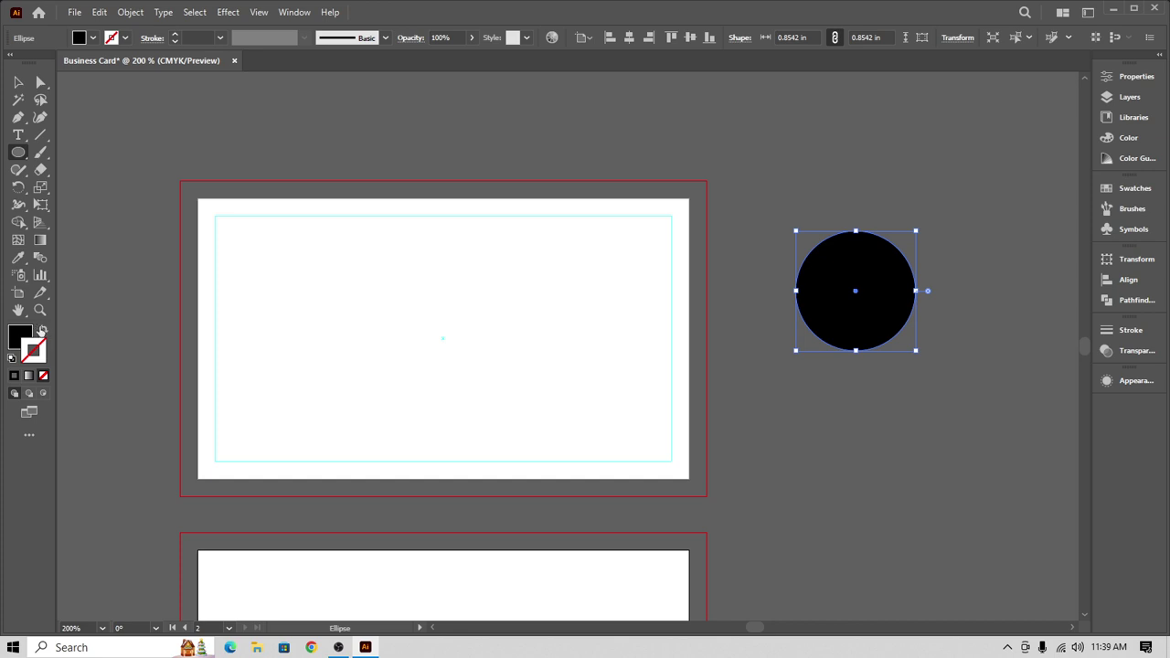
click(43, 330)
click(19, 85)
click(770, 195)
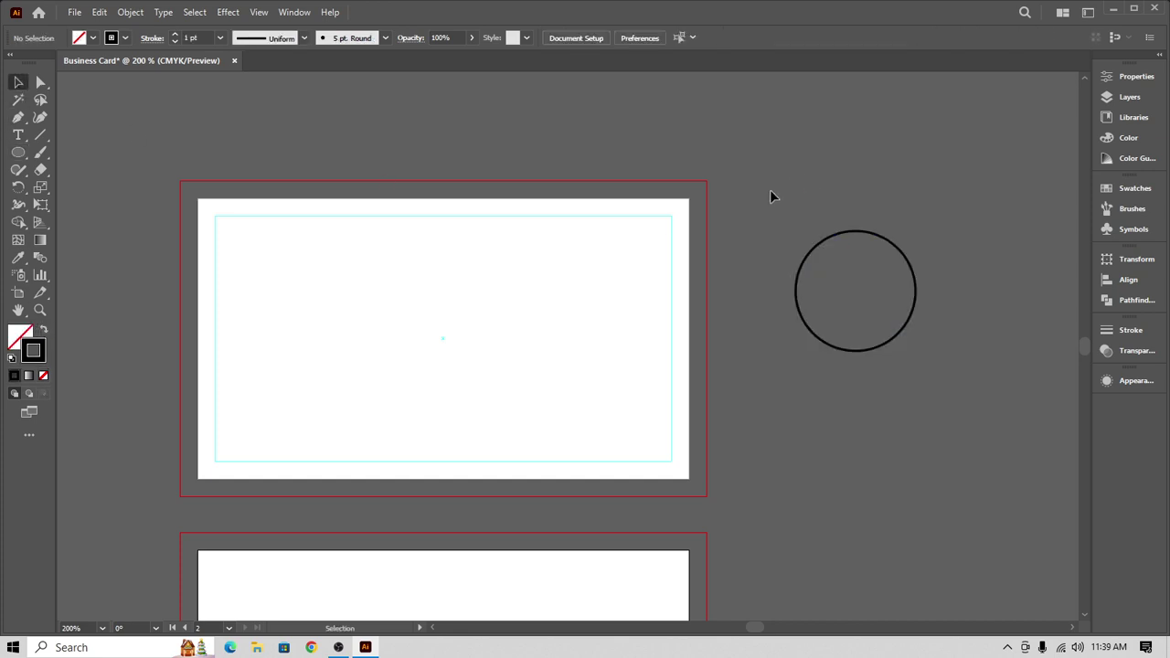
- Set the circle's stroke weight to 7 pt
click(857, 234)
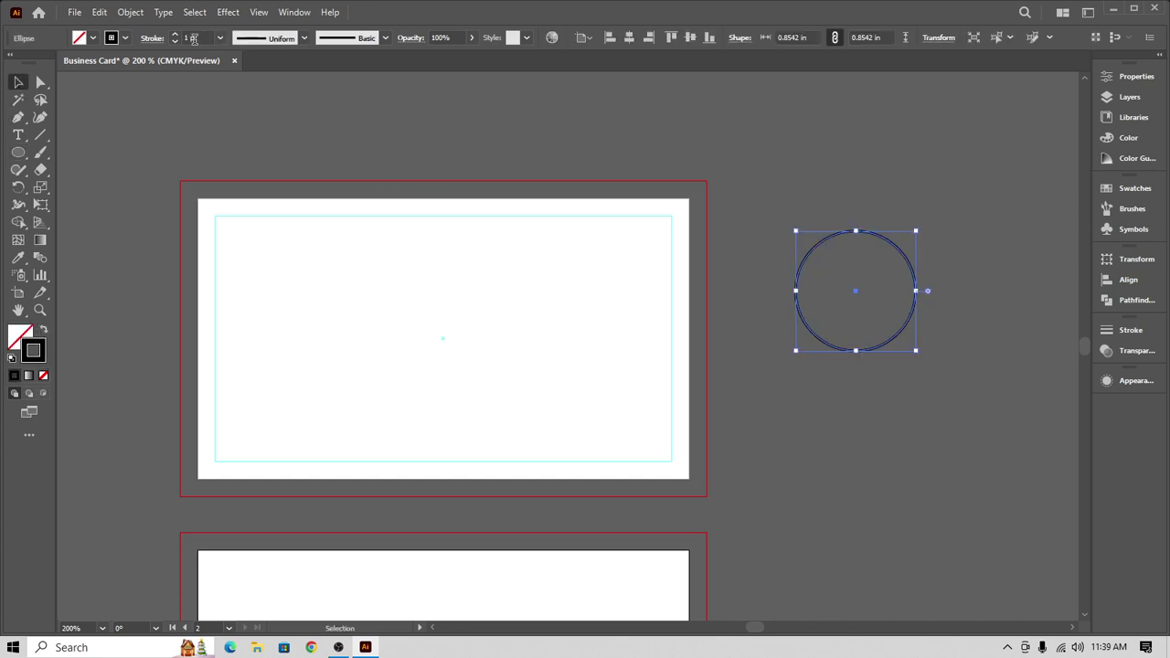
click(220, 38)
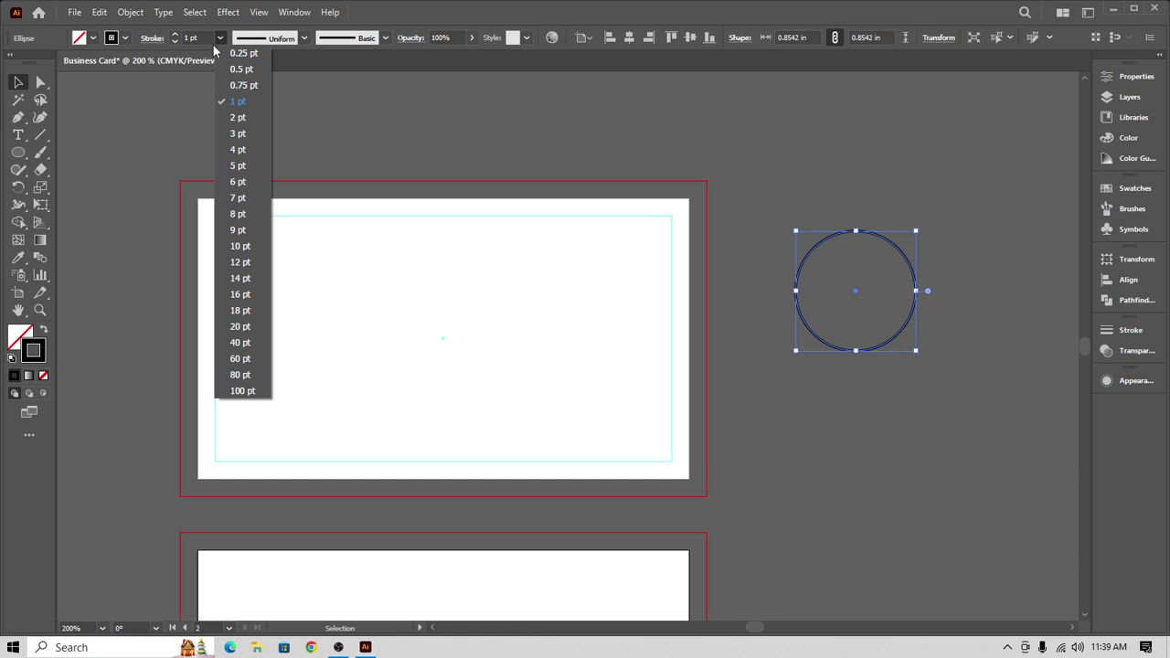
click(238, 199)
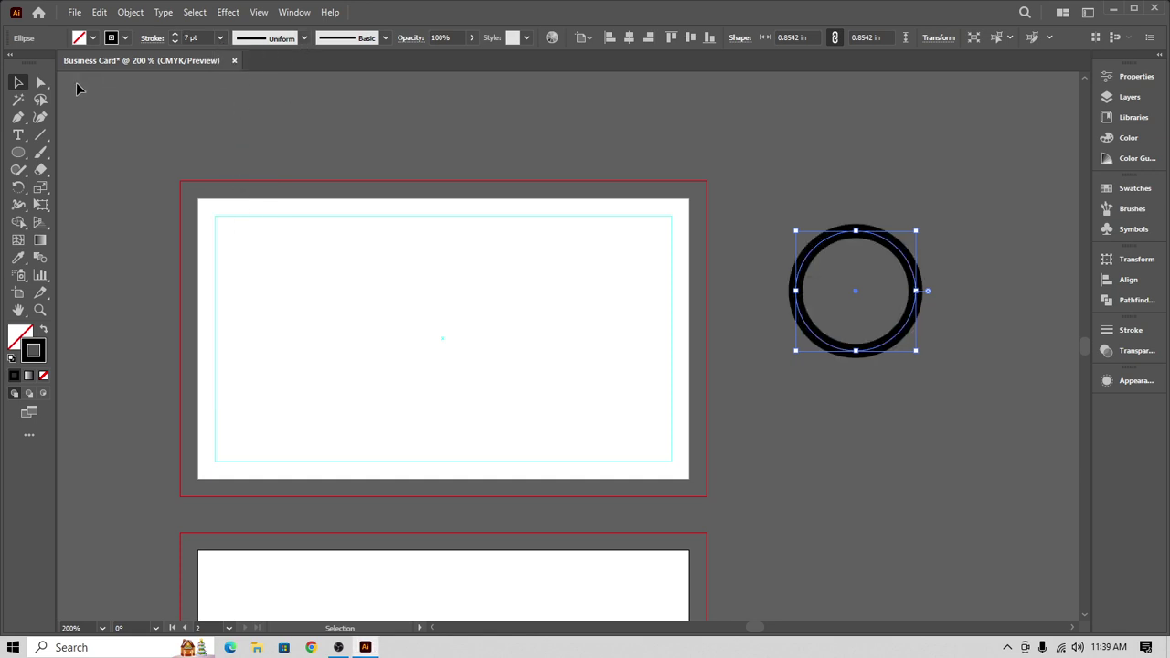
click(170, 115)
- Duplicate the ring in place, shrink the copy concentrically to about 0.56 in, and swap its stroke to a solid black fill
ctrl+click(885, 234)
click(893, 245)
drag(918, 352, 905, 335)
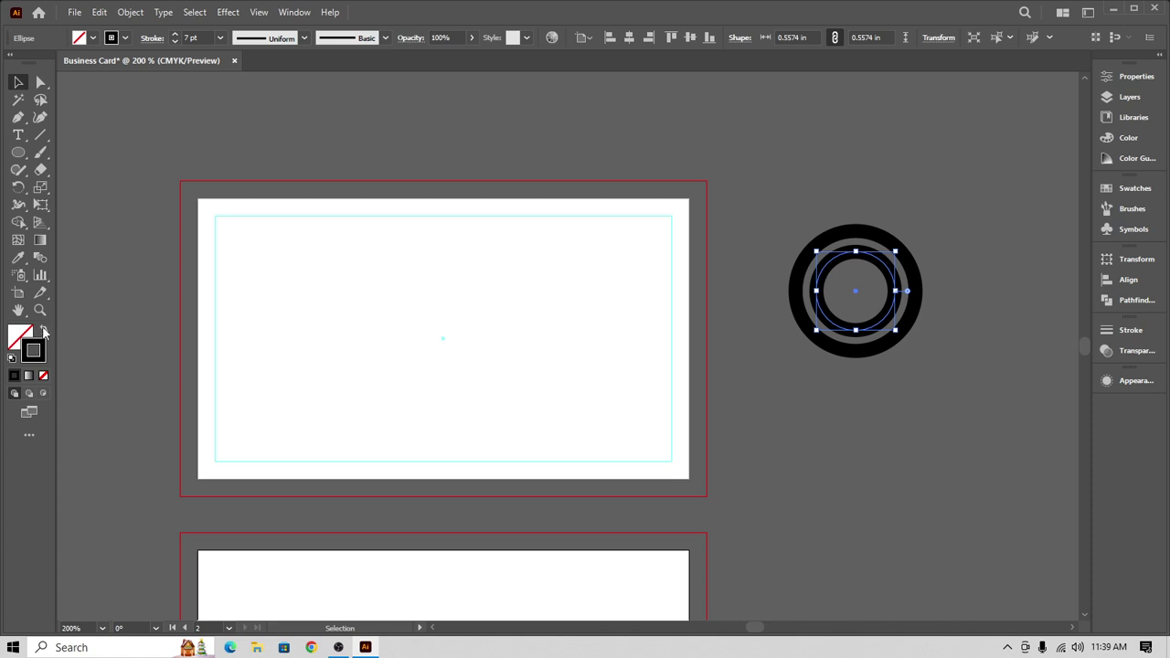
click(45, 329)
click(310, 145)
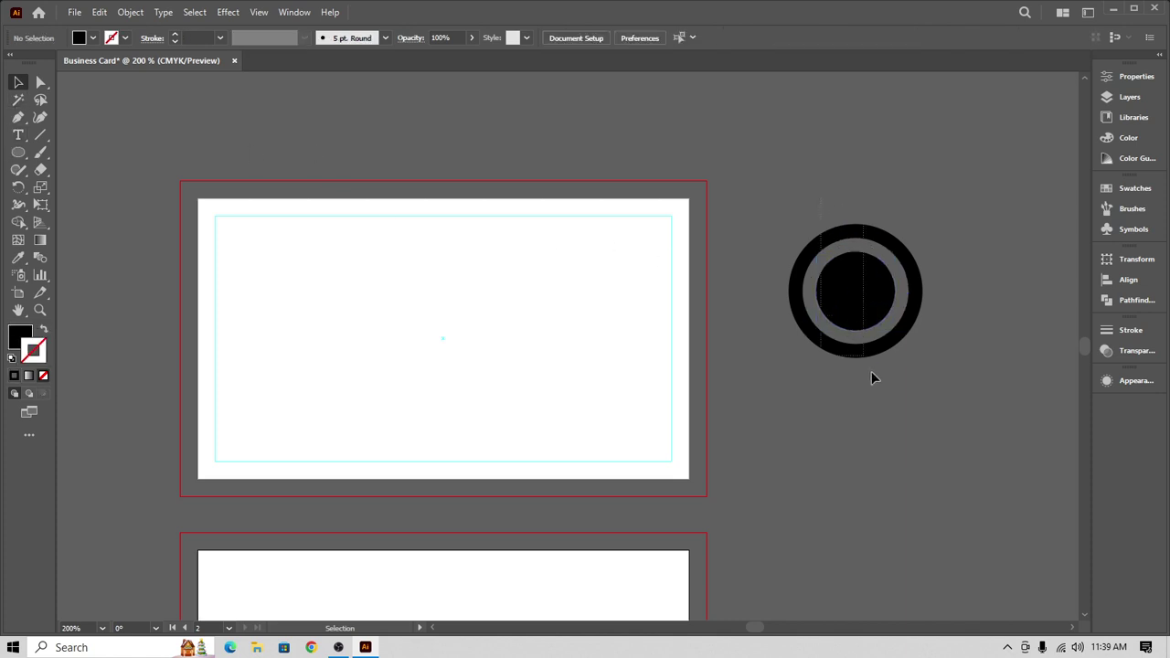
- Try filling both circles with orange and undo the fill
drag(872, 378, 297, 304)
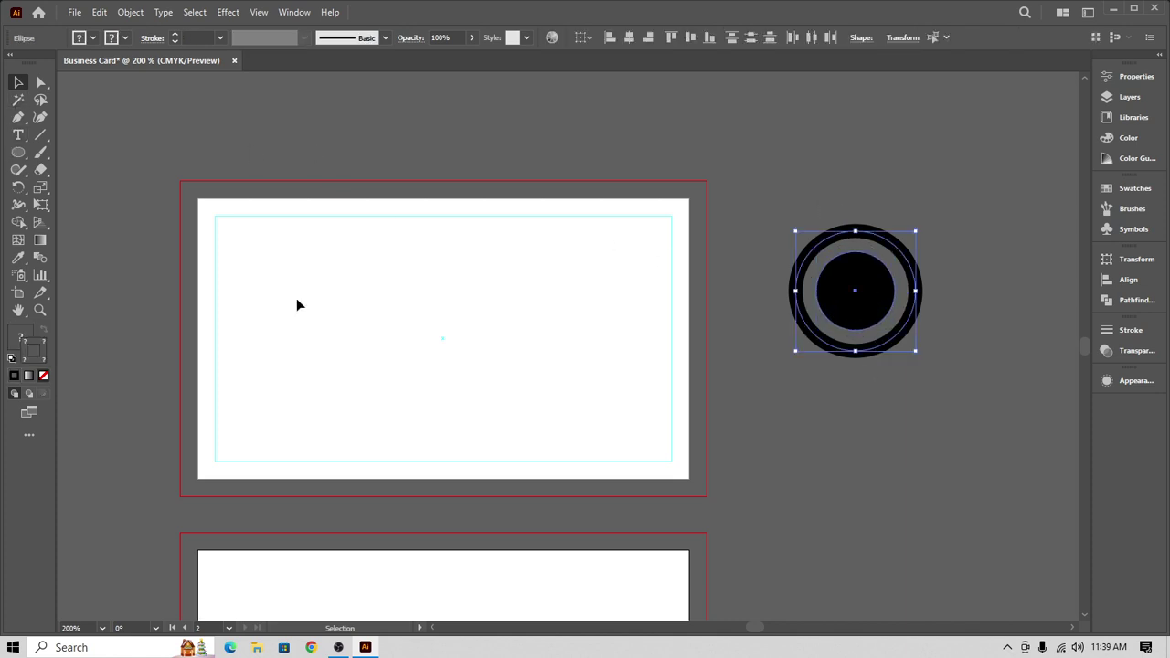
click(93, 40)
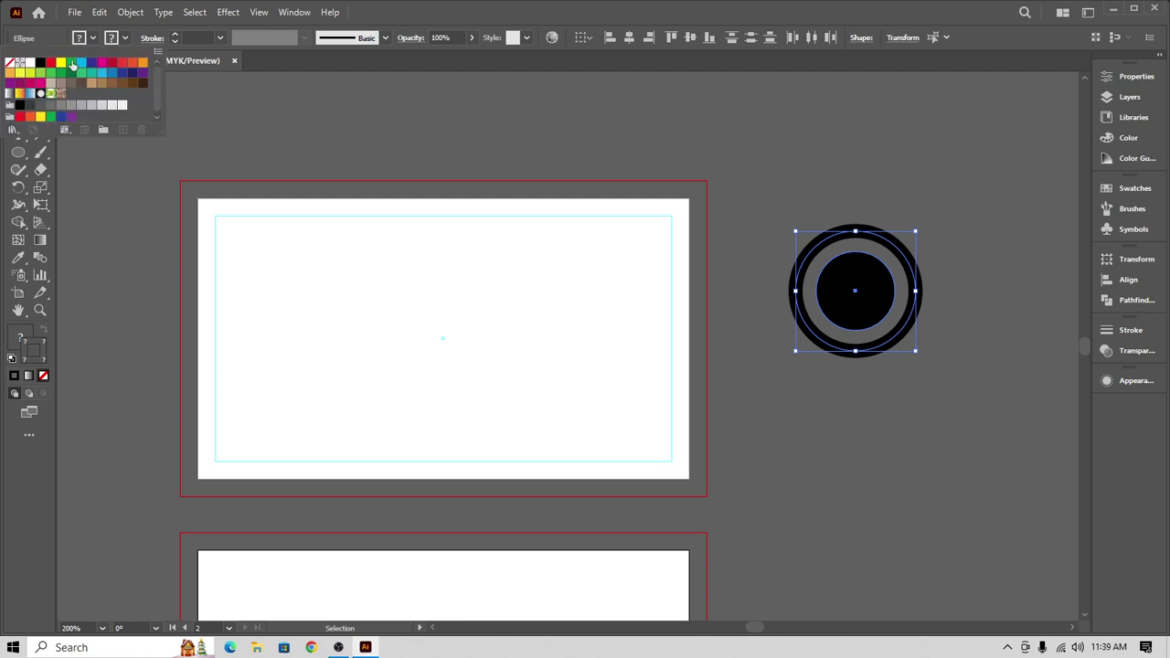
click(143, 64)
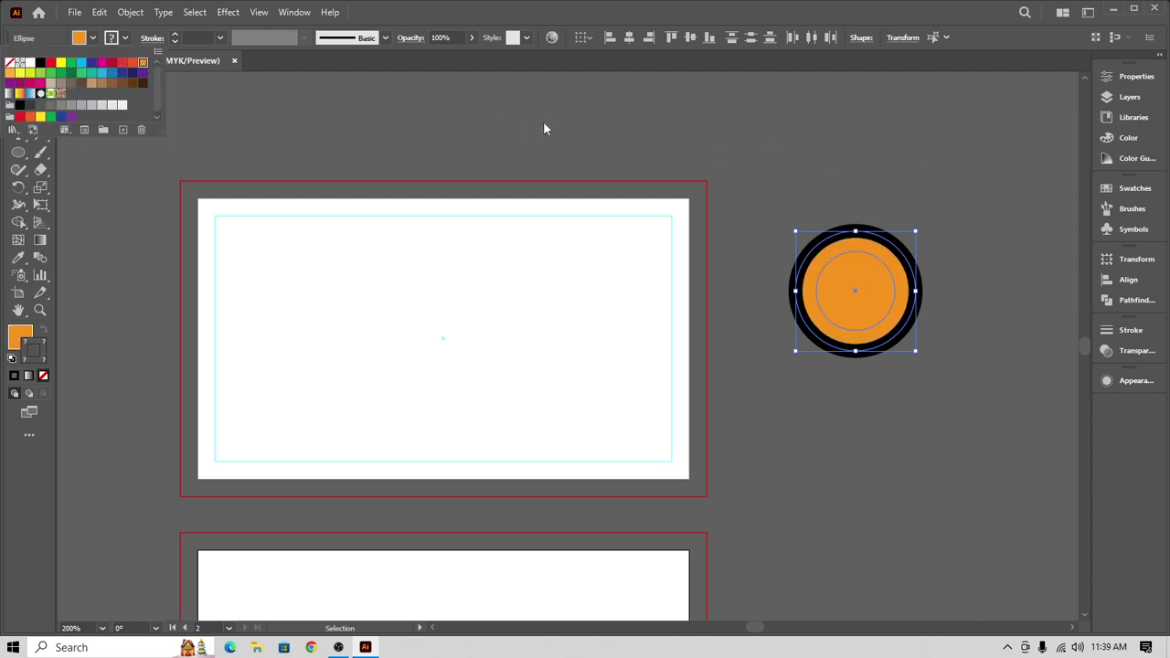
click(537, 159)
click(716, 176)
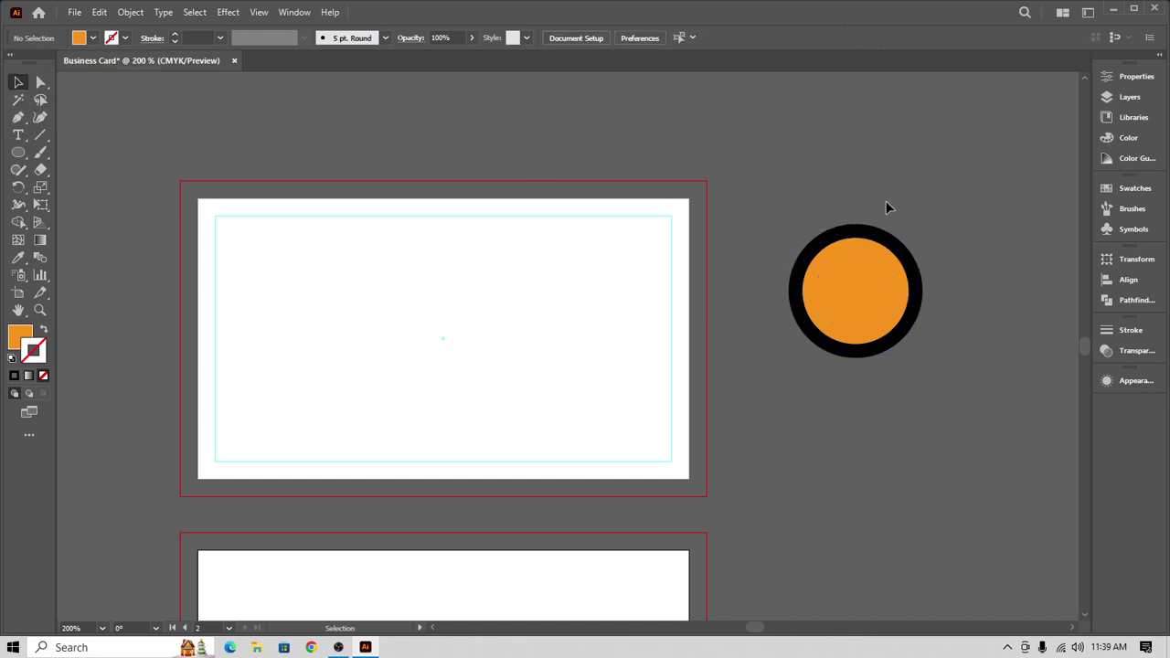
key(ctrl+z)
key(ctrl+z)
key(ctrl+z)
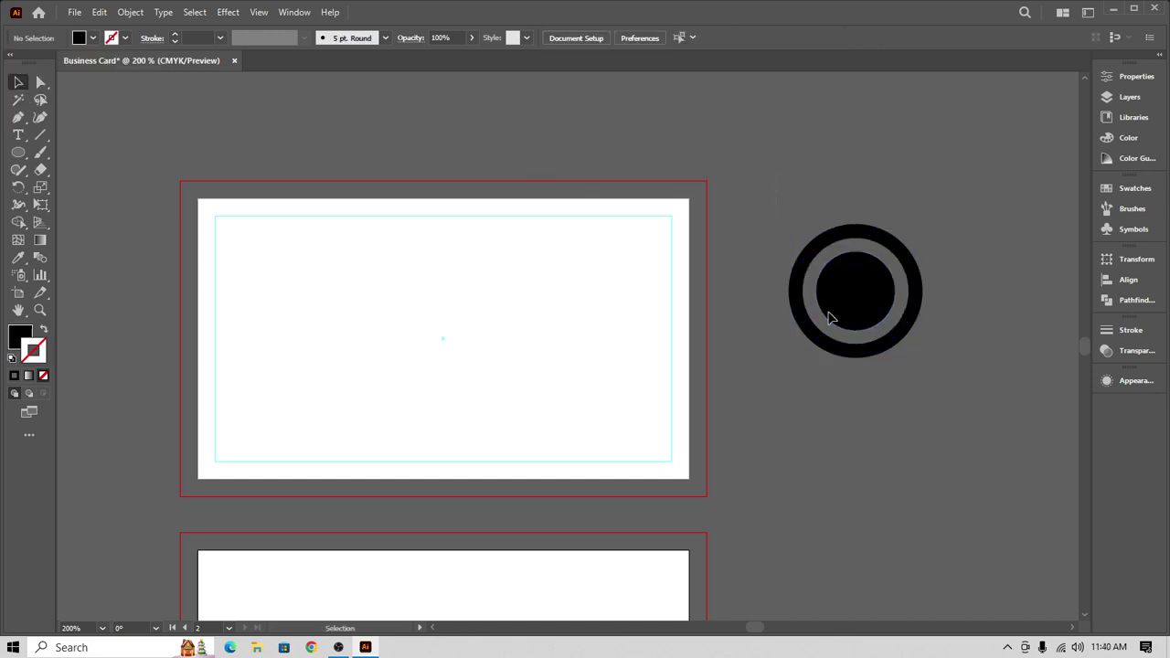
- Scale both circles up together from their centre until the outer one is about 1.04 in wide
click(830, 318)
mouse_move(919, 356)
mouse_down()
mouse_move(980, 416)
mouse_move(930, 364)
mouse_up()
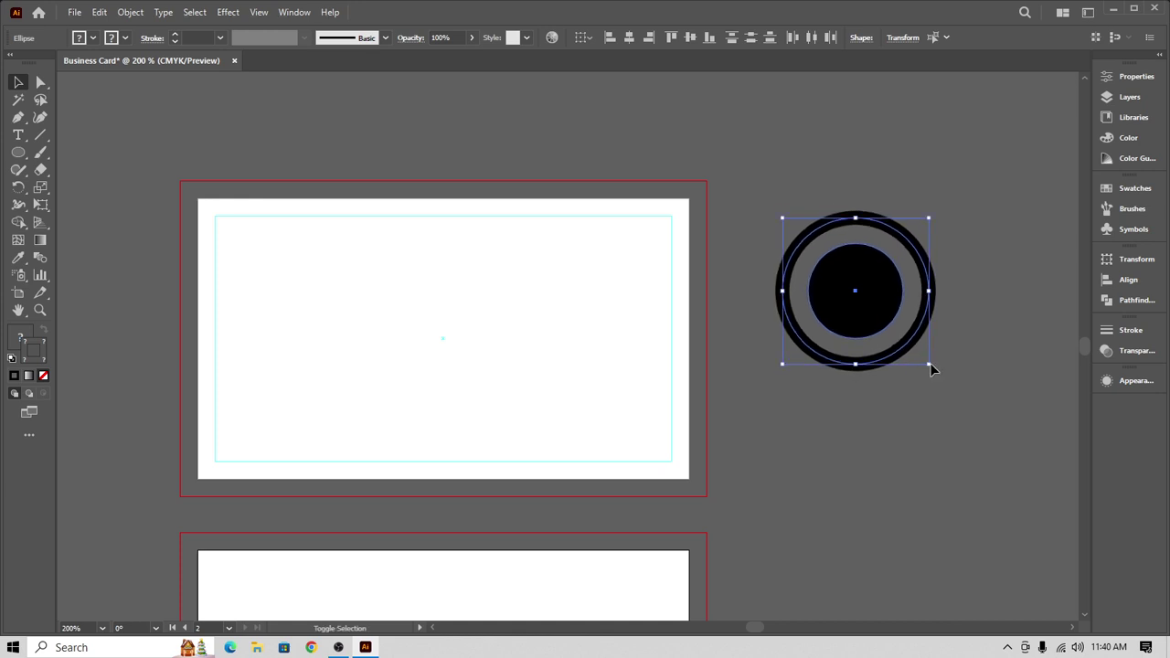
click(965, 247)
- Expand the outer ring's fill and stroke into a solid shape
click(899, 239)
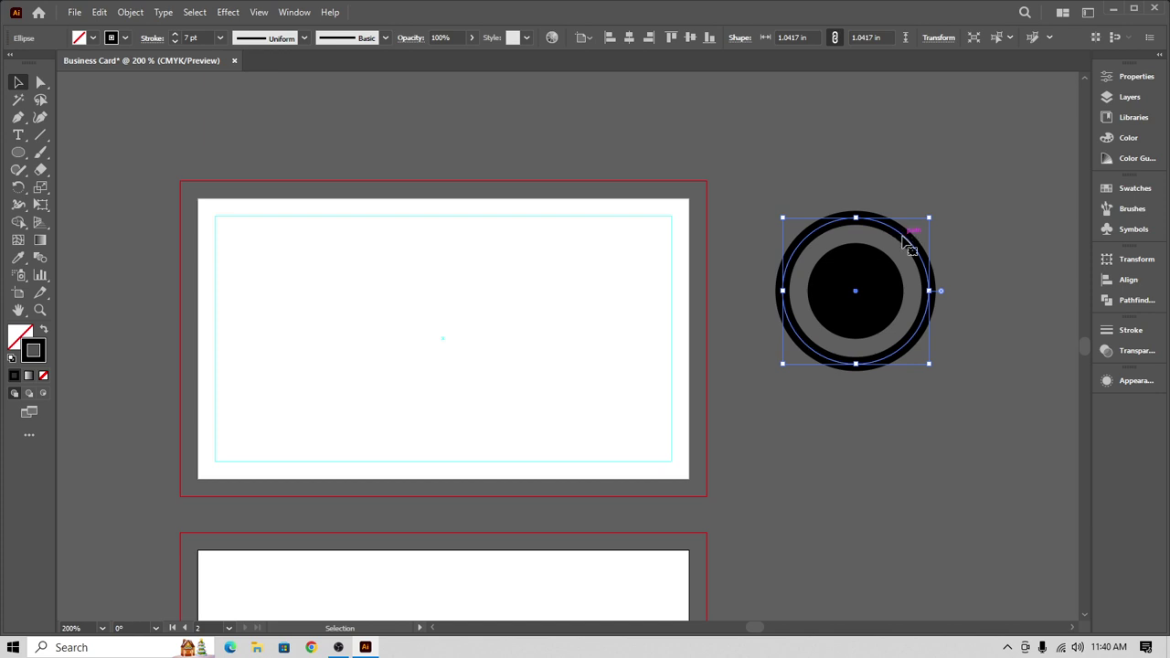
click(136, 12)
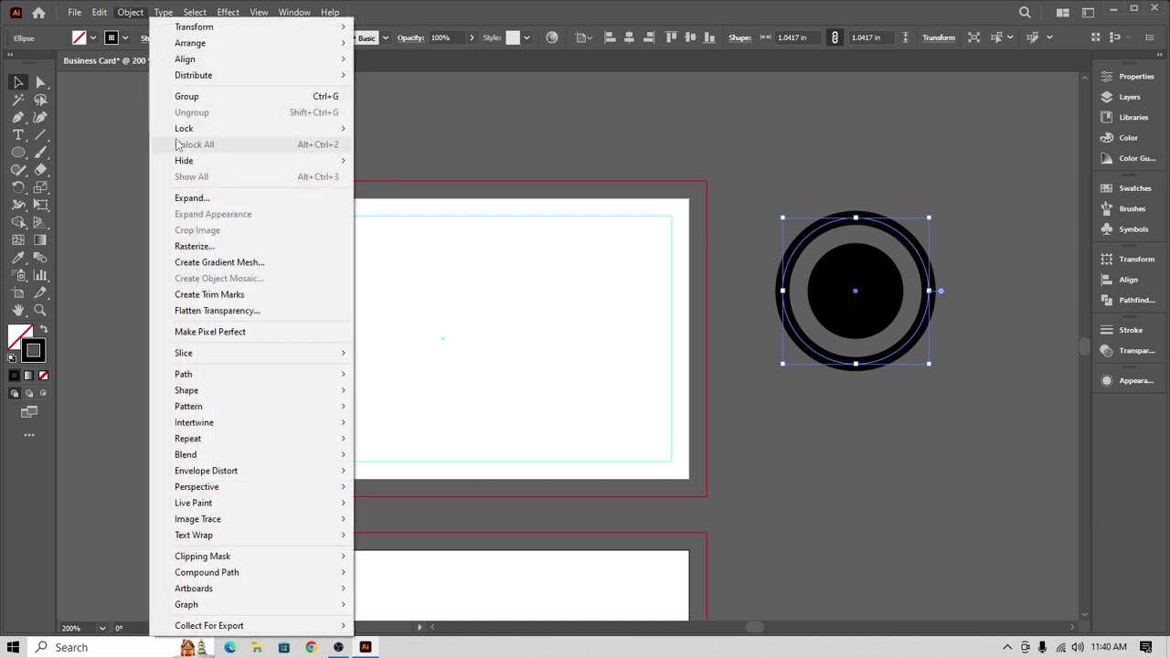
click(187, 195)
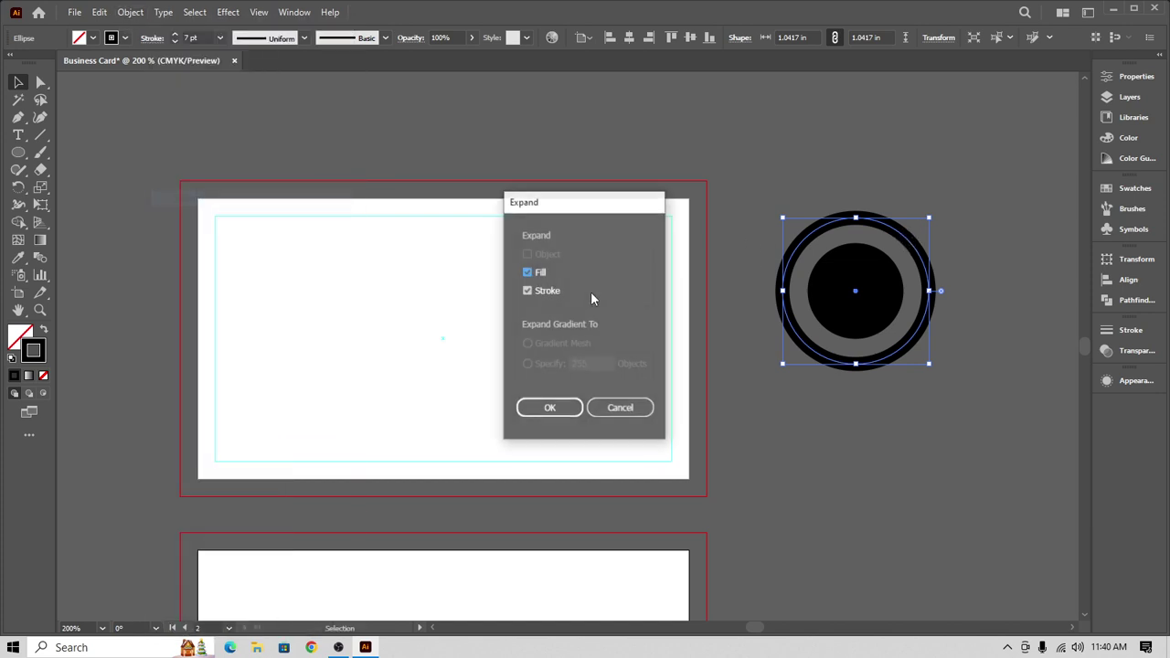
click(551, 409)
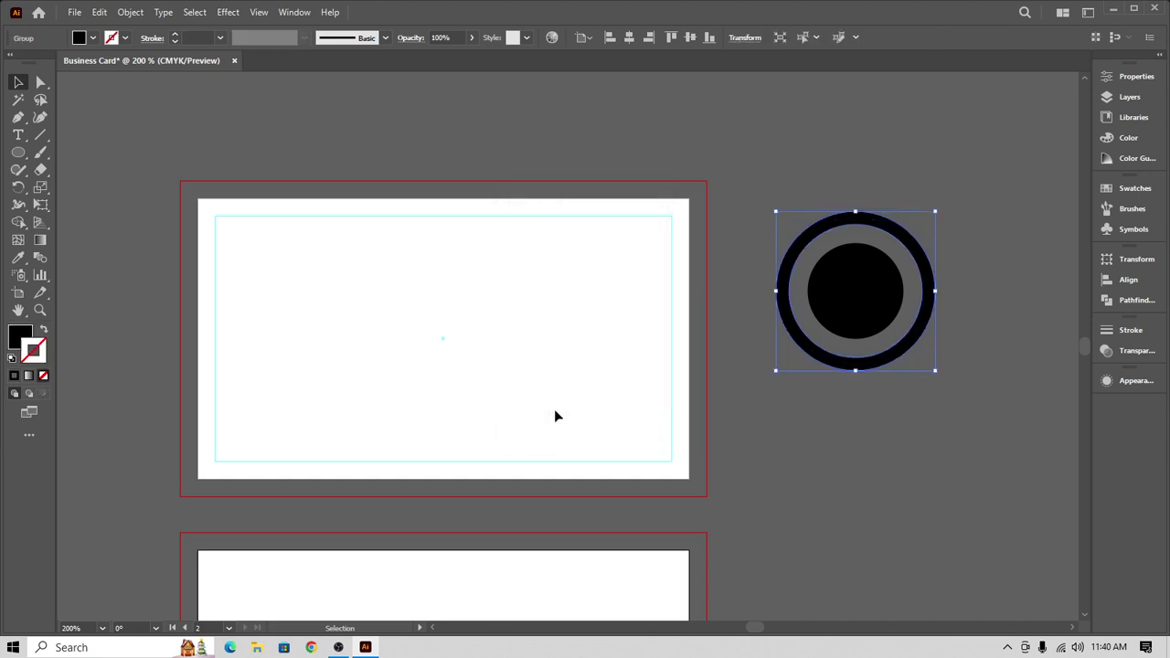
click(759, 212)
- Fill the expanded ring and the inner circle with the orange swatch
click(850, 225)
click(93, 38)
click(41, 61)
click(513, 87)
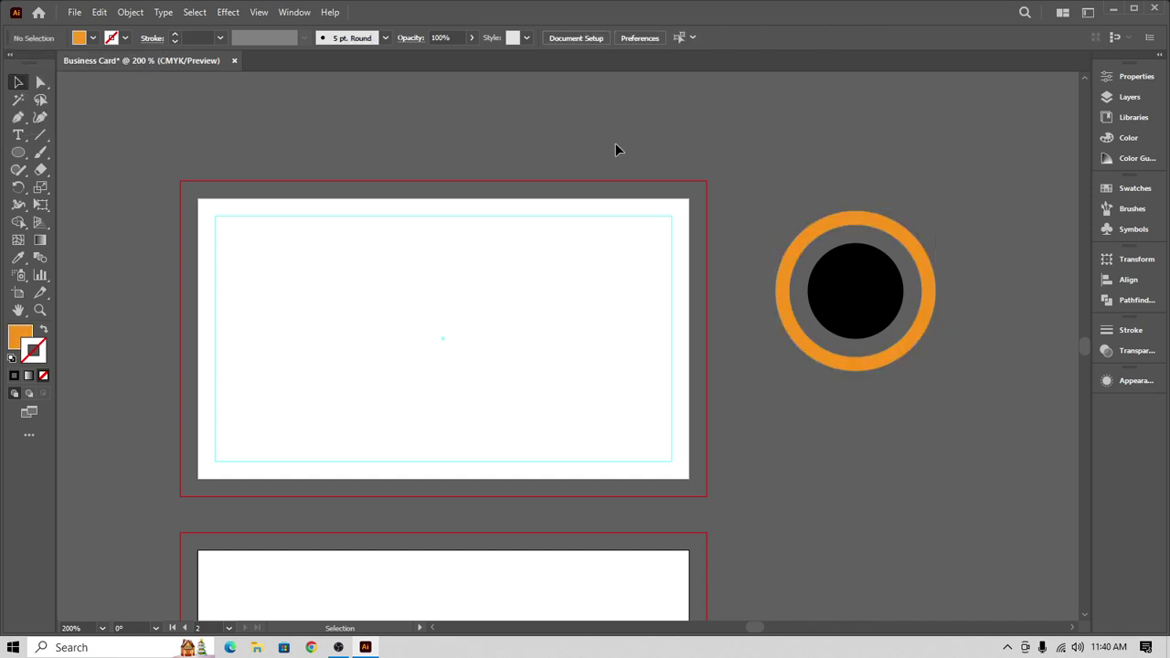
click(851, 282)
click(92, 38)
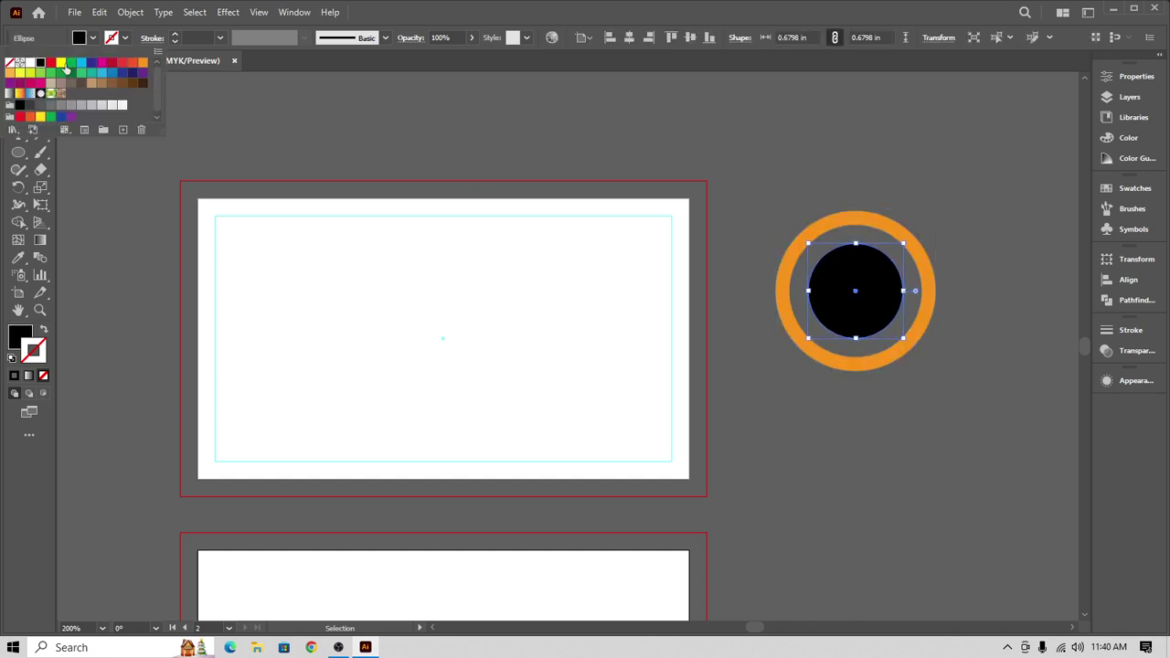
click(142, 61)
click(260, 101)
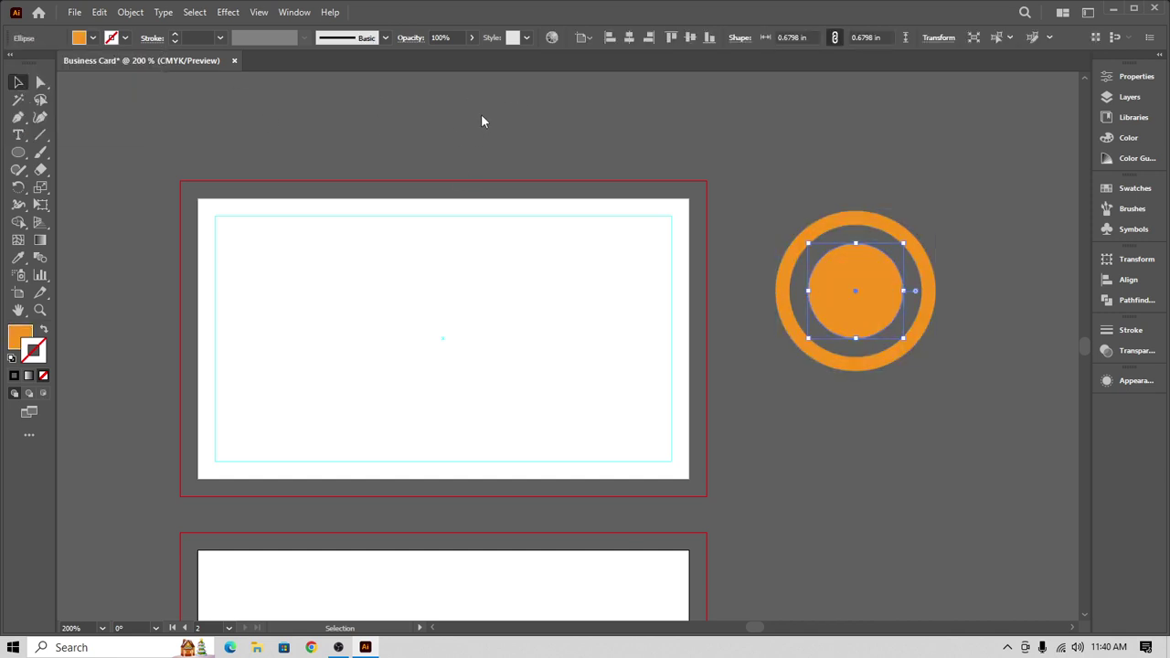
click(457, 118)
- Scale the ring and inner circle down together from their centre to roughly half their size
key(ctrl+a)
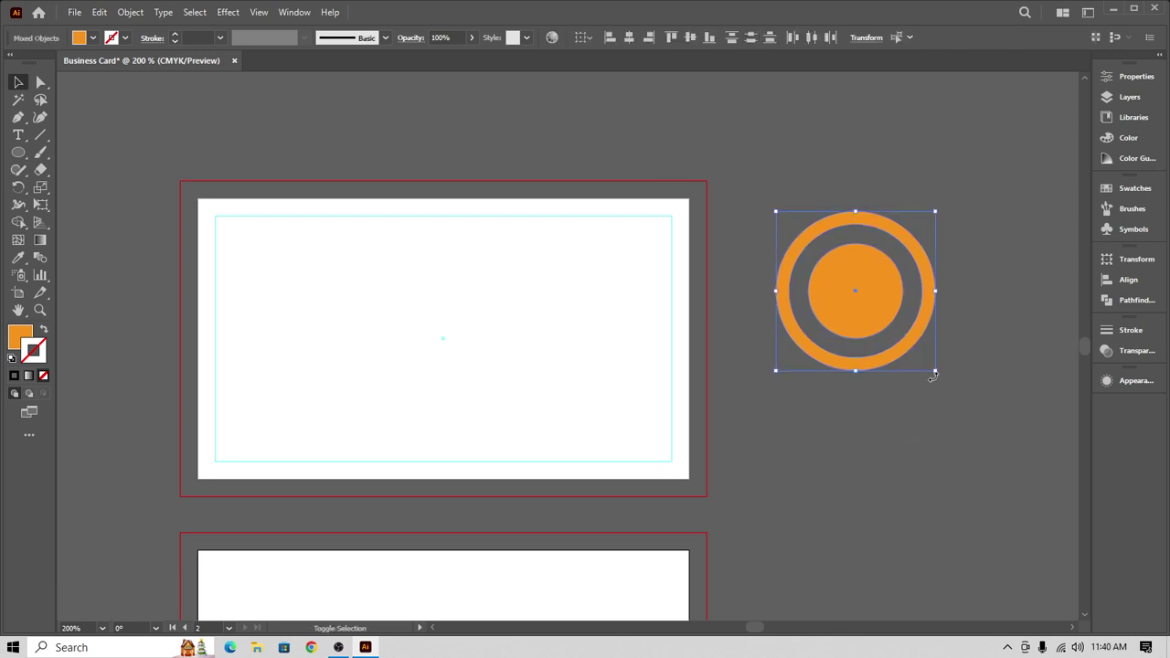
drag(936, 372, 897, 333)
click(853, 176)
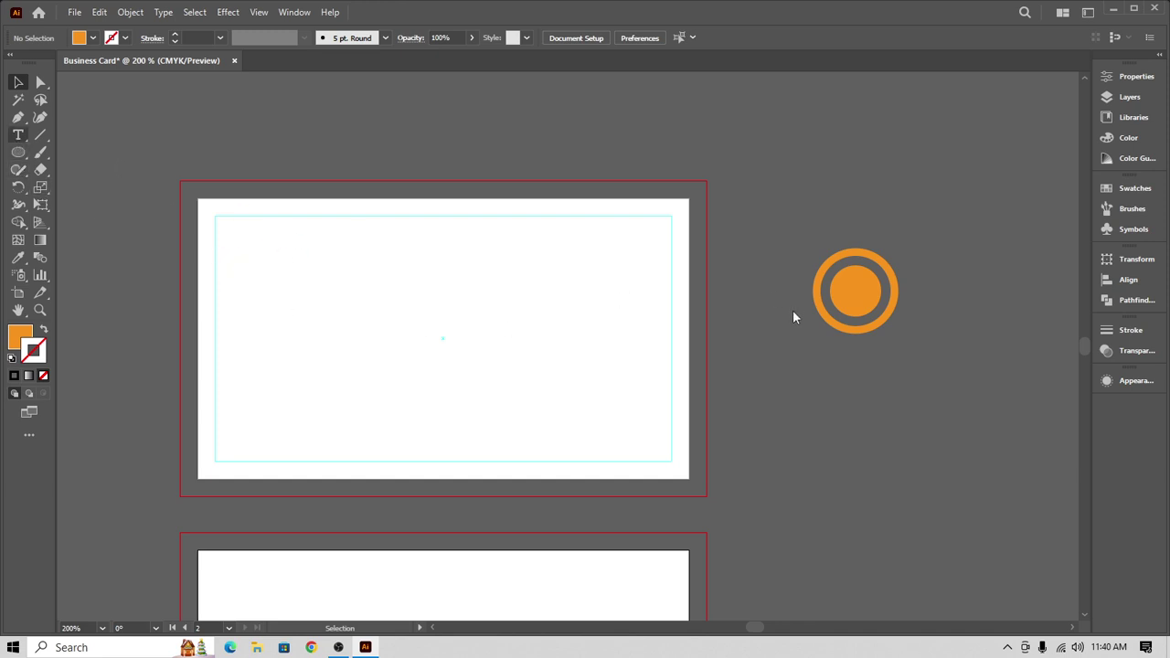
- Add the text "DREEM PIX" directly below the orange circle emblem
key(t)
click(809, 362)
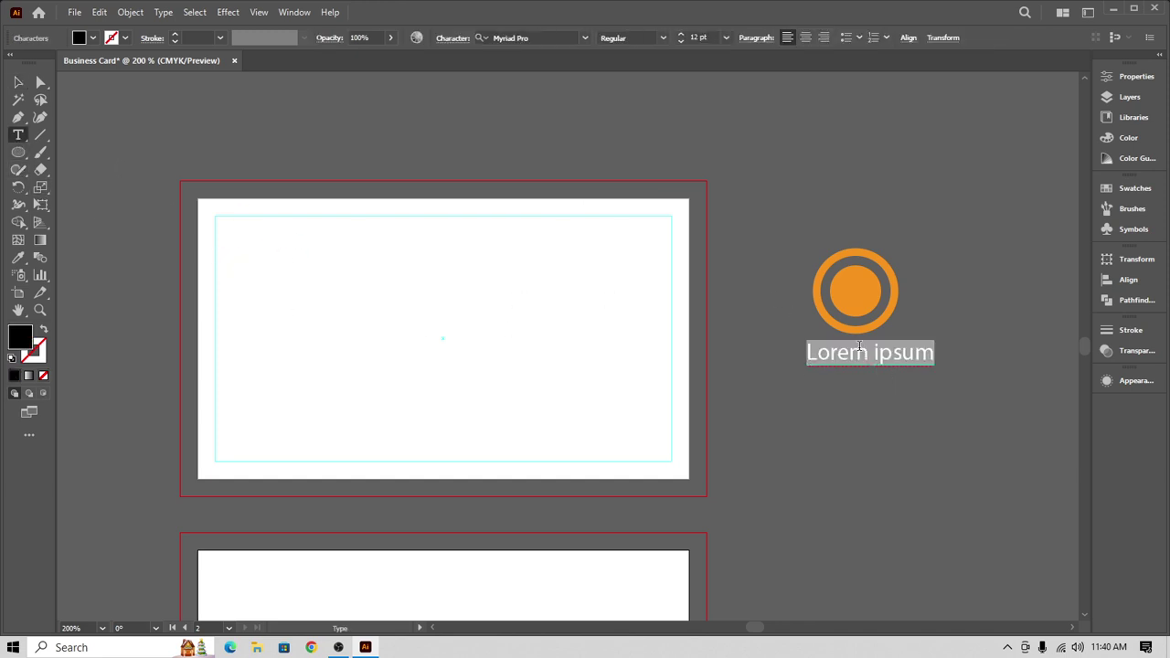
text(Dr)
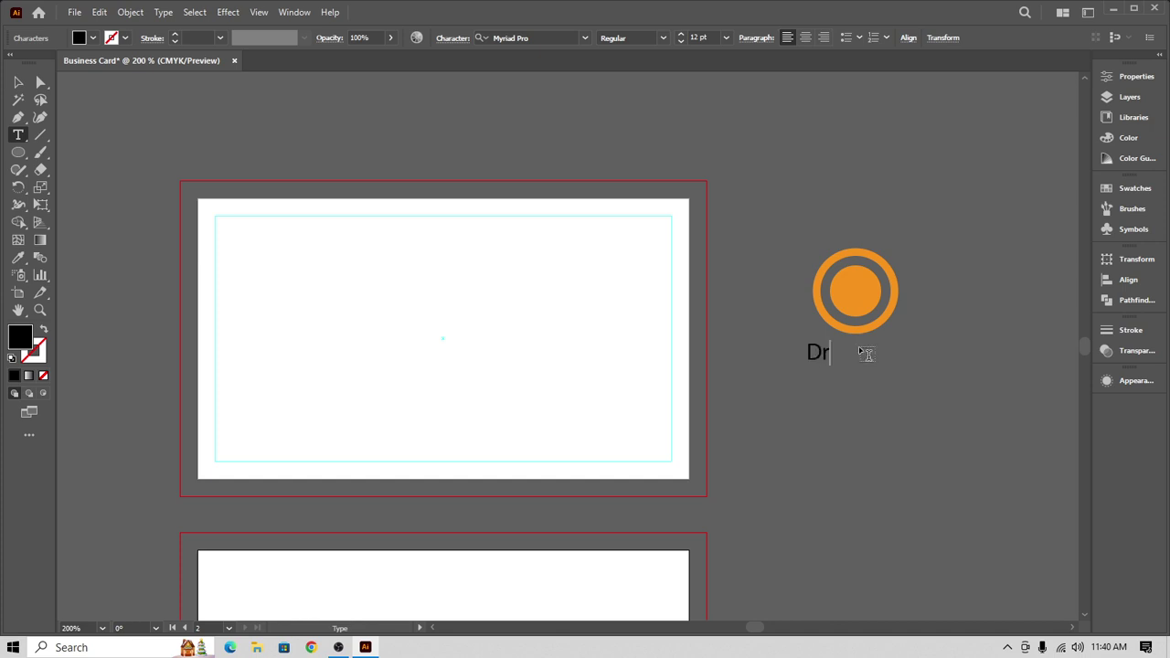
key(BackSpace)
text(Ree)
key(BackSpace)
key(BackSpace)
text(EEM PI)
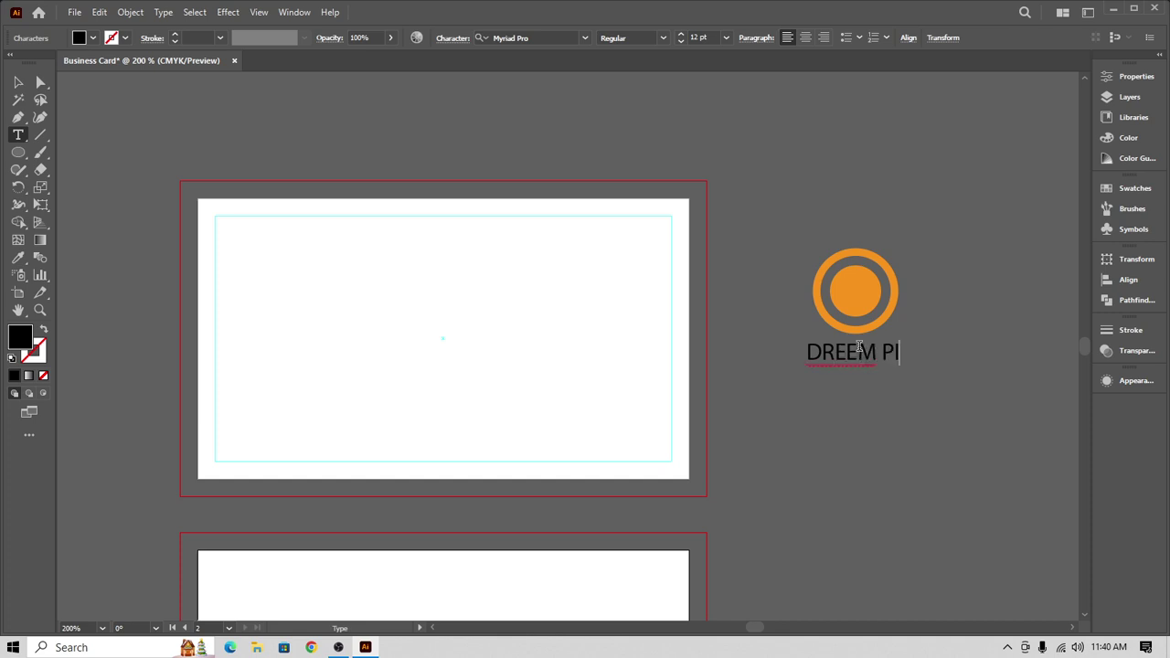
text(X)
click(18, 83)
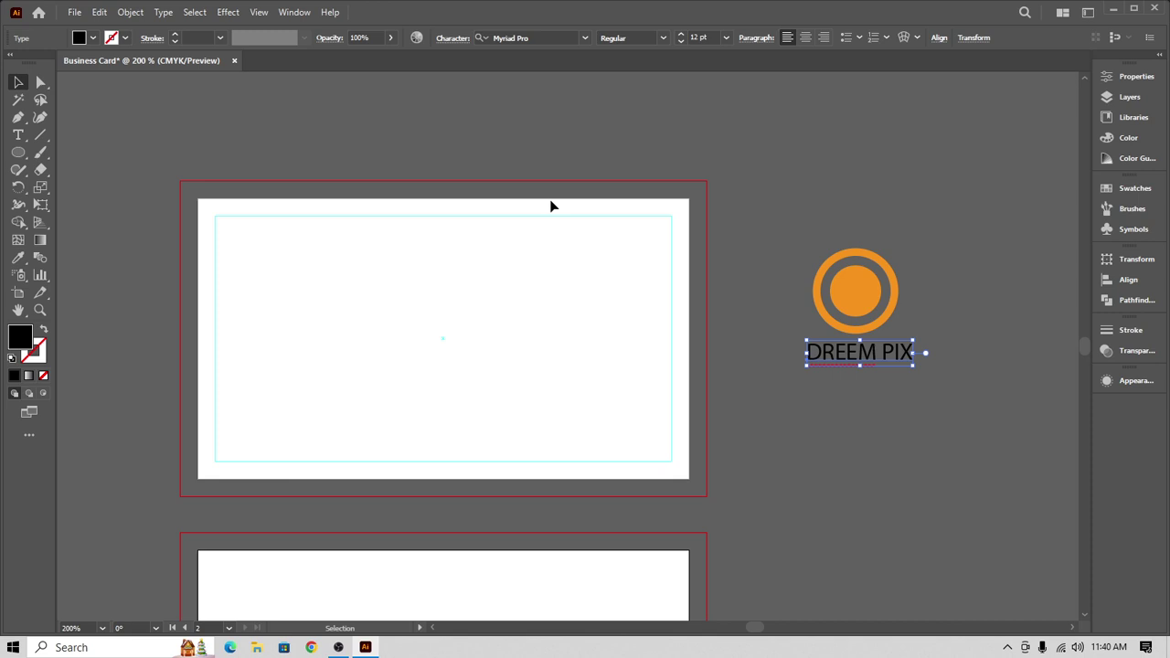
click(823, 229)
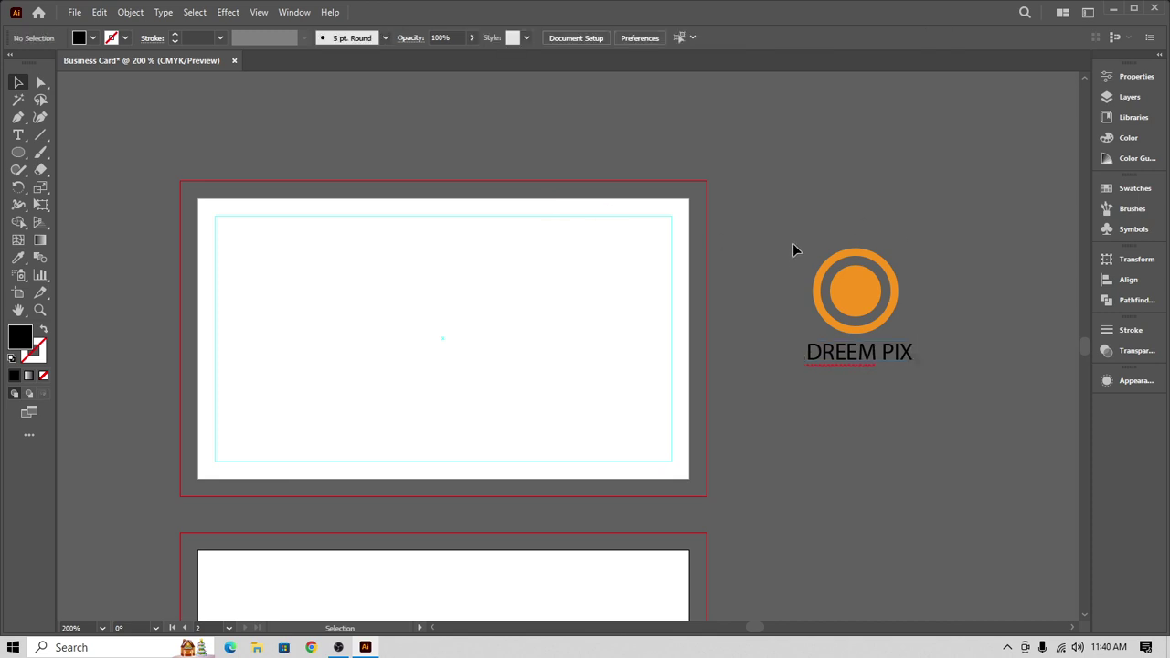
- Shrink the orange emblem from its centre to about three quarters of its size so it is narrower than the text below
click(901, 314)
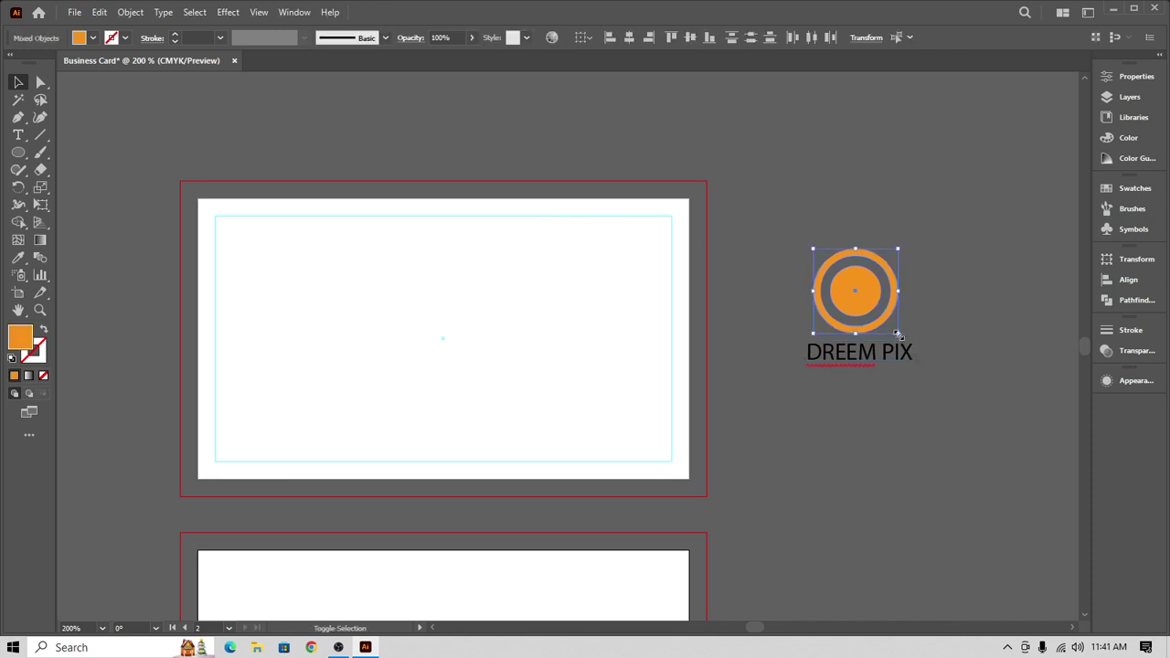
drag(902, 337, 890, 321)
click(923, 245)
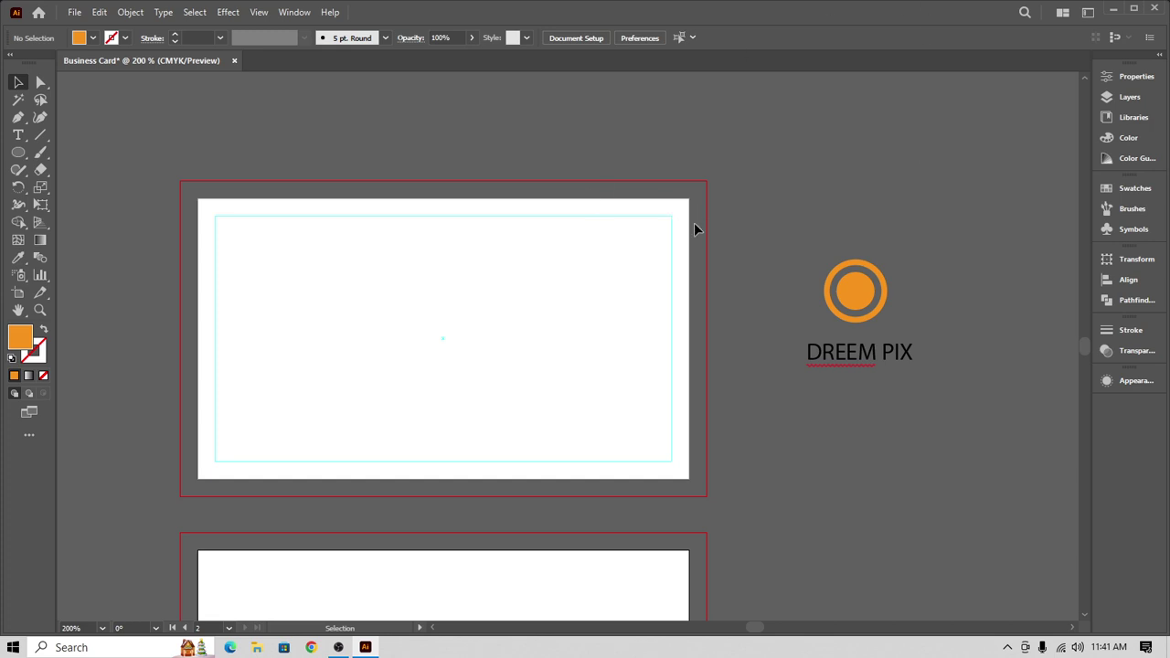
- Switch to Chrome, maximize its window and dismiss the page-restore prompt
click(311, 648)
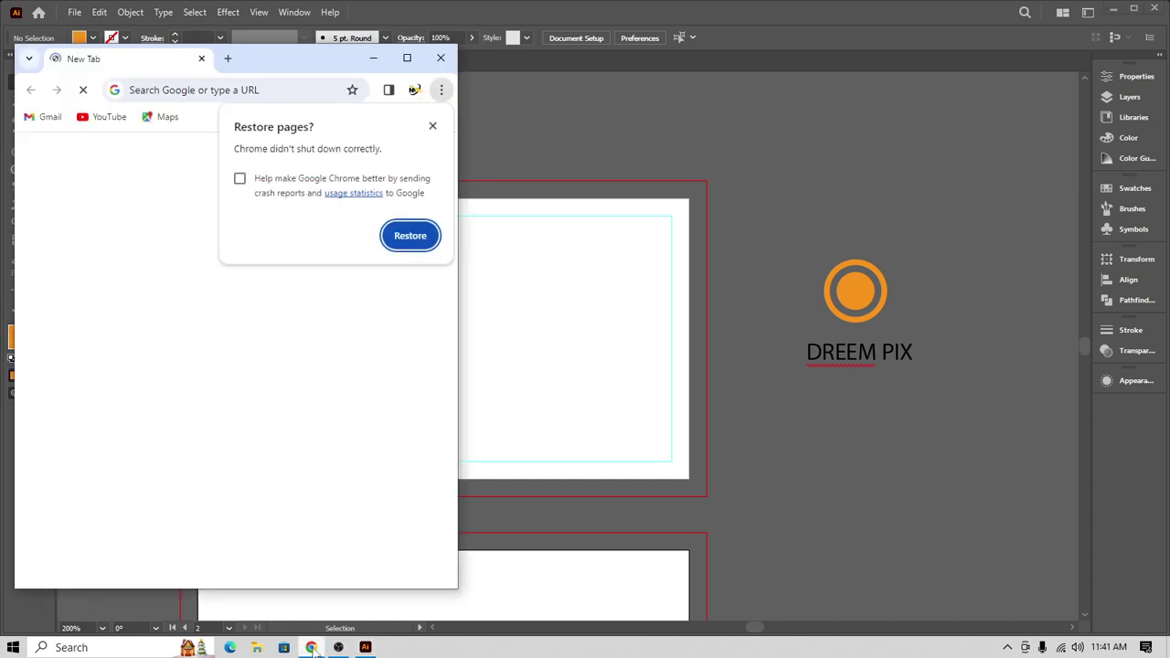
click(407, 58)
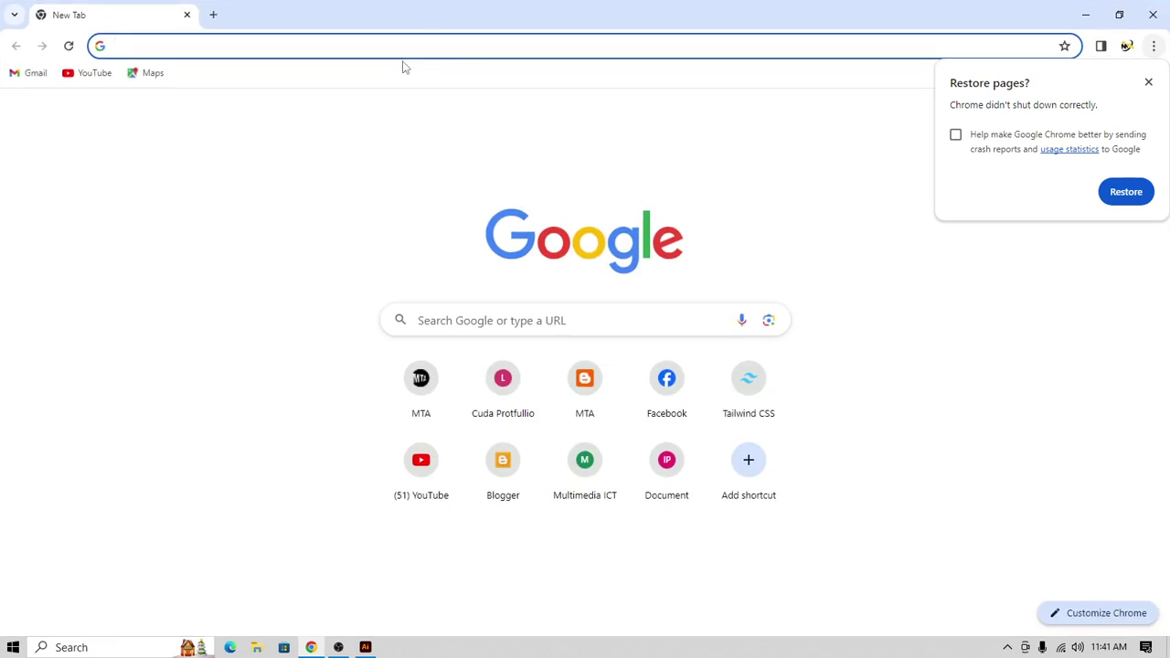
click(1149, 83)
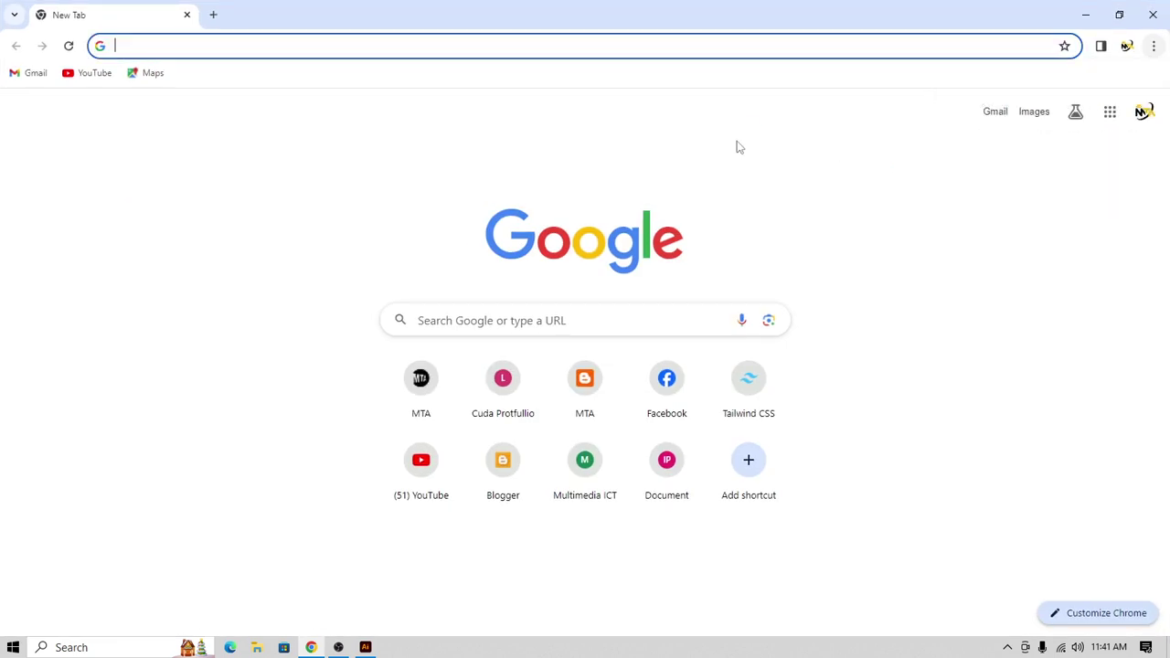
- Search Google for "graphicriver" and open the GraphicRiver website from the results
click(494, 45)
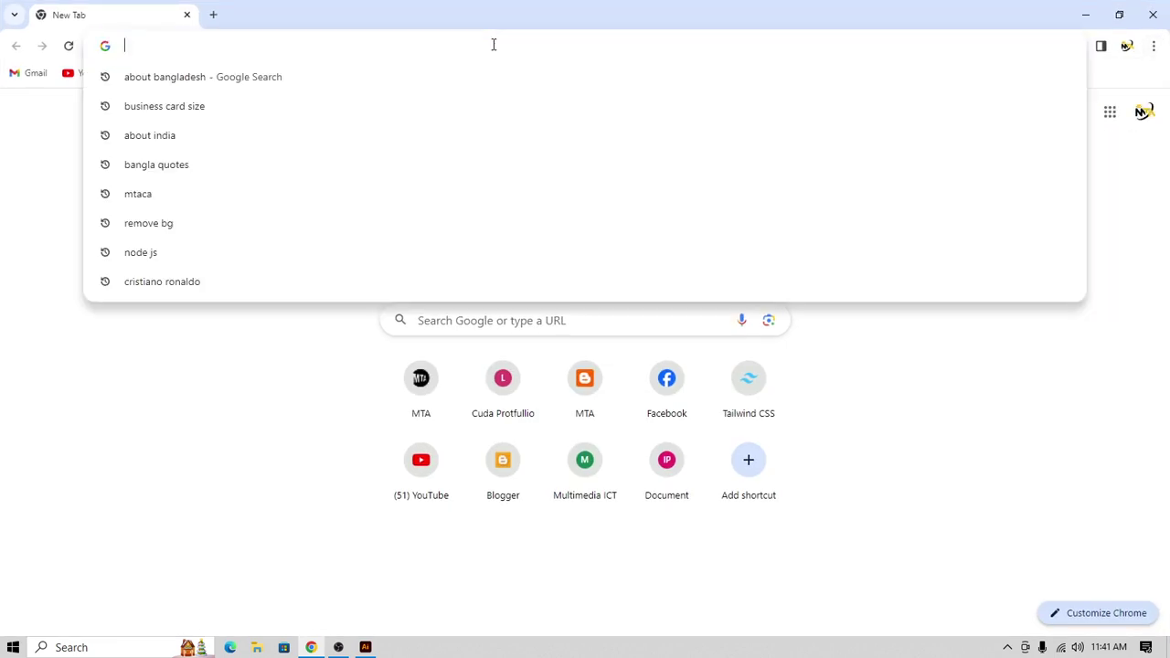
text(GRA)
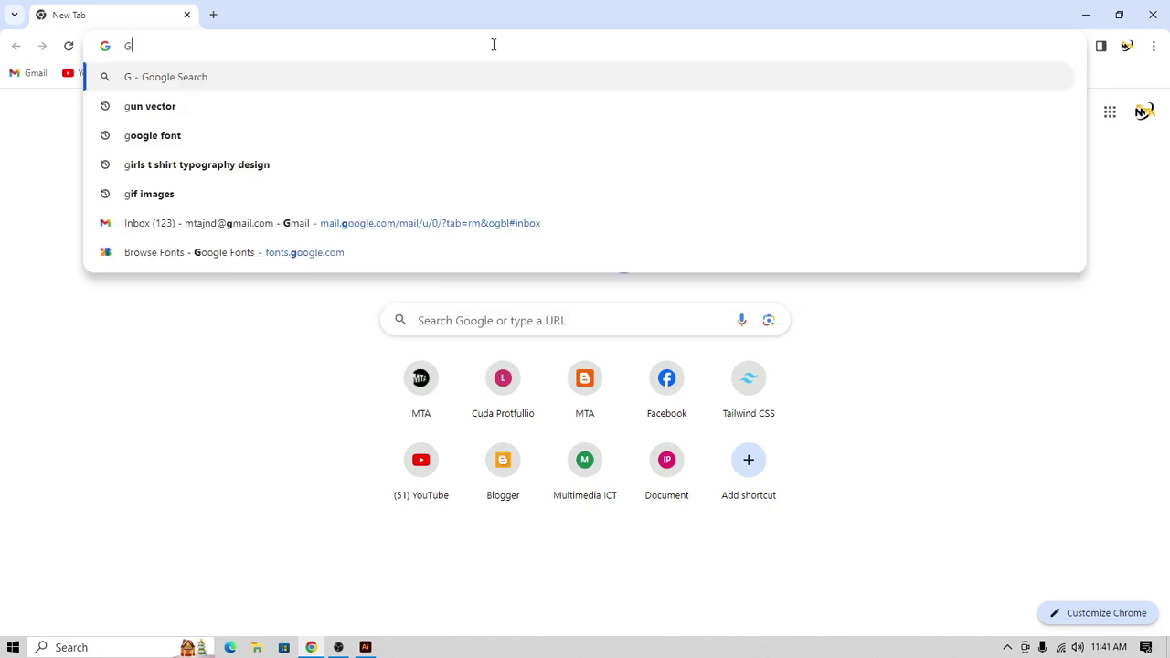
key(BackSpace)
key(BackSpace)
key(BackSpace)
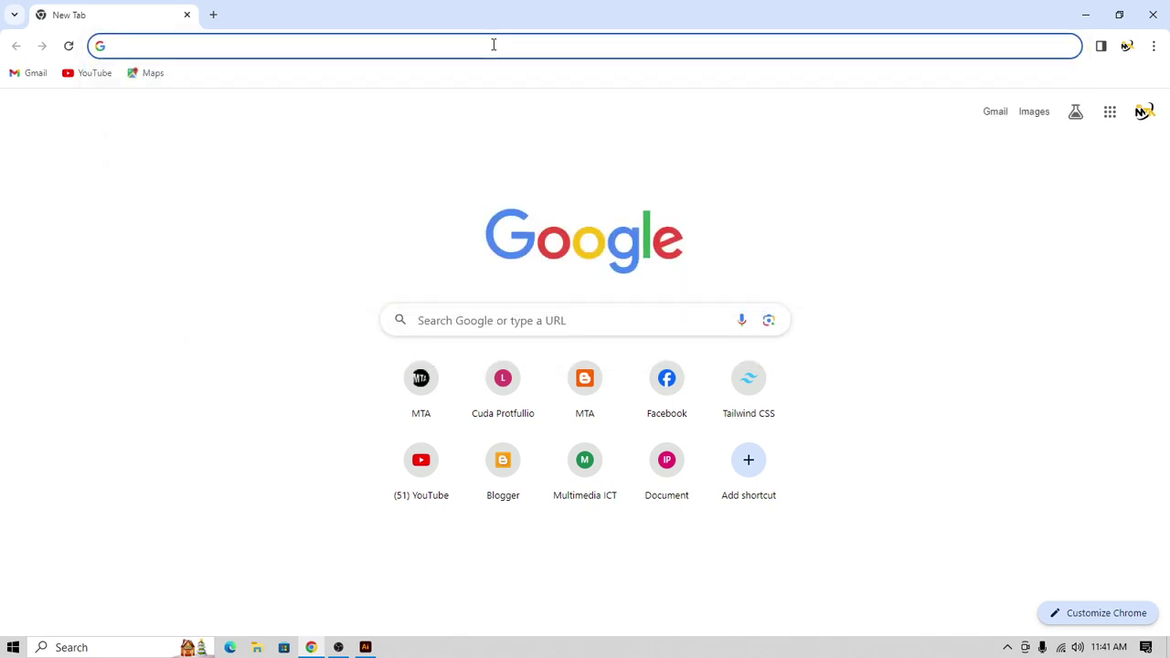
text(graph)
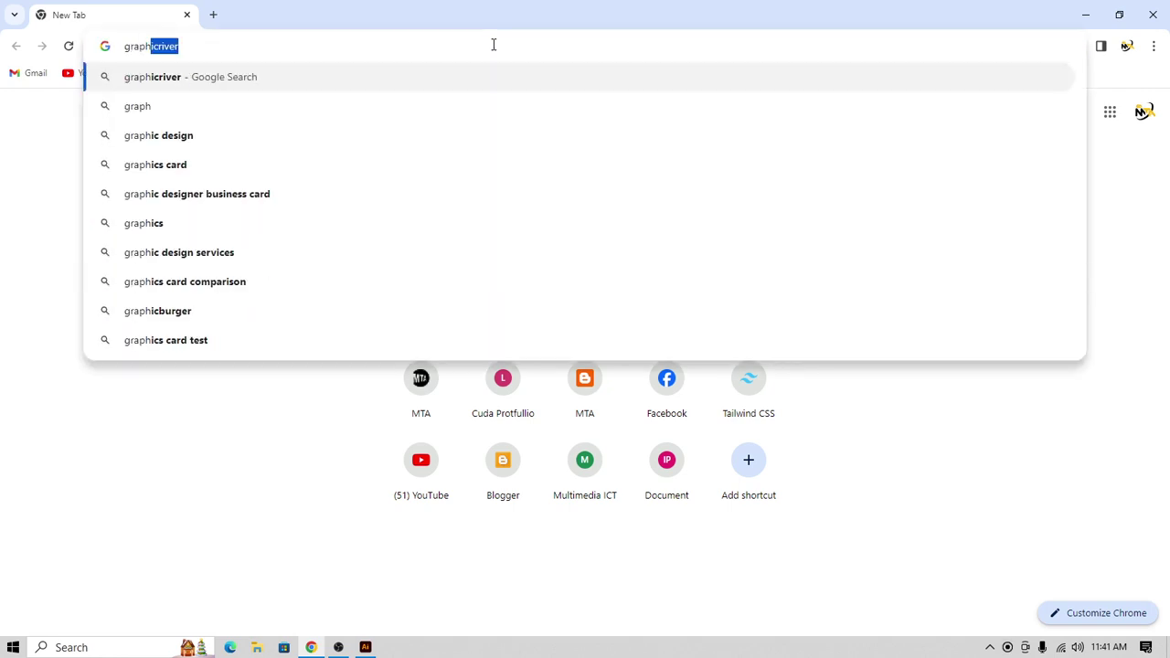
text(i)
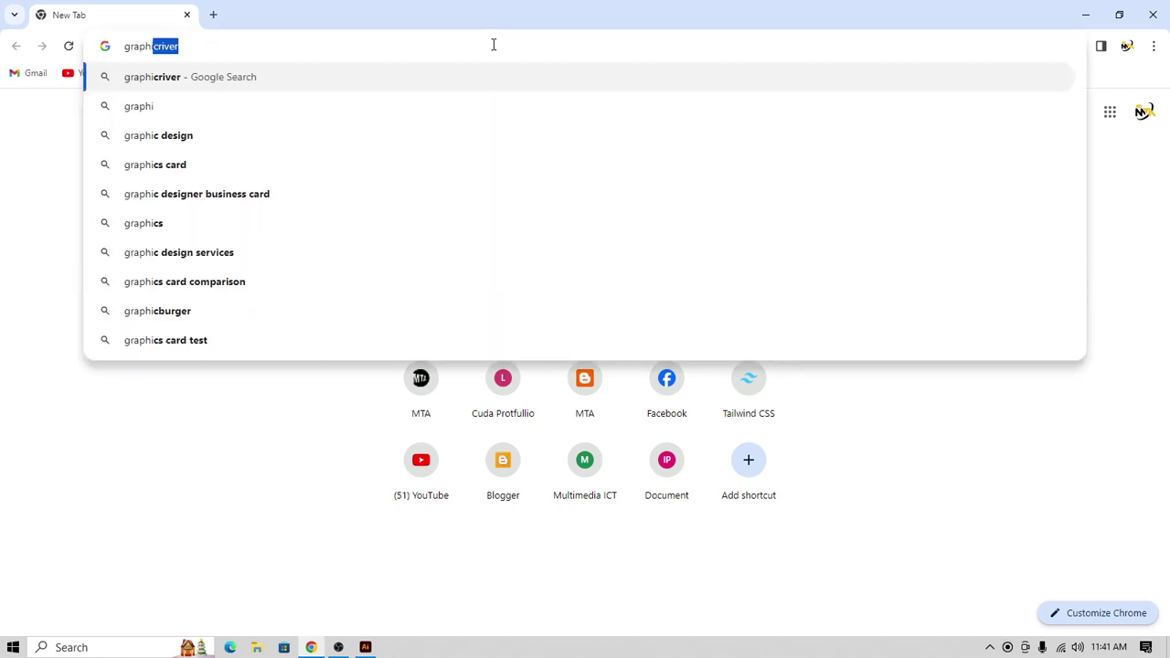
text(criver)
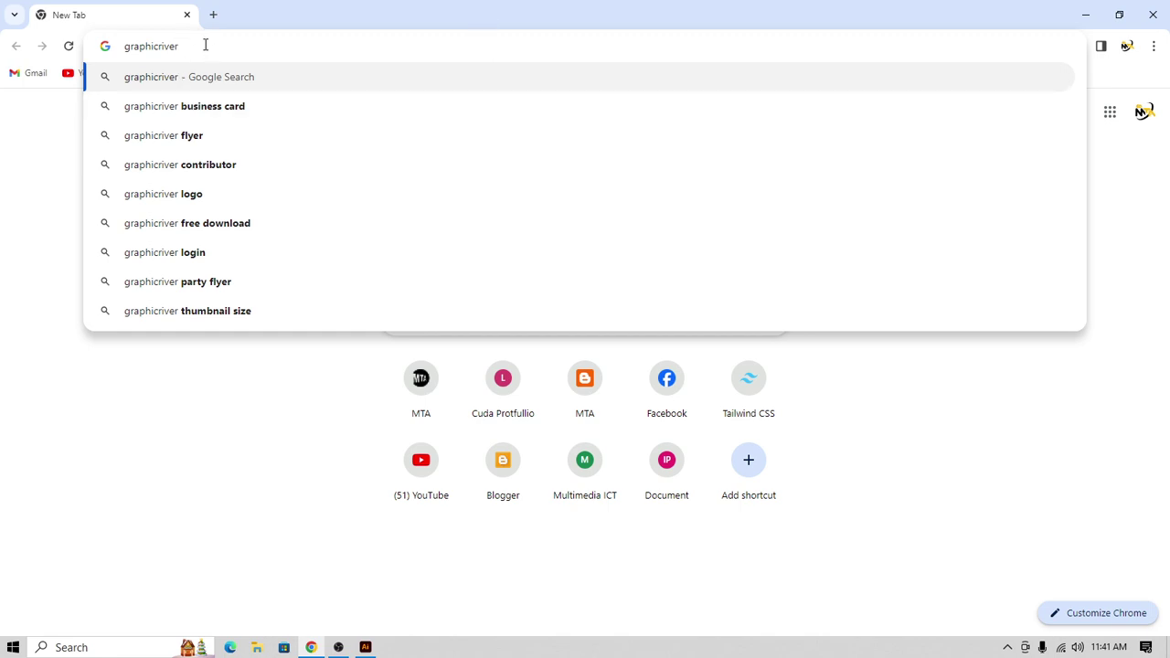
key(Return)
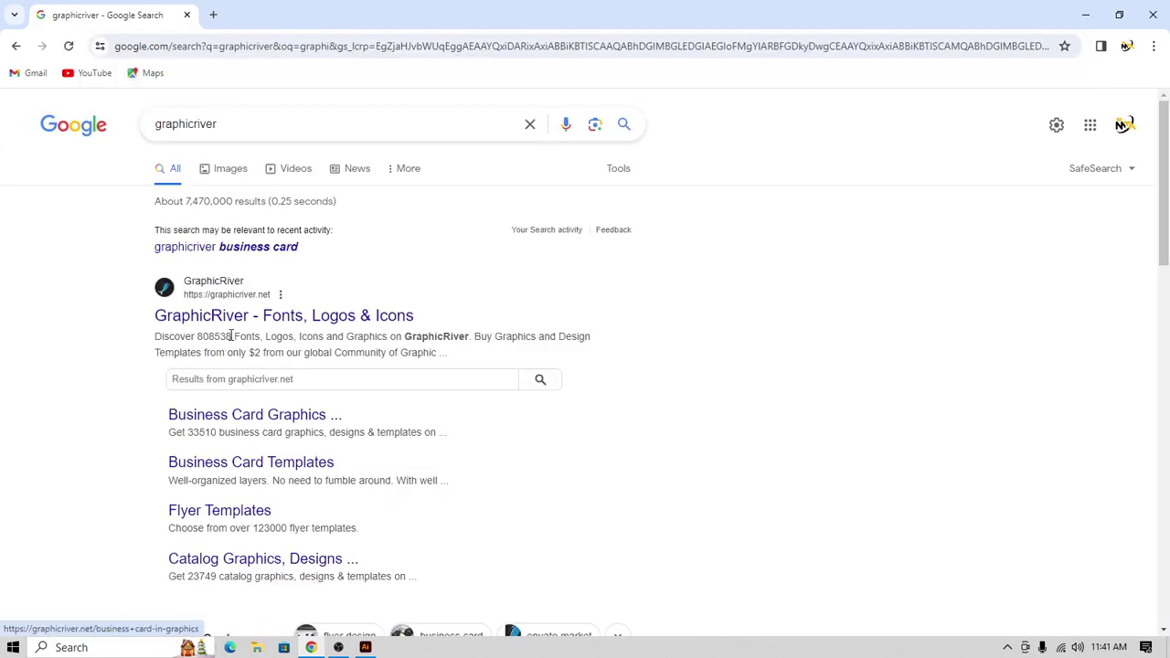
click(259, 316)
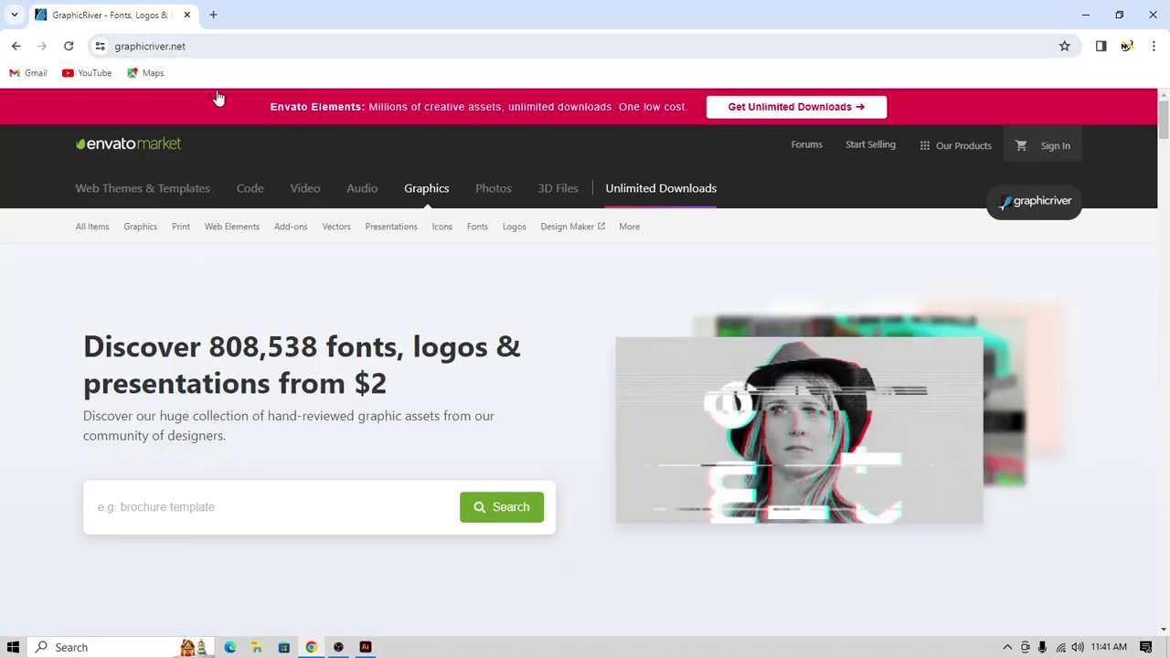
- Search GraphicRiver for "business card" using the suggested search term
scroll(337, 251, down, 2)
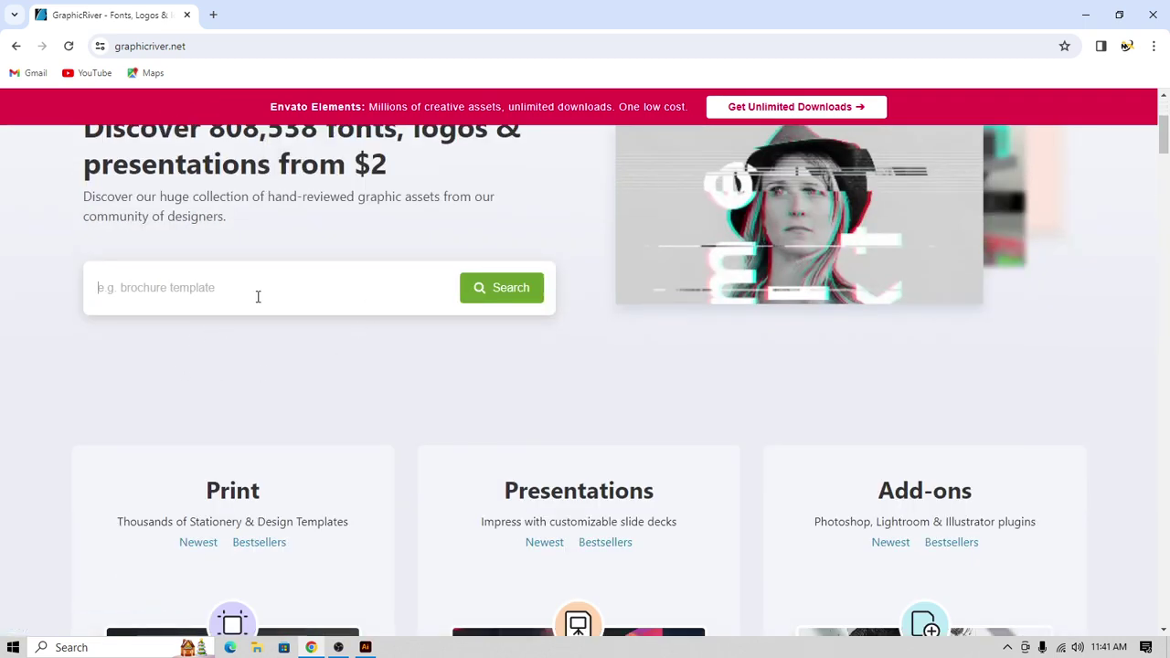
text(business)
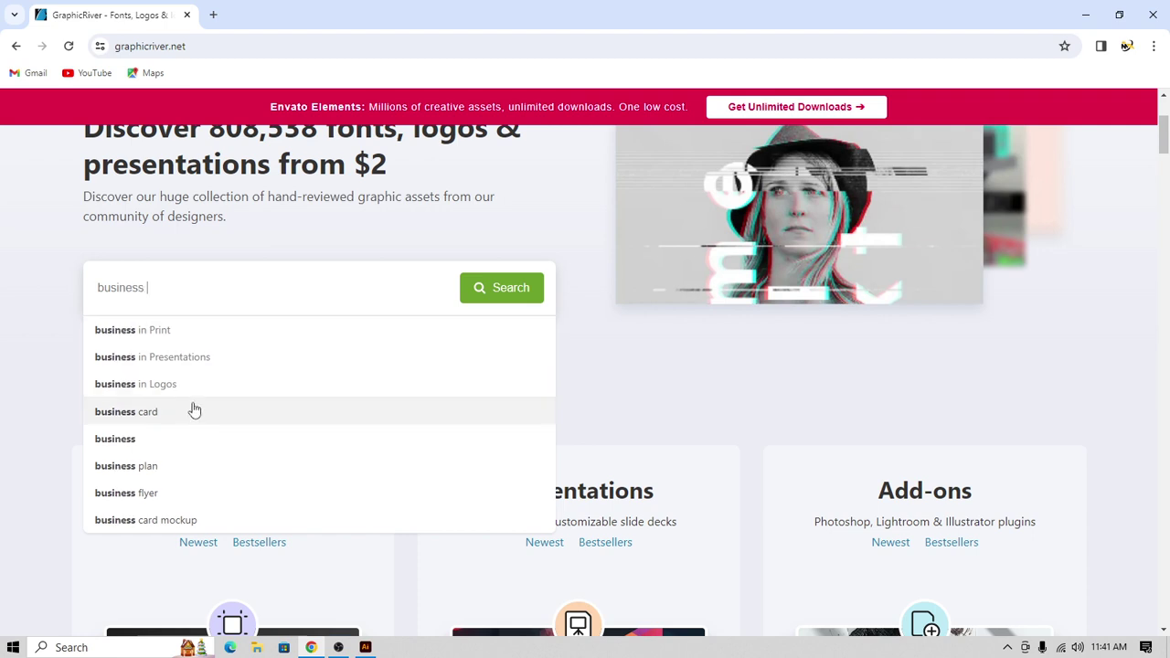
click(192, 412)
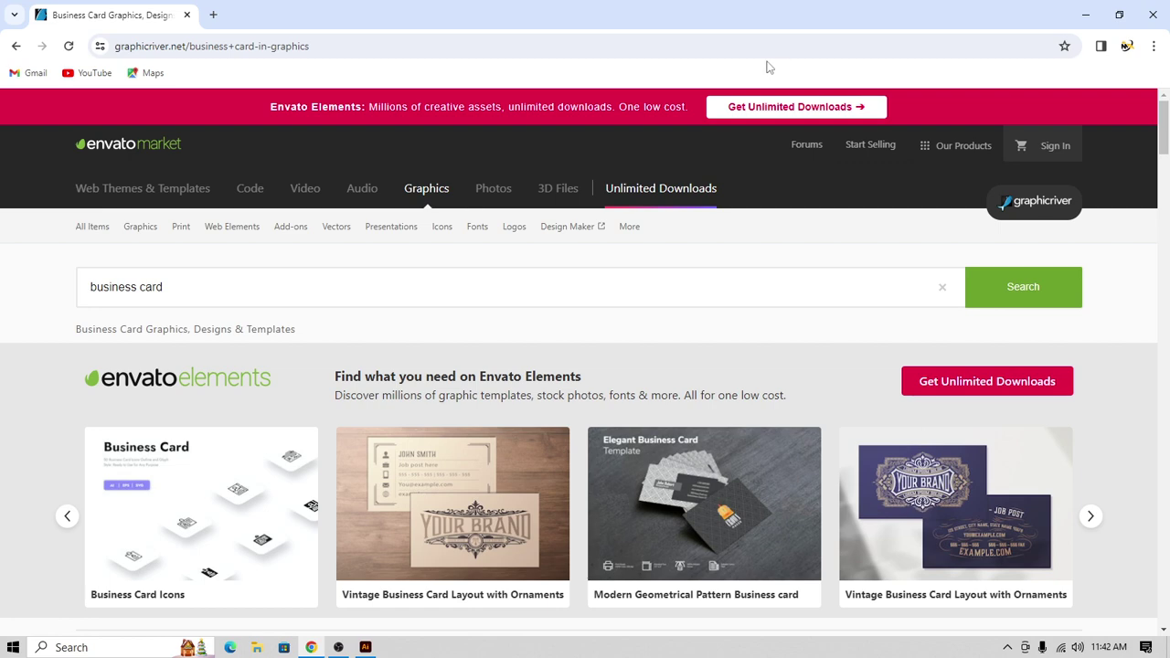
- Browse the GraphicRiver business card results and compare their front and back layouts, colours and logo placement for design ideas
scroll(629, 188, down, 2)
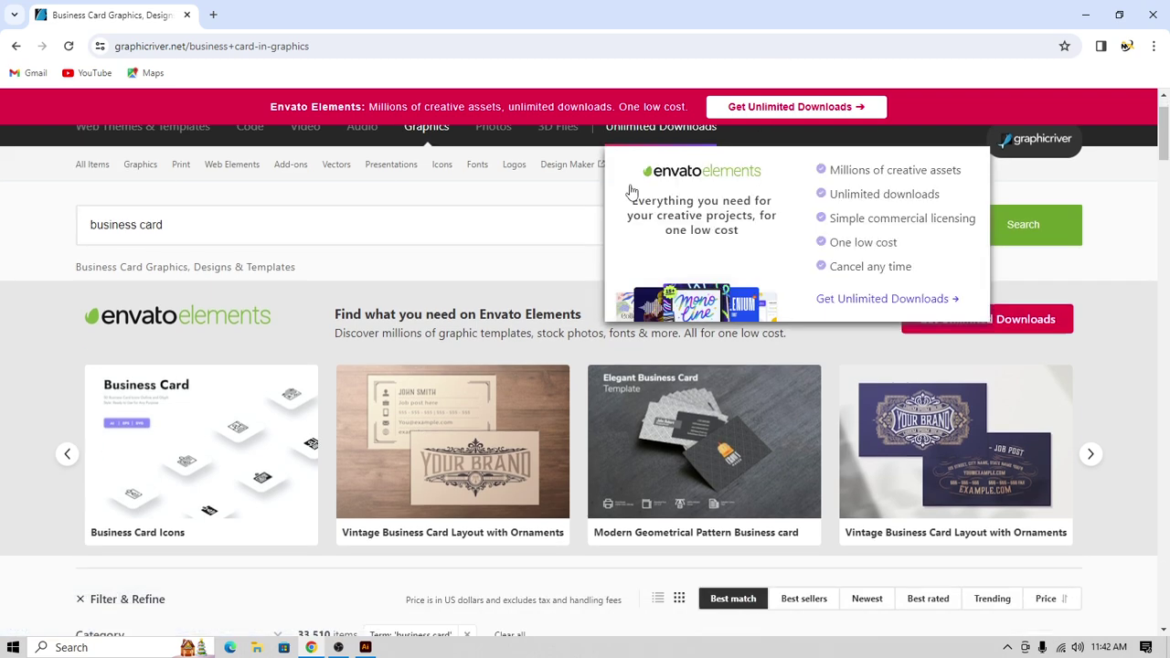
scroll(720, 170, up, 1)
scroll(777, 174, down, 8)
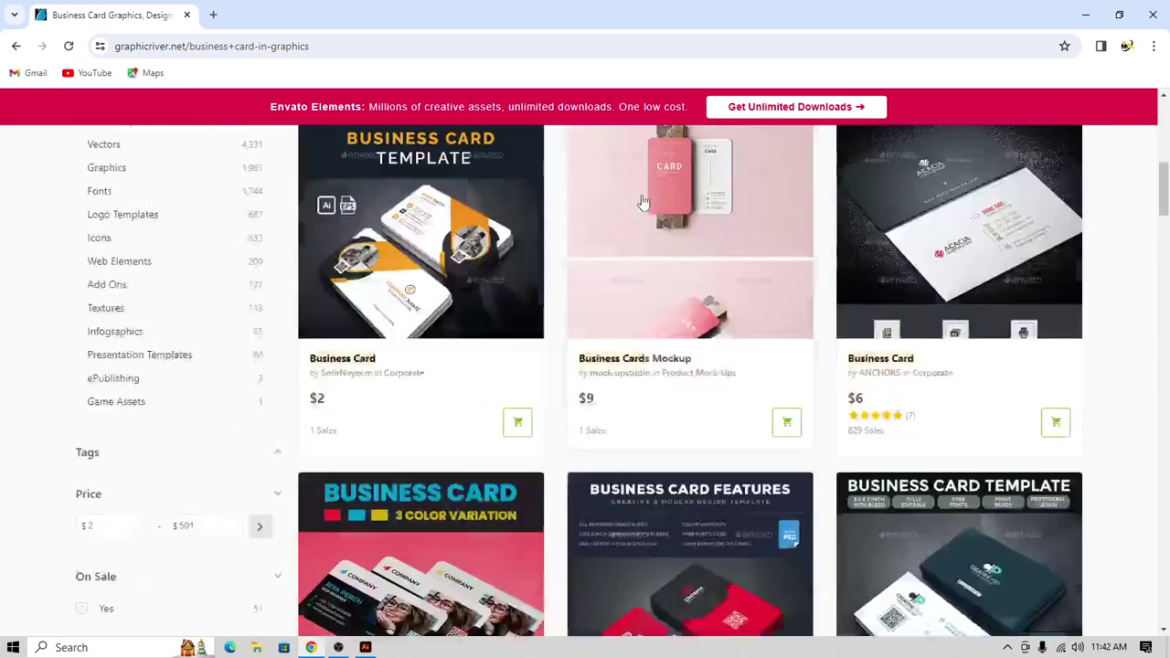
scroll(774, 174, down, 2)
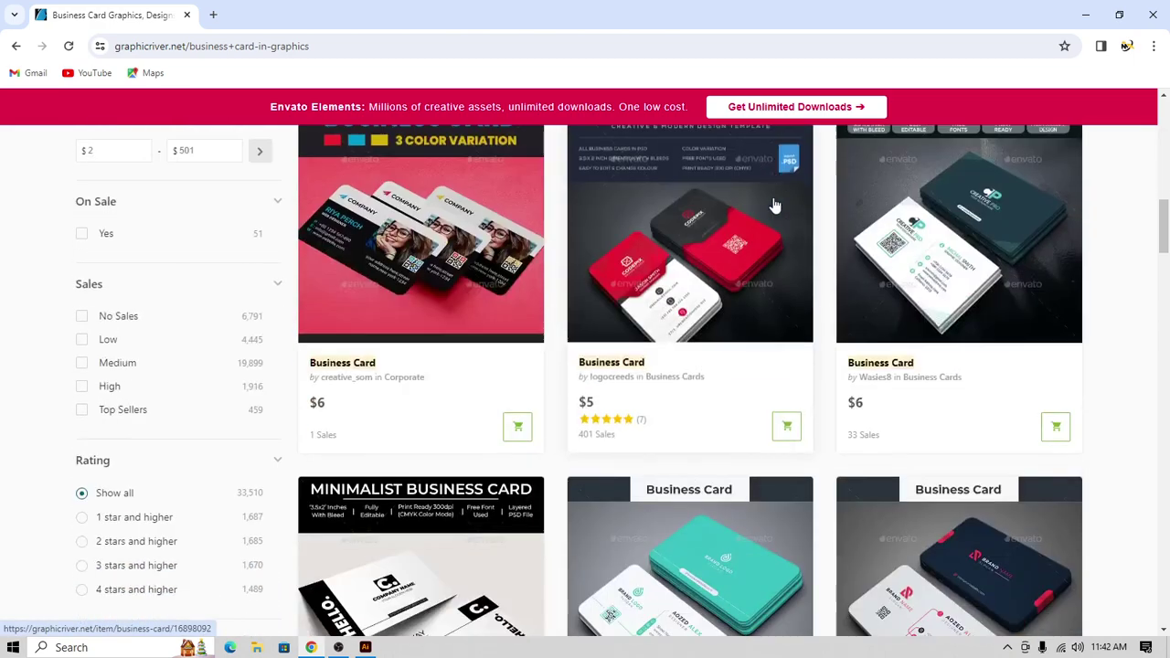
scroll(773, 206, down, 2)
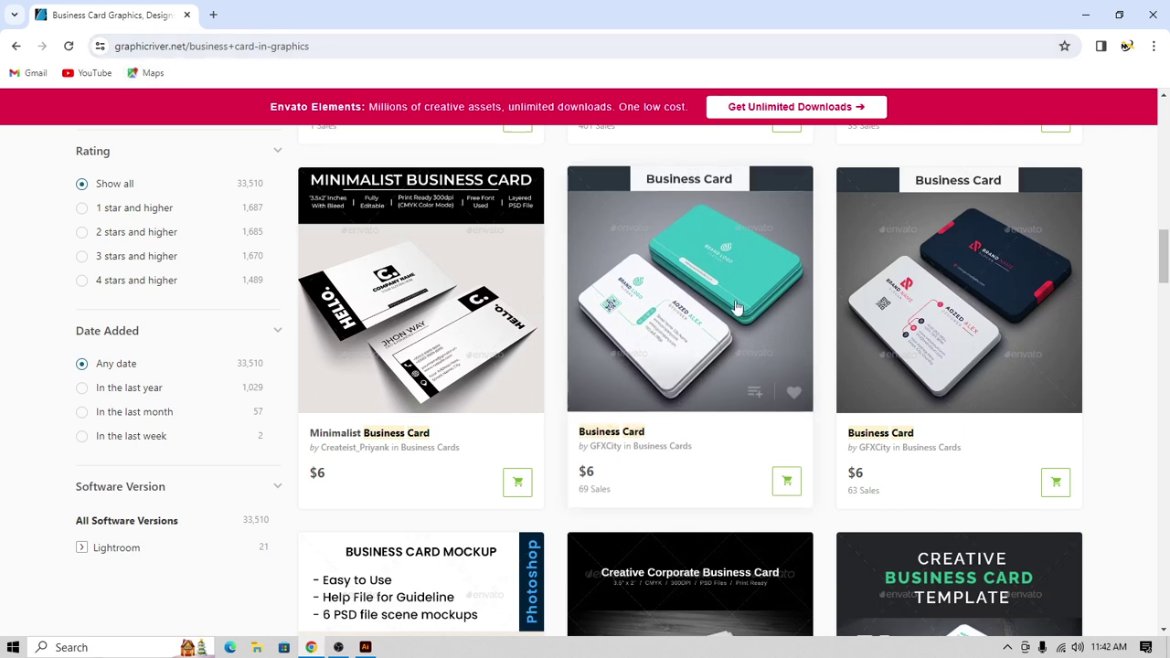
scroll(512, 265, down, 2)
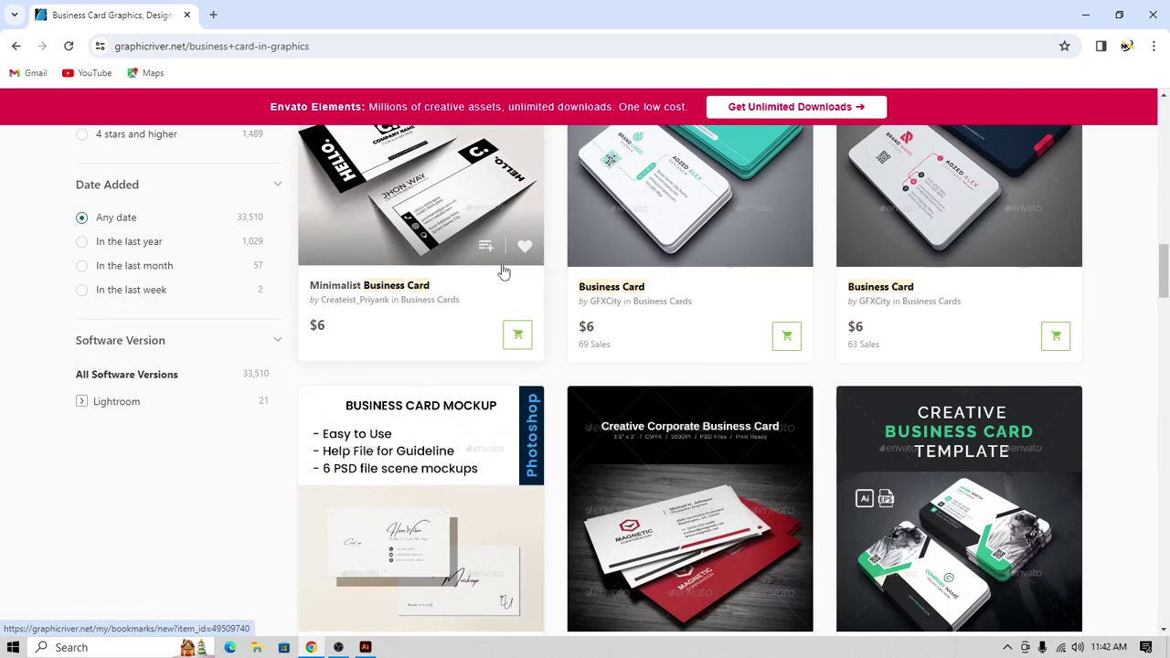
scroll(519, 270, down, 3)
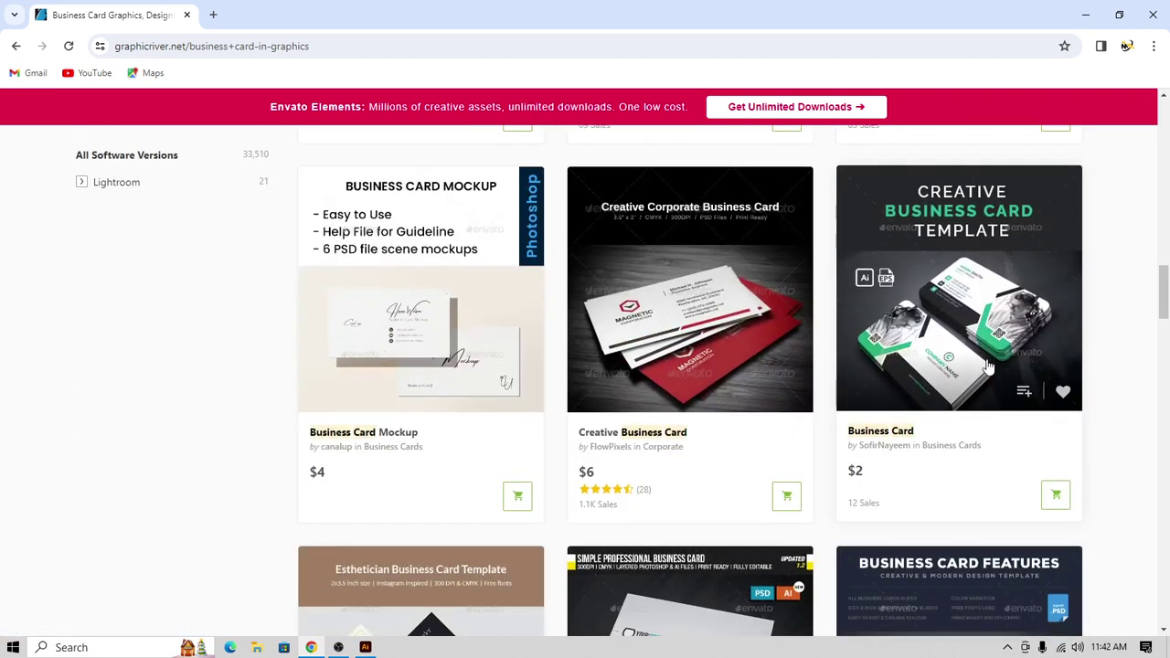
scroll(624, 320, up, 5)
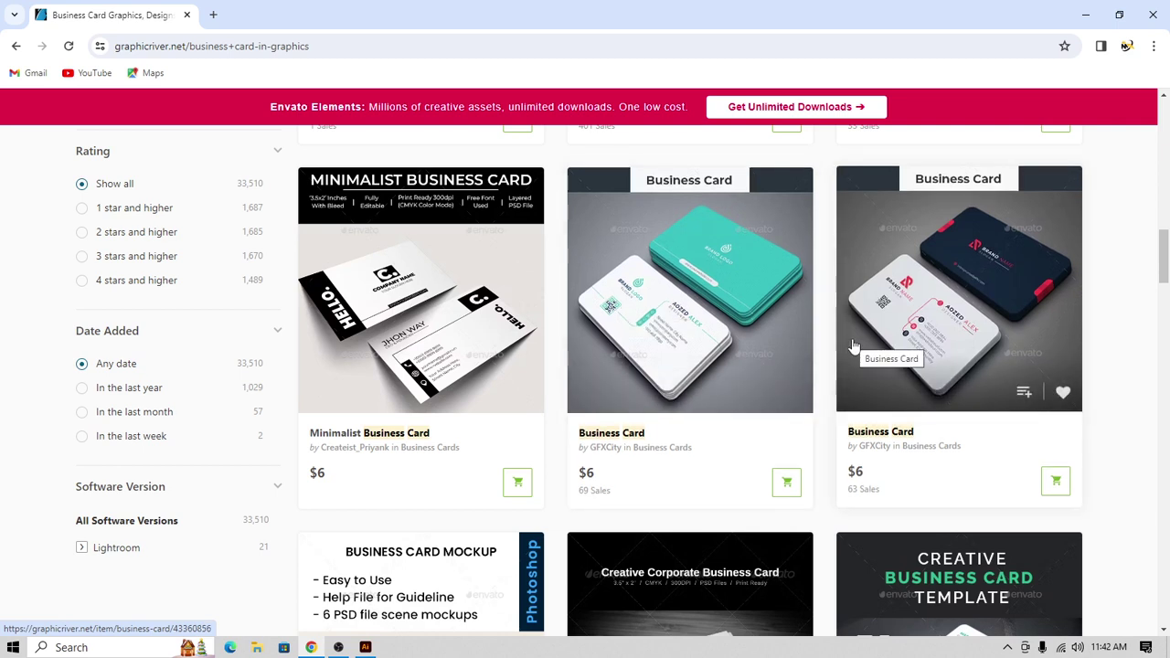
scroll(852, 345, down, 10)
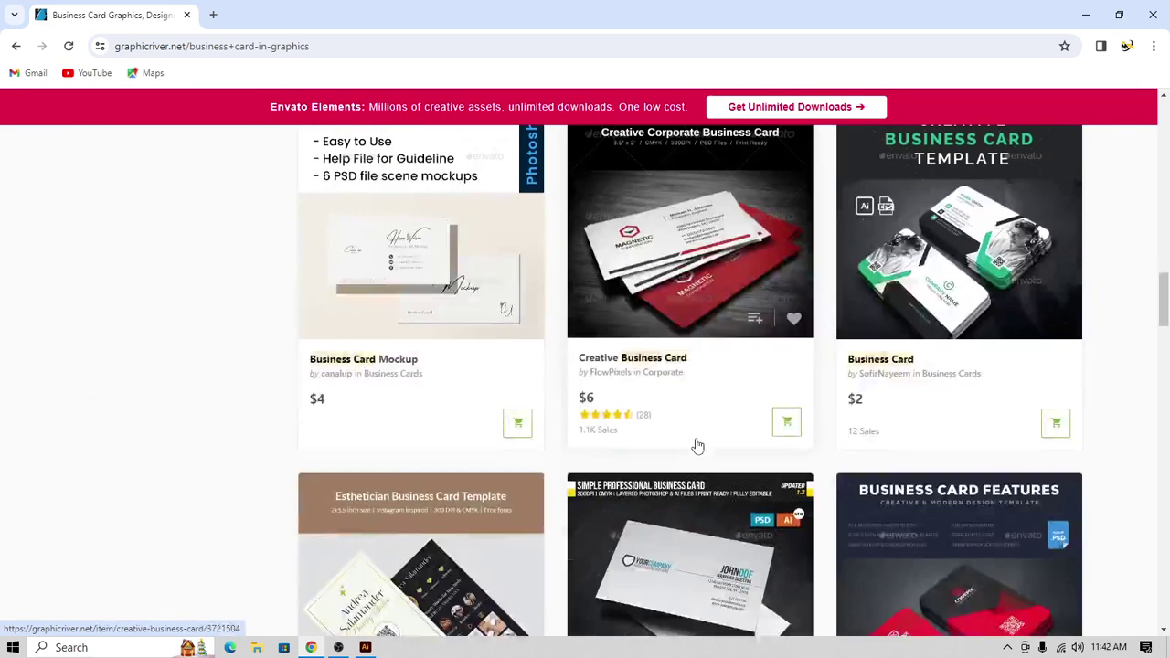
scroll(701, 445, down, 3)
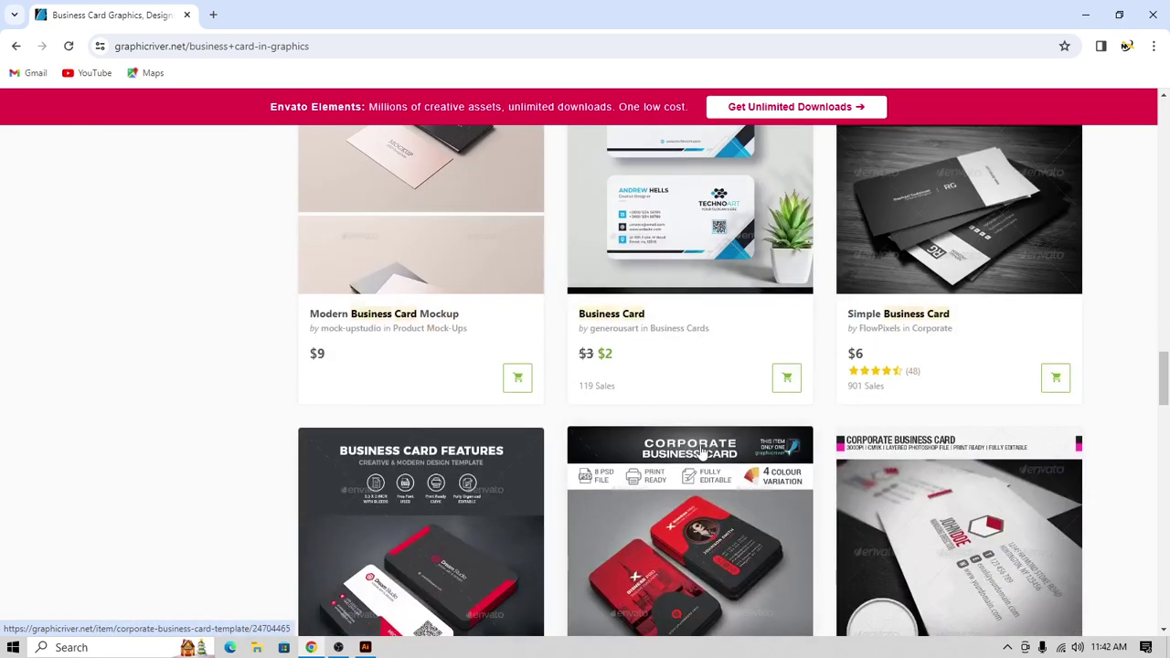
scroll(702, 451, up, 2)
scroll(701, 453, down, 3)
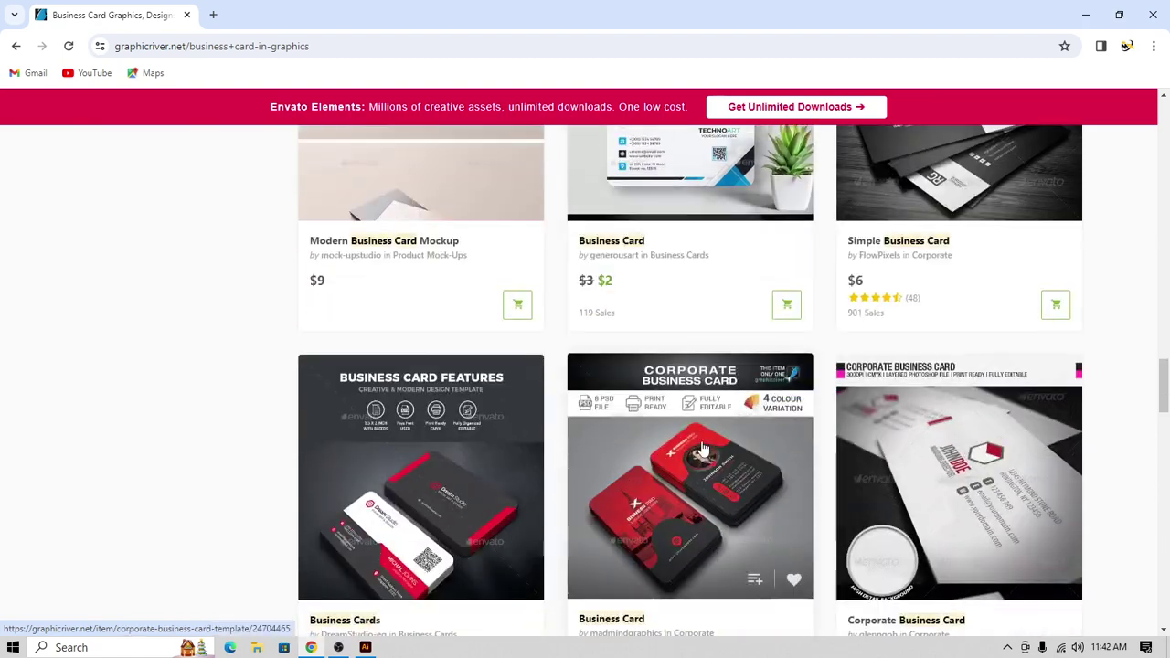
scroll(701, 452, up, 7)
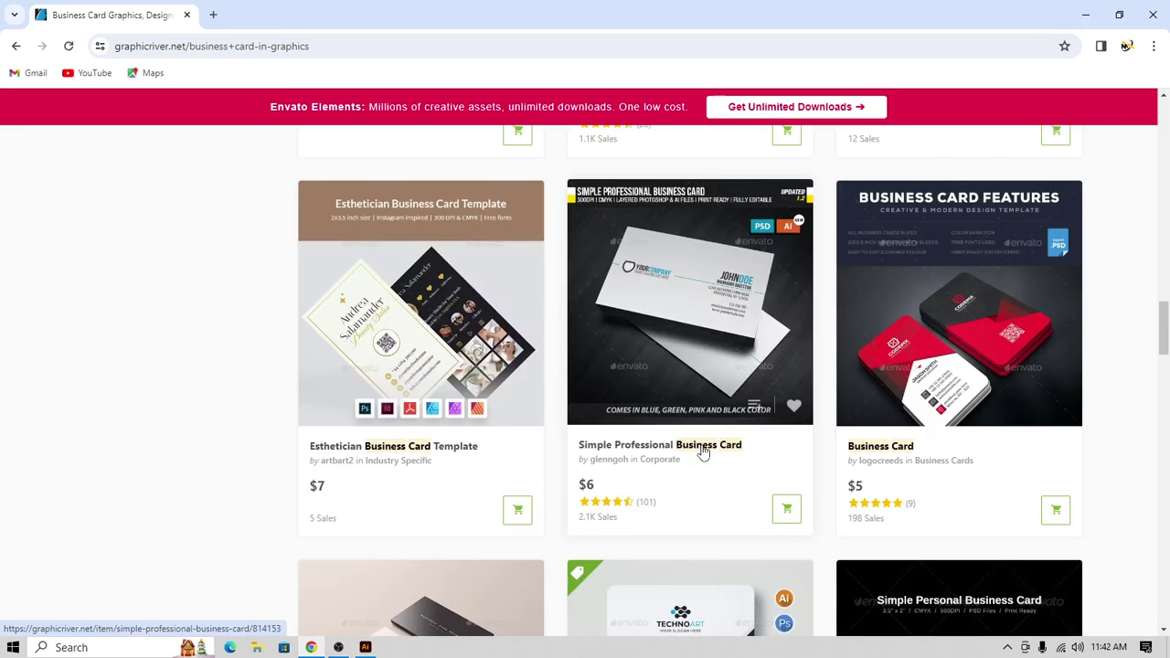
scroll(653, 434, up, 10)
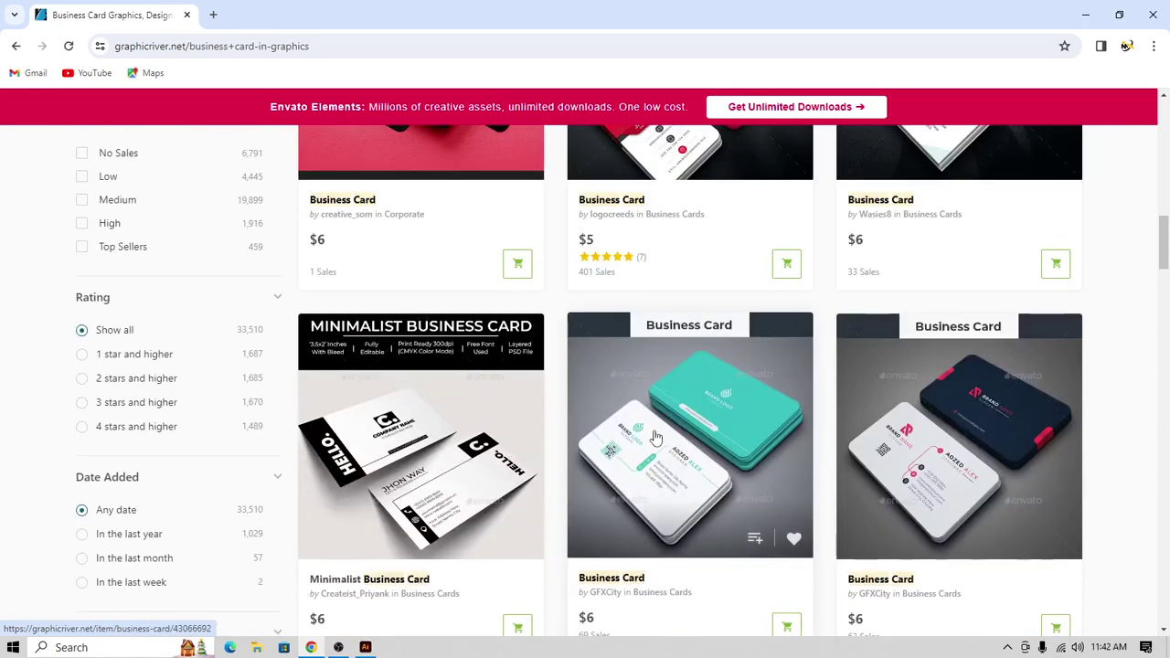
scroll(656, 437, up, 4)
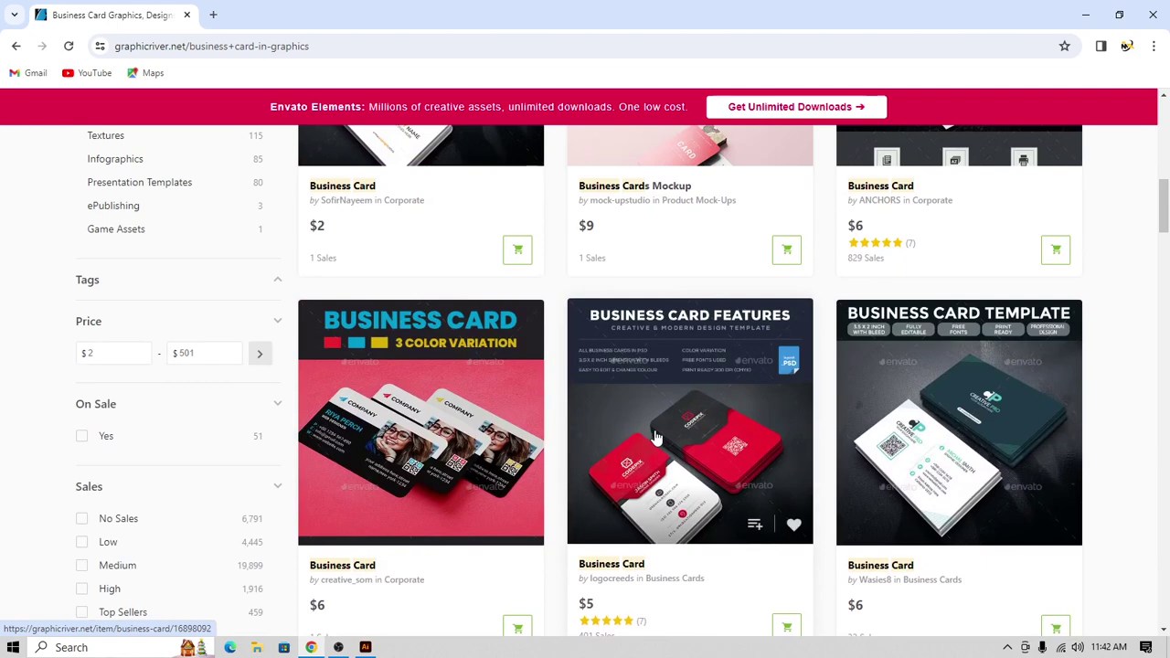
scroll(655, 437, down, 3)
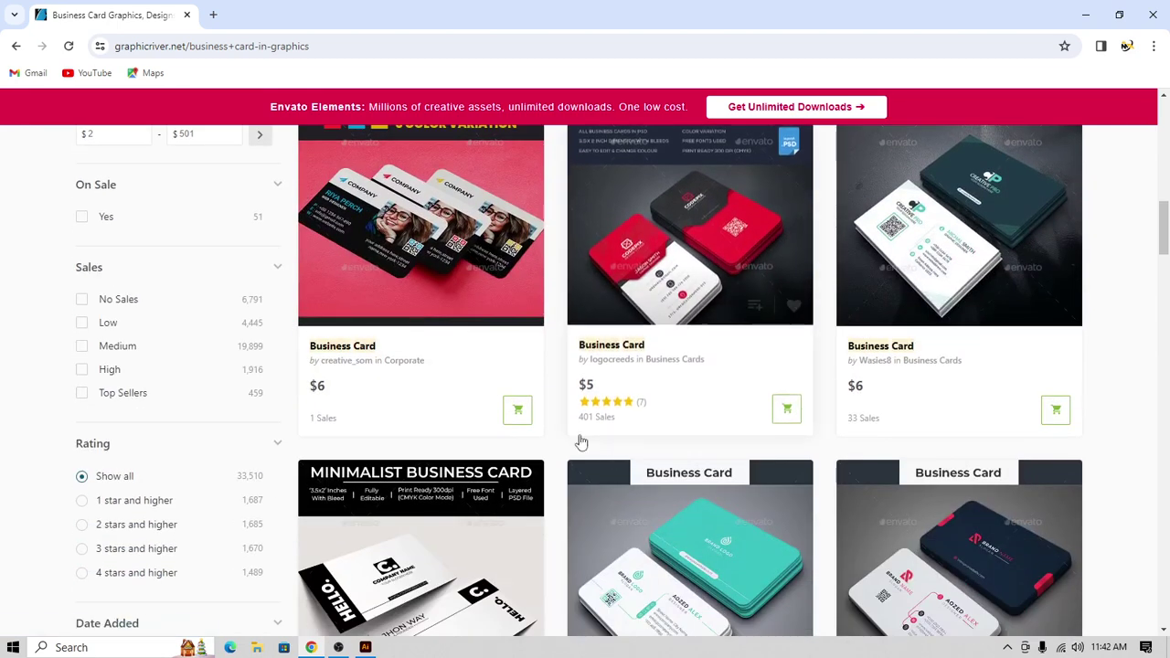
scroll(677, 437, down, 3)
scroll(640, 384, up, 3)
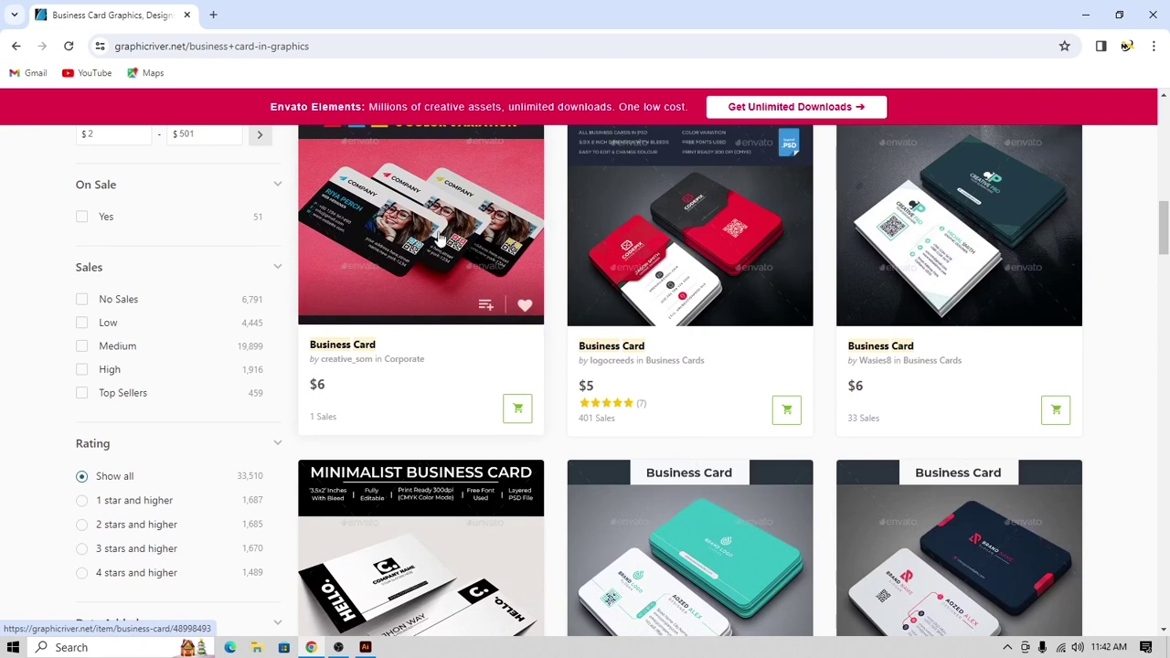
scroll(600, 249, down, 5)
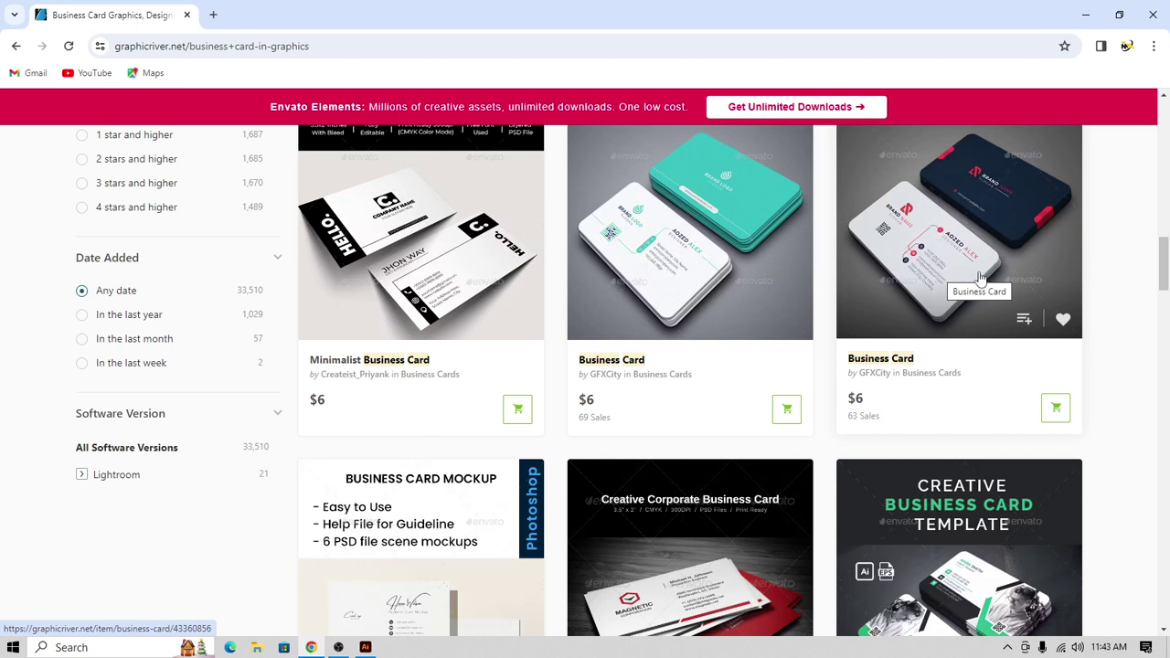
scroll(826, 306, up, 2)
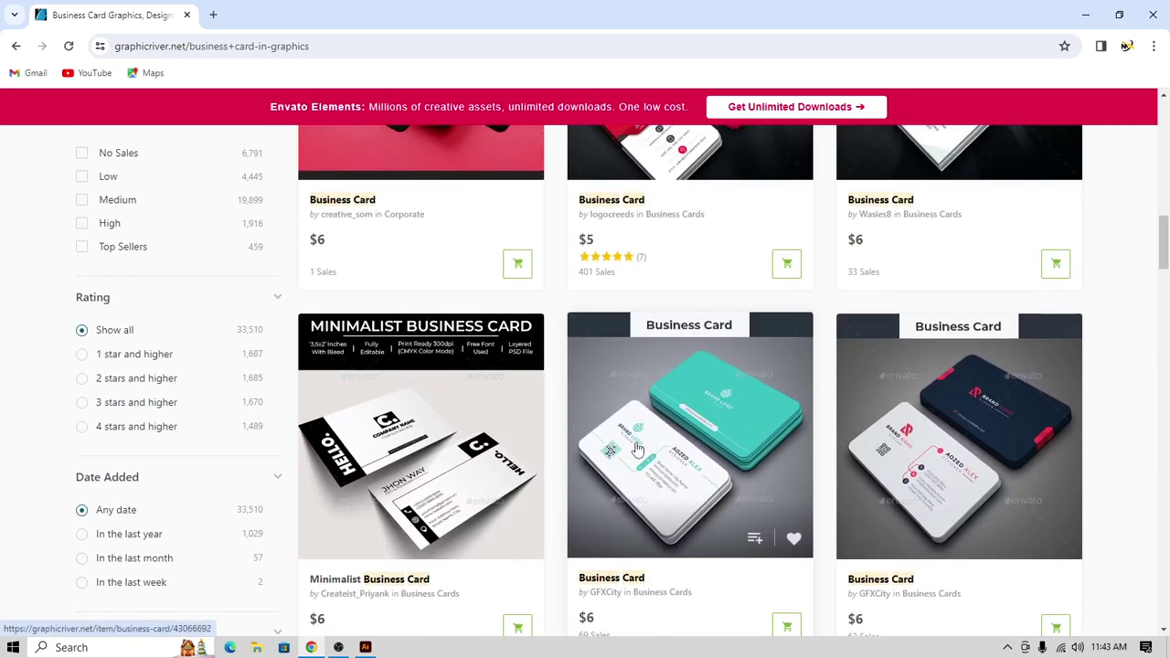
scroll(738, 465, down, 1)
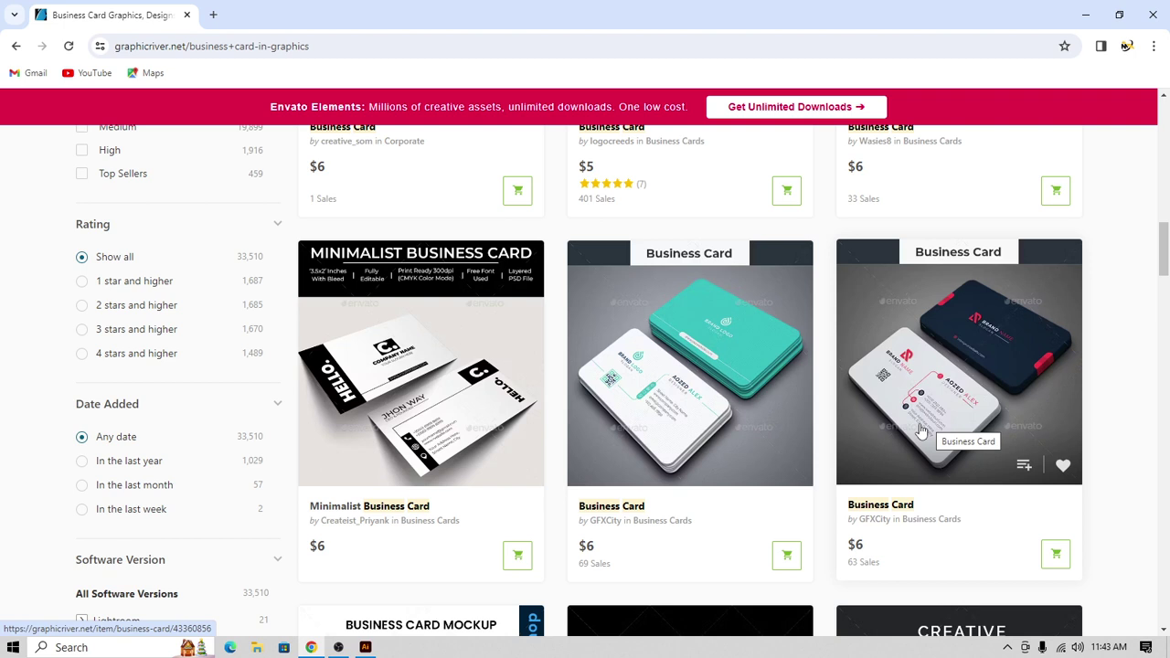
scroll(878, 393, down, 1)
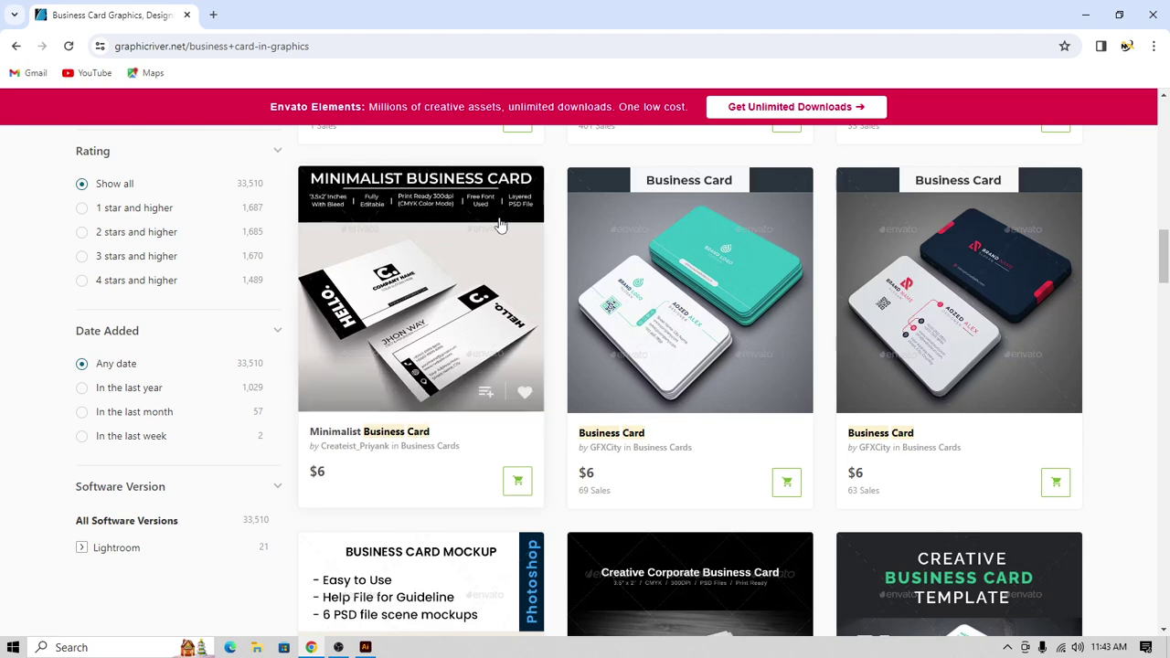
scroll(654, 322, down, 1)
scroll(654, 322, down, 1)
scroll(668, 331, down, 4)
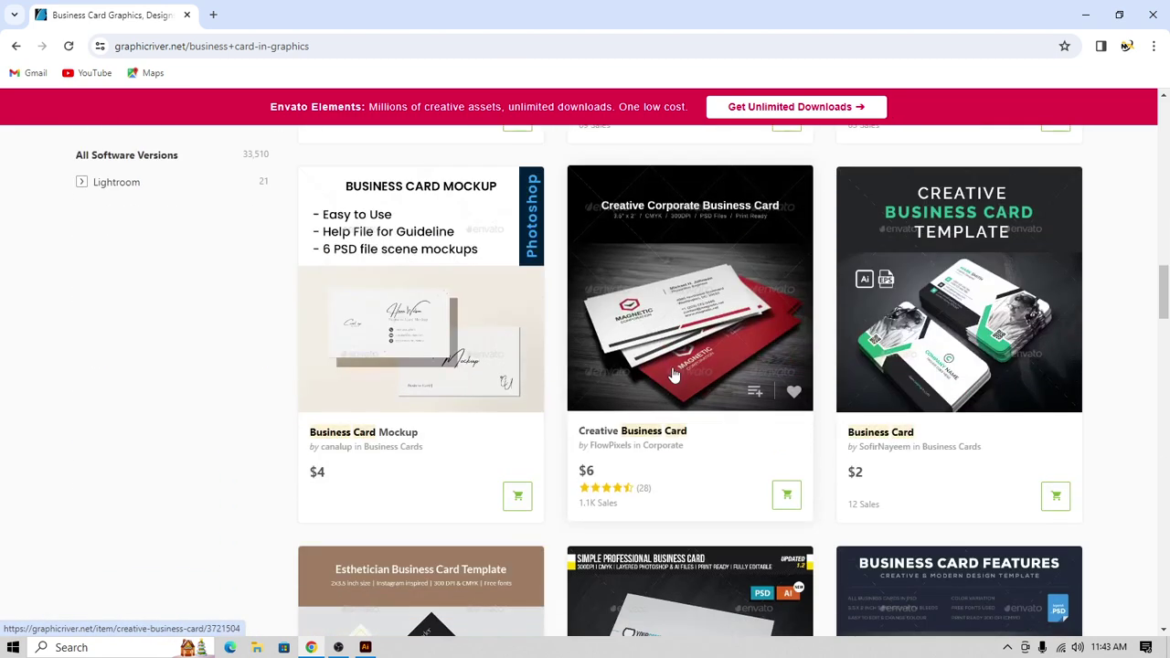
scroll(705, 410, down, 4)
scroll(688, 384, down, 2)
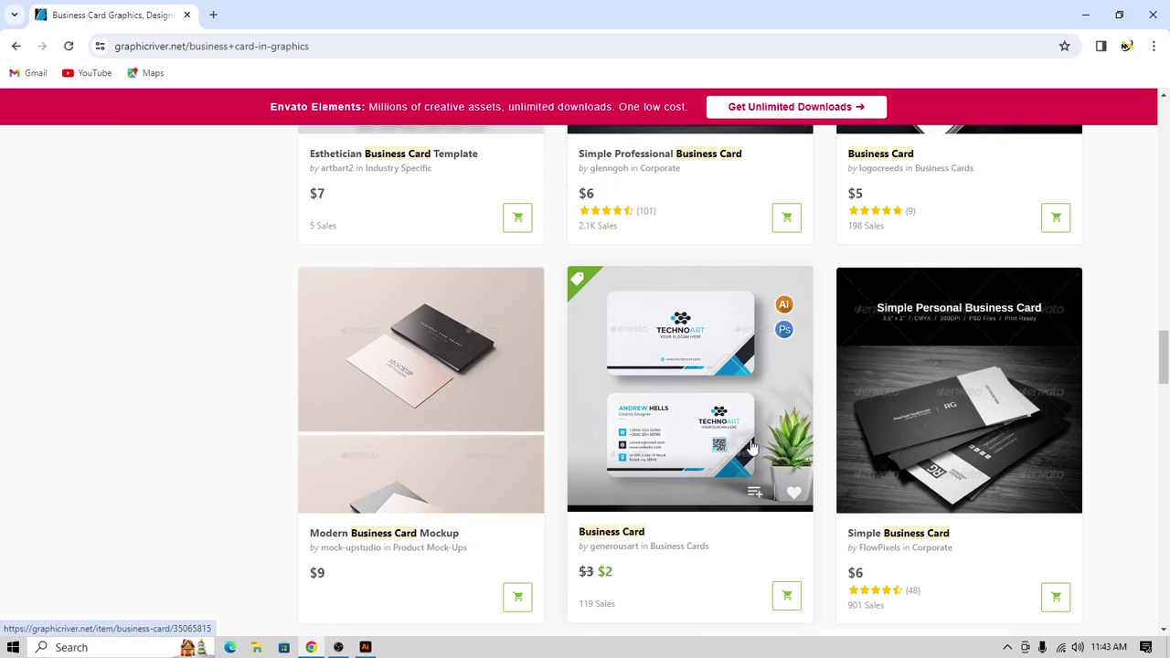
- Open the TECHNOART business card item with the blue corner design and look through its preview images and description
click(730, 369)
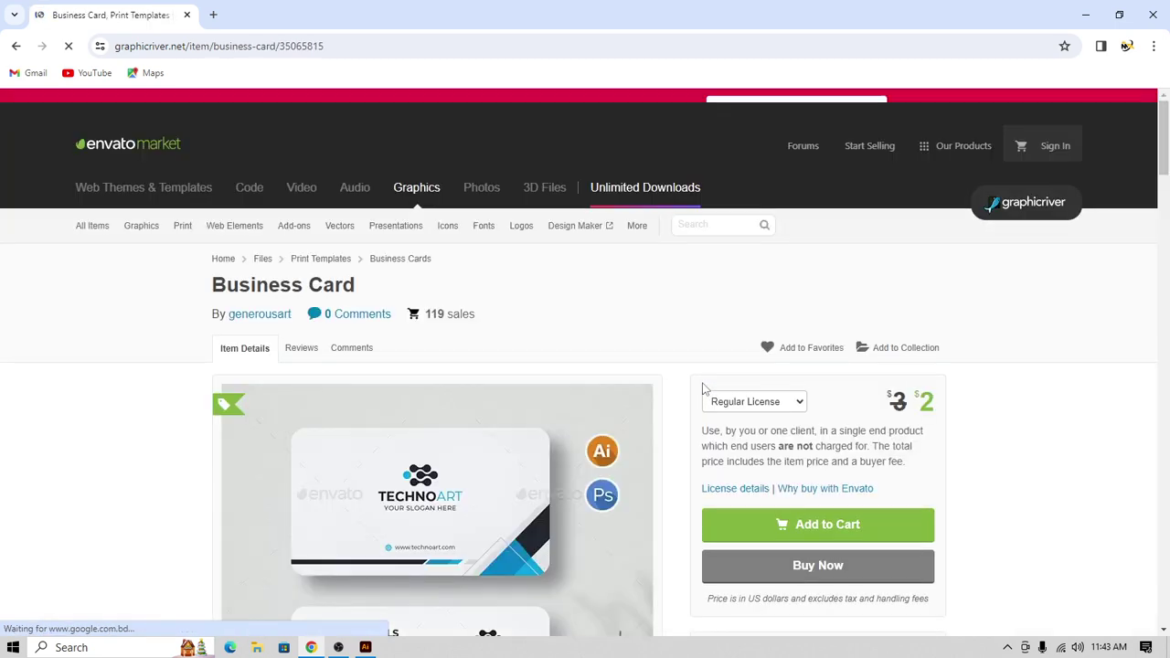
scroll(353, 339, down, 5)
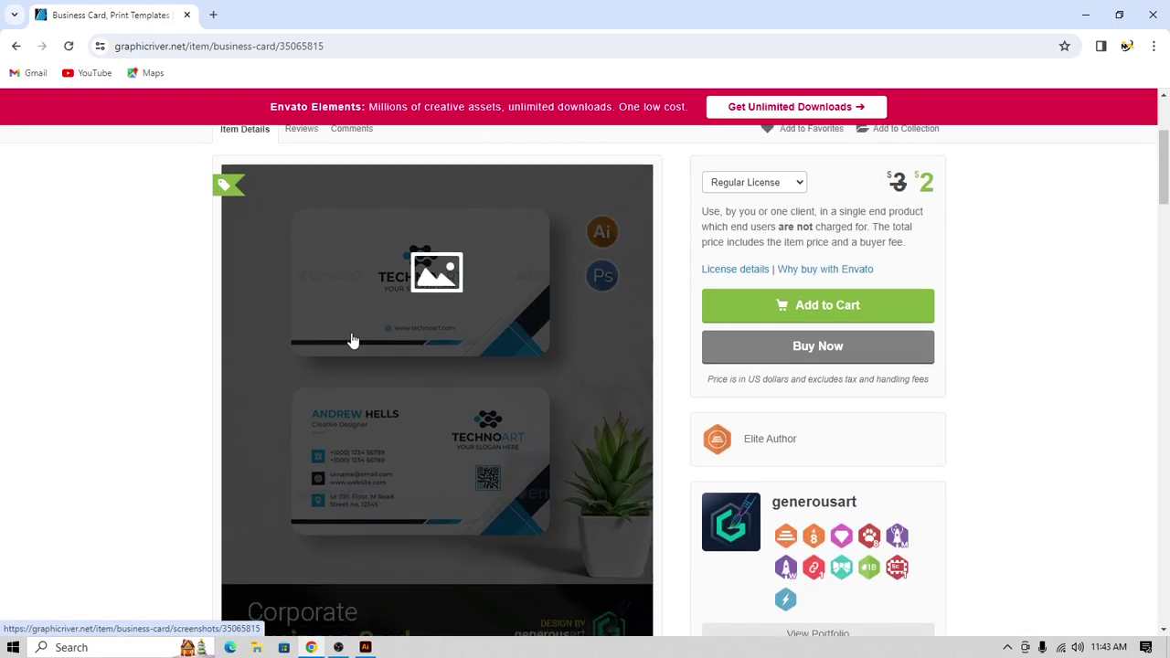
scroll(687, 341, down, 15)
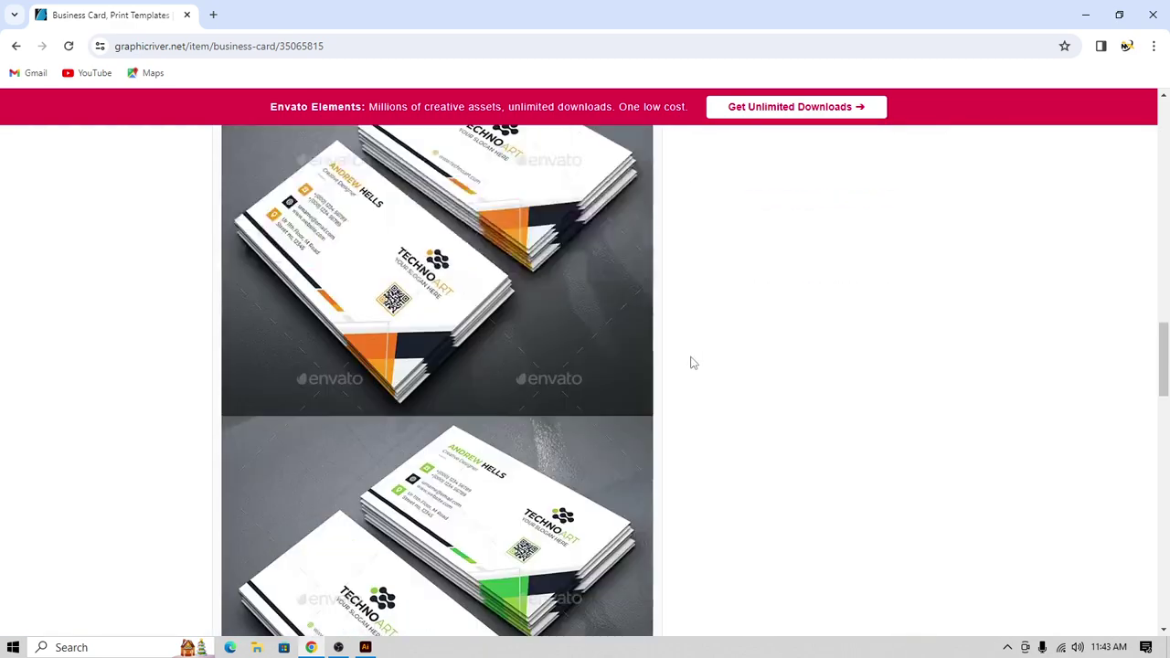
scroll(697, 367, down, 2)
scroll(737, 353, down, 1)
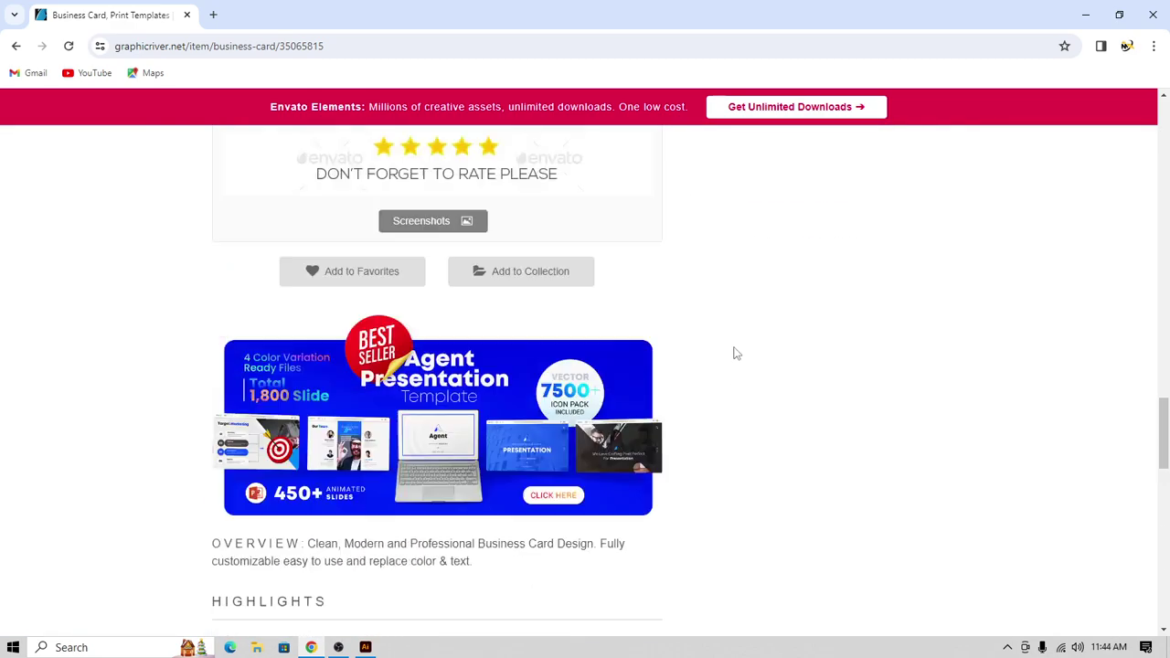
scroll(737, 353, up, 4)
scroll(737, 353, down, 9)
scroll(737, 353, down, 1)
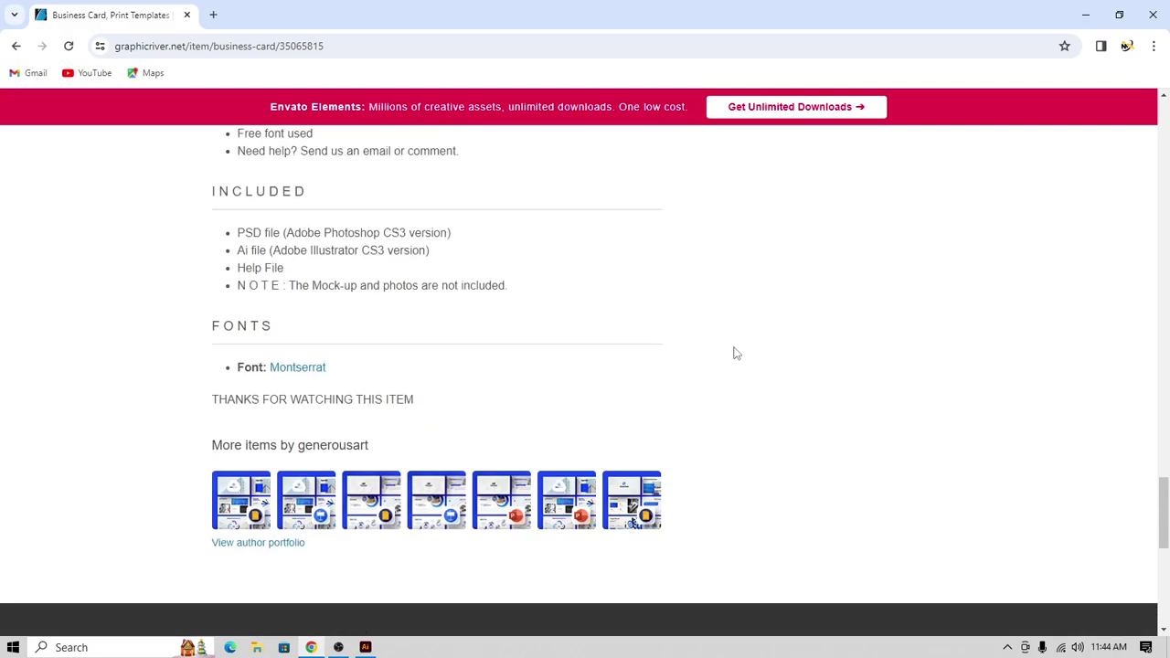
scroll(737, 353, up, 15)
scroll(737, 353, up, 5)
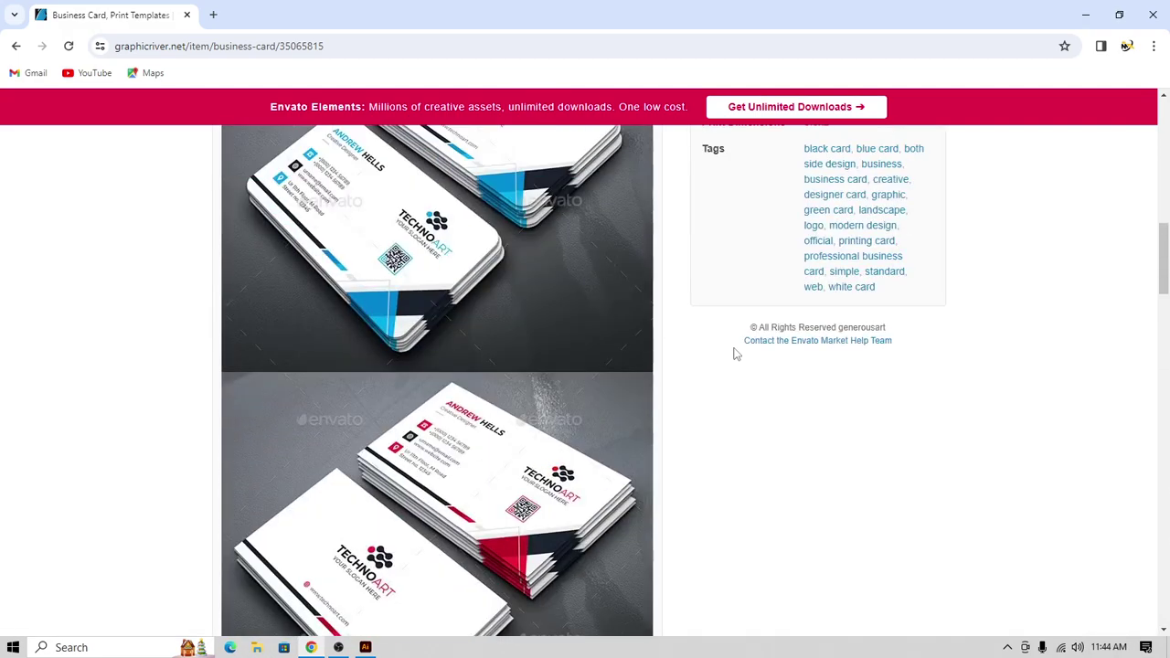
scroll(737, 353, down, 12)
scroll(737, 362, down, 7)
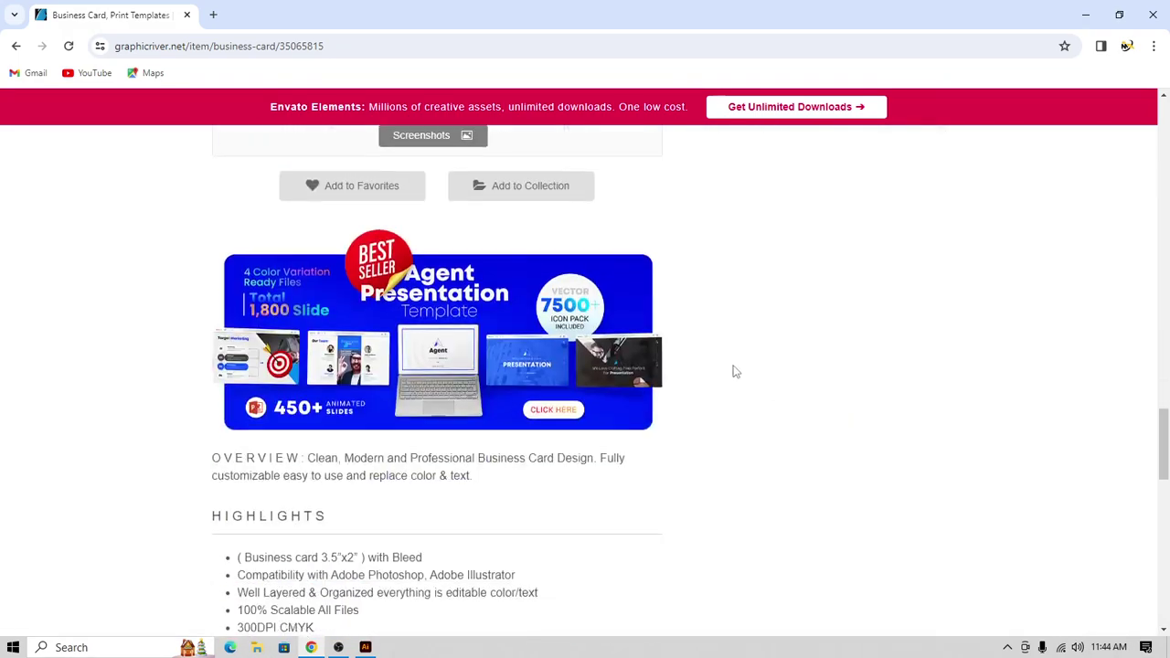
- Read the item's highlights on card size with bleed and on Photoshop and Illustrator compatibility, marking those lines
scroll(737, 371, up, 1)
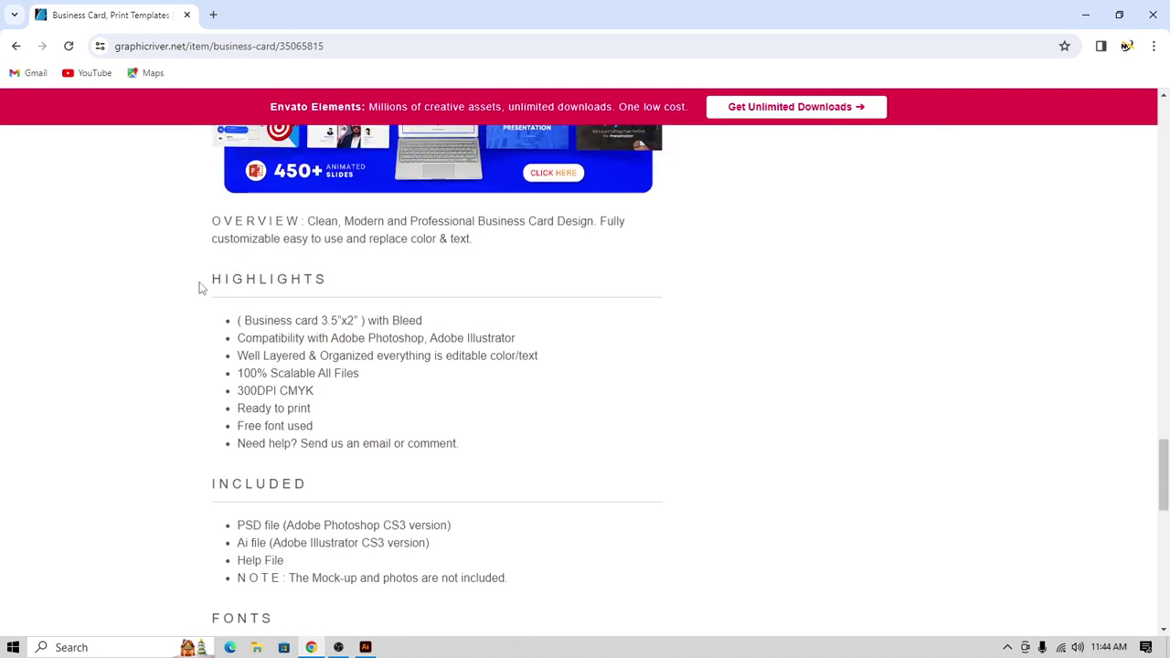
triple_click(431, 301)
click(467, 311)
drag(239, 320, 419, 321)
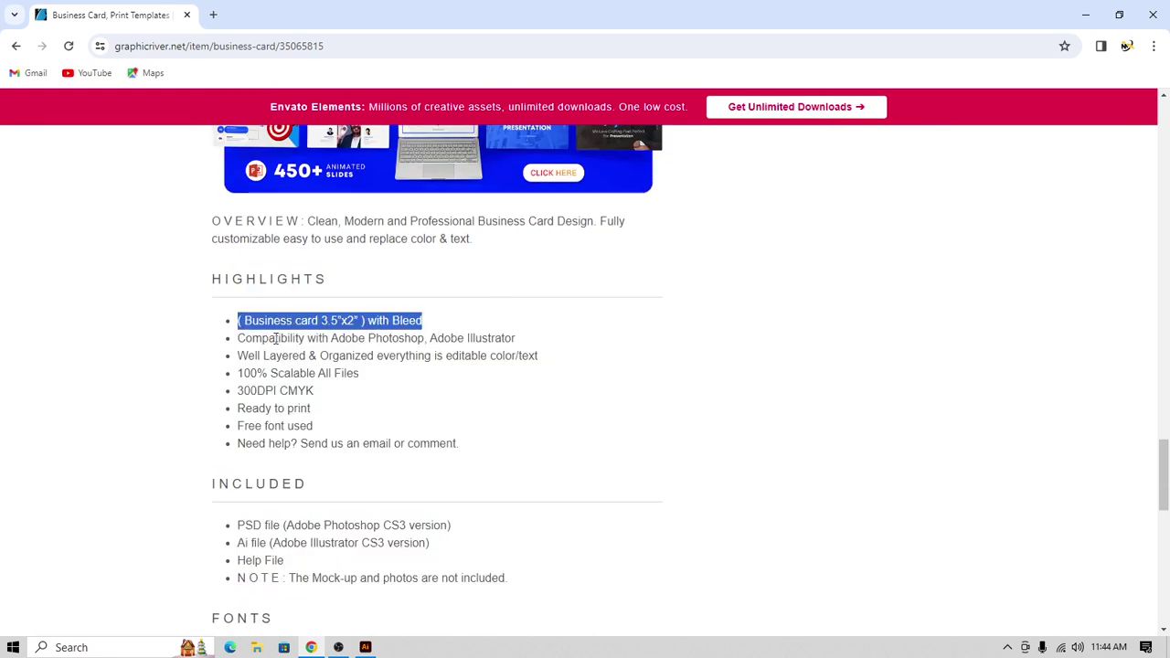
click(331, 322)
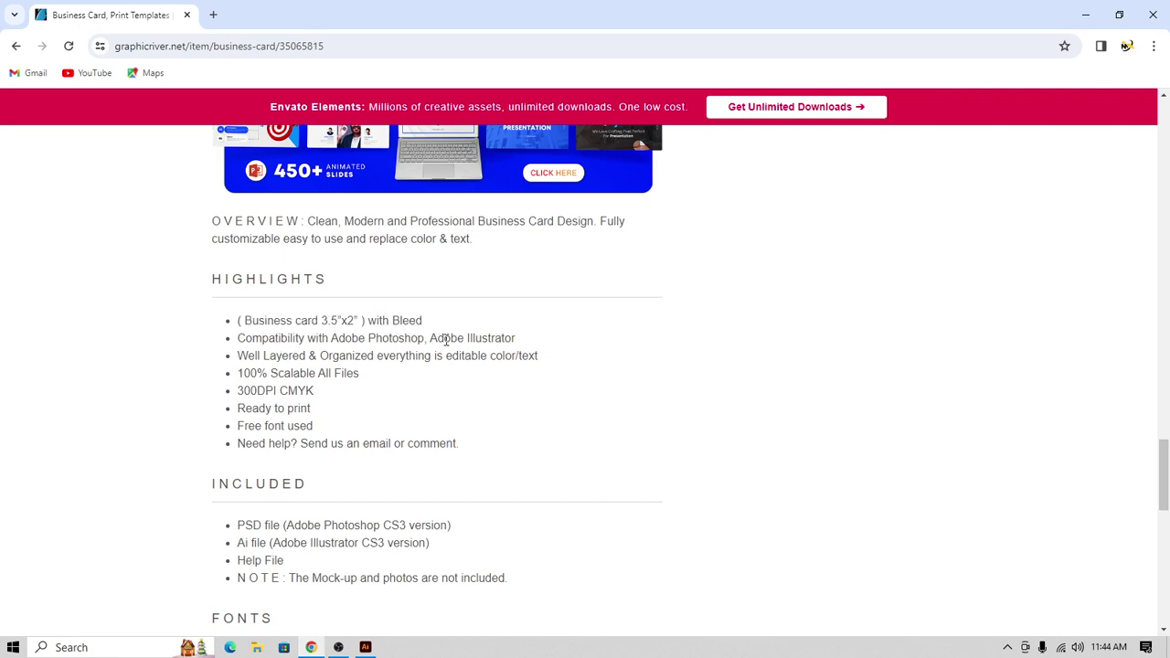
drag(537, 342, 236, 341)
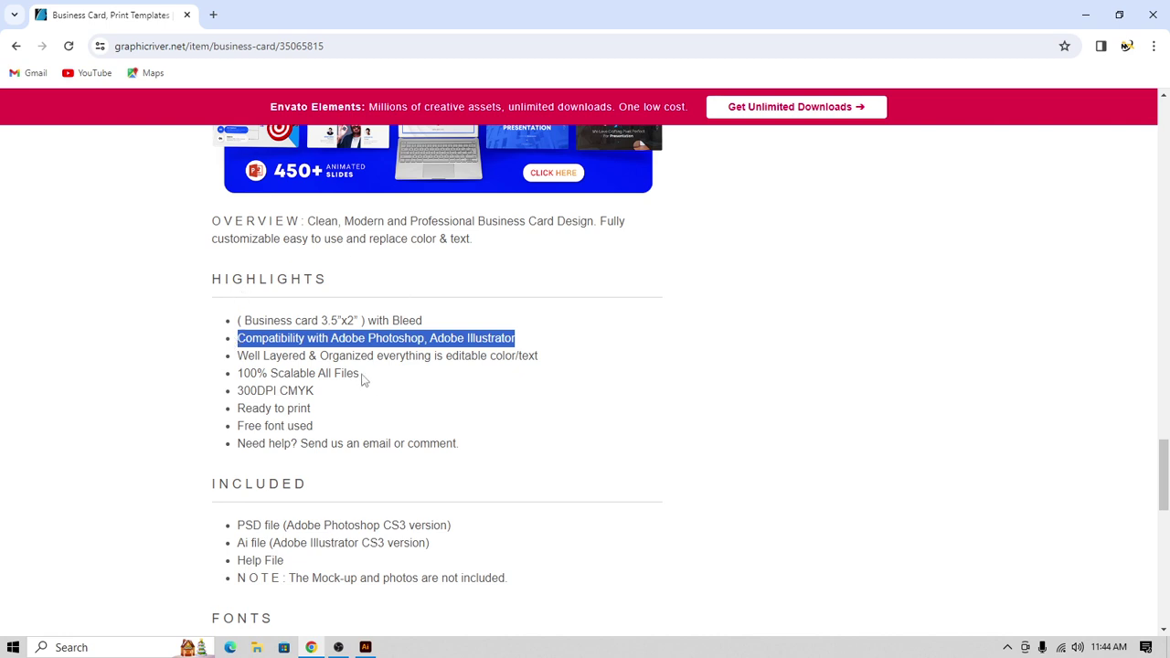
click(547, 364)
scroll(512, 329, up, 8)
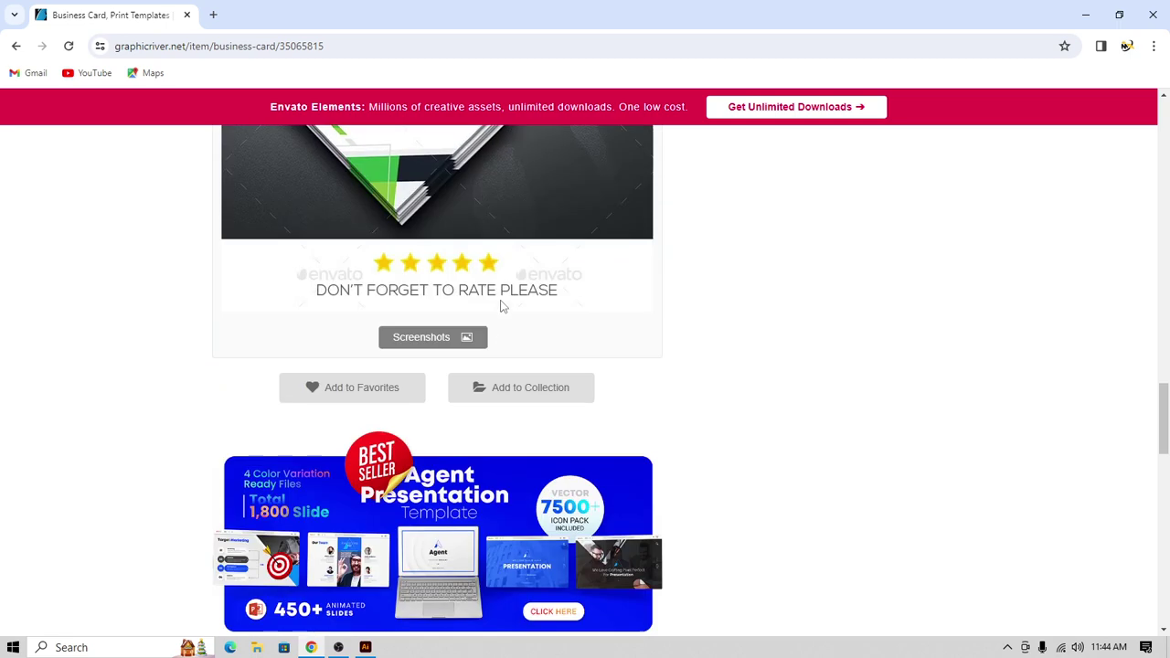
- Examine the remaining highlights, the included files and the font information, marking the free-font line
scroll(357, 457, down, 10)
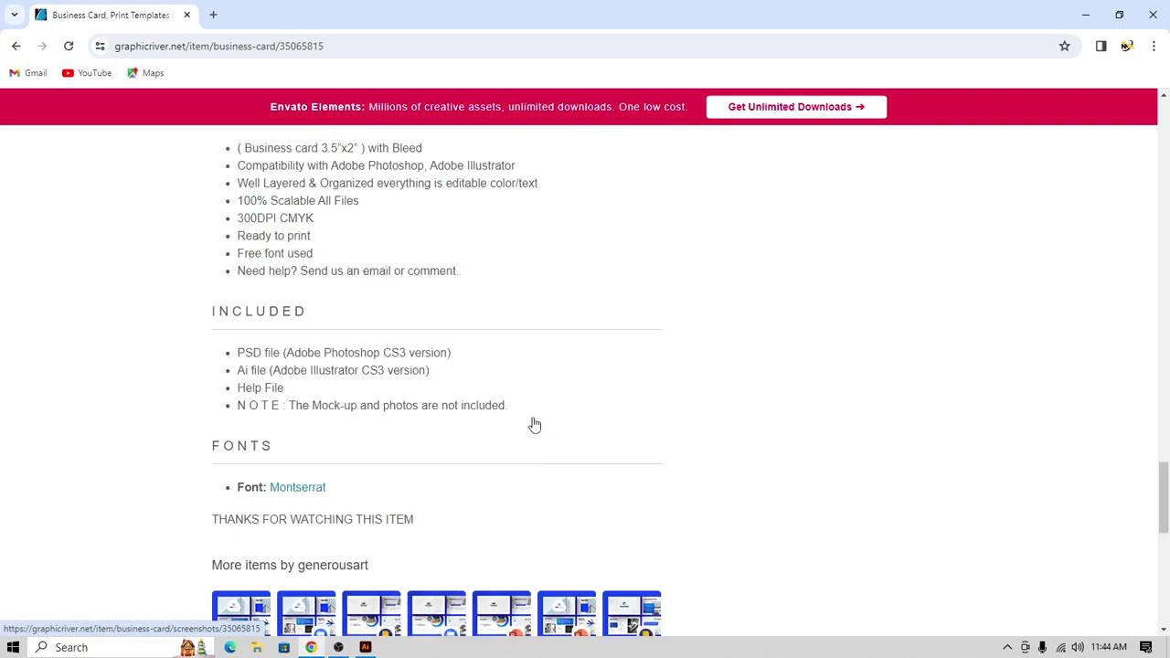
scroll(534, 423, up, 2)
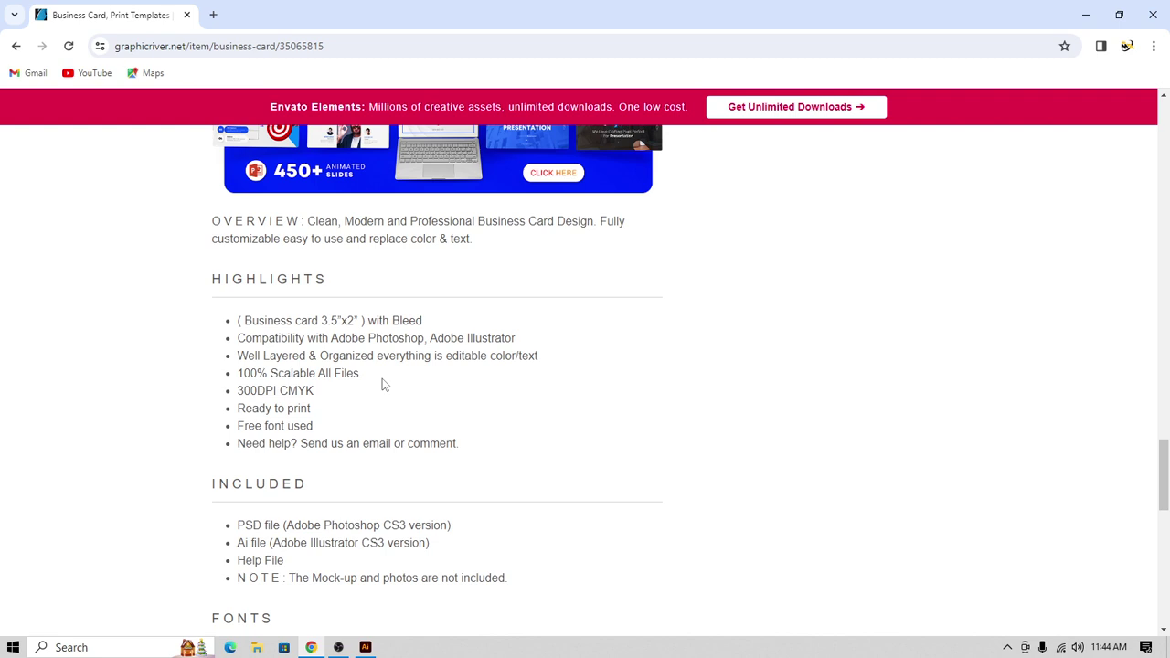
scroll(430, 343, up, 4)
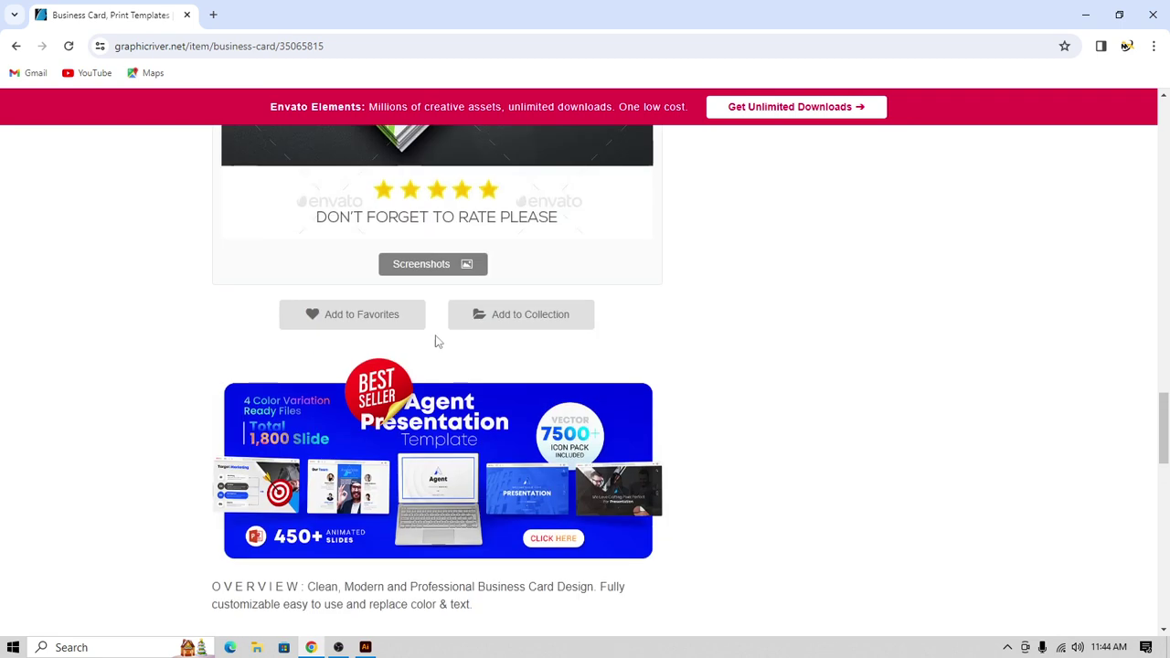
scroll(439, 368, down, 5)
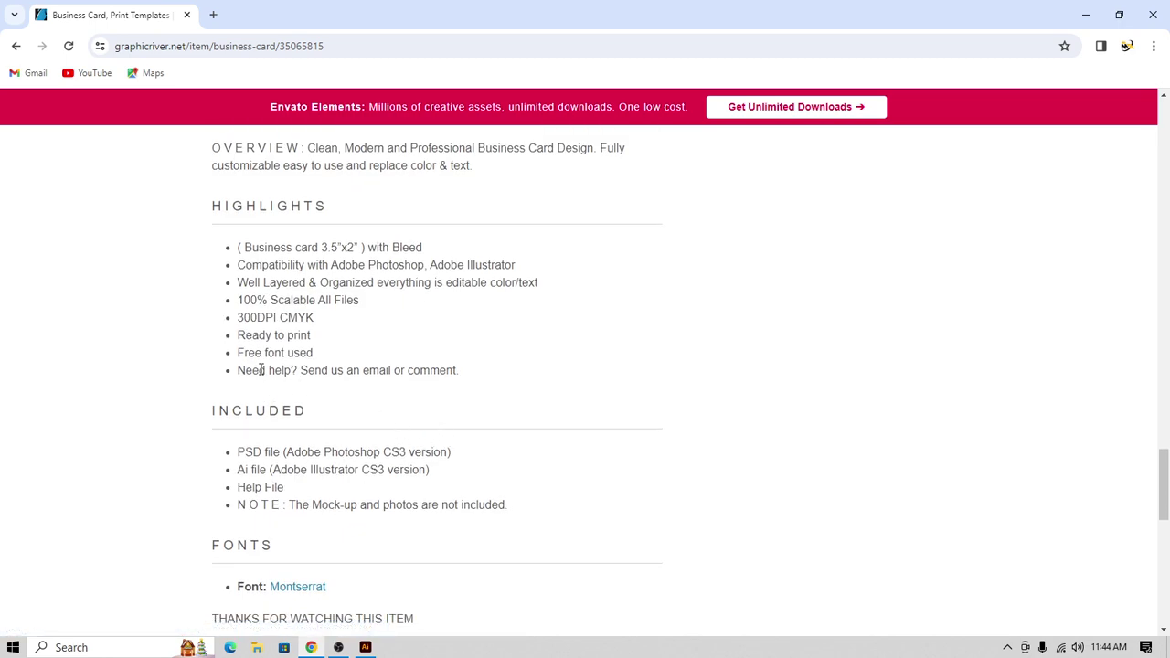
drag(314, 353, 240, 353)
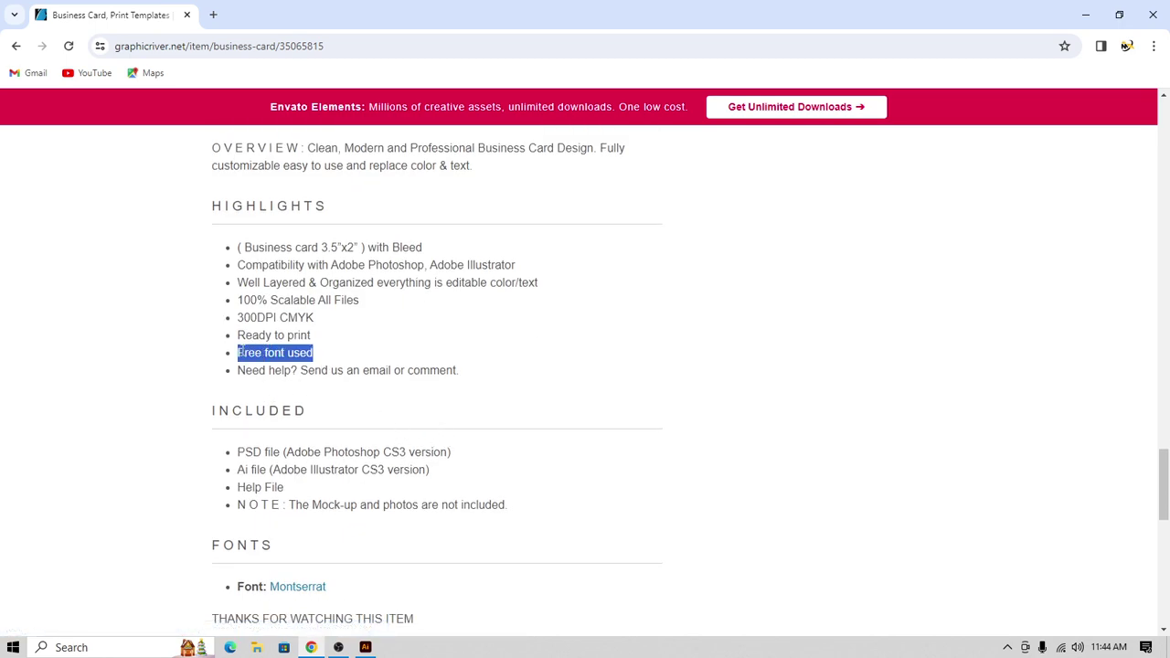
scroll(436, 451, down, 1)
scroll(430, 438, up, 1)
scroll(424, 422, up, 1)
click(258, 486)
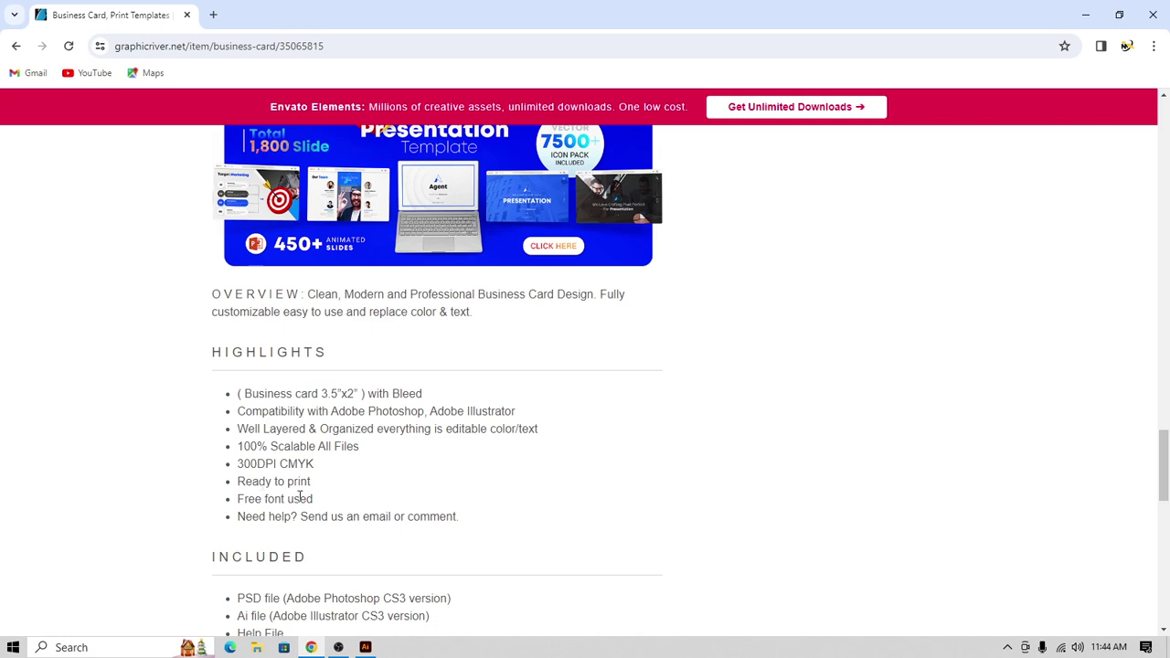
- Compare the card's colour variations in the preview mockups, examining the front and back layouts
scroll(347, 430, up, 8)
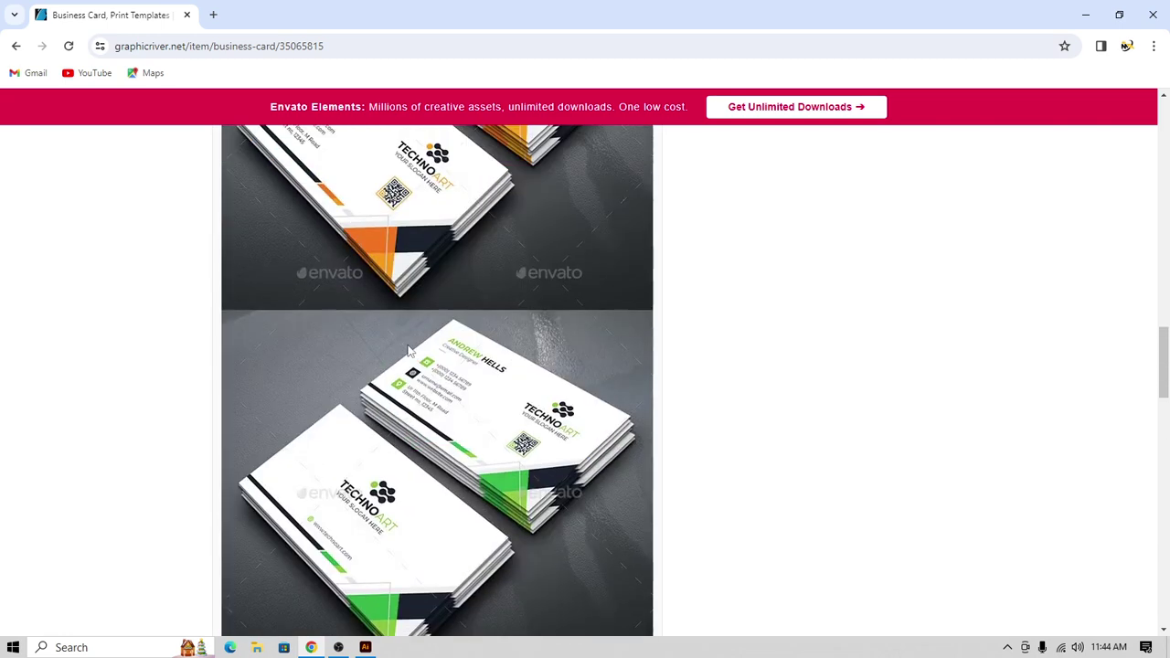
scroll(409, 351, down, 5)
scroll(400, 387, down, 4)
scroll(387, 436, up, 10)
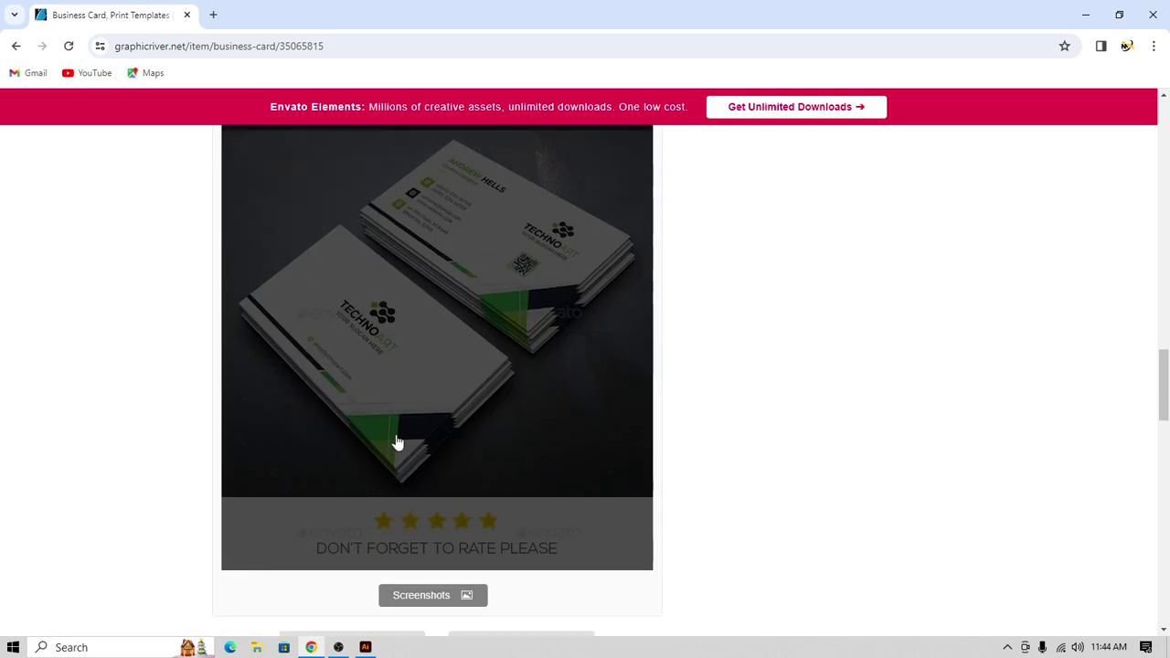
scroll(810, 430, up, 1)
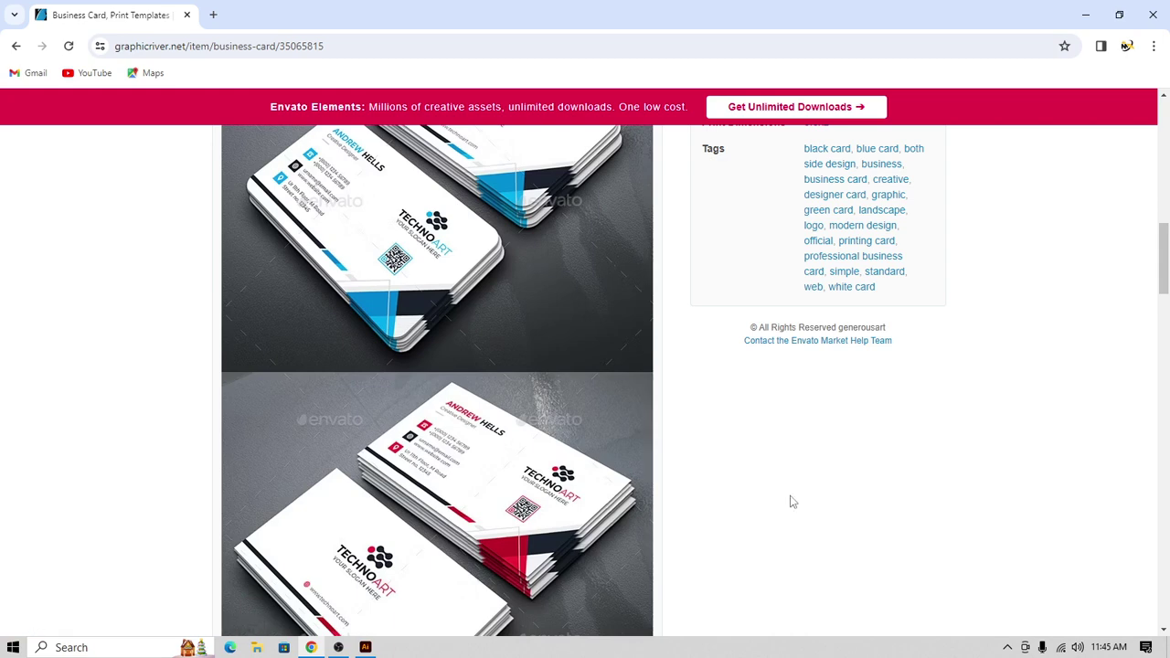
scroll(768, 484, down, 10)
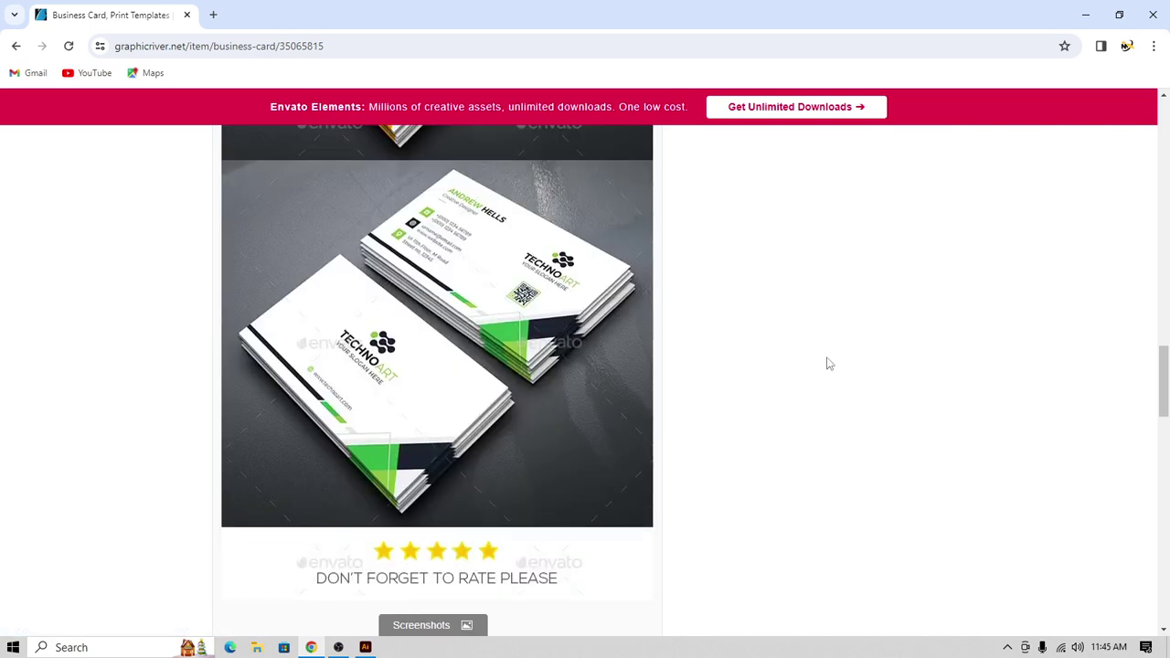
scroll(828, 363, down, 2)
scroll(512, 357, up, 2)
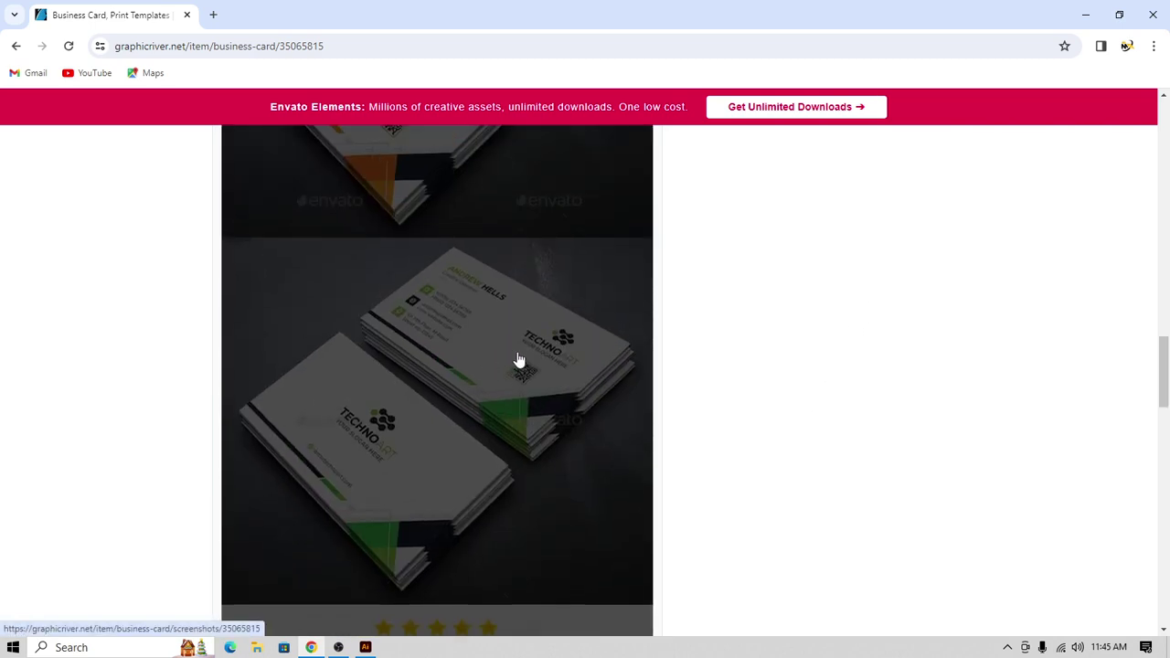
scroll(565, 388, down, 7)
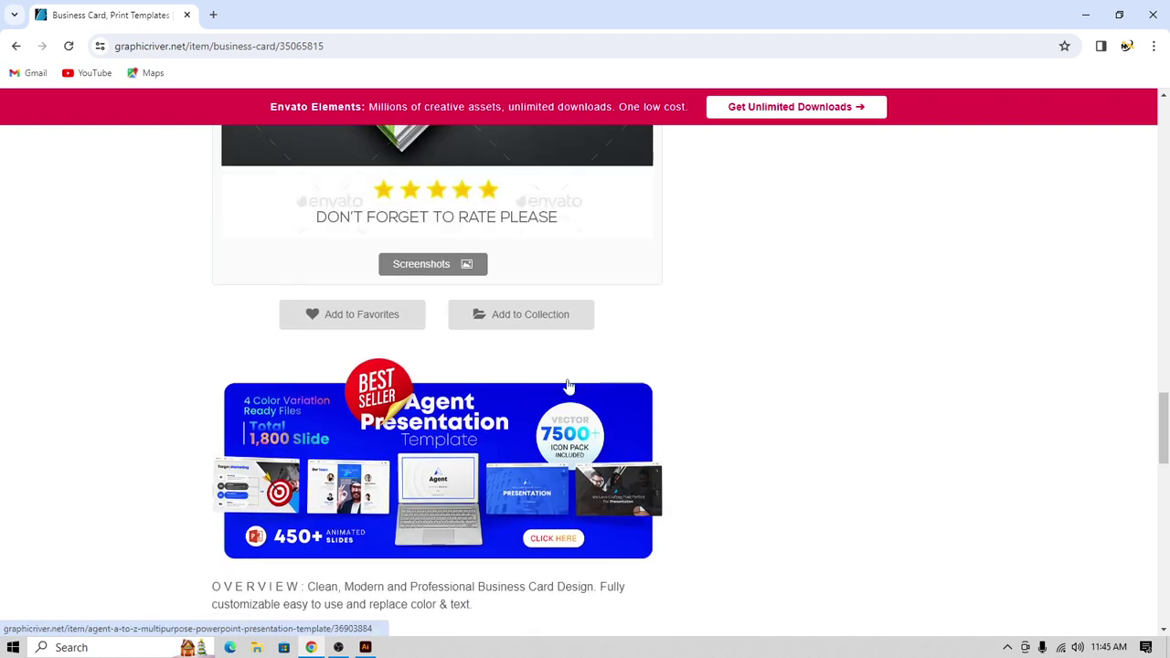
scroll(798, 318, up, 1)
scroll(567, 403, down, 1)
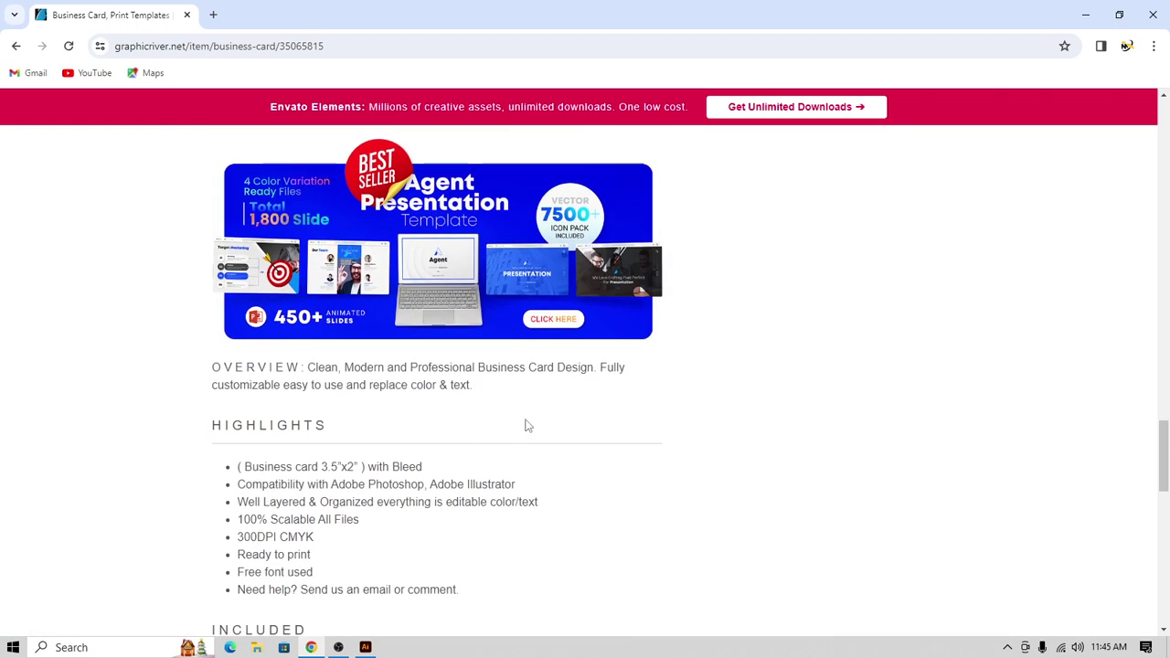
- Mark the free-font line, open the item's Montserrat font link in a new tab and download the OTF font
scroll(259, 505, down, 1)
drag(237, 504, 340, 508)
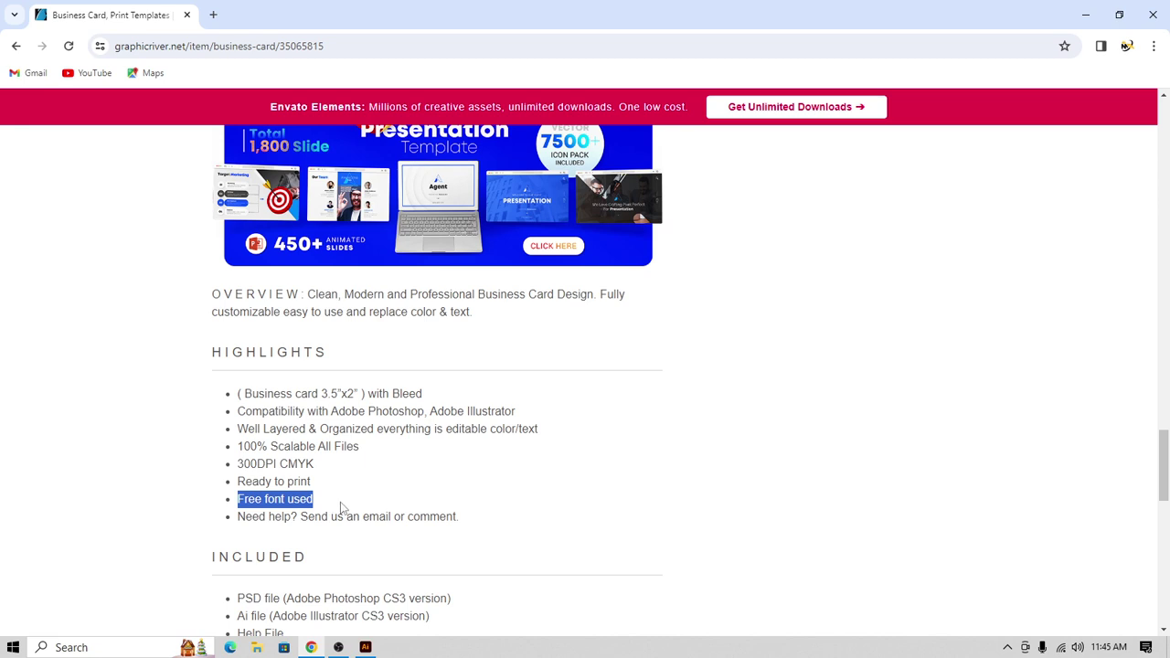
scroll(396, 515, down, 4)
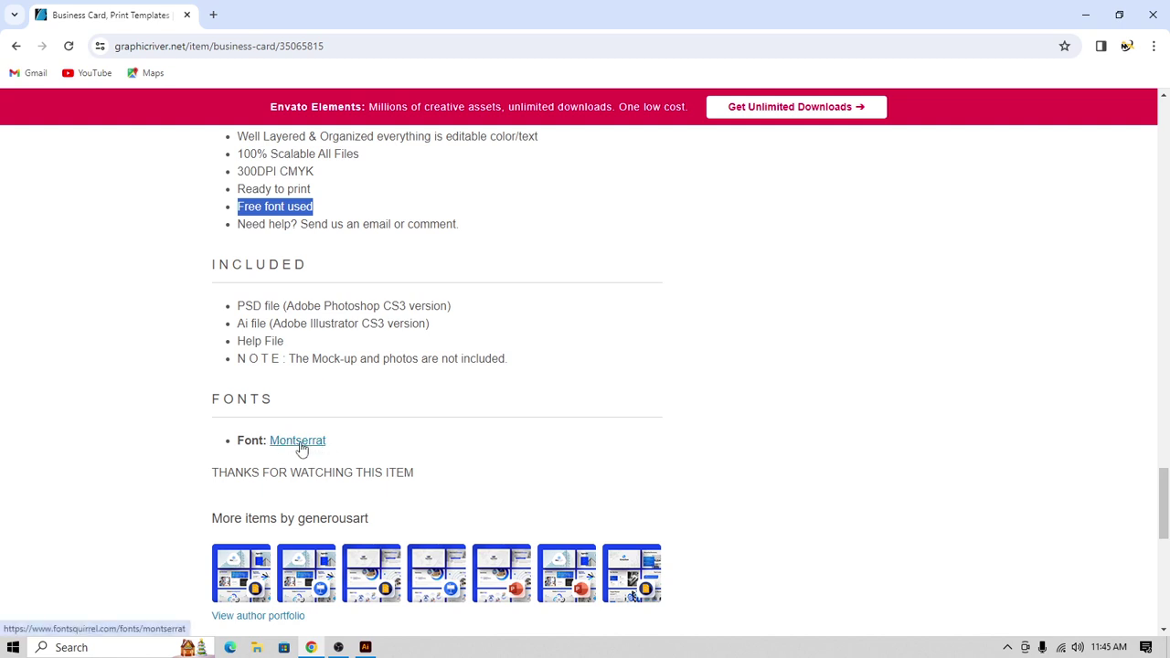
right_click(302, 444)
click(346, 274)
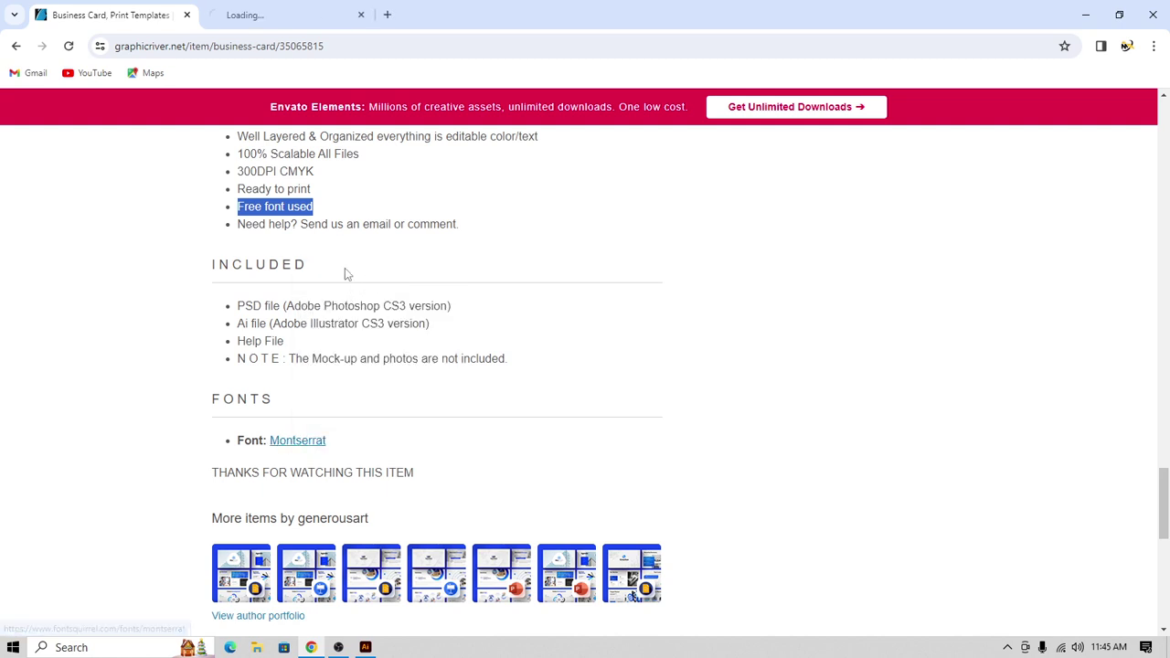
click(308, 14)
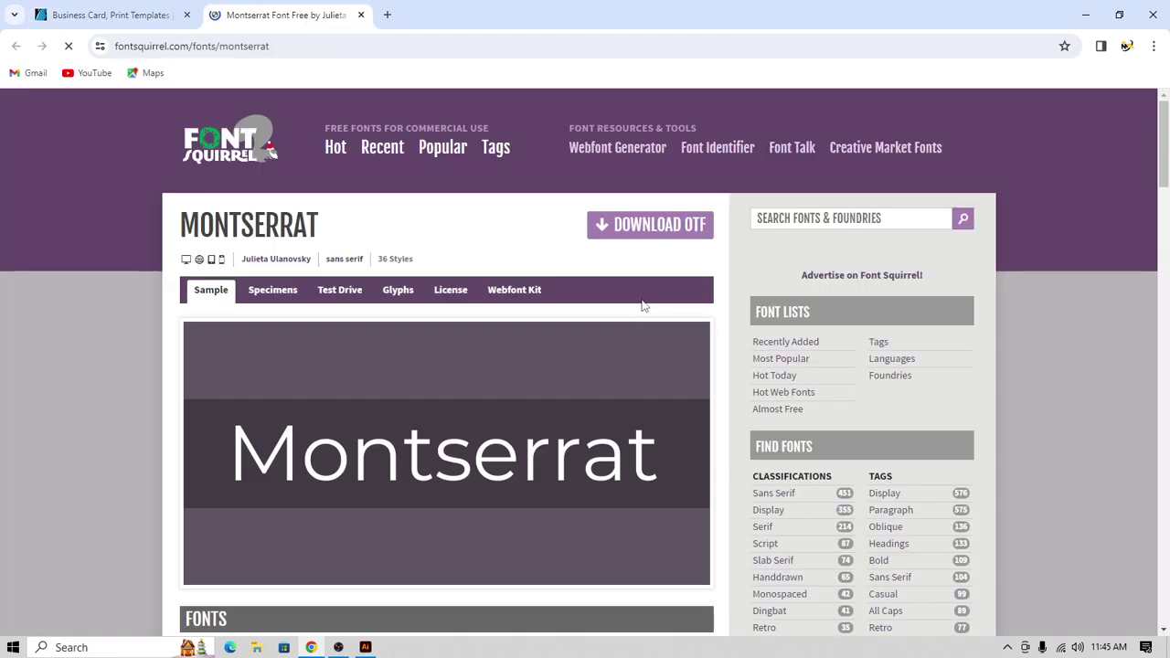
click(664, 229)
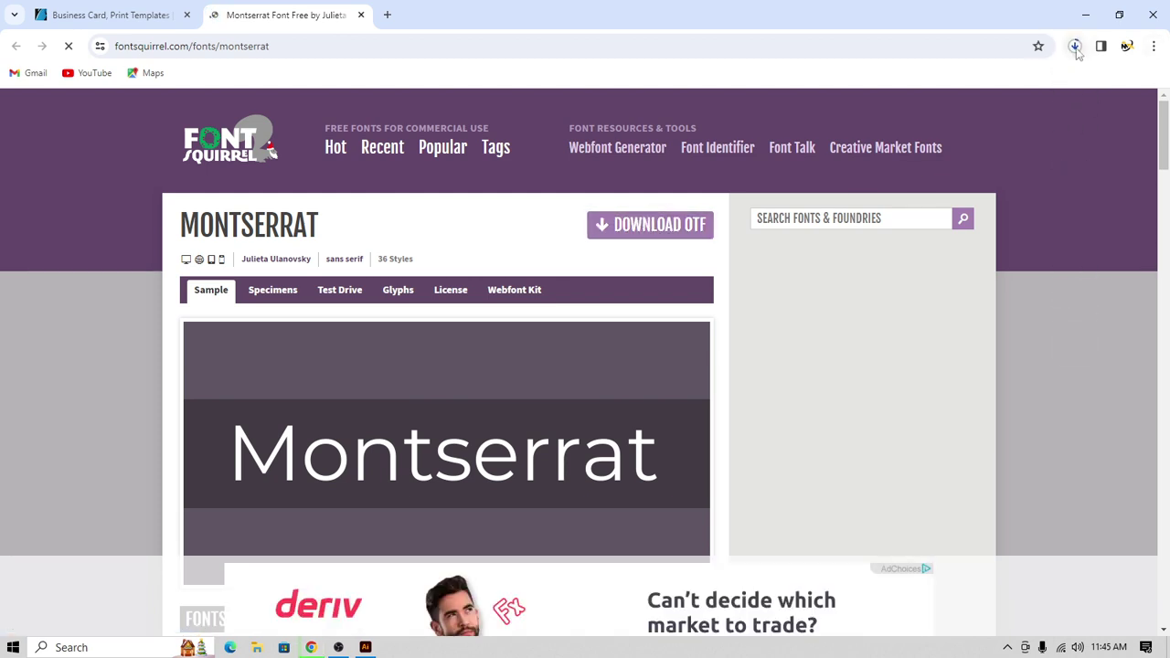
- Look through the Montserrat styles on Font Squirrel and return to the business card item's preview images
scroll(640, 412, down, 5)
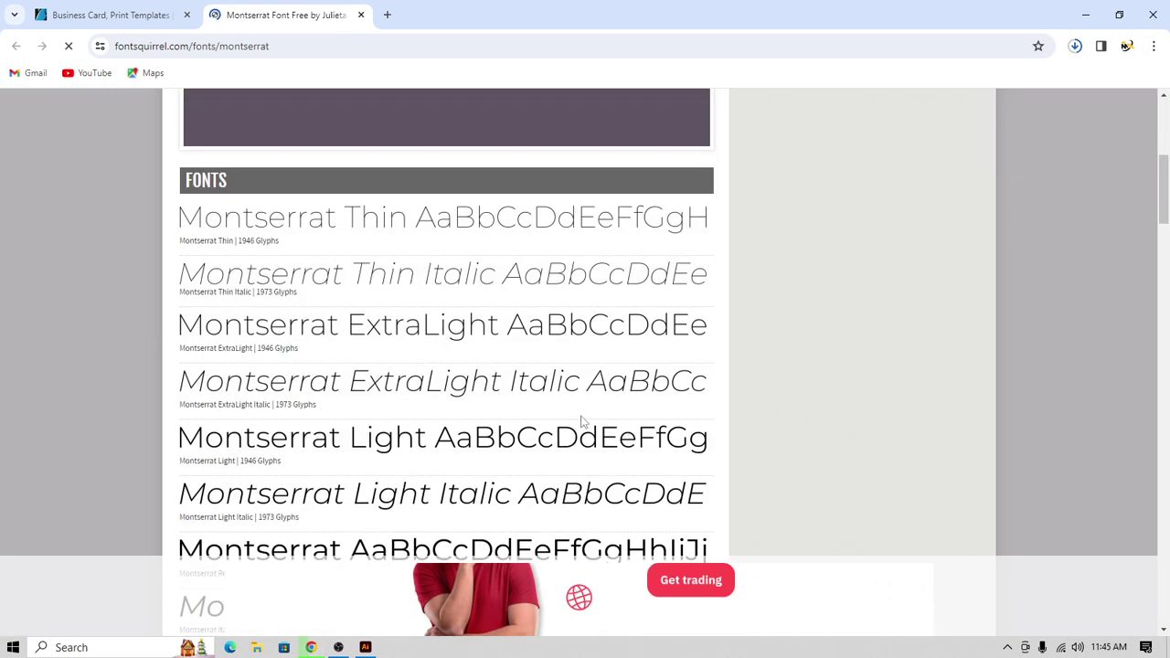
scroll(477, 378, down, 12)
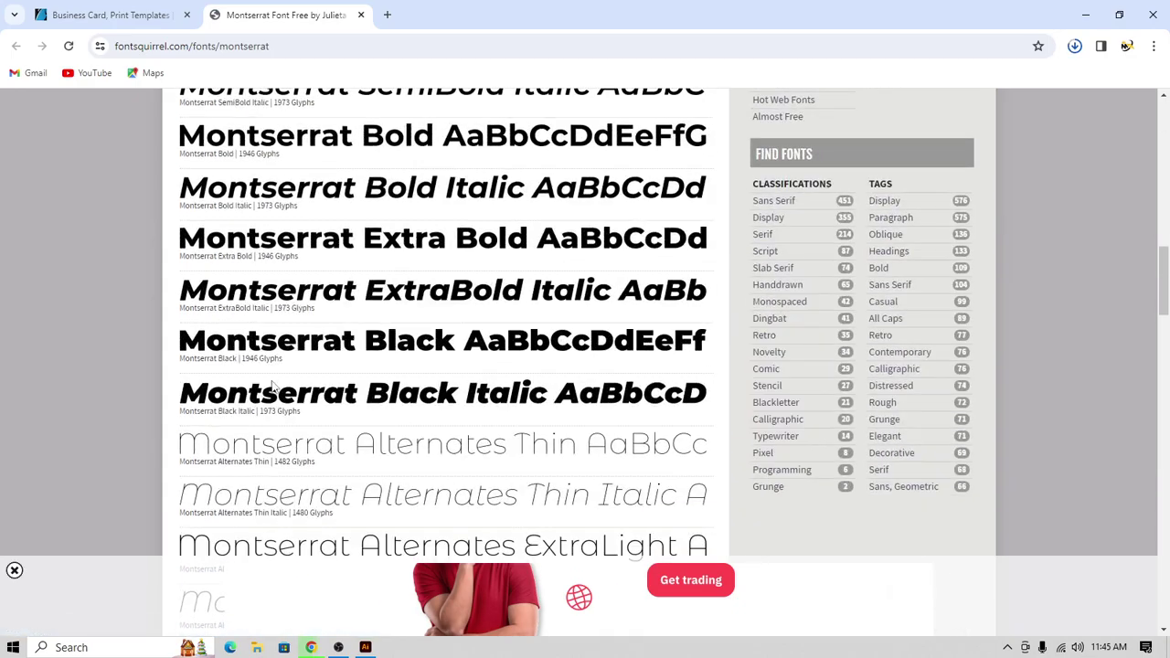
scroll(270, 386, down, 10)
scroll(269, 383, up, 8)
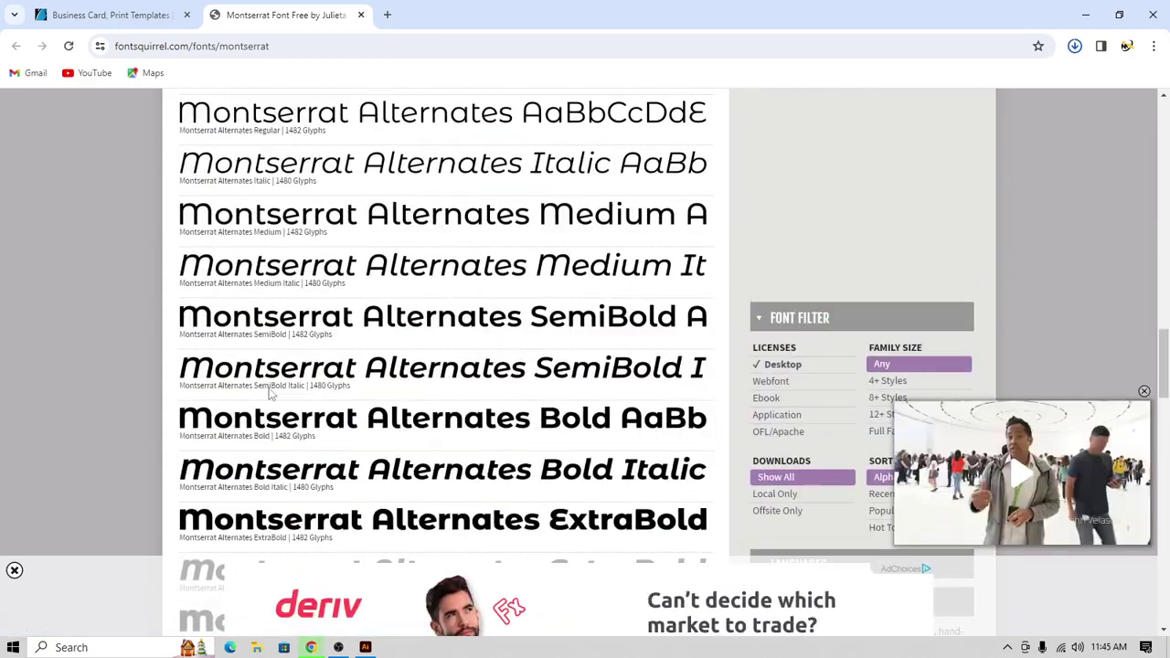
scroll(269, 382, up, 16)
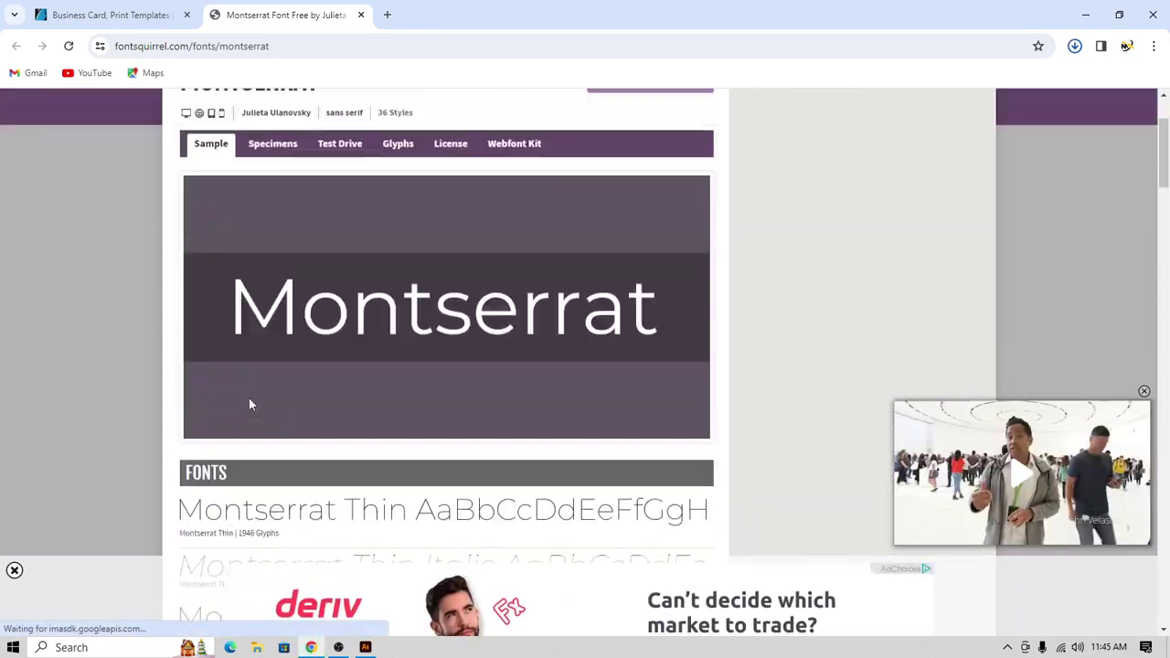
click(126, 20)
scroll(366, 375, up, 10)
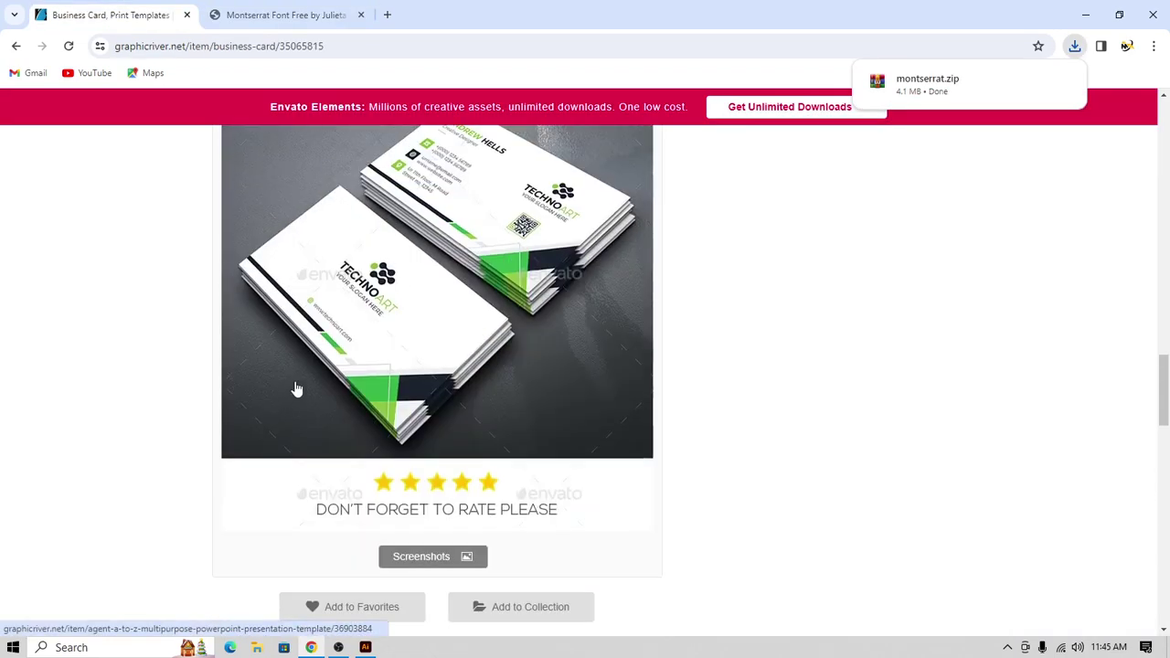
- Examine the item's included files, marking the PSD file, Ai file and Help File lines
scroll(366, 375, down, 8)
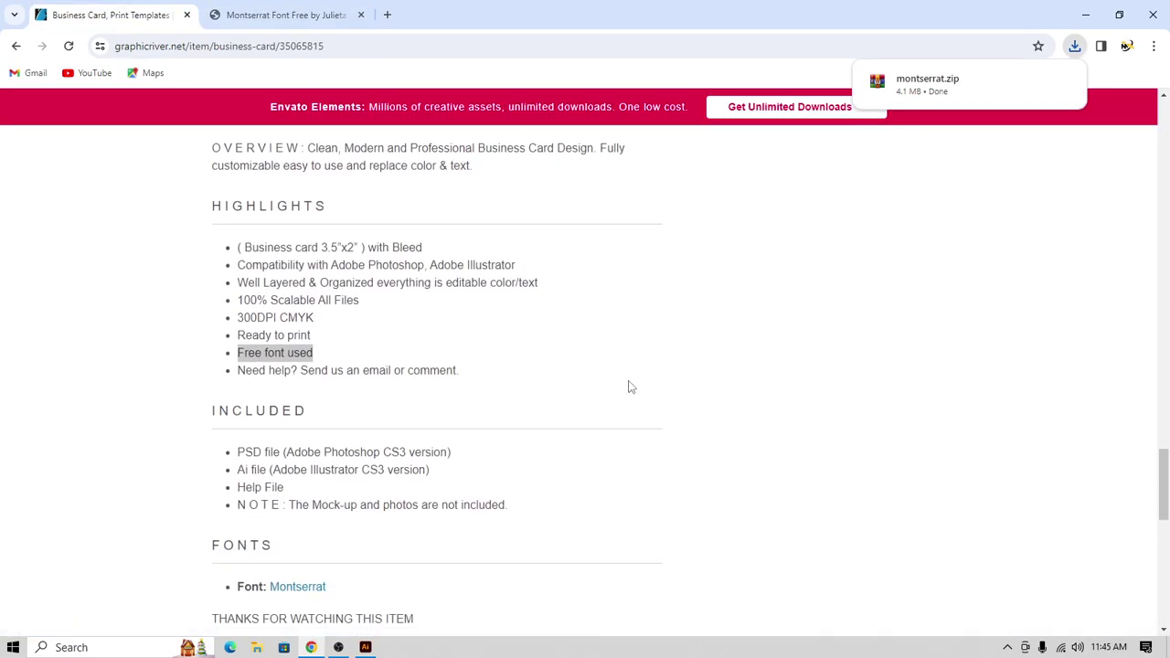
scroll(372, 454, down, 2)
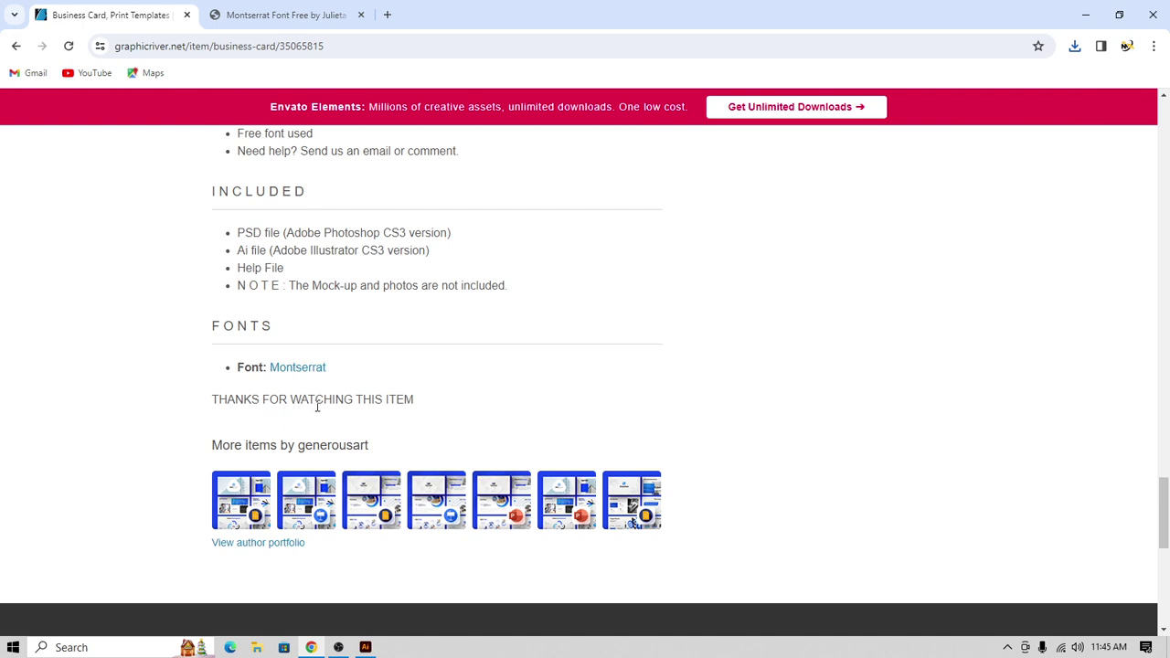
scroll(207, 377, up, 2)
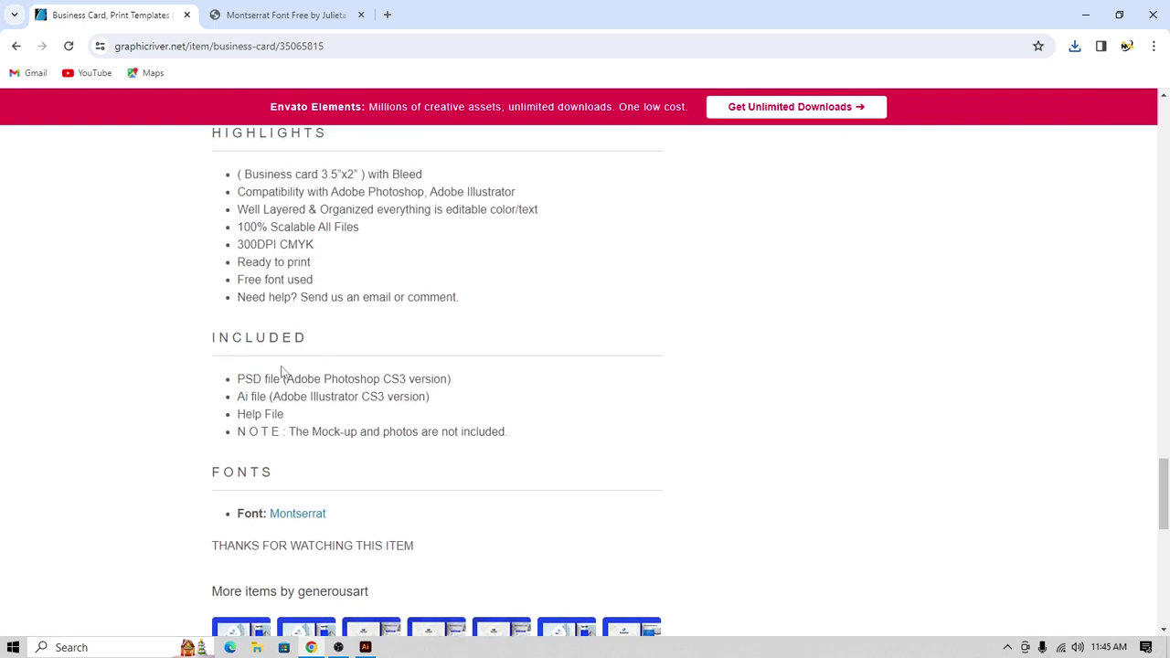
drag(235, 383, 453, 380)
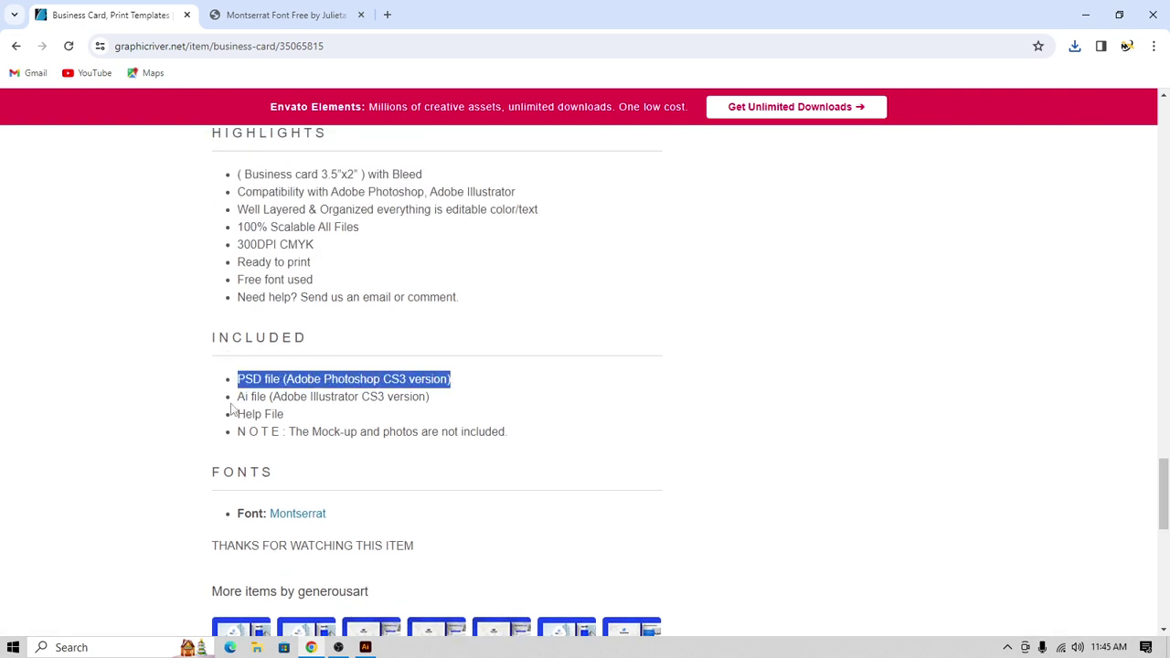
drag(235, 396, 463, 416)
drag(227, 423, 320, 421)
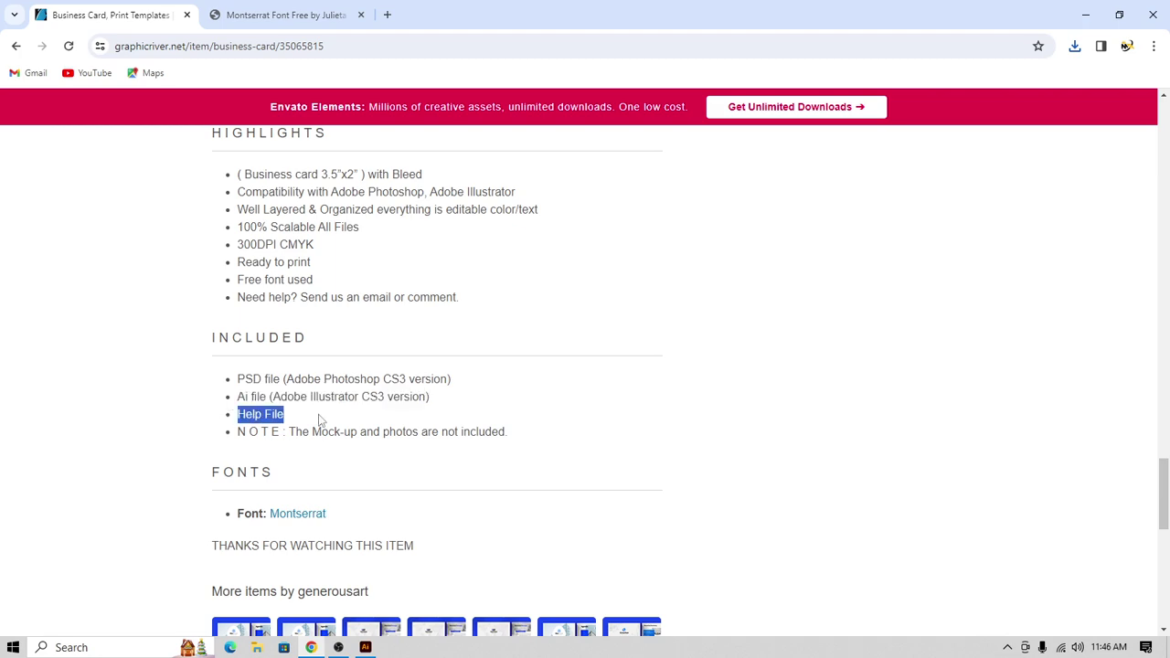
- Look through the business card item's front, back and colour-variation preview images again
scroll(328, 428, up, 10)
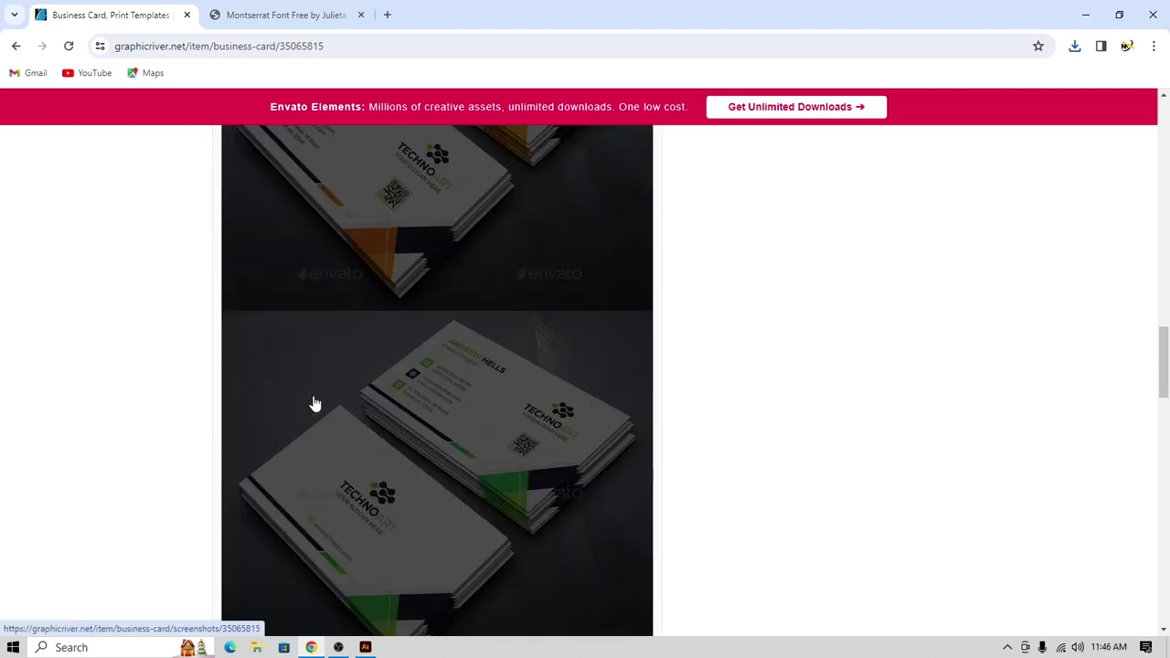
scroll(314, 405, up, 5)
scroll(713, 380, up, 10)
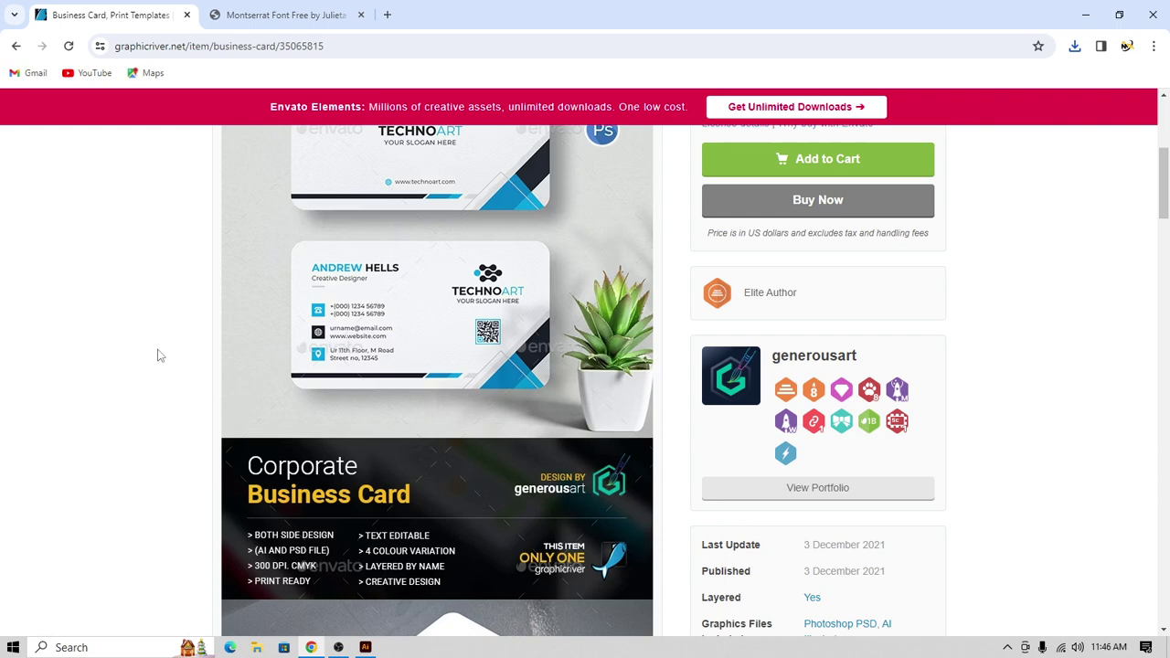
scroll(530, 457, down, 10)
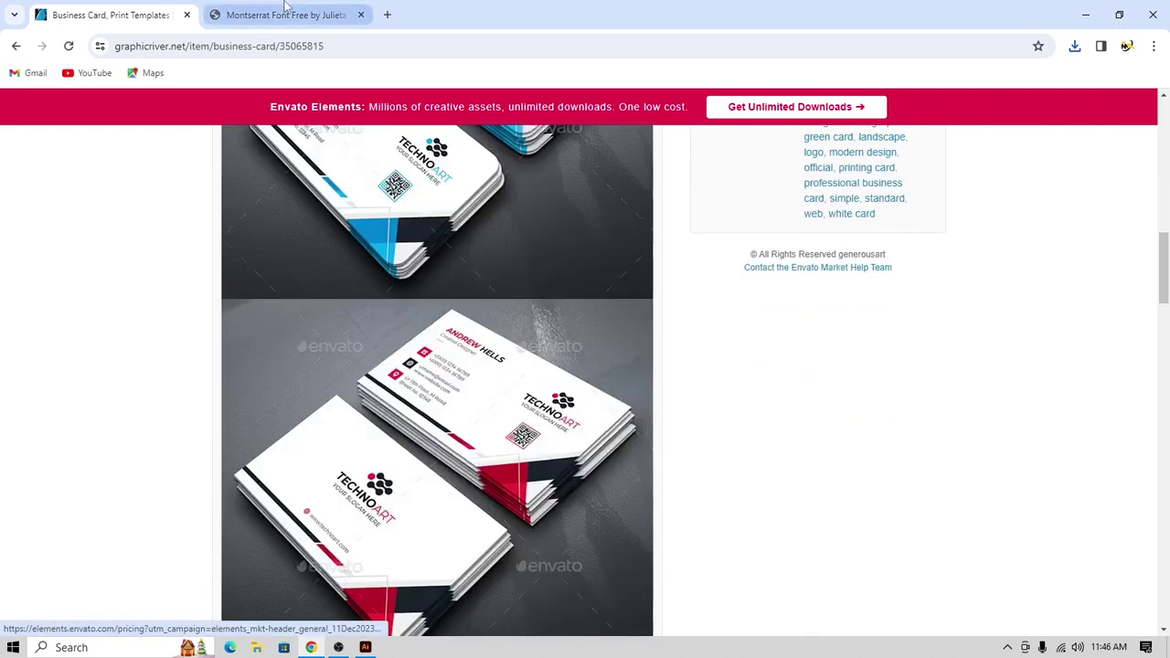
- Show the downloaded montserrat.zip in its folder and extract it to a montserrat folder in Downloads
click(306, 16)
click(1075, 45)
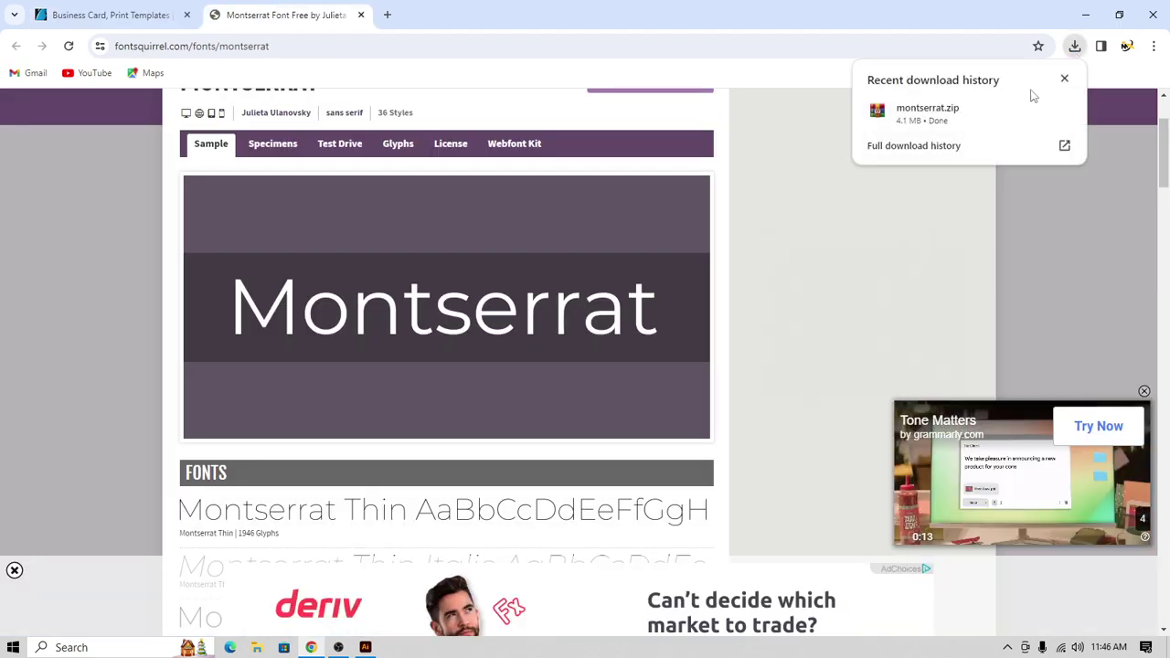
click(1036, 110)
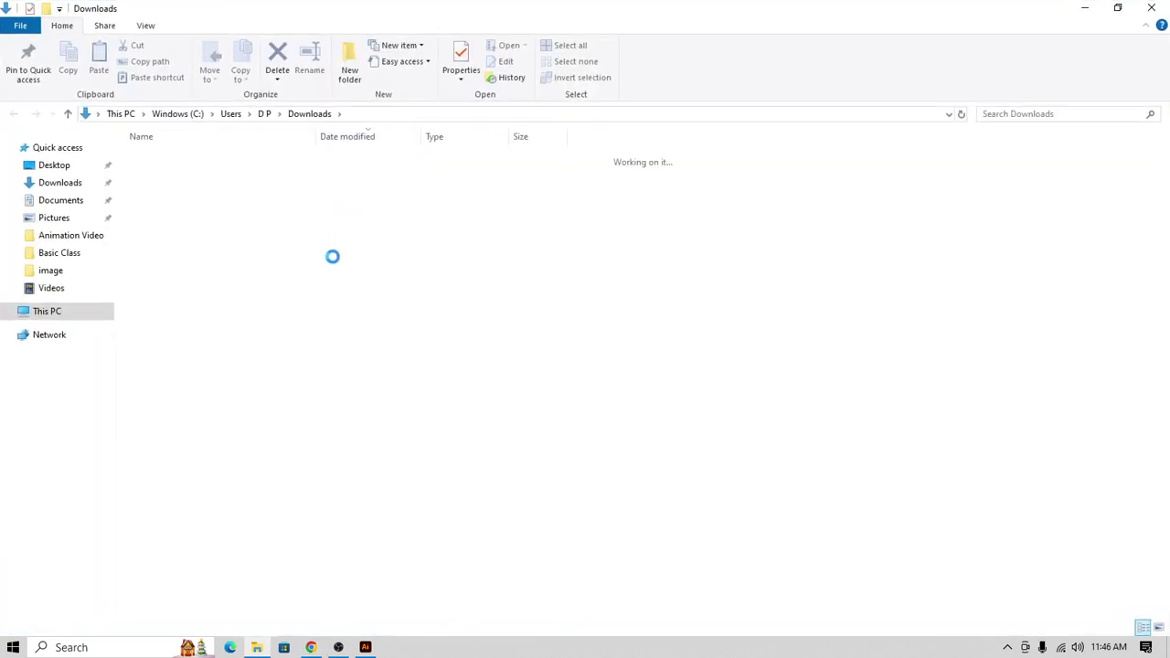
right_click(183, 182)
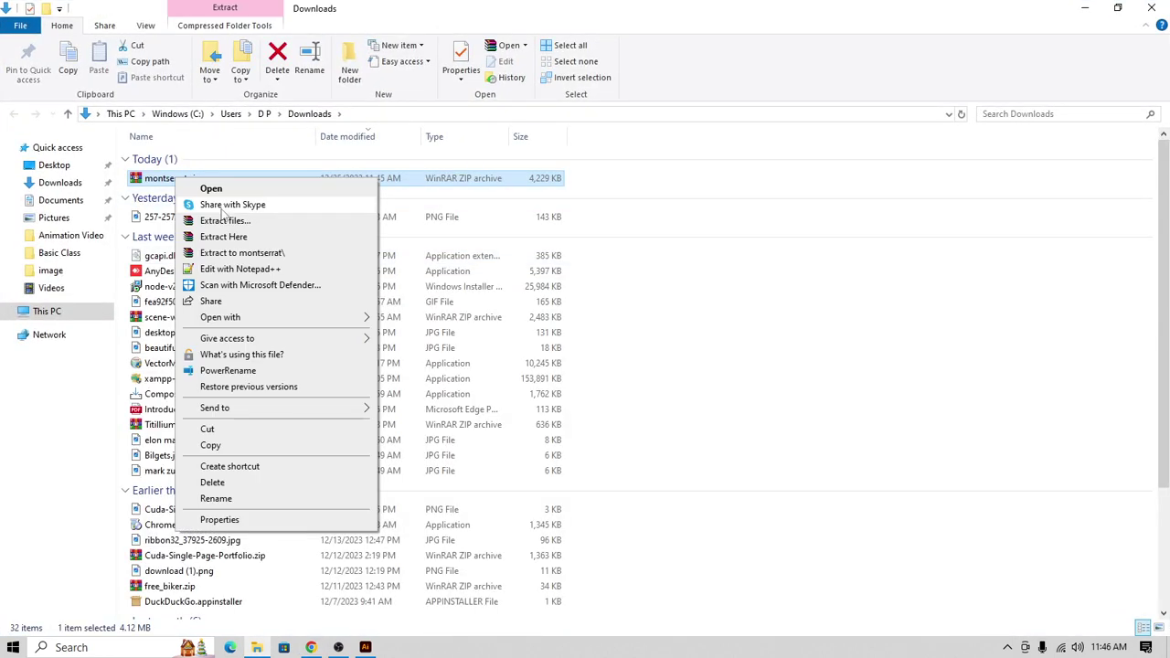
click(228, 220)
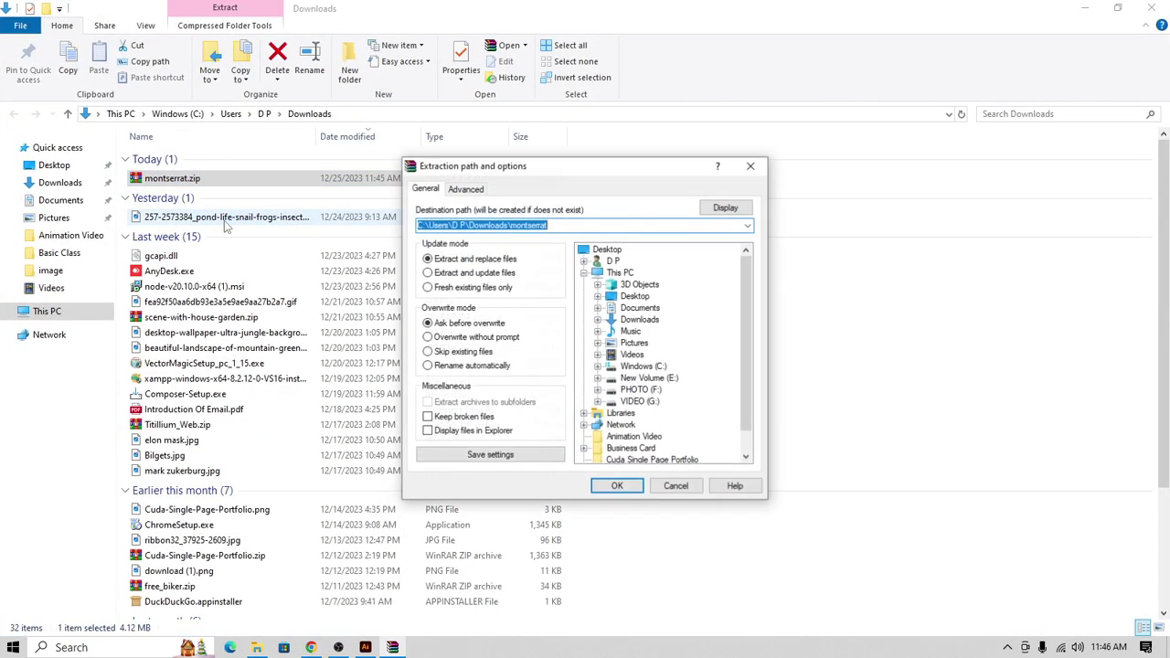
click(611, 486)
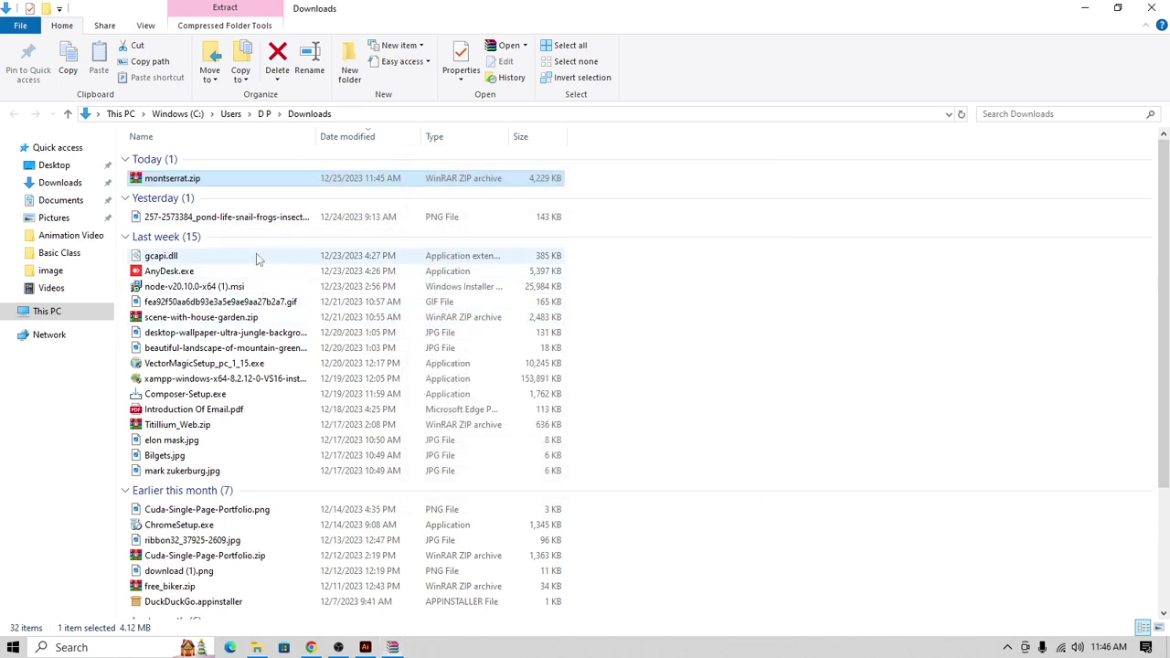
- Install all the fonts in the extracted montserrat folder for all users, dismiss the licence-file warning and close the folder window
click(163, 195)
double_click(163, 195)
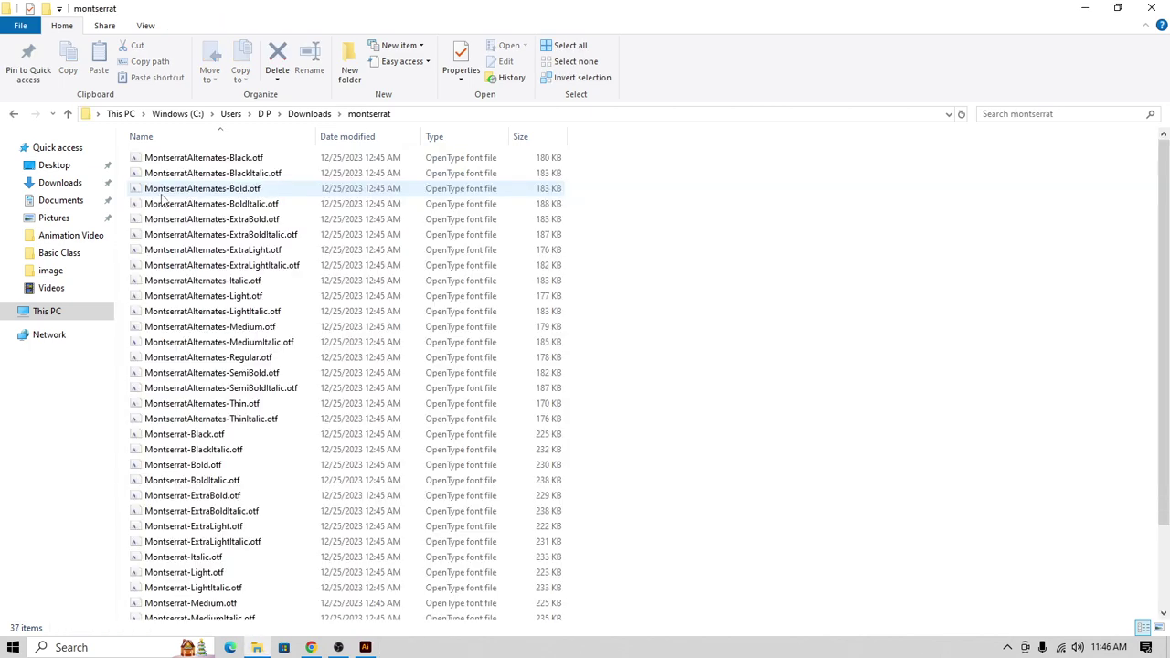
key(ctrl+a)
right_click(170, 180)
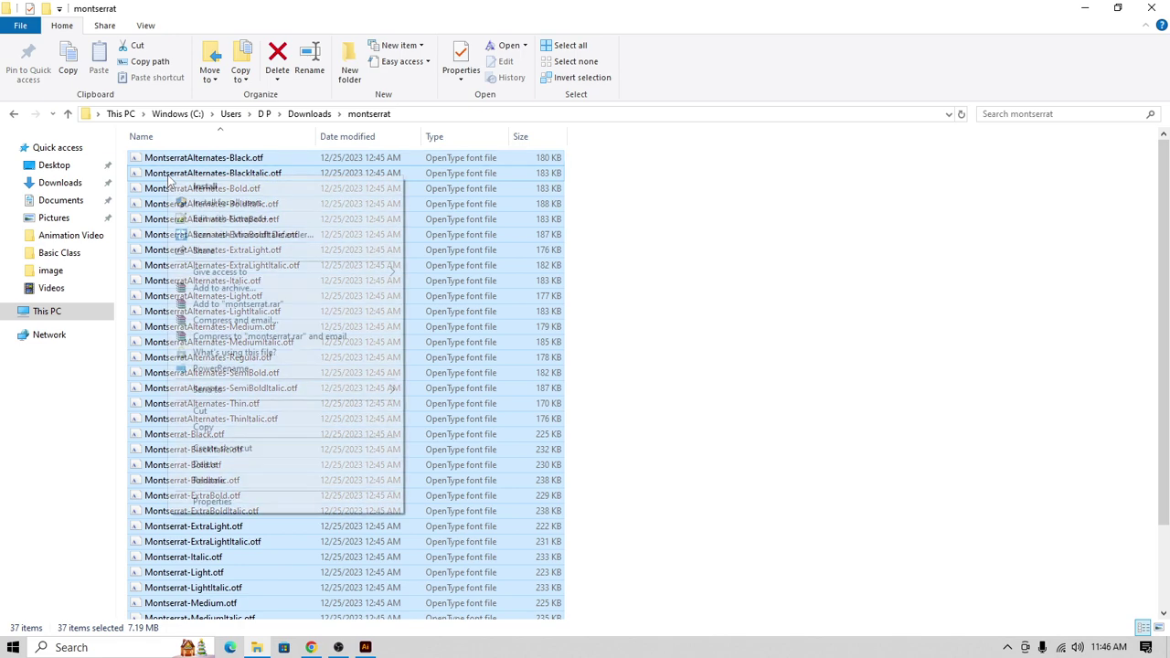
click(223, 204)
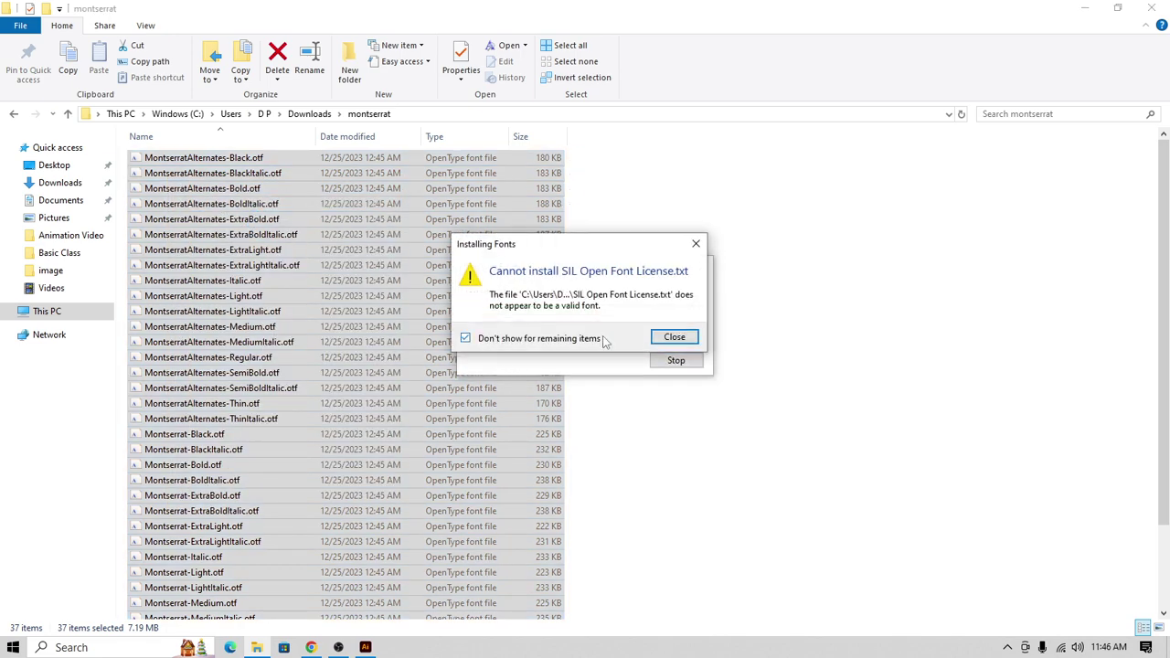
click(673, 337)
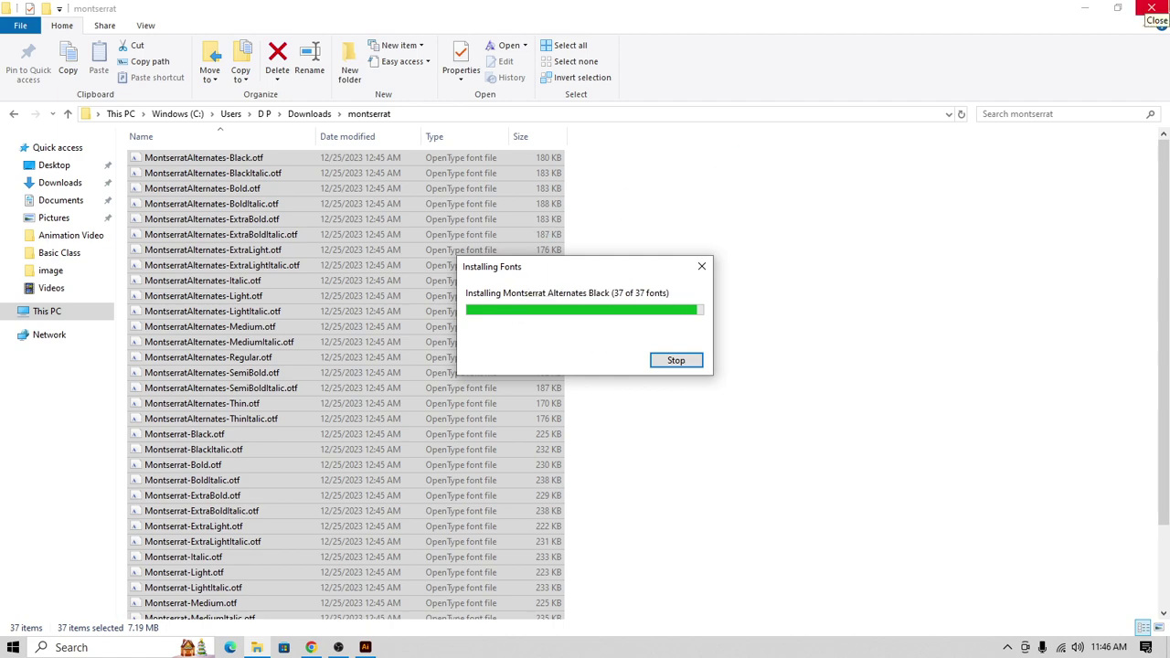
click(1152, 7)
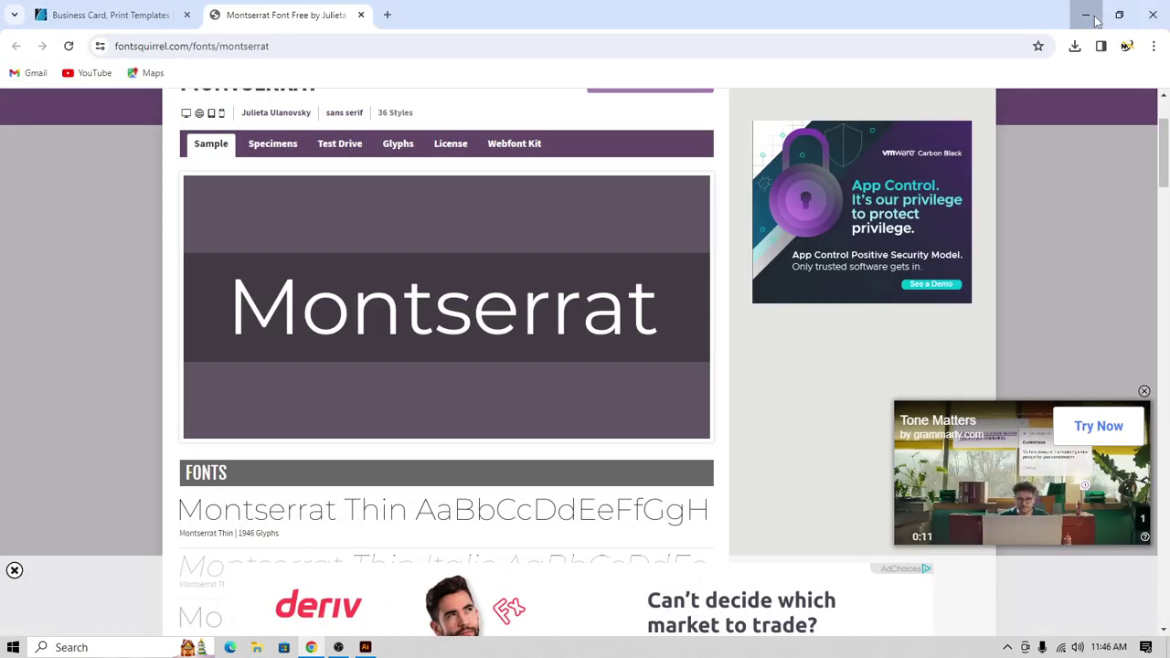
- Switch to Illustrator to look over the blank card artboards and DREEM PIX logo, and return to the browser
click(1095, 16)
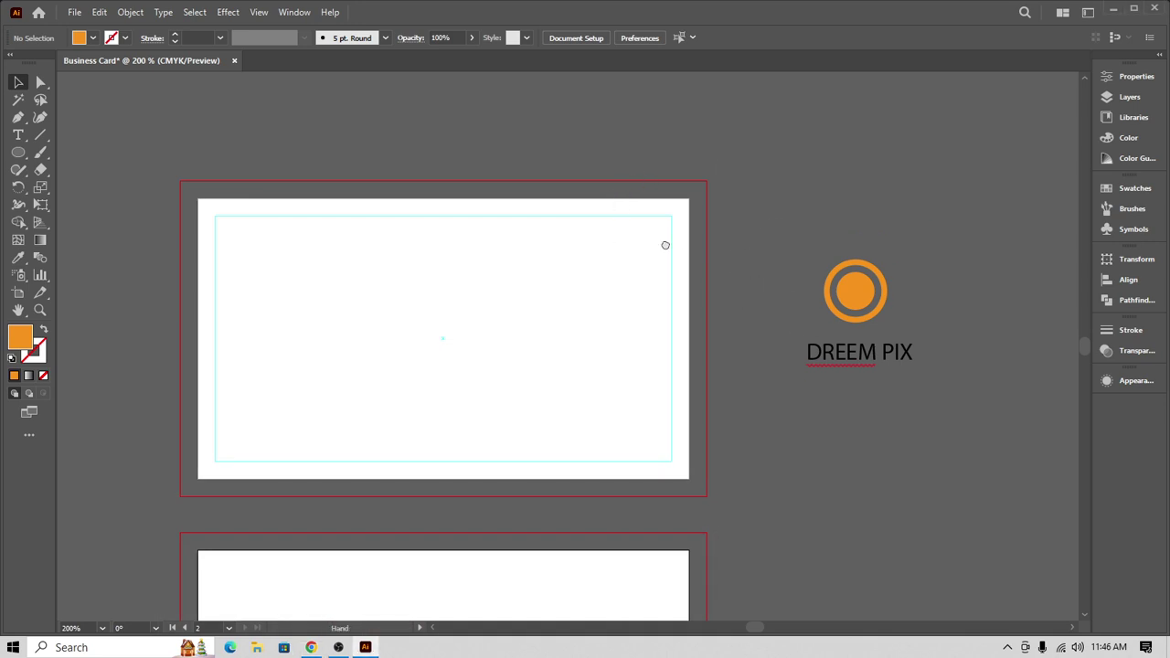
drag(757, 282, 665, 242)
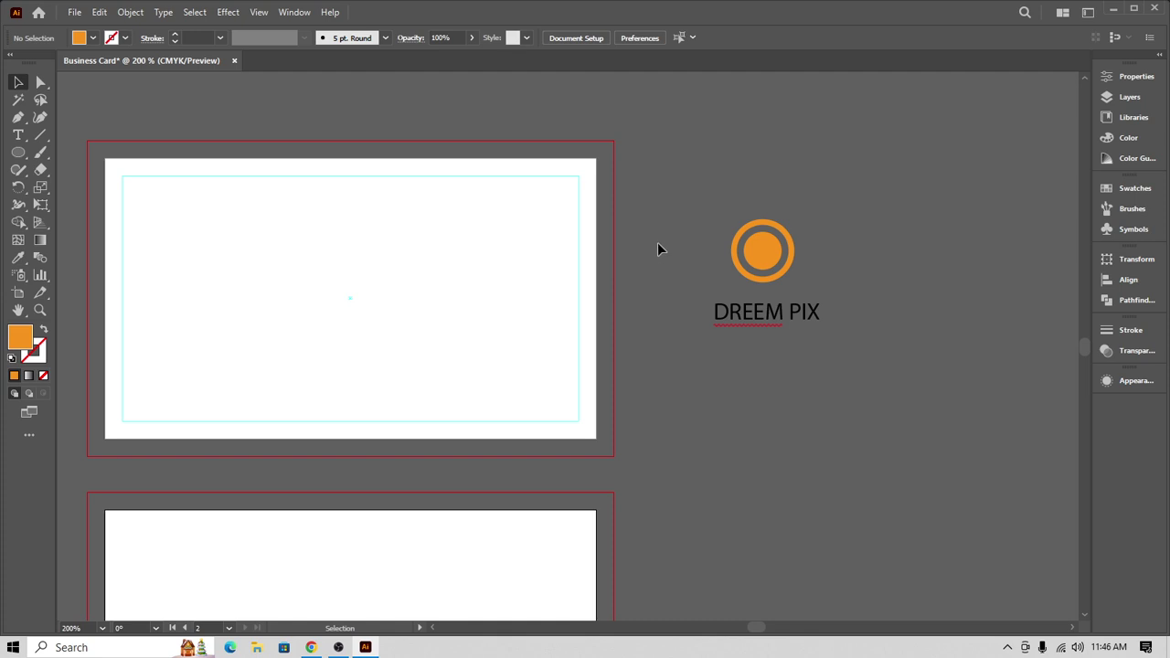
click(309, 648)
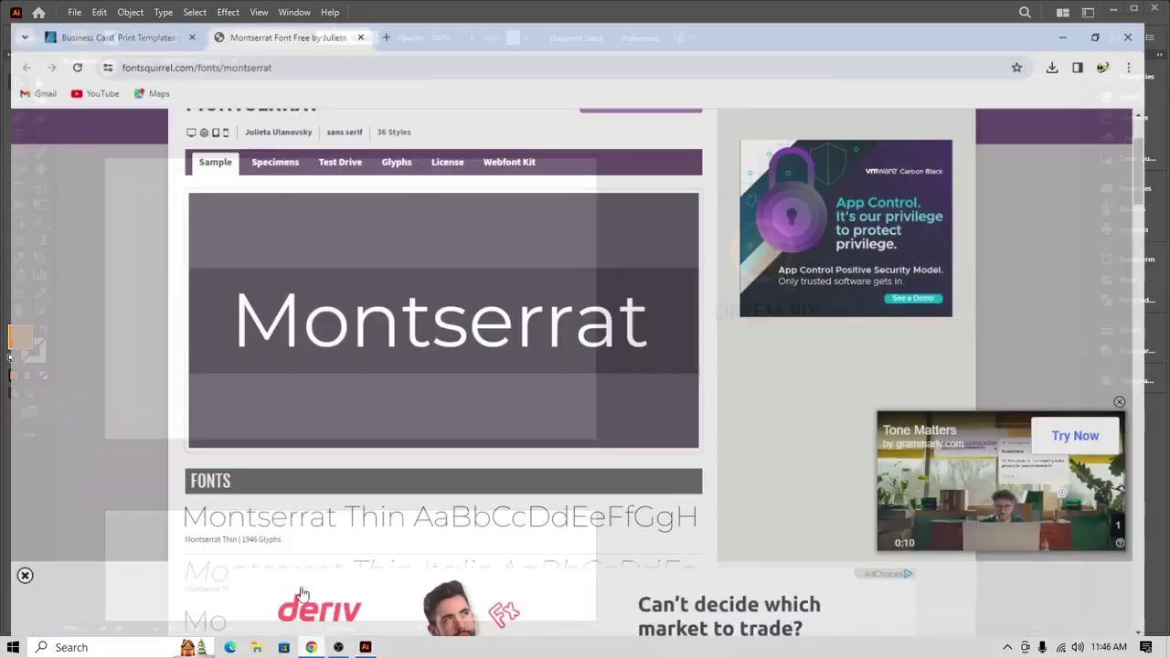
- Return to GraphicRiver's business card results and open the red-and-black Corporate Business Card item to view its colour variations
click(113, 17)
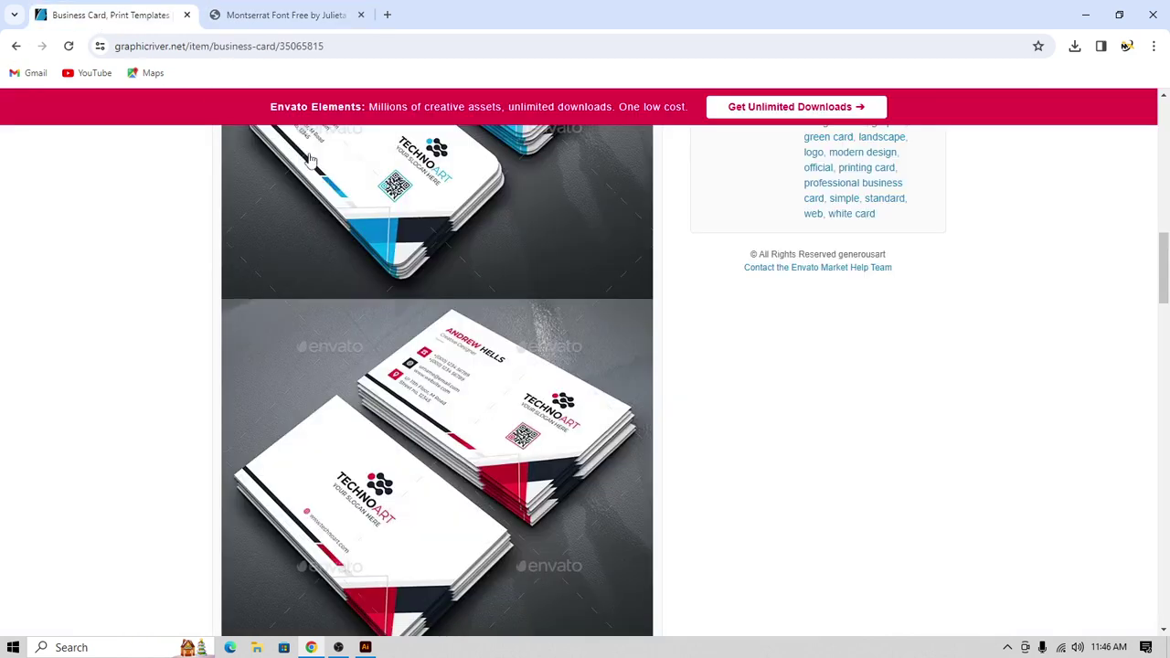
click(16, 46)
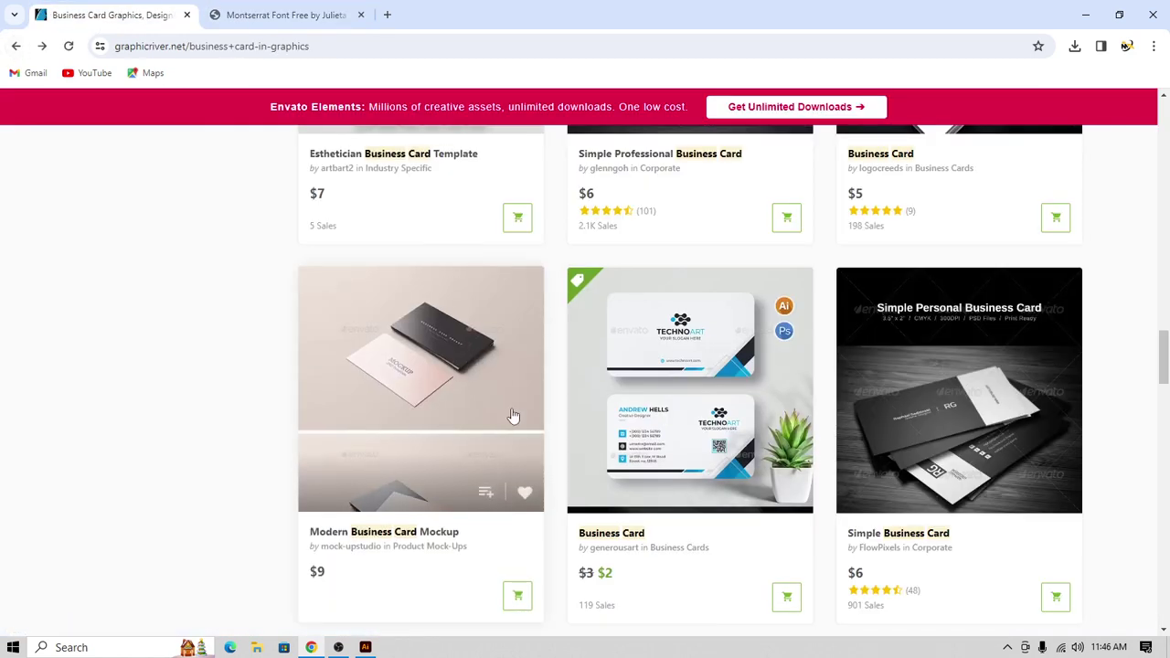
scroll(620, 433, down, 4)
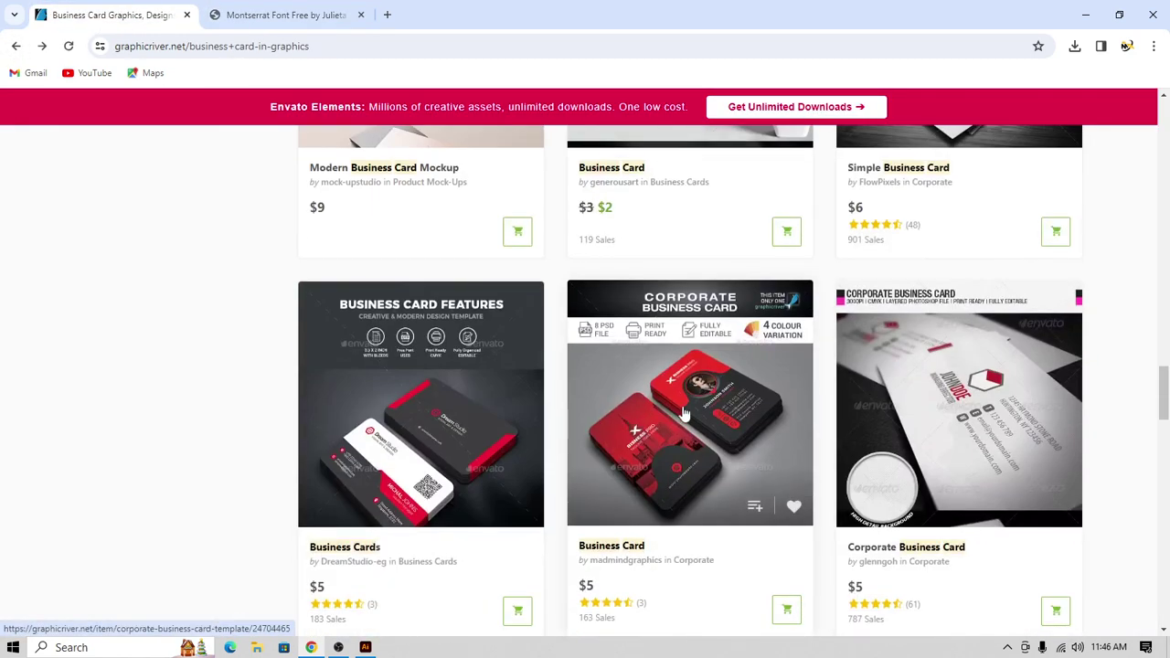
scroll(451, 372, down, 15)
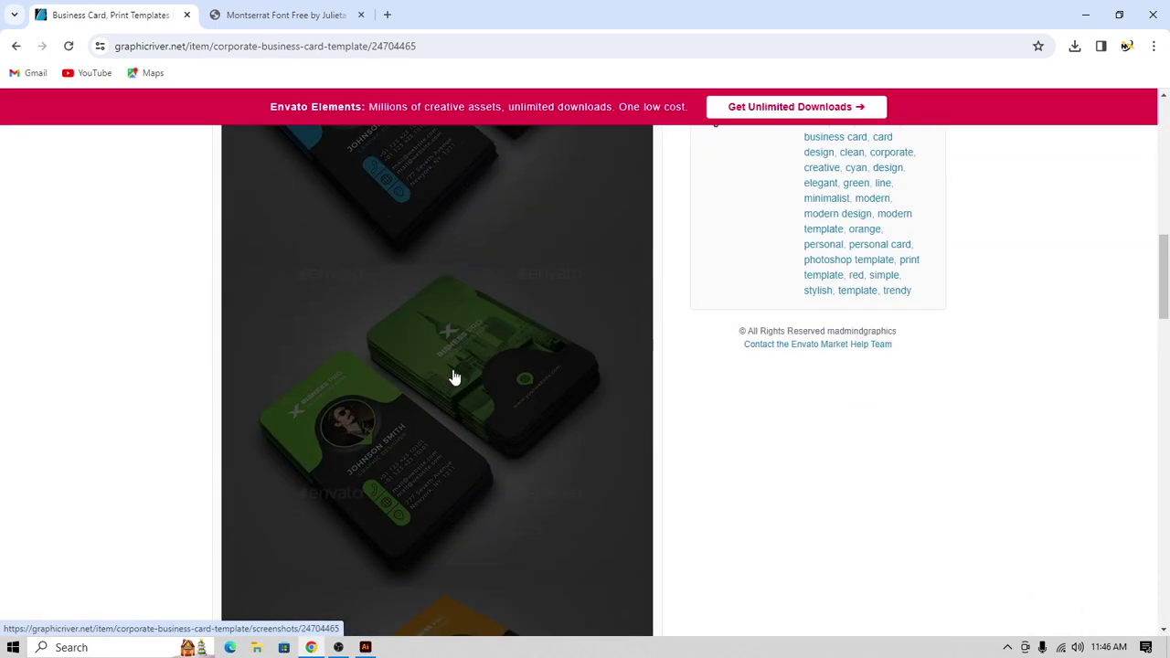
- Examine the corporate card's features and included files, and mark the Montserrat entry under its free fonts
scroll(456, 380, down, 3)
scroll(491, 374, up, 2)
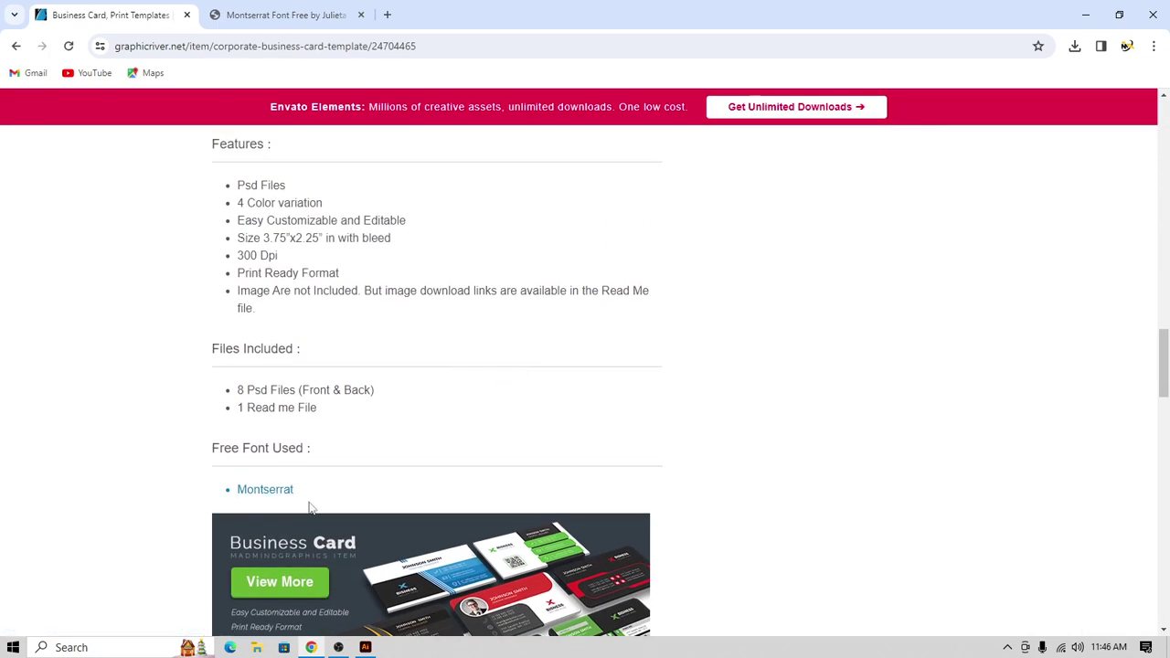
drag(215, 494, 388, 487)
scroll(385, 487, down, 5)
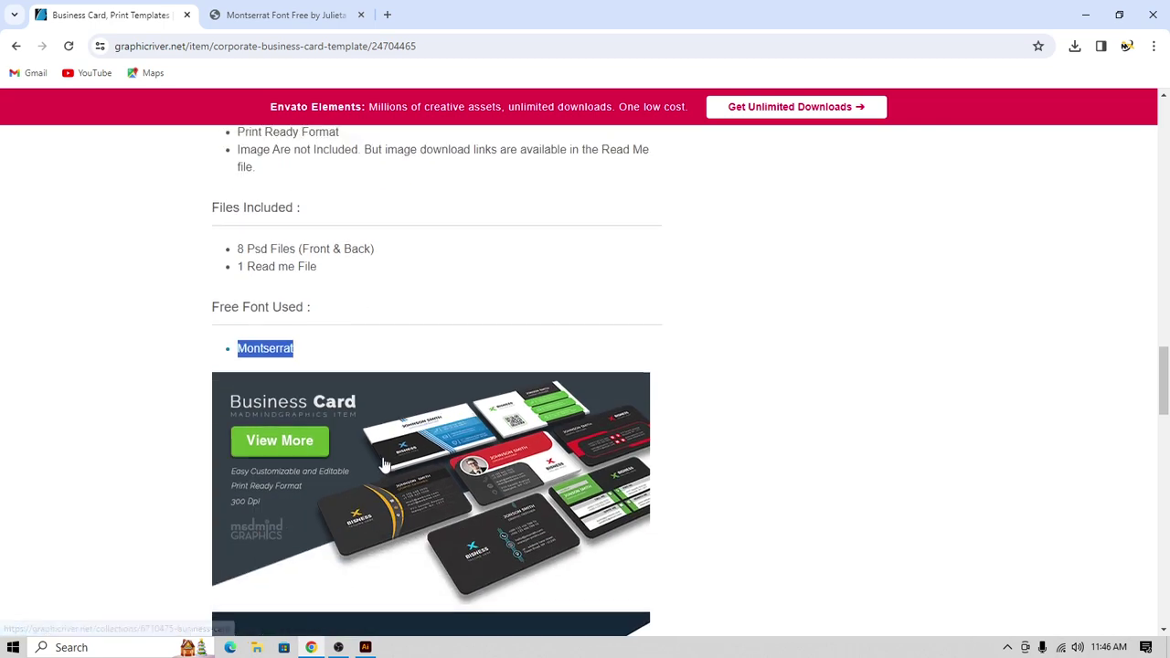
- Look through the author's flyer, brochure and postcard promotions and other items, and return to the corporate card's description
scroll(391, 468, down, 8)
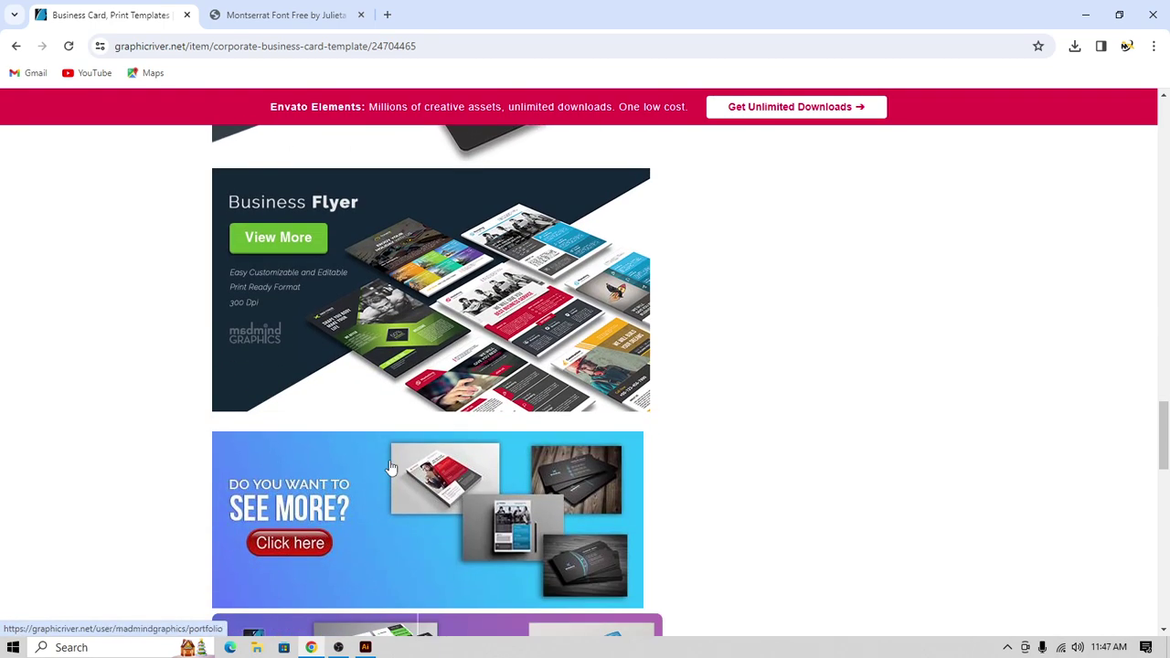
scroll(391, 494, down, 5)
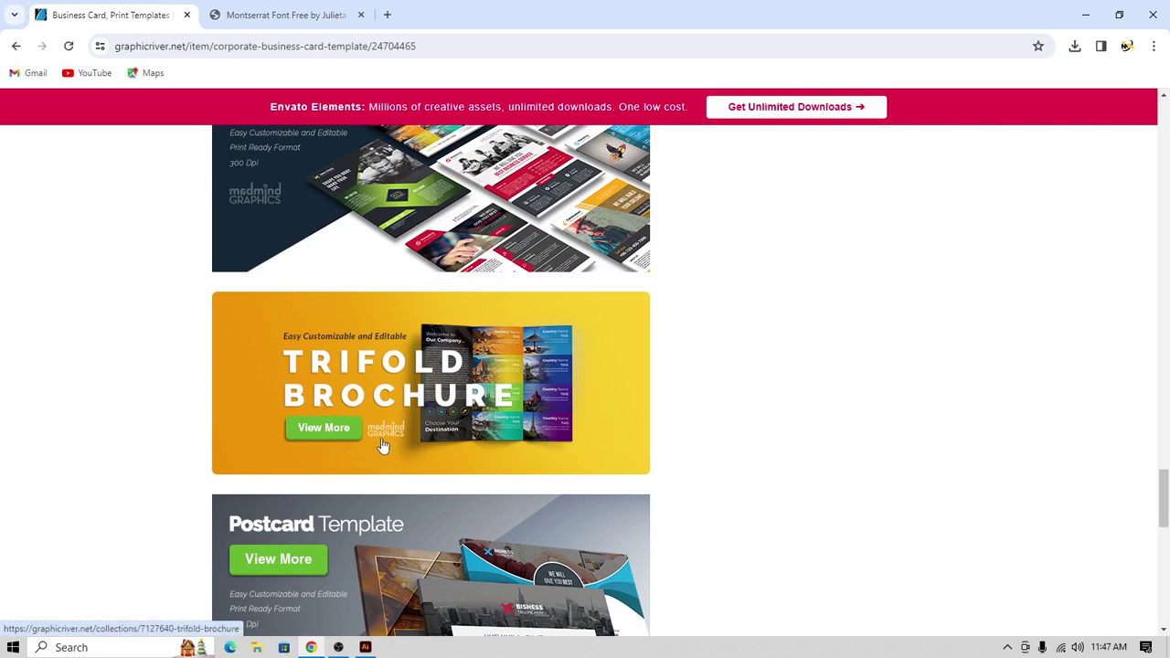
scroll(381, 476, down, 5)
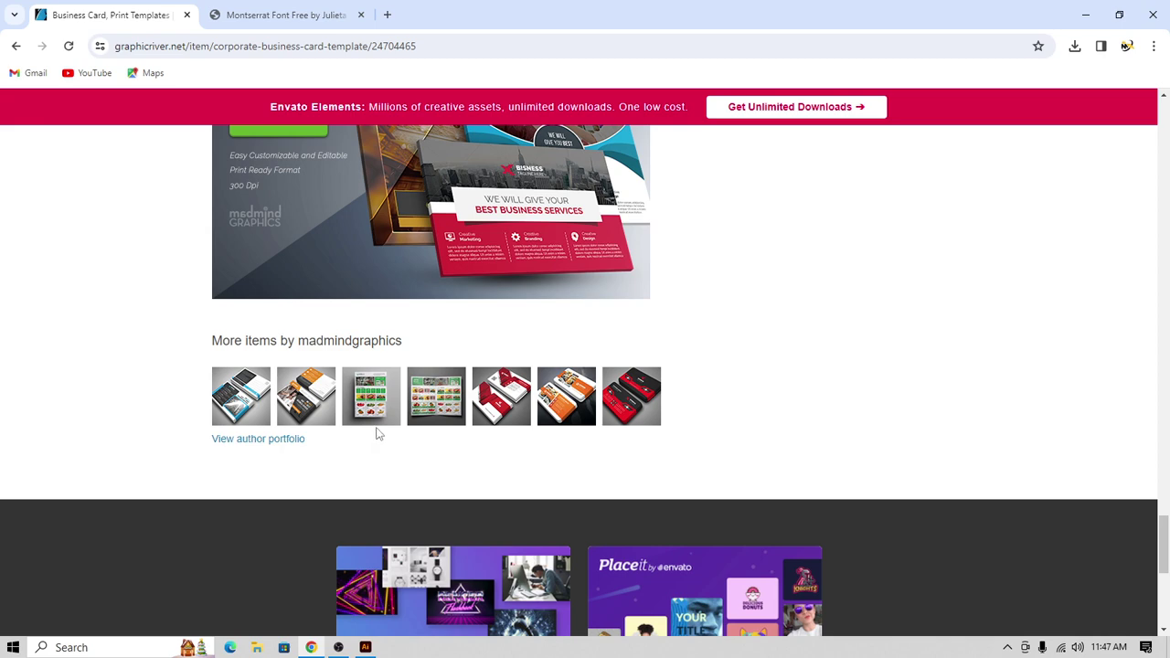
scroll(745, 412, up, 10)
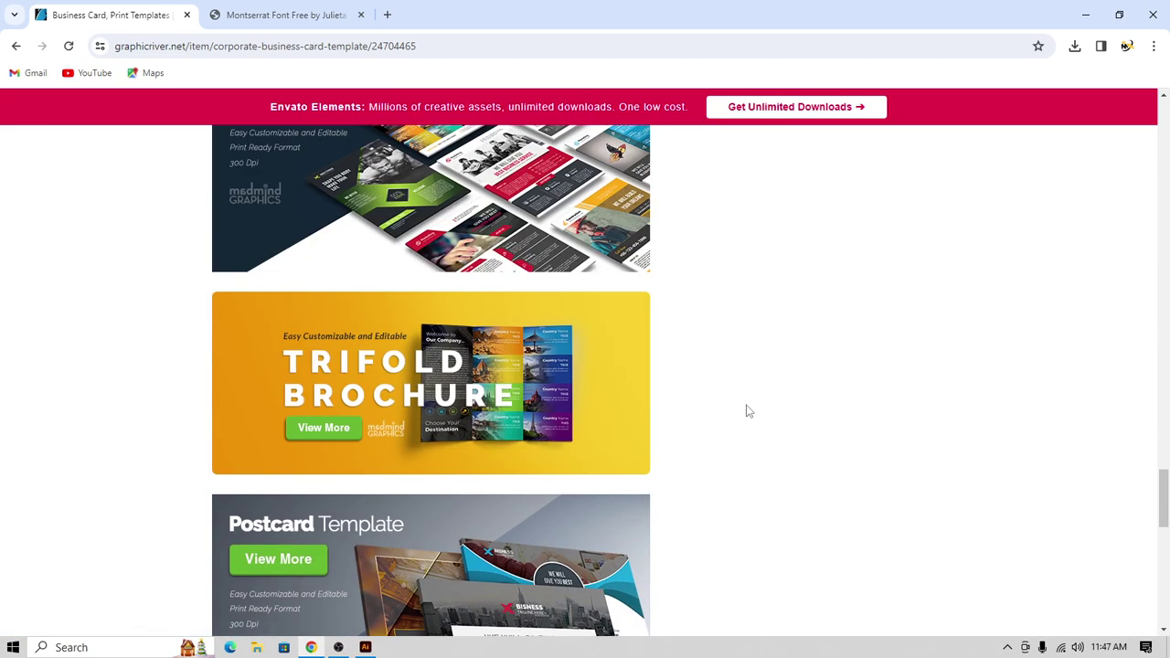
scroll(744, 424, up, 5)
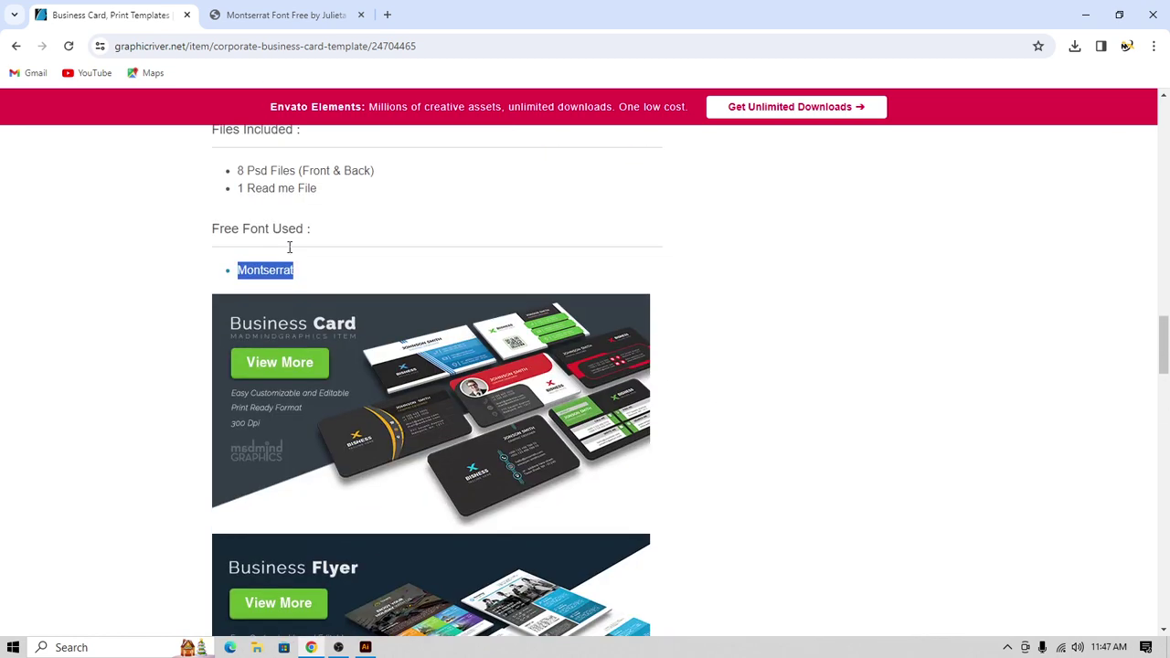
scroll(322, 295, up, 3)
- Mark the corporate card's feature list to examine it, clear the marking and return to the start of the item page
click(553, 491)
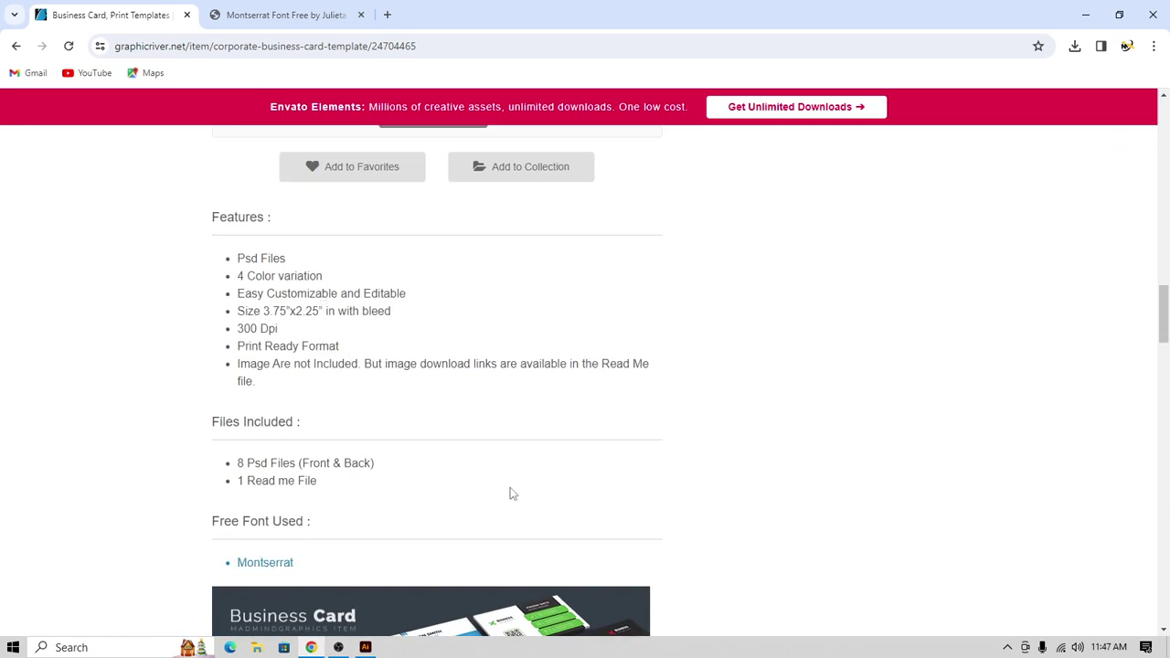
scroll(510, 492, up, 2)
scroll(510, 491, down, 2)
drag(232, 222, 491, 387)
click(729, 394)
scroll(541, 338, up, 3)
scroll(426, 347, up, 15)
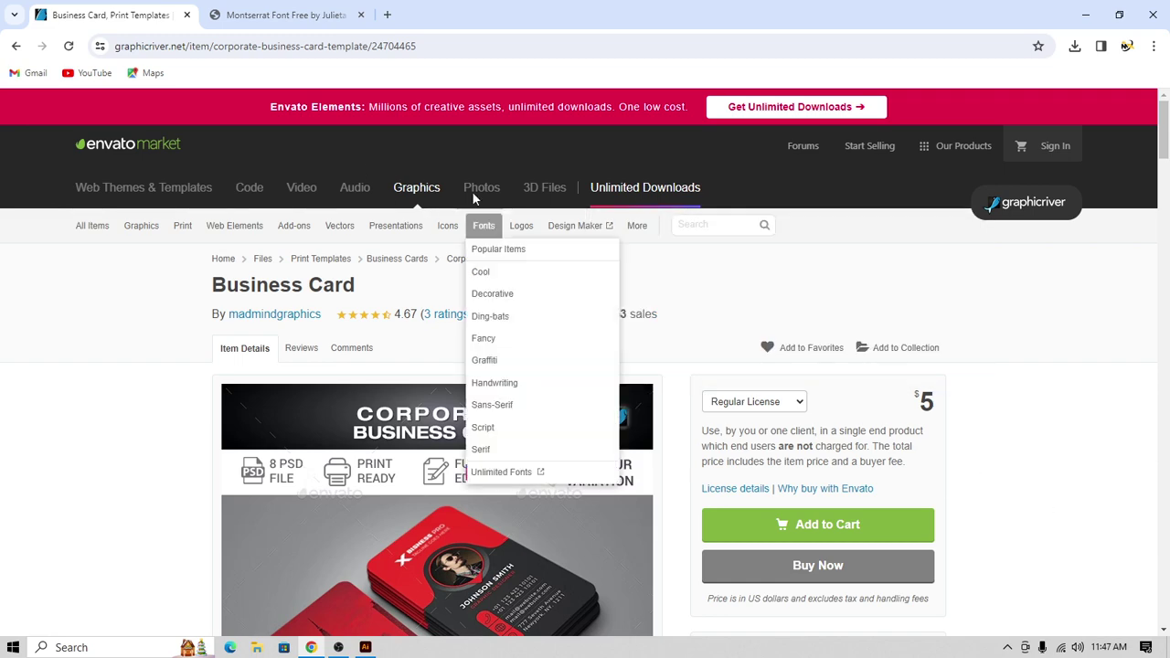
- Search the web for "adobe stock" in a new tab and open the Adobe Stock website
click(387, 15)
click(322, 51)
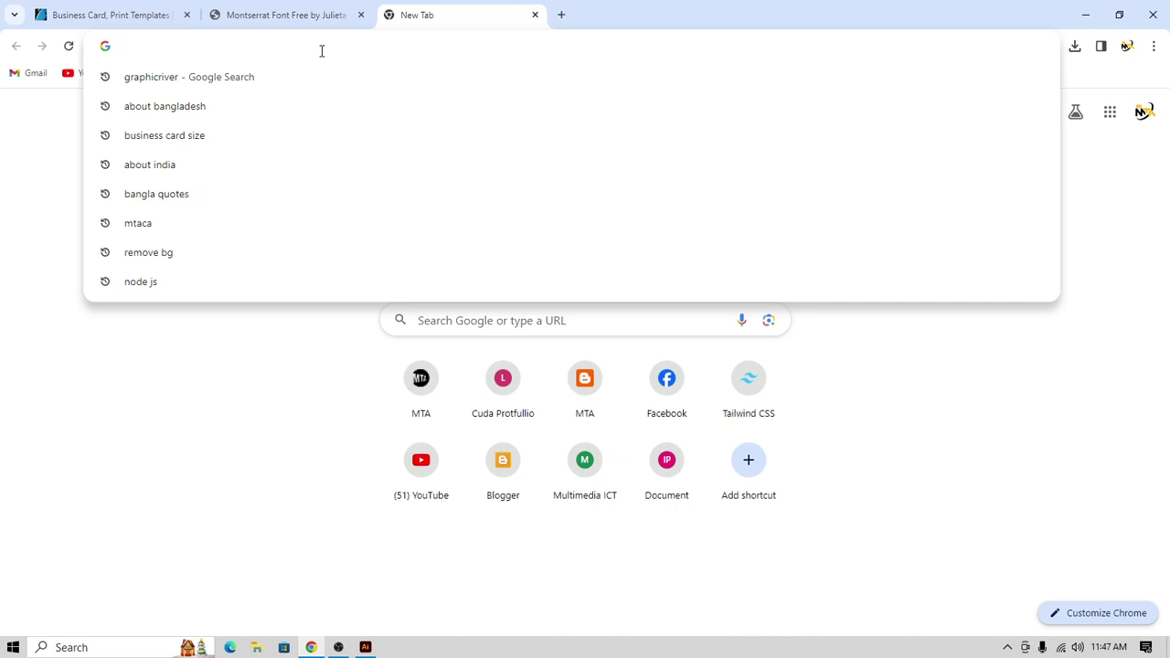
text(adobe )
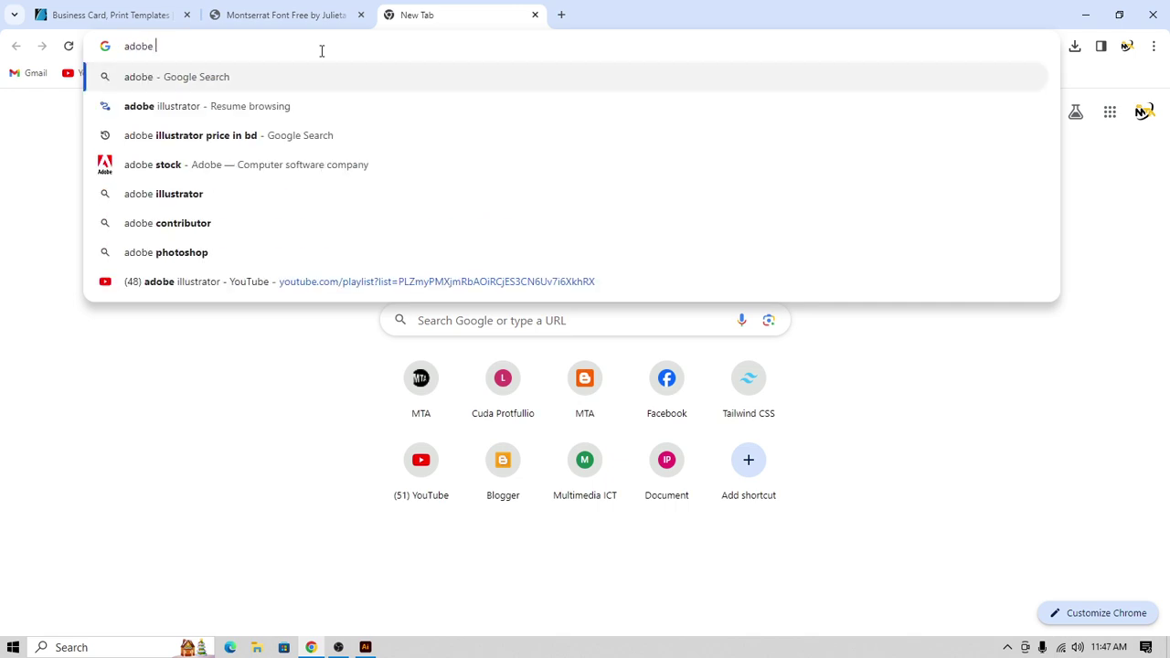
text(stock)
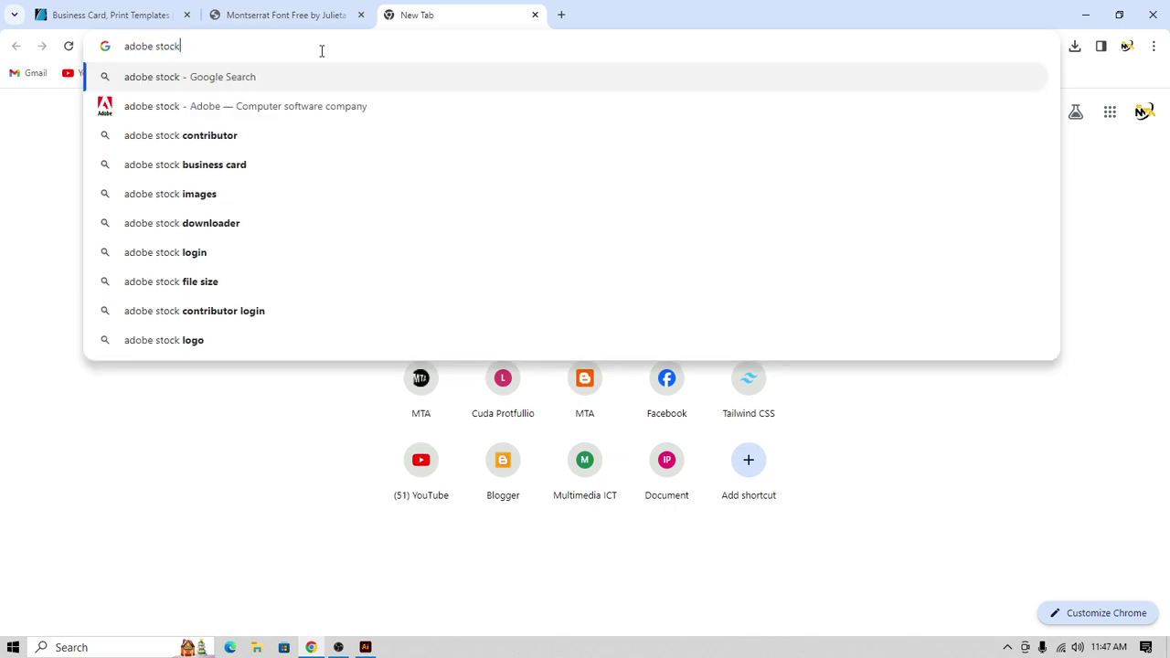
key(Return)
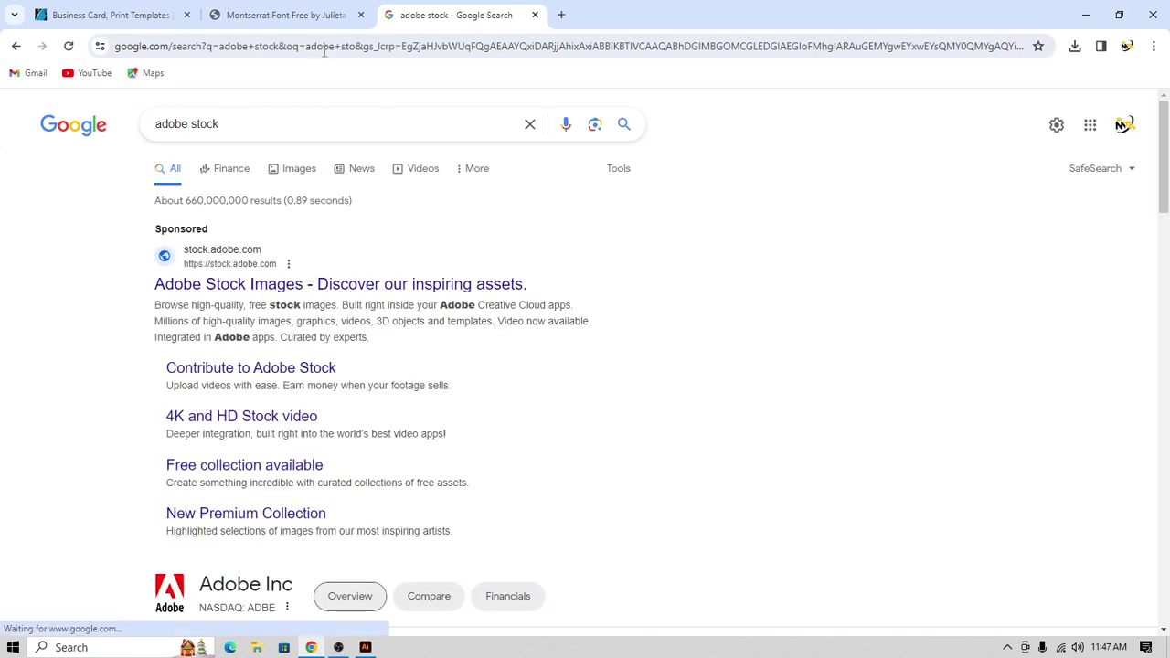
click(216, 301)
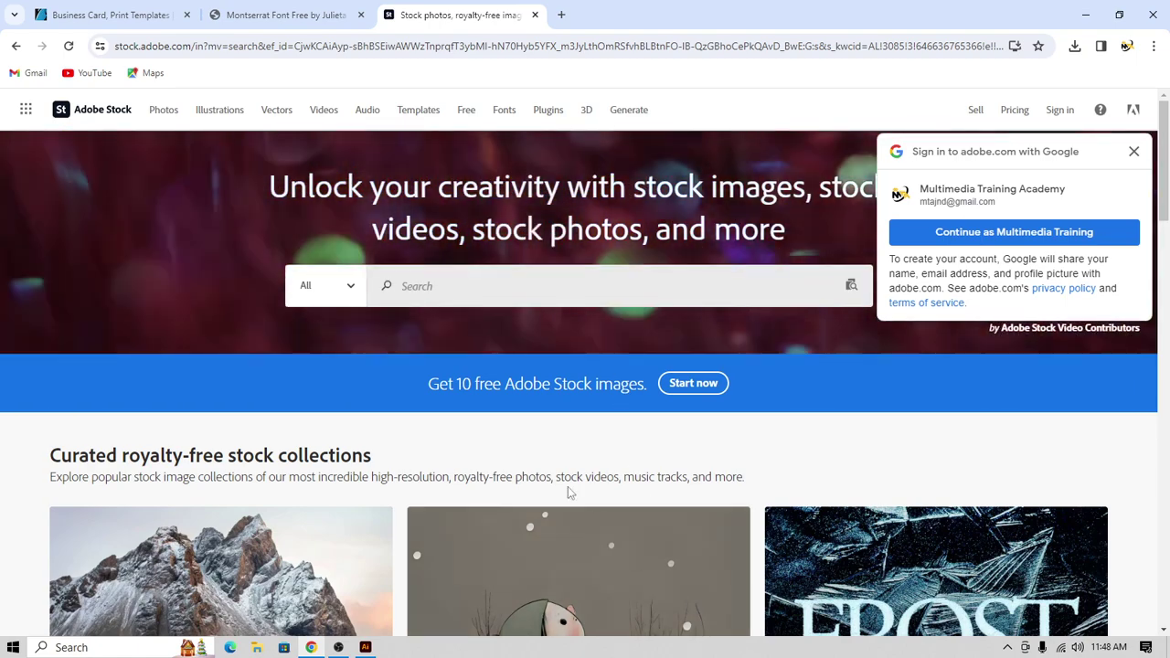
- Search Adobe Stock for "business card" designs
click(505, 287)
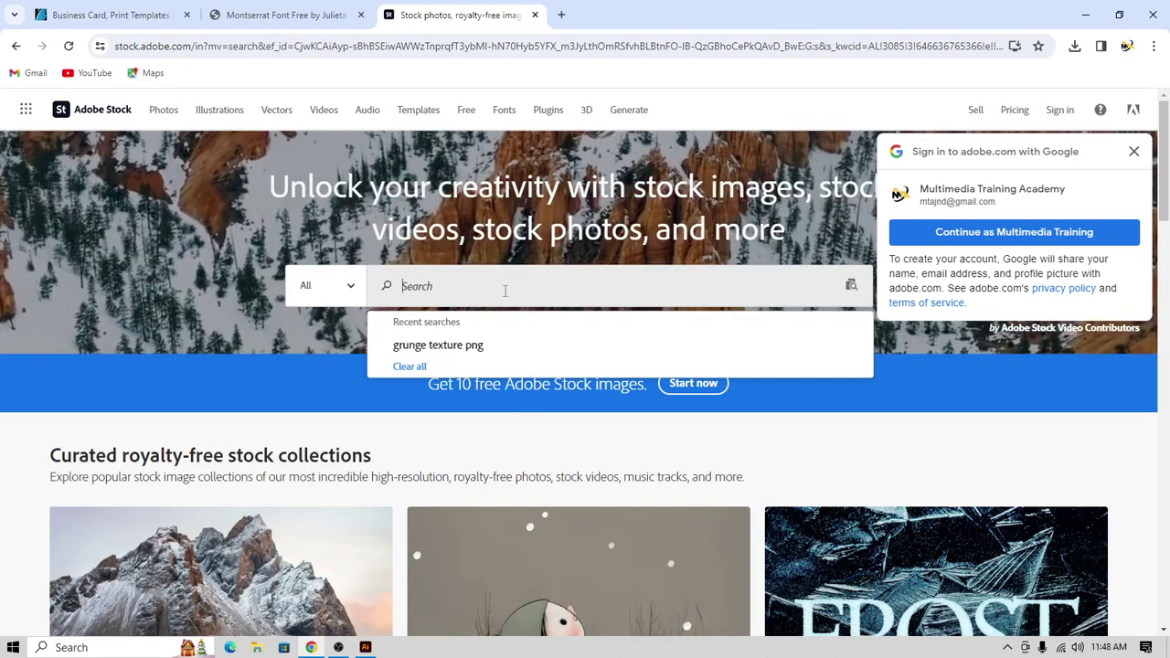
text(busi)
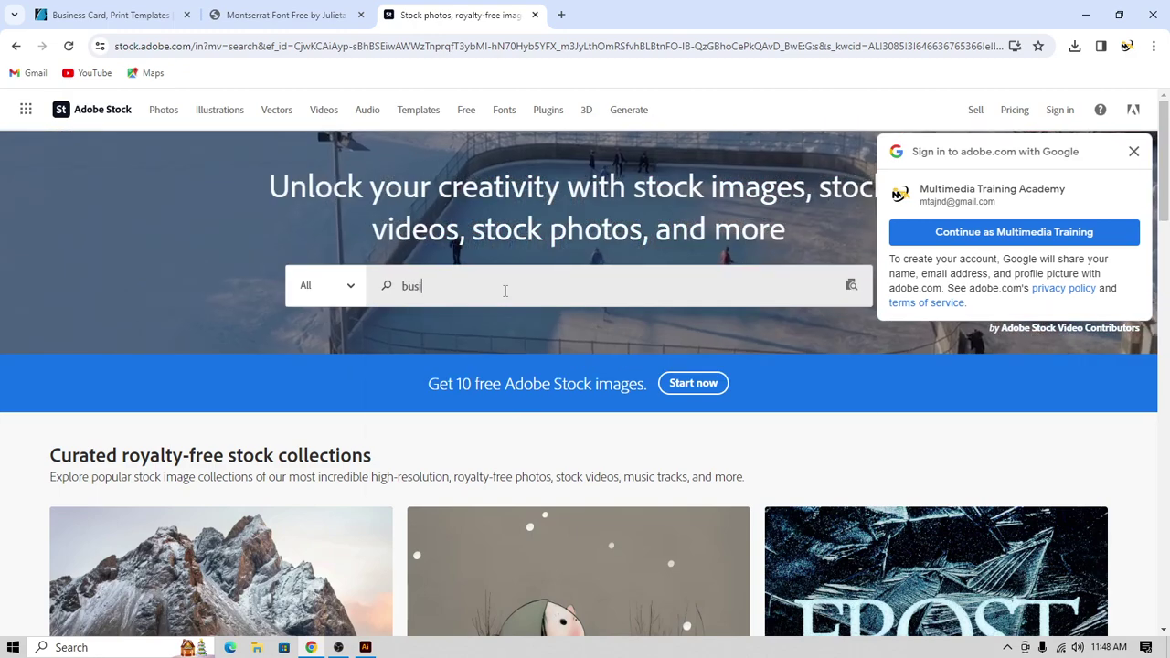
text(ness )
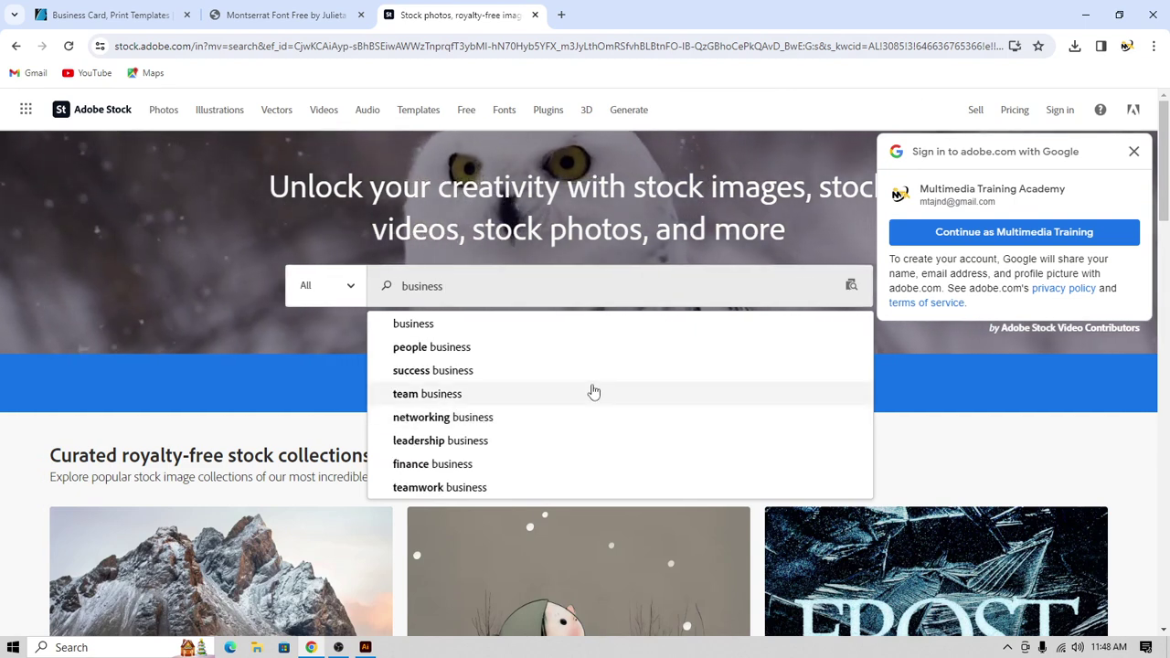
text(car)
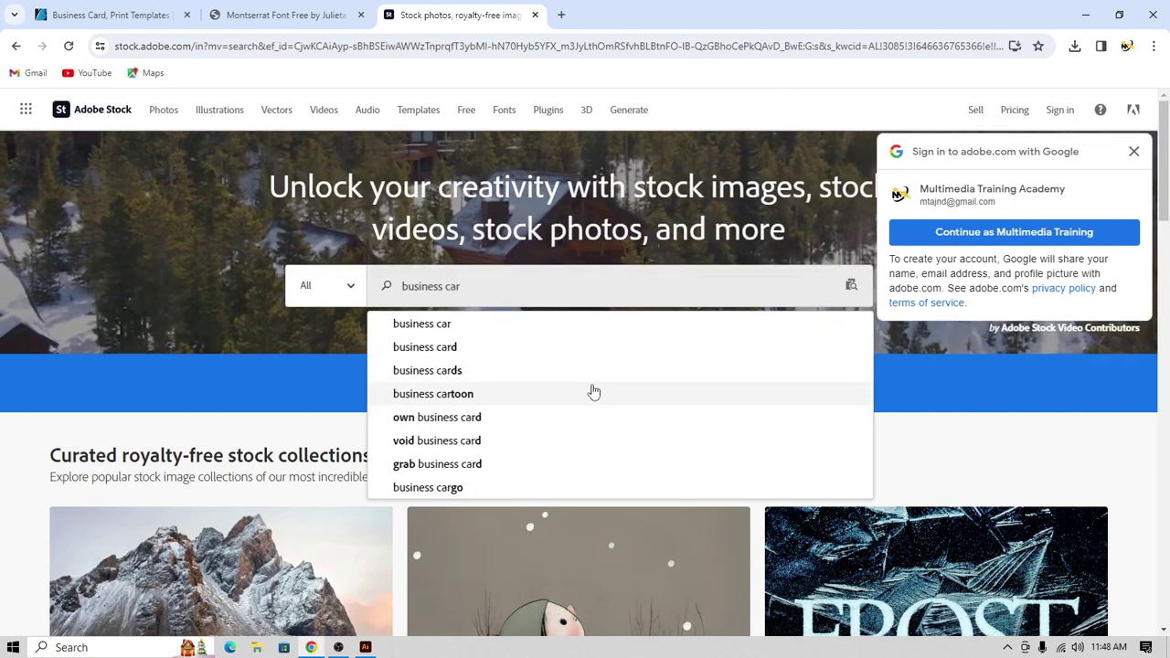
text(d)
key(Return)
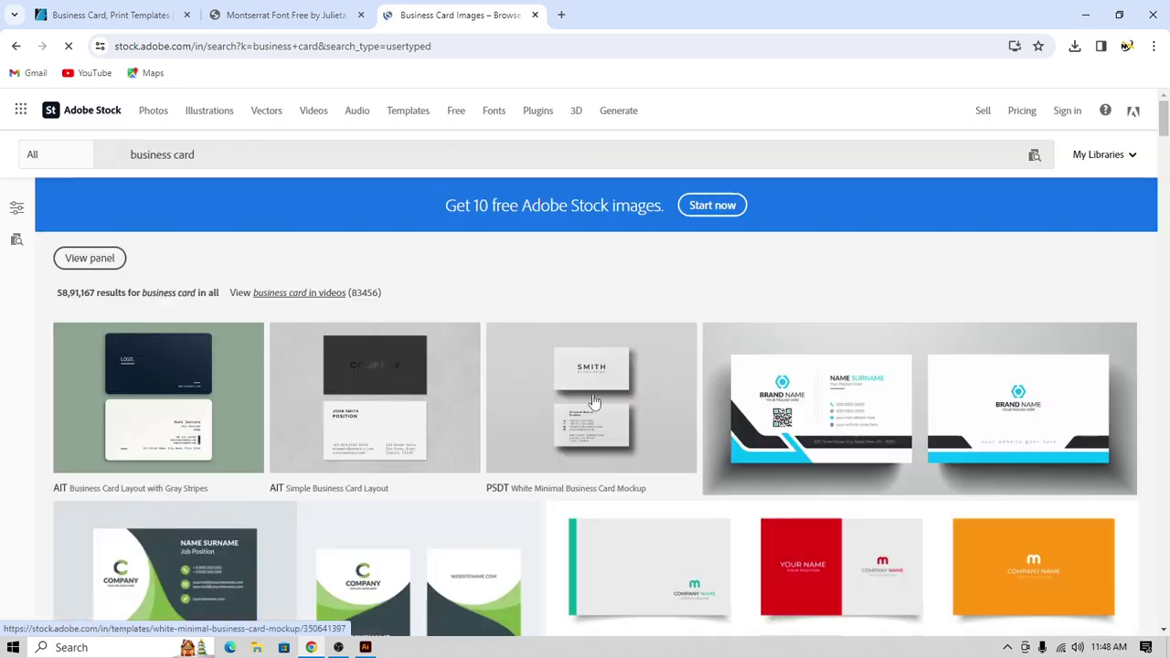
- Look through the business card results and open the black-and-white Minimal Individual Business Card Layout
scroll(609, 370, down, 3)
scroll(565, 467, up, 2)
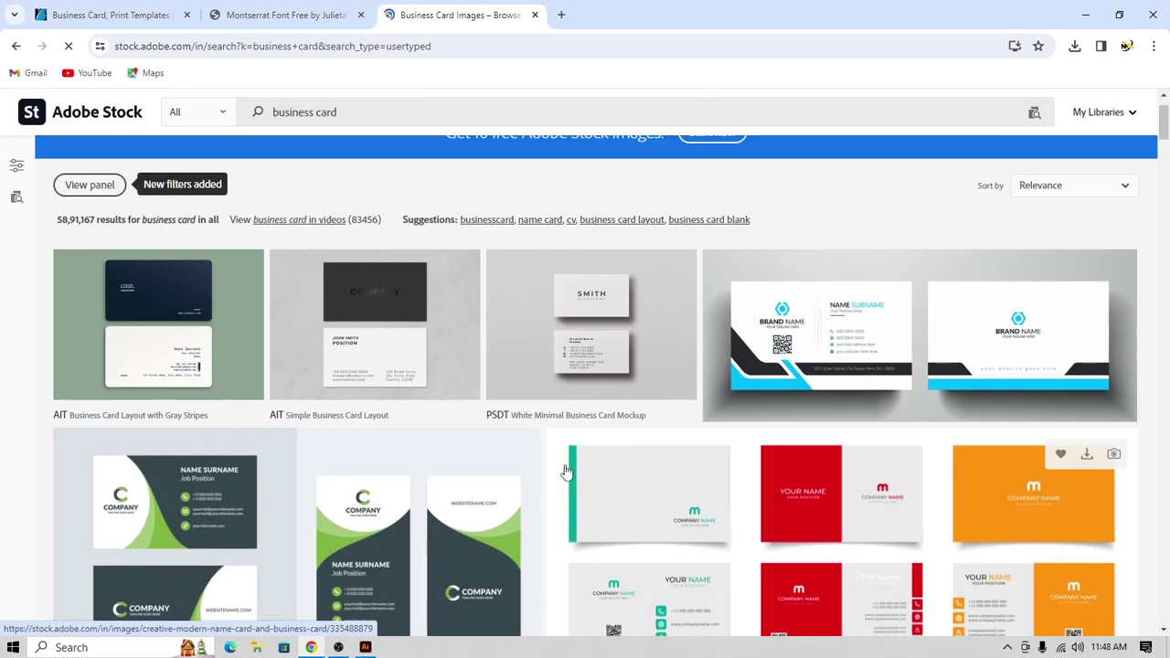
scroll(560, 433, up, 1)
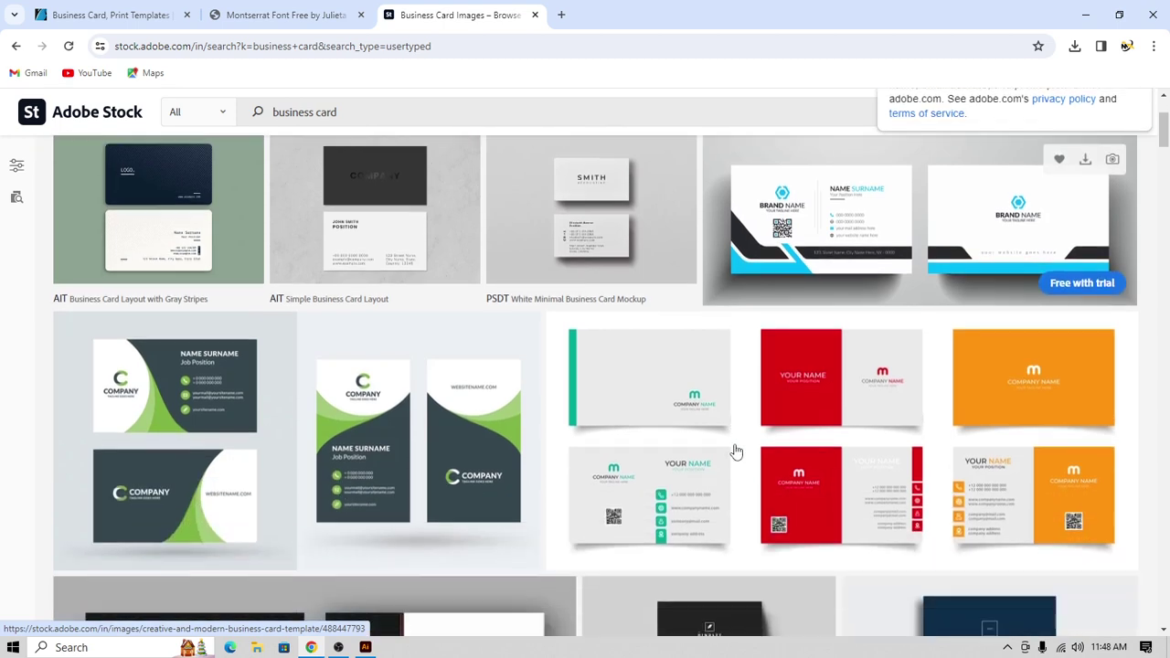
scroll(734, 453, down, 2)
scroll(408, 431, down, 3)
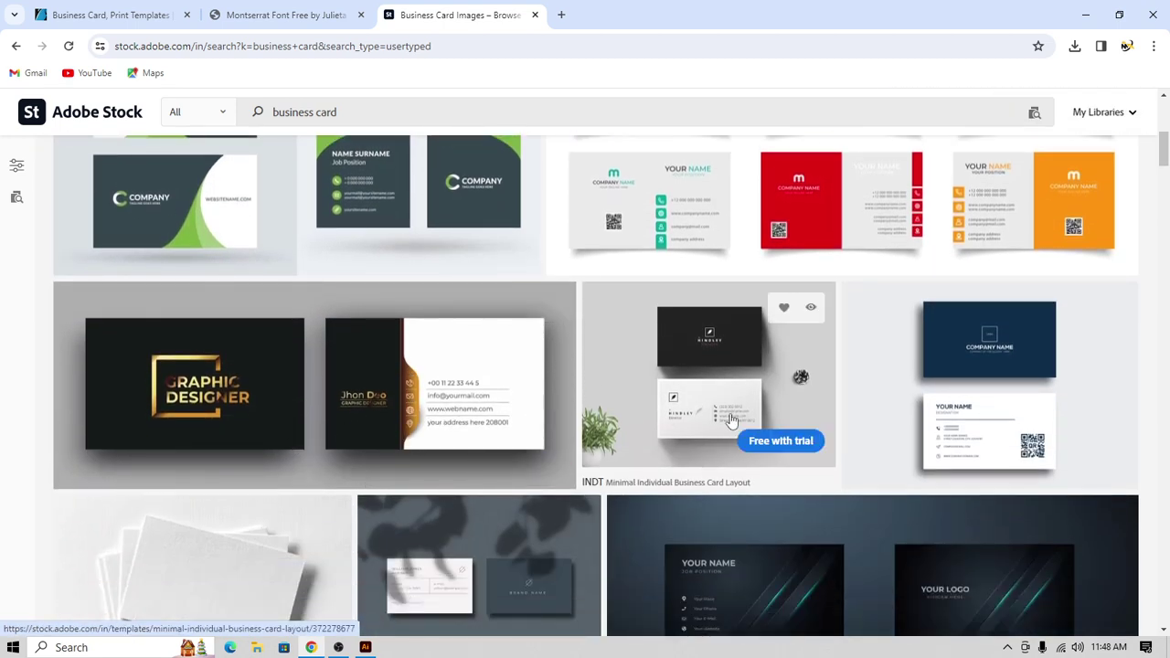
click(711, 385)
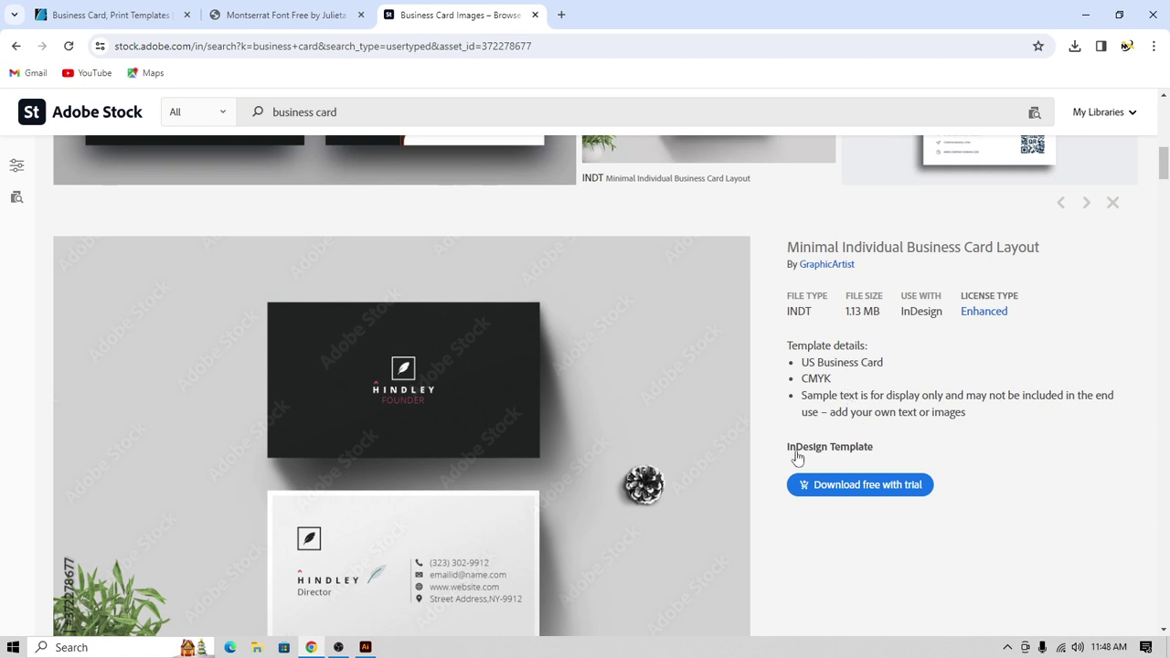
- Examine the minimal card layout's details and its full preview, then close the preview
scroll(862, 448, down, 5)
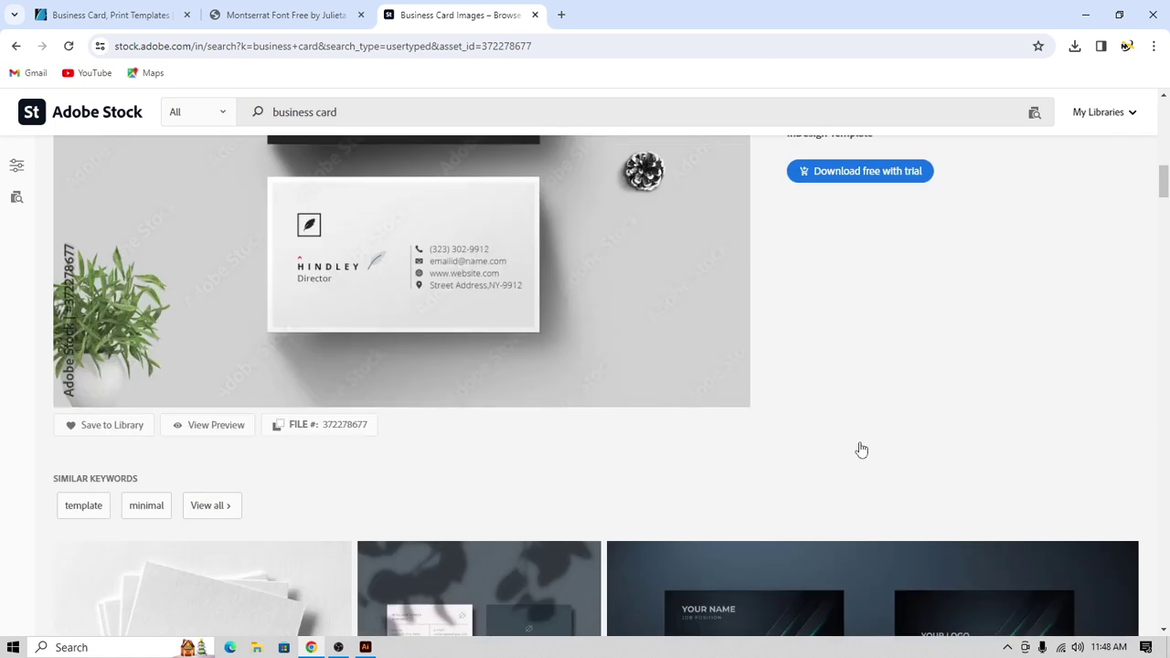
scroll(593, 471, up, 2)
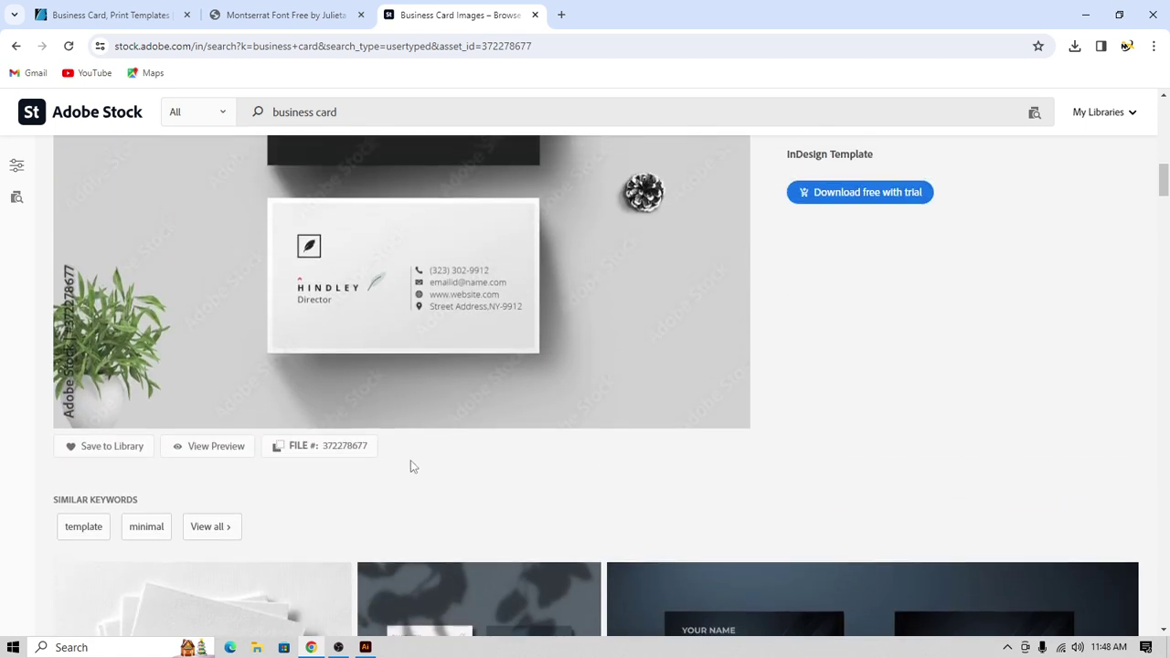
scroll(430, 462, up, 1)
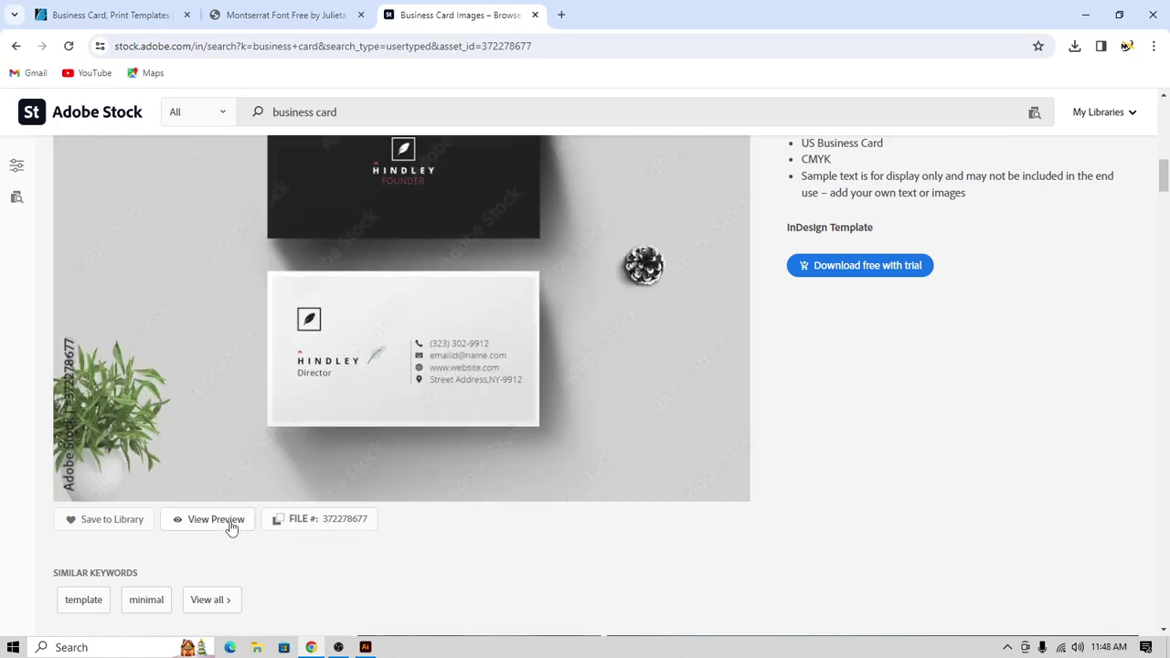
click(215, 519)
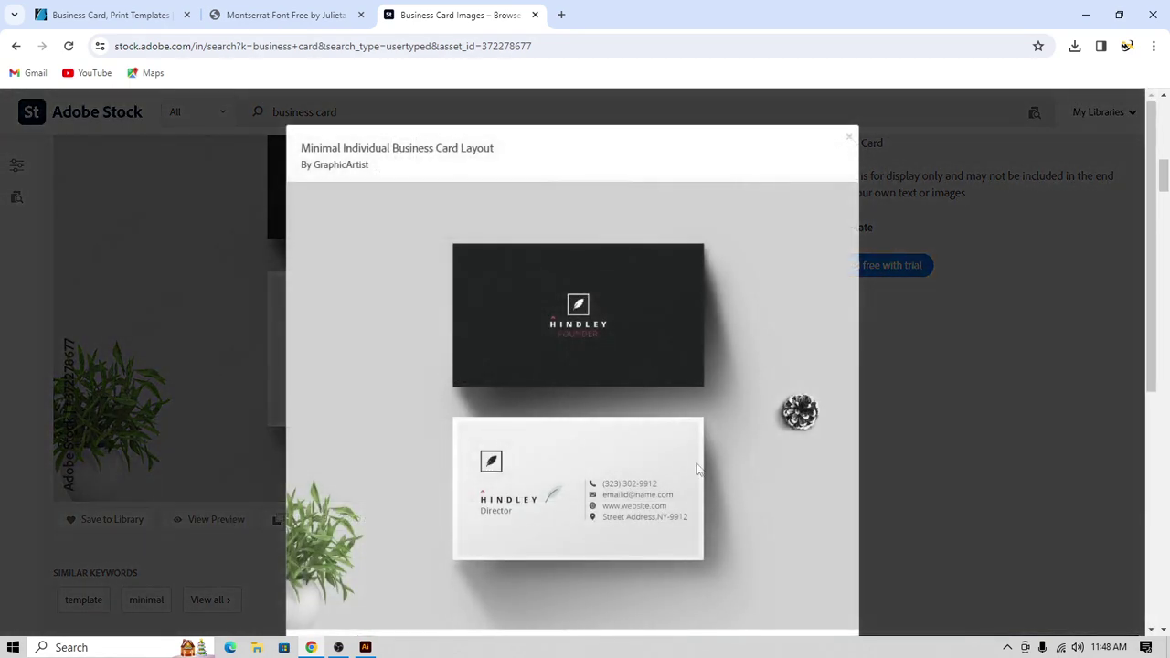
scroll(680, 475, down, 5)
scroll(680, 473, down, 4)
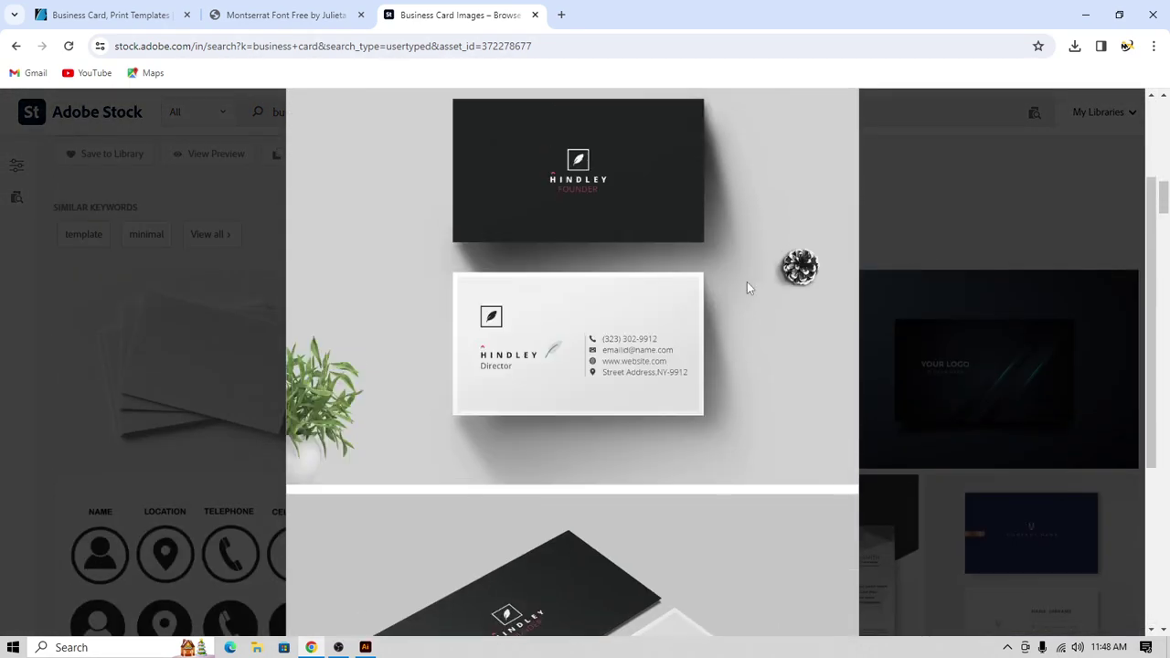
scroll(897, 201, up, 2)
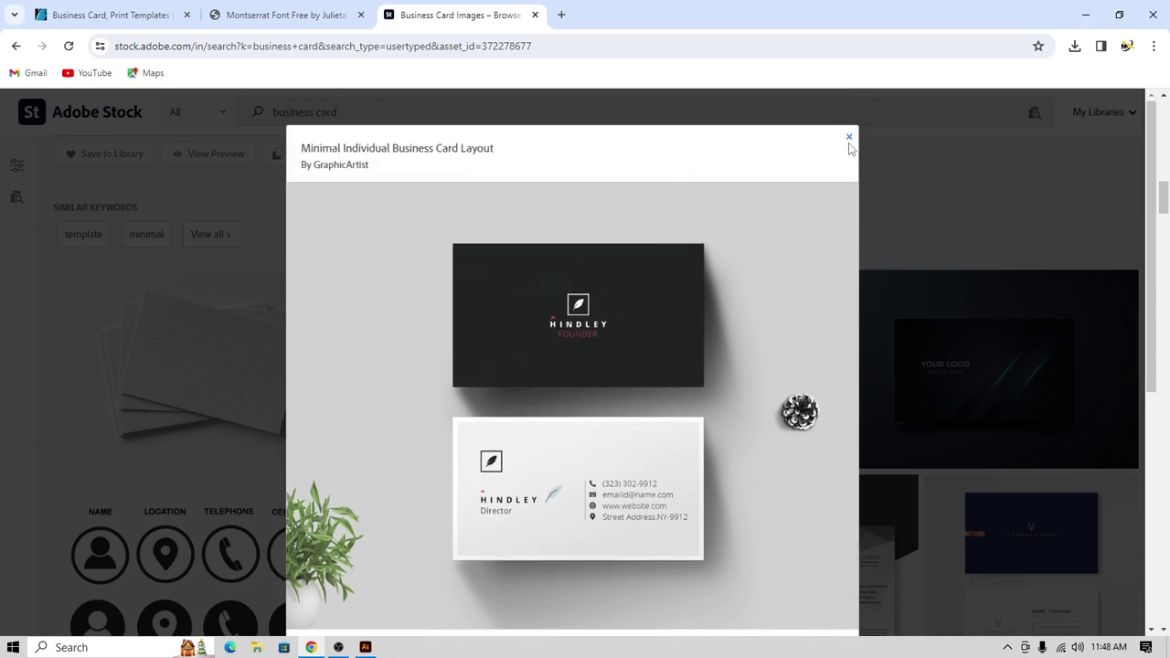
click(849, 138)
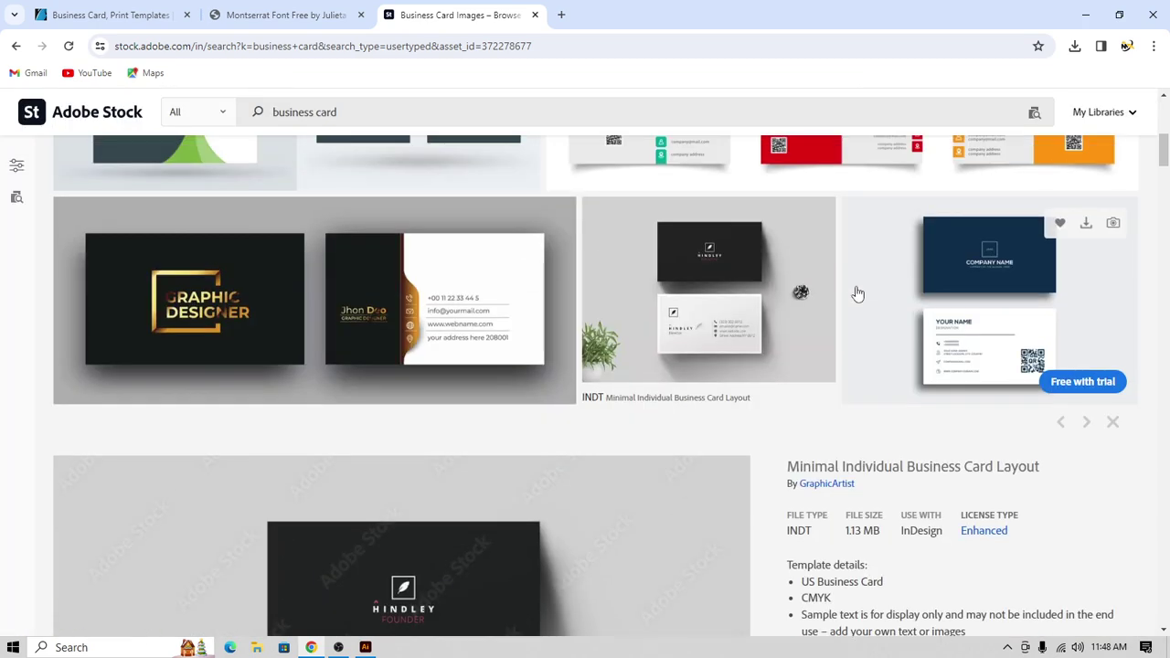
- Return to GraphicRiver's Corporate Business Card item and review its colour variations from beginning to end
click(109, 15)
scroll(466, 429, down, 5)
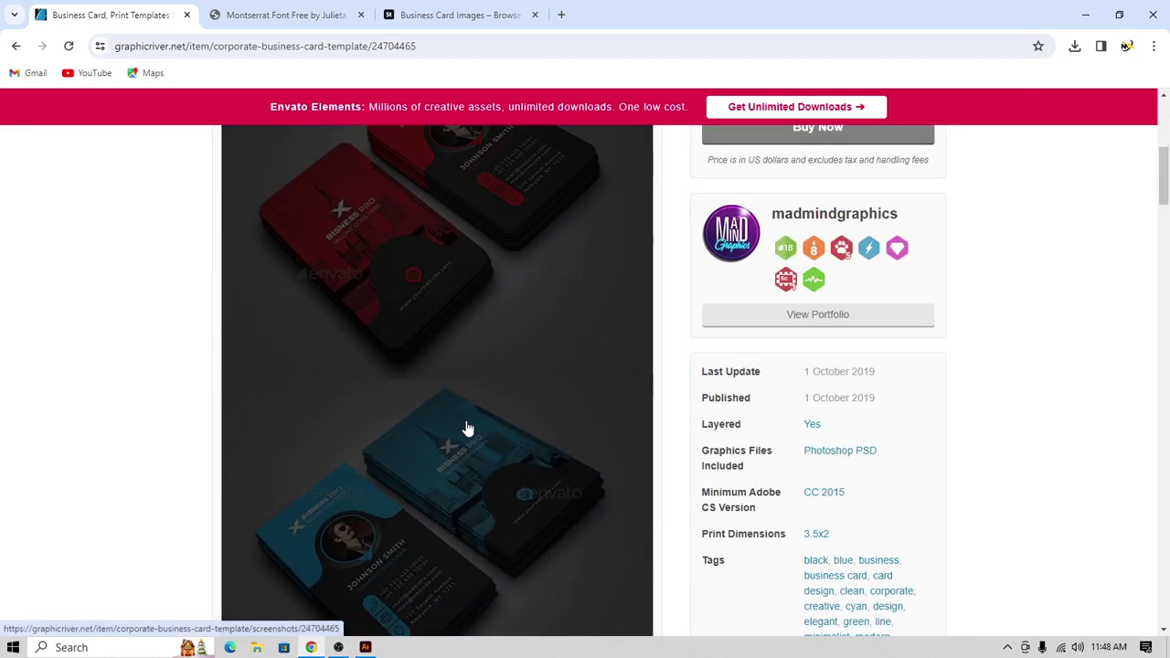
scroll(466, 429, down, 10)
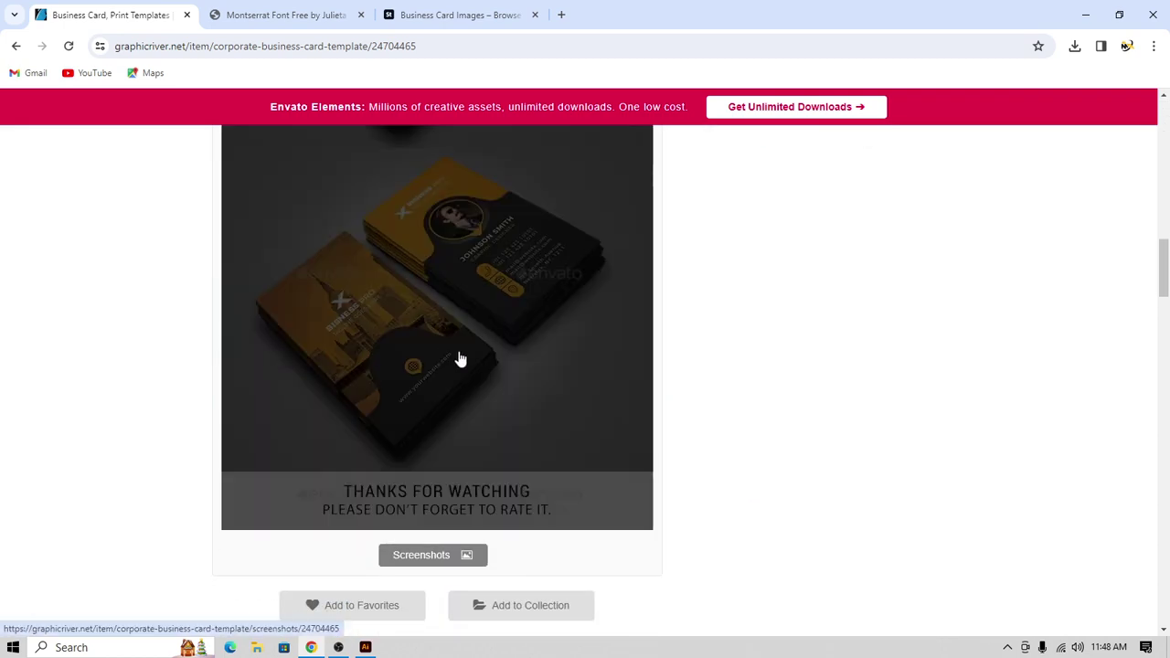
scroll(622, 444, up, 6)
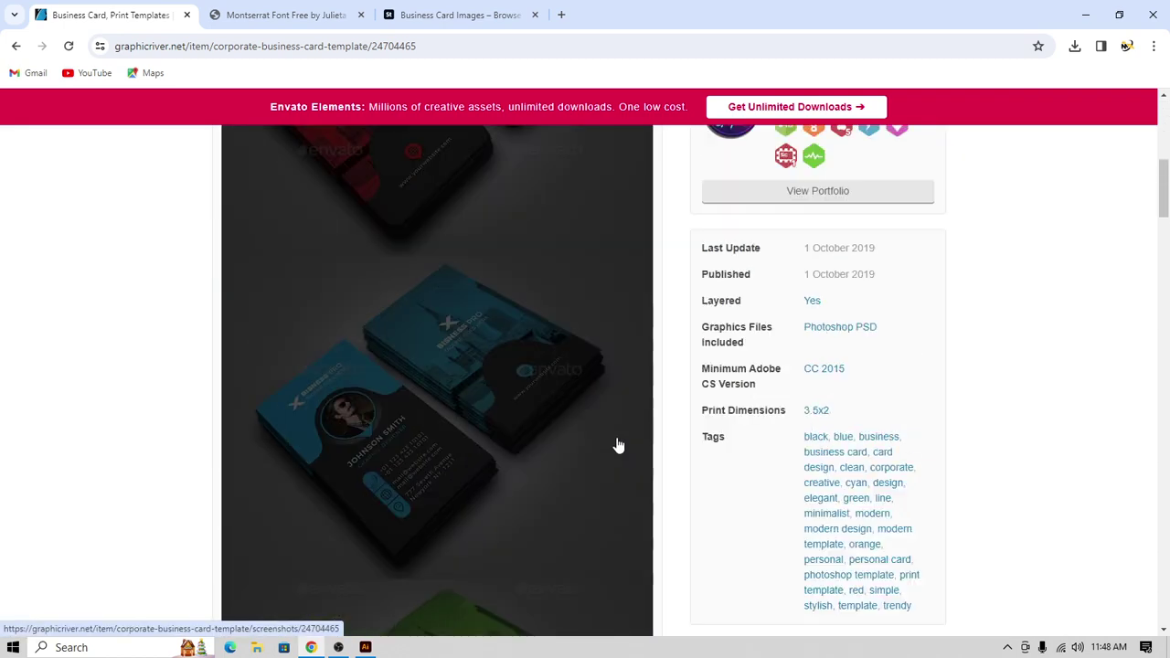
scroll(619, 439, up, 1)
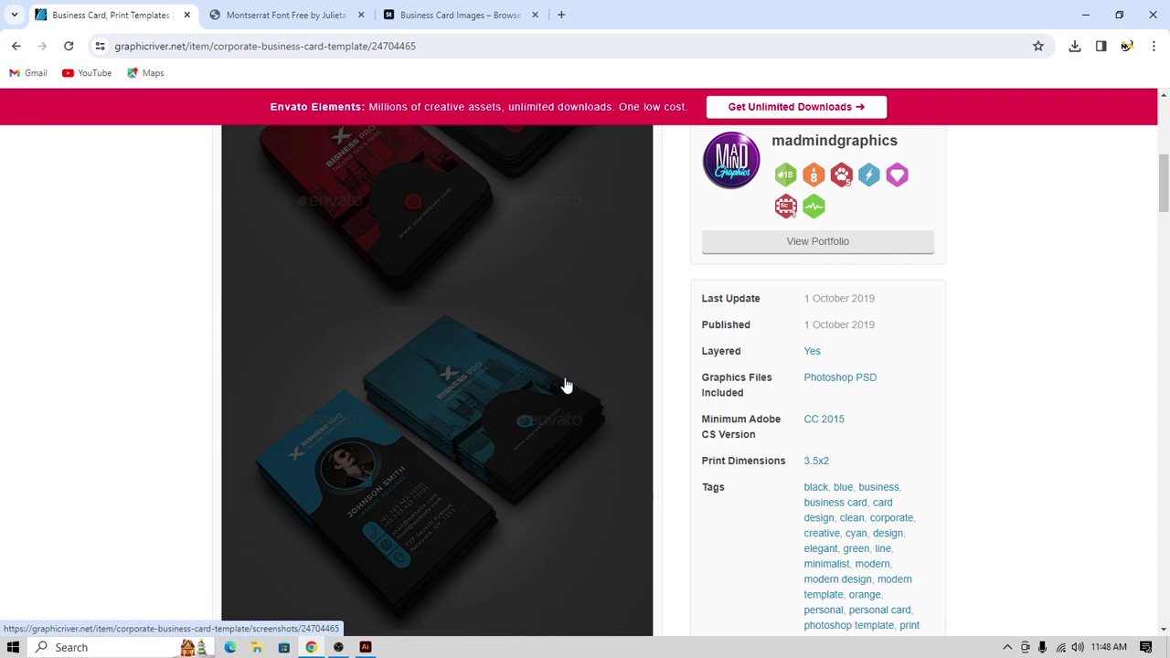
scroll(566, 386, up, 6)
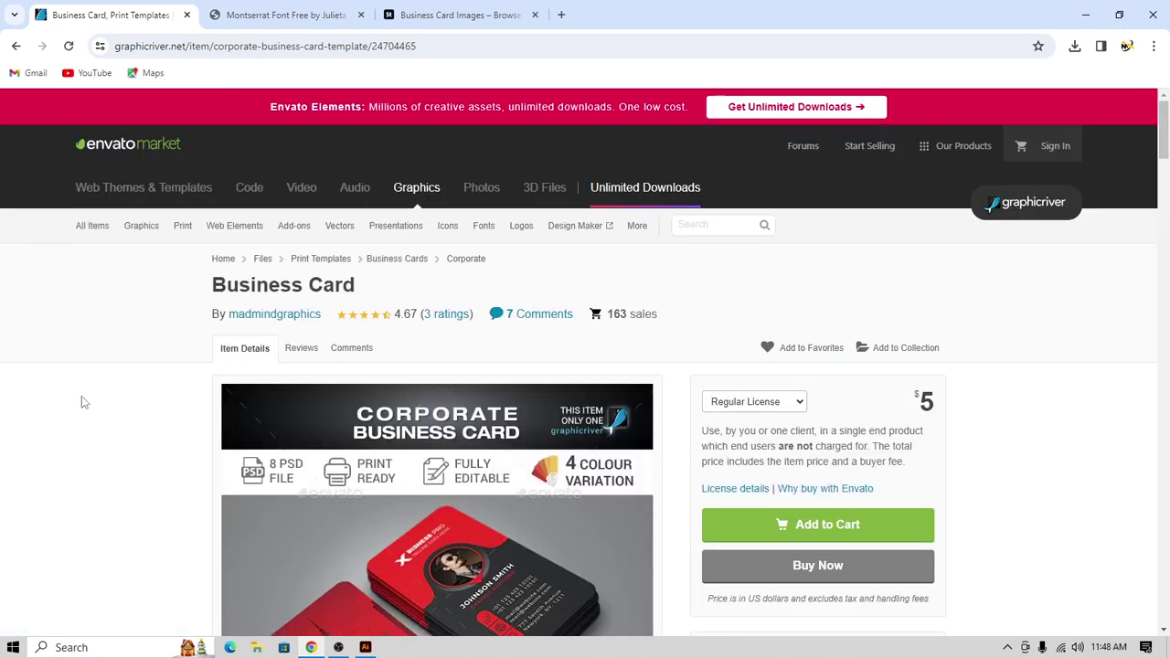
- Switch to Illustrator and set the DREEM PIX logo text's font to Montserrat ExtraBold
click(1085, 15)
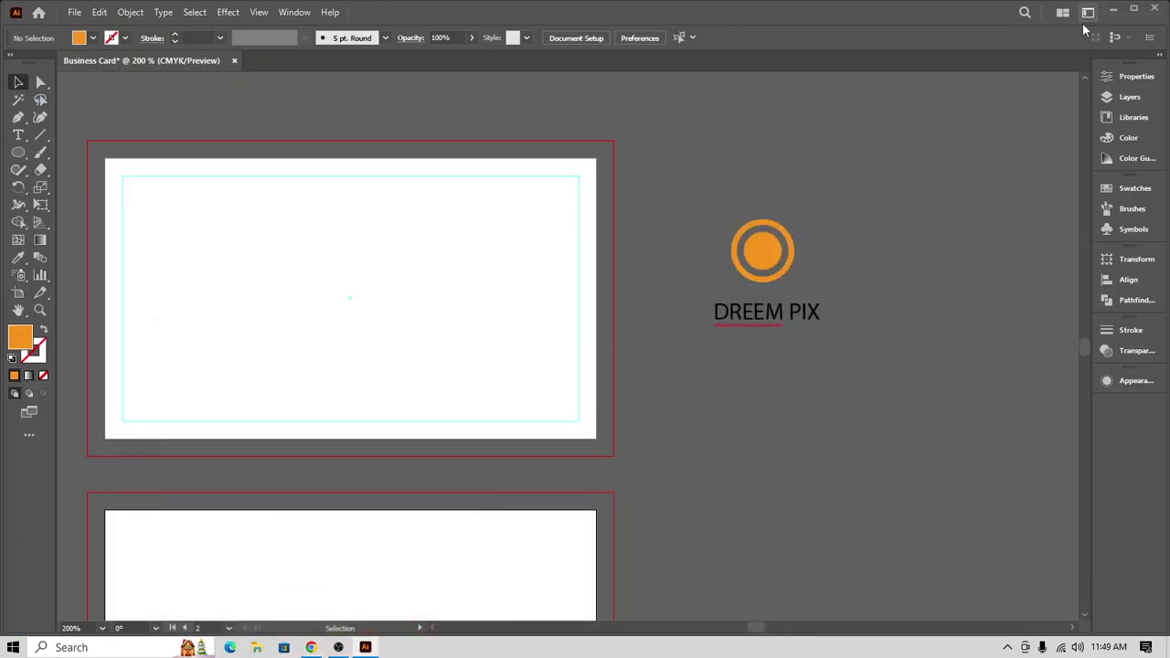
click(797, 314)
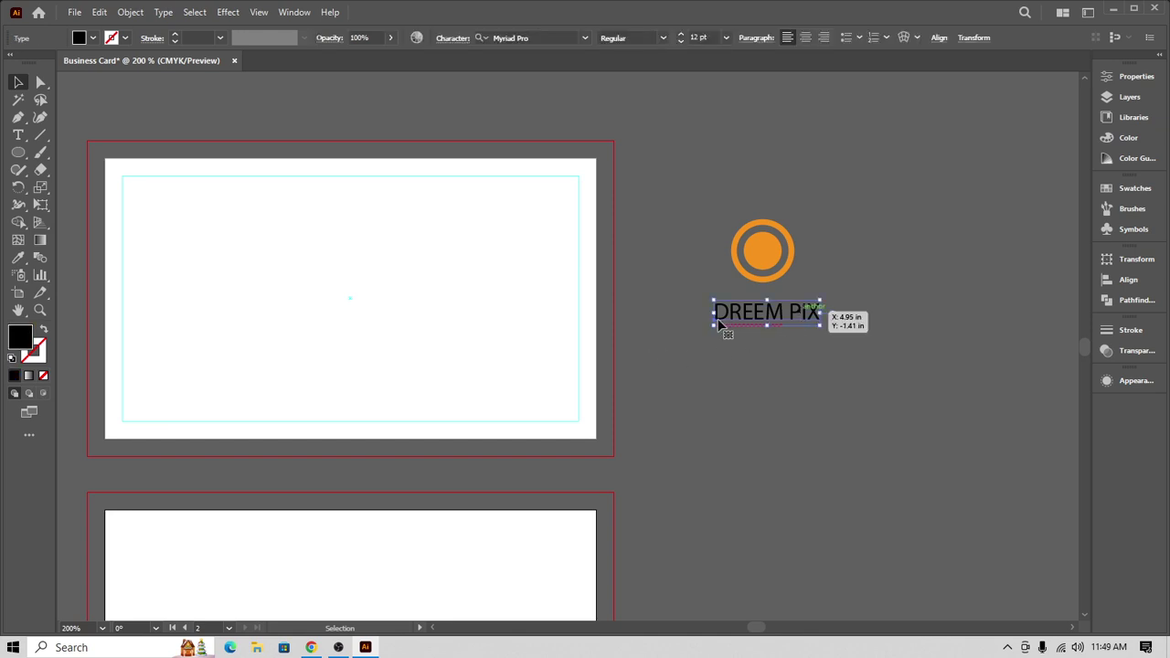
click(584, 37)
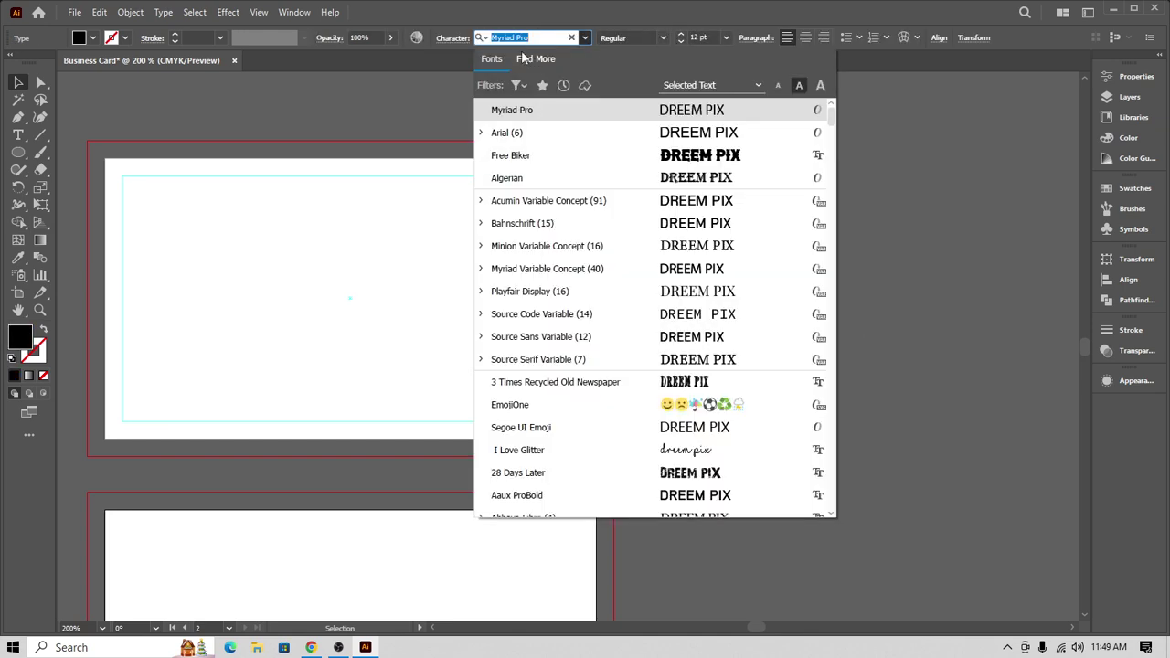
text(mo)
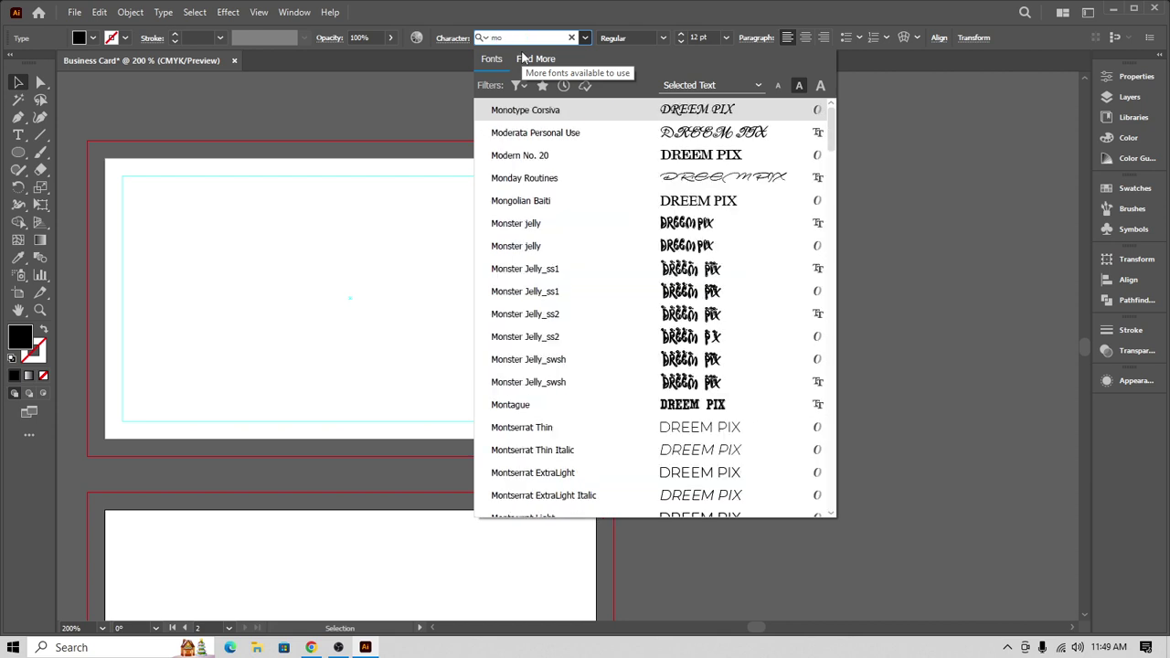
text(n)
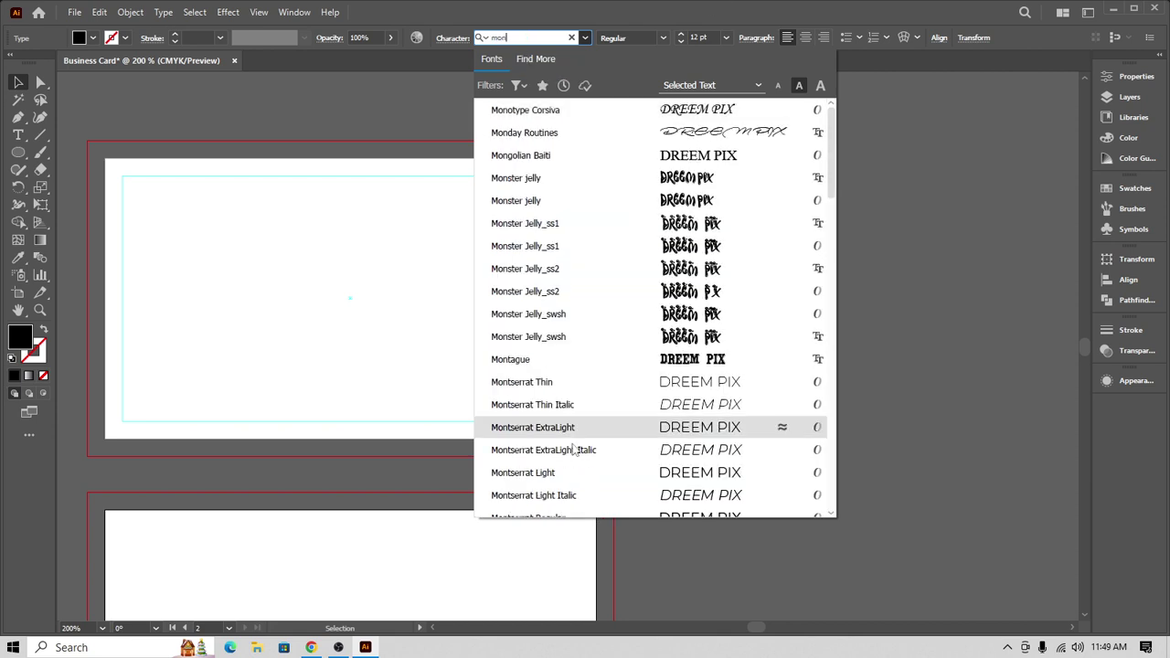
scroll(608, 457, down, 6)
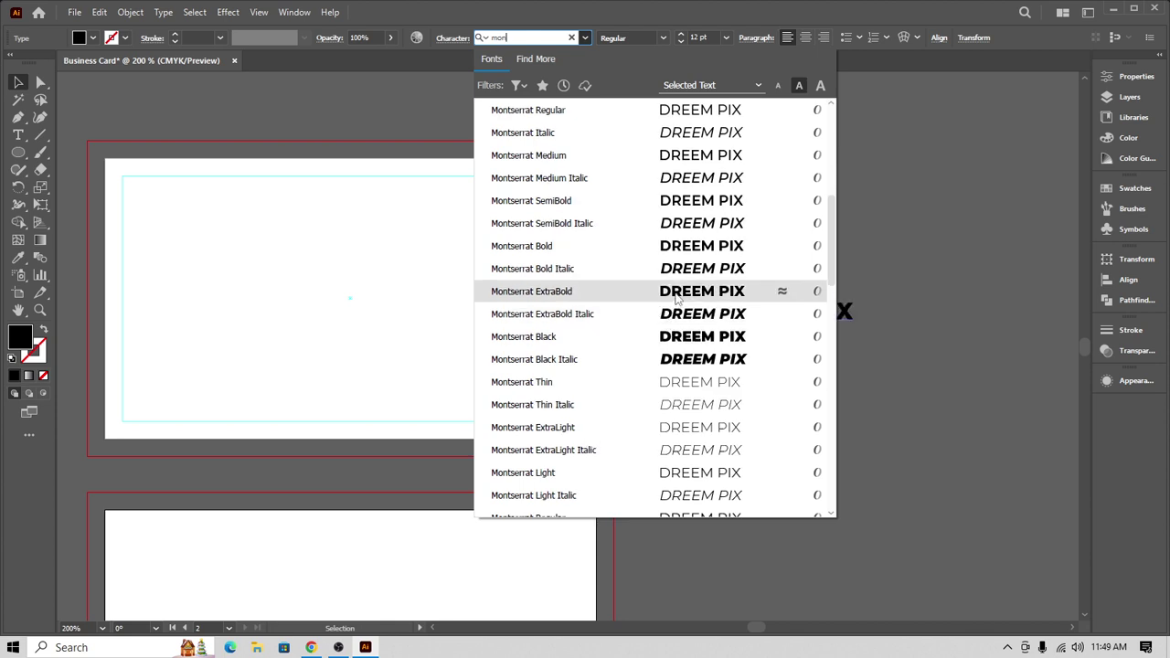
click(676, 297)
- Move the DREEM PIX text closer beneath the orange ring symbol, and group the symbol's ring and inner circle
mouse_move(781, 322)
mouse_down()
mouse_move(804, 318)
mouse_move(768, 316)
mouse_up()
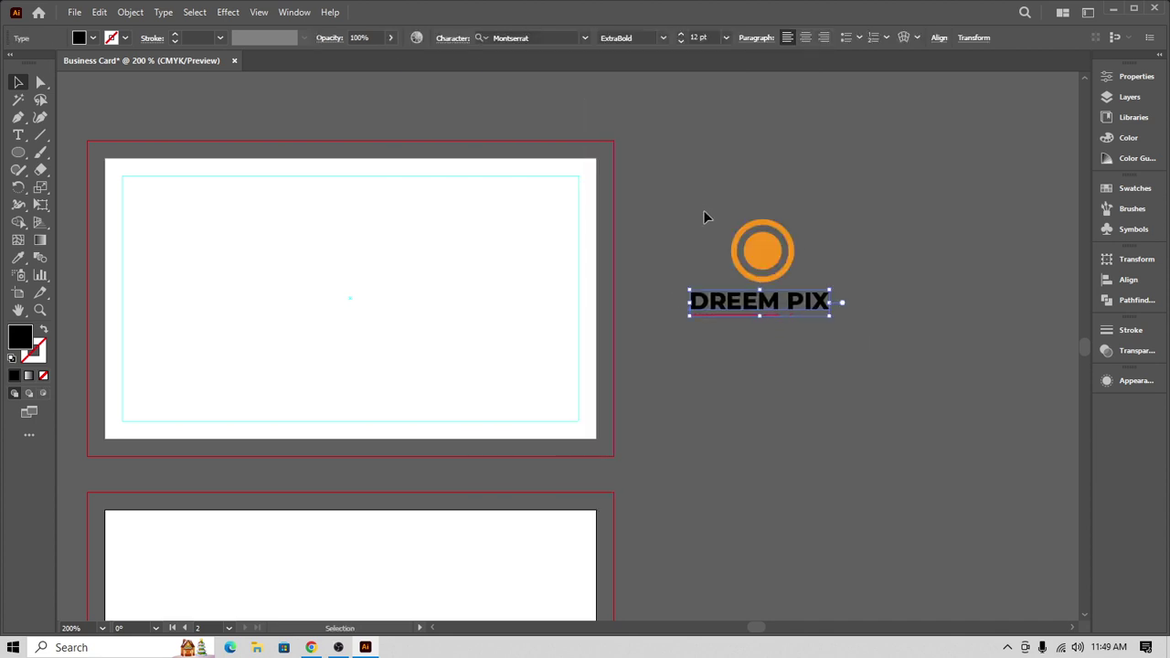
click(790, 276)
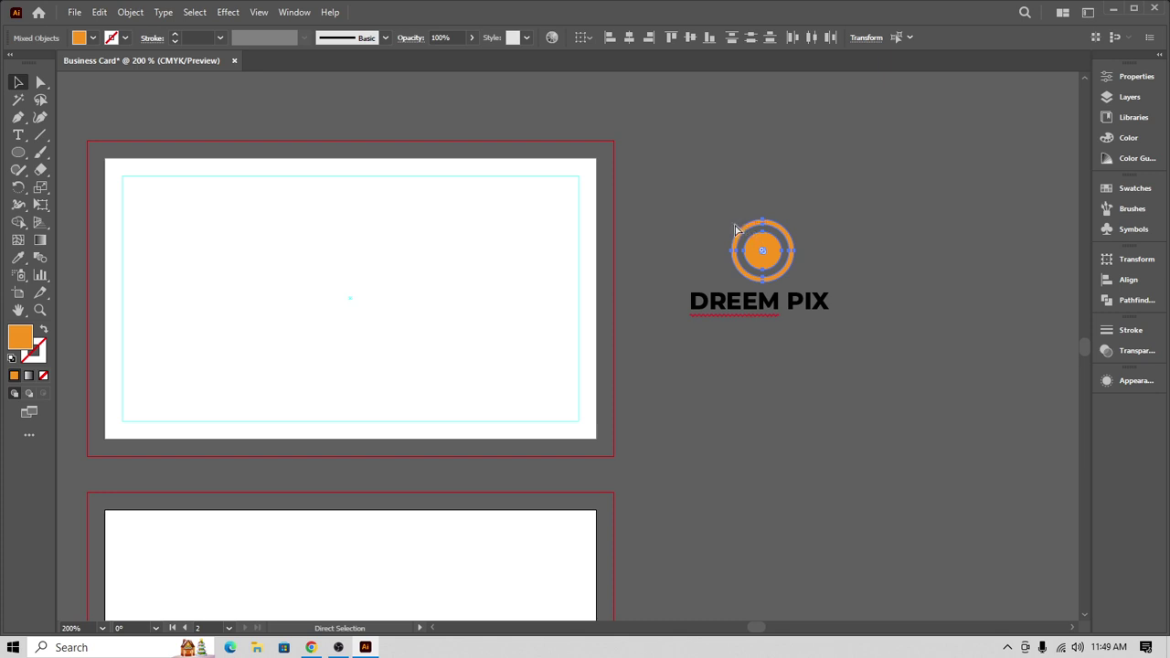
key(ctrl+g)
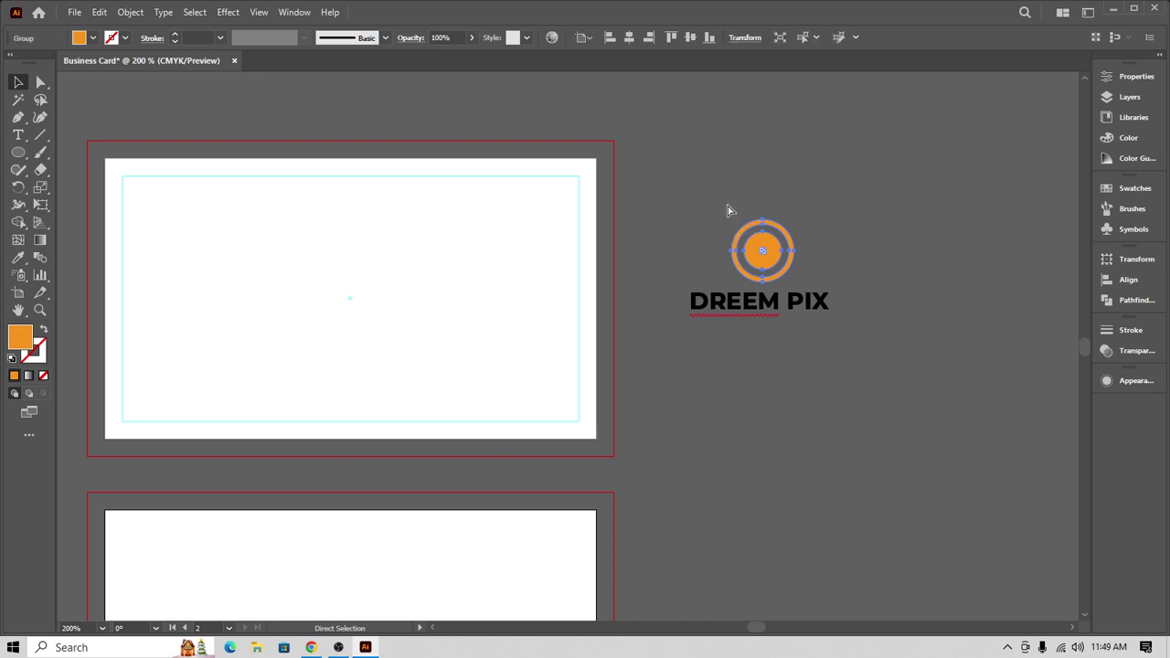
- Draw an orange rectangle covering the upper artboard out to its bleed edges
key(space)
drag(849, 228, 985, 252)
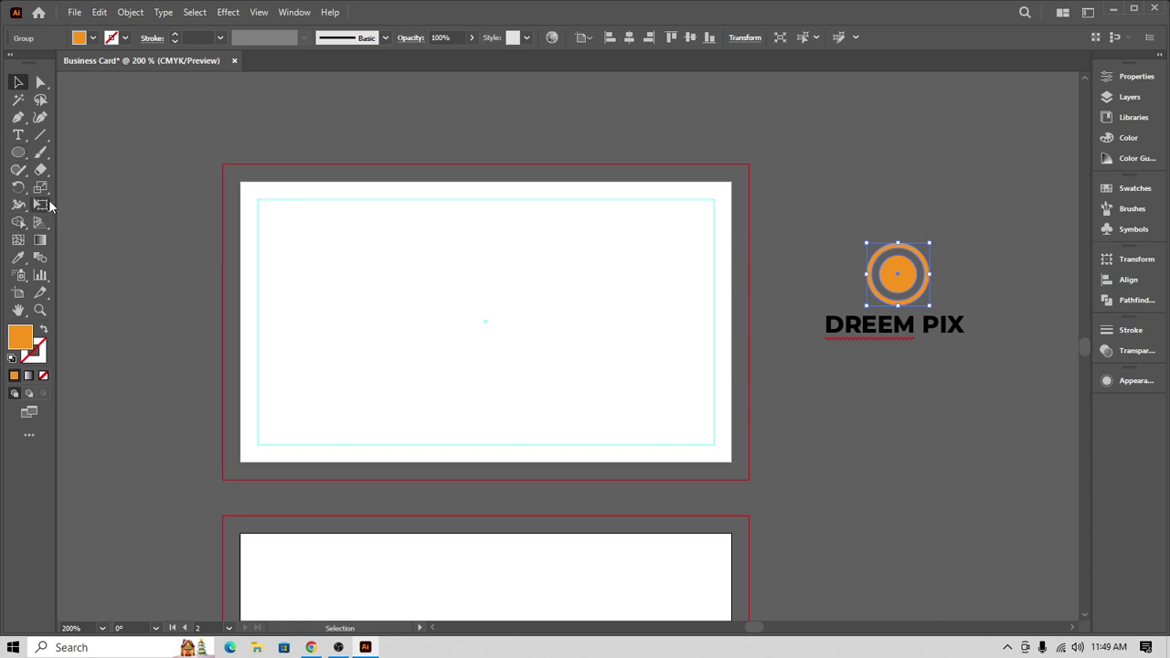
drag(18, 153, 75, 152)
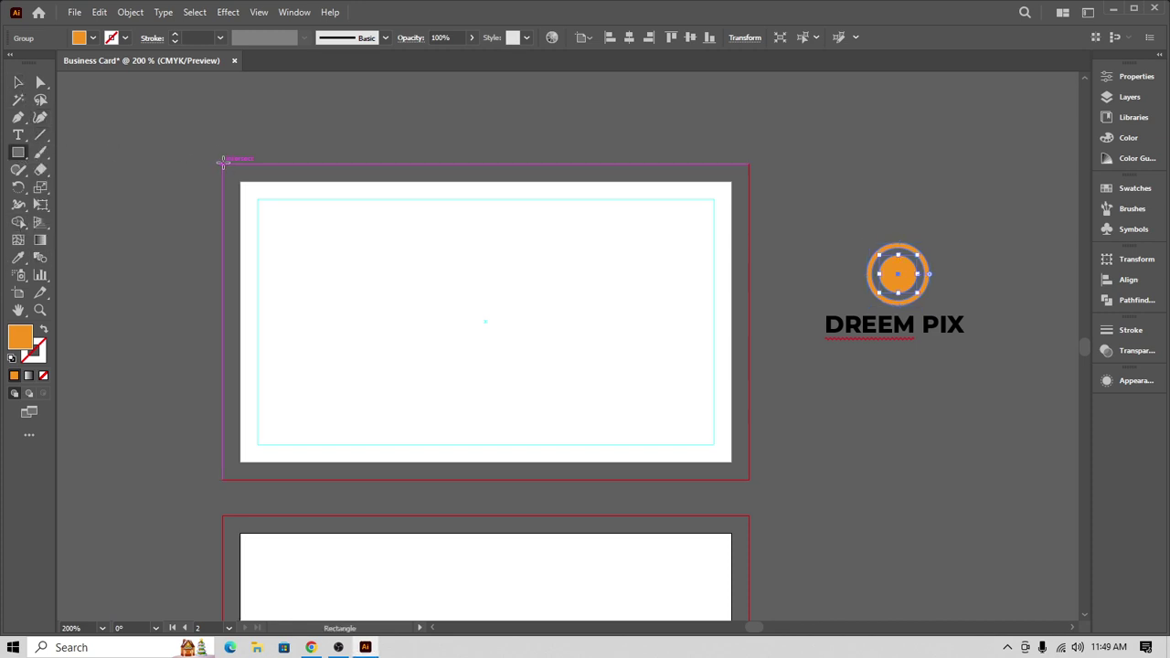
mouse_move(225, 164)
mouse_down()
mouse_move(779, 466)
mouse_move(750, 478)
mouse_up()
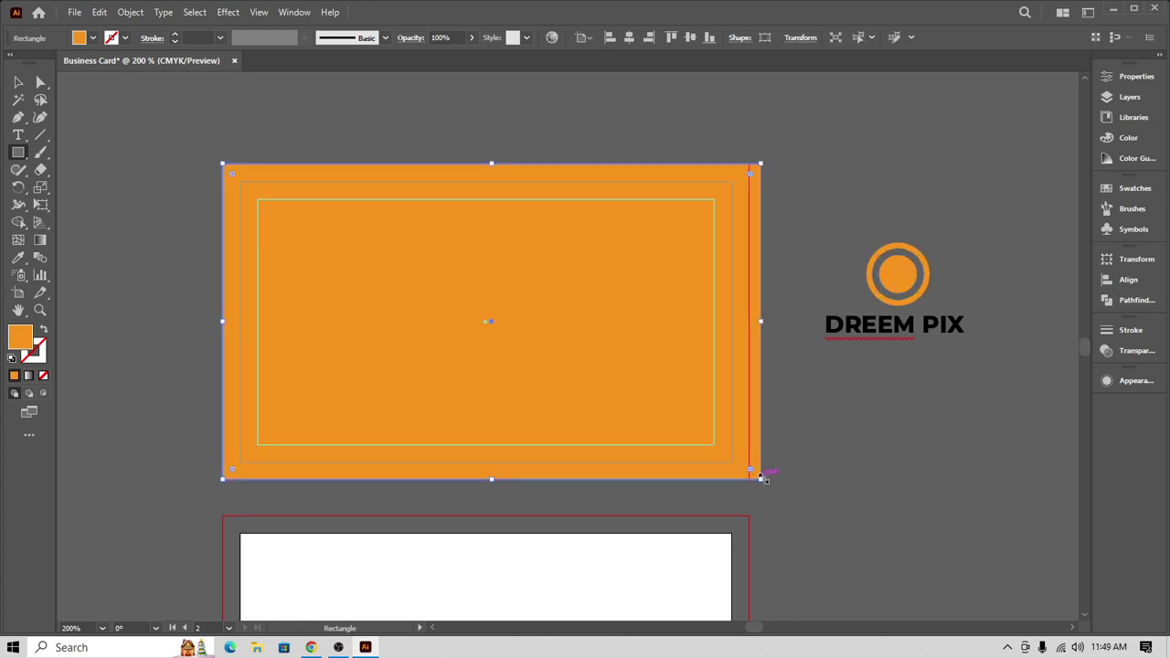
drag(760, 321, 750, 327)
click(380, 284)
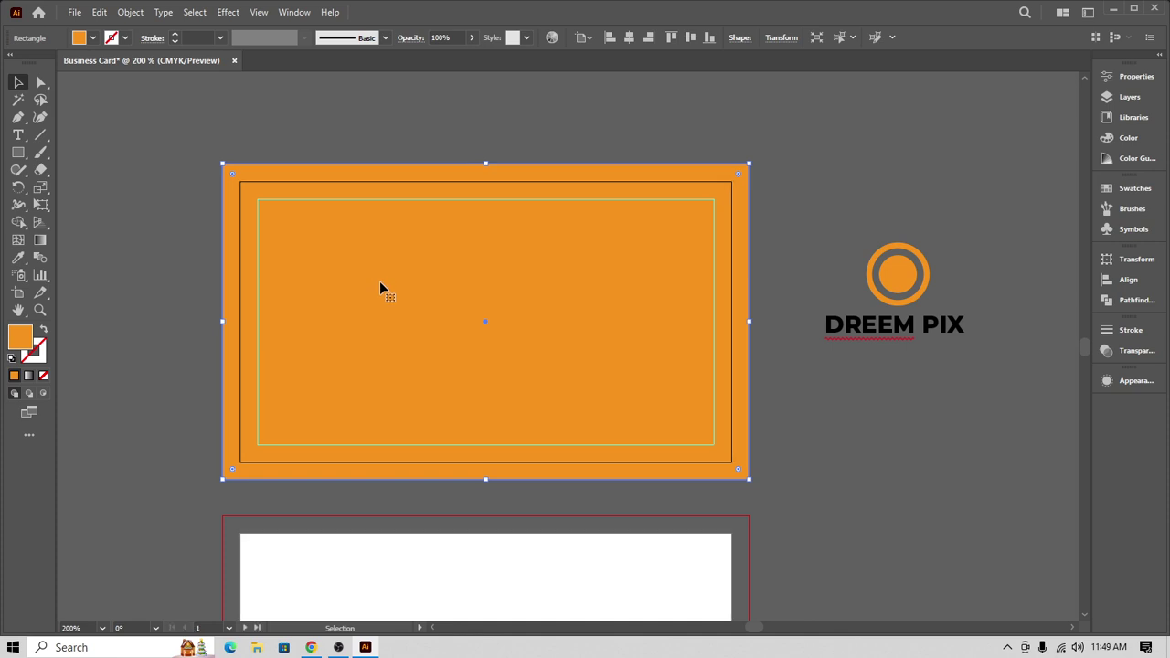
- Set the background rectangle's fill colour to #282828
double_click(22, 336)
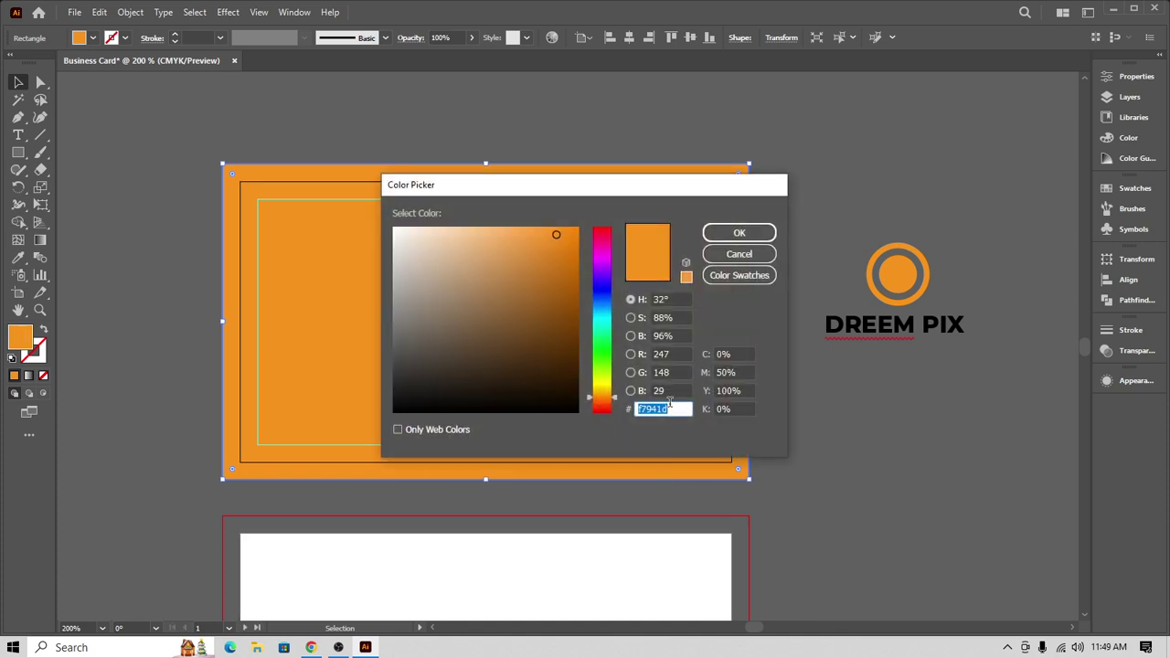
text(282828)
click(739, 233)
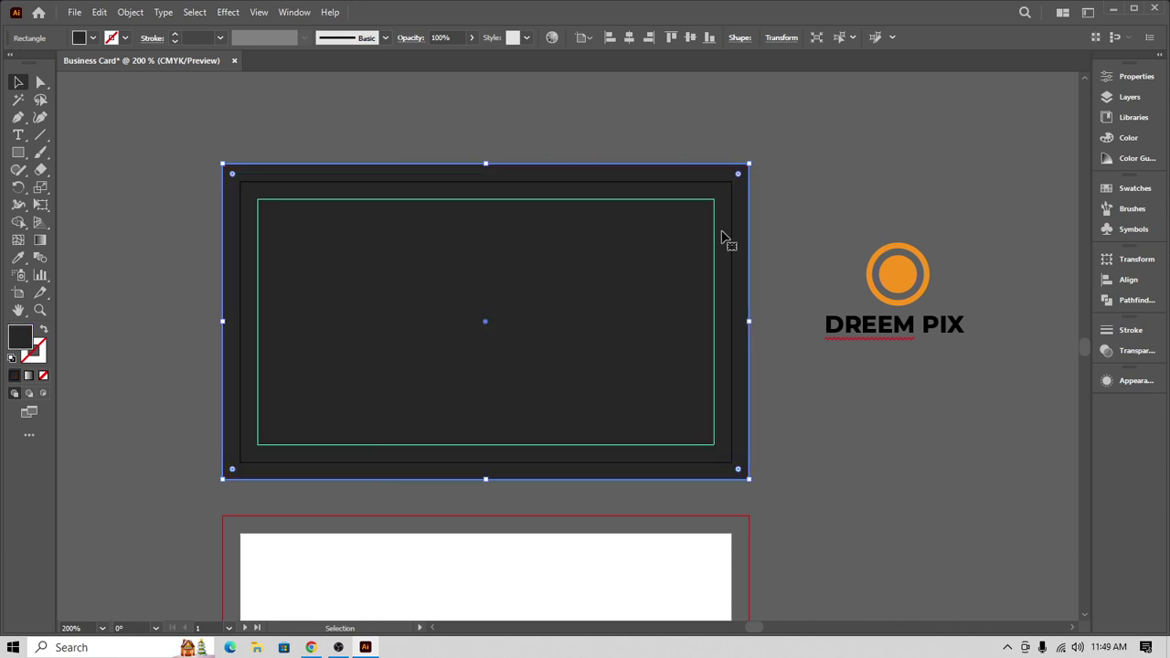
click(159, 112)
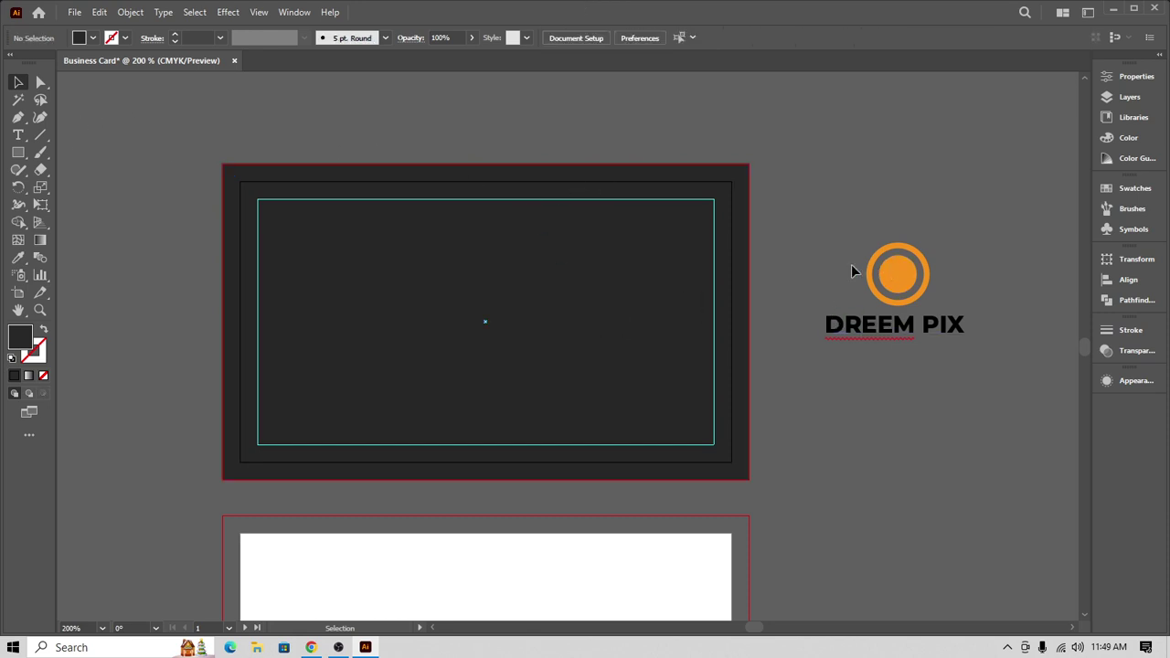
- Change the background rectangle's fill to pure black, #000000
click(668, 331)
click(92, 39)
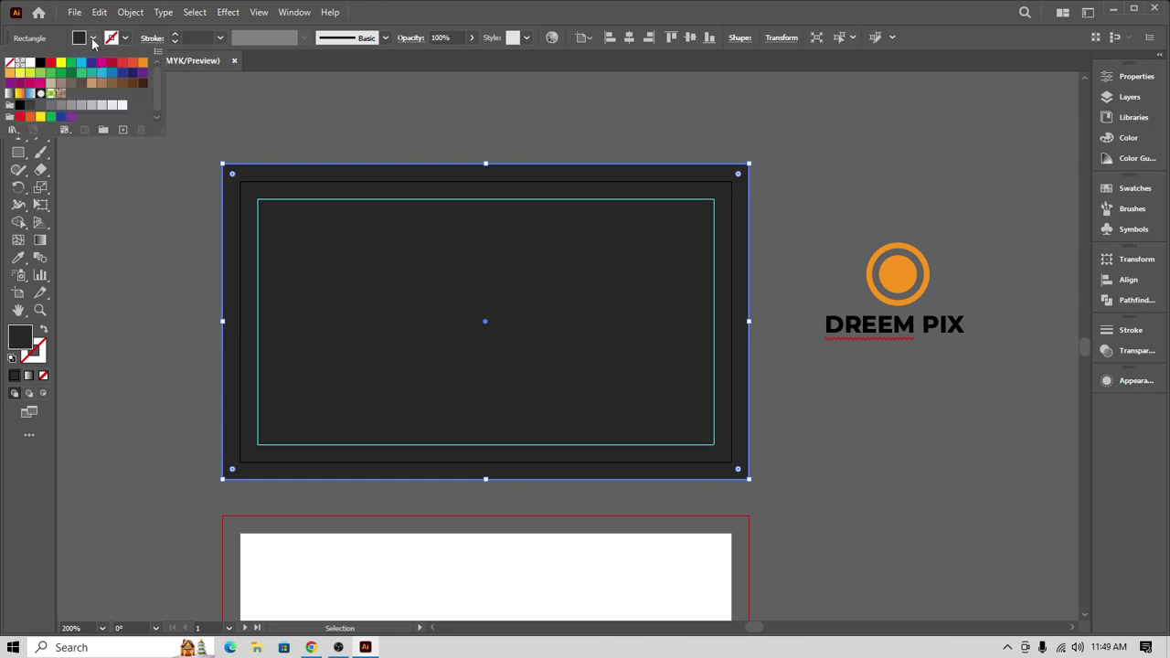
click(92, 38)
double_click(19, 346)
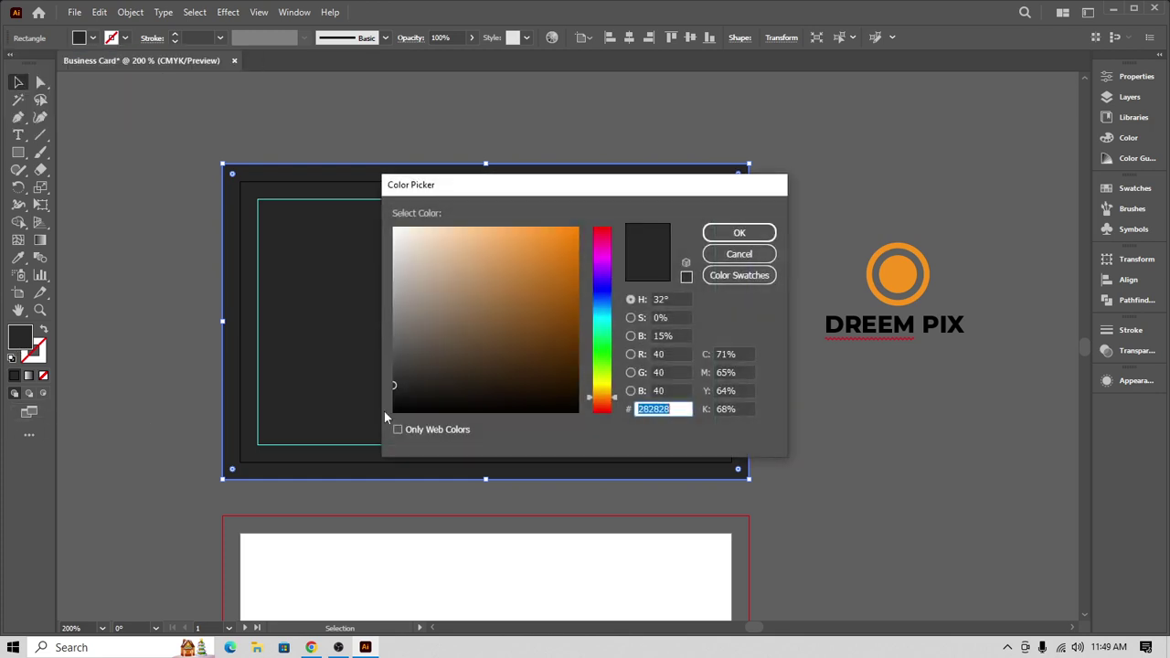
drag(393, 402, 393, 420)
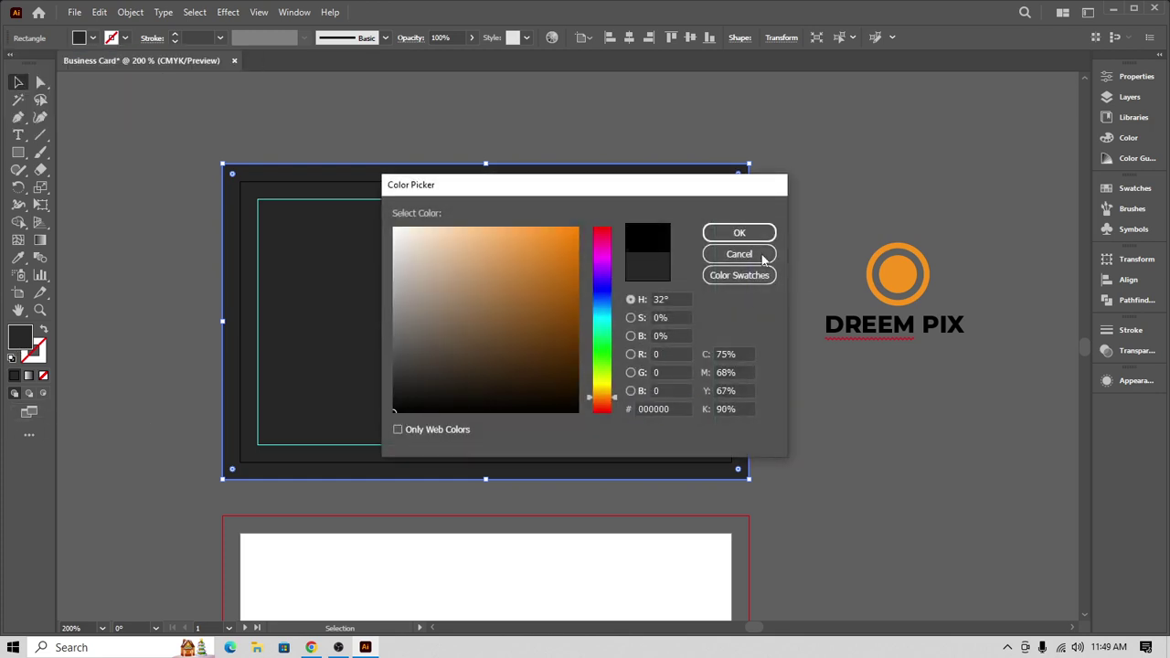
click(739, 234)
click(184, 163)
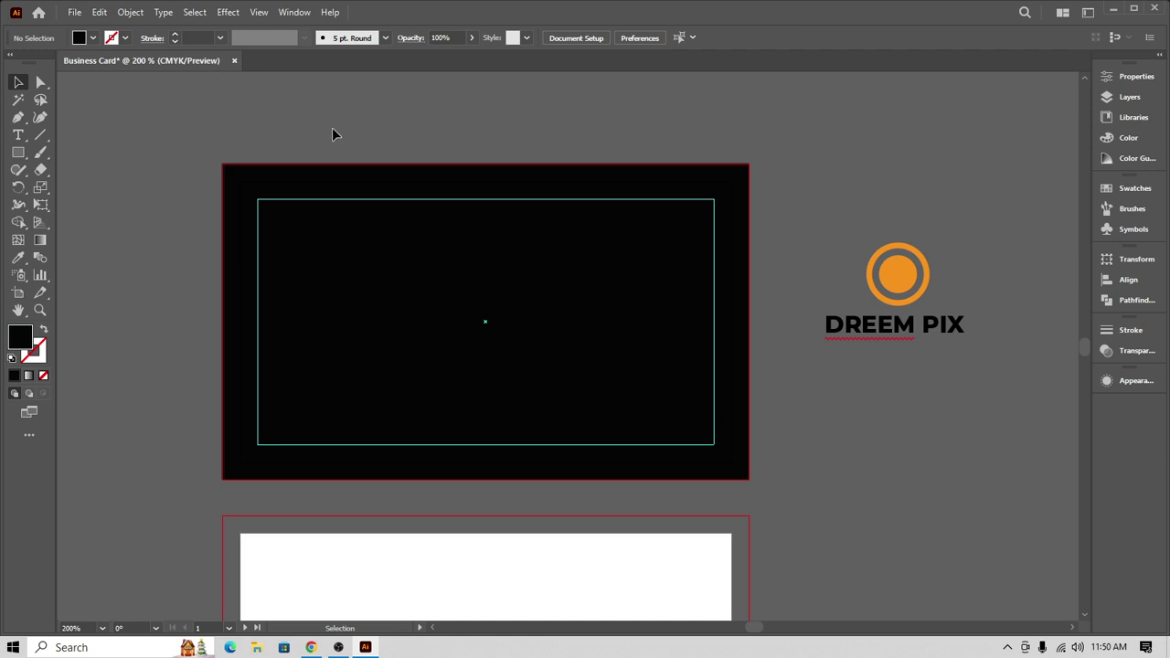
- Centre-align the ring symbol and DREEM PIX text horizontally, and enlarge the text to about 16.57 pt around its centre
drag(813, 245, 977, 370)
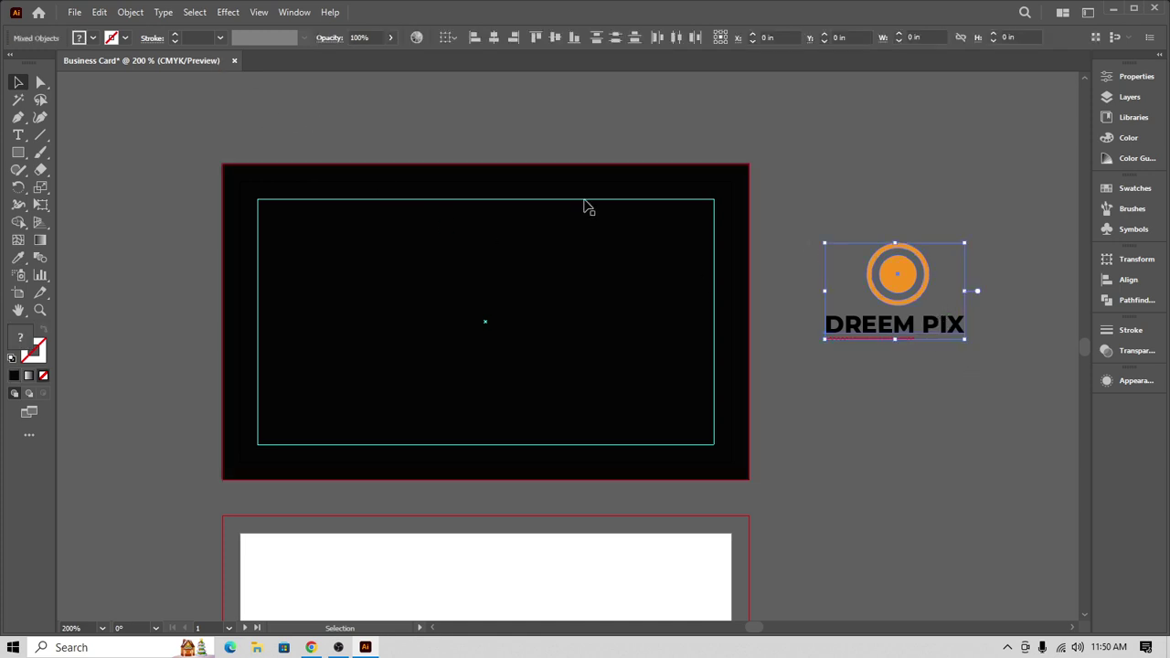
click(502, 38)
click(972, 274)
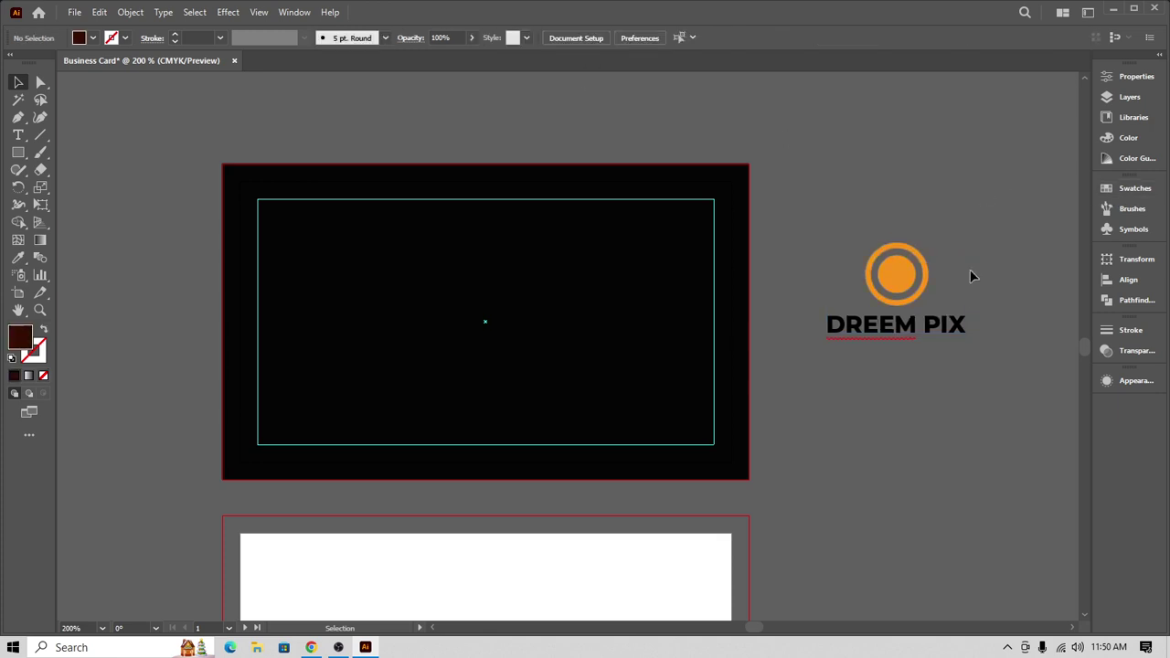
click(897, 338)
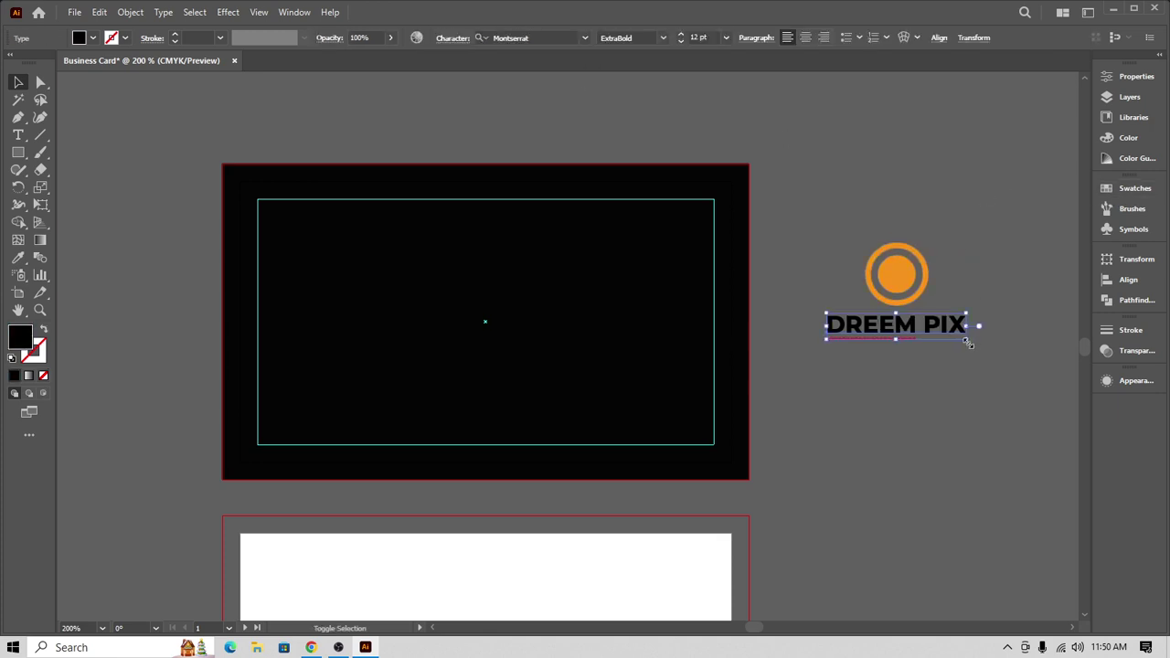
drag(971, 342, 997, 355)
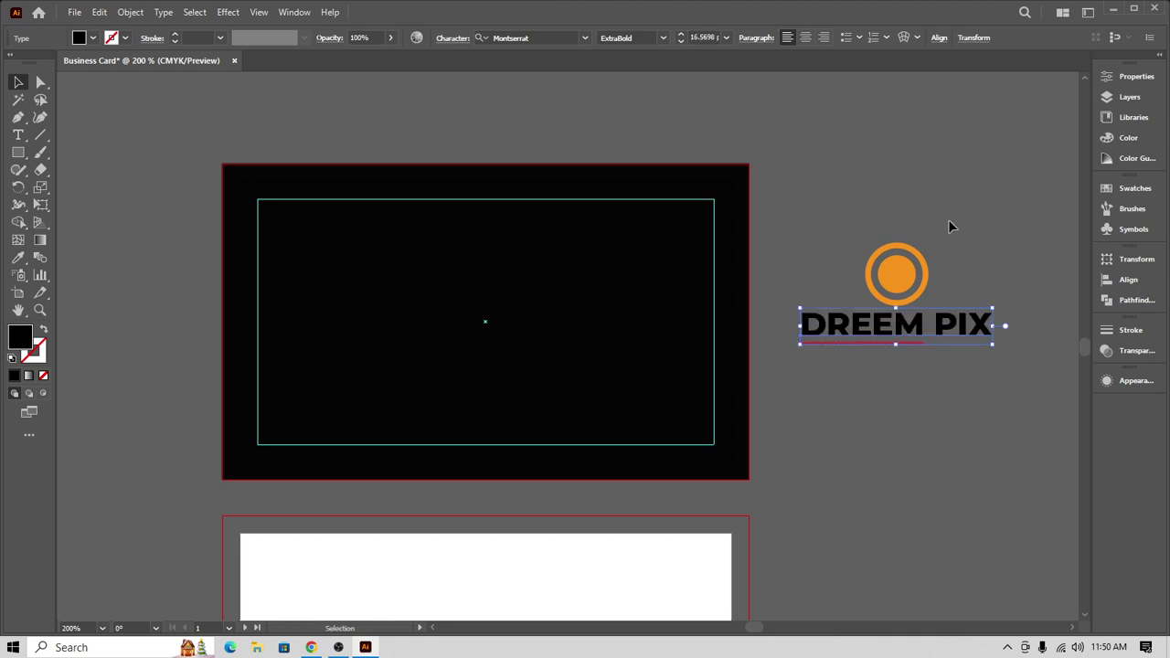
click(951, 225)
- Shift the ring symbol slightly sideways and horizontally centre it with the enlarged DREEM PIX text
click(914, 283)
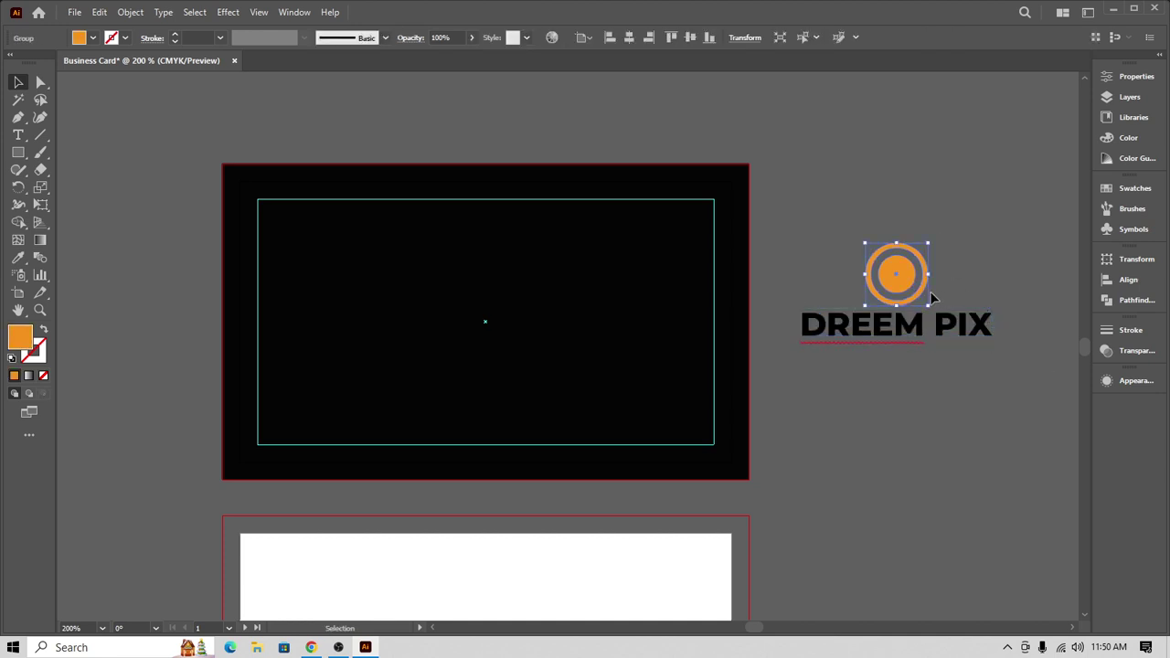
drag(912, 285, 903, 285)
drag(833, 228, 882, 299)
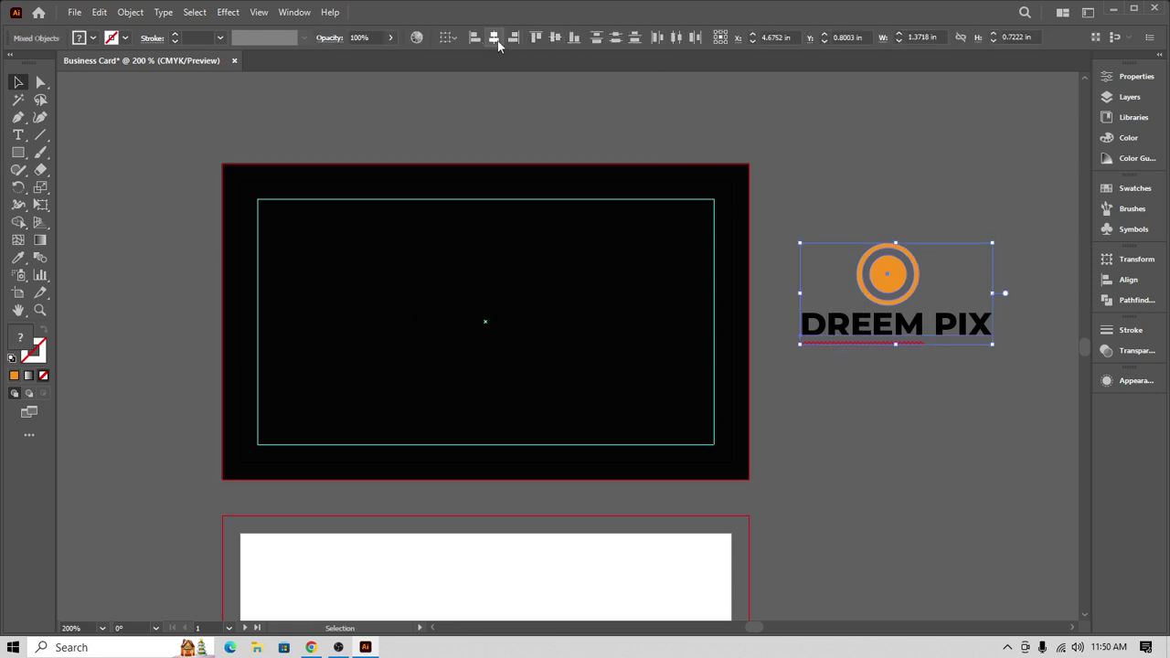
click(496, 40)
click(917, 218)
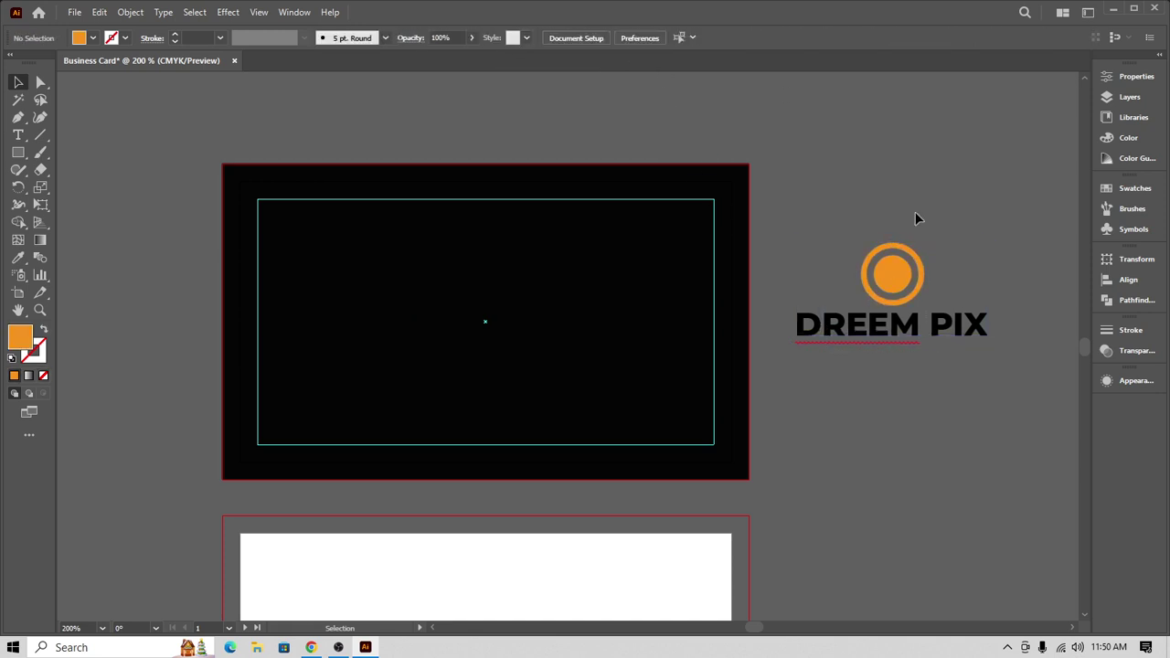
- Recolour the word DREEM in the logo text to white
click(921, 334)
double_click(921, 334)
drag(921, 333, 745, 337)
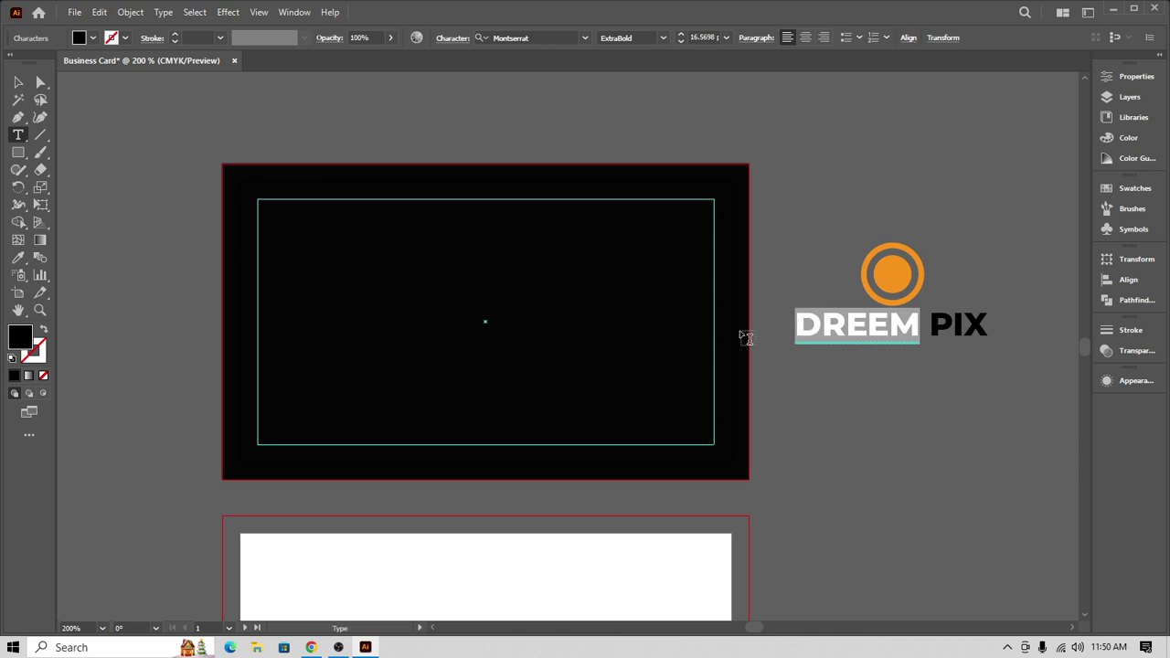
click(93, 38)
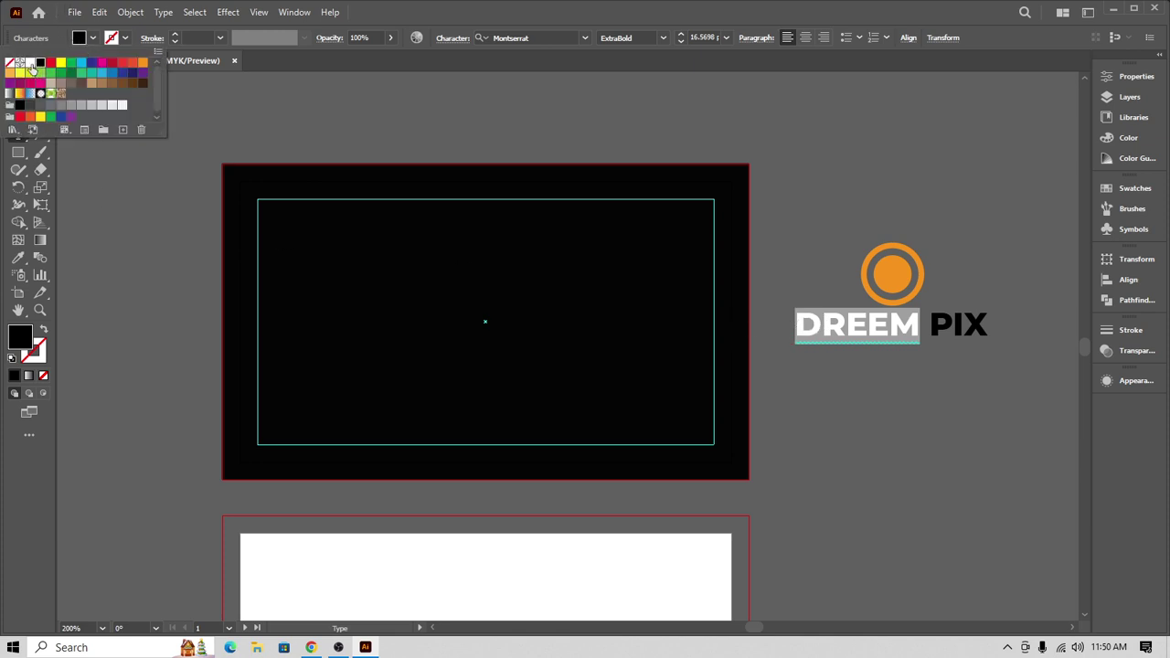
click(30, 64)
click(391, 104)
key(Escape)
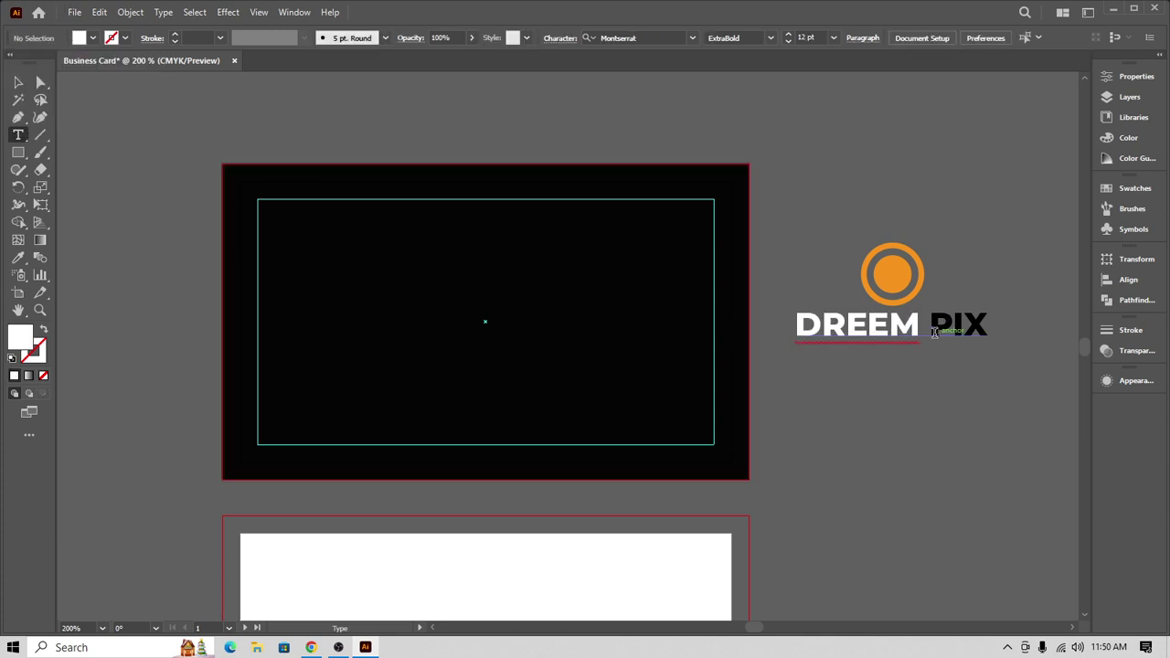
- Recolour the word PIX in the logo text to white
click(933, 324)
drag(932, 326, 1034, 332)
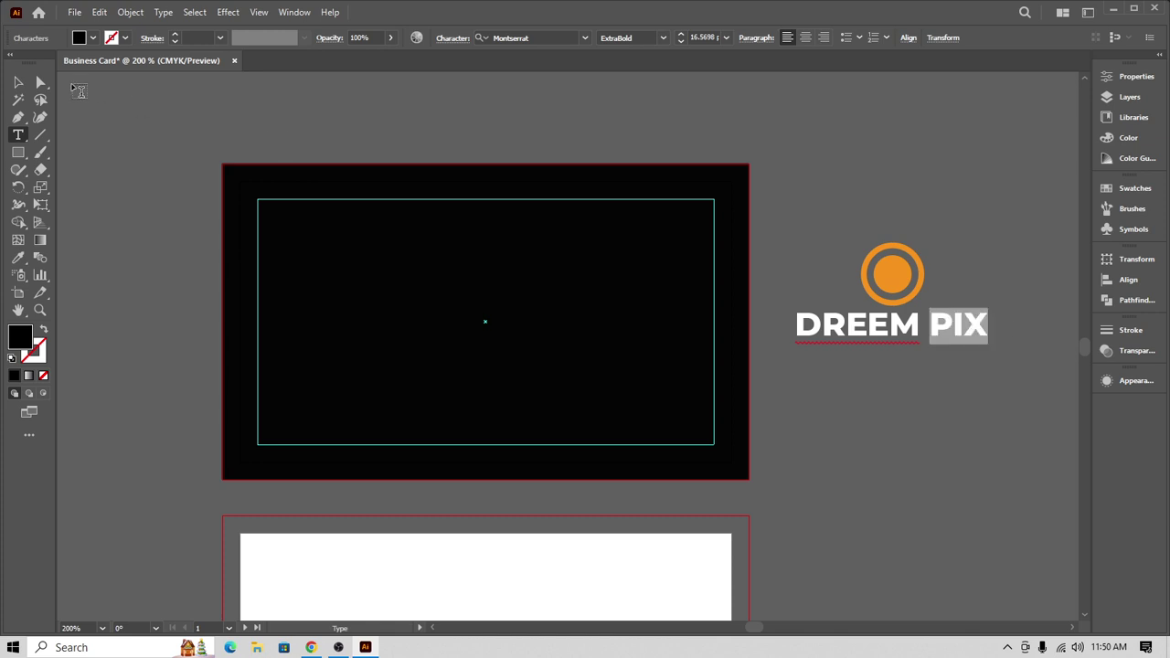
click(93, 40)
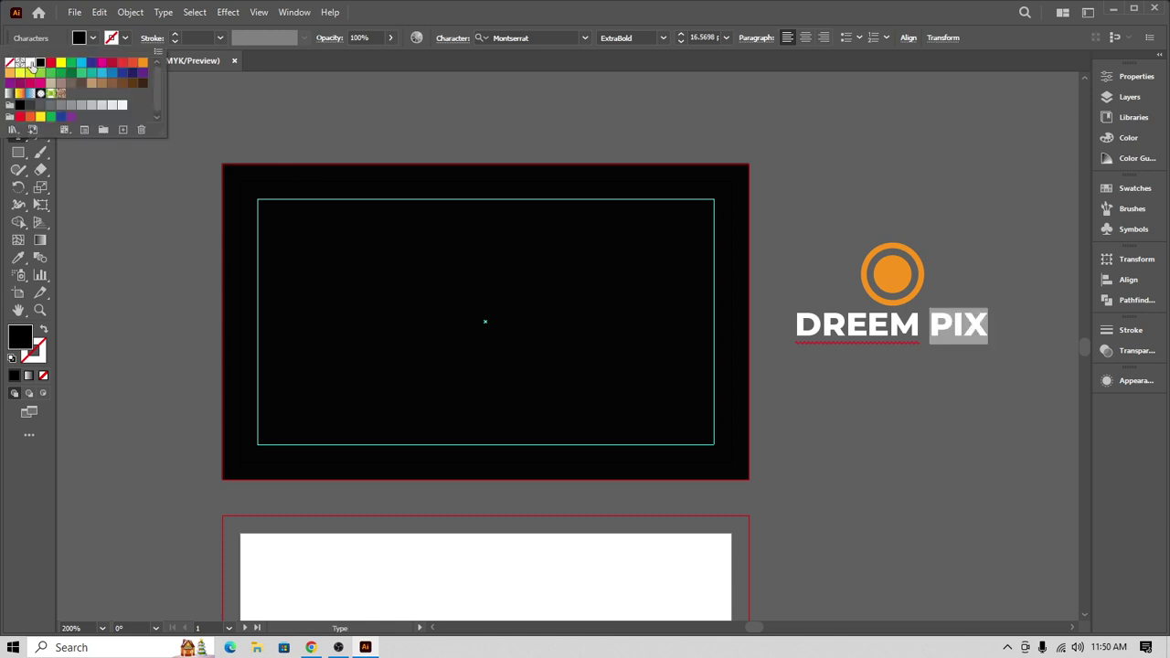
click(29, 62)
click(776, 164)
ctrl+click(779, 161)
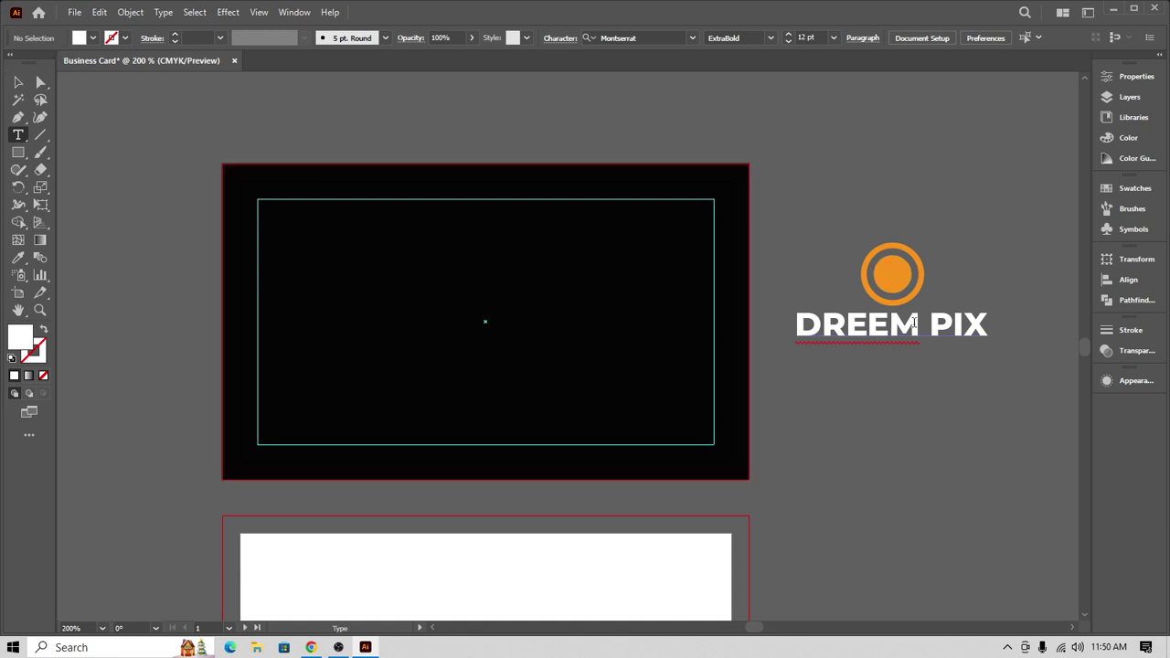
- Sample the symbol's orange with the Eyedropper to recolour the word PIX
click(931, 326)
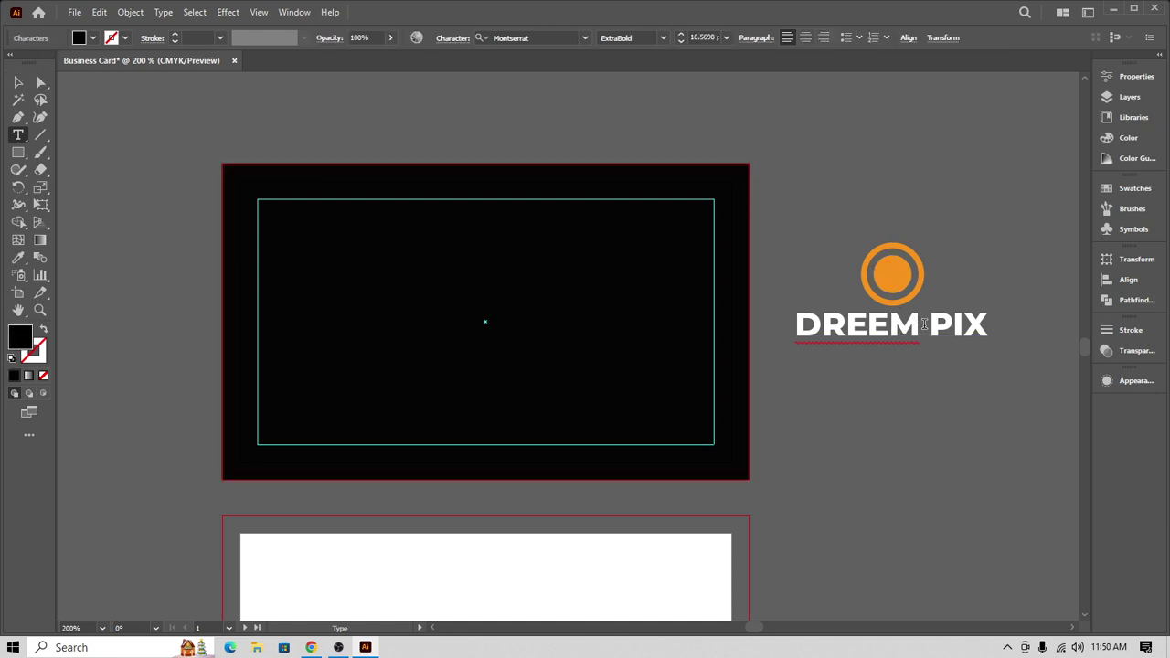
drag(926, 324, 991, 328)
click(17, 258)
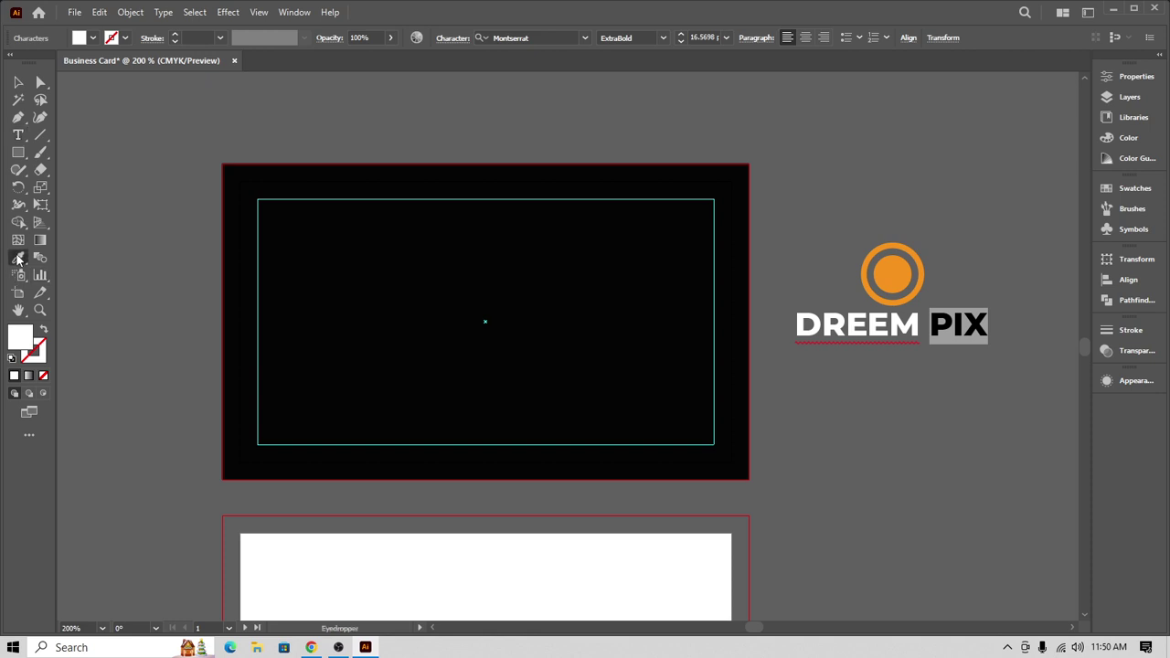
click(885, 272)
click(26, 84)
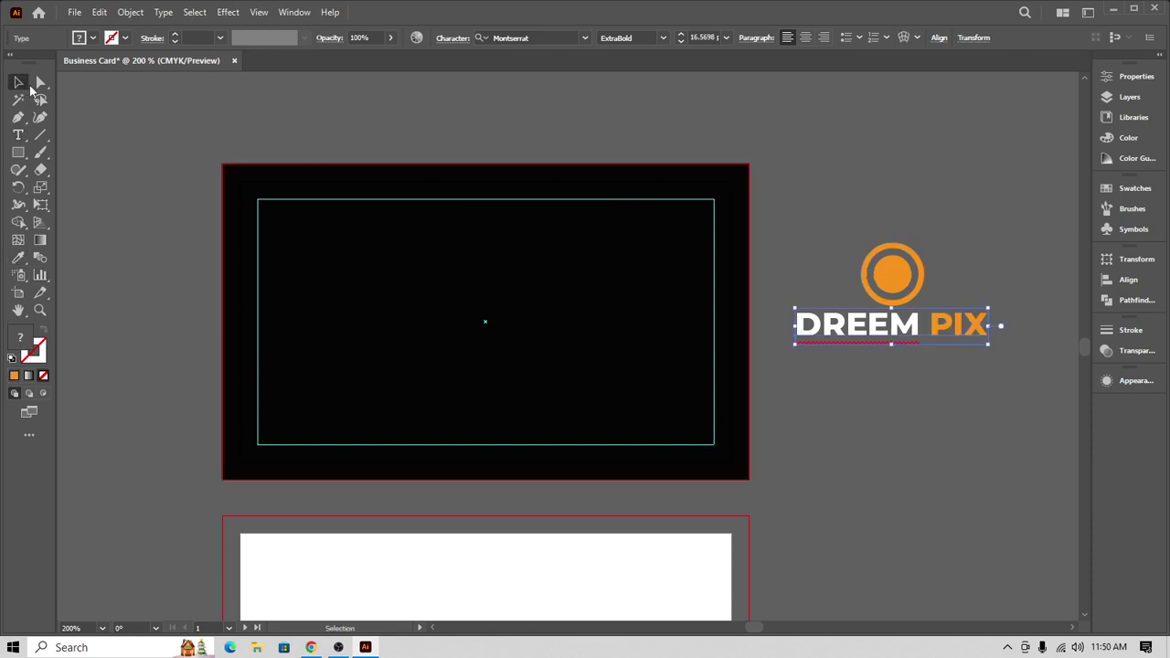
click(487, 120)
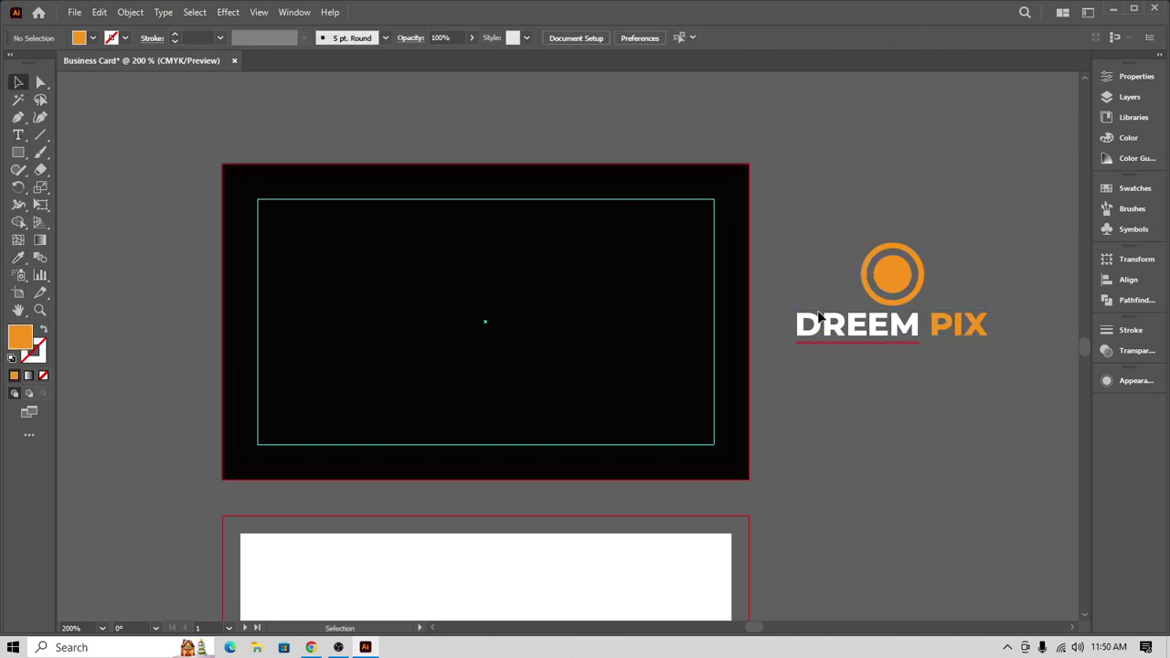
- Delete one E from DREEM so the logo text reads DREM PIX
drag(873, 337, 882, 331)
double_click(885, 326)
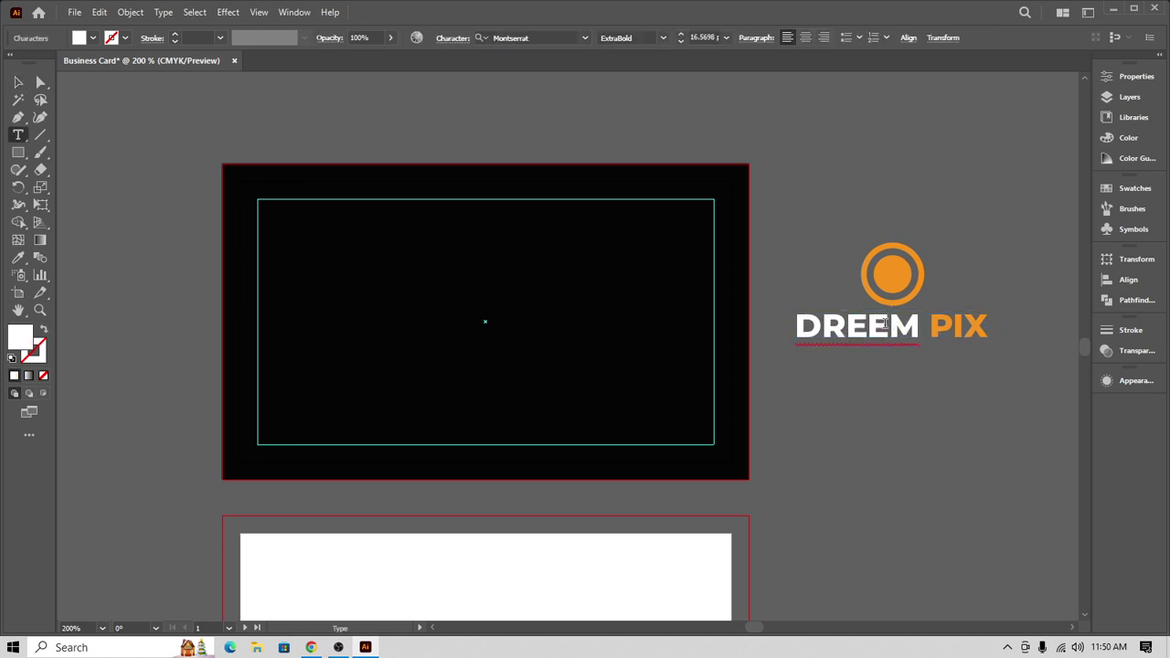
key(BackSpace)
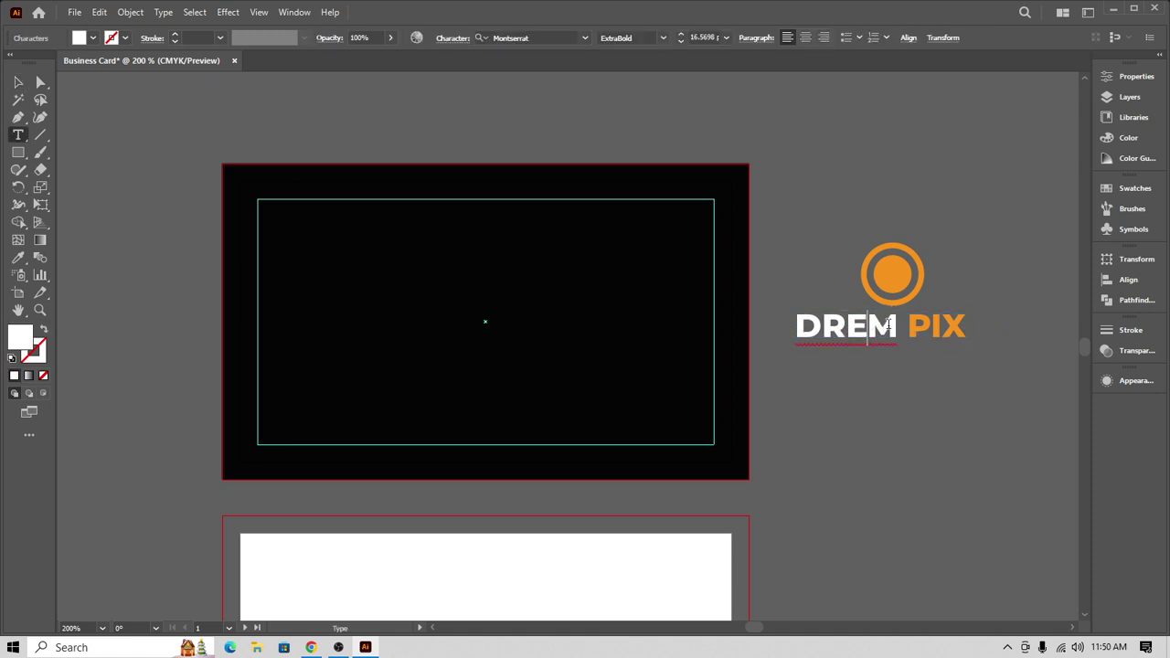
click(14, 84)
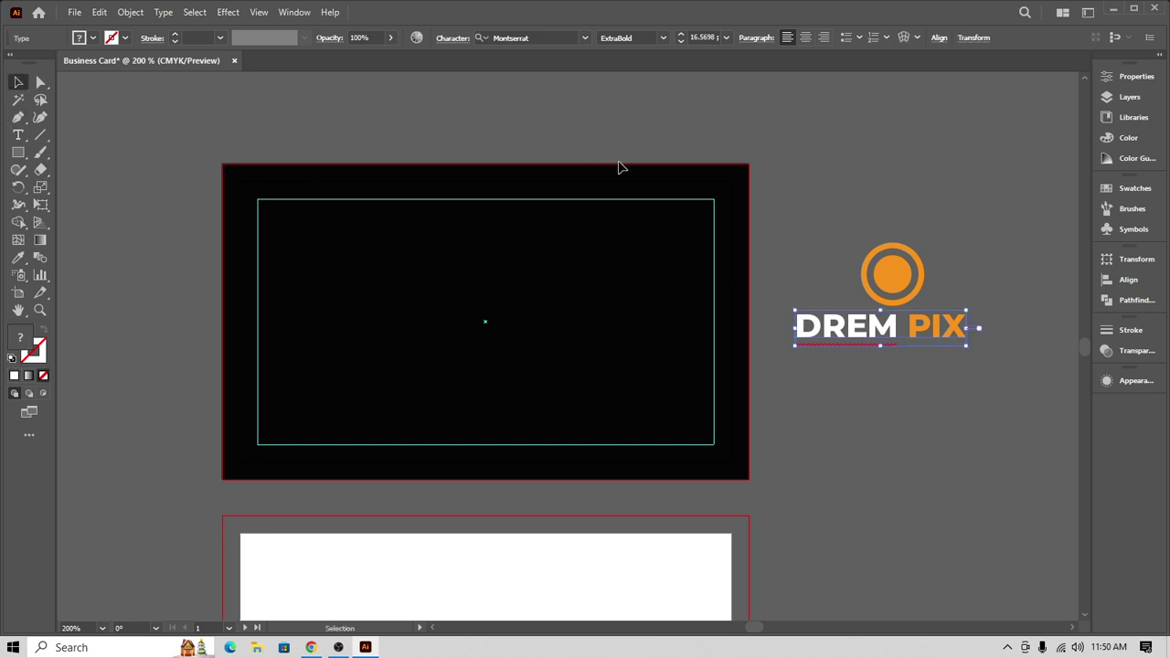
- Reinsert the capital E so the logo text reads DREEM PIX
double_click(876, 333)
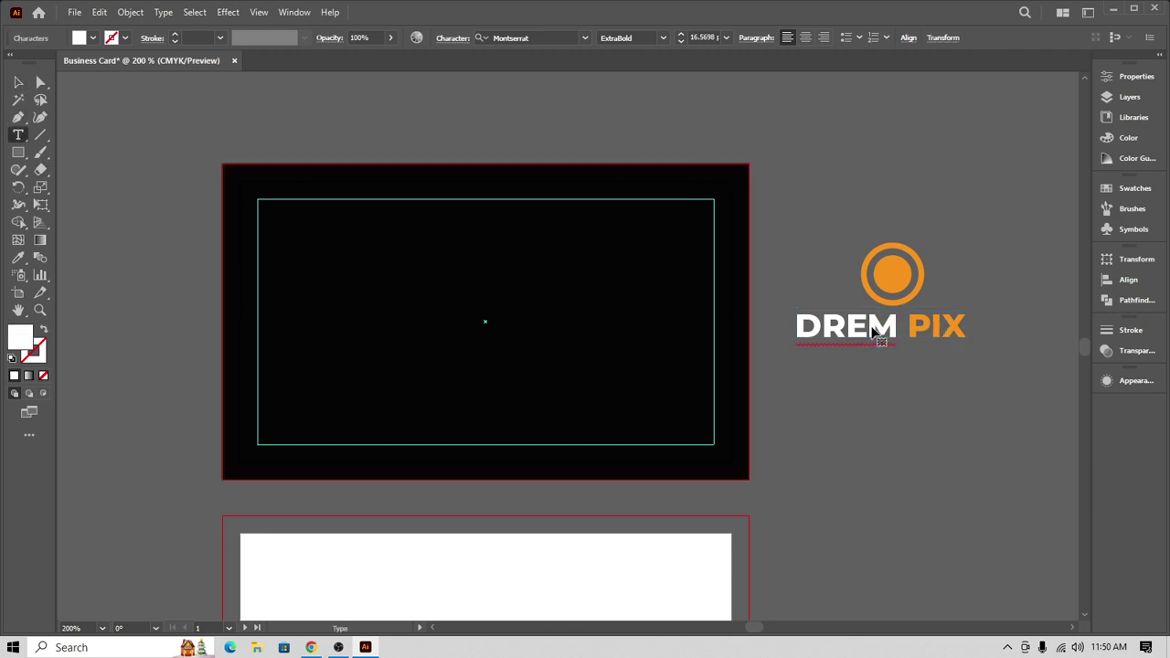
click(867, 326)
text(e)
key(BackSpace)
text(E)
click(19, 81)
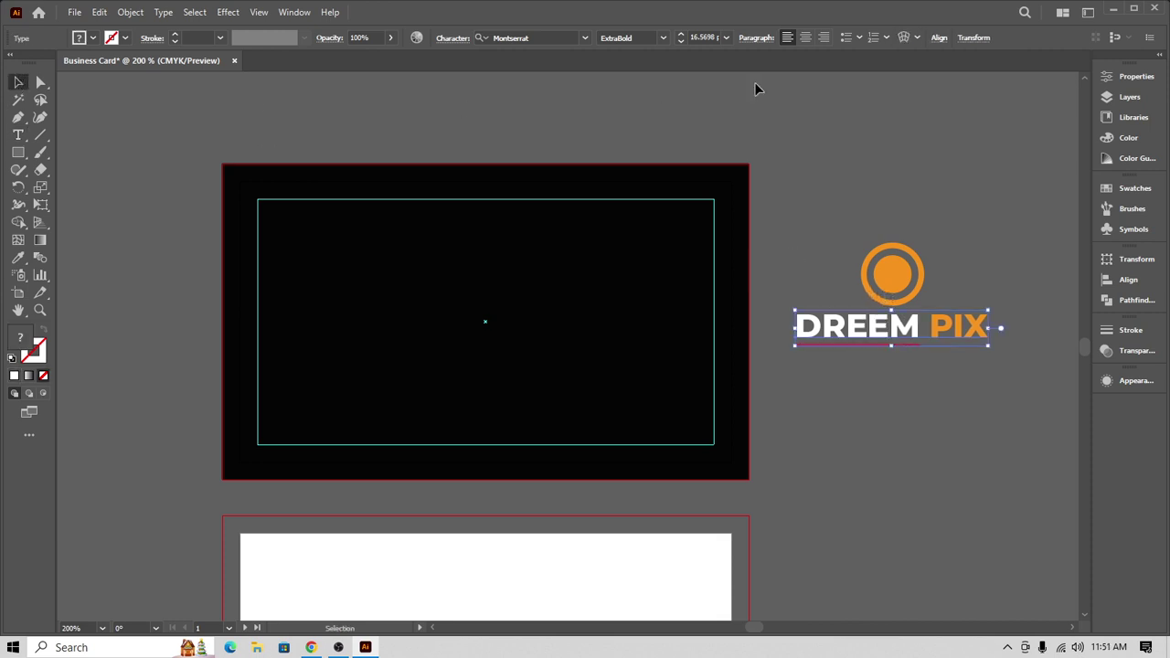
click(847, 118)
- Send the black background rectangle on the front card behind all other objects
click(925, 329)
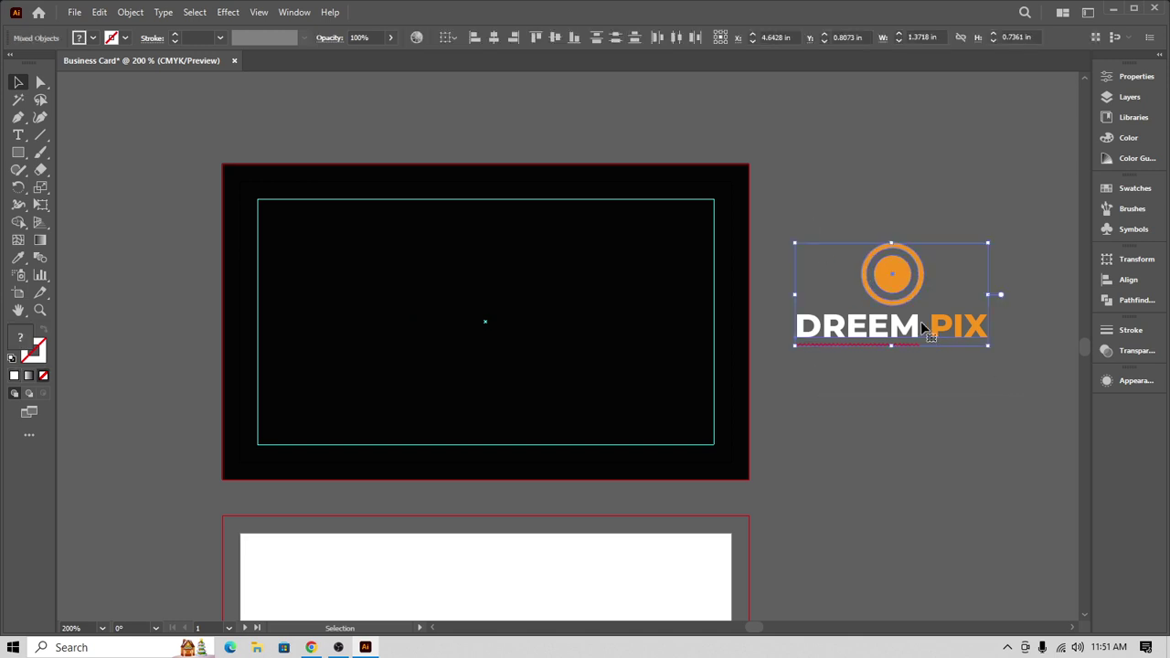
click(460, 332)
right_click(456, 313)
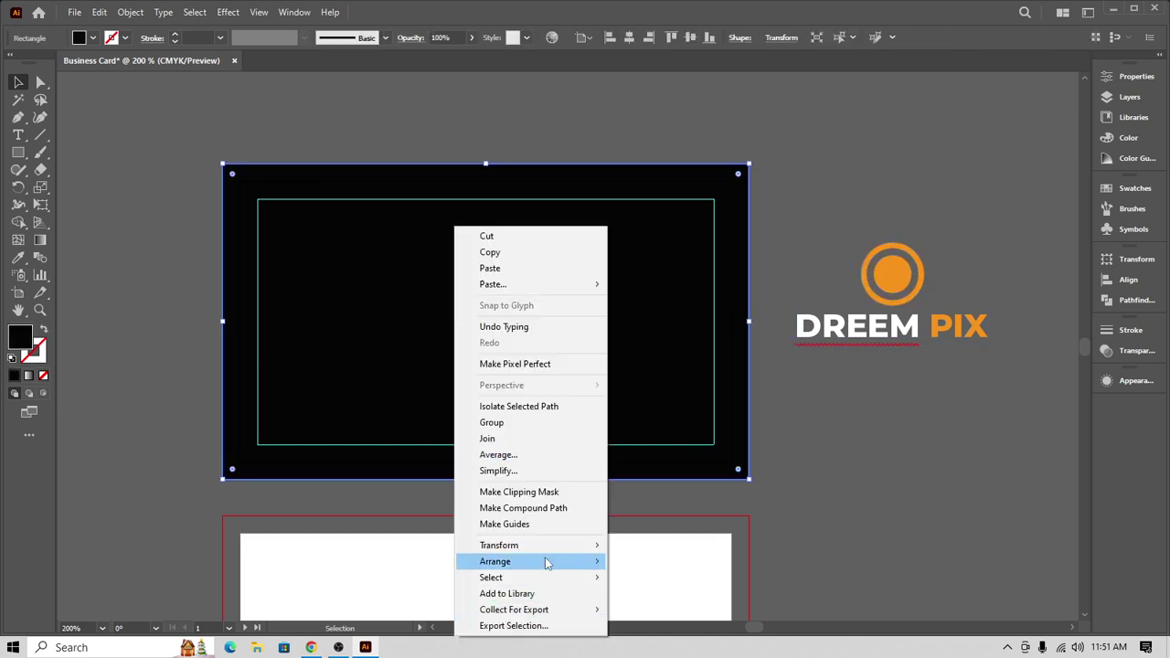
mouse_move(548, 562)
click(695, 609)
click(832, 172)
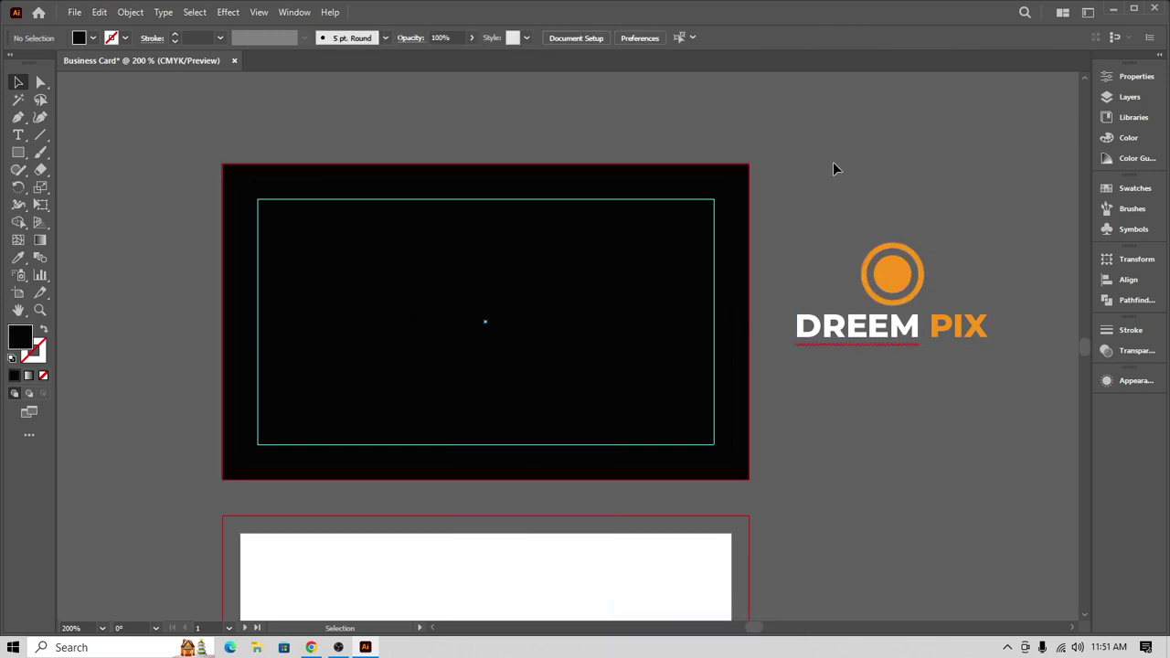
click(446, 286)
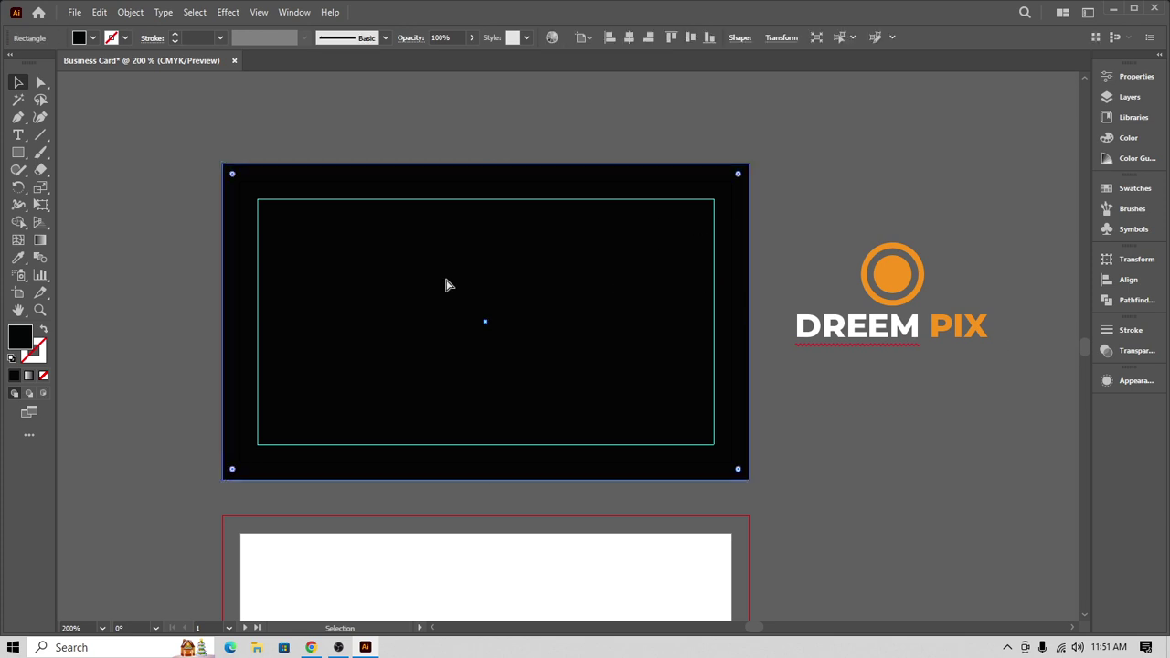
click(839, 186)
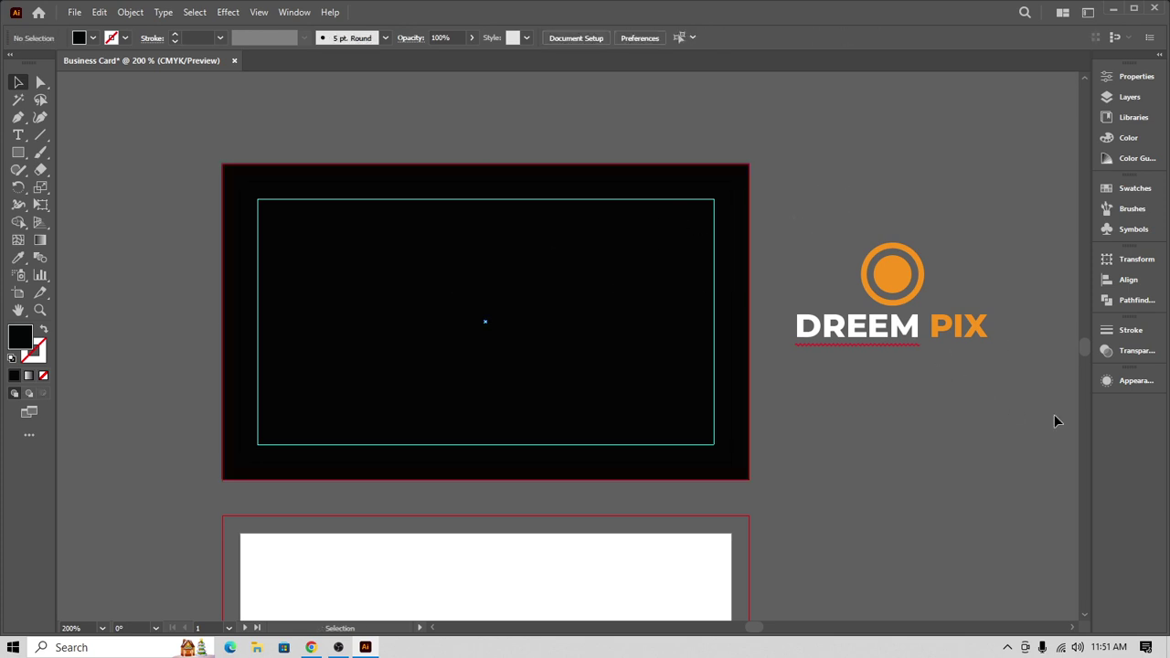
click(910, 306)
click(805, 144)
click(18, 153)
drag(224, 380, 448, 468)
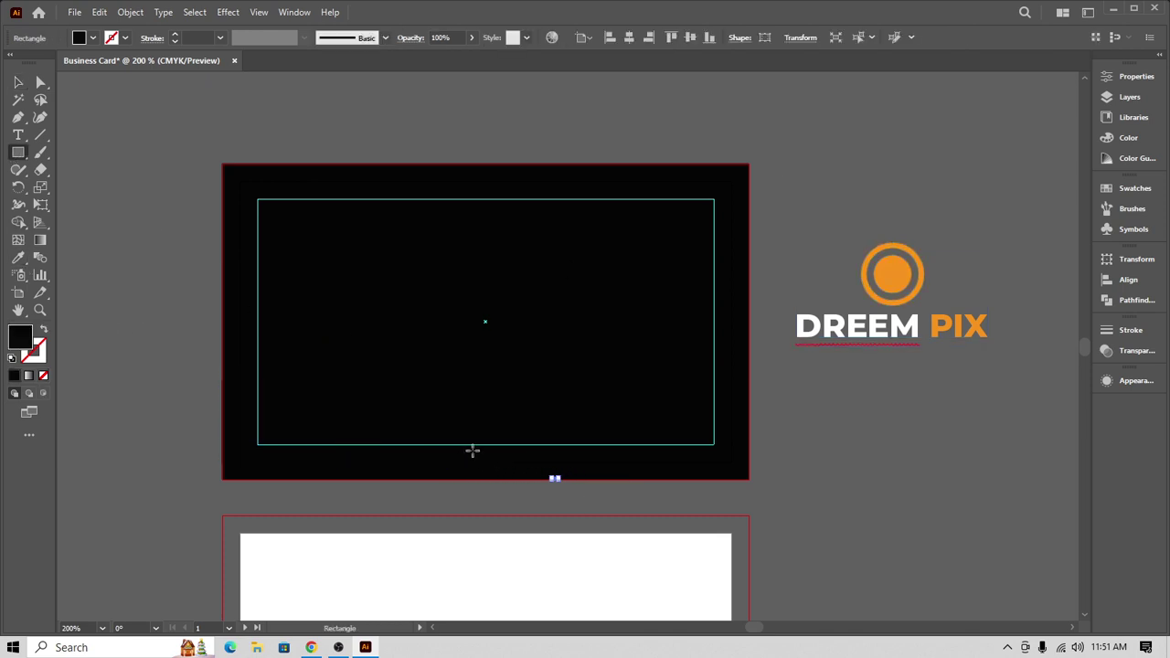
key(ctrl+z)
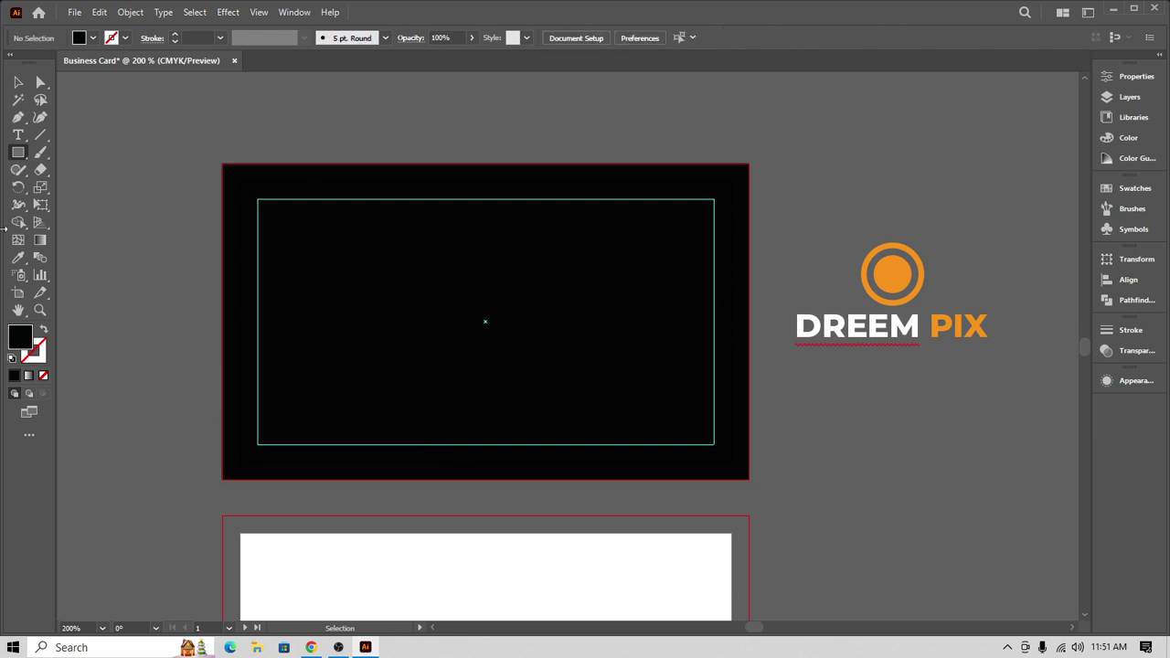
- Draw a full-bleed-width rectangle across the lower third of the front card and fill it with orange
click(18, 152)
drag(222, 379, 749, 479)
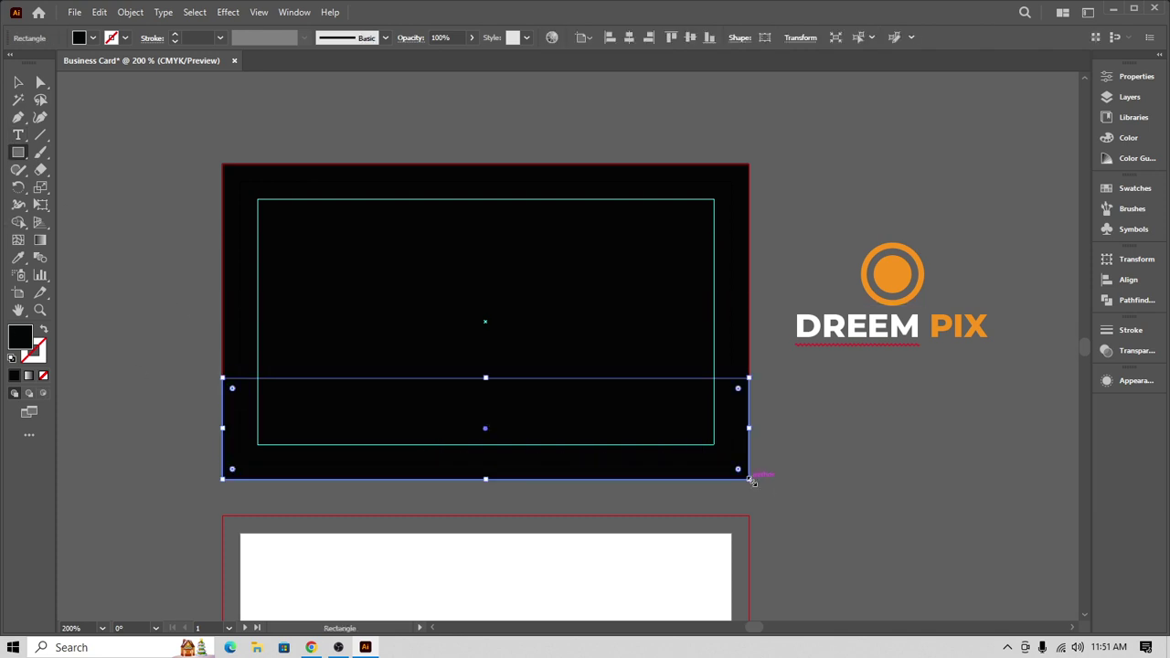
click(93, 37)
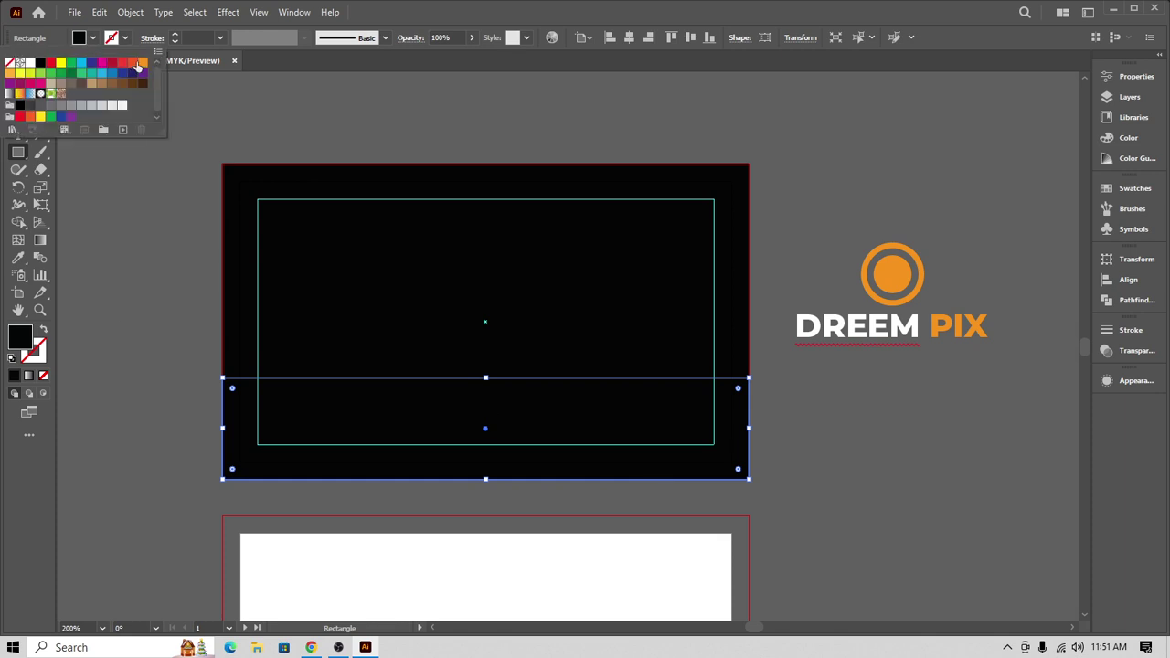
click(142, 63)
key(v)
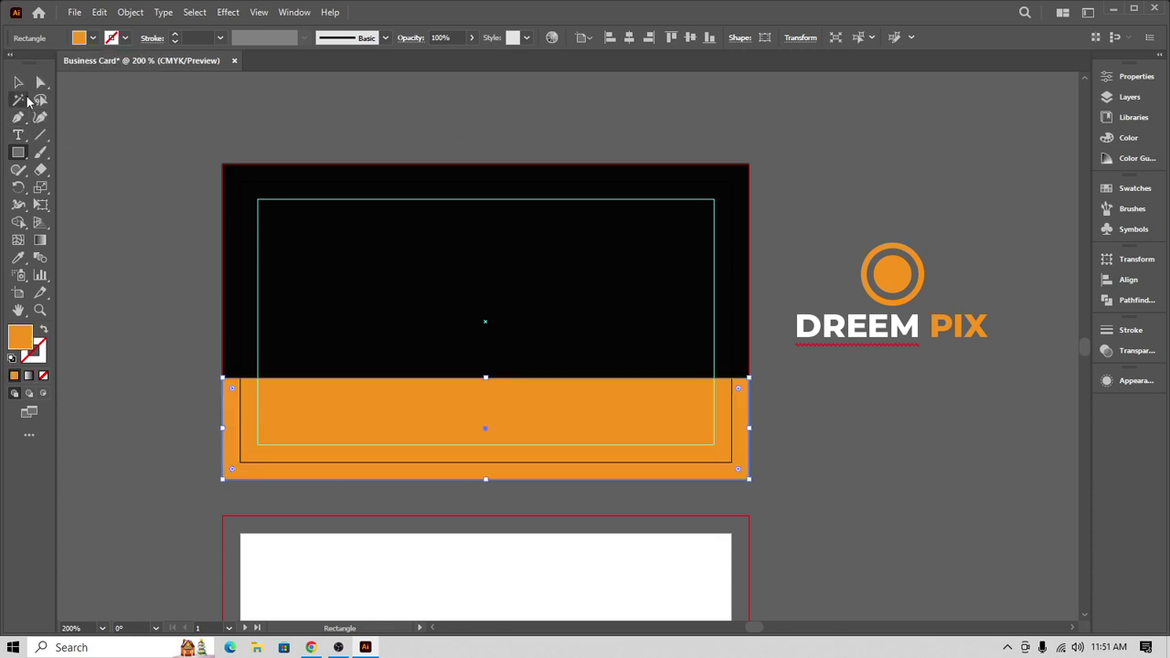
click(623, 133)
- Move the DREEM PIX logo onto the black area of the front card, above the orange band
drag(948, 368, 489, 258)
click(826, 270)
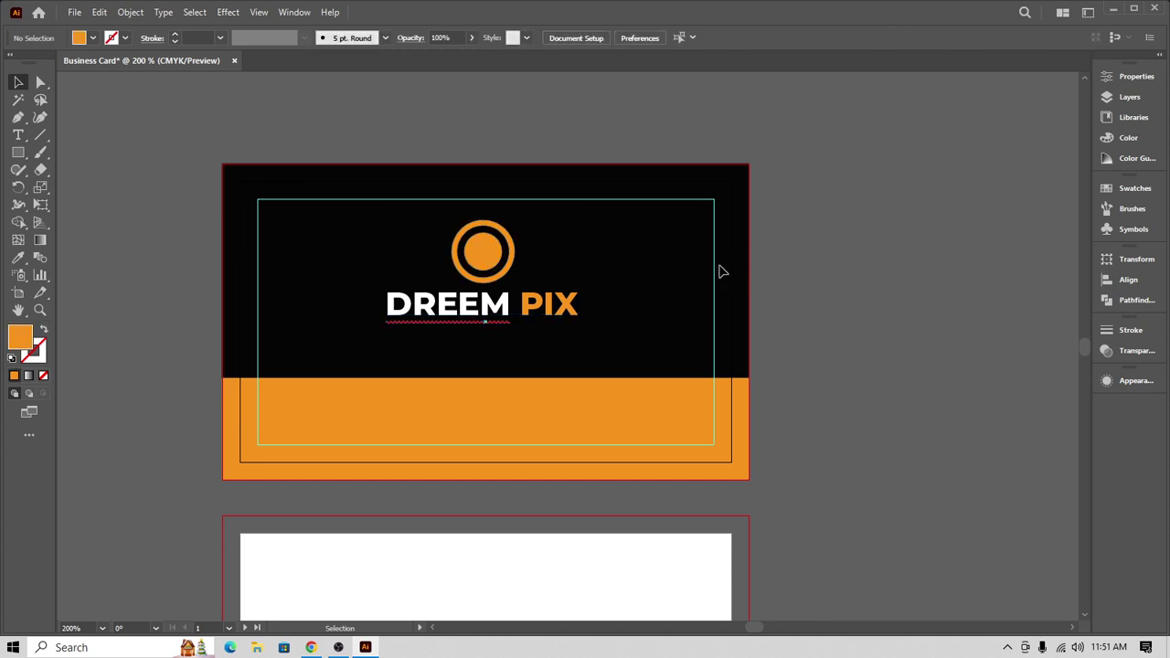
scroll(879, 406, down, 2)
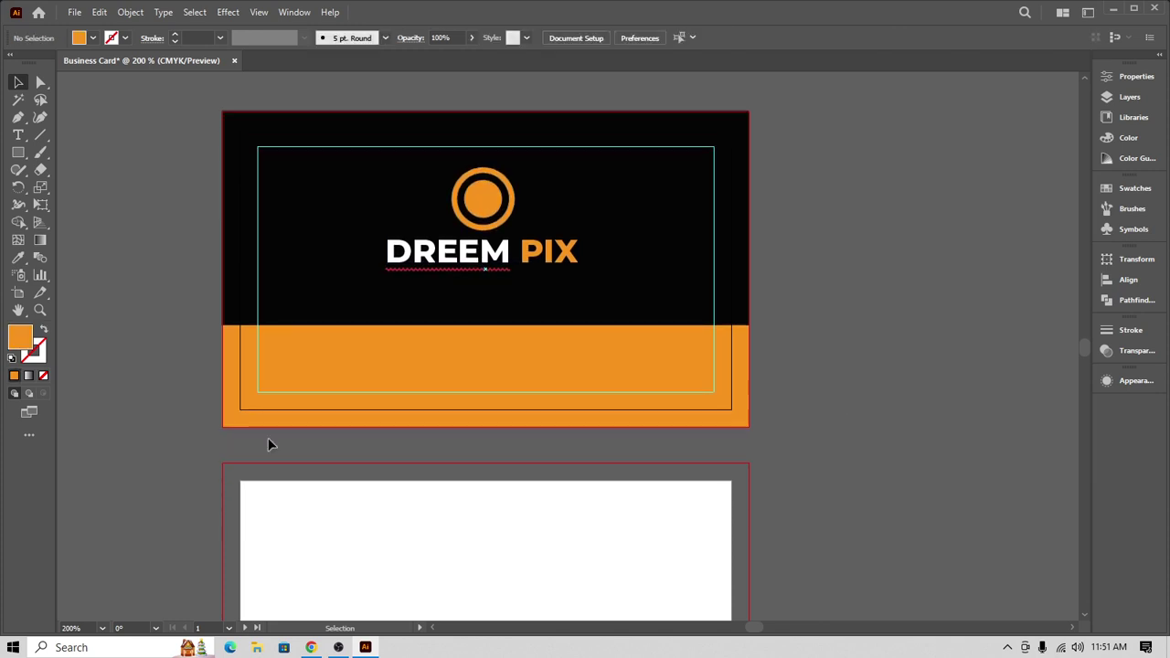
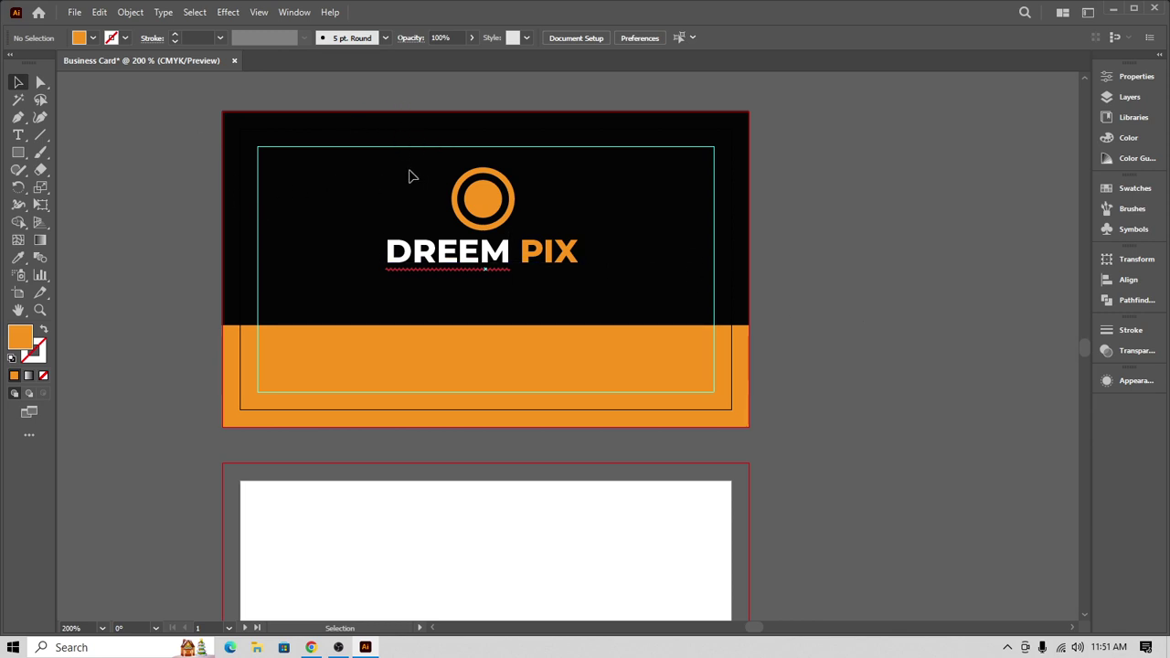
- Group the logo symbol with its text and centre the group horizontally on the front card
drag(410, 153, 622, 279)
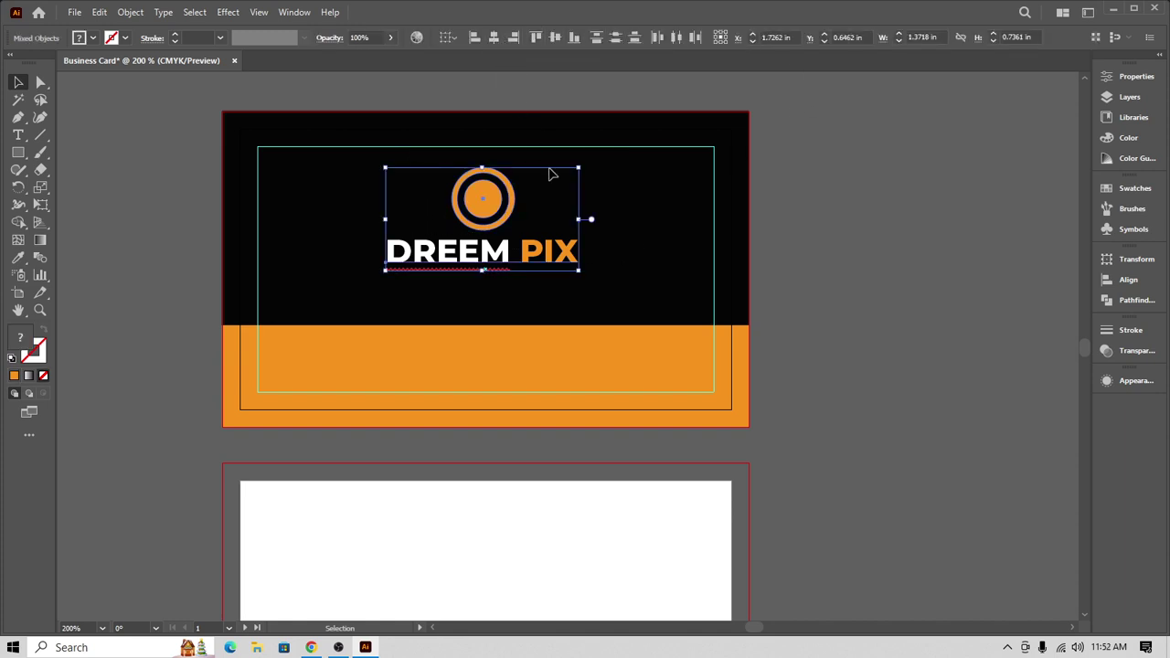
key(ctrl+g)
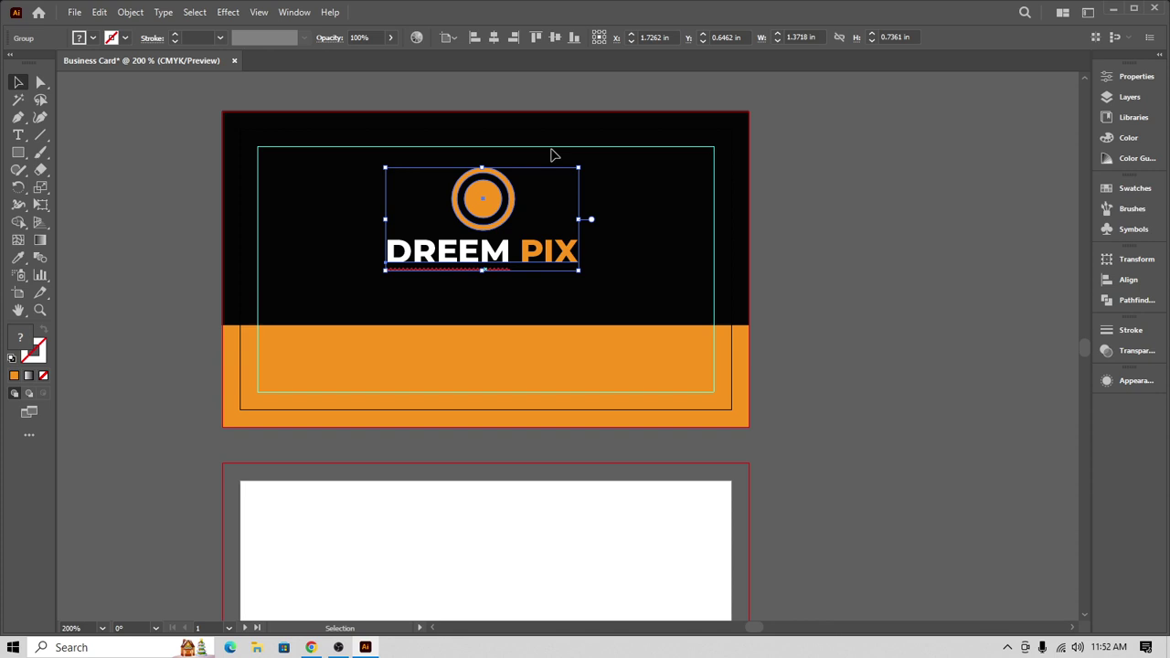
click(501, 39)
click(861, 182)
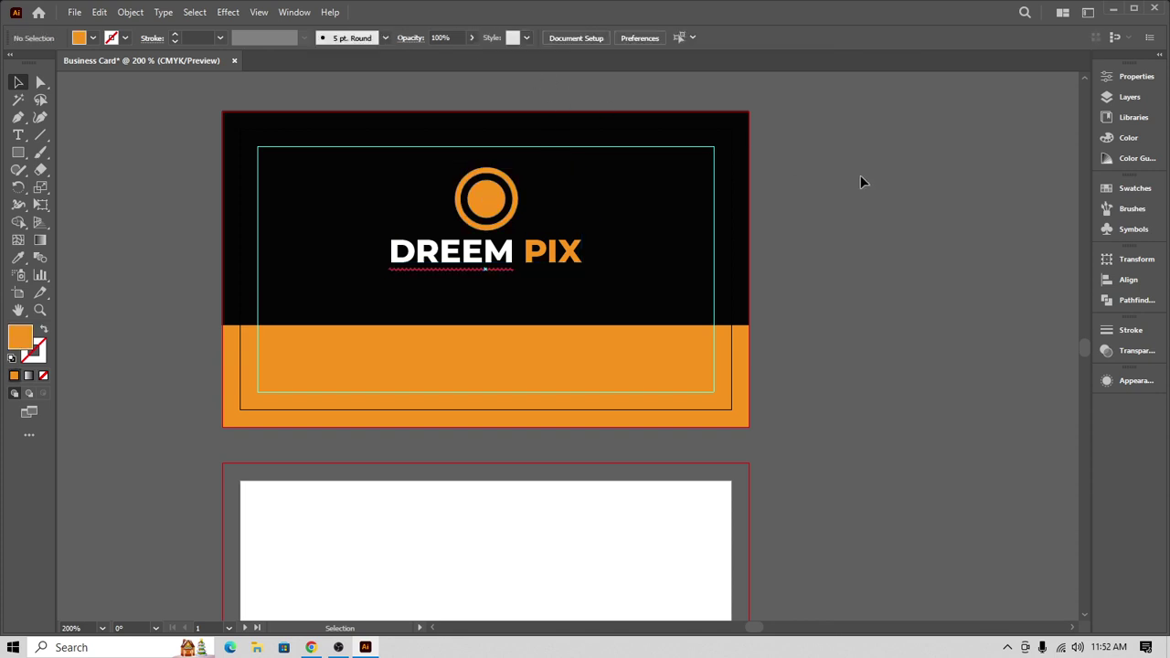
- Duplicate the logo group and place the copy on the empty canvas beside the cards
drag(536, 254, 937, 315)
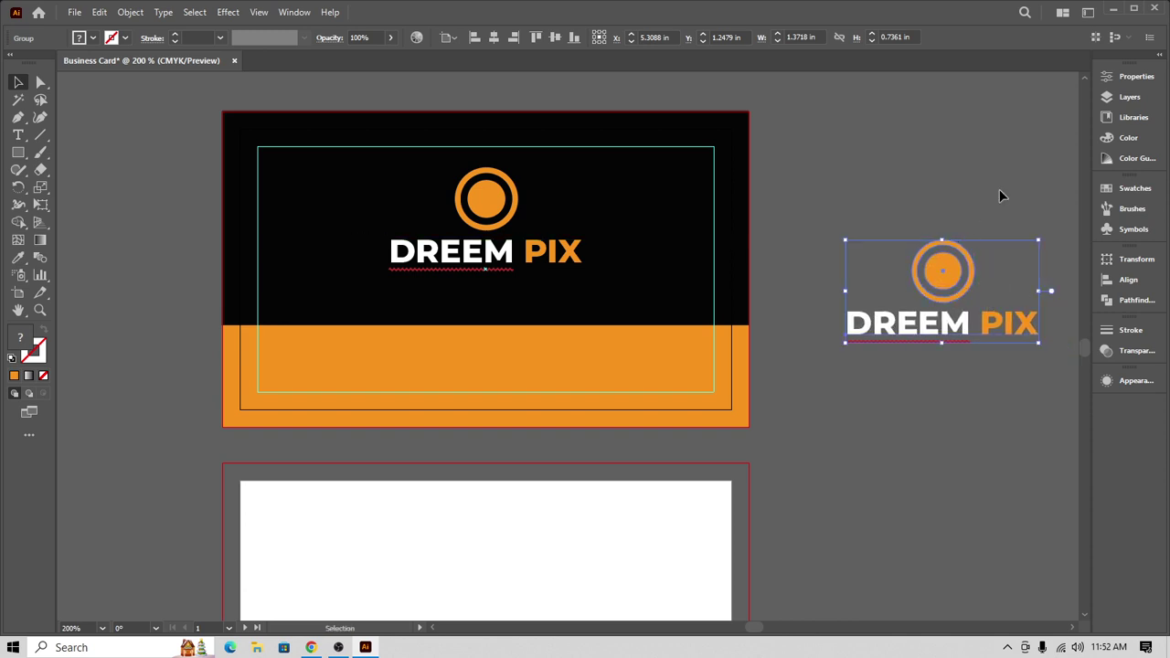
click(955, 212)
scroll(570, 315, down, 5)
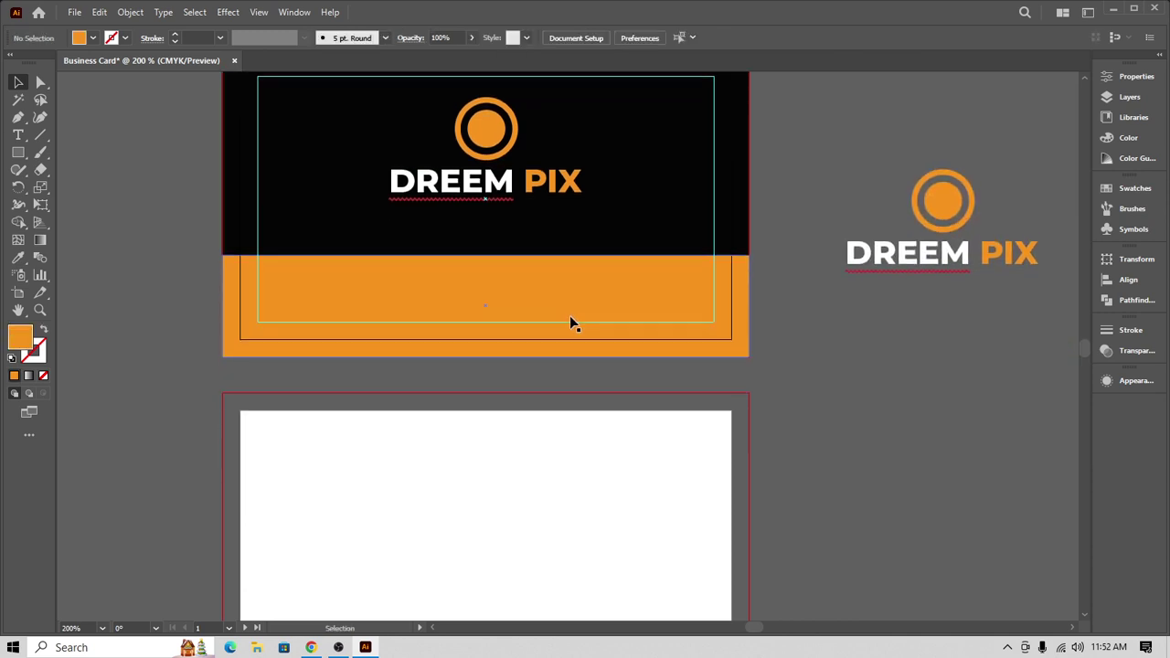
scroll(575, 347, up, 1)
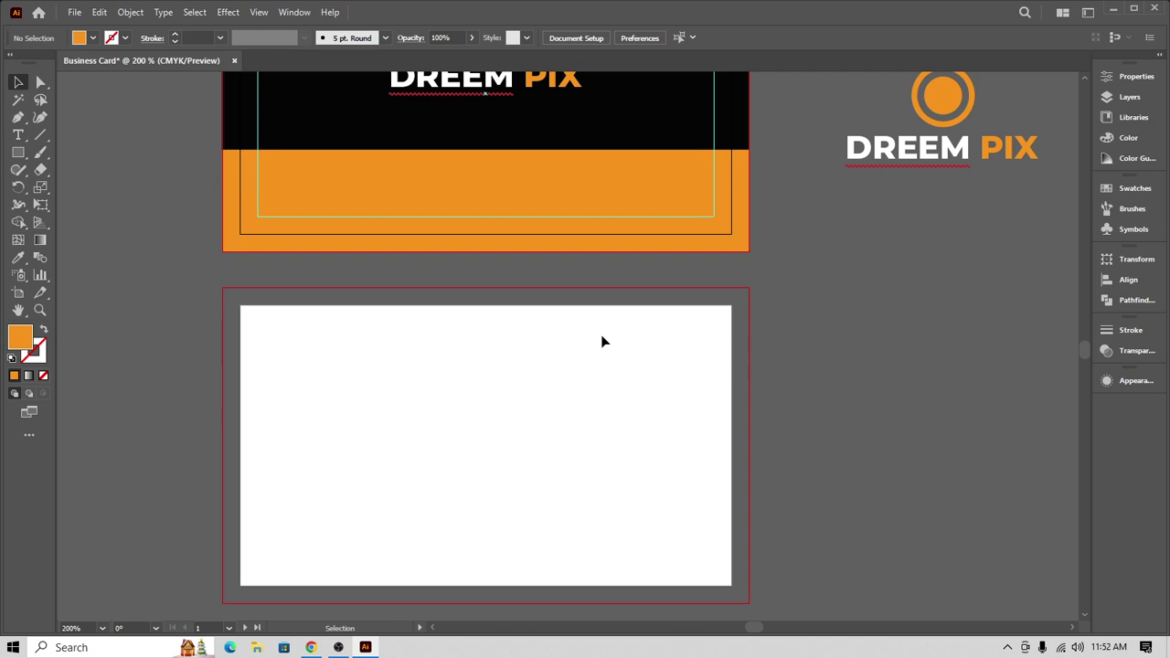
drag(947, 161, 931, 200)
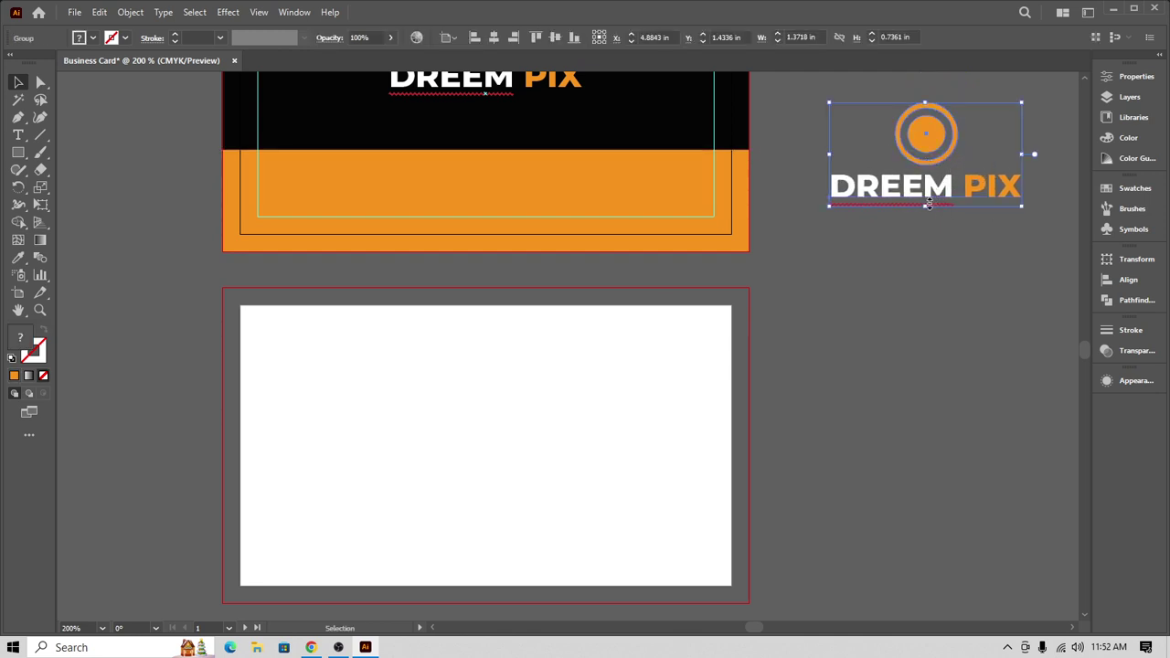
- Ungroup the logo copy and recolour its word DREEM to black
right_click(952, 183)
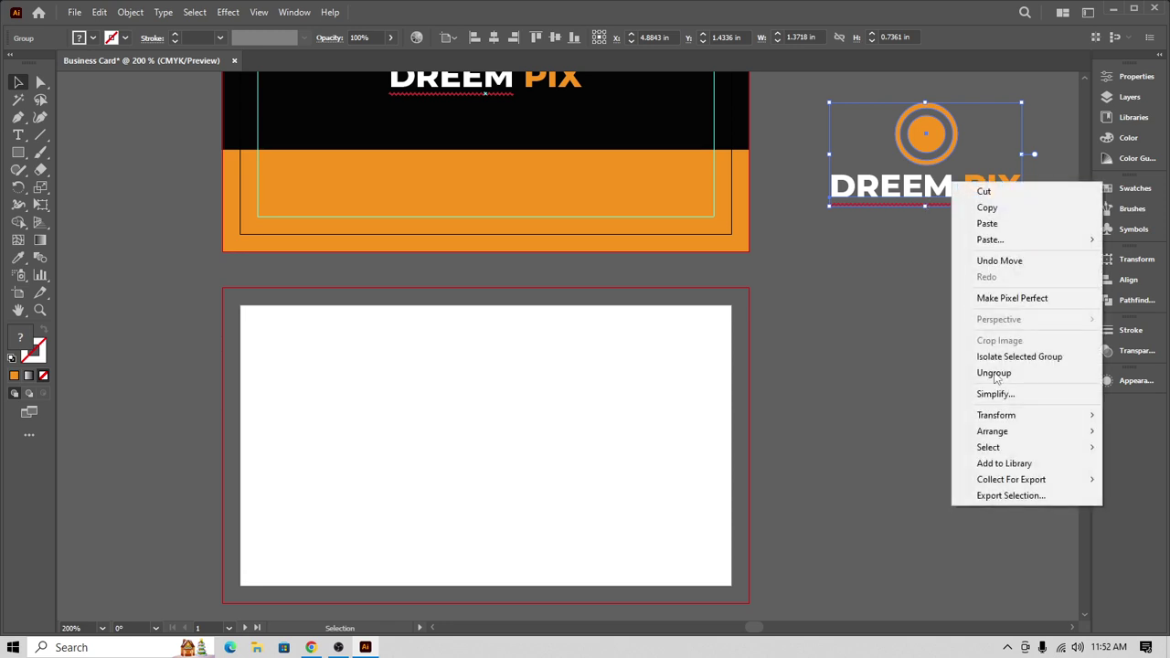
click(994, 373)
click(921, 293)
double_click(956, 185)
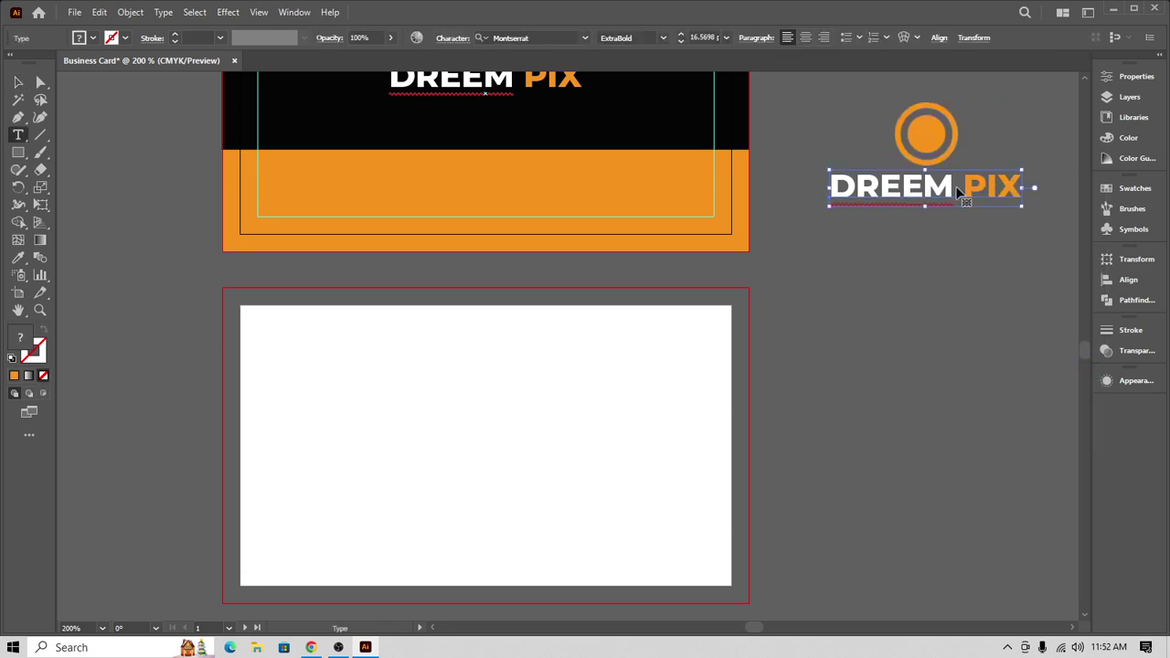
drag(957, 185, 829, 187)
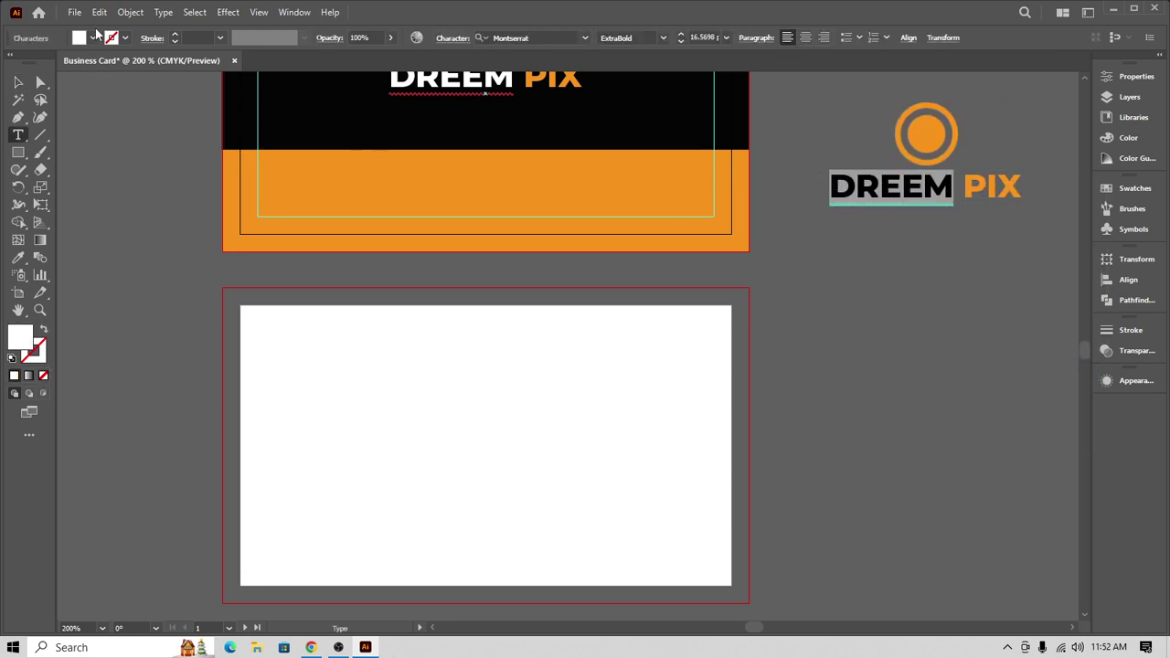
click(95, 38)
click(40, 62)
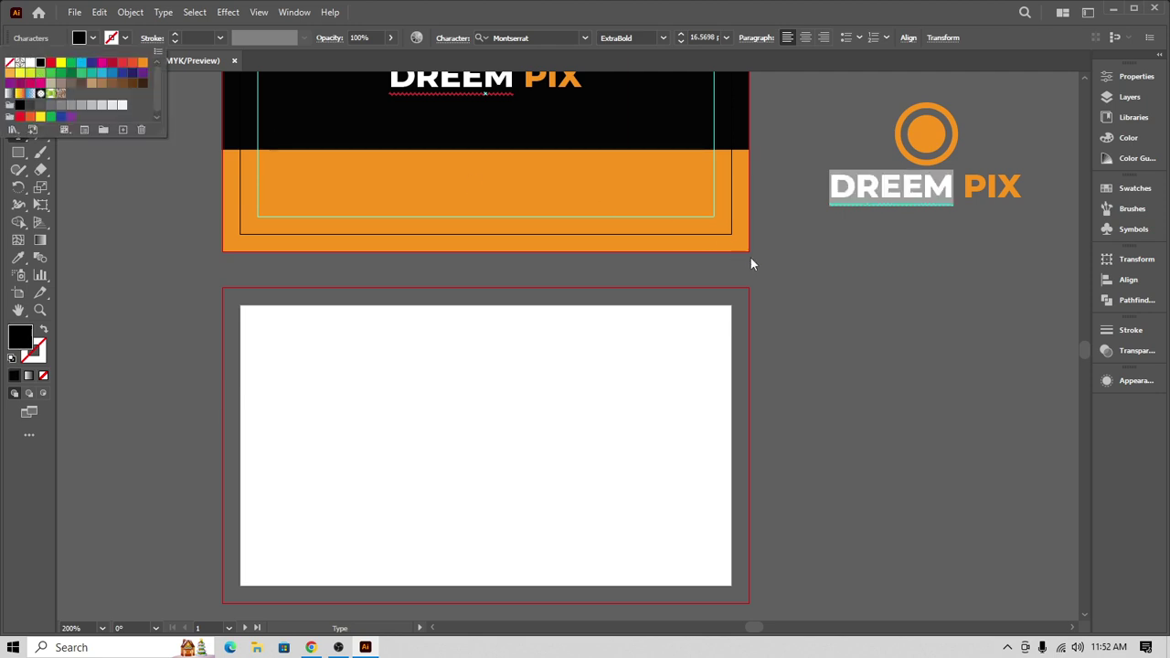
ctrl+click(823, 274)
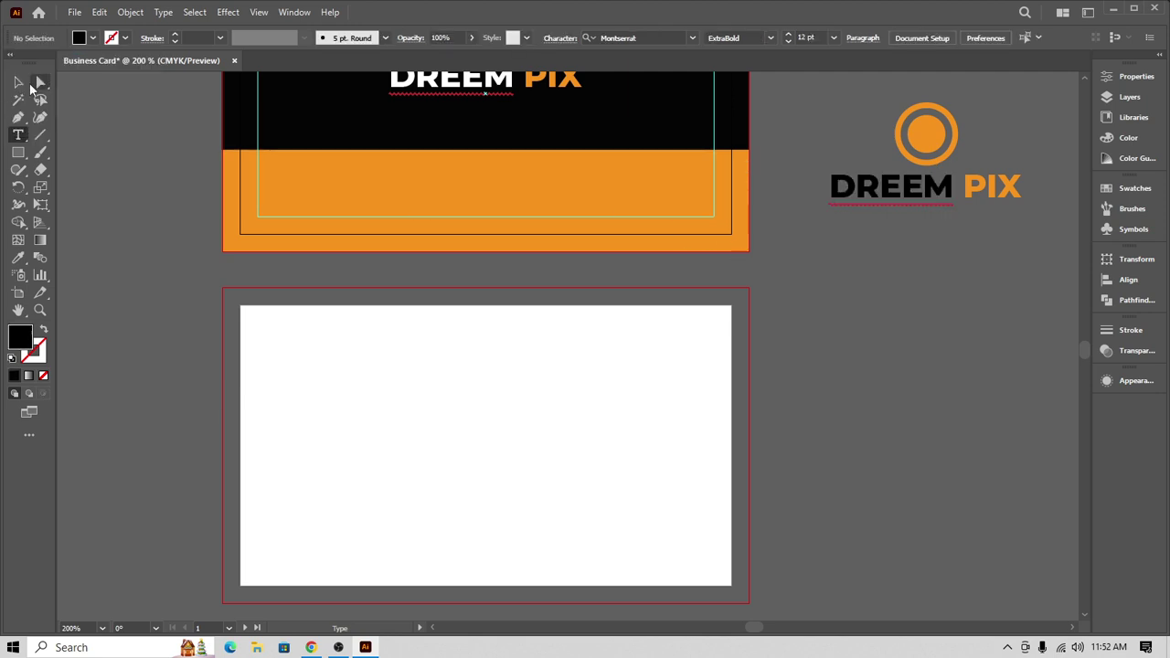
- Scale the logo copy down to about 0.84 x 0.45 in and place it in the white back card's upper-left area
click(17, 83)
drag(820, 113, 997, 257)
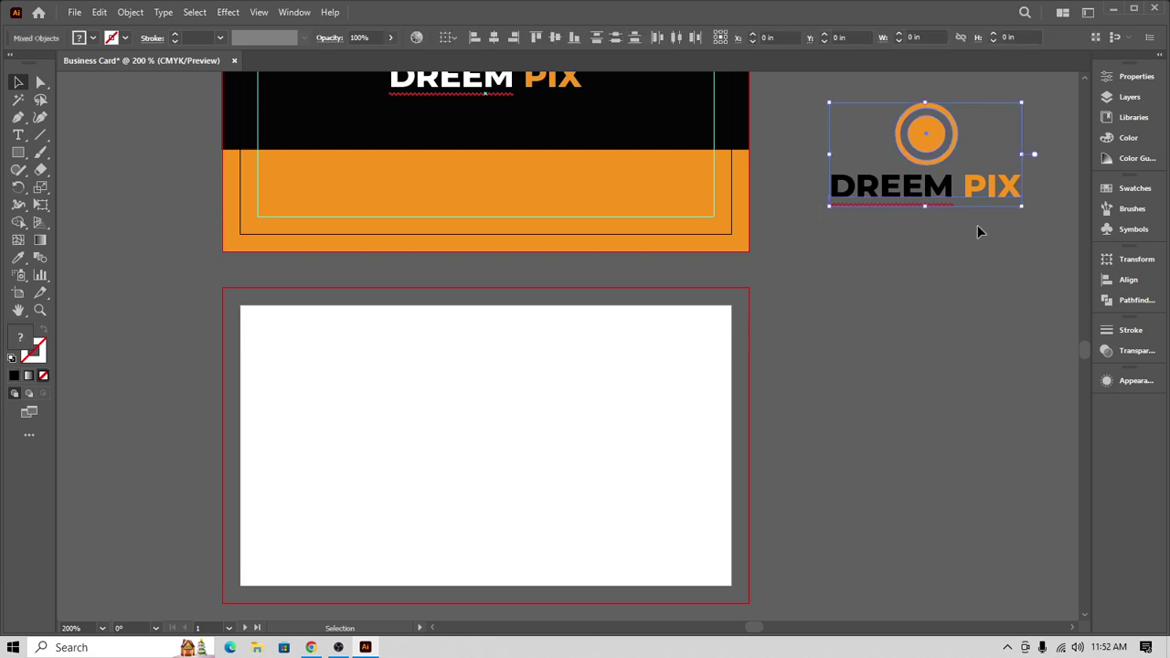
drag(1018, 209, 1005, 184)
drag(914, 158, 361, 394)
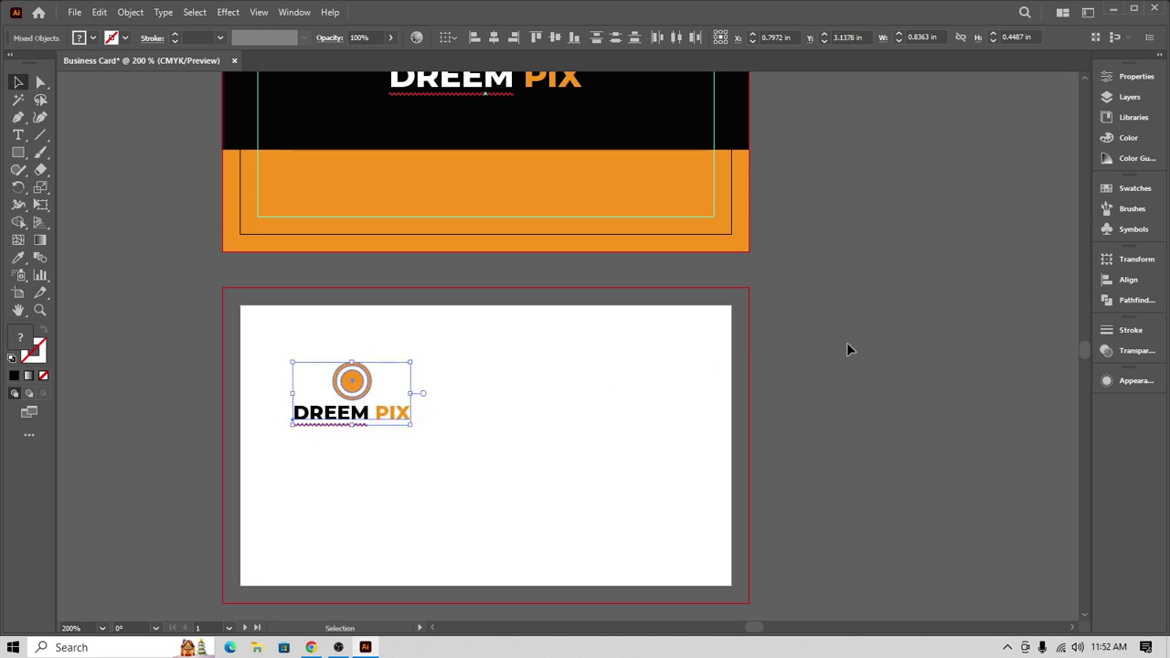
click(810, 353)
scroll(637, 418, up, 2)
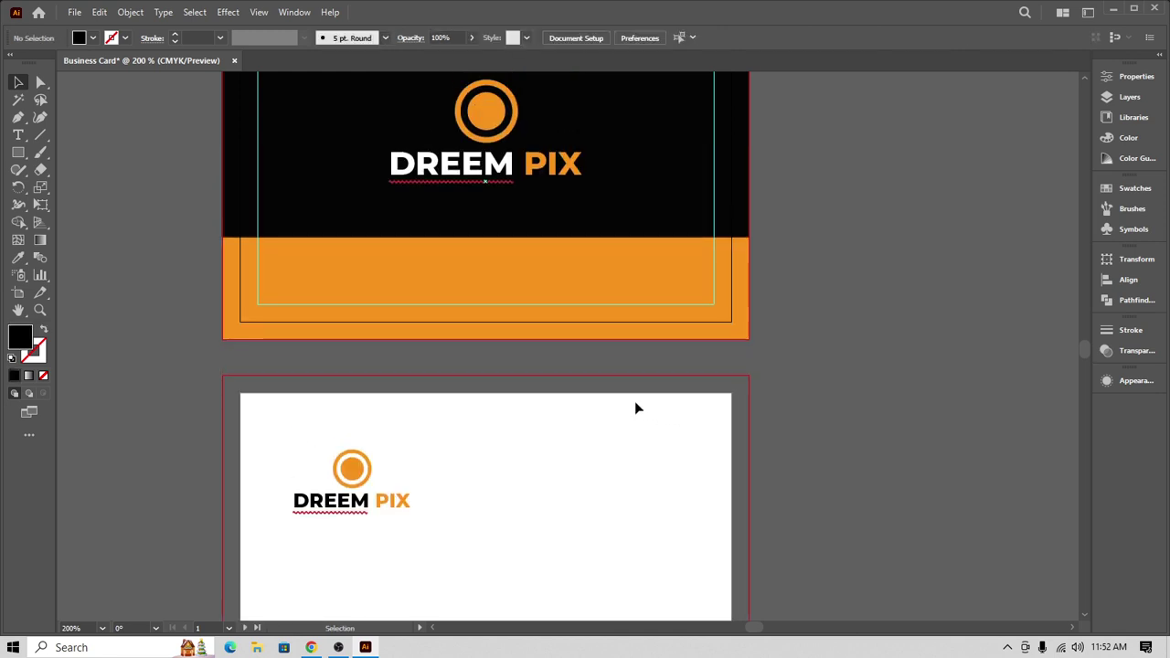
scroll(506, 504, down, 2)
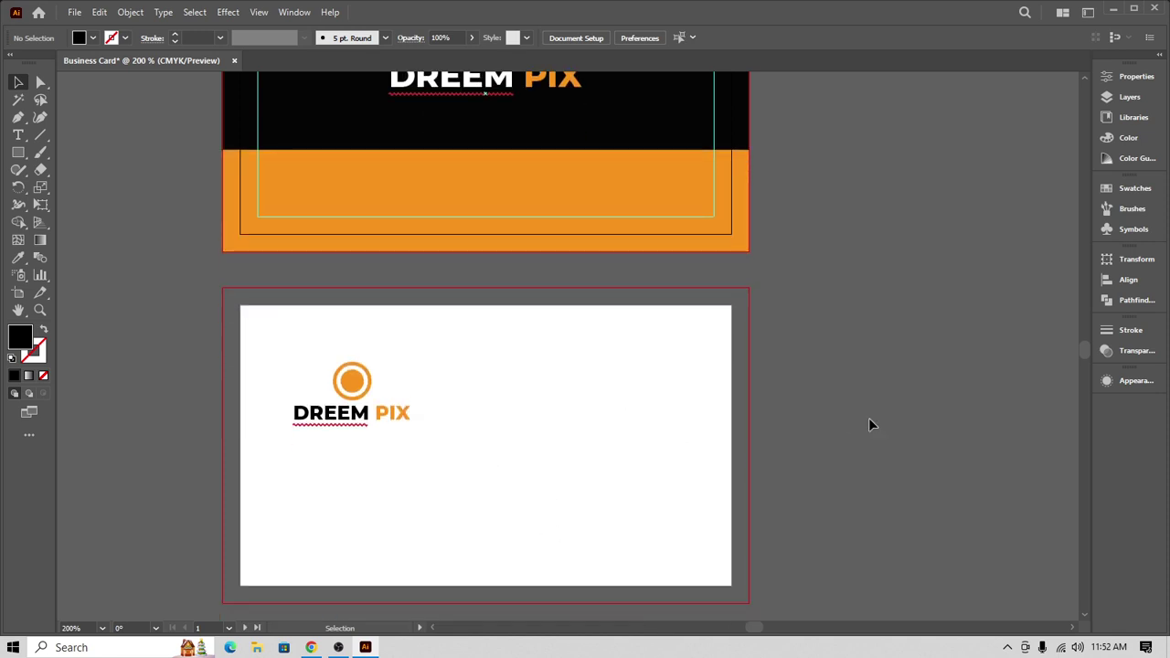
- Unlock all locked objects in the document
key(a)
key(ctrl+z)
click(823, 251)
click(685, 216)
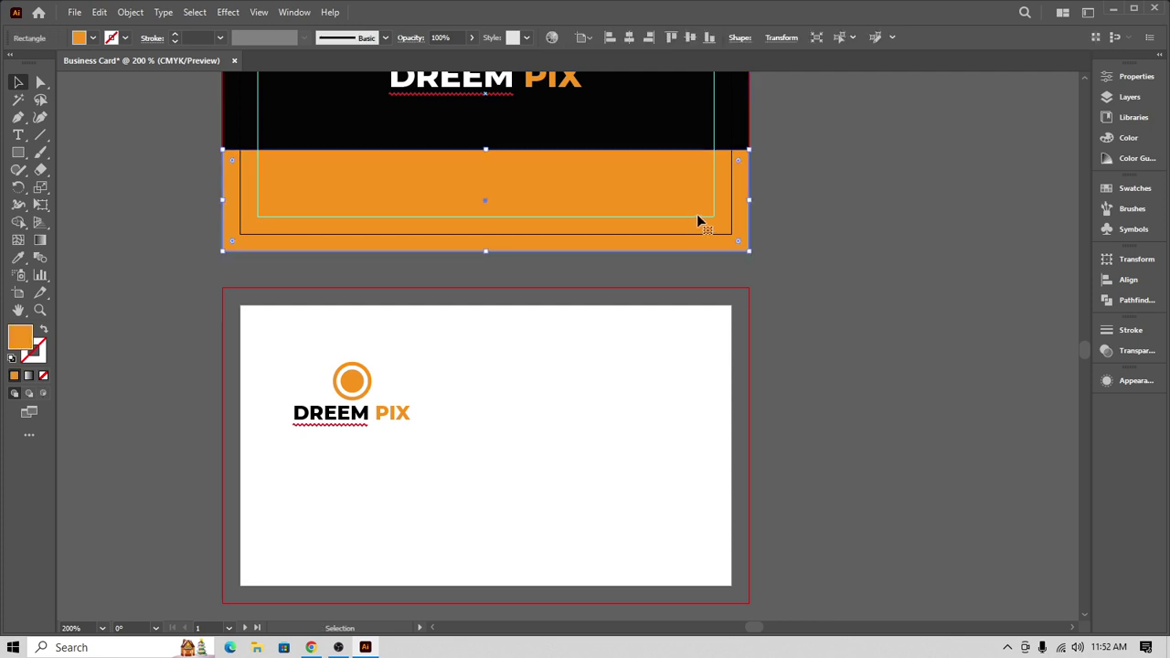
right_click(697, 220)
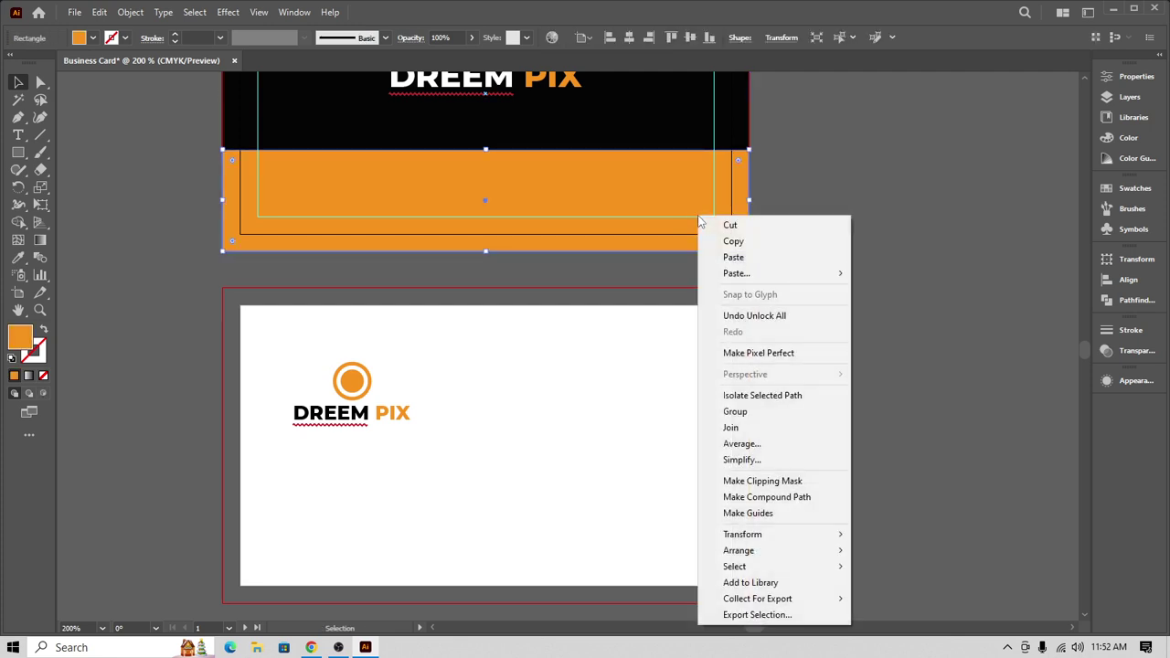
click(995, 407)
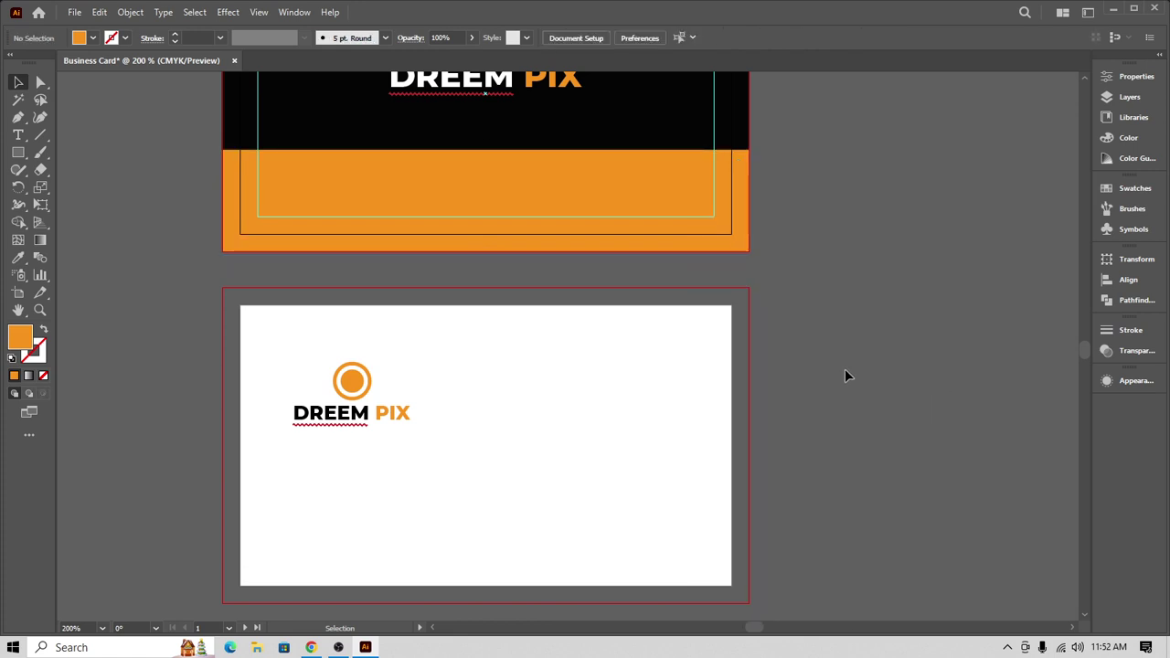
- Shift the small logo on the back card slightly down and right, to about X 0.86 in, Y 0.70 in
scroll(732, 393, up, 1)
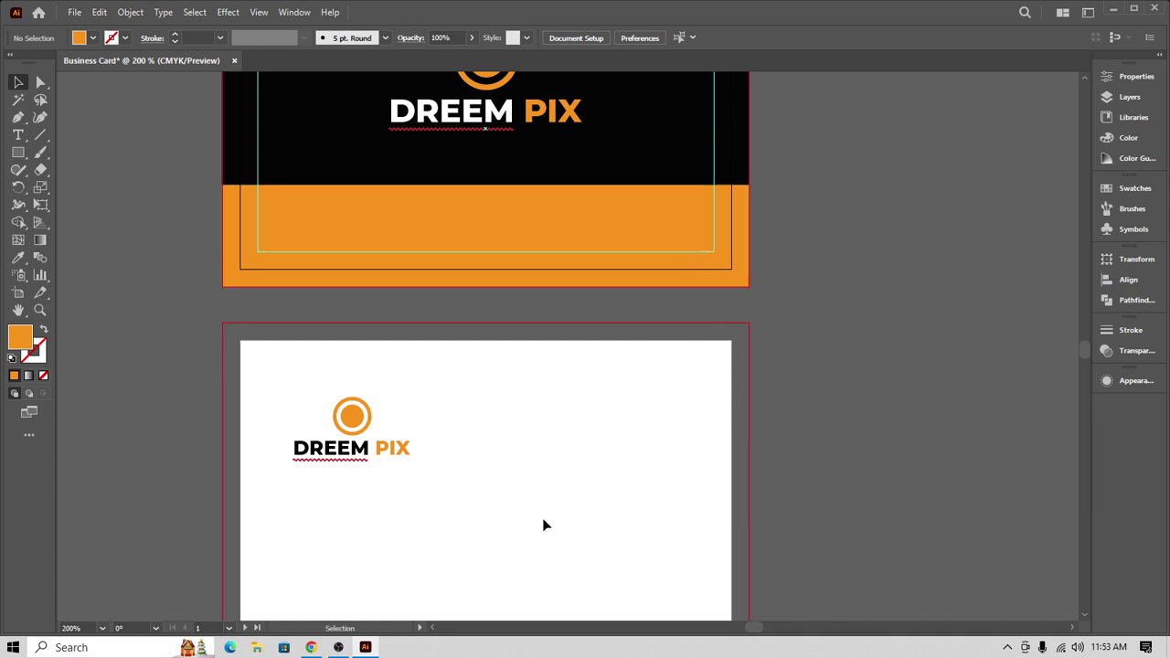
drag(300, 395, 413, 462)
drag(365, 433, 374, 445)
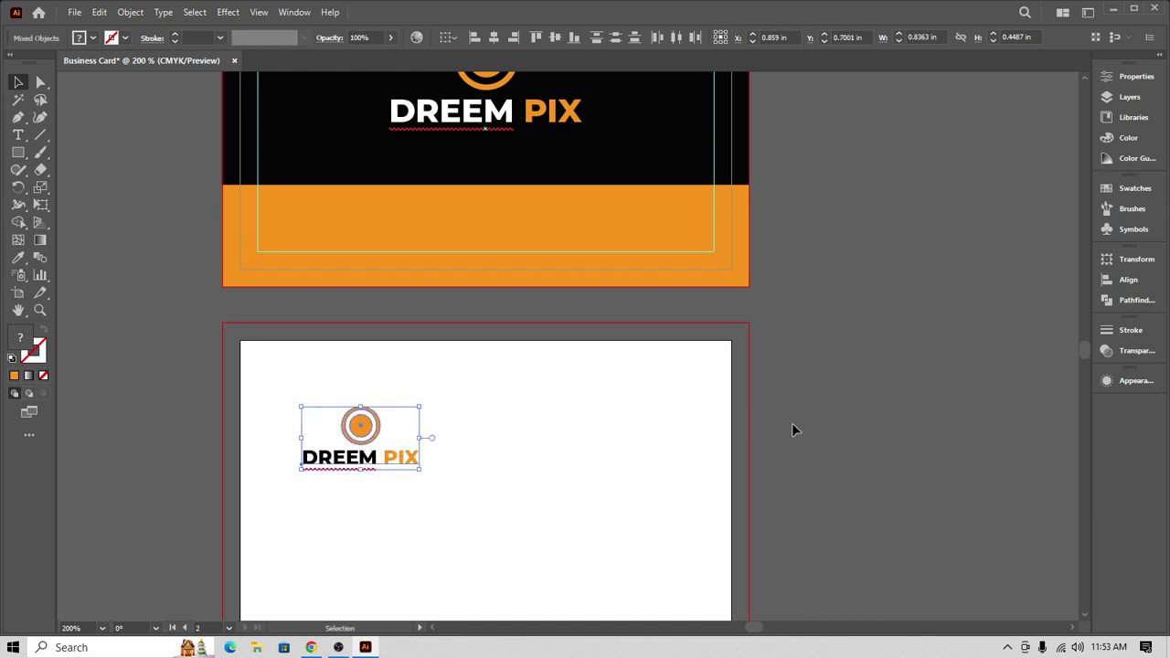
click(793, 430)
scroll(705, 487, down, 1)
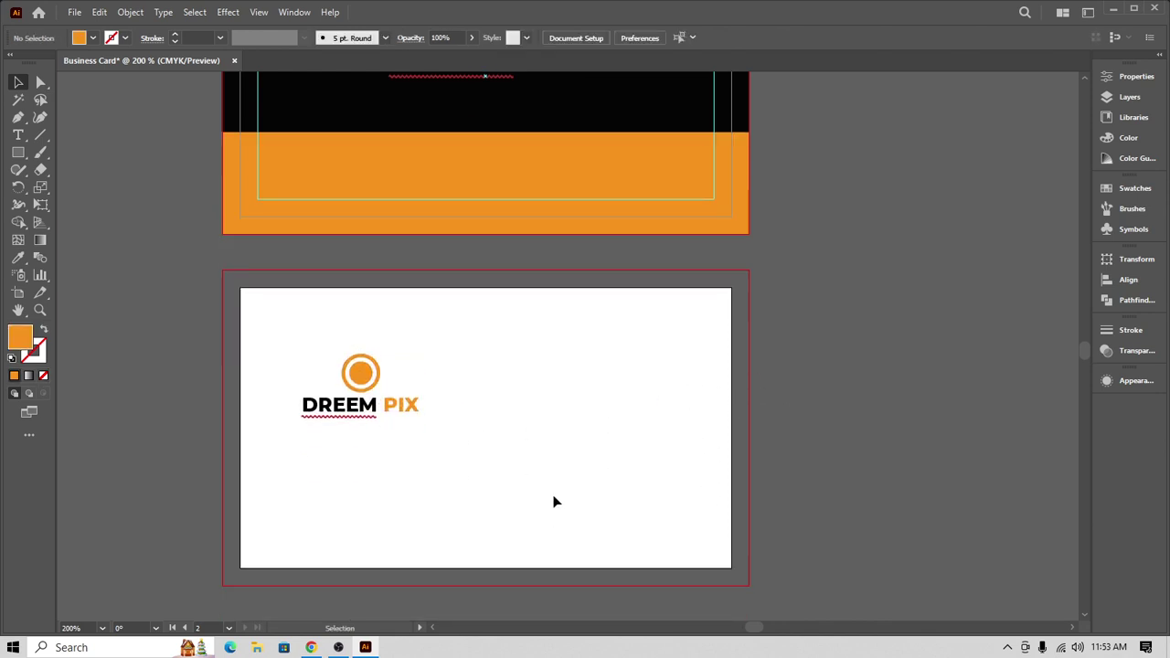
- Draw a rectangle over the right part of the back card out to the bleed and fill it with the front card's black
click(19, 152)
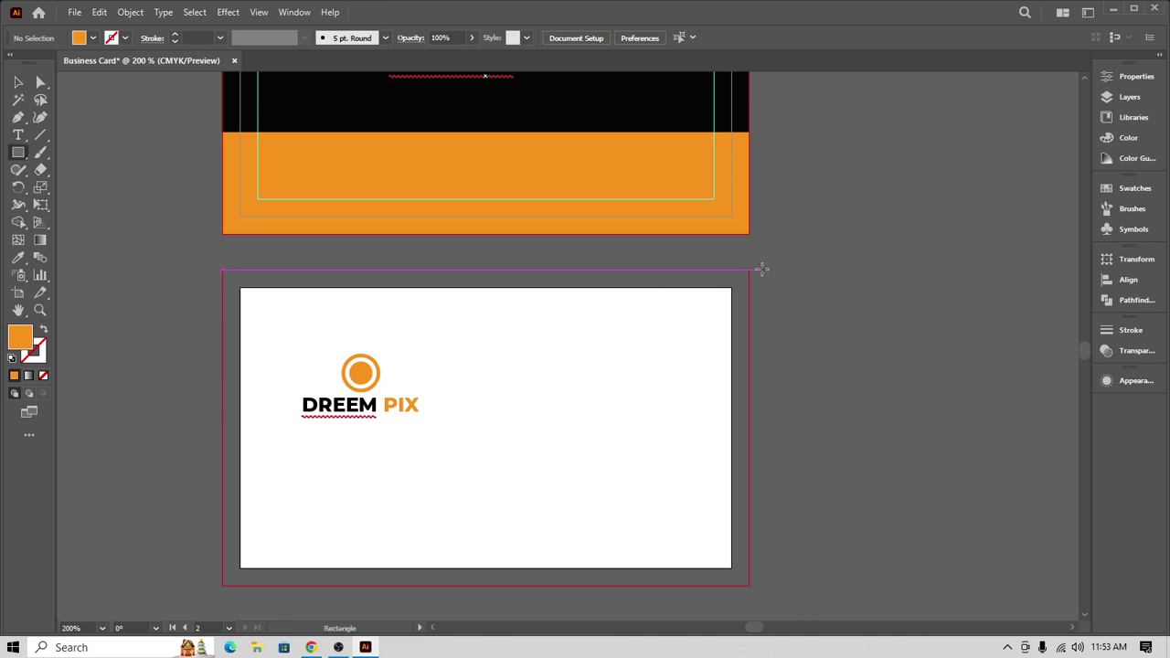
mouse_move(750, 268)
mouse_down()
mouse_move(721, 497)
mouse_move(684, 582)
mouse_move(518, 585)
mouse_up()
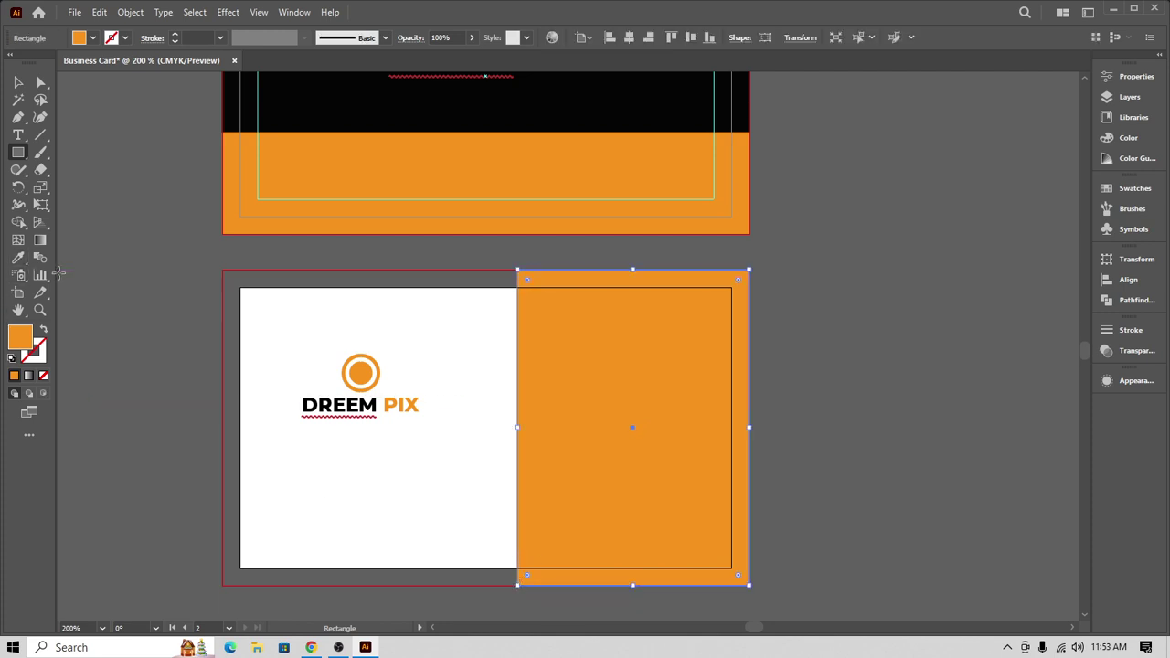
key(i)
click(542, 89)
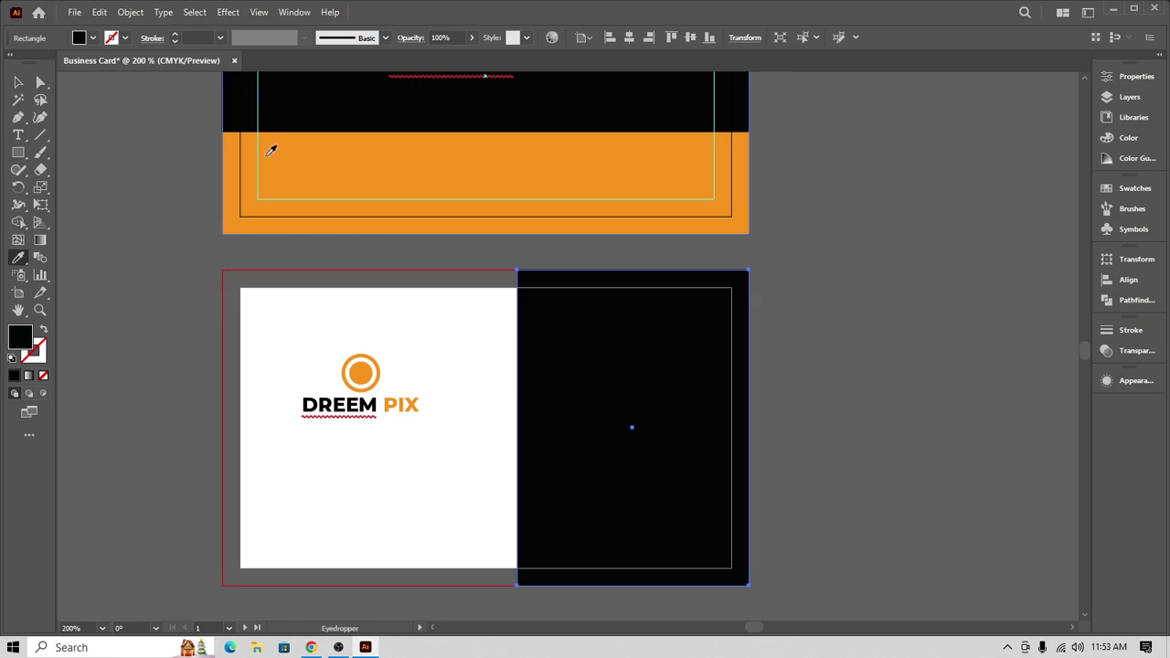
key(v)
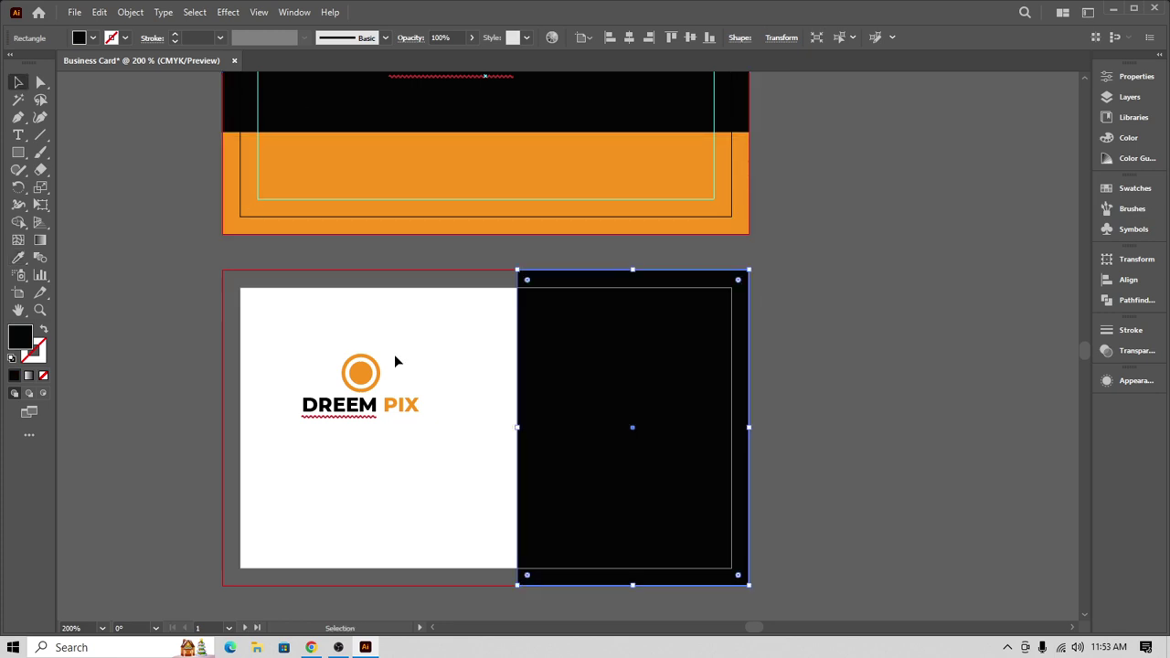
click(931, 403)
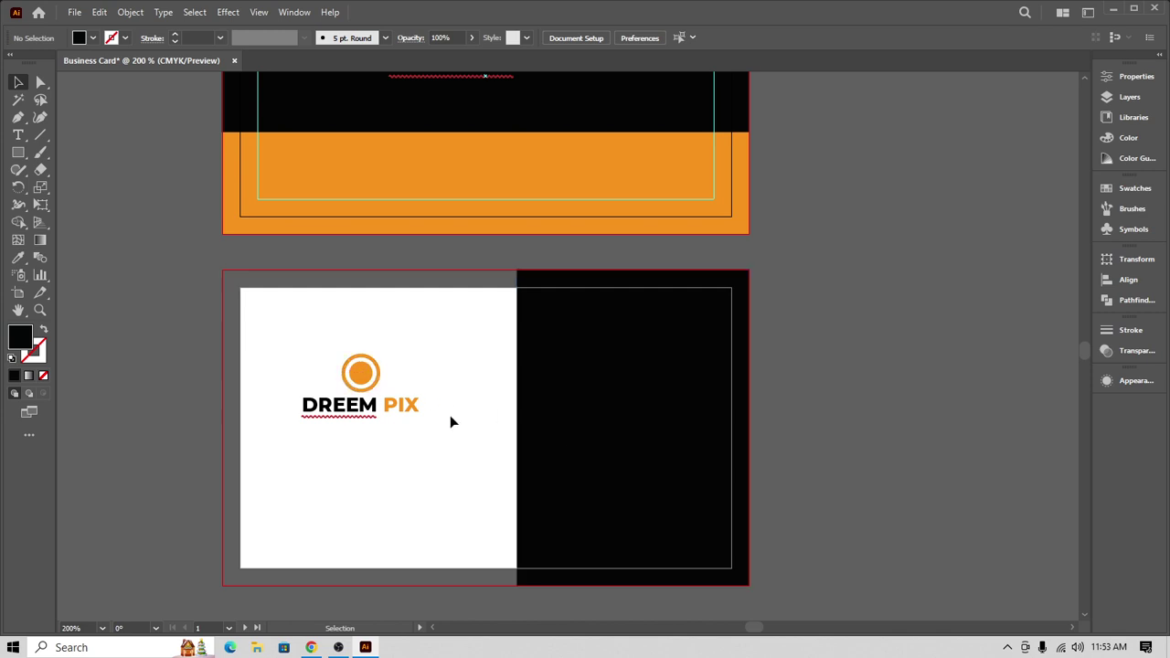
- Draw a horizontal rectangular band across the middle of the black panel, from slightly left of it to the right bleed edge
click(18, 153)
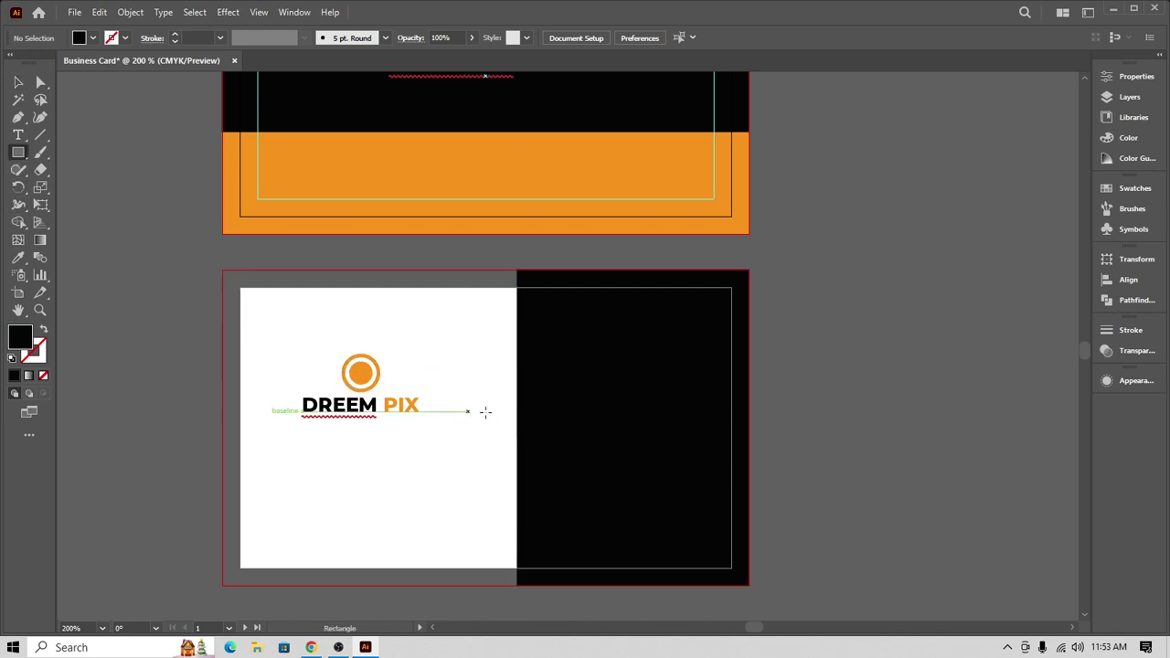
drag(498, 393, 748, 510)
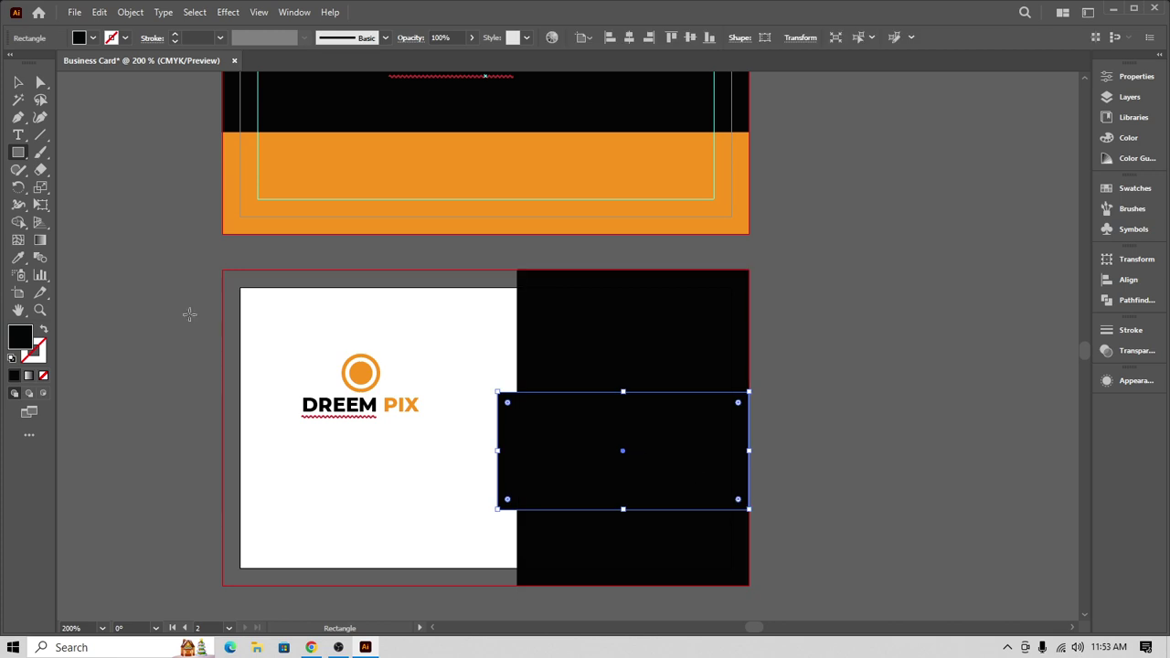
click(18, 82)
click(796, 337)
click(705, 327)
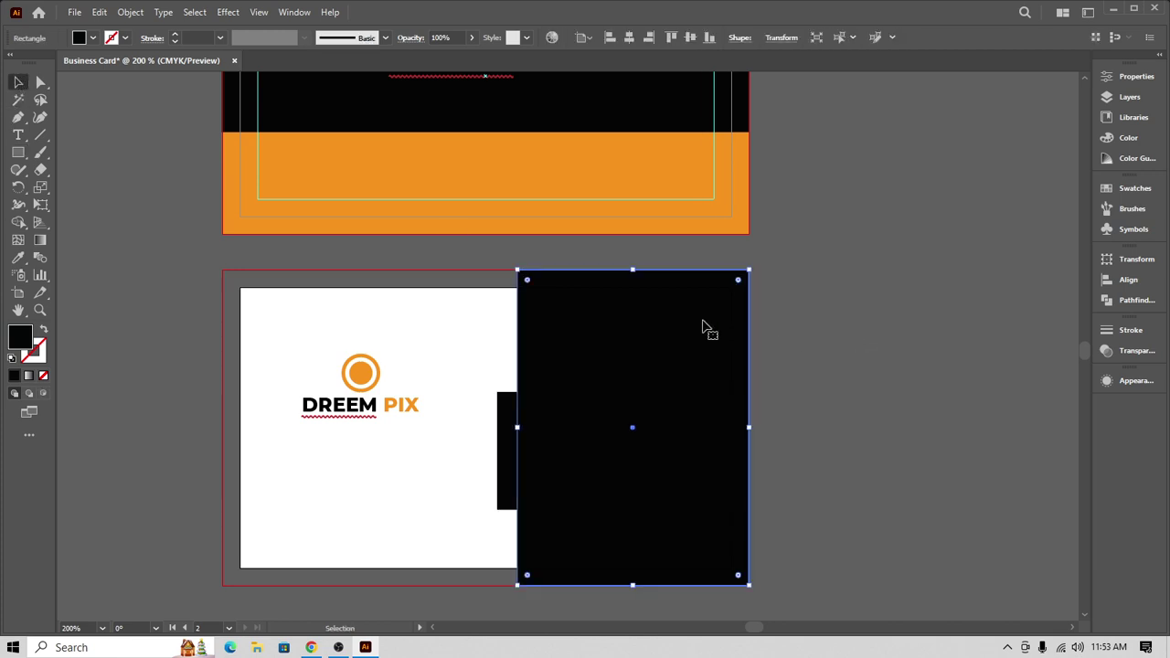
click(860, 371)
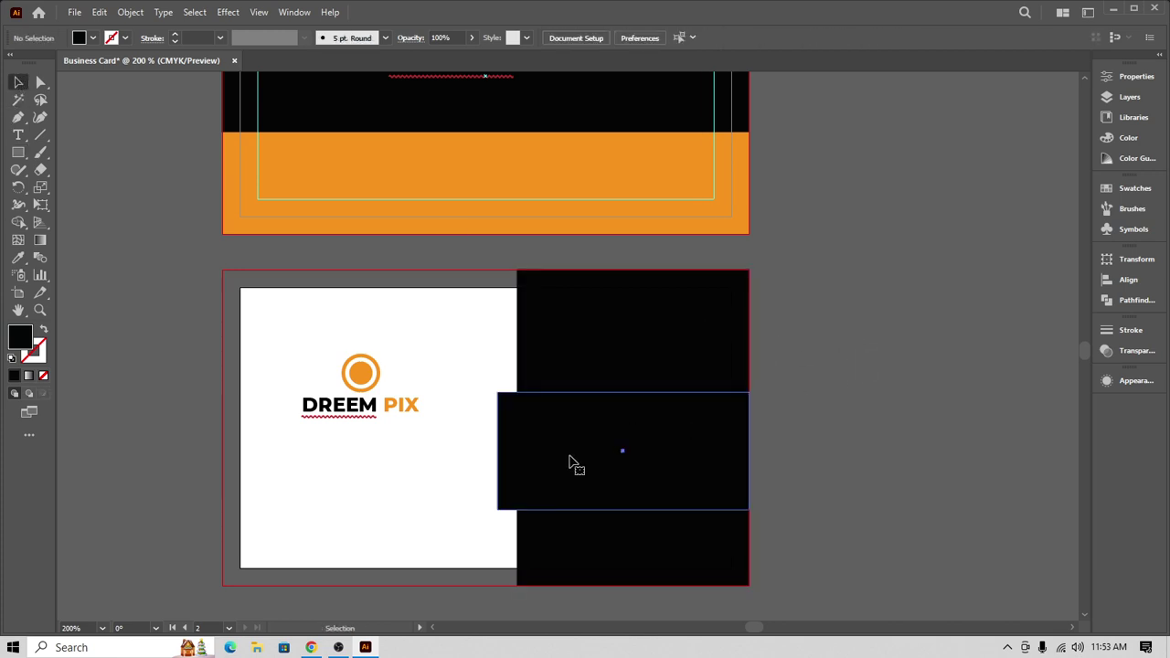
- Centre the band vertically on the back card, then move it slightly up and flush with the right bleed edge
click(570, 465)
click(628, 40)
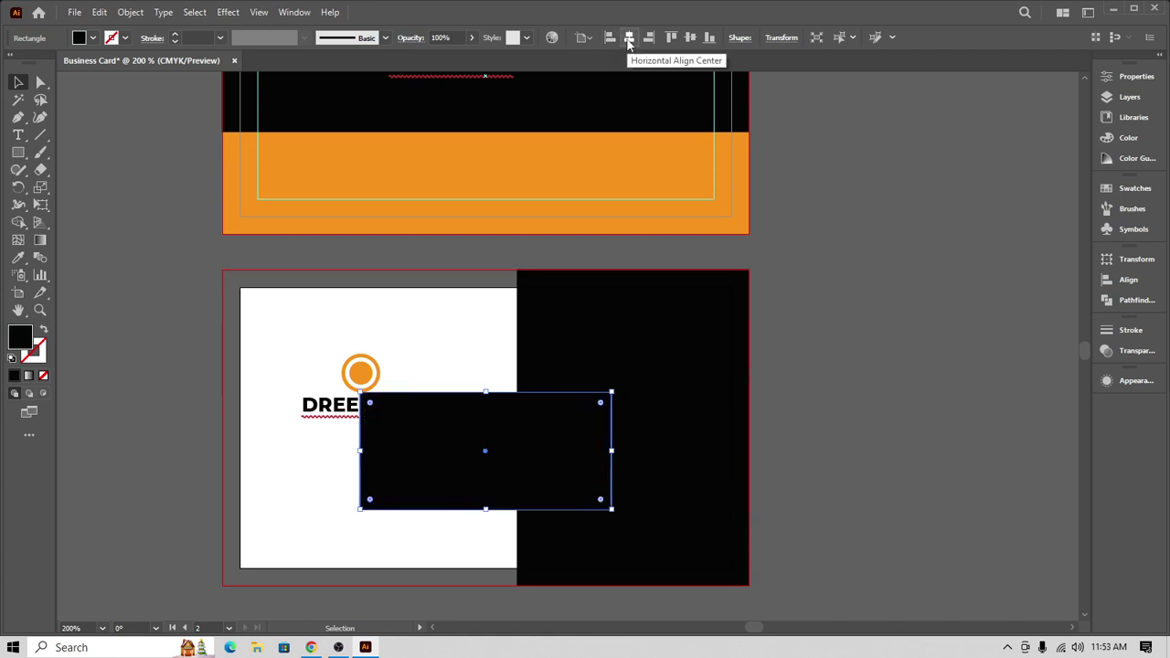
click(610, 38)
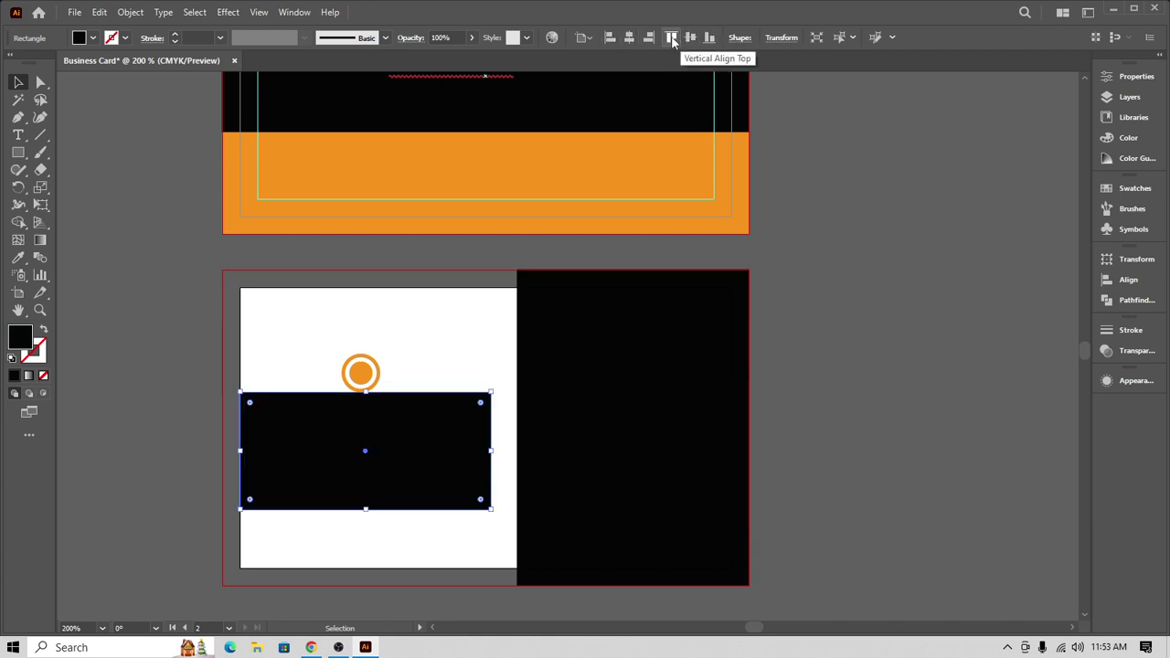
click(649, 37)
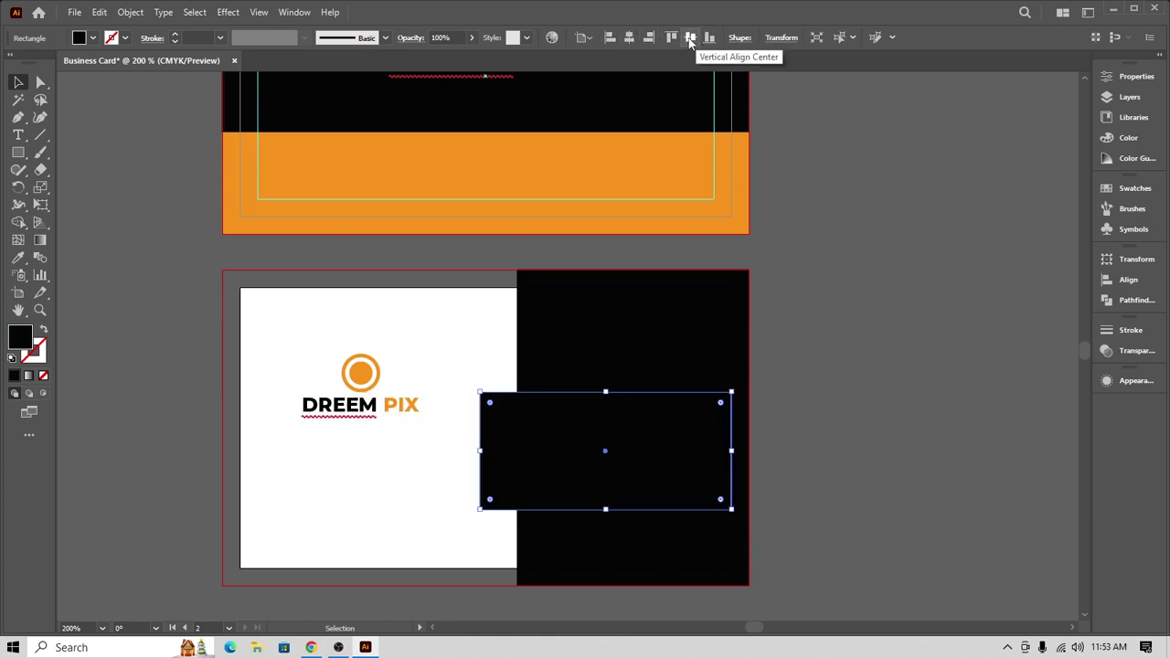
click(690, 37)
click(867, 419)
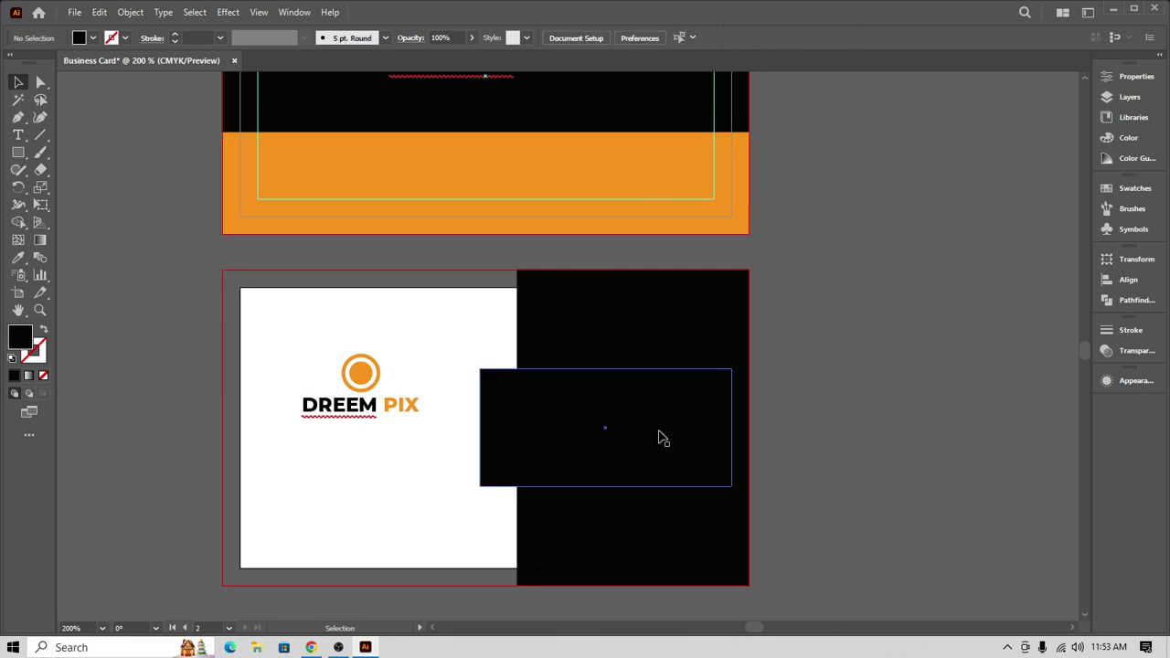
drag(664, 440, 683, 434)
click(868, 357)
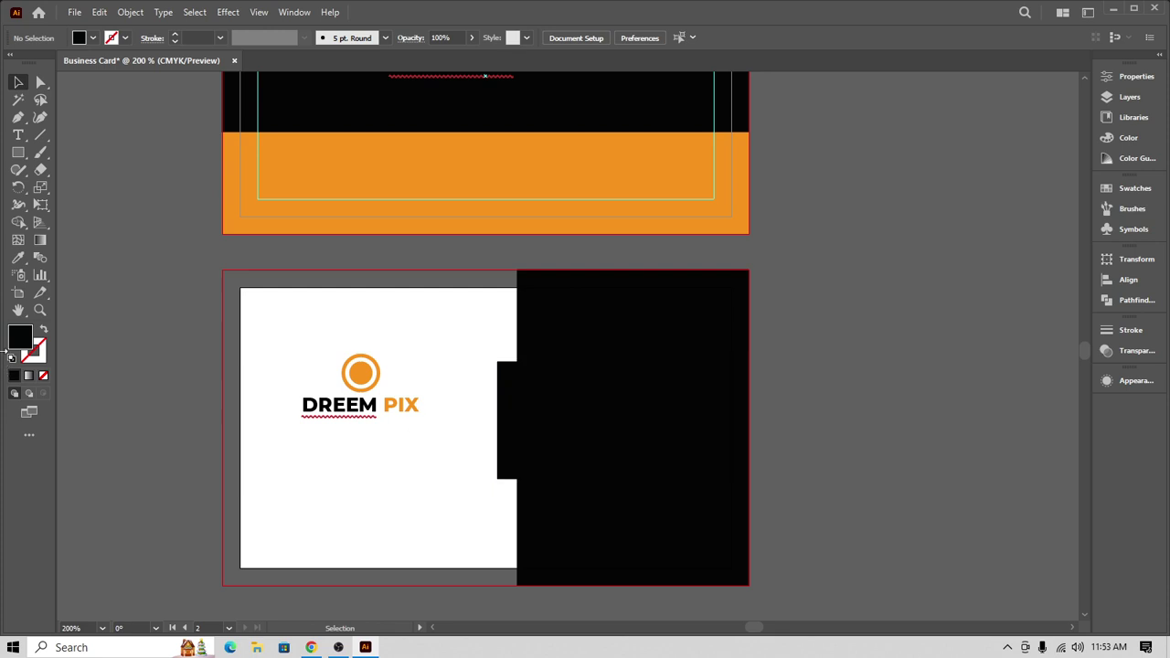
click(17, 257)
click(345, 164)
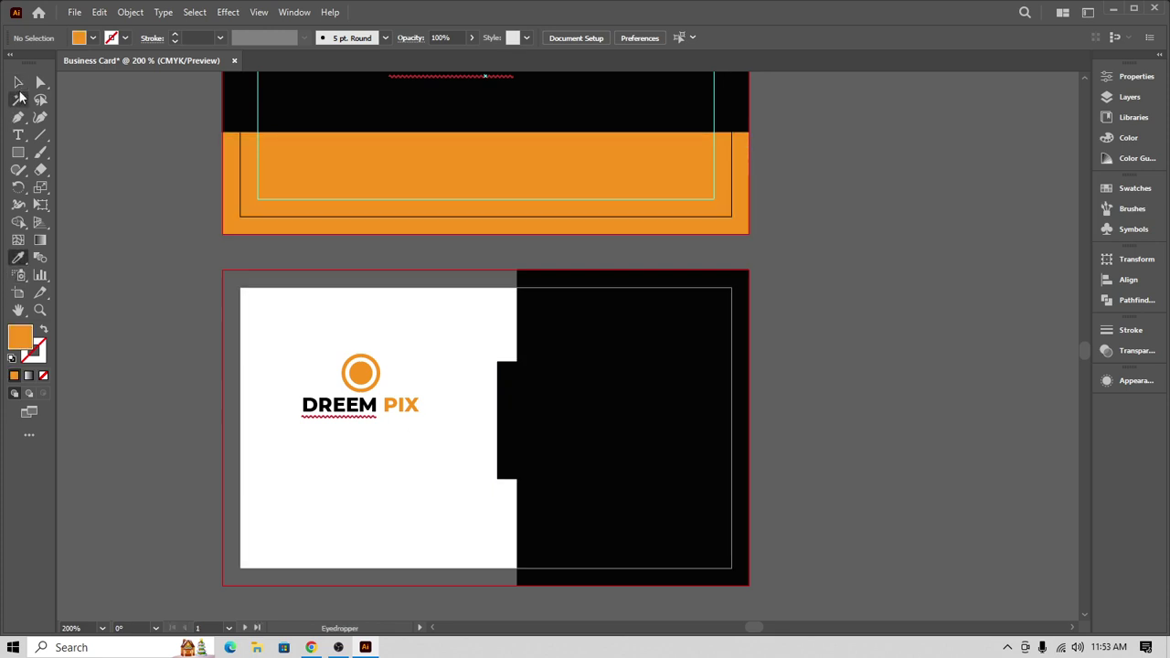
click(17, 87)
key(ctrl+z)
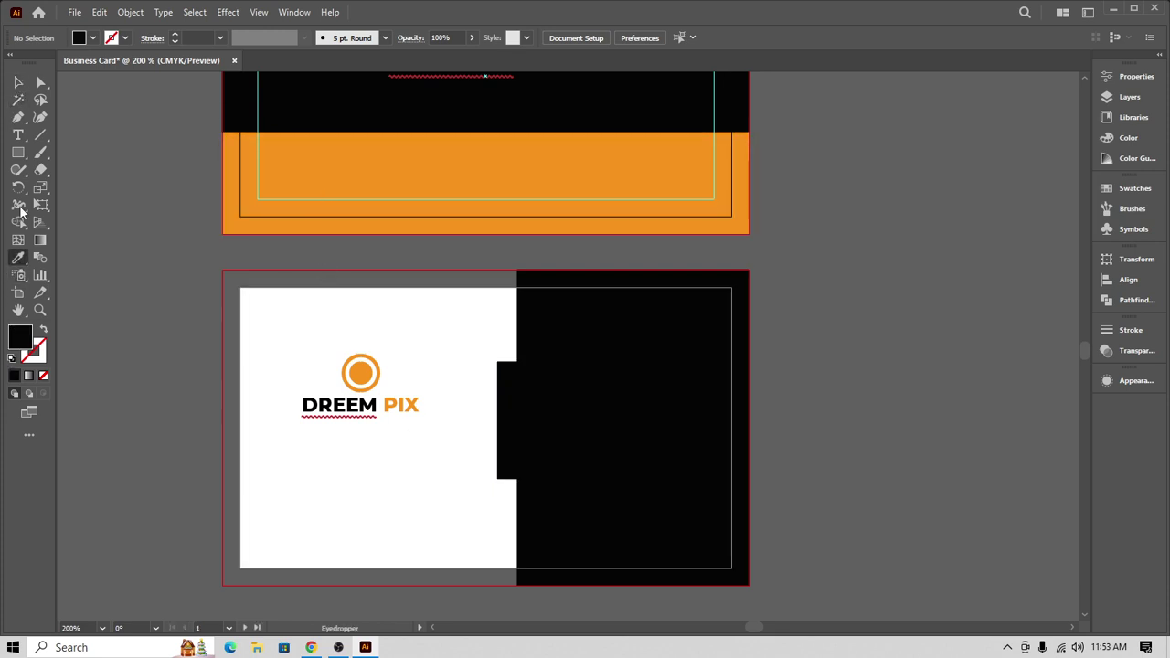
key(i)
key(v)
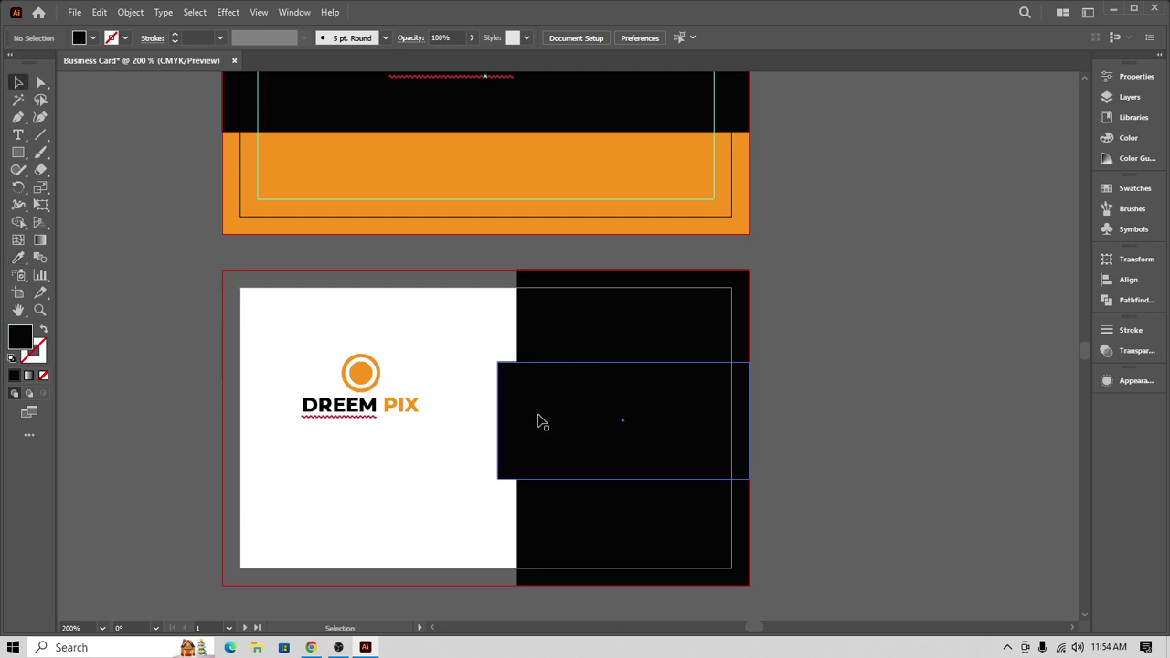
- Fill the horizontal band on the back card with the orange sampled from the front card
click(528, 418)
click(18, 257)
click(285, 167)
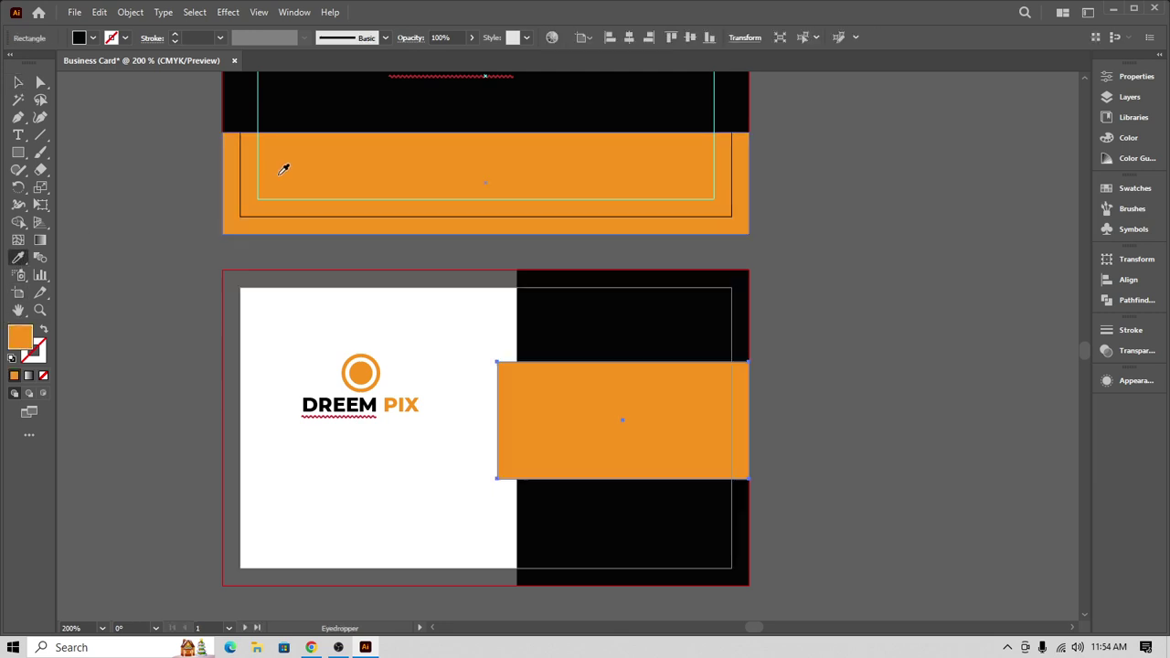
click(17, 87)
click(771, 315)
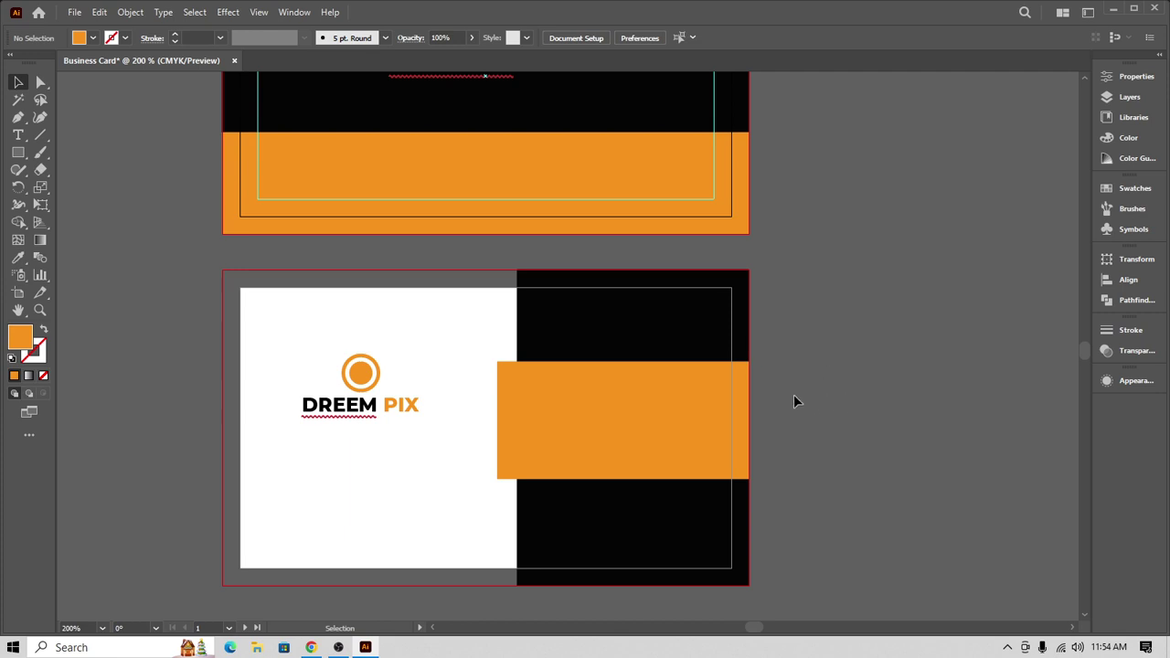
- Draw a narrow vertical rectangle over the band's overhang, from its top-left corner to the black panel's edge and extending below the band
scroll(794, 400, up, 1)
drag(499, 311, 682, 236)
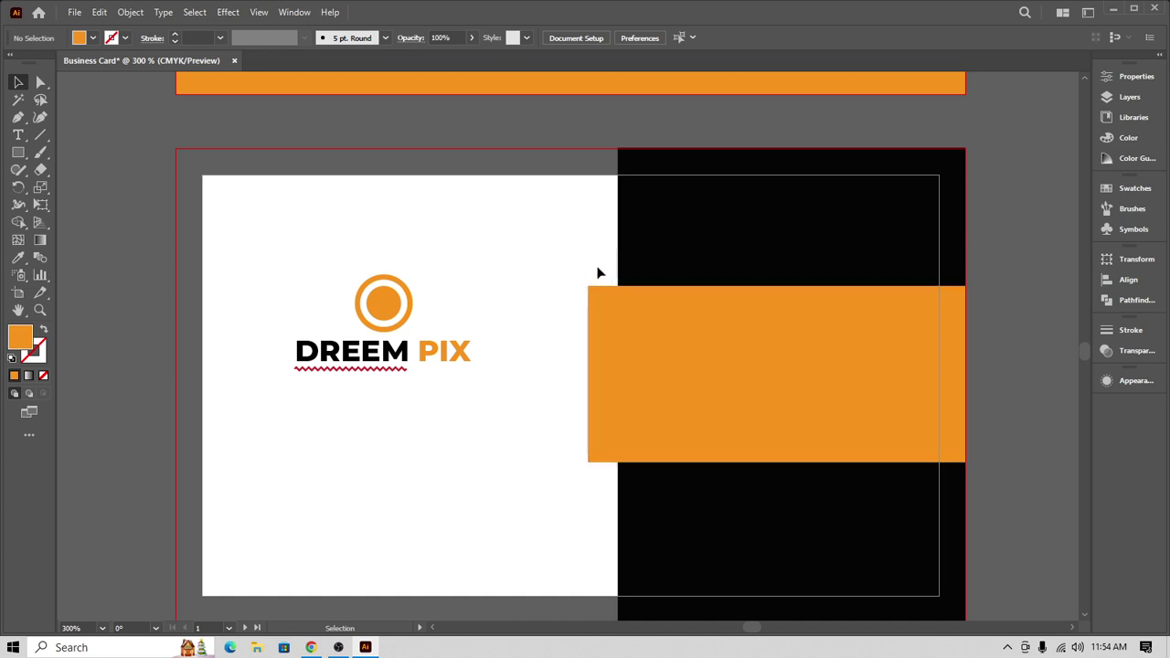
click(15, 155)
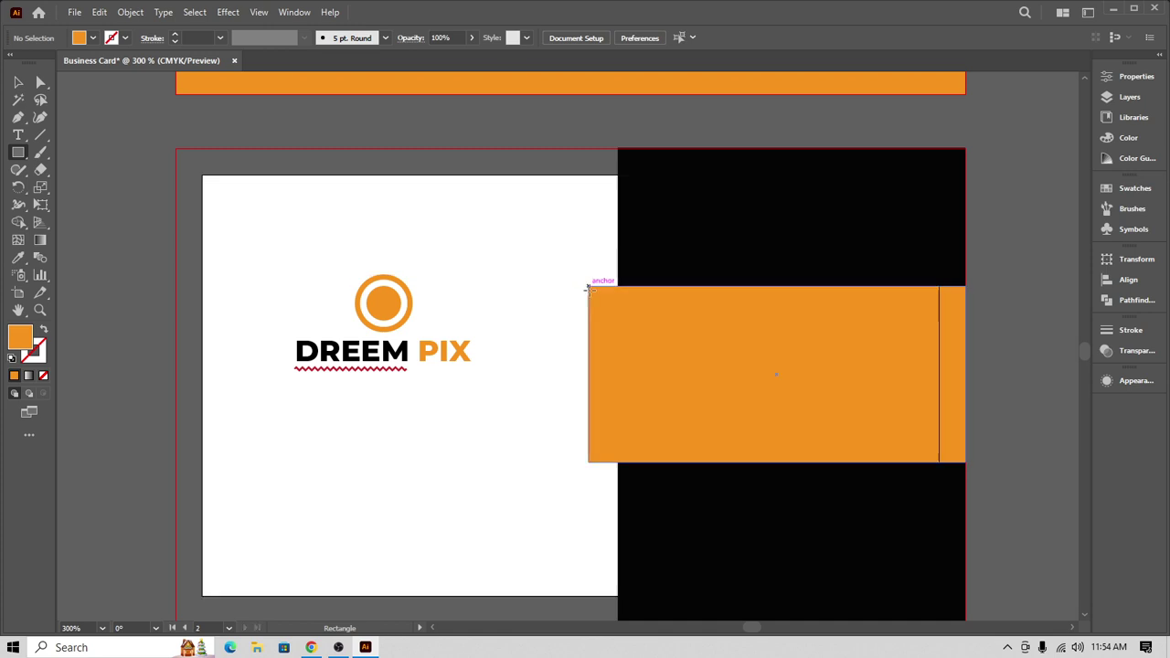
drag(588, 287, 616, 491)
click(18, 83)
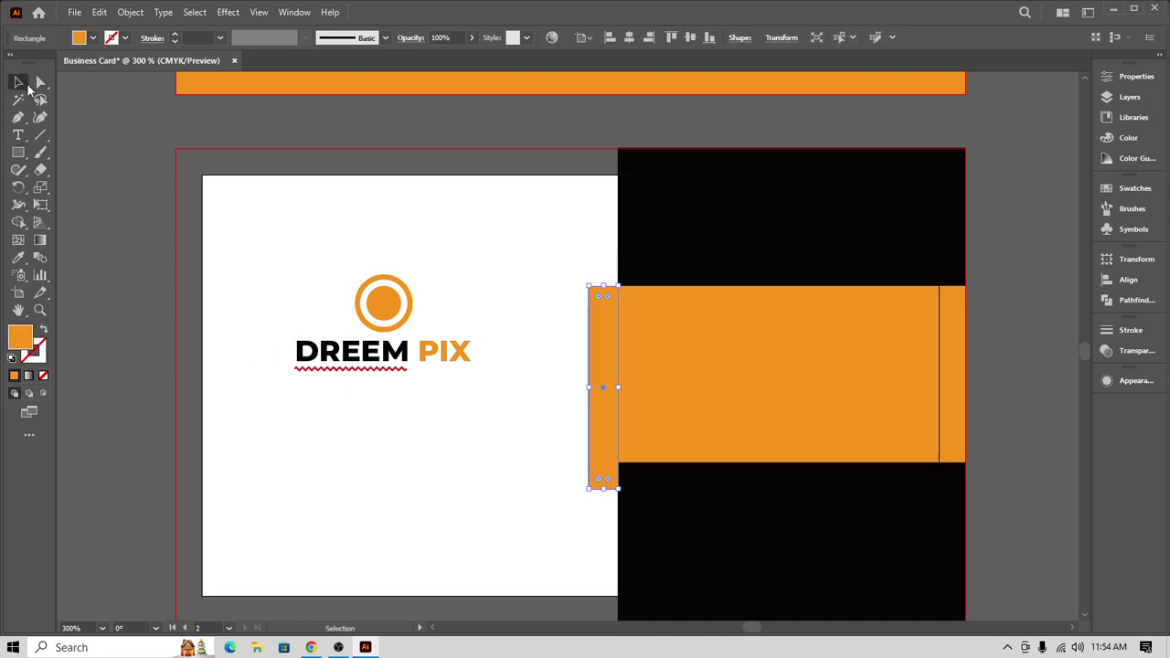
- Nudge the narrow rectangle up and stretch its top and bottom edges so it extends about equally above and below the orange band
key(Up)
key(Up)
key(Up)
key(Up)
key(Up)
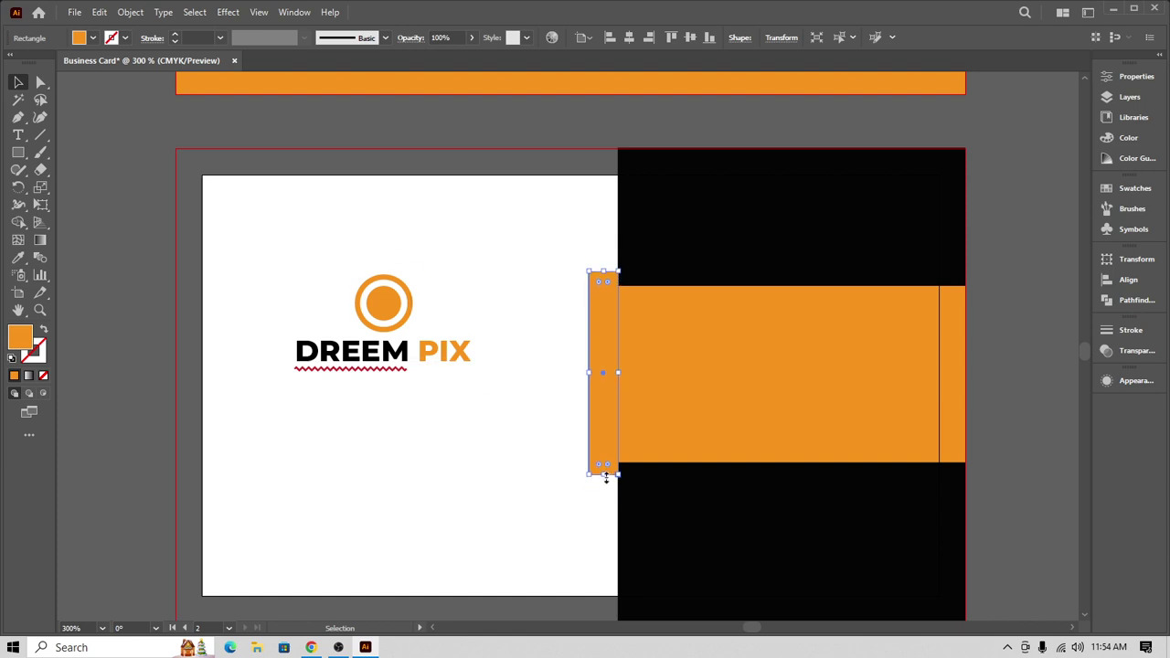
drag(605, 476, 606, 486)
drag(605, 272, 604, 265)
click(514, 202)
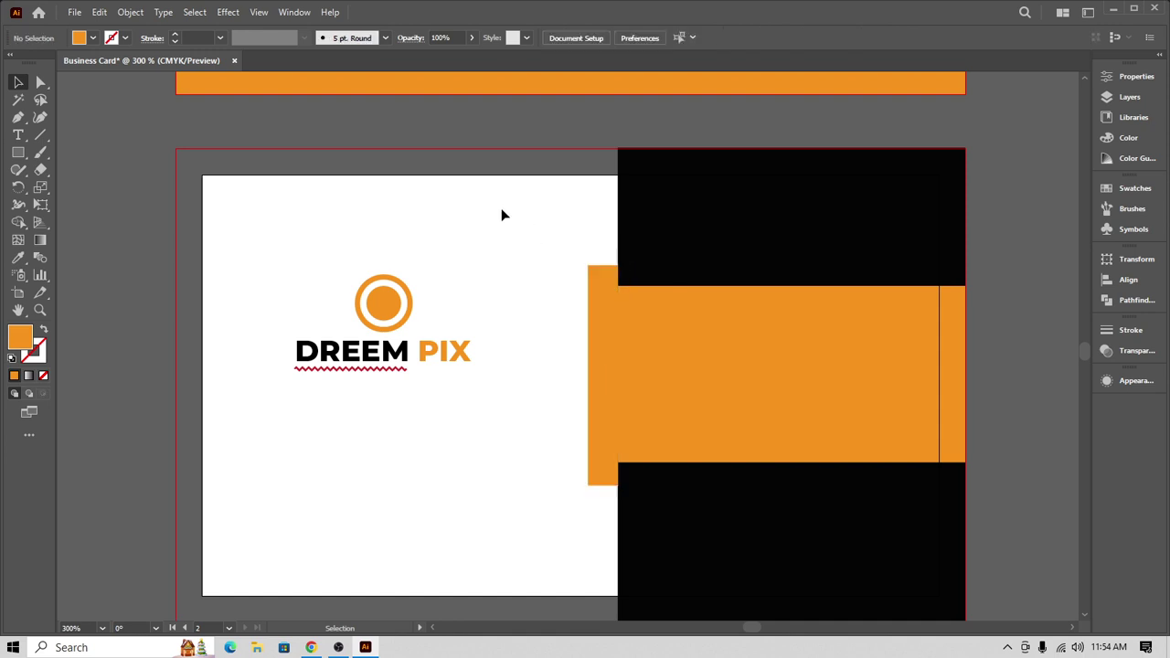
click(607, 276)
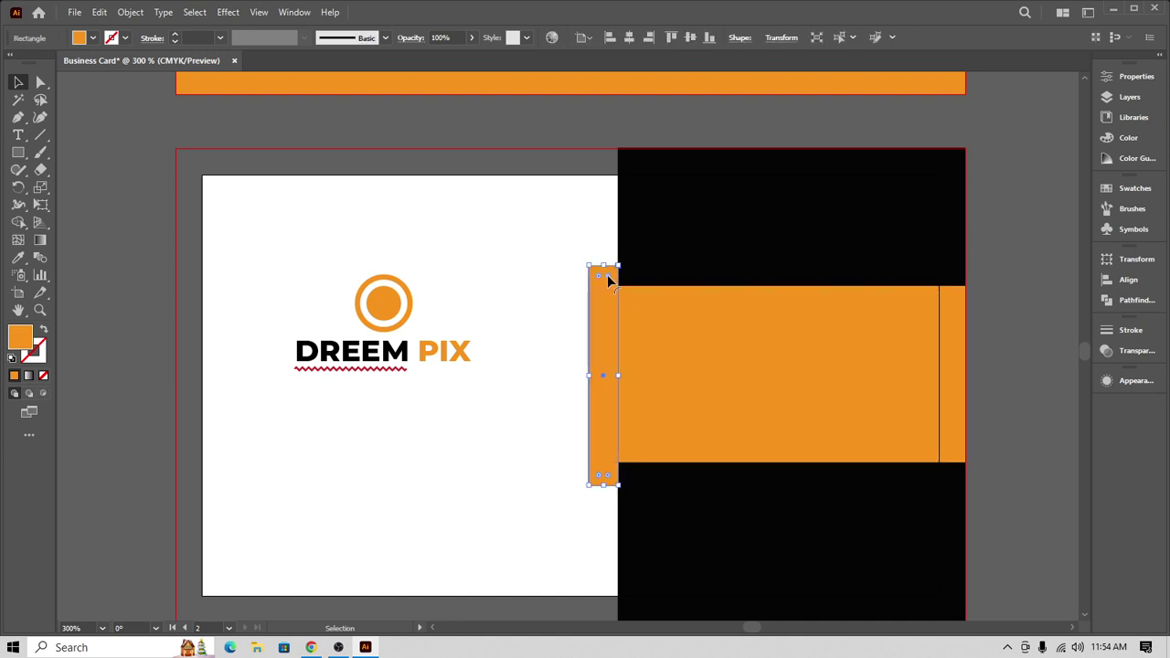
key(a)
click(602, 273)
key(Delete)
key(ctrl+z)
key(v)
- Recolour the narrow vertical rectangle to the darker orange-brown b56916
click(89, 38)
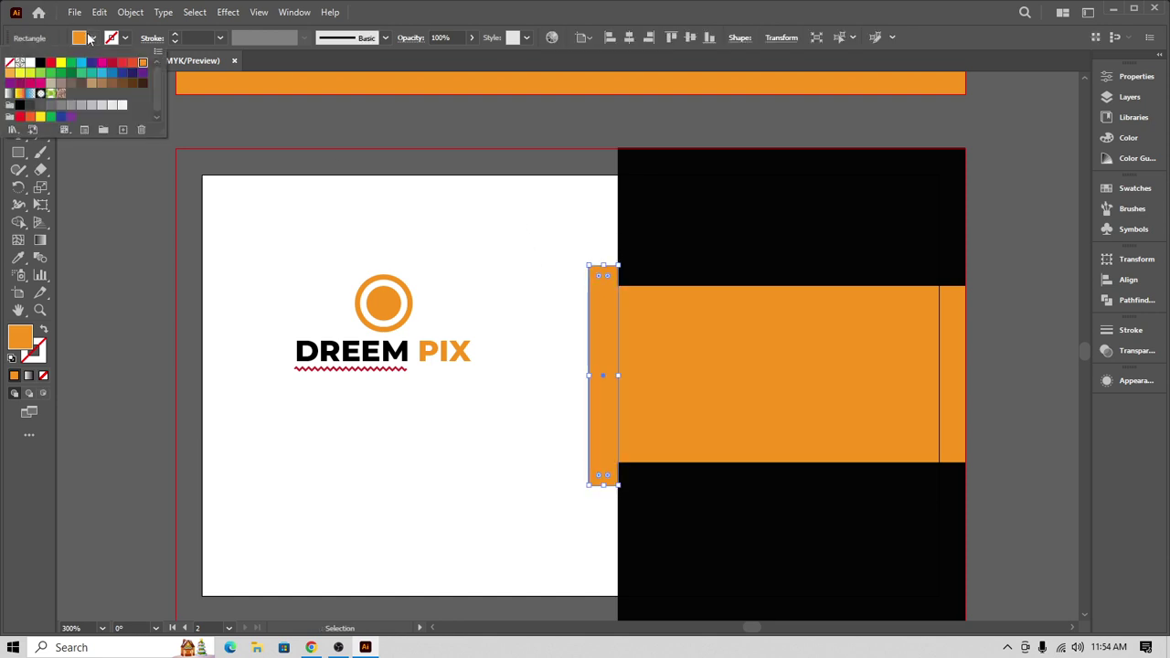
click(89, 38)
click(90, 38)
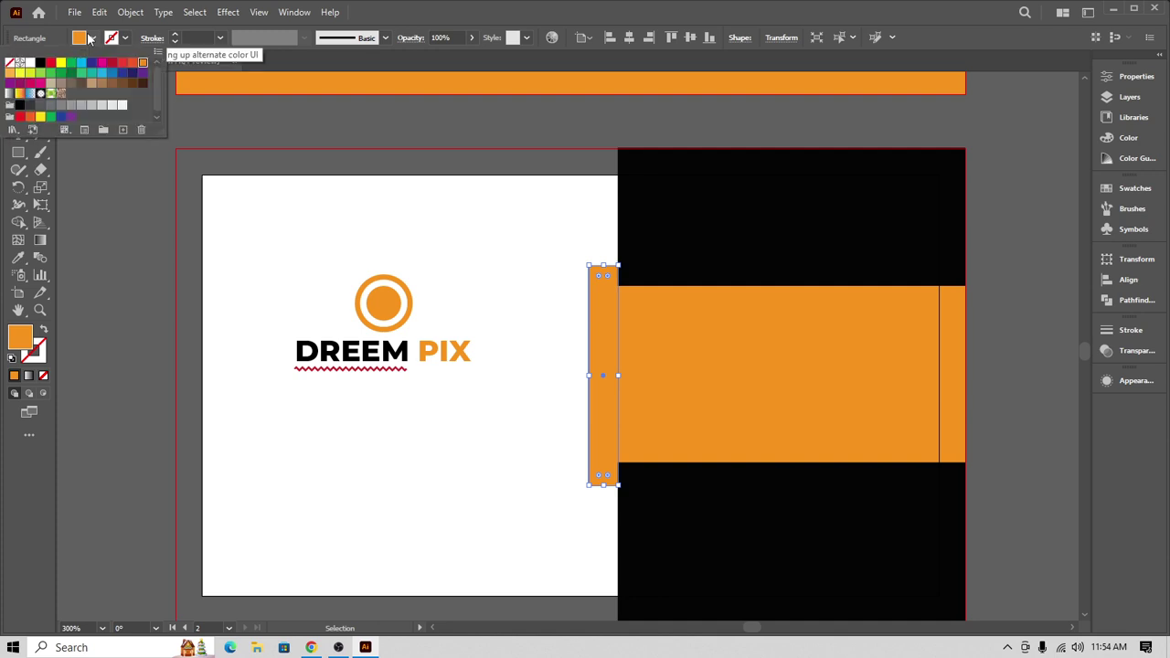
click(89, 37)
double_click(25, 338)
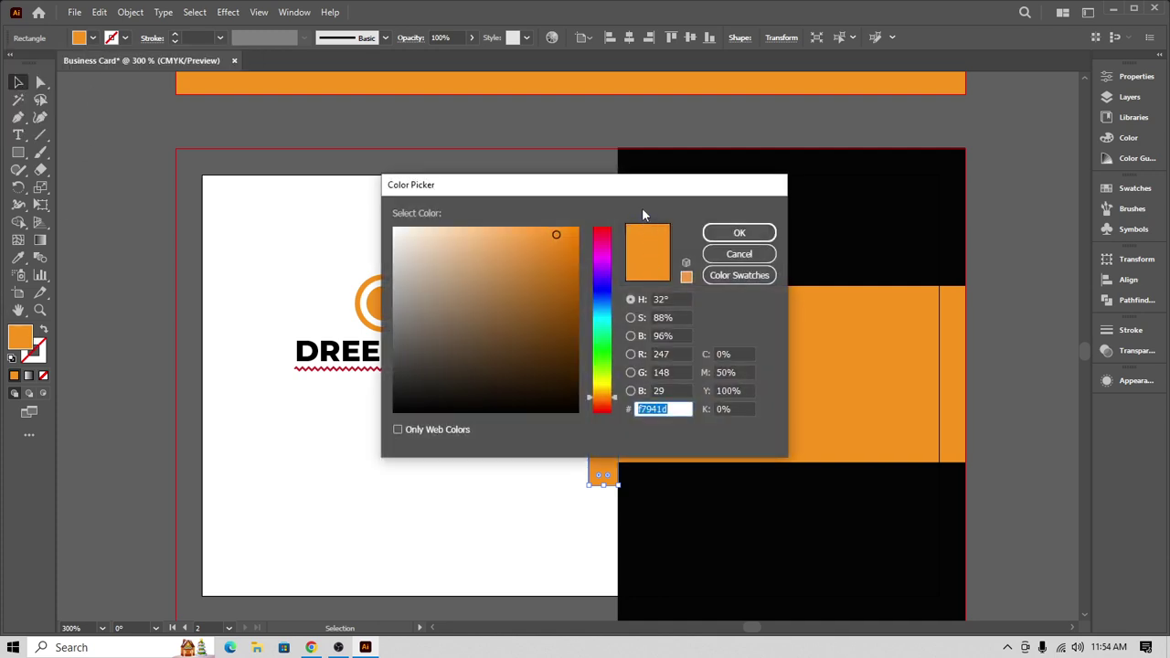
drag(650, 184, 334, 194)
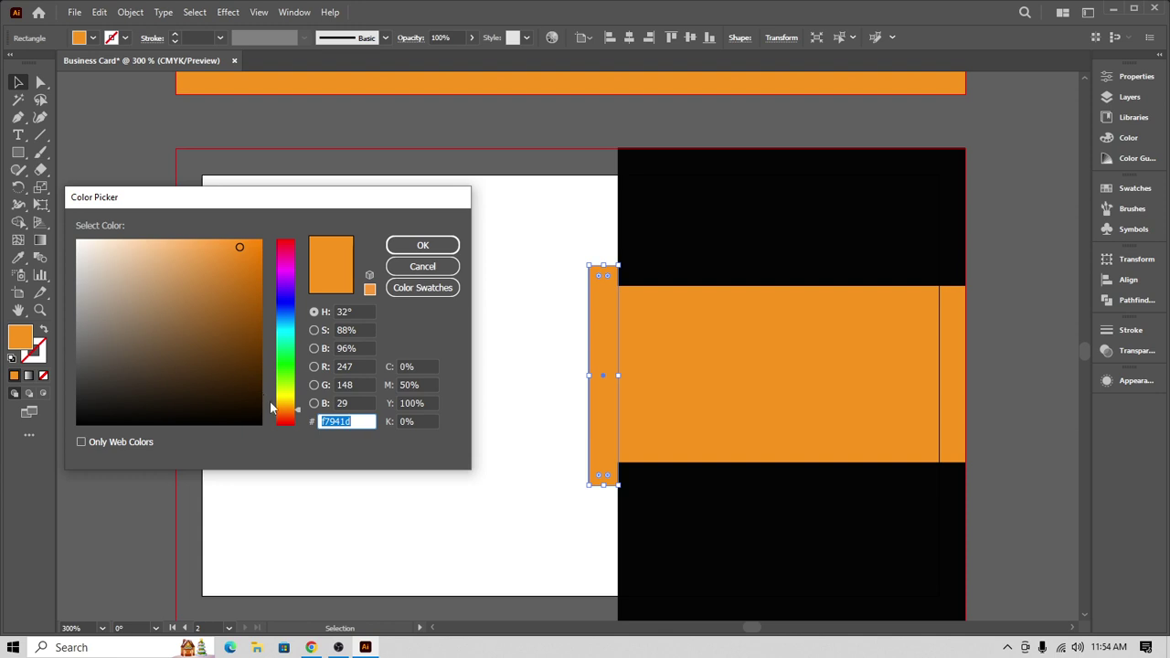
click(237, 256)
mouse_move(238, 257)
mouse_down()
mouse_move(248, 262)
mouse_move(240, 299)
mouse_up()
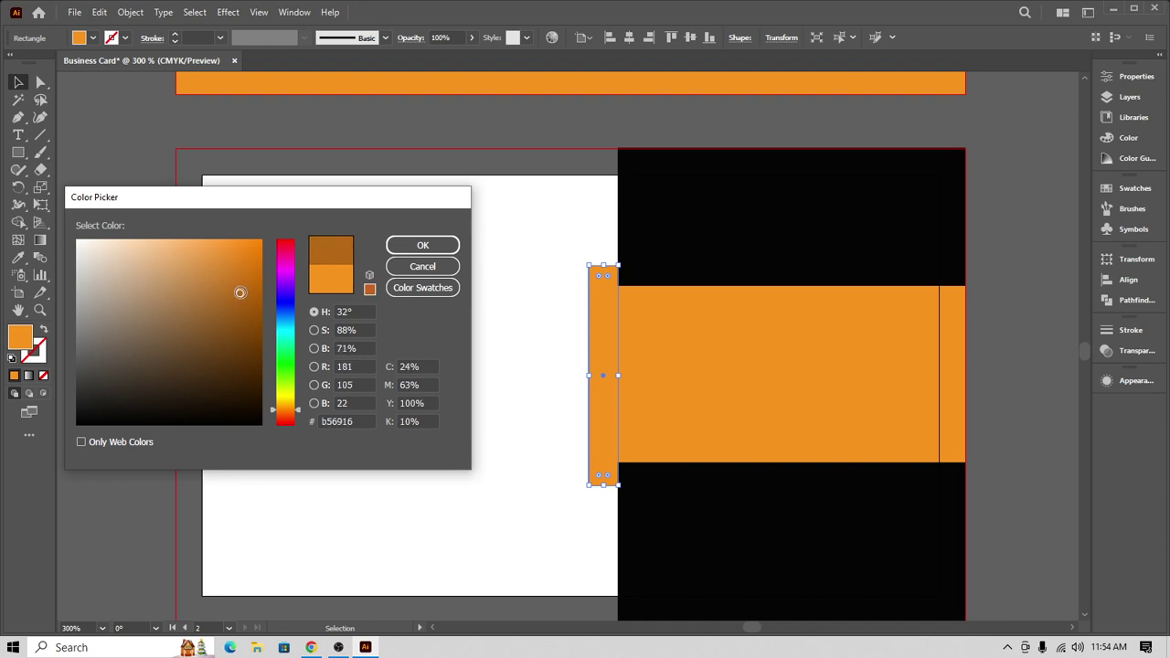
click(422, 245)
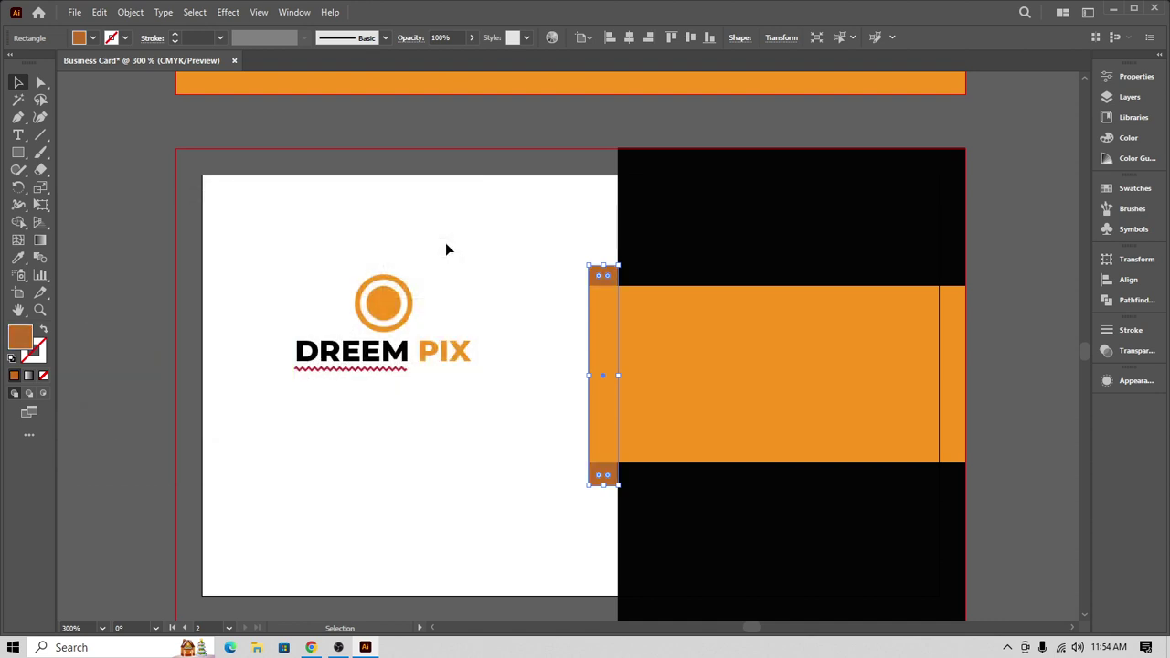
click(345, 205)
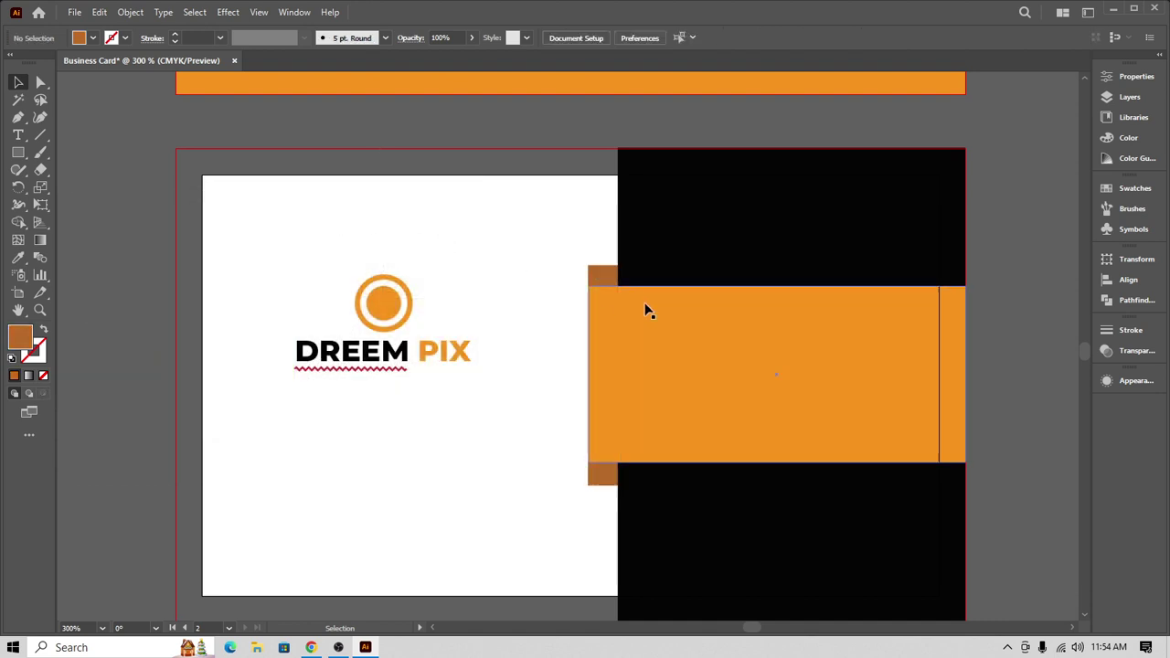
- Move the brown rectangle's two left anchor points onto the orange band's left corners to form triangular ribbon folds
click(601, 270)
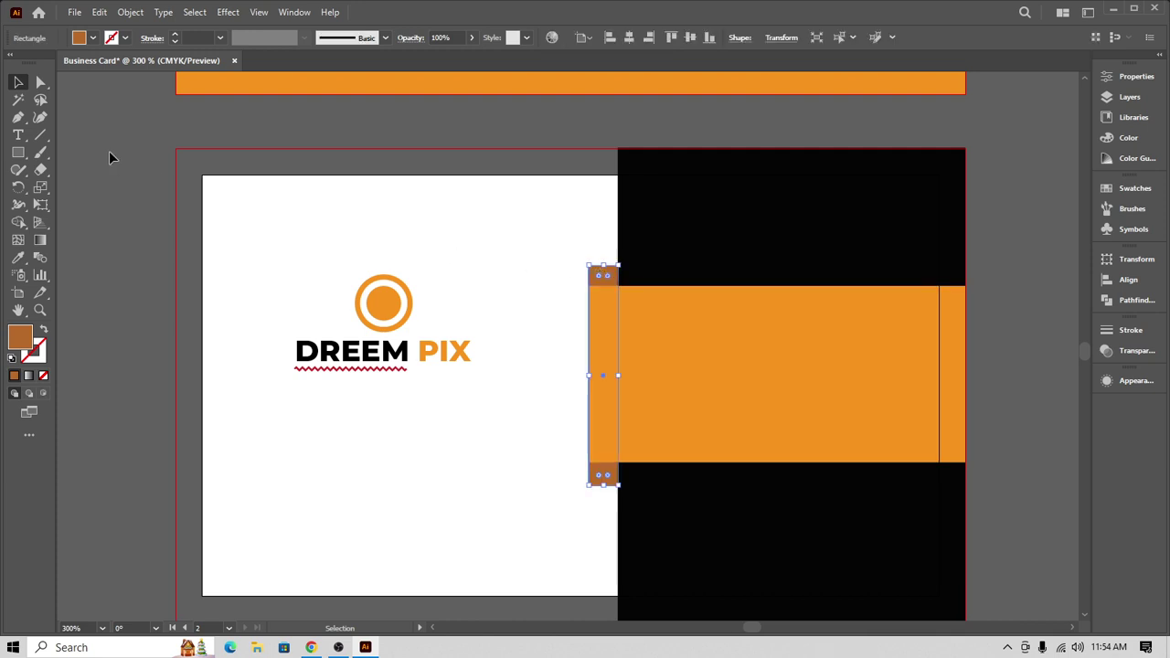
click(41, 82)
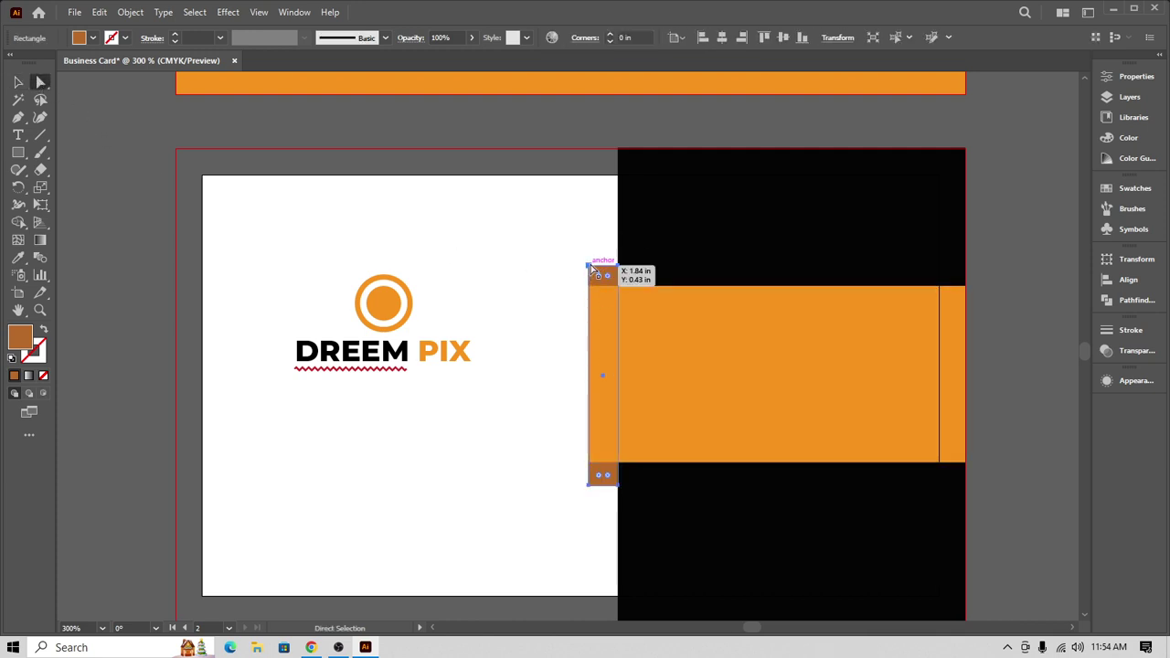
click(589, 267)
drag(589, 267, 590, 286)
drag(590, 486, 590, 463)
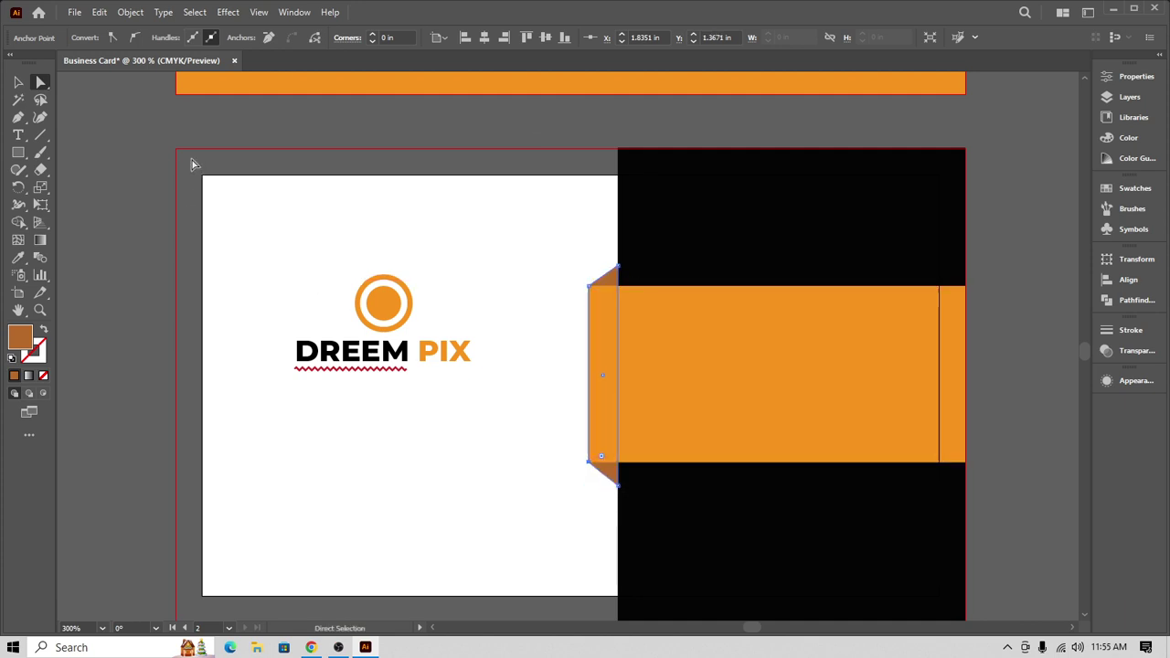
- Switch to the Selection tool and deselect the brown ribbon fold shape
click(19, 84)
click(80, 108)
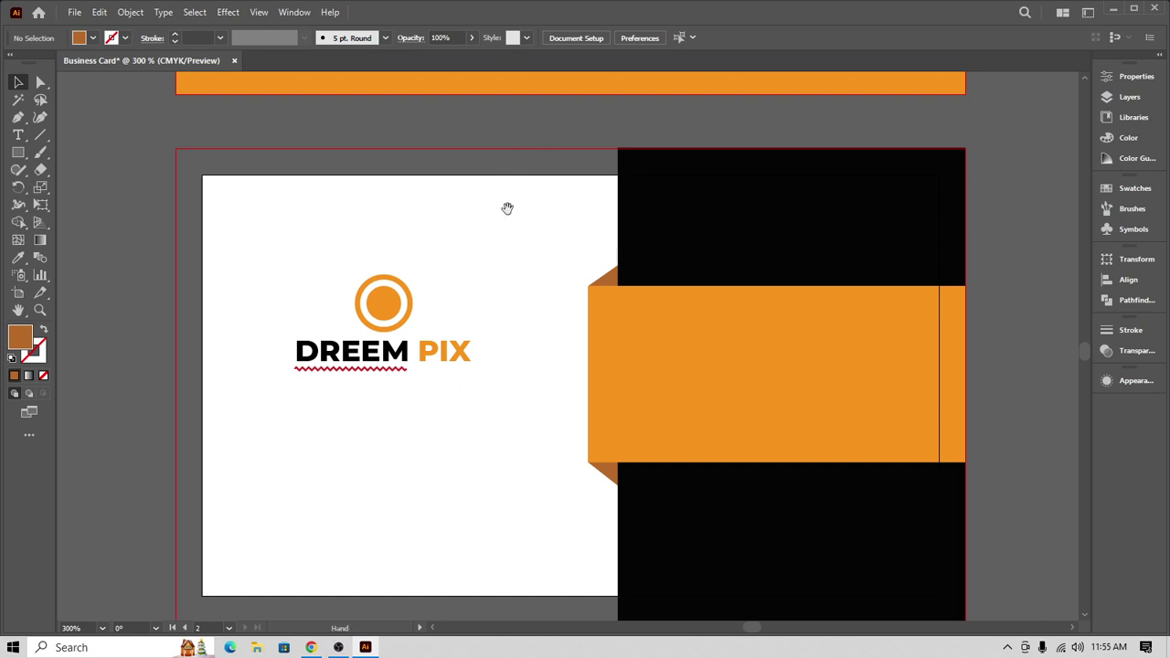
drag(507, 209, 452, 225)
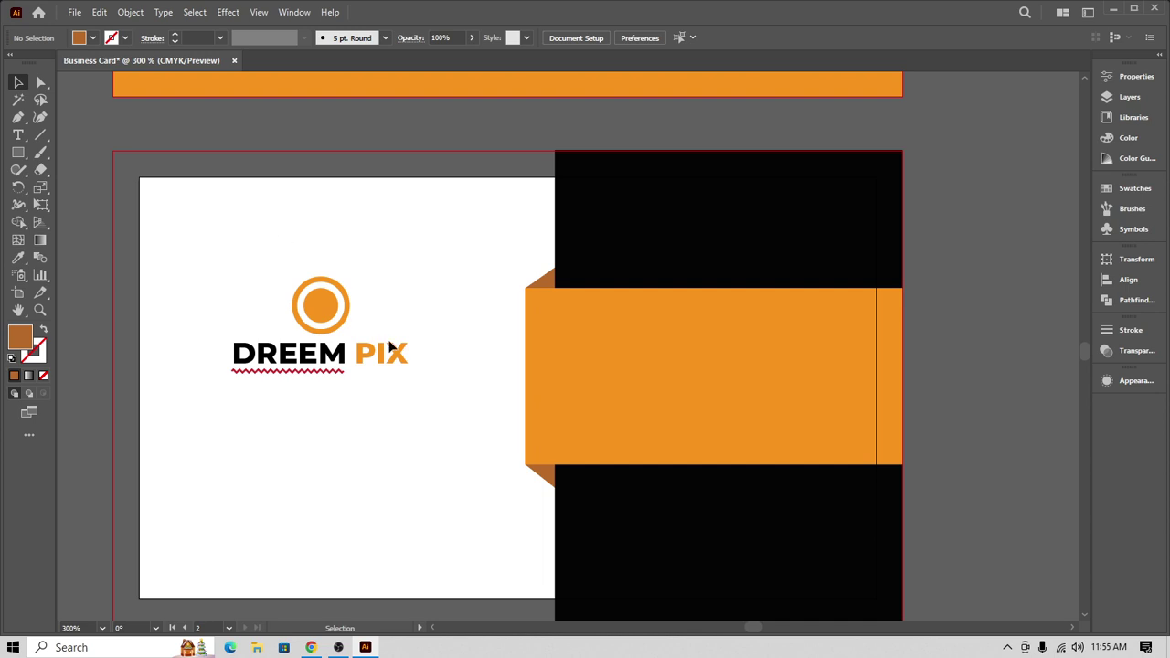
key(space)
drag(360, 312, 405, 217)
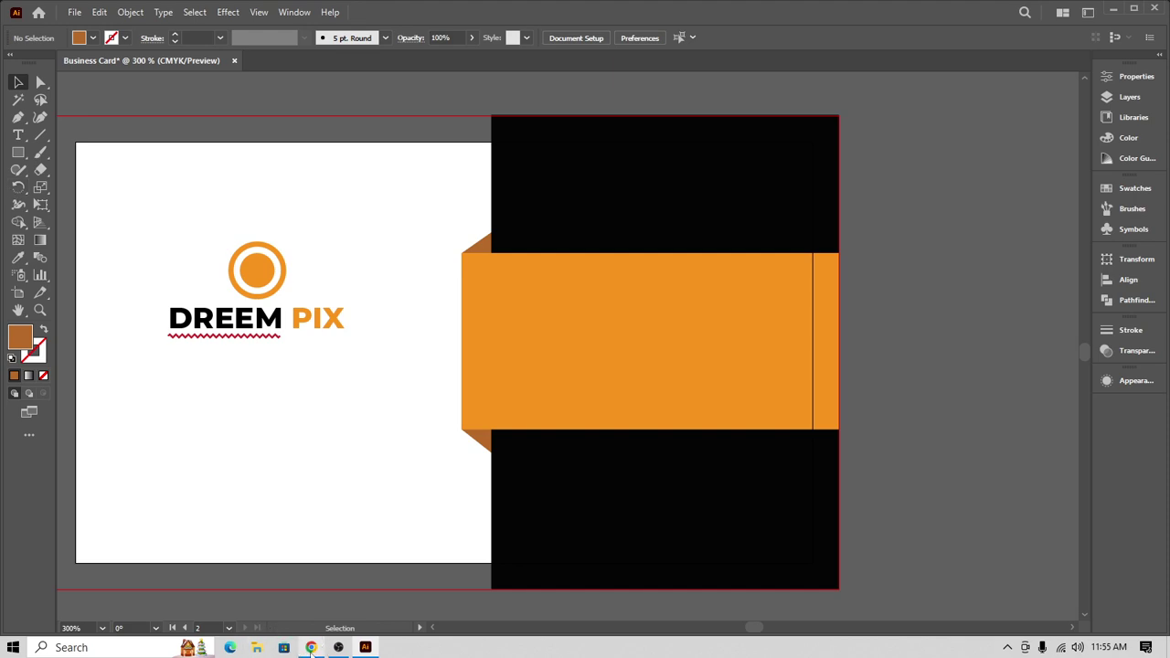
- Switch to Chrome and look over the reference business card template images on GraphicRiver for contact-detail ideas
click(311, 647)
scroll(384, 476, down, 4)
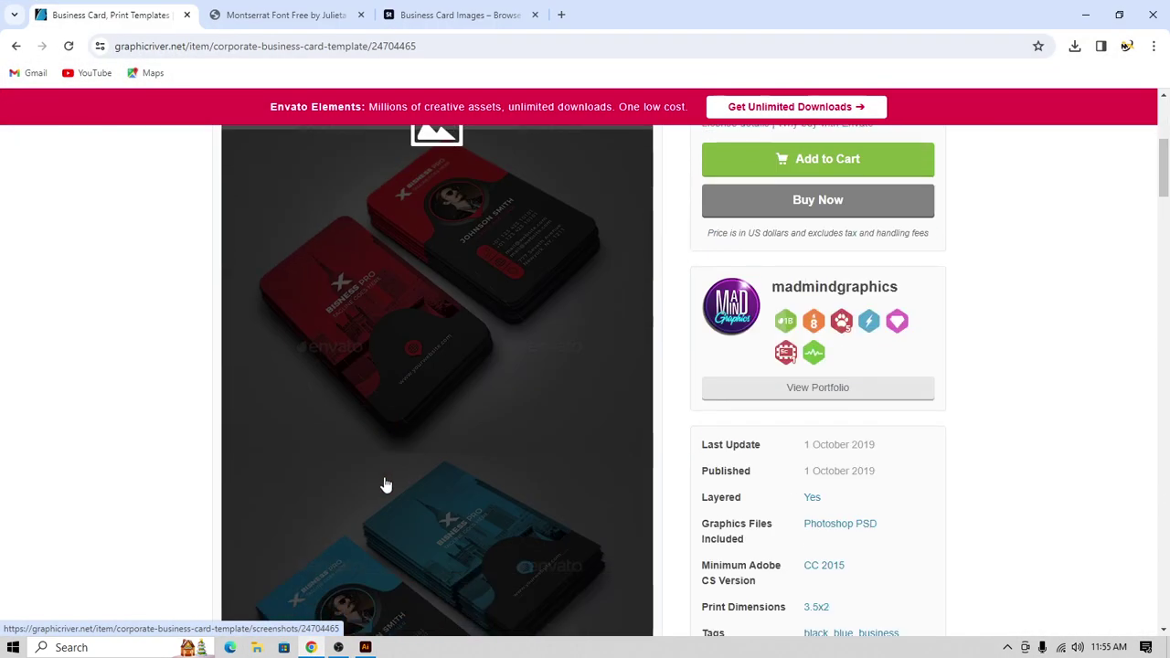
scroll(427, 465, down, 3)
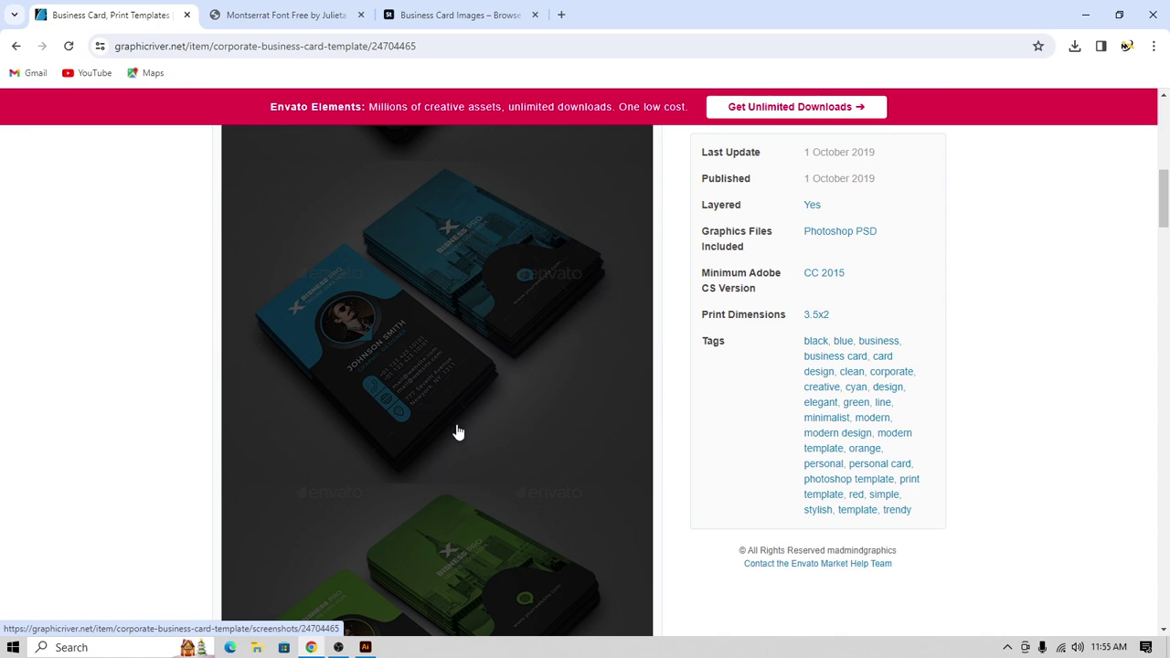
click(1078, 13)
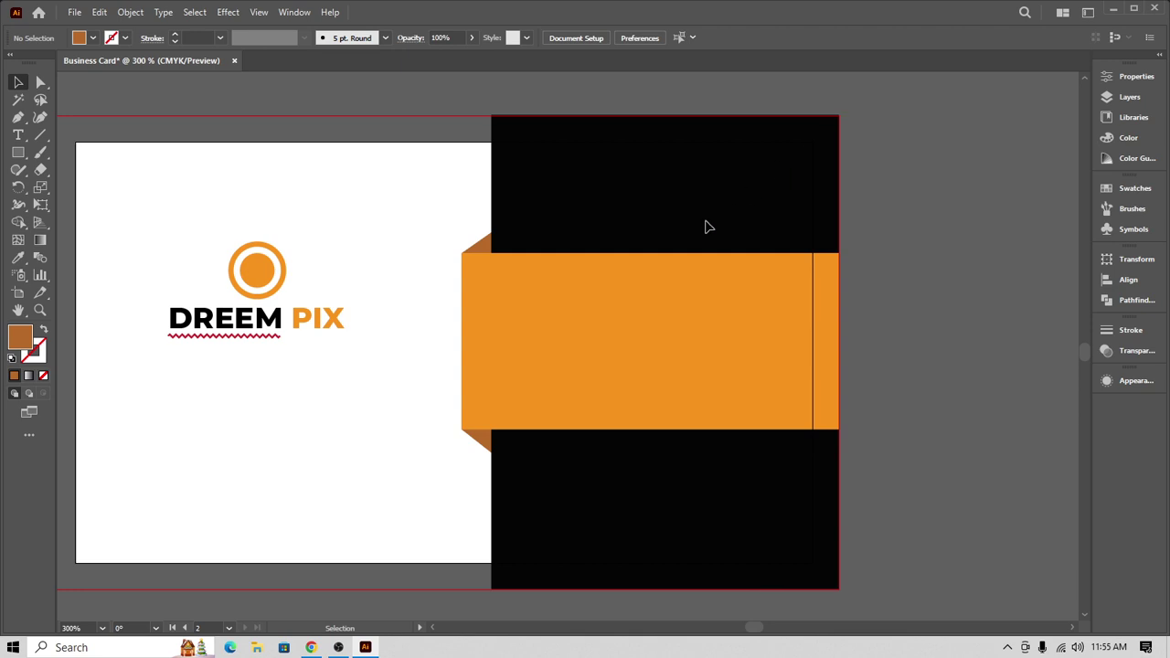
scroll(679, 193, up, 2)
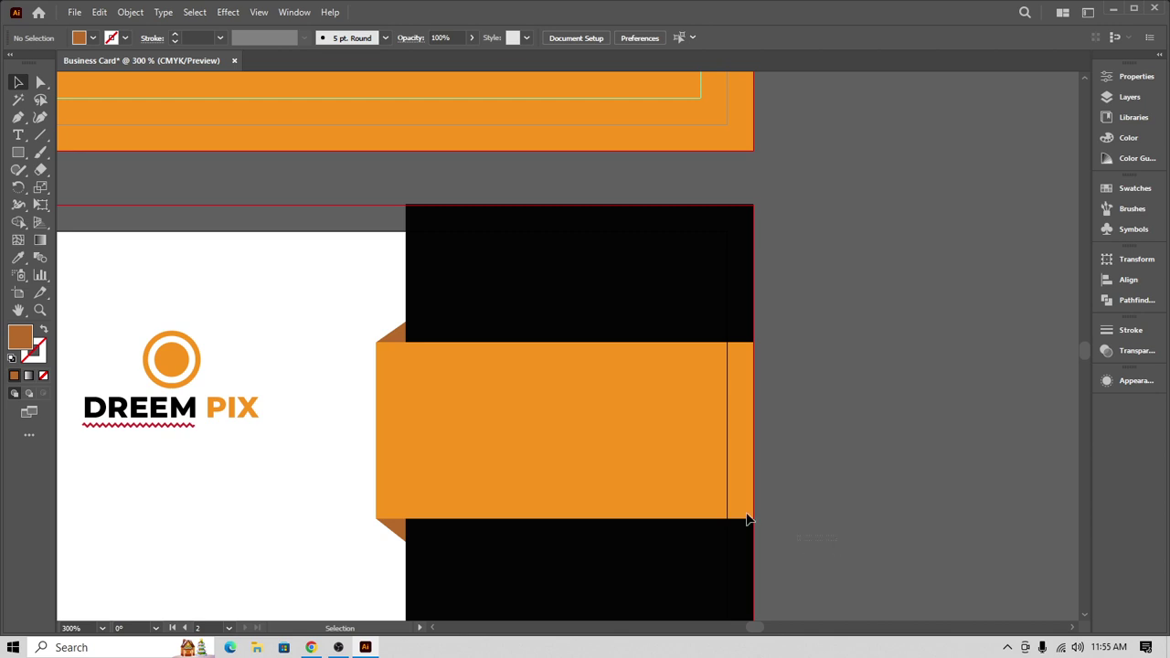
drag(759, 543, 143, 295)
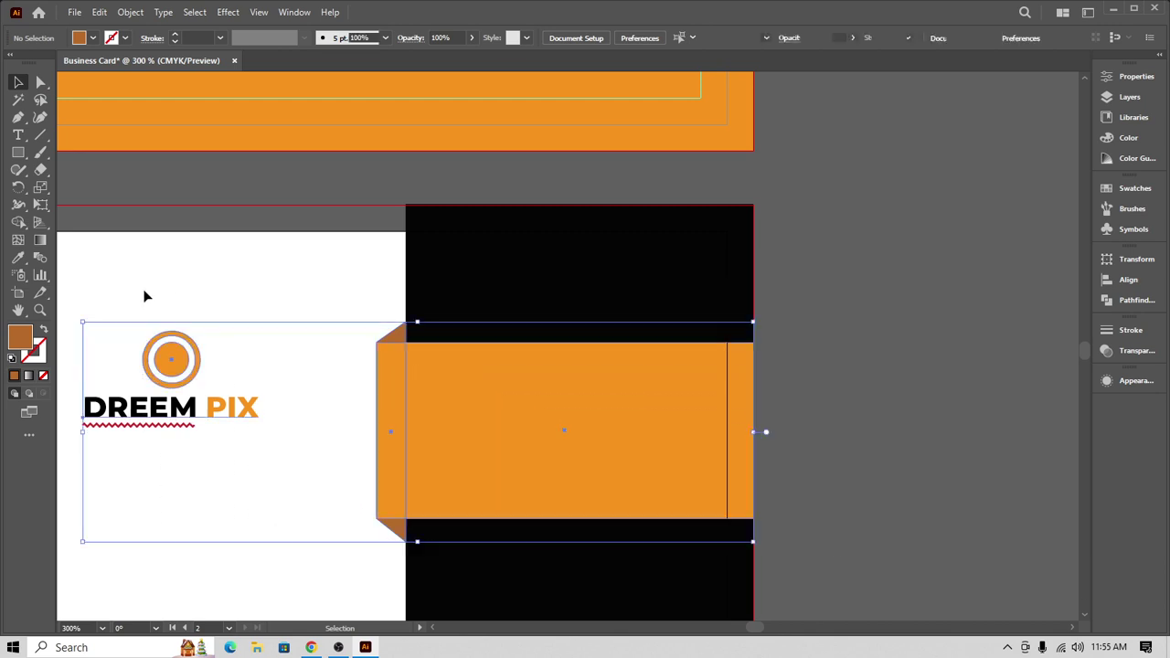
click(327, 316)
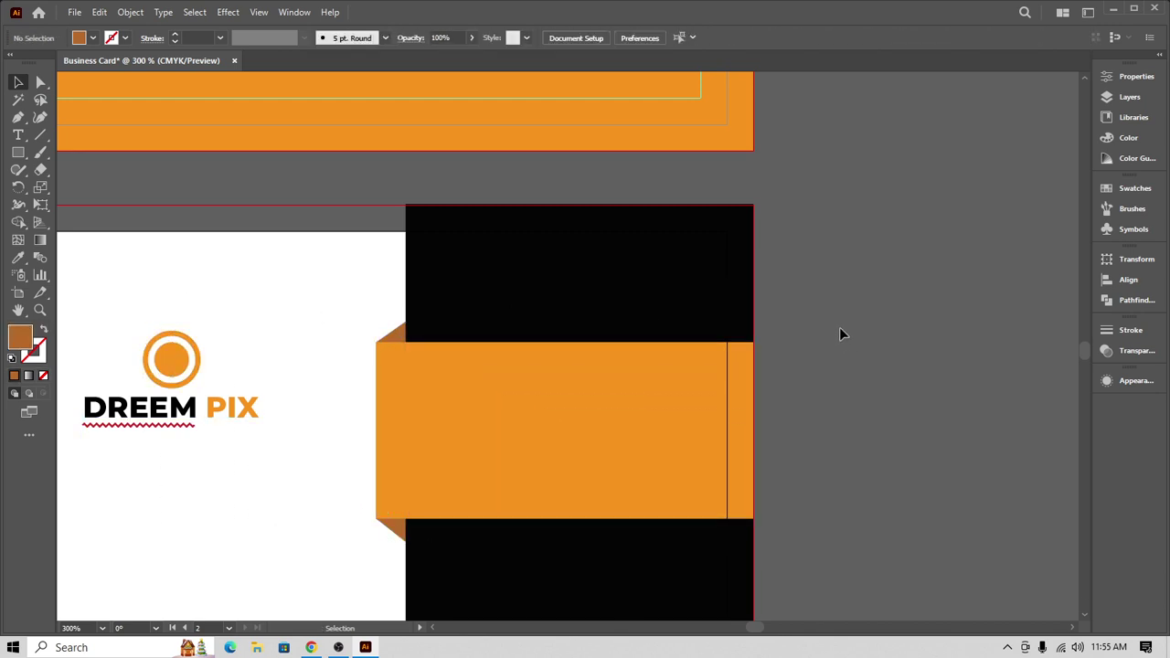
drag(527, 321, 627, 274)
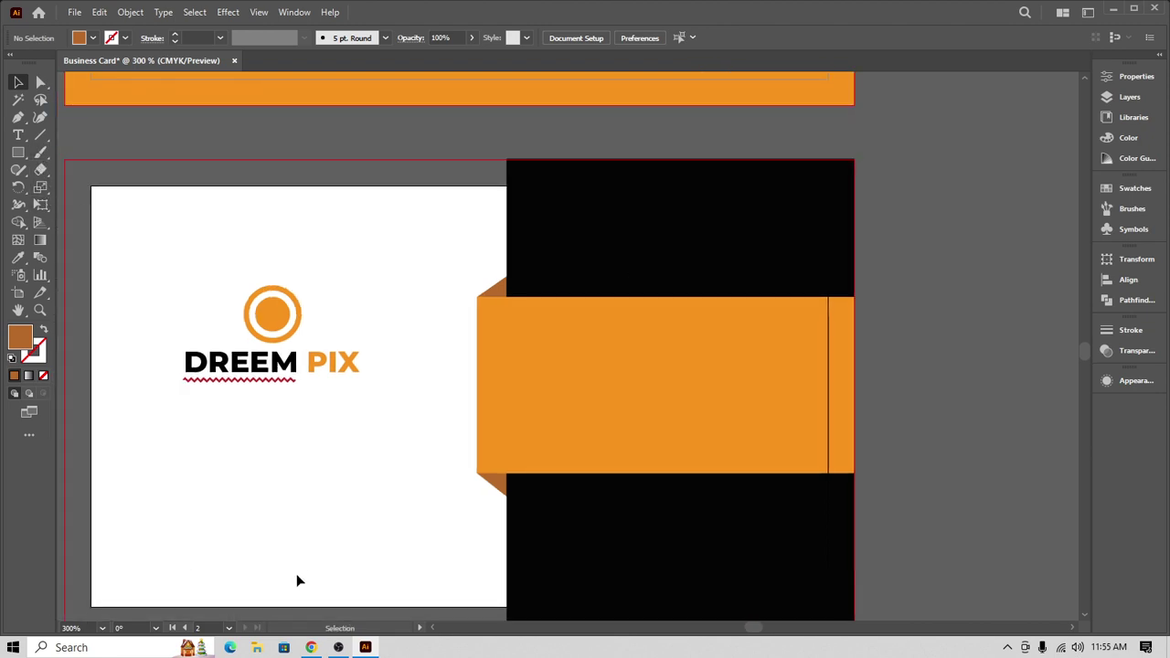
- Switch to Chrome, search Google for flaticon in a new tab and open the Flaticon website
click(311, 648)
click(558, 16)
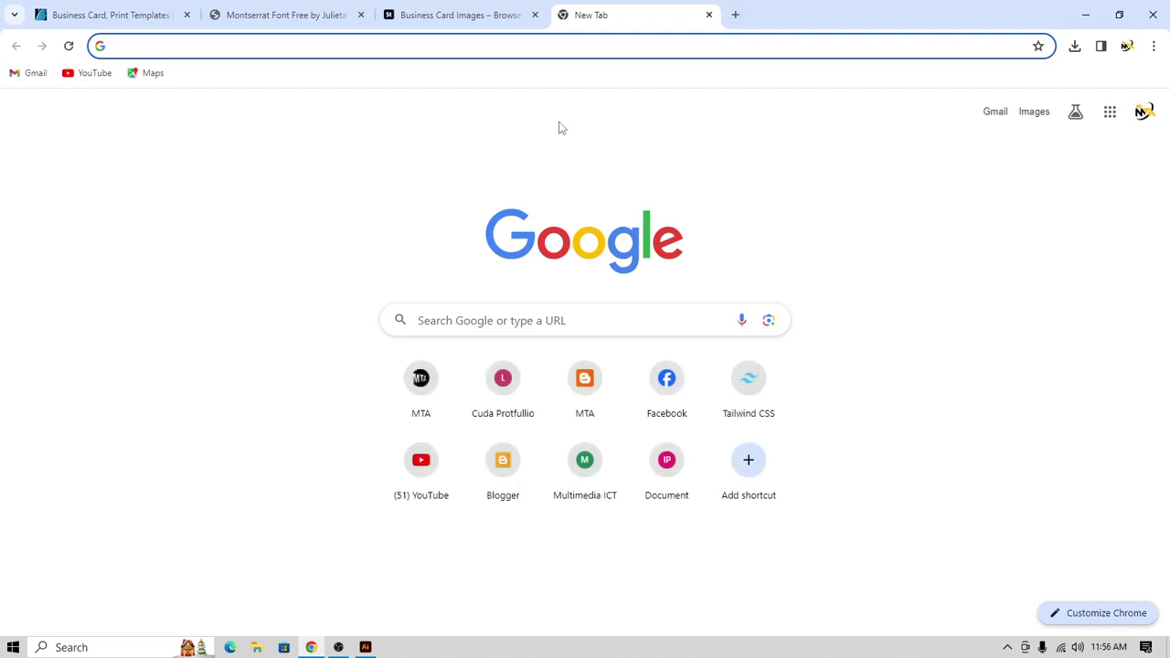
click(375, 47)
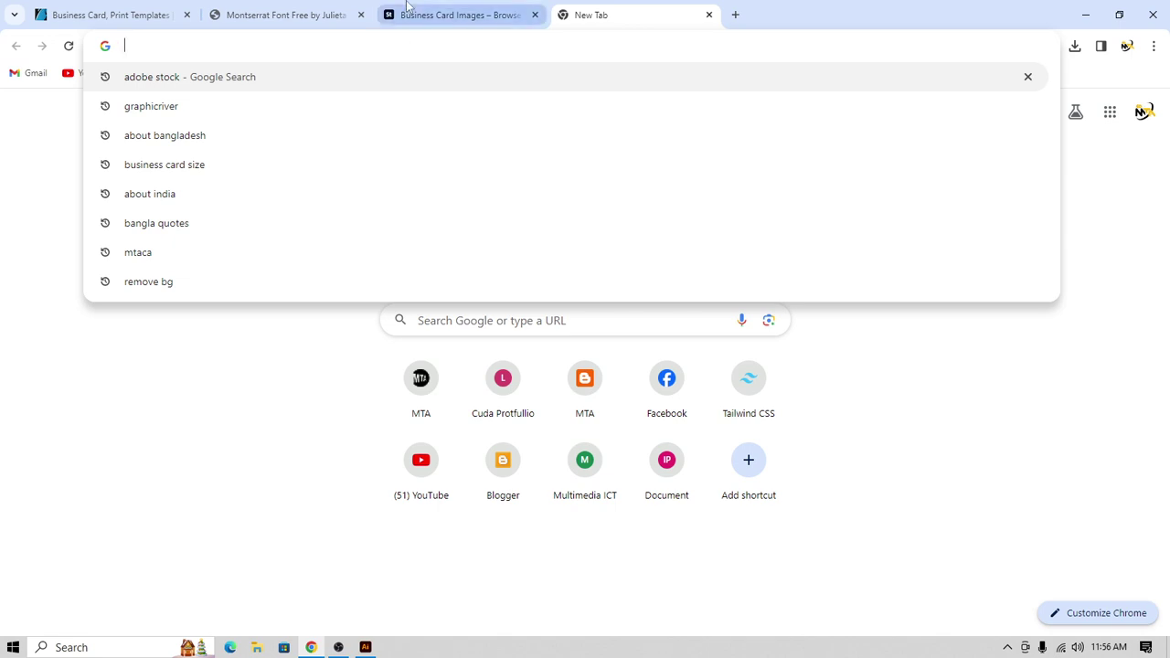
mouse_move(409, 7)
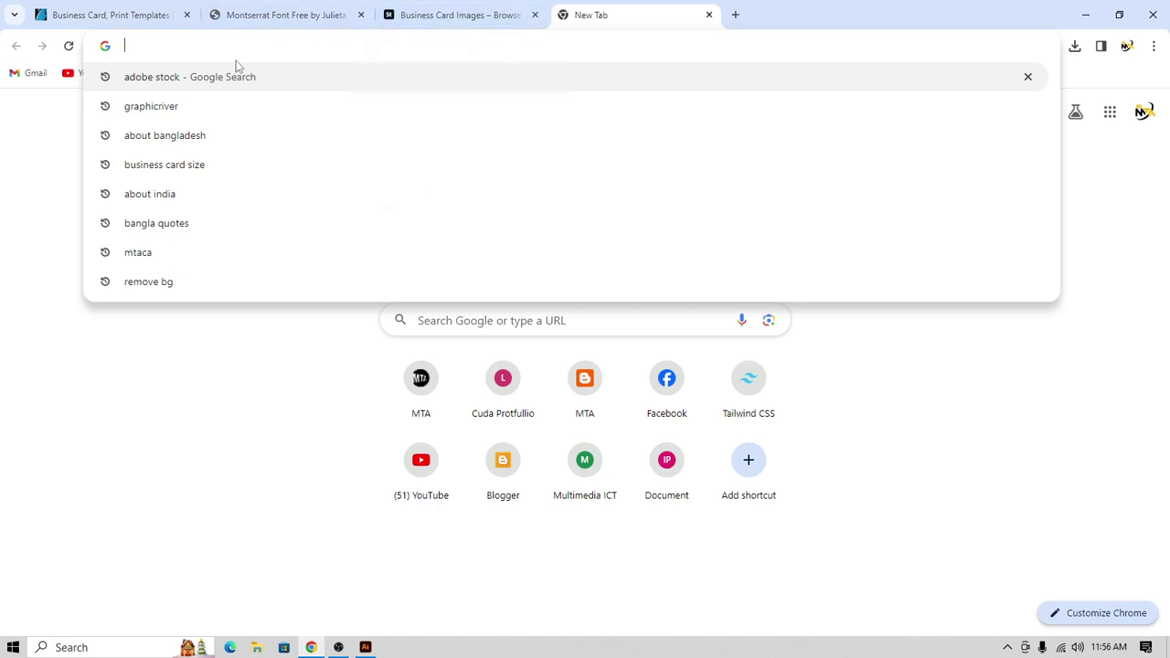
text(fla)
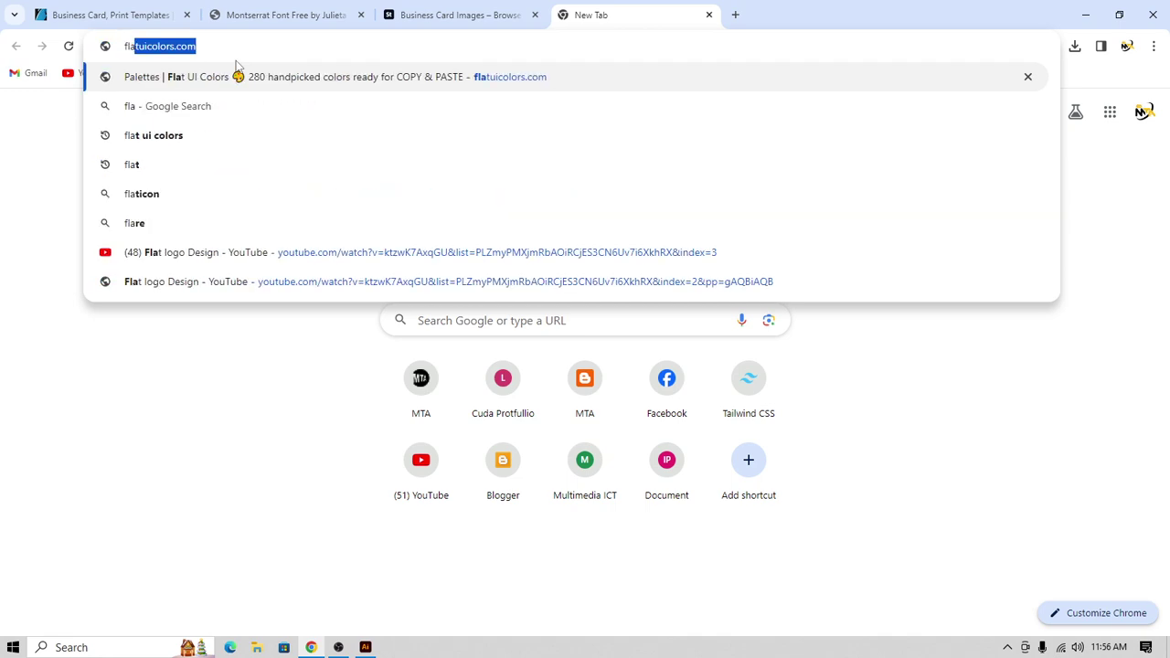
text(icon)
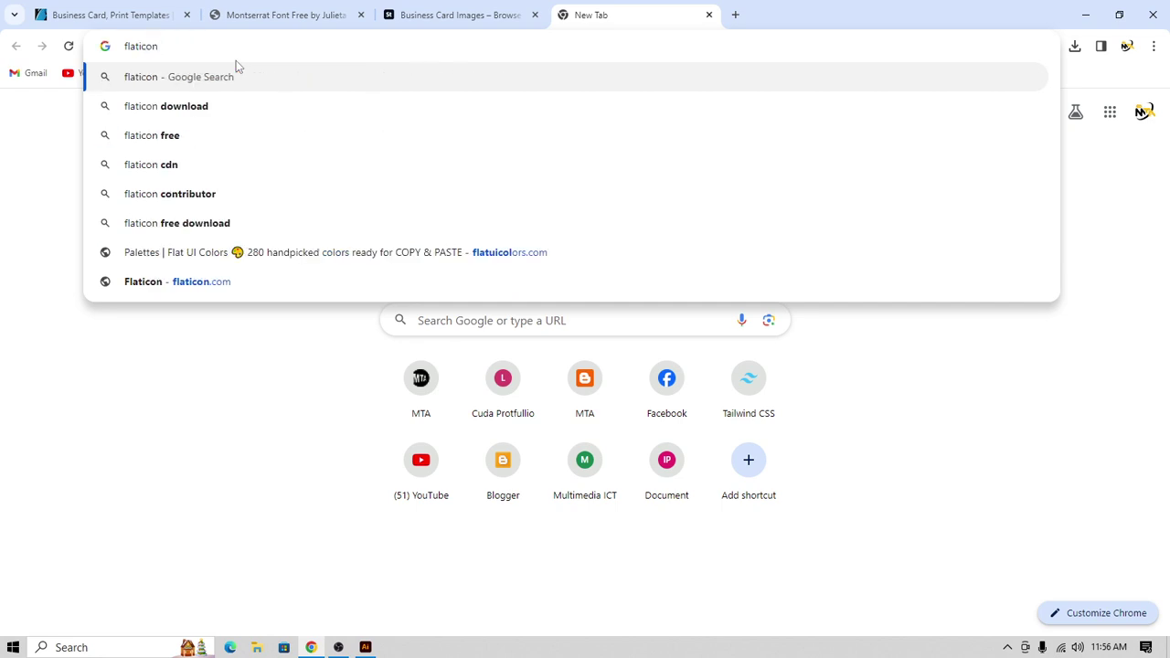
key(Return)
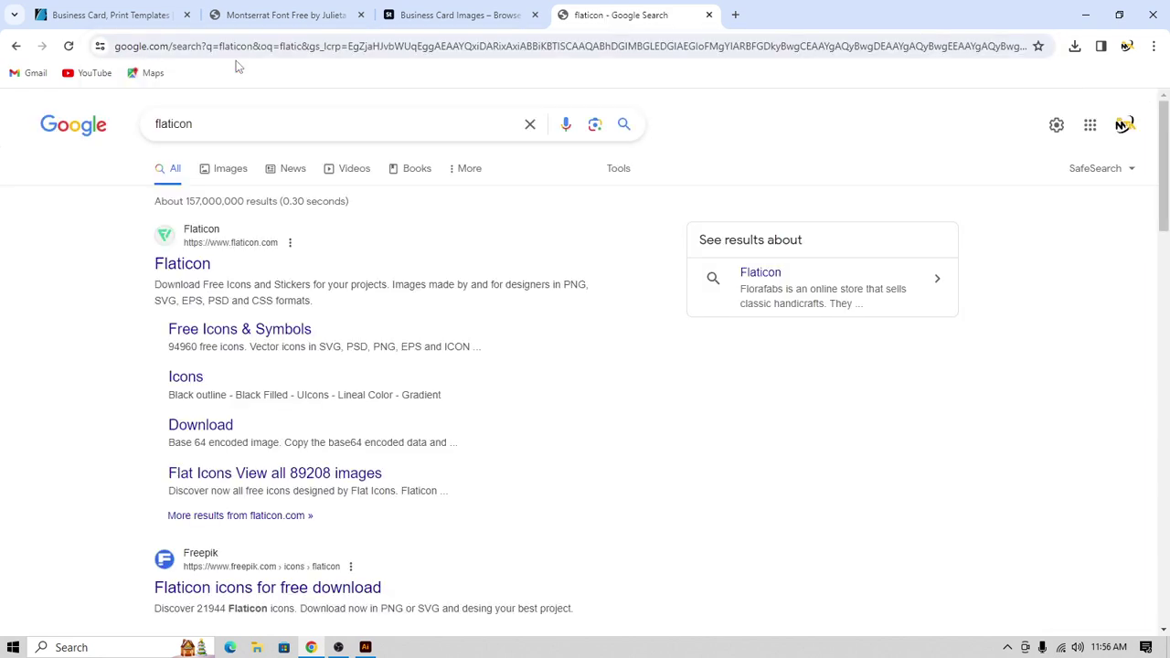
click(201, 270)
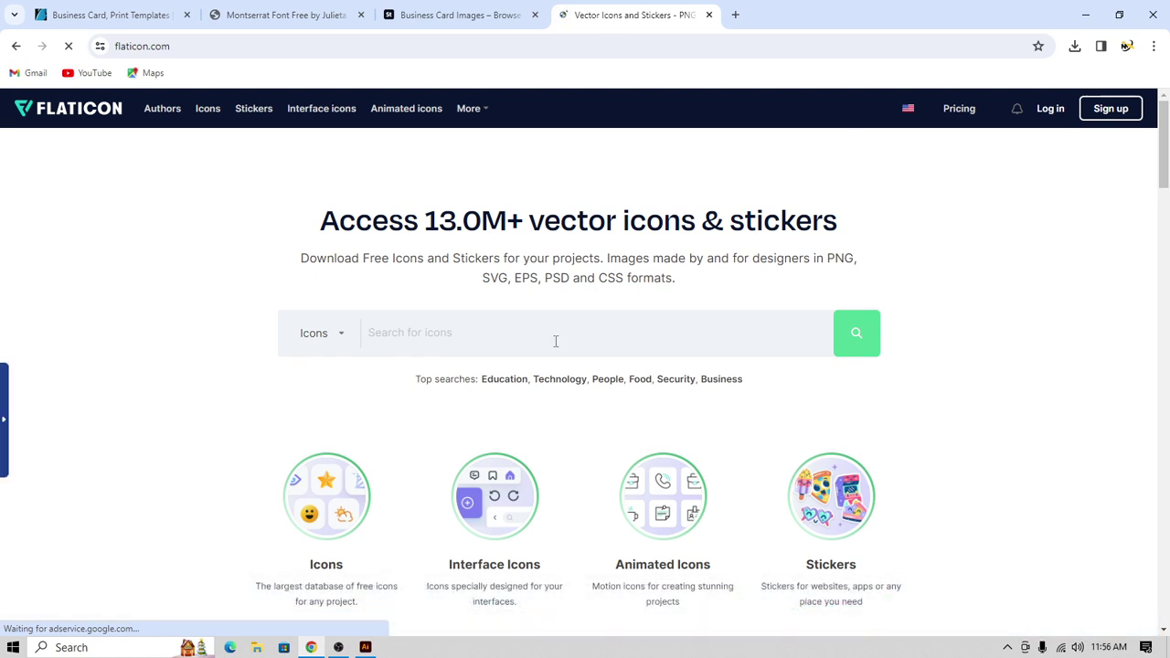
- Search Flaticon for user icons and download the solid black user icon as a free 512px PNG
text(user)
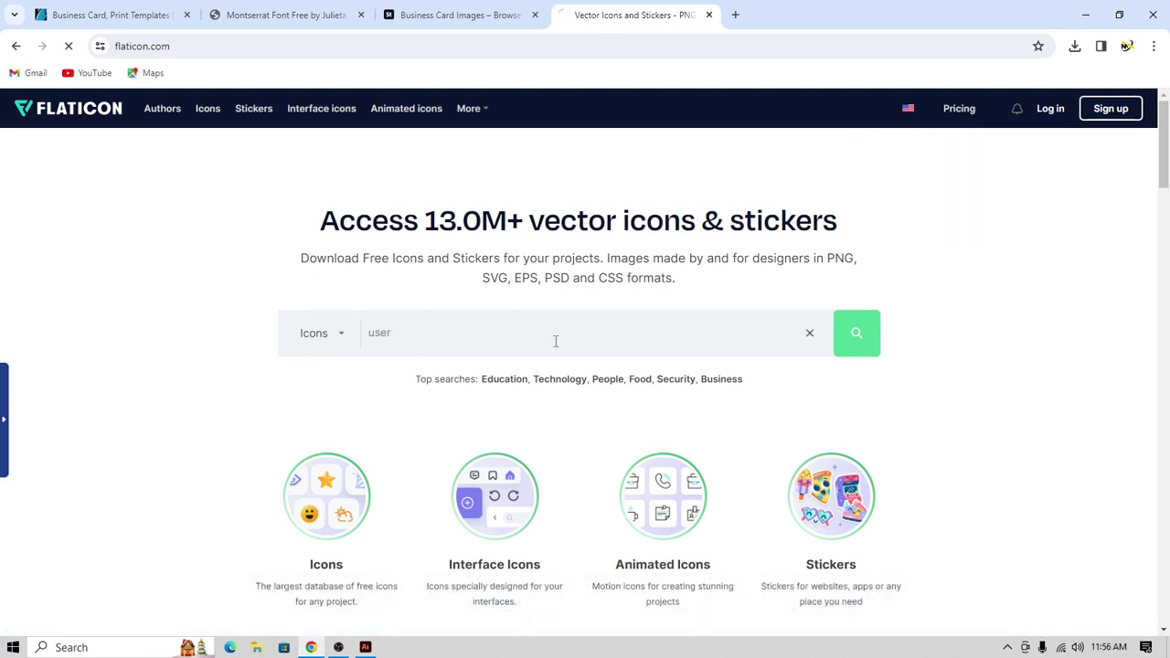
key(Return)
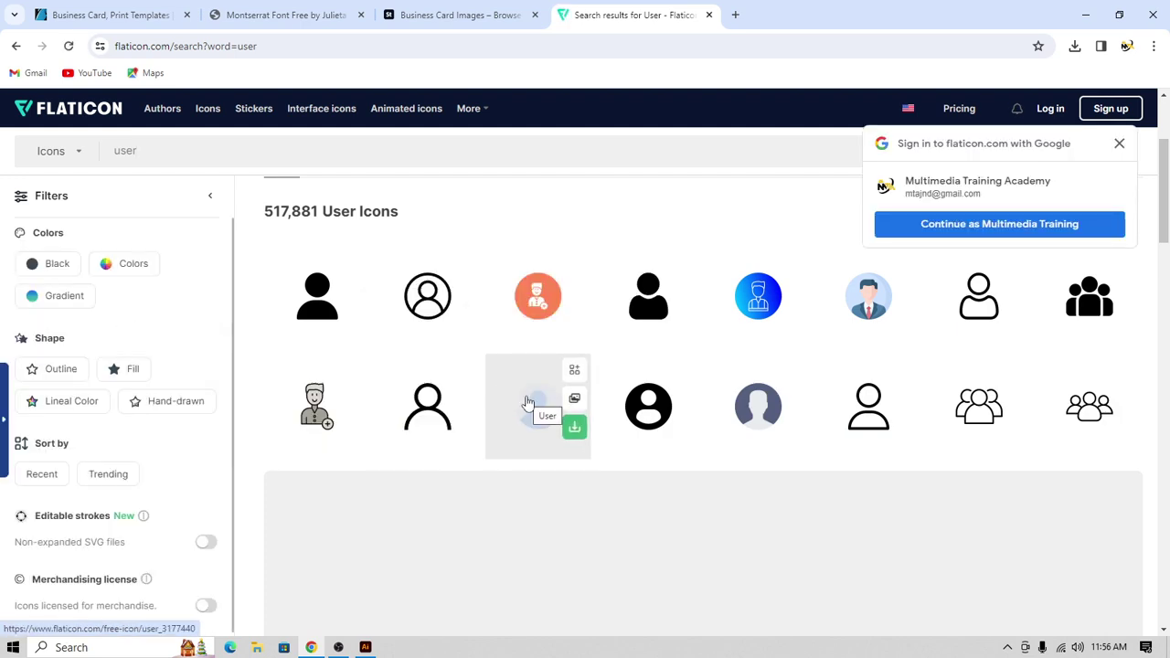
click(318, 311)
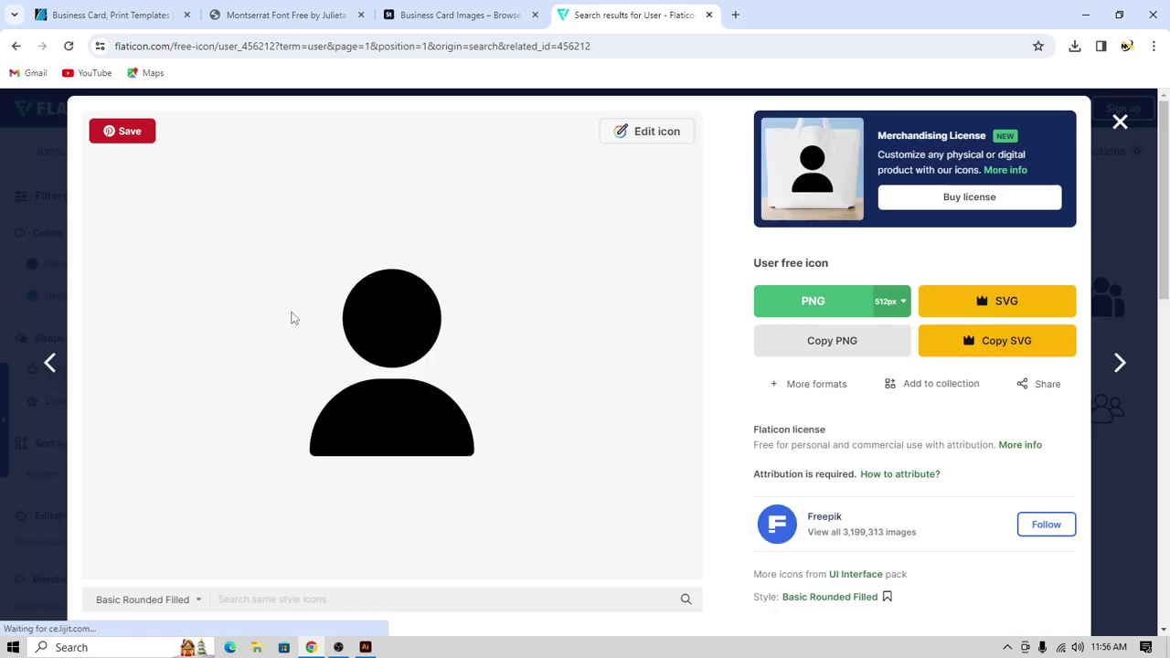
click(865, 308)
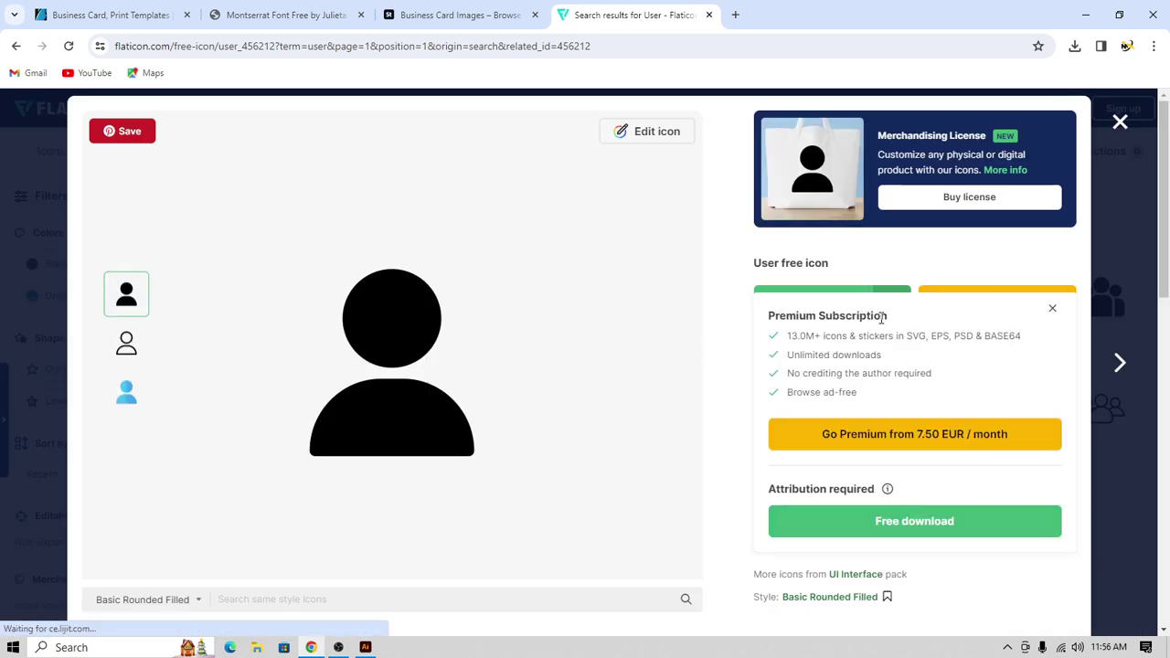
click(927, 524)
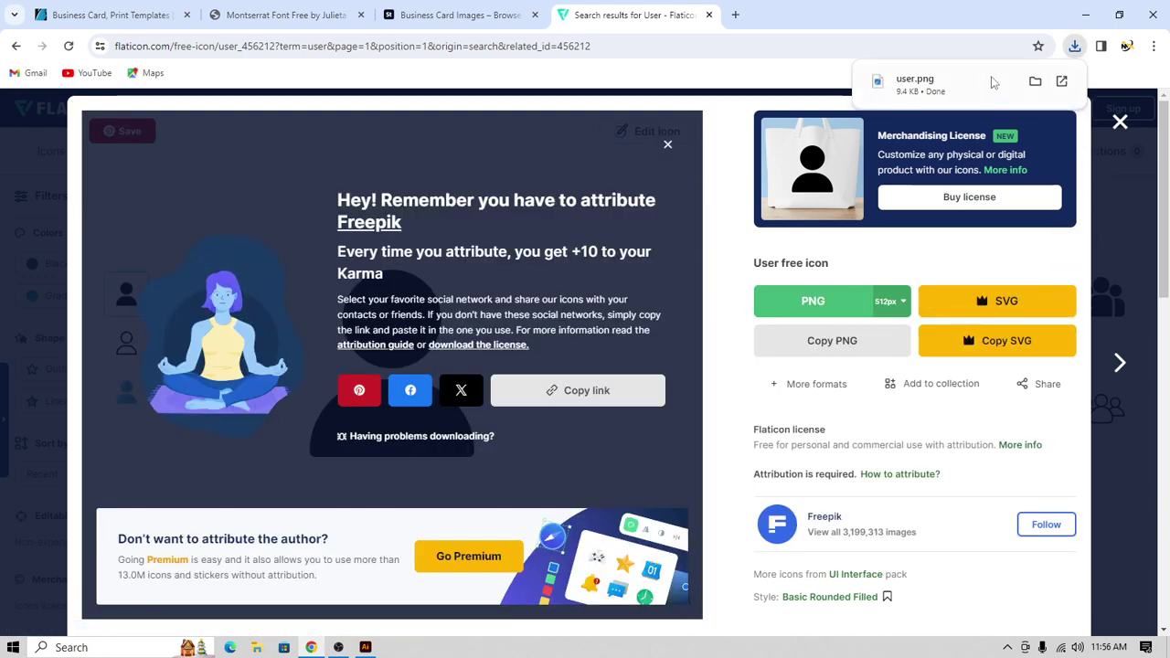
- Move the downloaded user.png from the Downloads folder to the desktop
click(1034, 80)
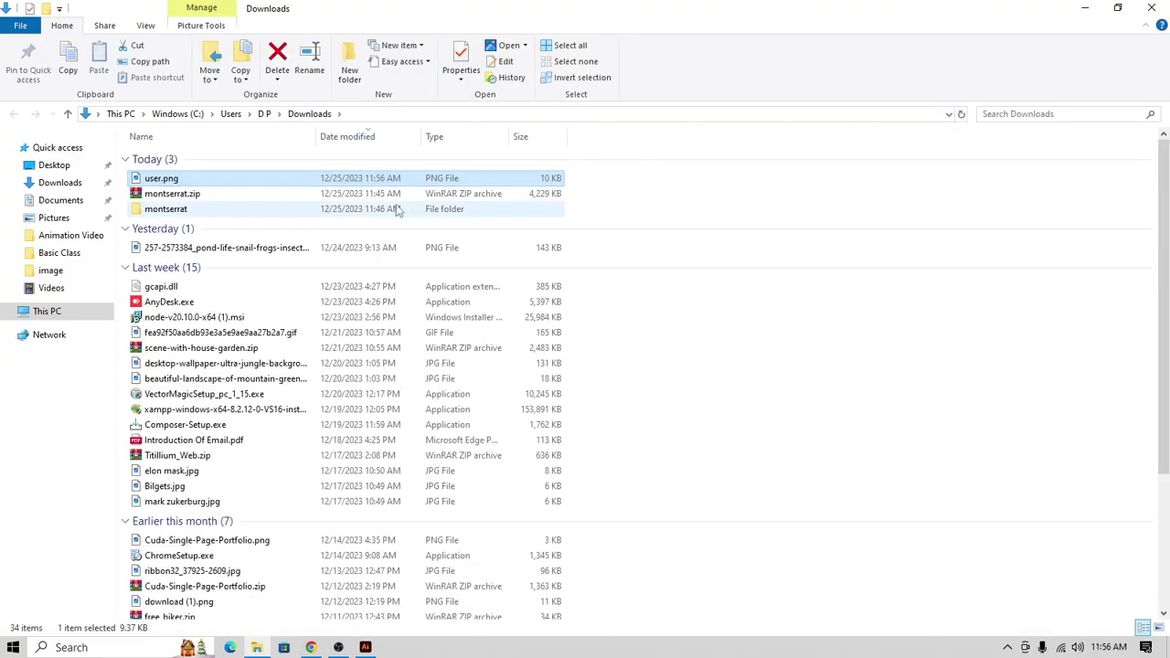
right_click(170, 183)
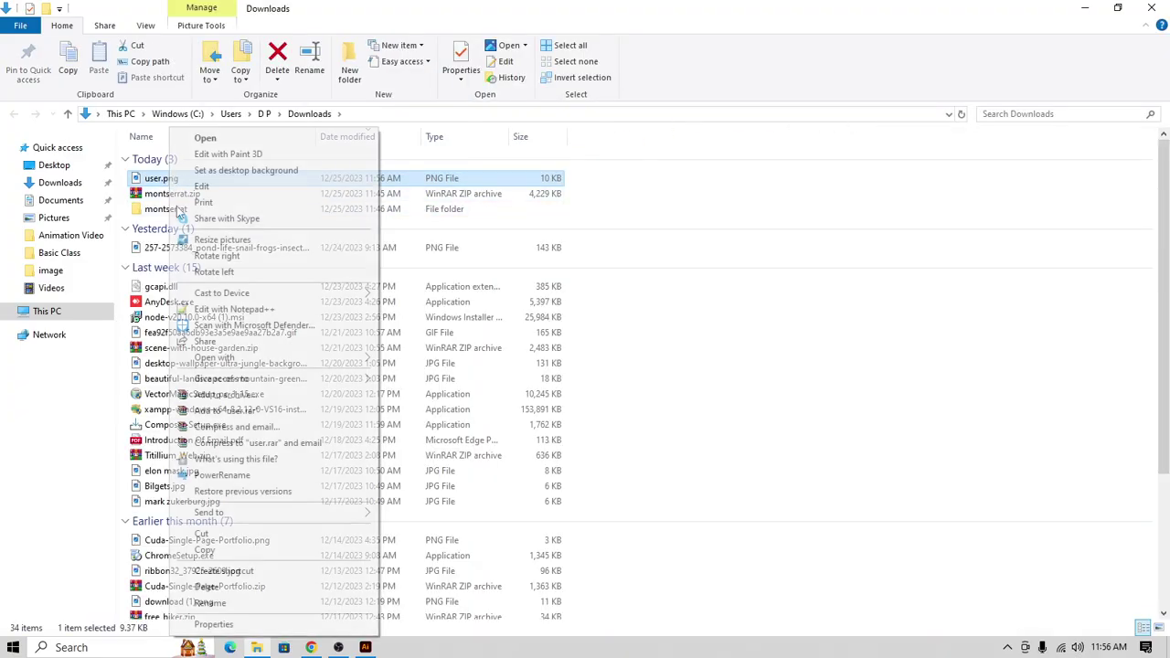
click(200, 534)
click(1151, 7)
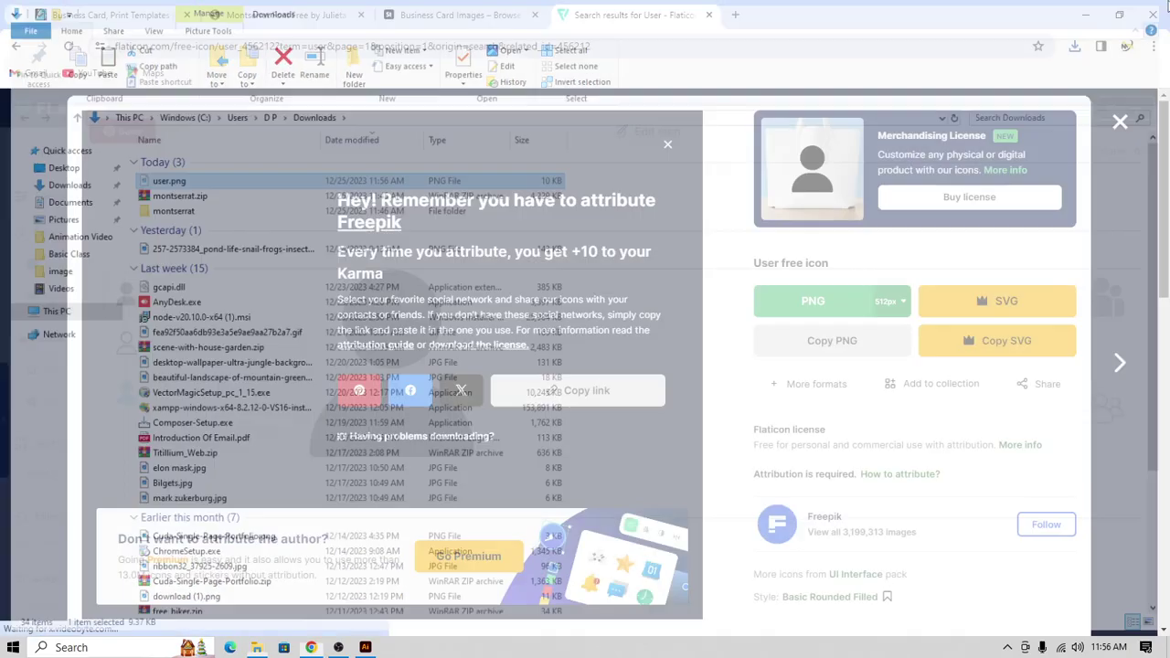
click(1085, 9)
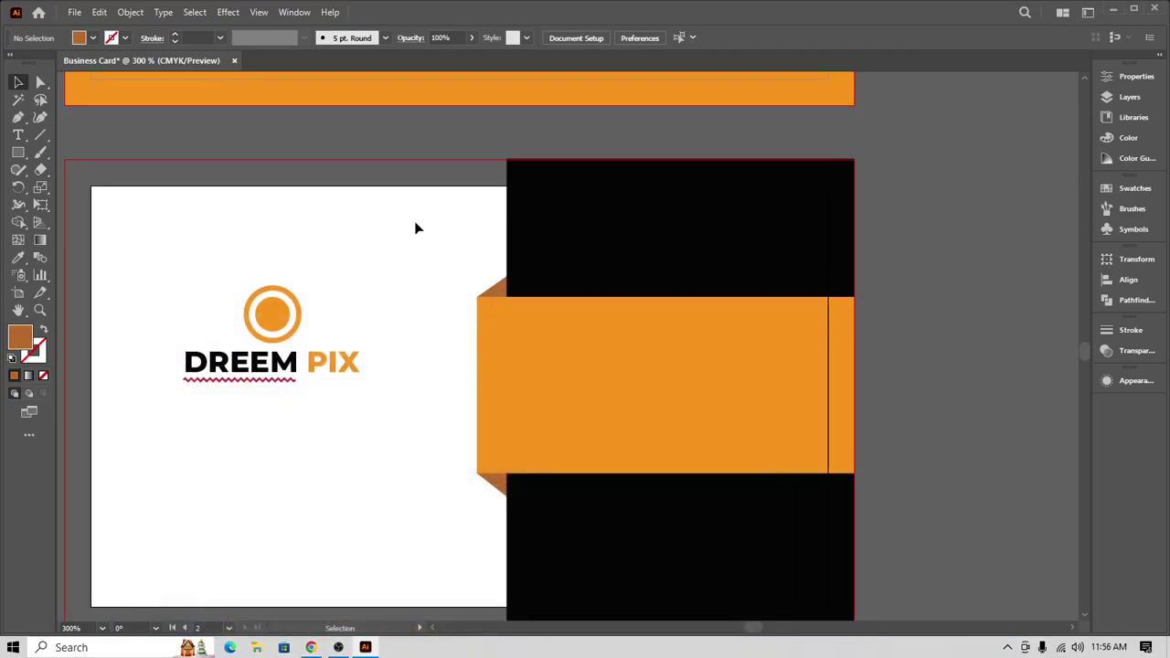
click(1113, 8)
right_click(514, 116)
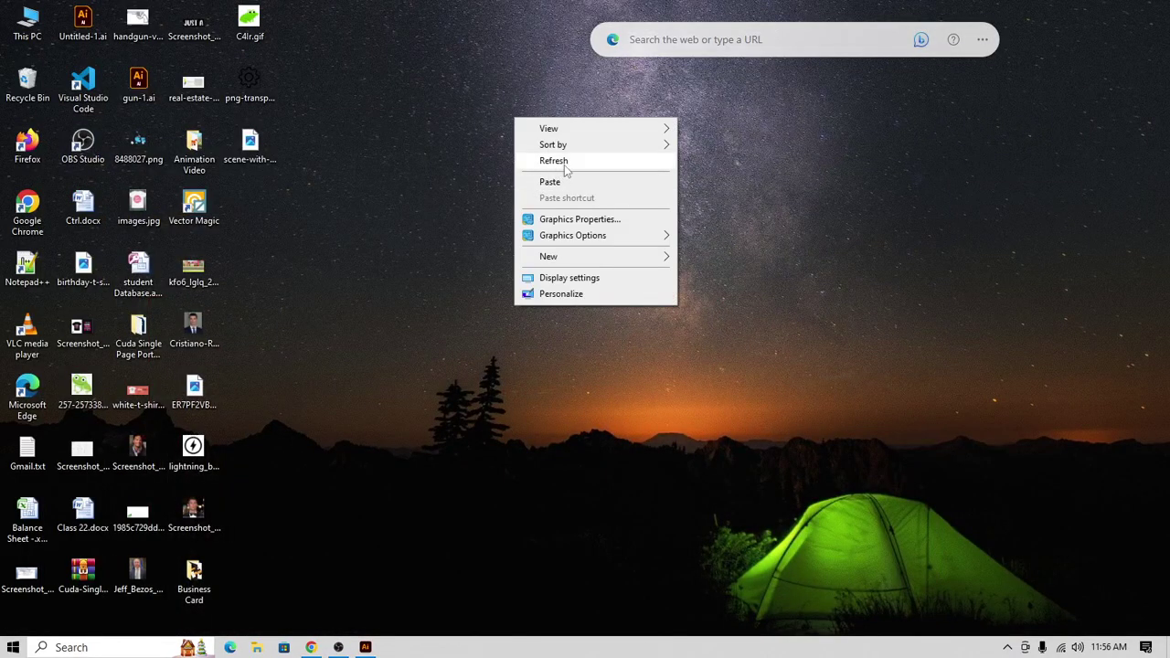
click(551, 181)
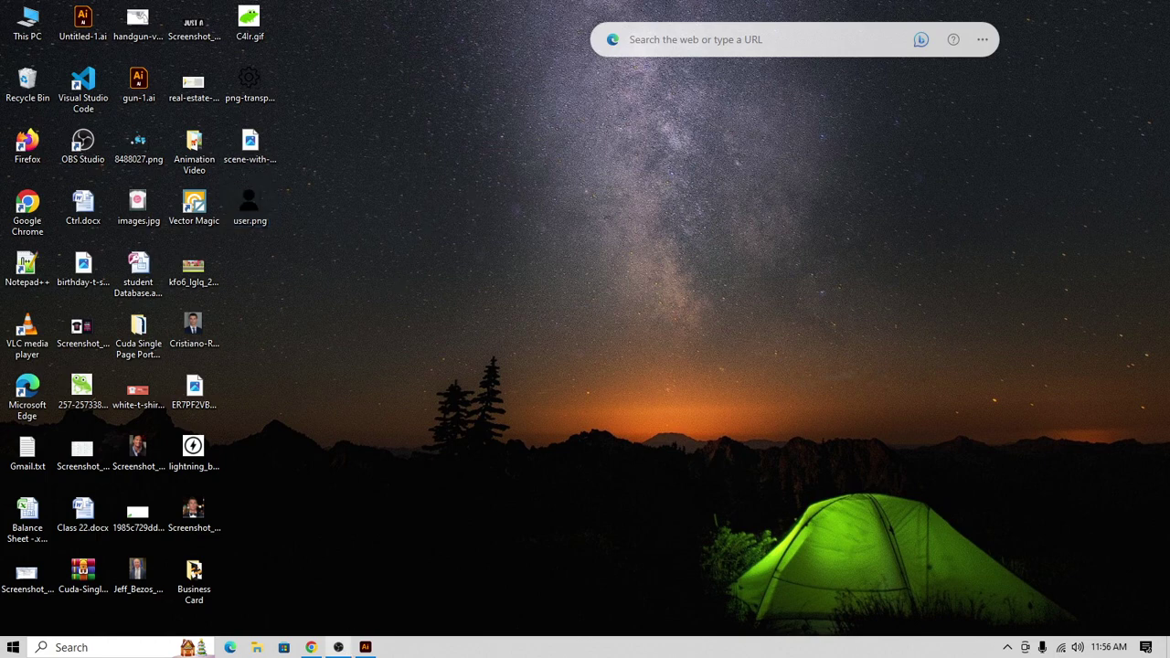
- Switch to Illustrator and place user.png from the desktop, about 0.74 in square, on the pasteboard beside the card's back
click(365, 648)
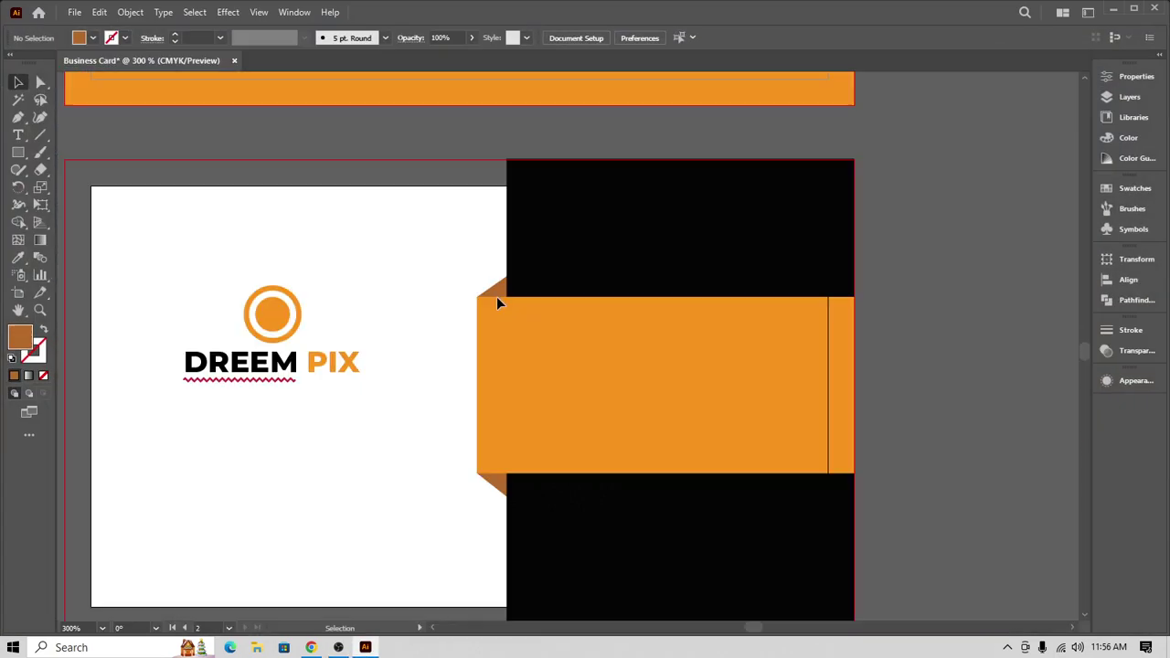
click(74, 12)
click(120, 277)
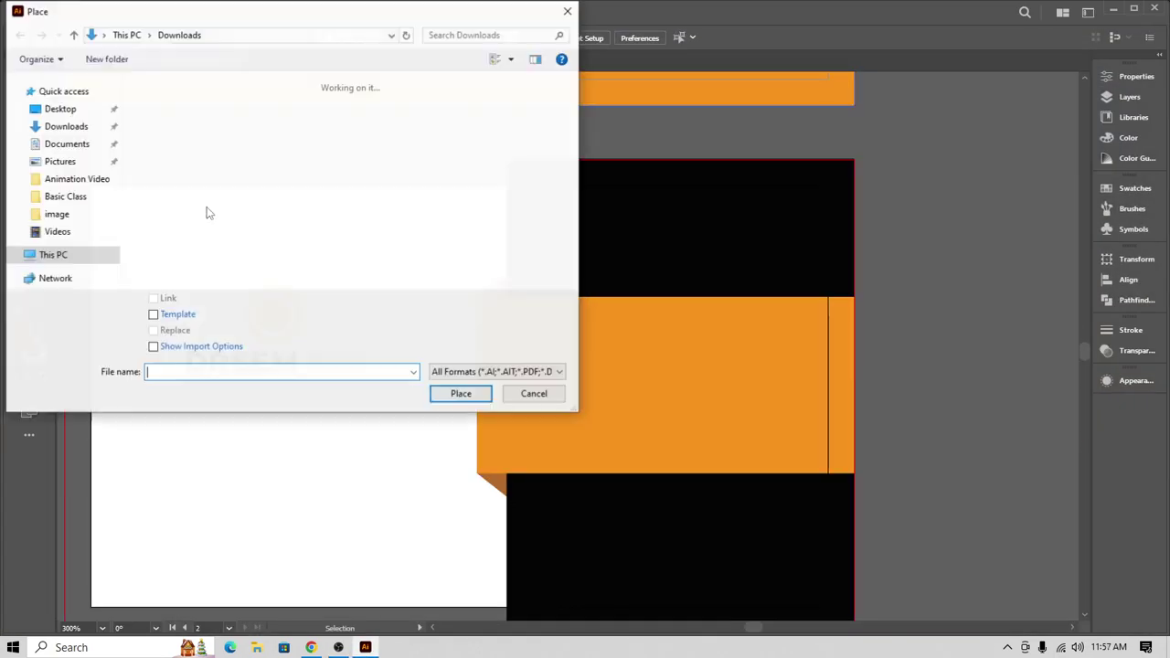
click(64, 111)
scroll(267, 180, down, 5)
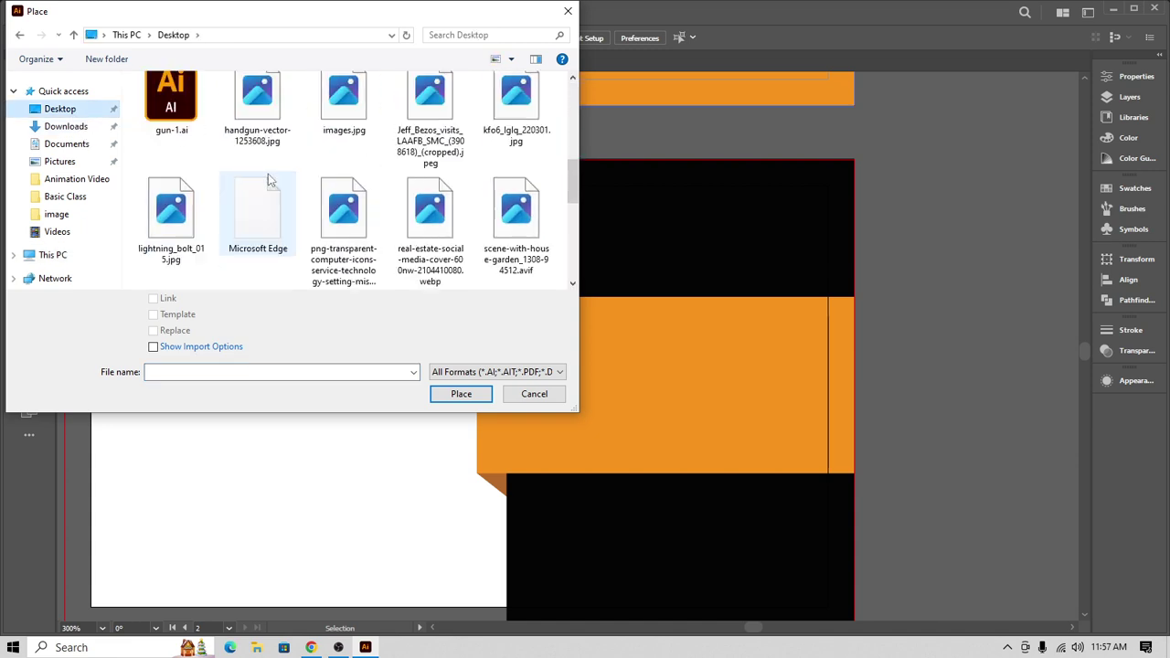
scroll(268, 181, down, 5)
click(442, 135)
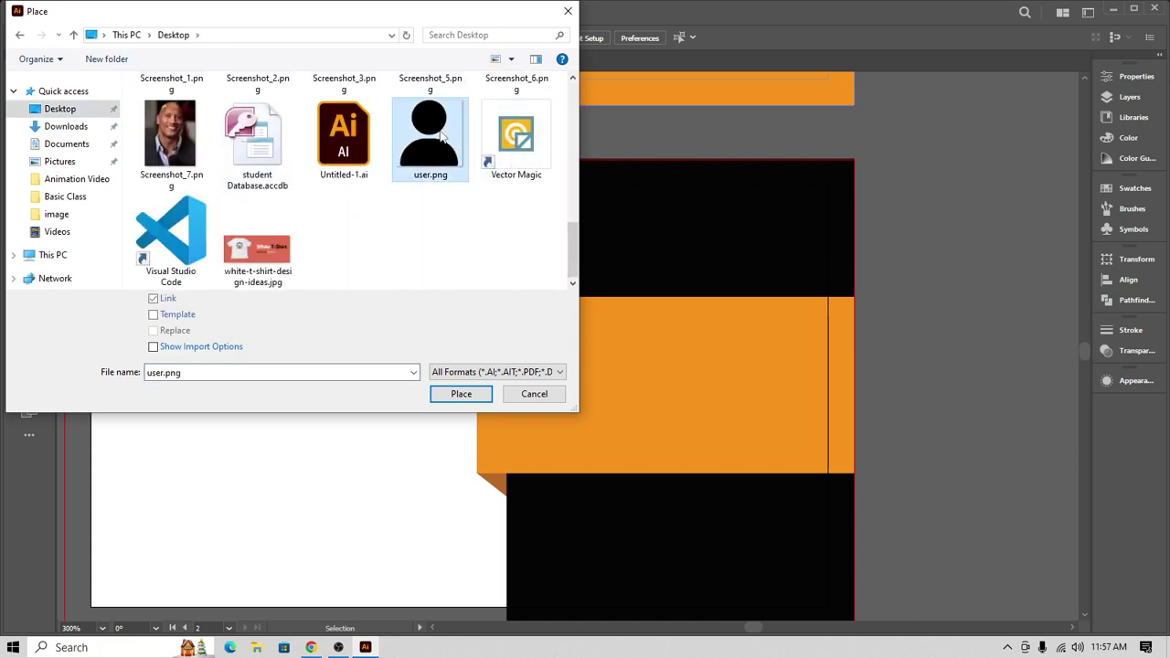
double_click(443, 136)
drag(870, 282, 604, 283)
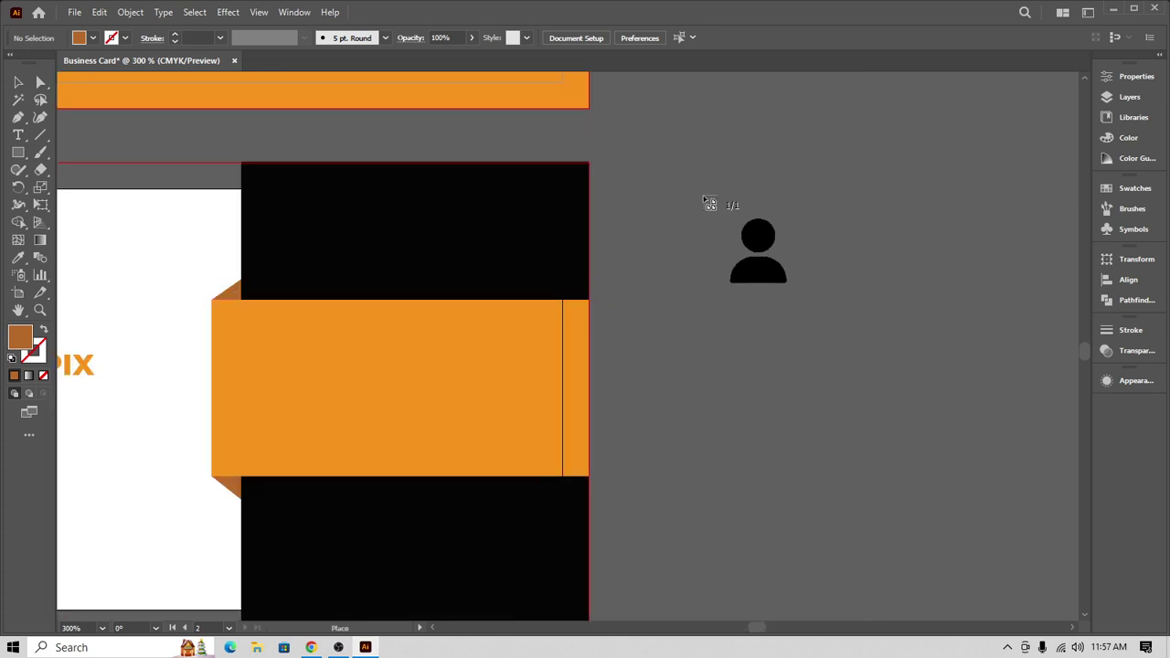
drag(703, 193, 859, 402)
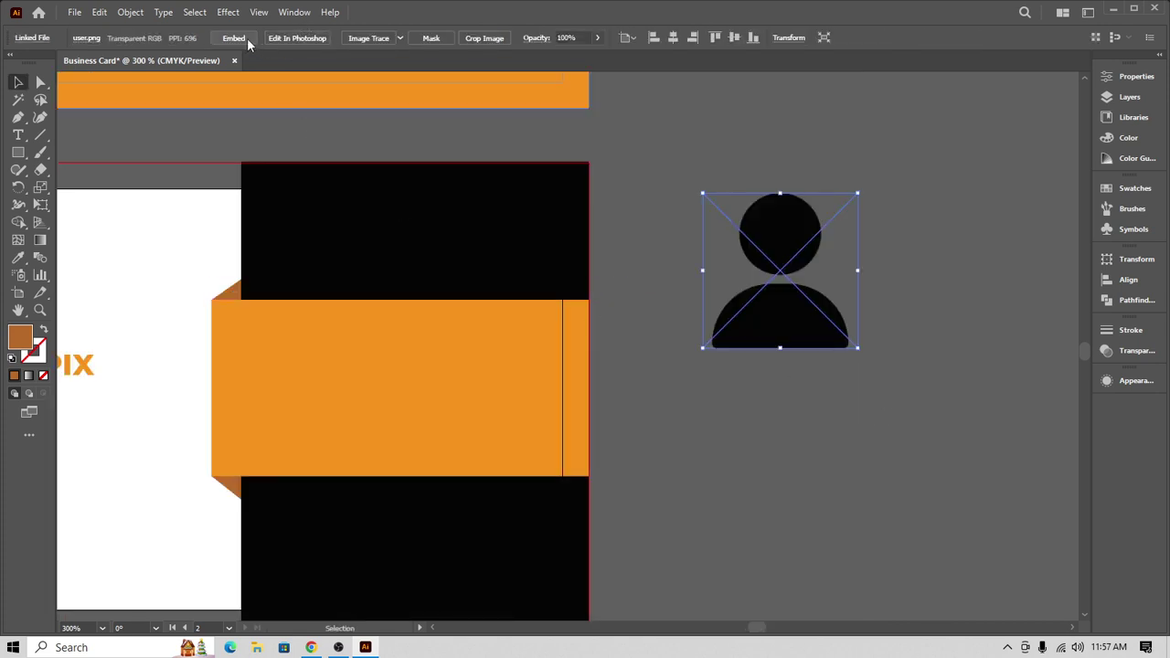
- Image-trace the placed user icon with the default preset, expand it into vector shapes and select the resulting group
click(387, 38)
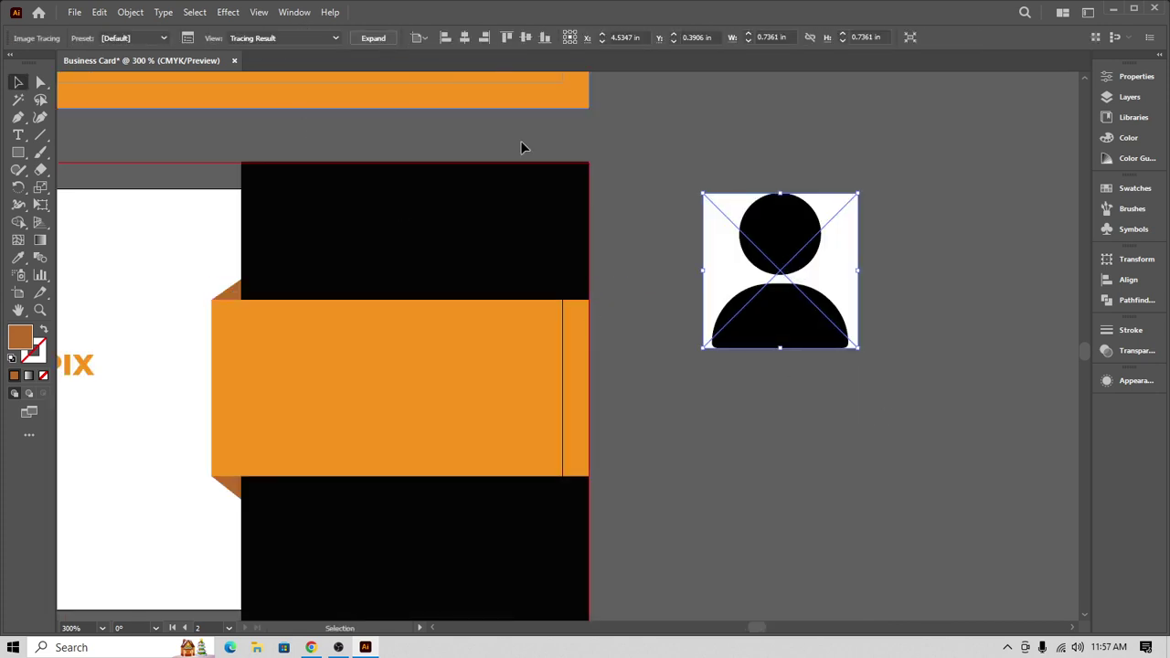
click(390, 40)
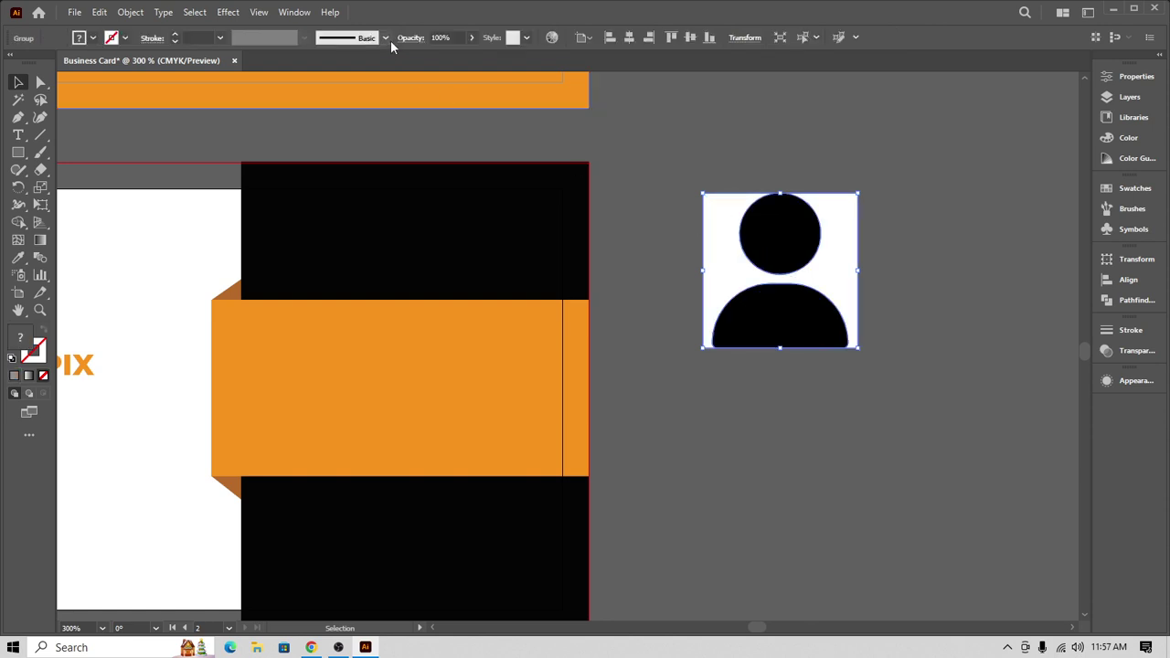
click(864, 202)
click(827, 219)
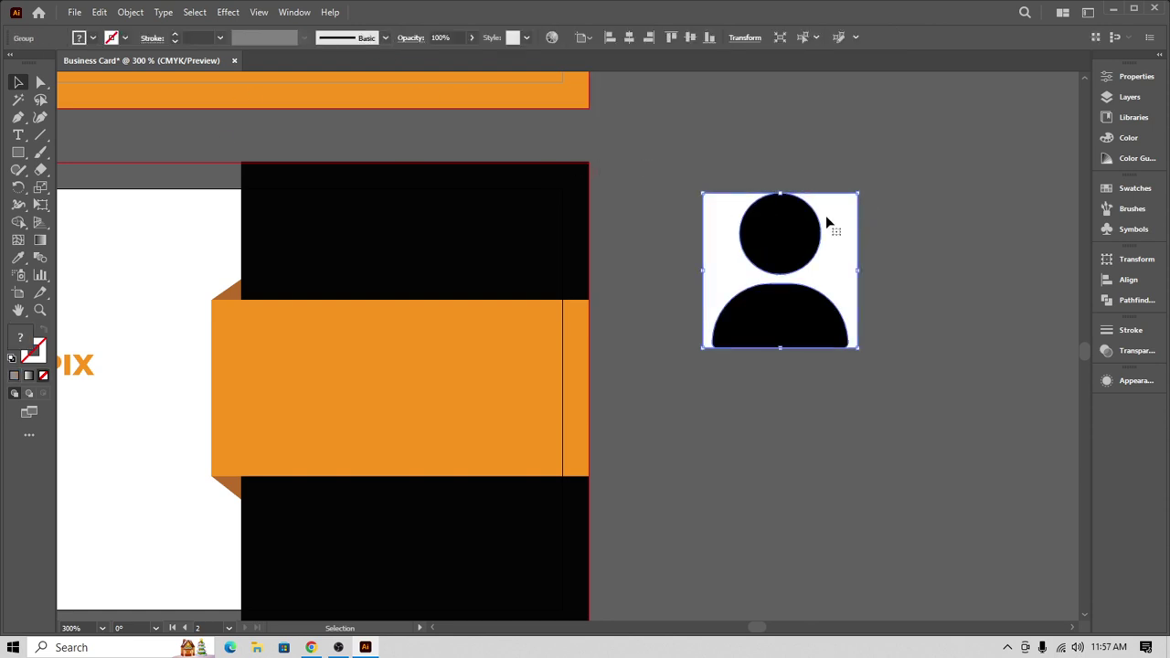
- Ungroup the user icon and delete its white background square
right_click(826, 214)
click(873, 405)
click(959, 369)
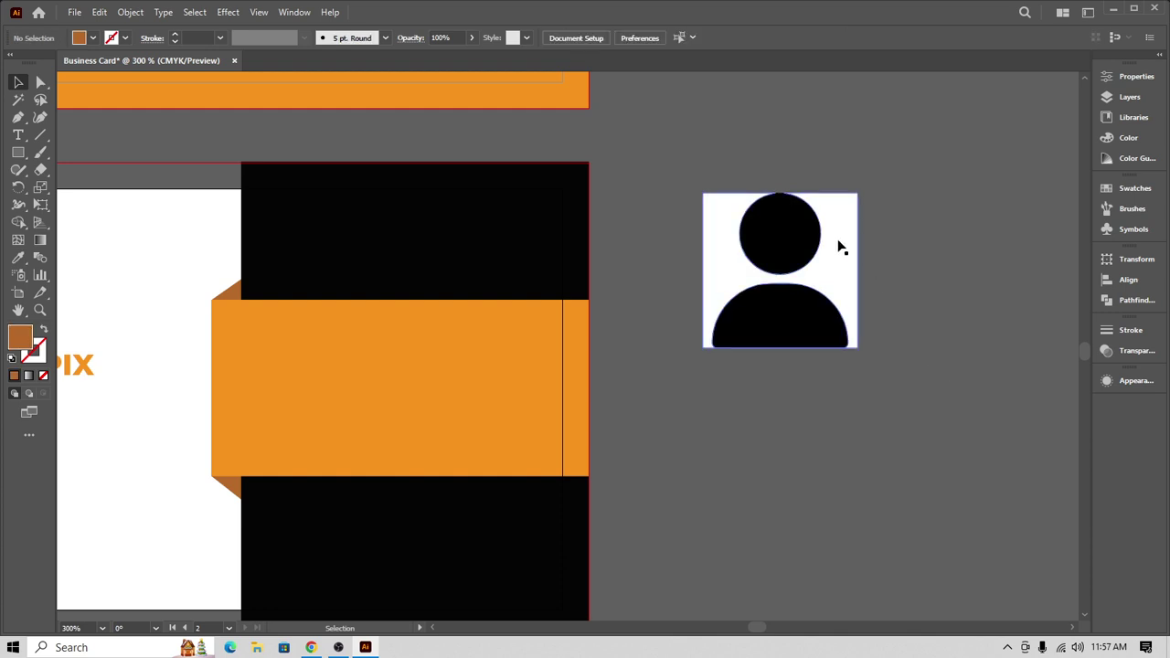
click(841, 247)
drag(849, 243, 1017, 231)
key(Delete)
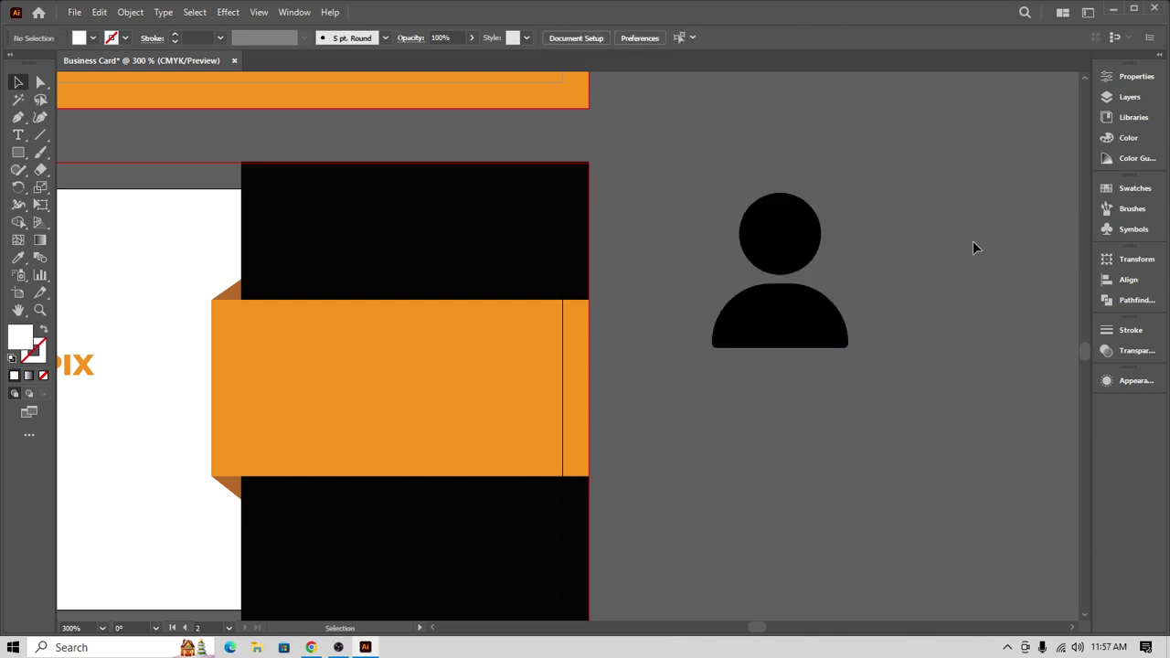
- Fill the user icon's head and body shapes with white
drag(694, 196, 855, 356)
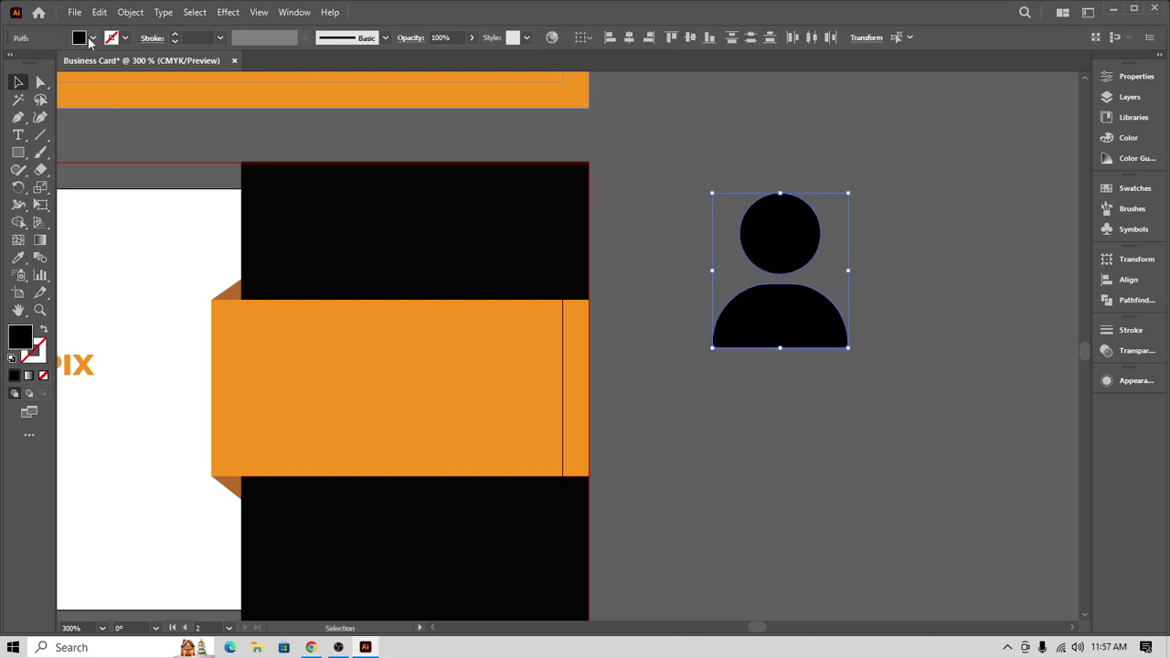
click(92, 38)
click(29, 63)
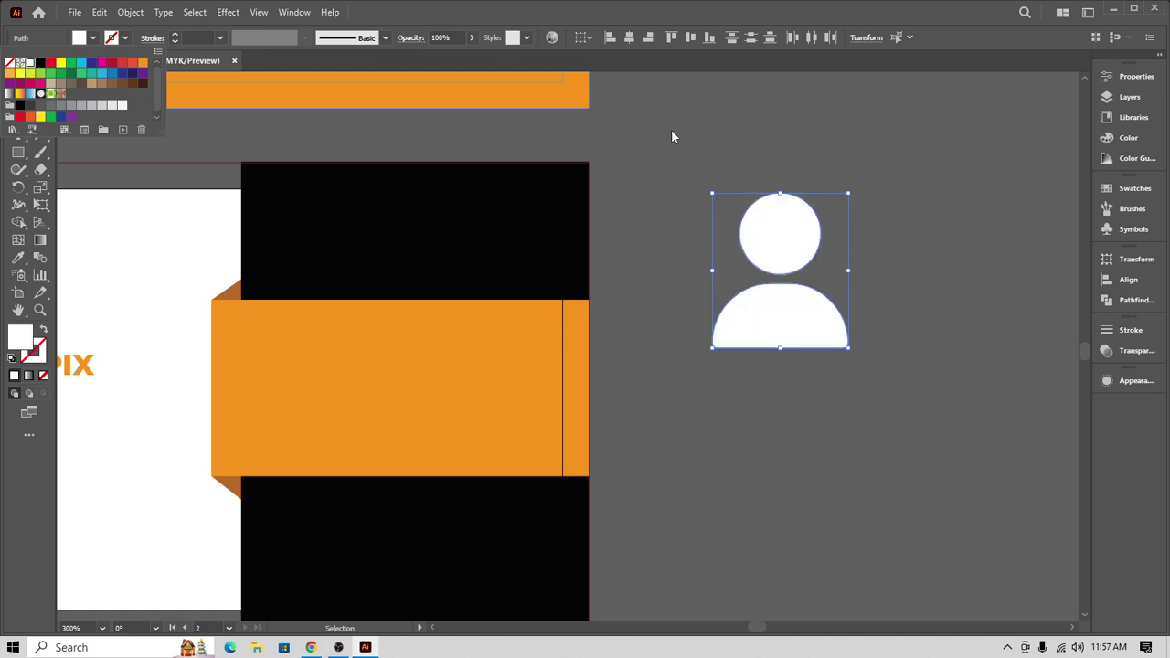
click(670, 129)
- Group the user icon's head and body shapes
drag(748, 263, 851, 362)
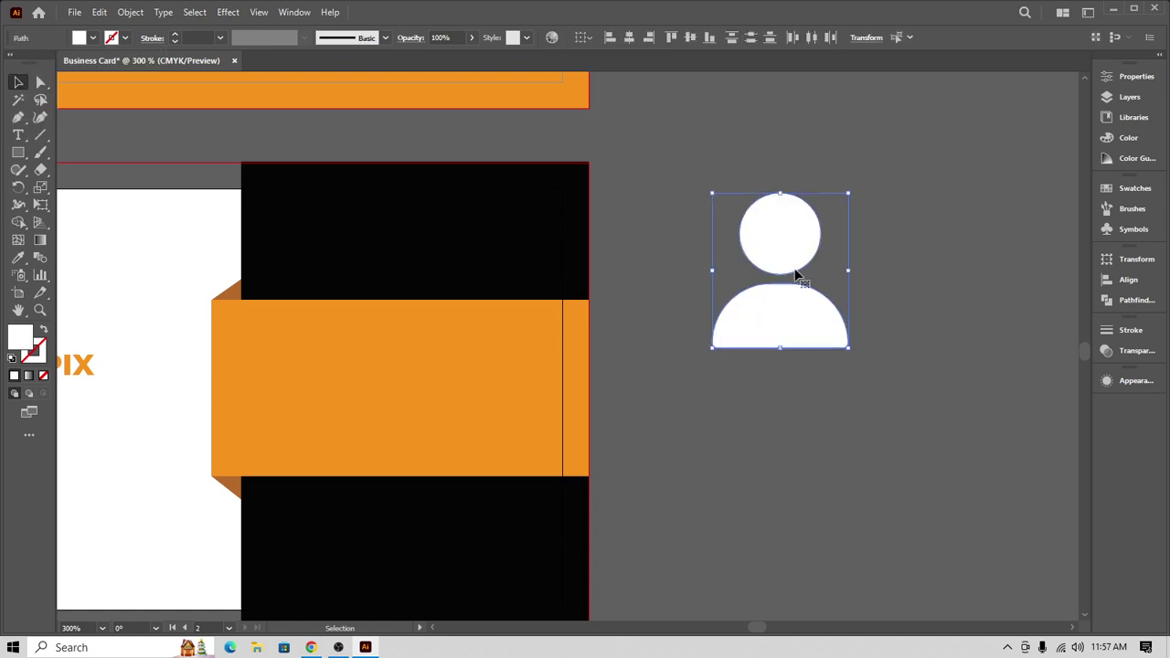
key(a)
key(v)
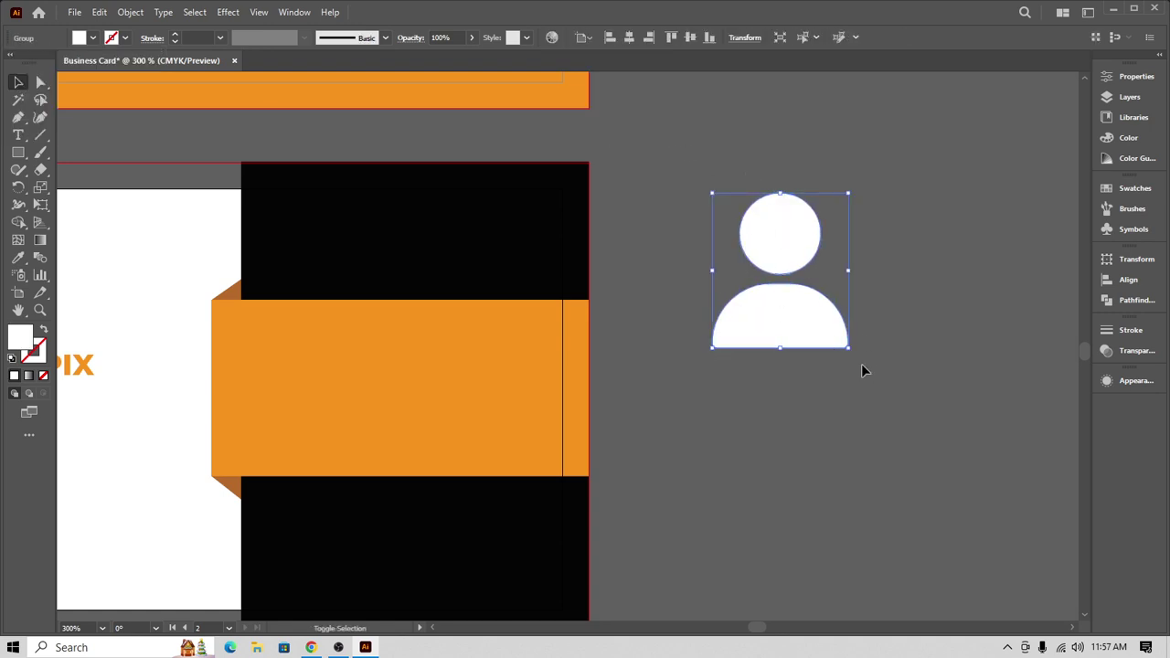
- Scale the user icon down and place it in the black area above the orange band, near the panel's inner edge
drag(851, 349, 276, 222)
scroll(650, 220, left, 5)
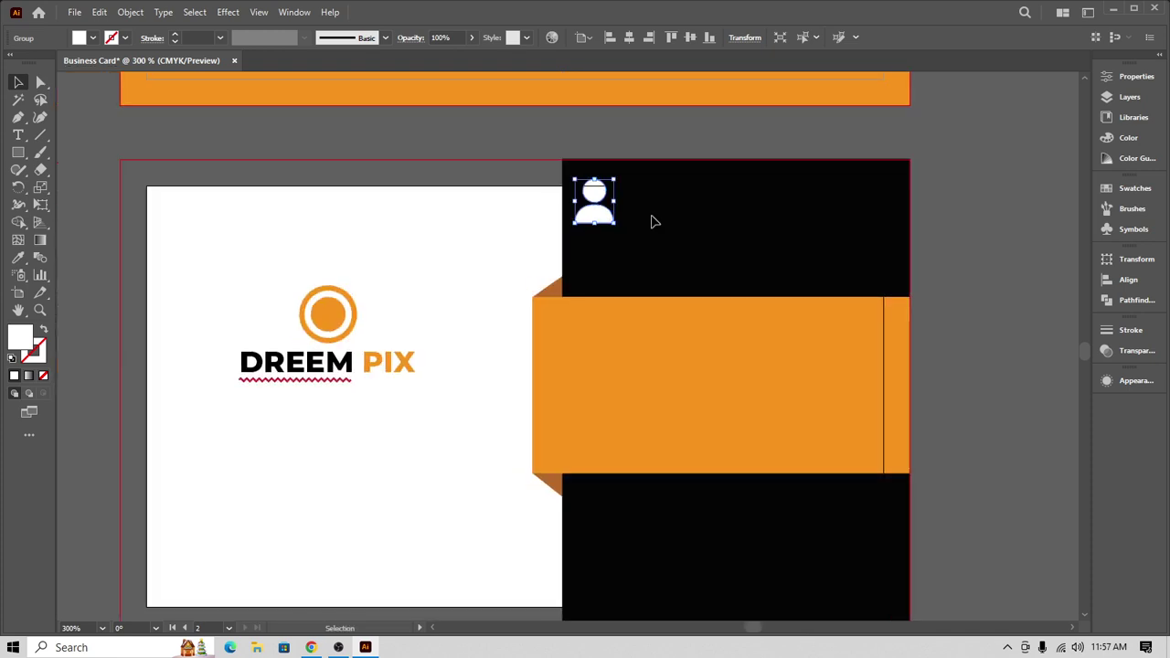
drag(595, 218, 592, 261)
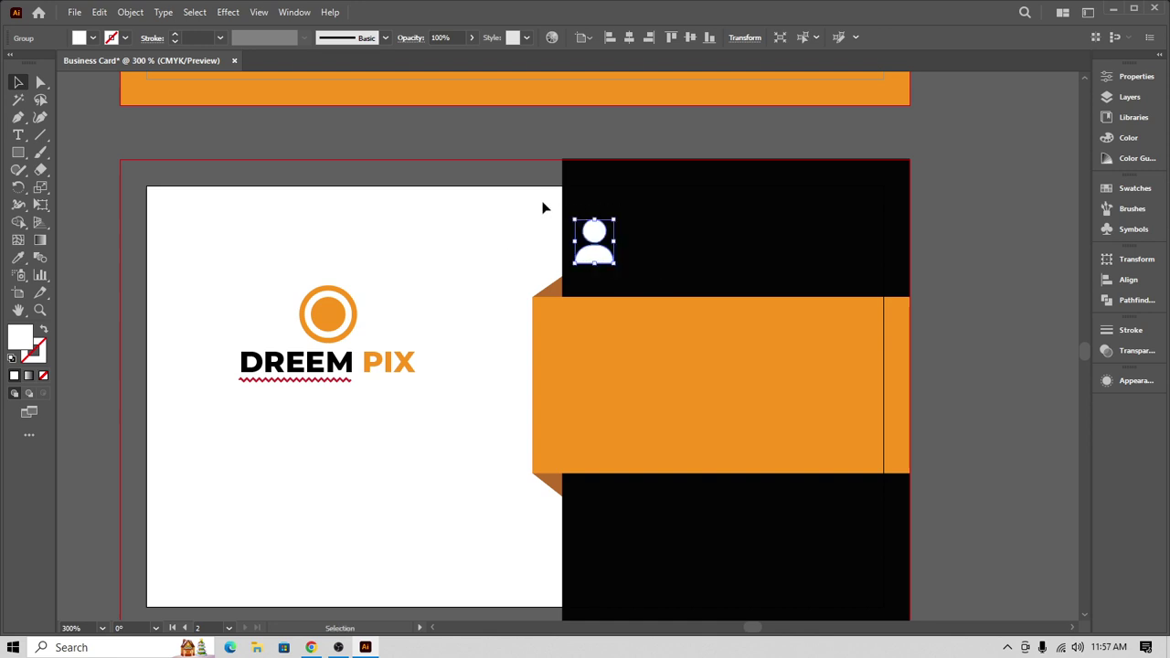
scroll(567, 187, up, 3)
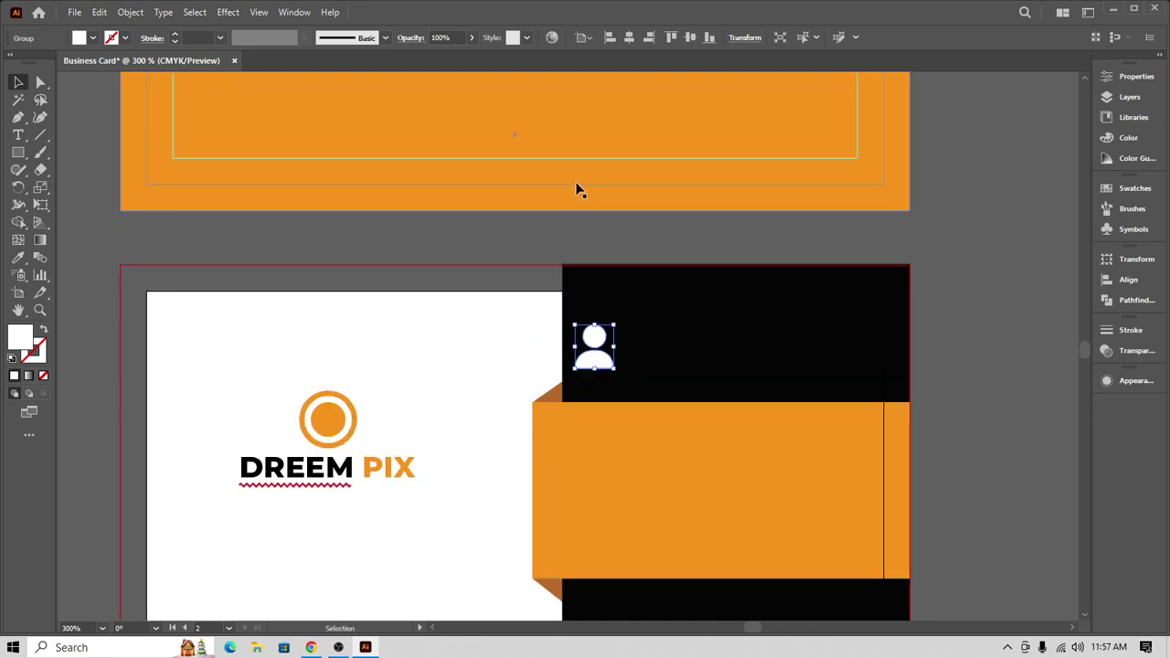
scroll(633, 181, down, 2)
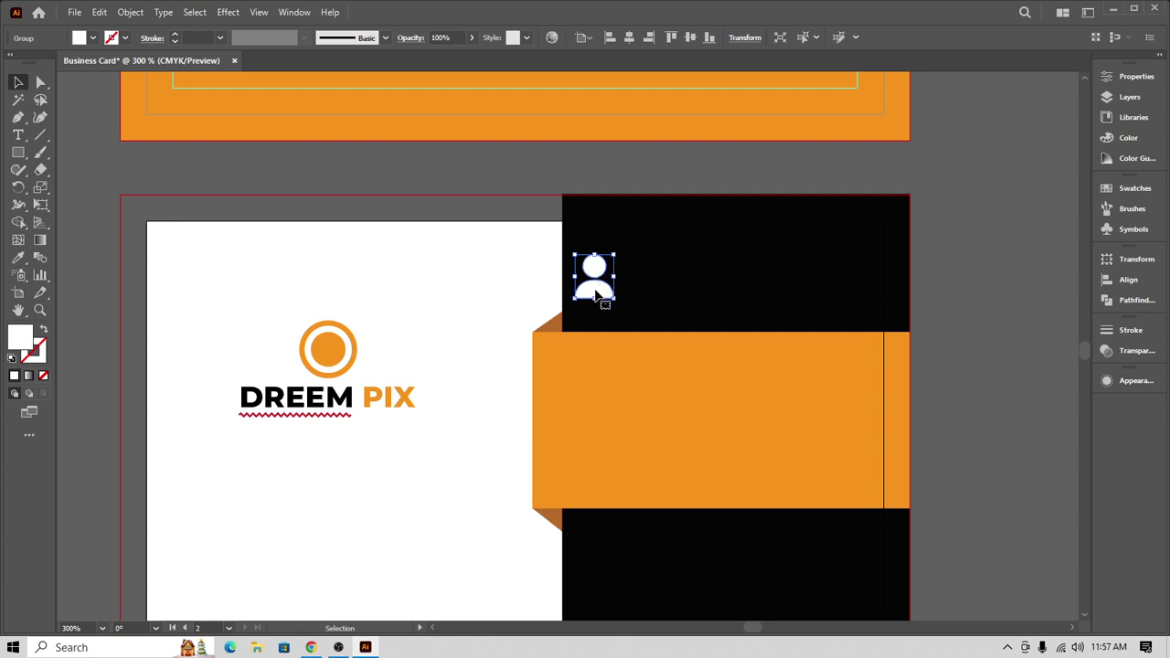
drag(602, 290, 604, 292)
click(496, 191)
- Add a text line reading "YOUR NAME" in capitals on the canvas beside the card
drag(708, 285, 632, 277)
click(17, 134)
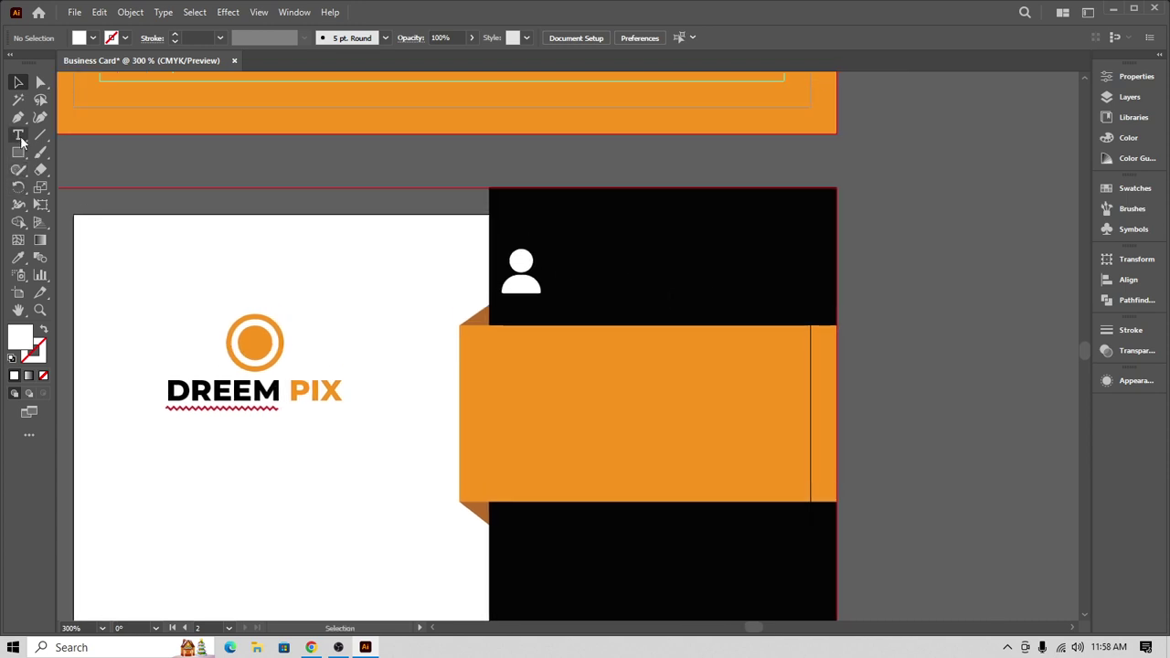
click(867, 291)
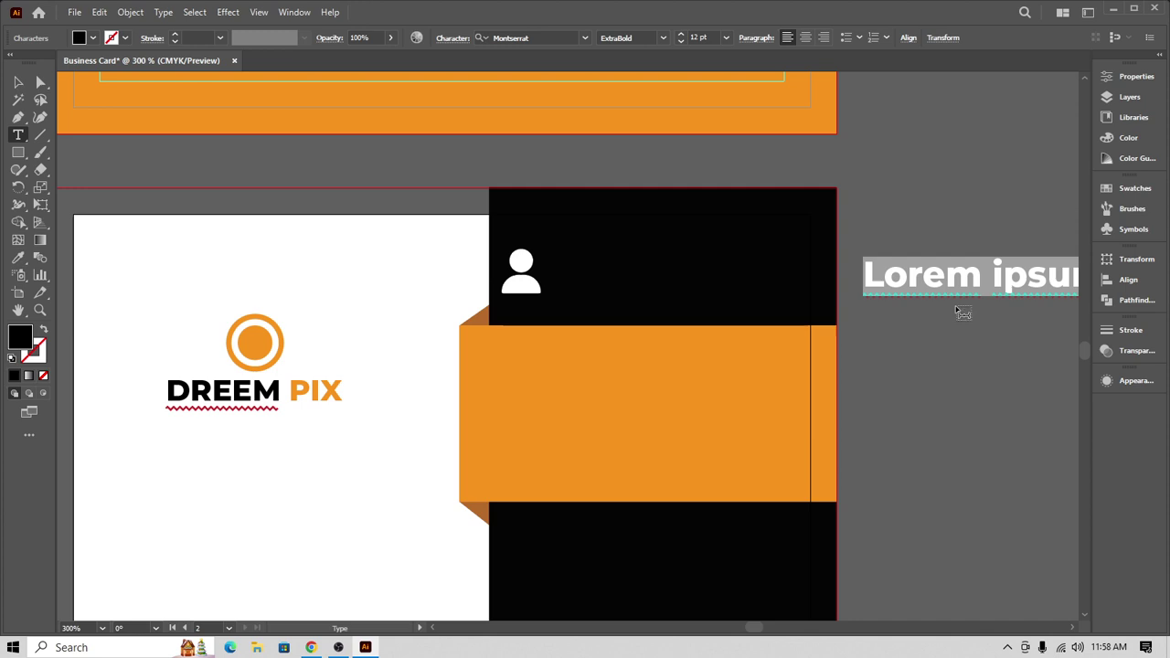
text(You)
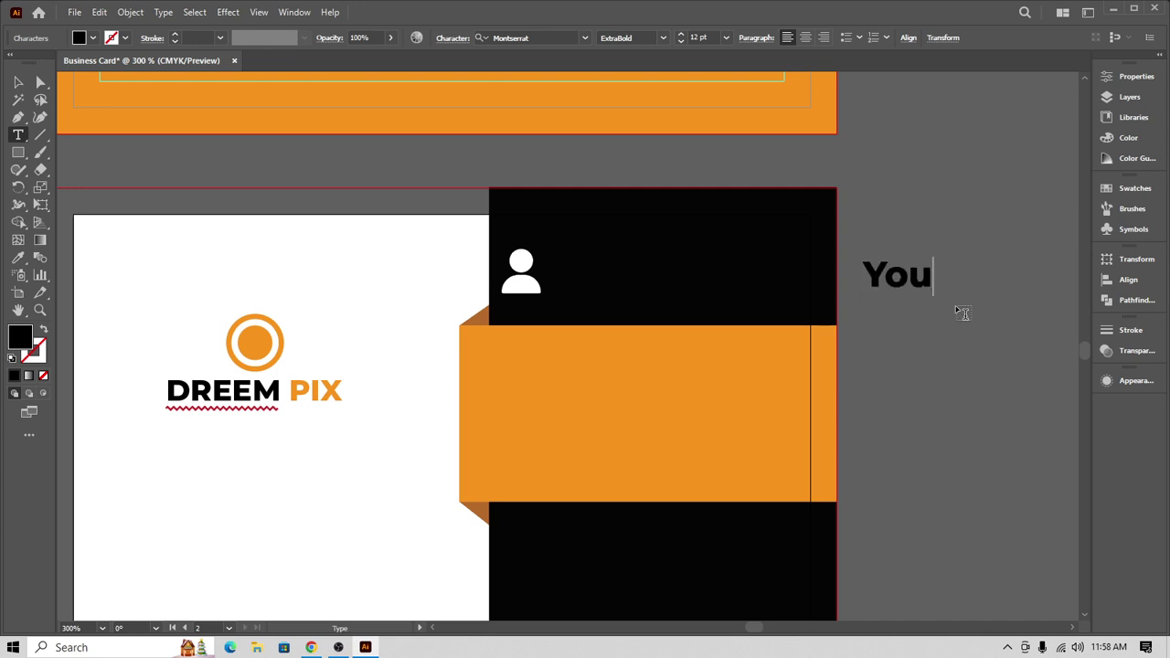
text(r Nam)
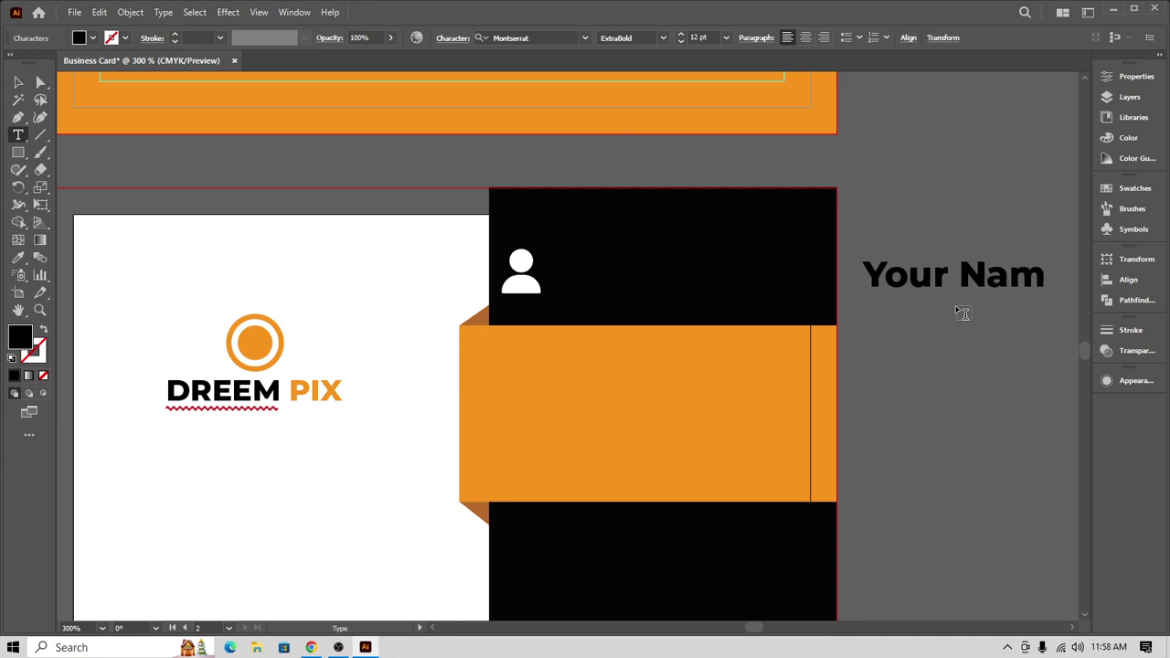
key(BackSpace)
key(BackSpace)
key(BackSpace)
key(BackSpace)
key(BackSpace)
key(BackSpace)
key(BackSpace)
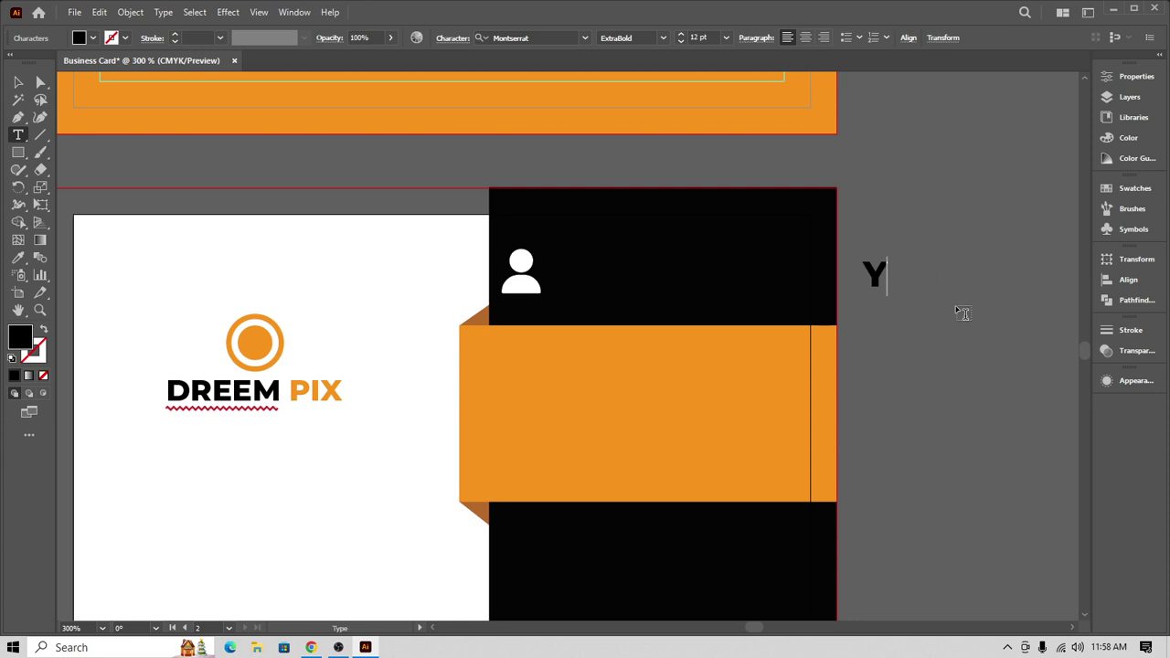
text(OUR)
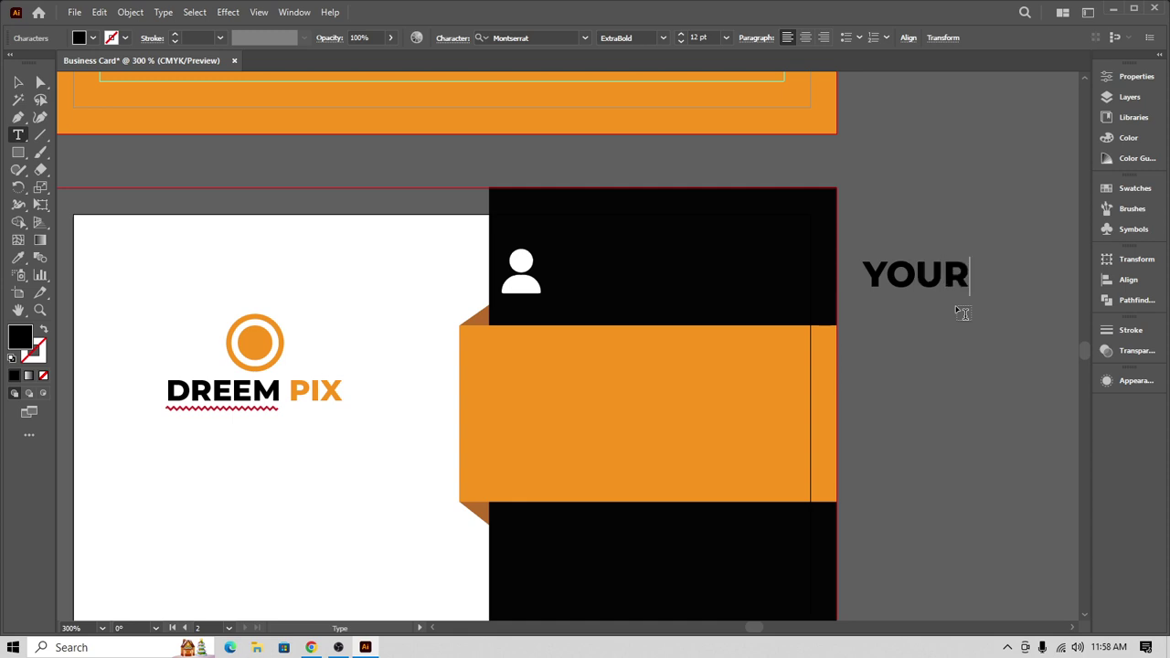
text( NAME)
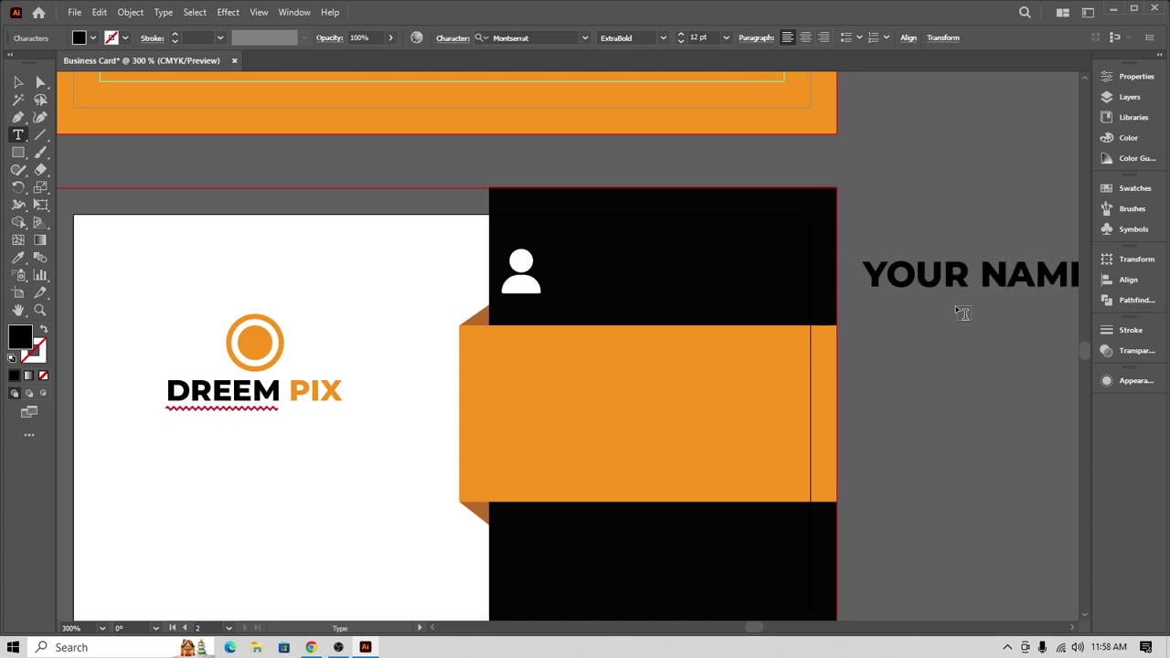
- Fill the "YOUR NAME" text with white and move it onto the black area beside the user icon
click(17, 81)
drag(955, 277, 901, 201)
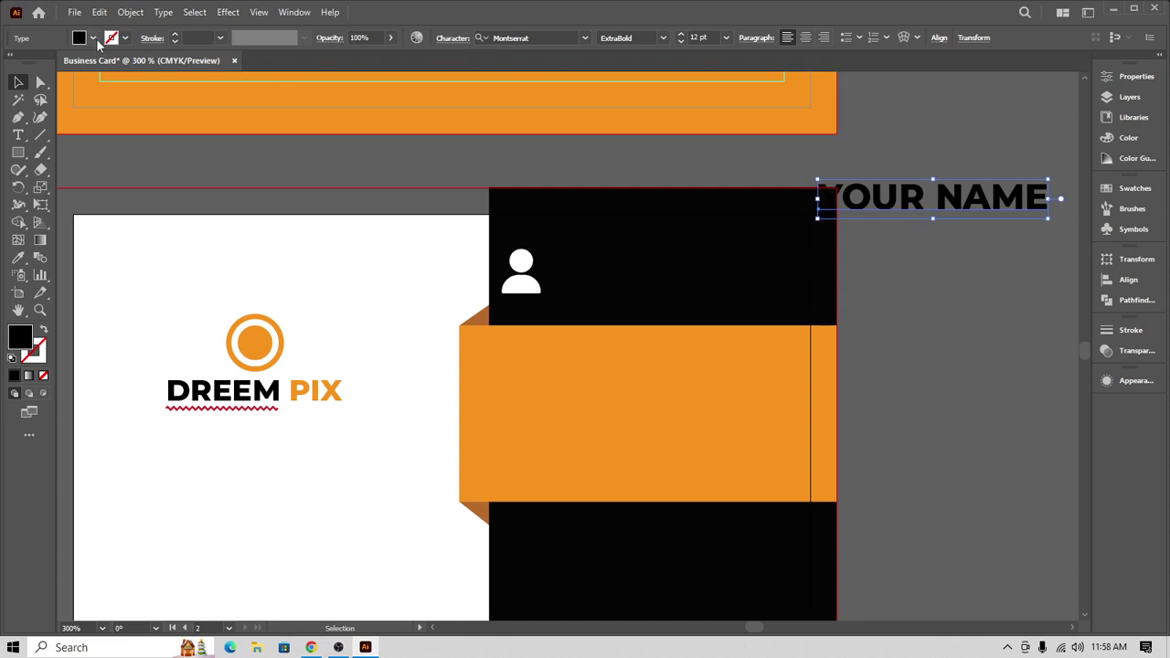
click(93, 38)
click(30, 63)
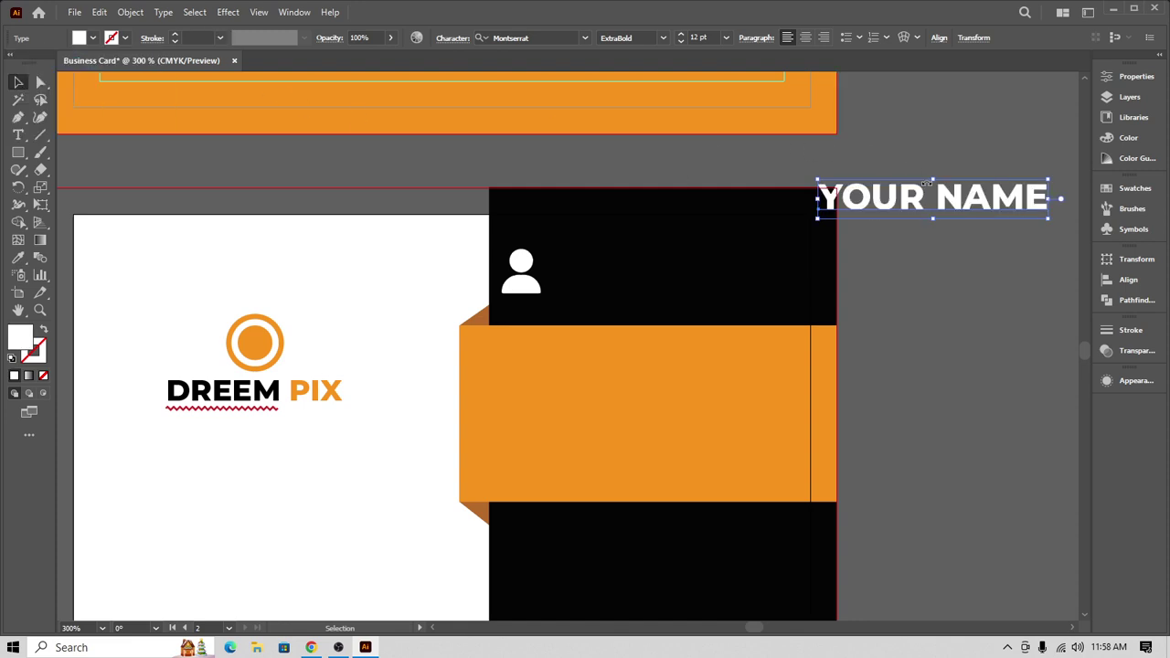
drag(900, 217, 628, 292)
click(929, 236)
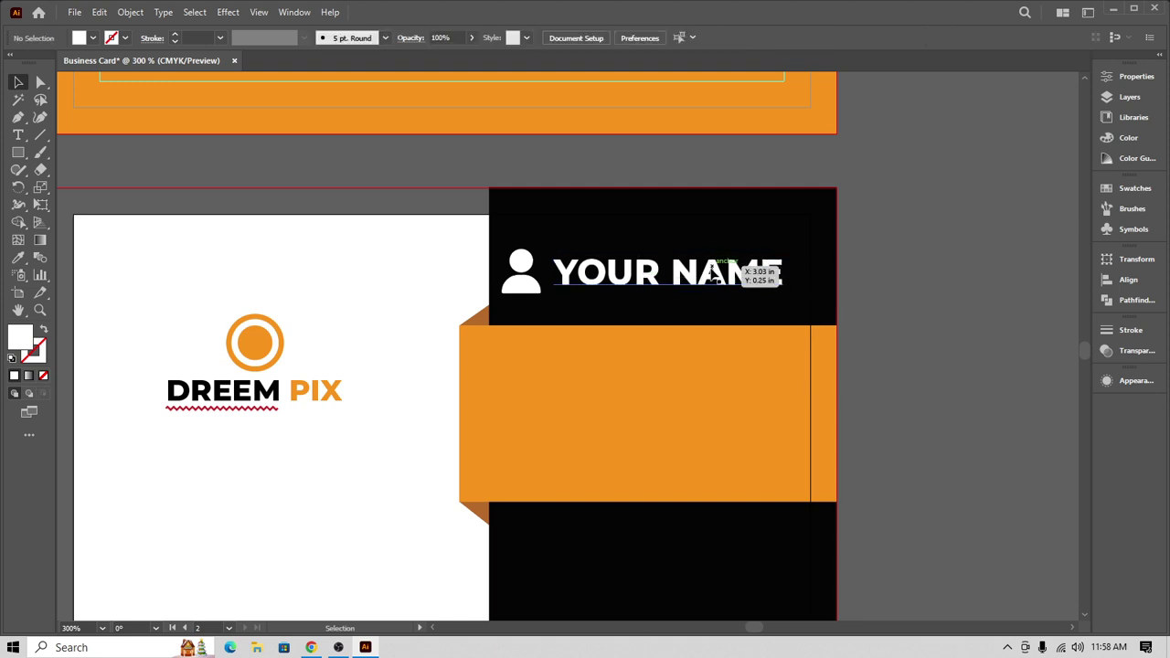
- Scale the "YOUR NAME" text down to about 9.58 pt, shrink the user icon slightly and bring the text close to it
click(775, 284)
drag(779, 295, 780, 293)
click(533, 285)
drag(537, 289, 543, 289)
drag(648, 283, 623, 282)
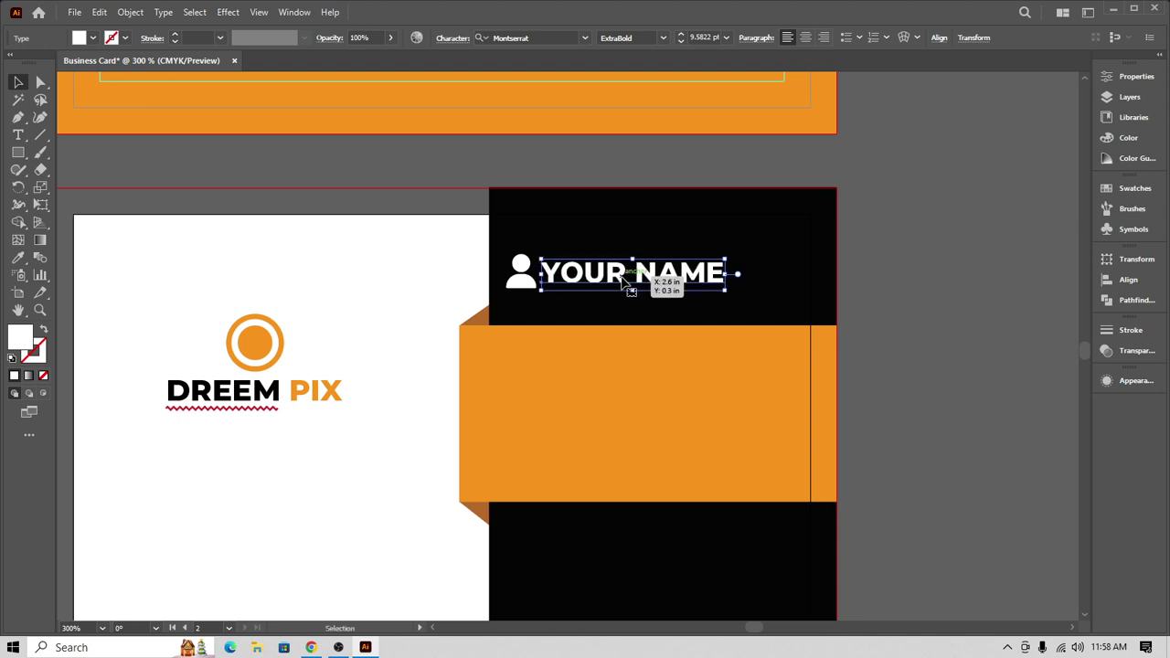
click(924, 239)
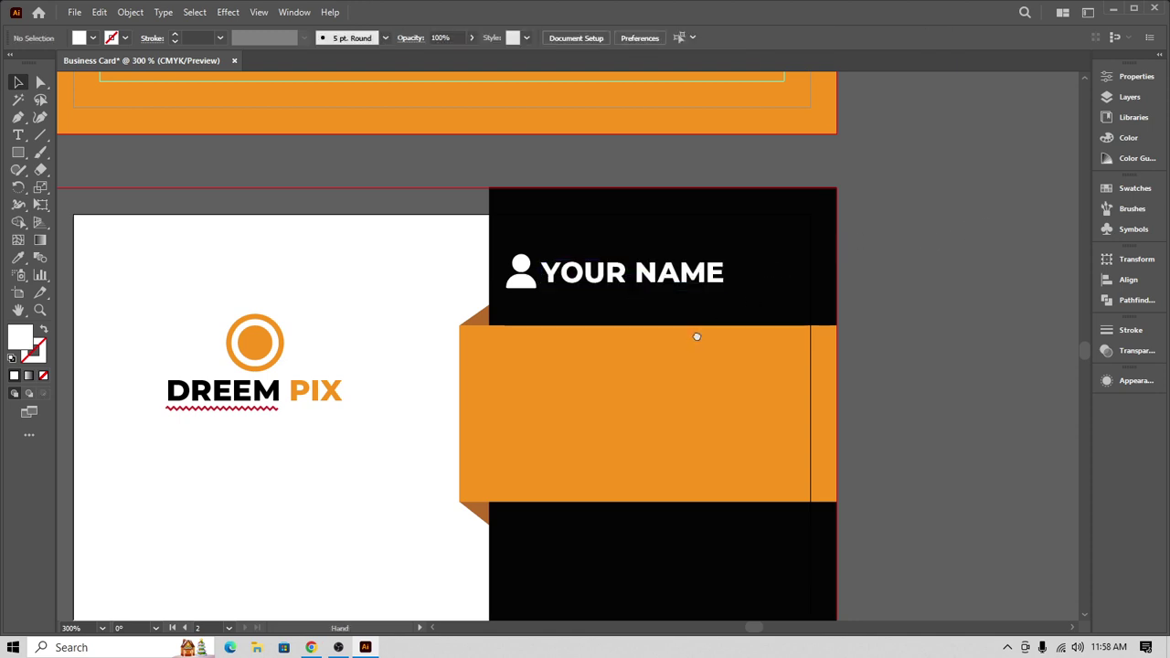
- Shift the "YOUR NAME" text slightly away from the user icon to widen the gap between them
drag(695, 334, 816, 214)
drag(692, 157, 701, 157)
click(998, 162)
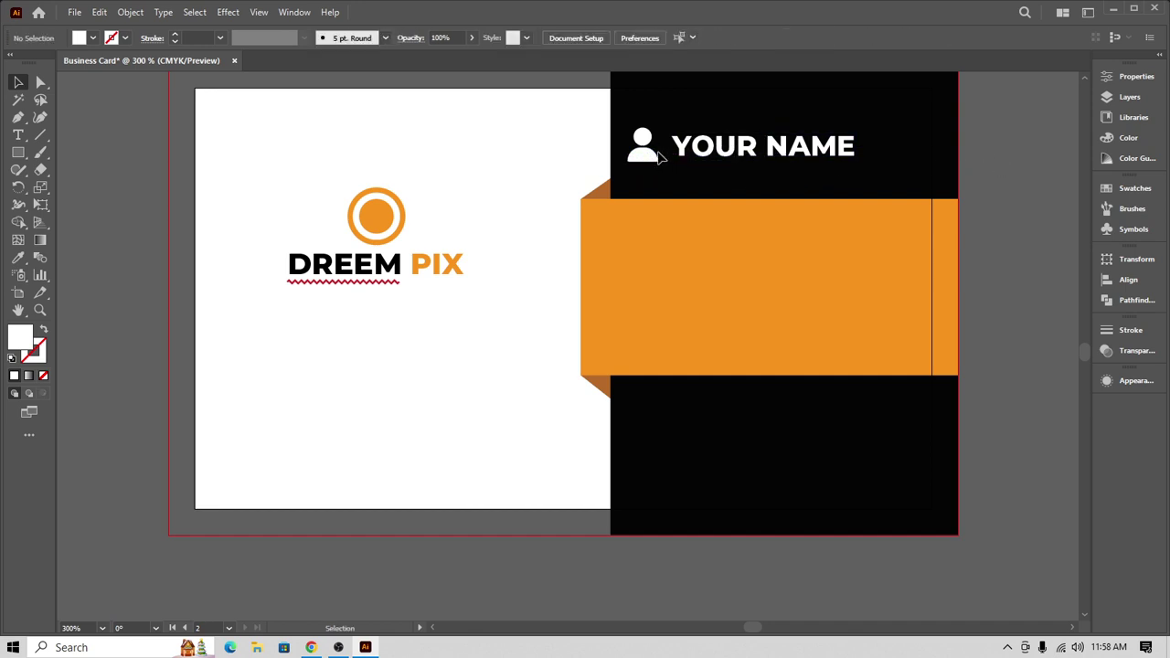
- Align the user icon and the "YOUR NAME" text to each other with Vertical Align Center
drag(640, 120, 742, 183)
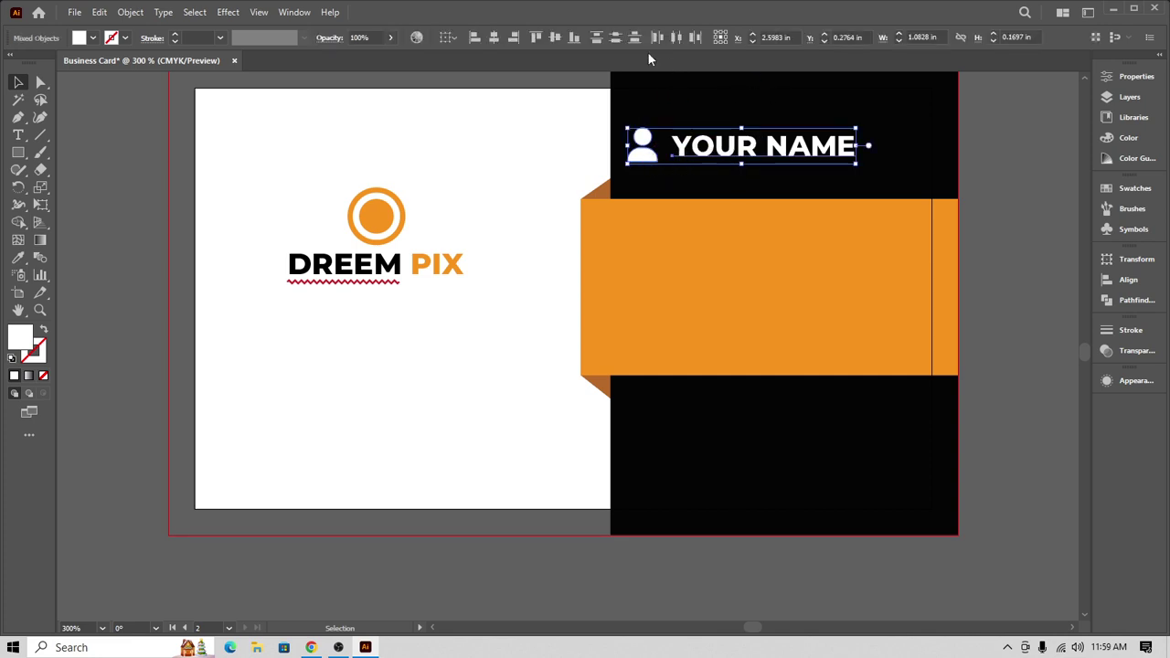
click(494, 38)
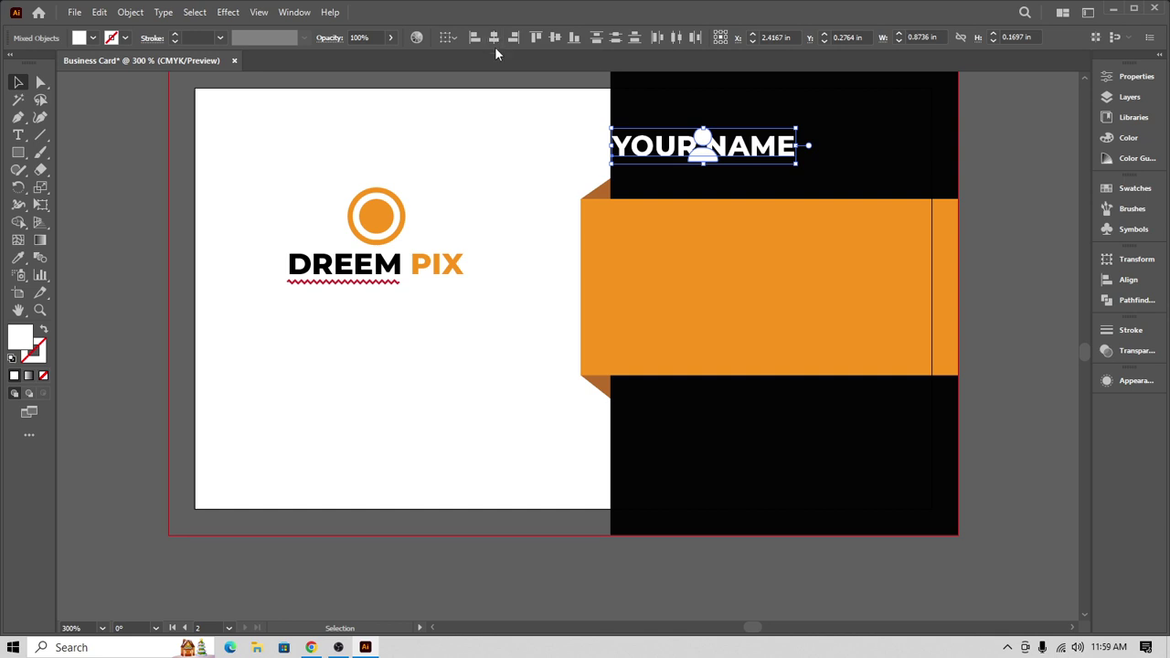
key(ctrl+z)
click(555, 39)
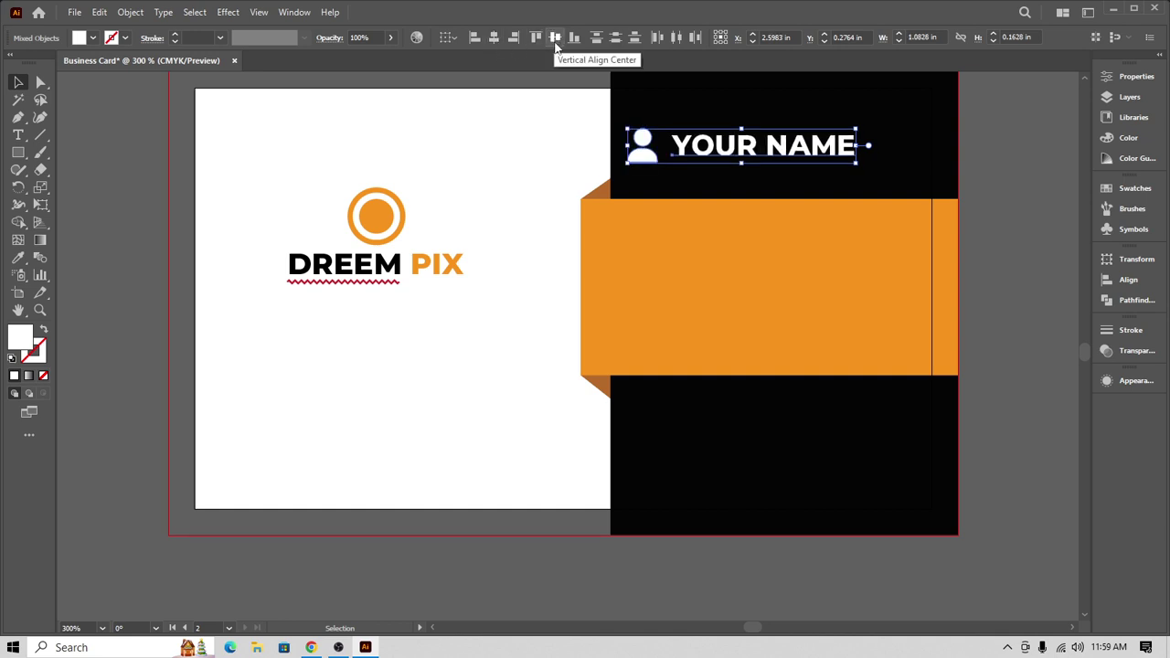
click(993, 225)
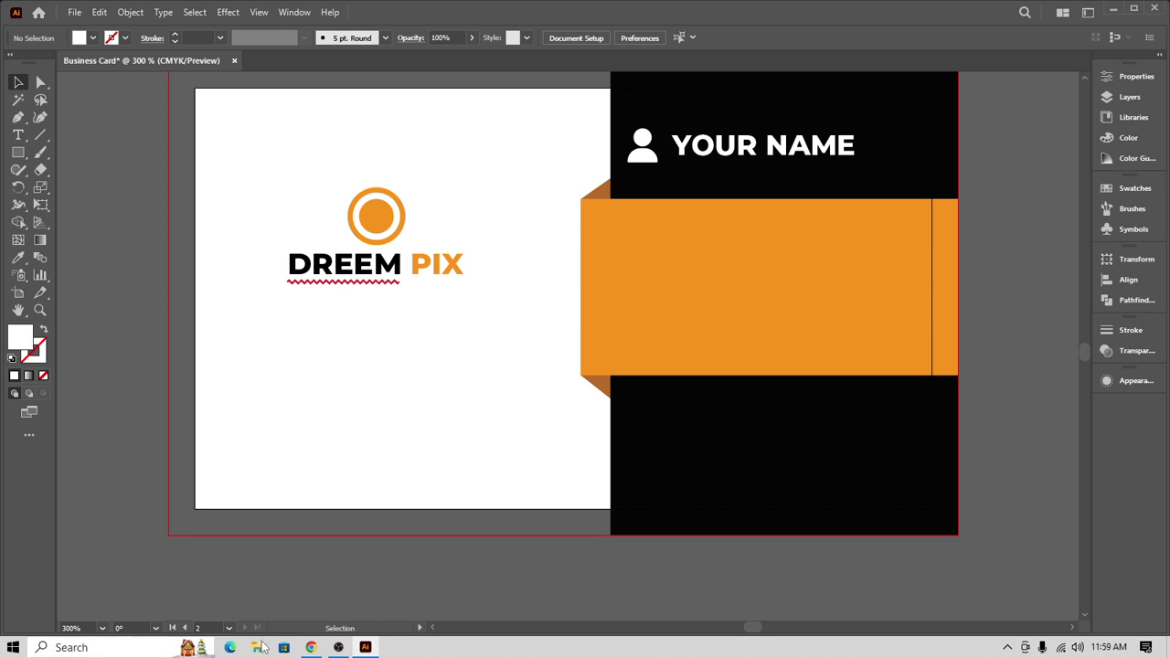
- Switch to Flaticon in Chrome, close the open user icon page and search the icons for "contact"
click(312, 647)
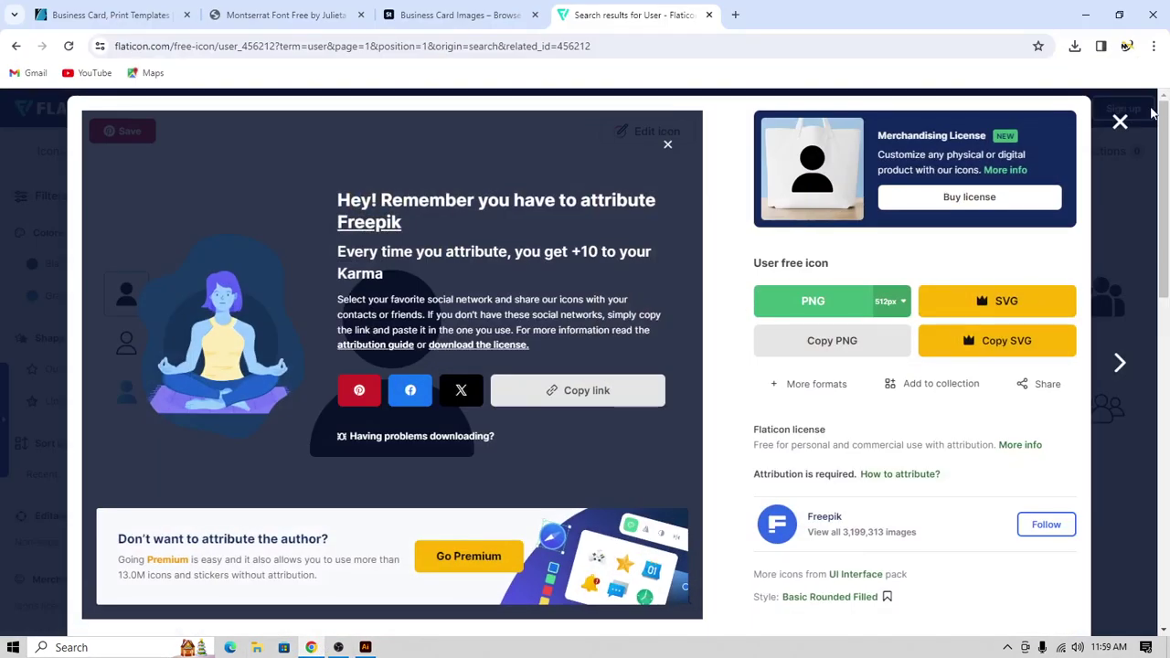
click(1122, 122)
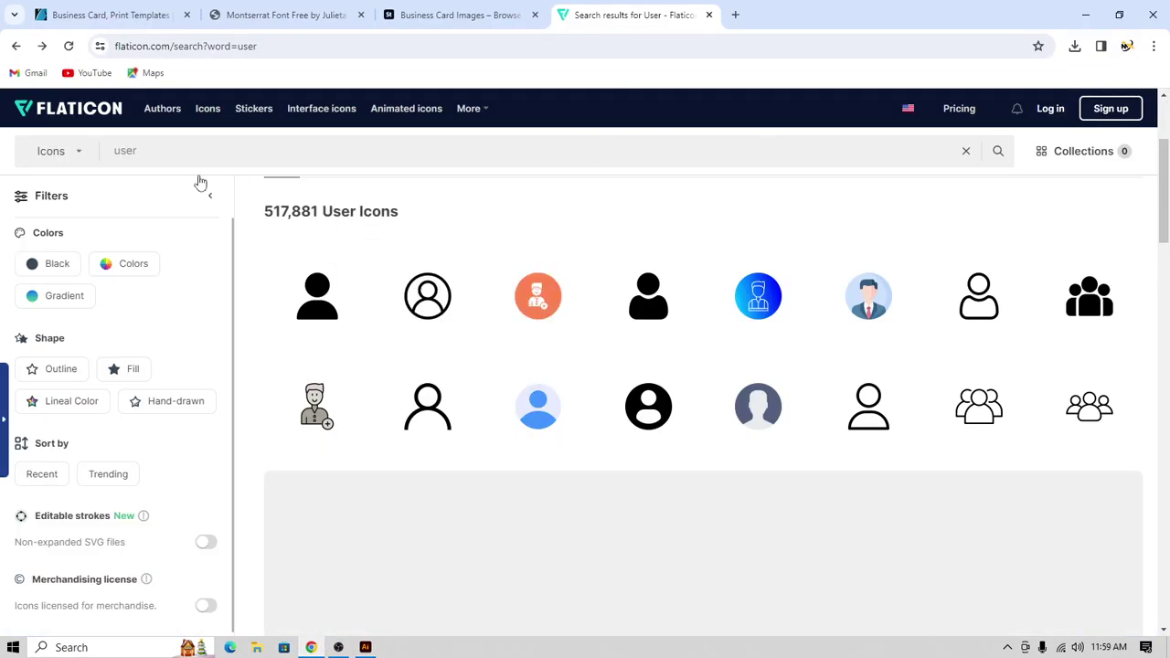
drag(214, 149, 55, 160)
key(BackSpace)
text(conta)
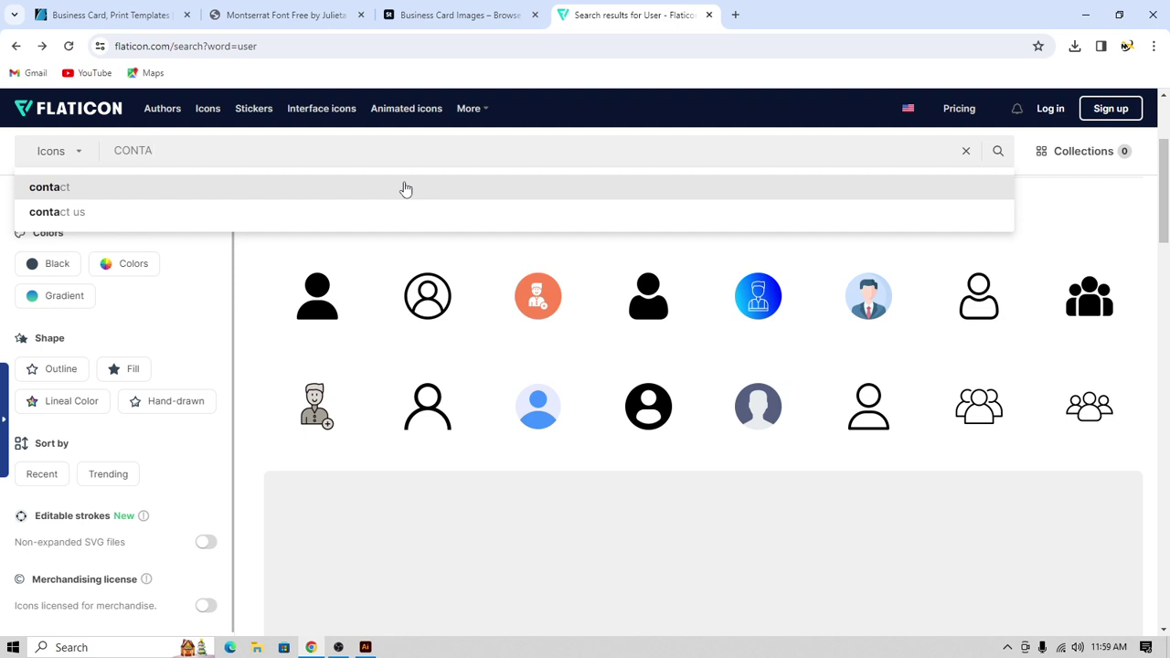
text(c)
click(406, 188)
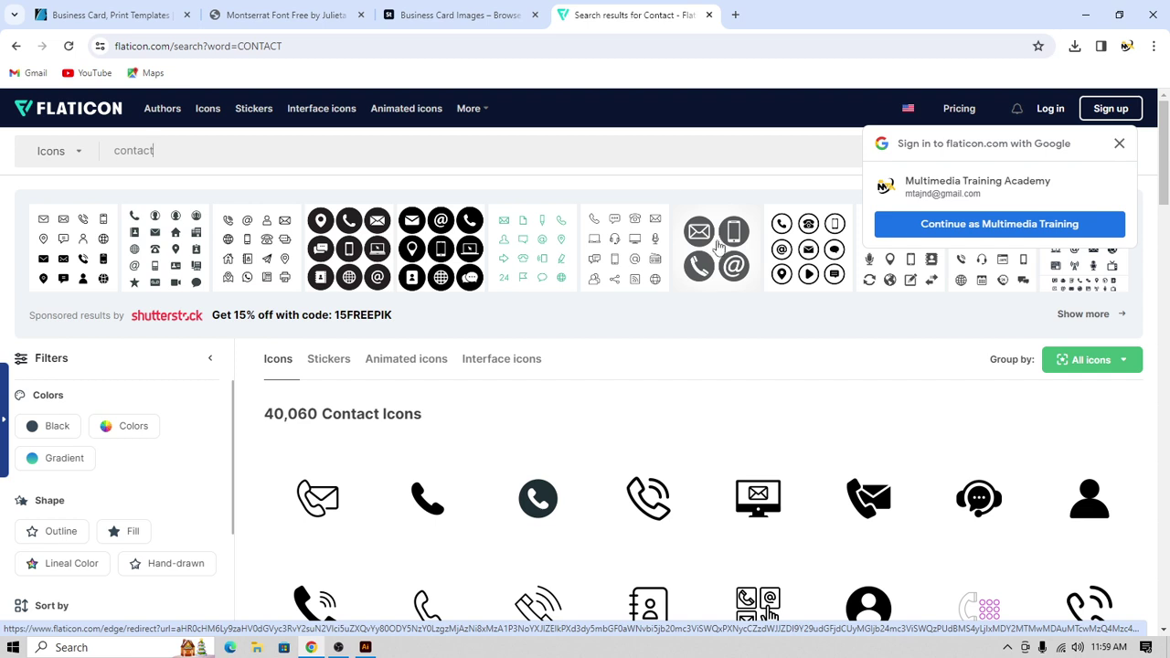
- Dismiss the Google sign-in prompt and look through the contact icons for a suitable phone icon
scroll(732, 275, down, 3)
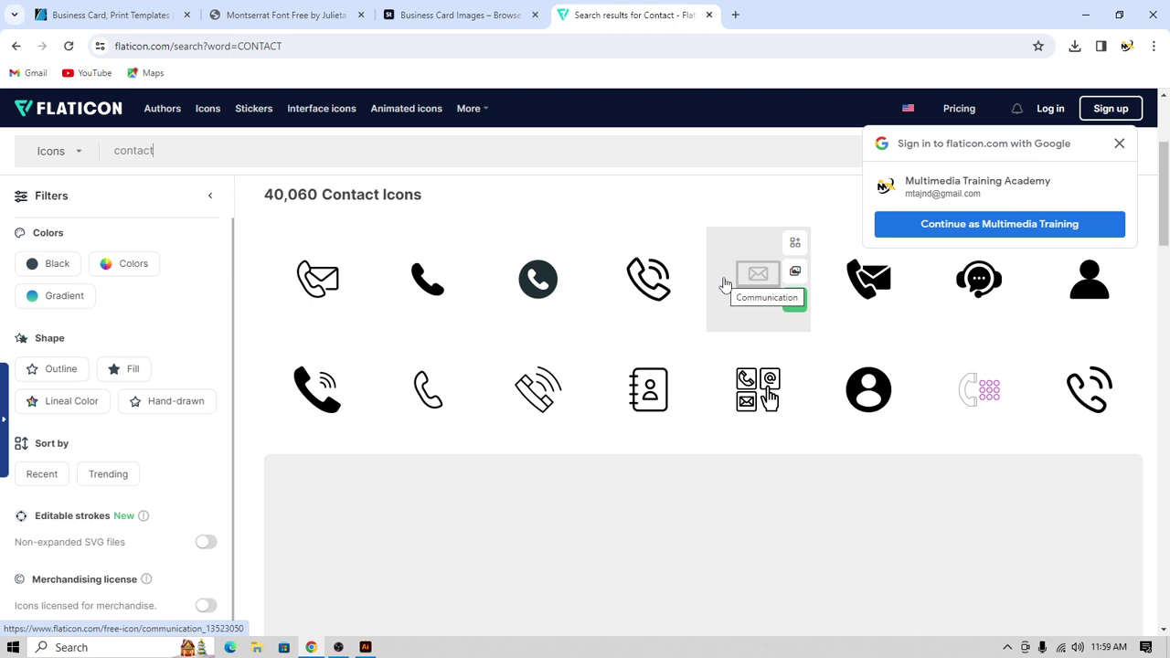
scroll(720, 352, down, 2)
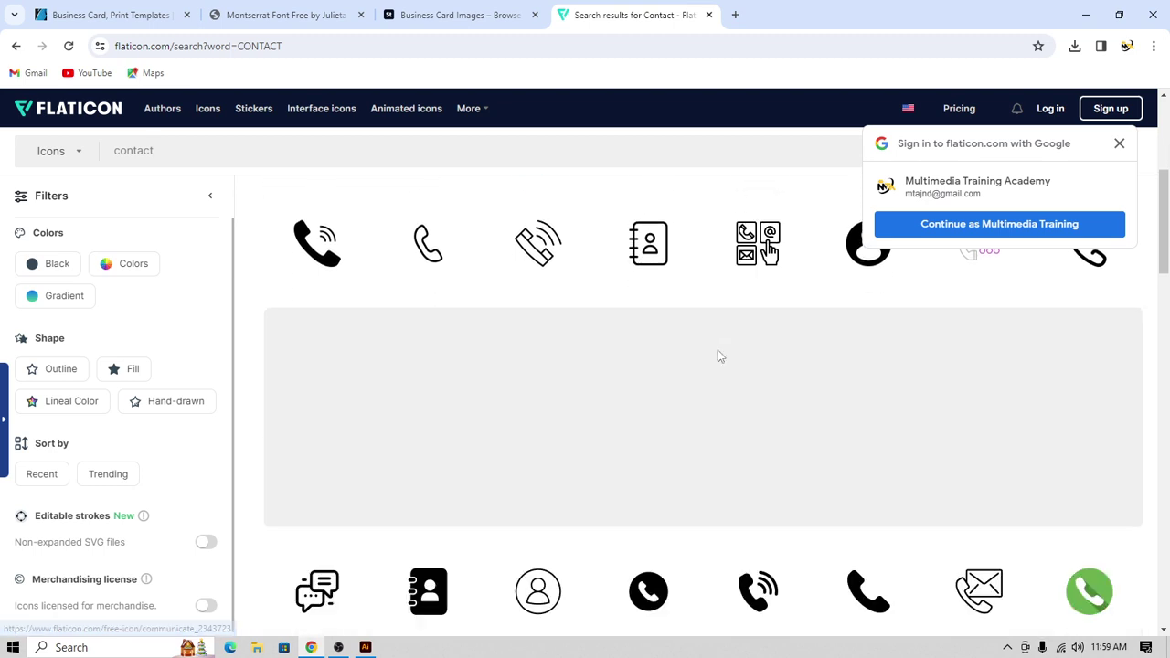
click(1119, 148)
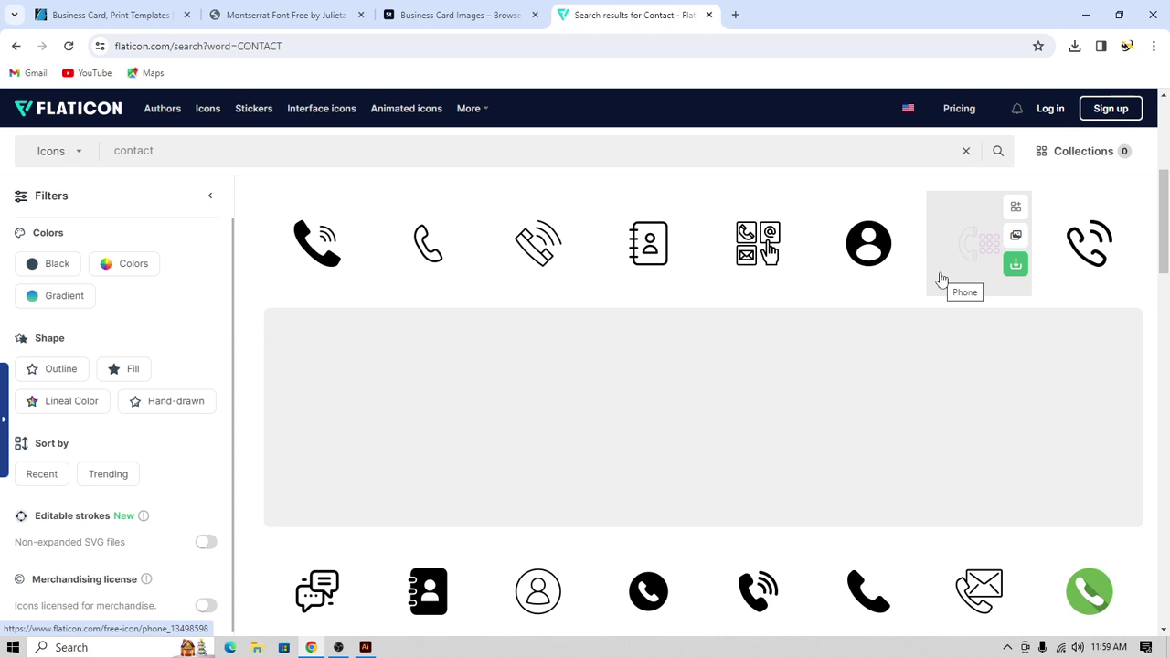
scroll(752, 428, down, 4)
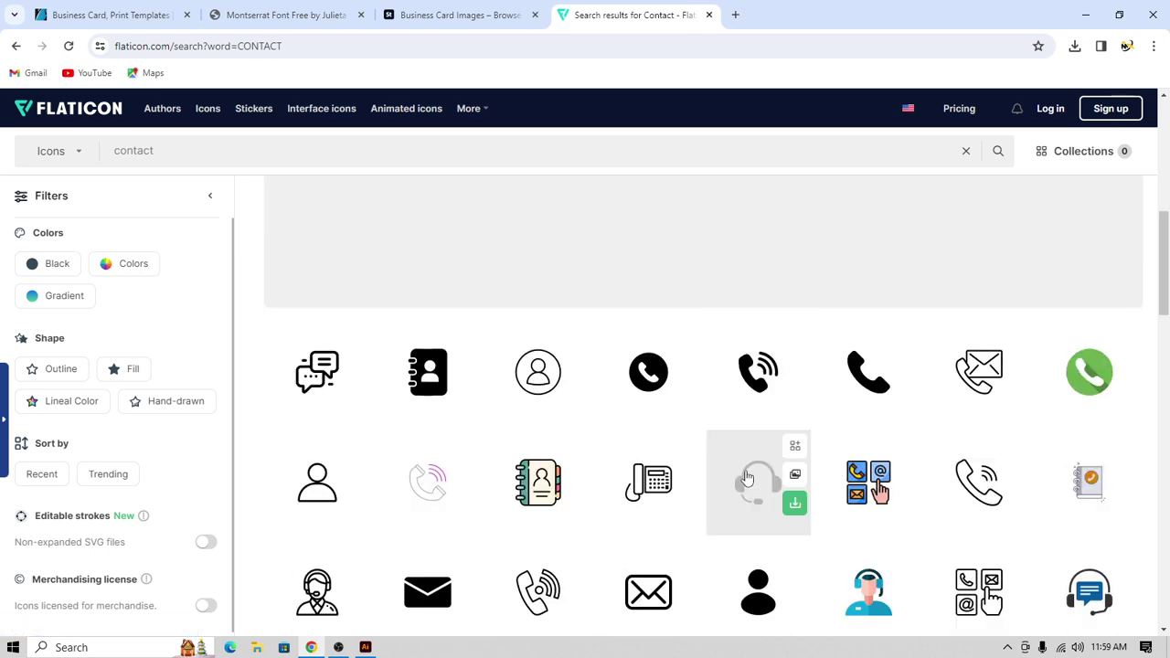
scroll(745, 411, down, 4)
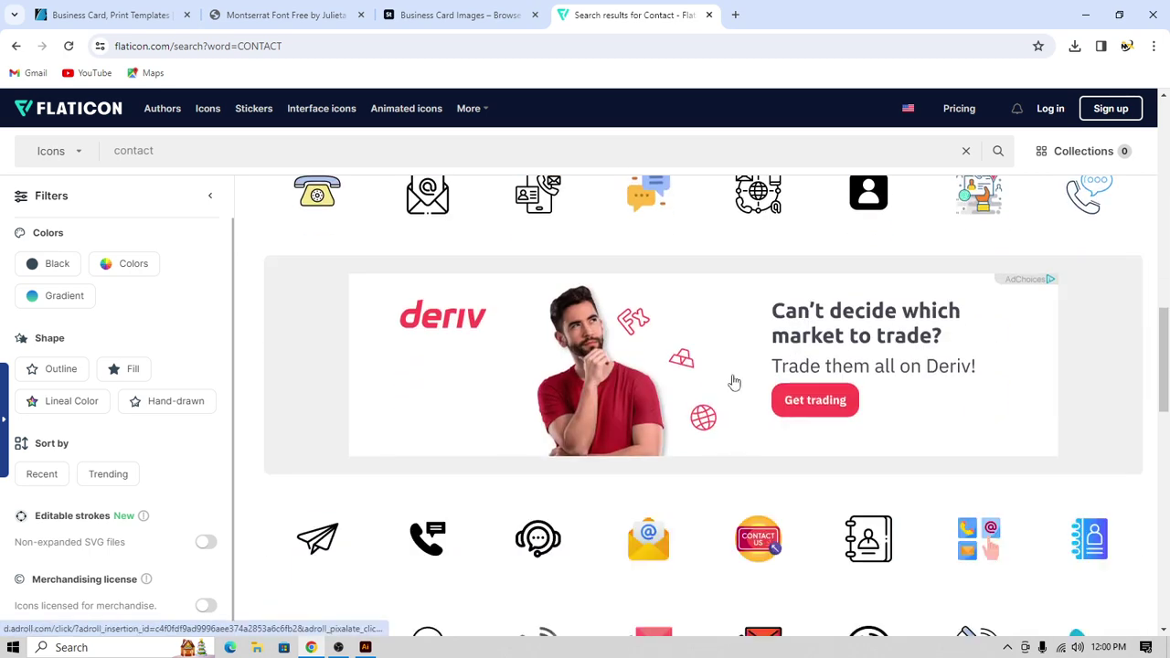
scroll(734, 382, up, 8)
scroll(737, 385, up, 4)
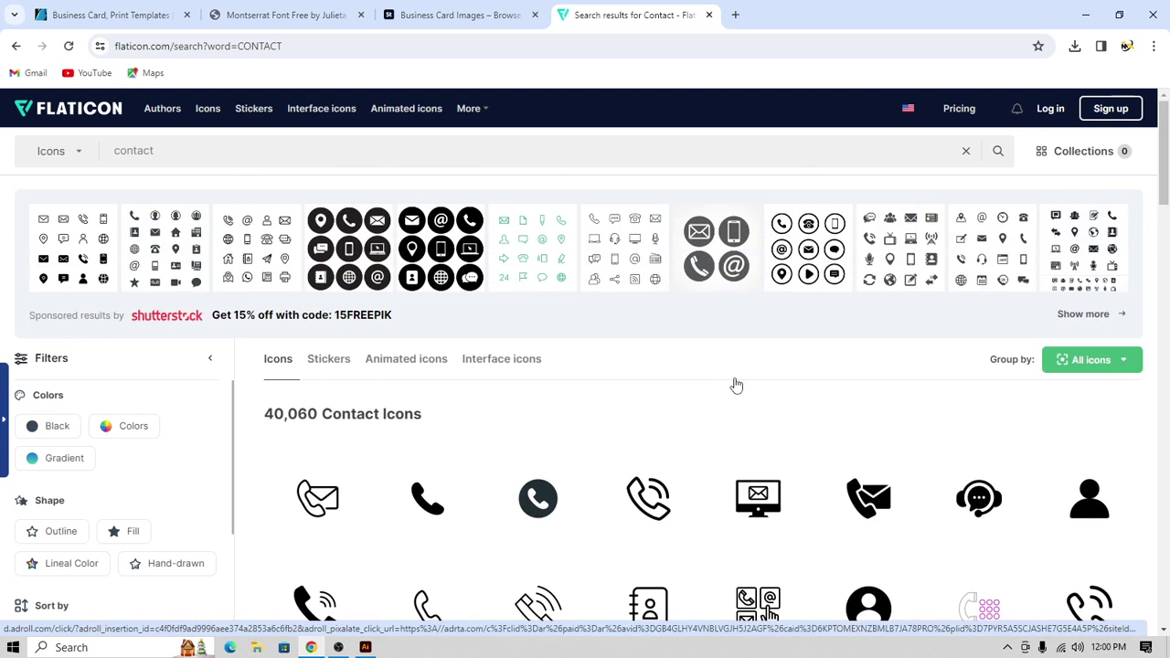
scroll(734, 384, down, 2)
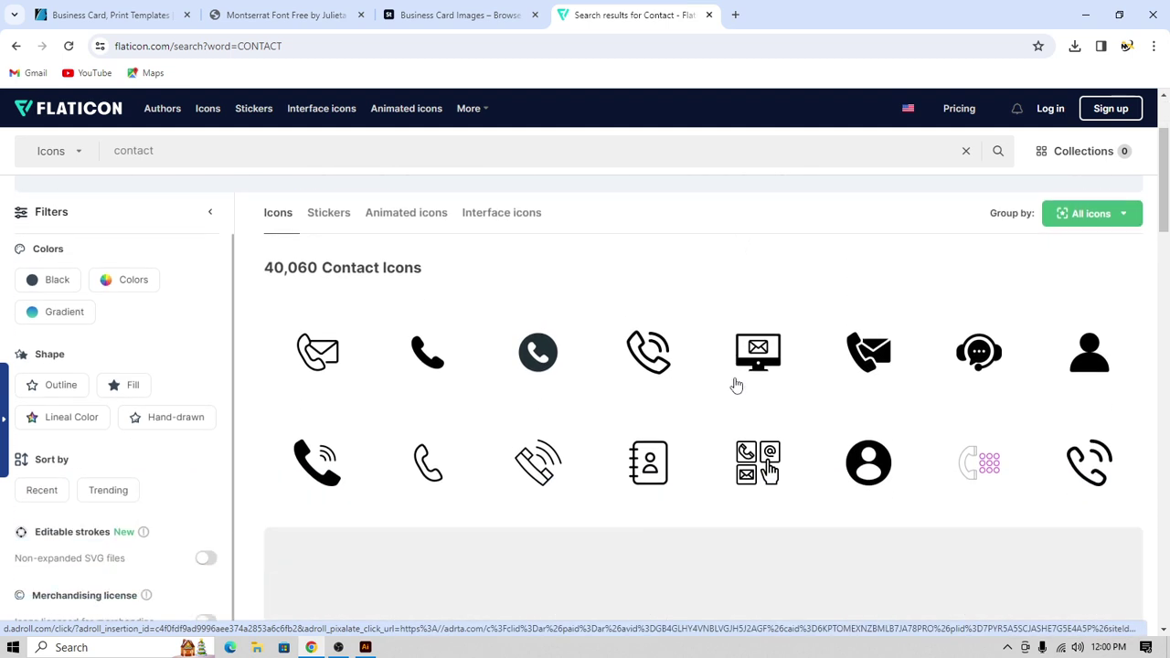
- Download the round dark phone icon by BeeLove as a free PNG and show phone.png in its folder
click(537, 354)
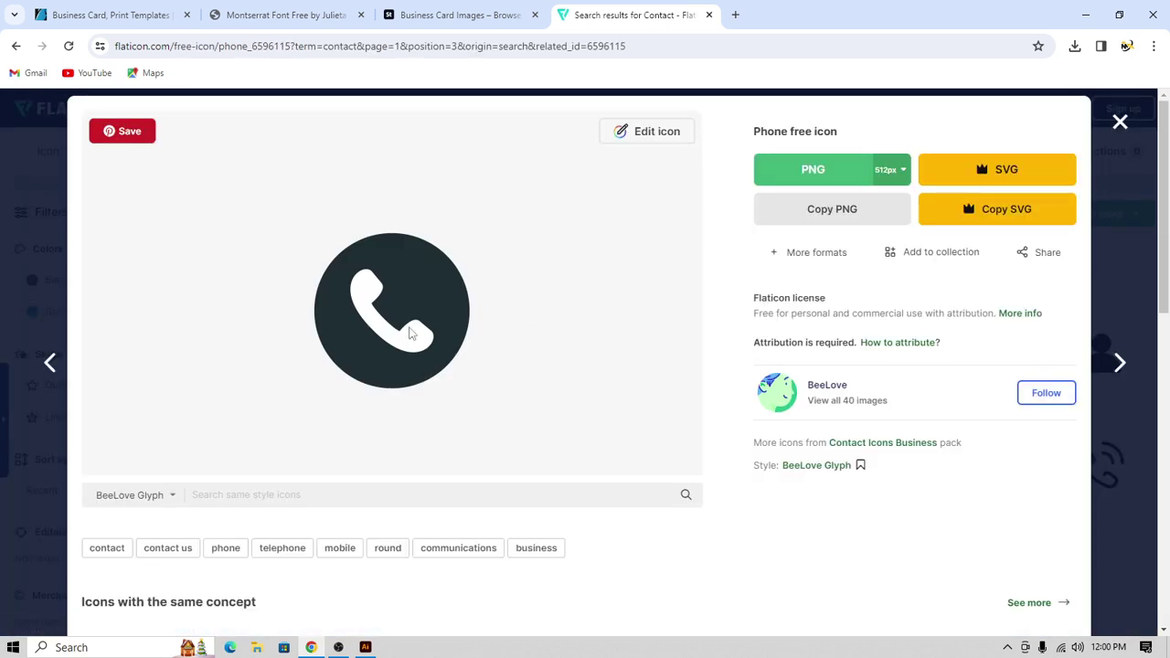
click(813, 170)
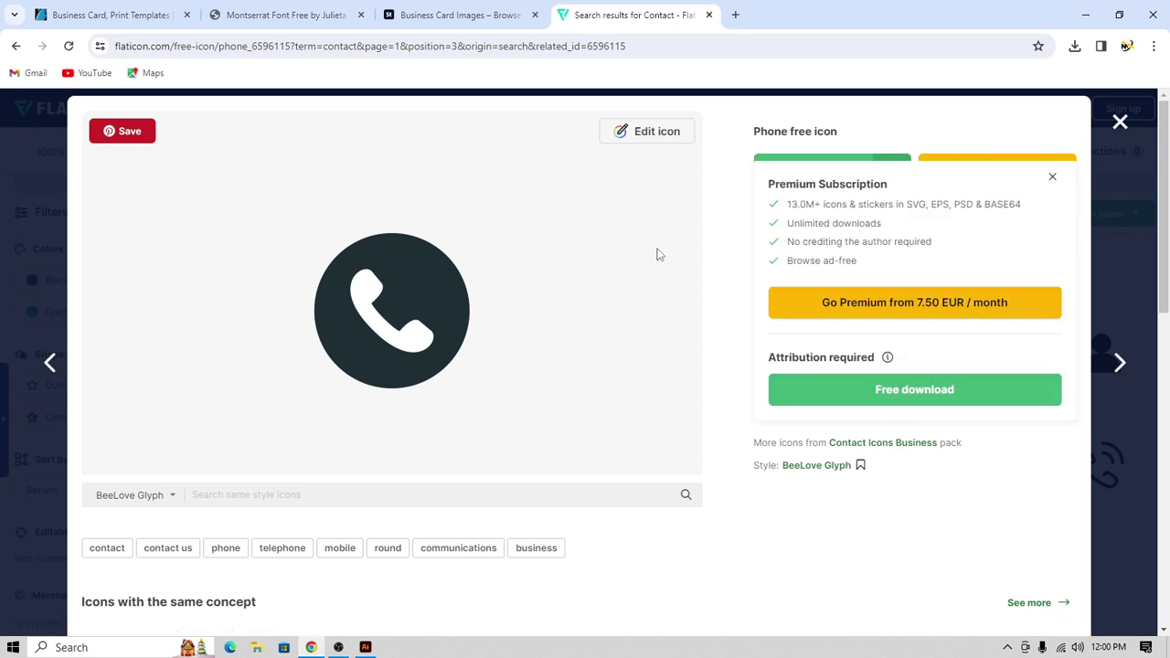
click(873, 389)
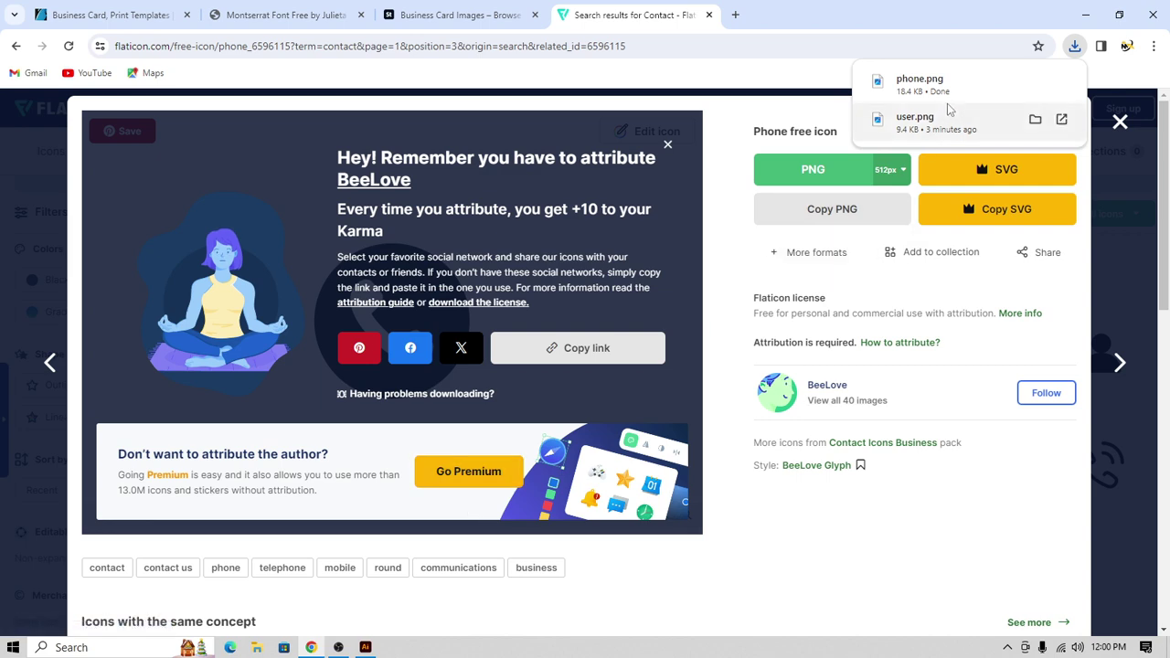
click(1034, 82)
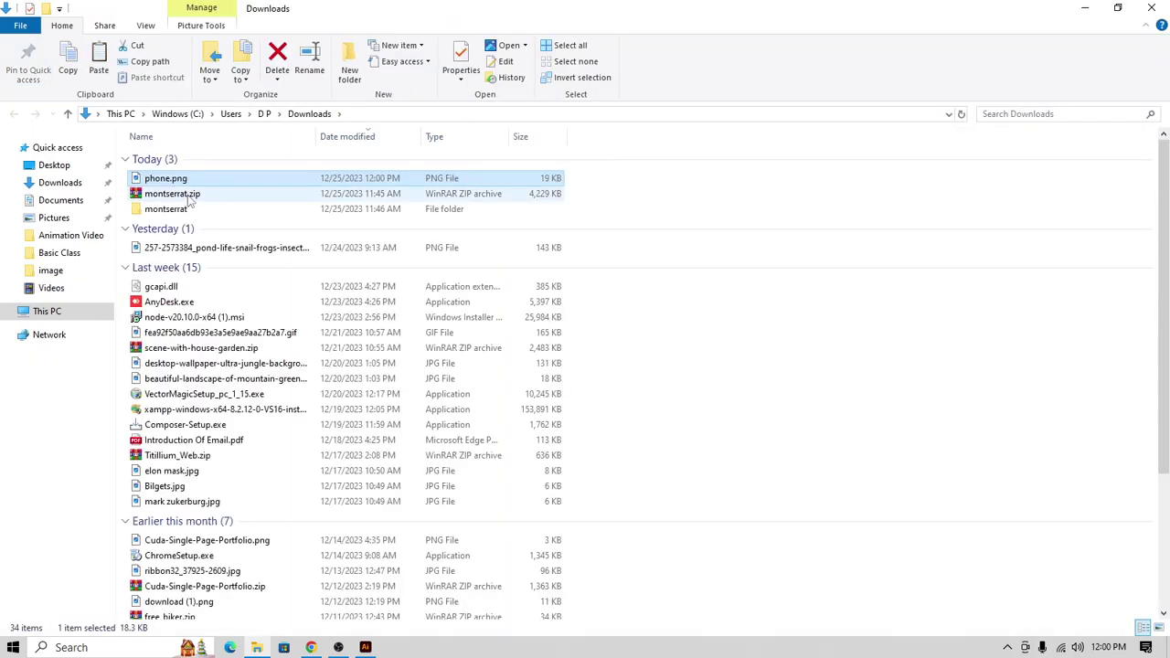
- Return to Illustrator and place phone.png from the Downloads folder on the empty canvas below the card's lower-left corner
click(1086, 8)
click(1079, 9)
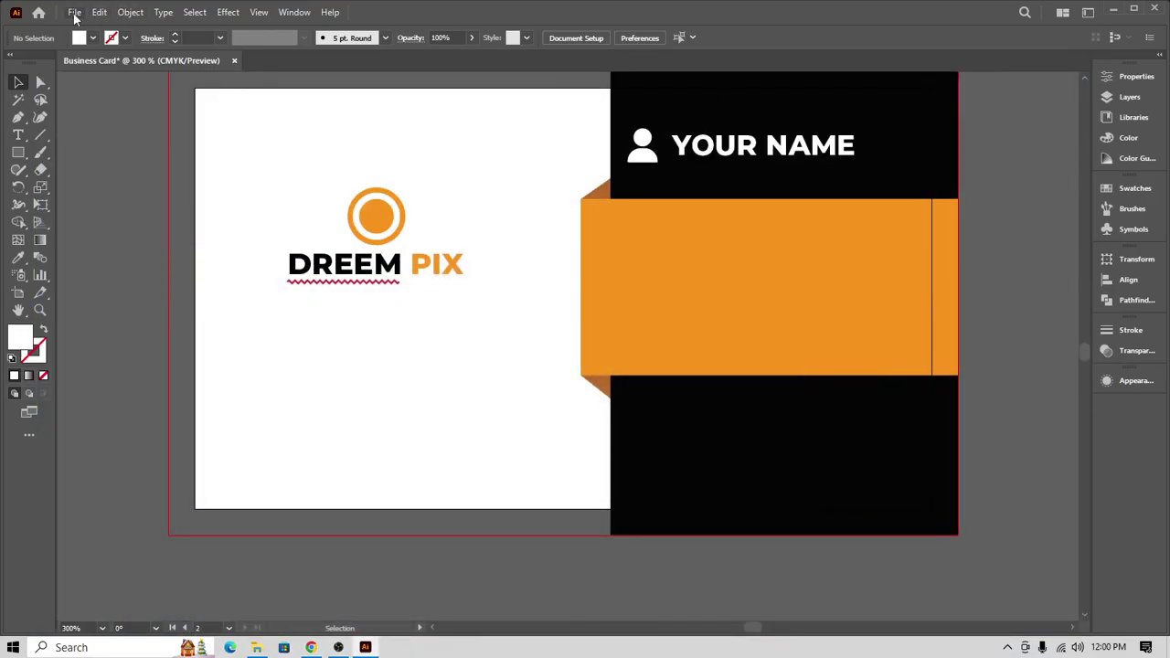
click(74, 12)
click(82, 303)
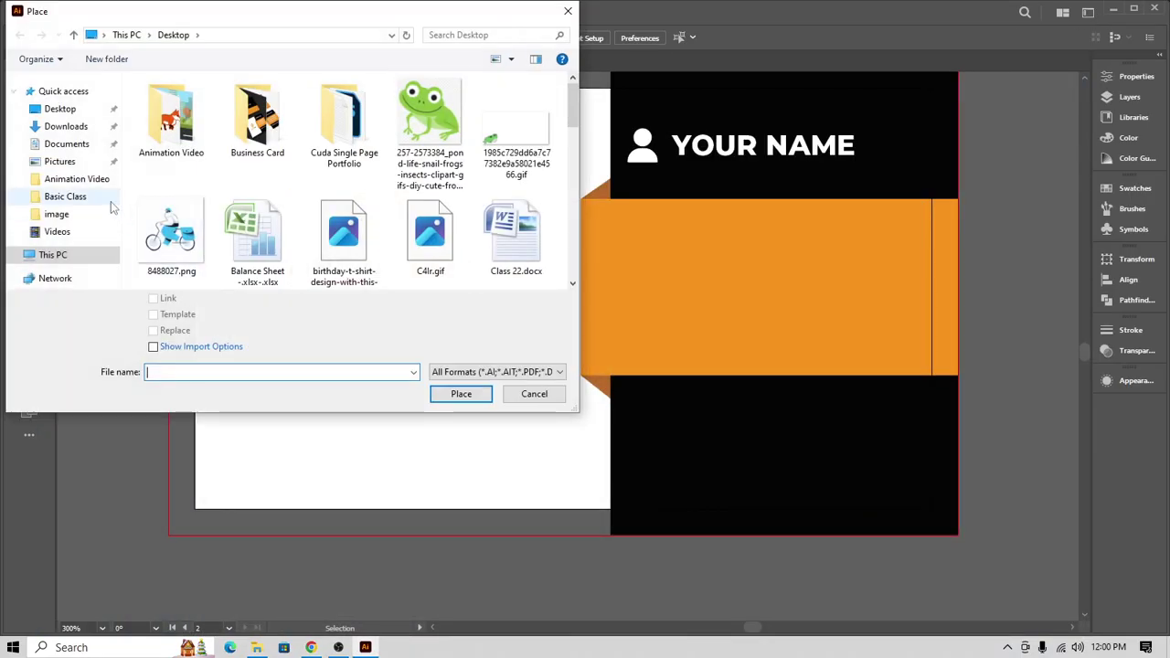
click(67, 143)
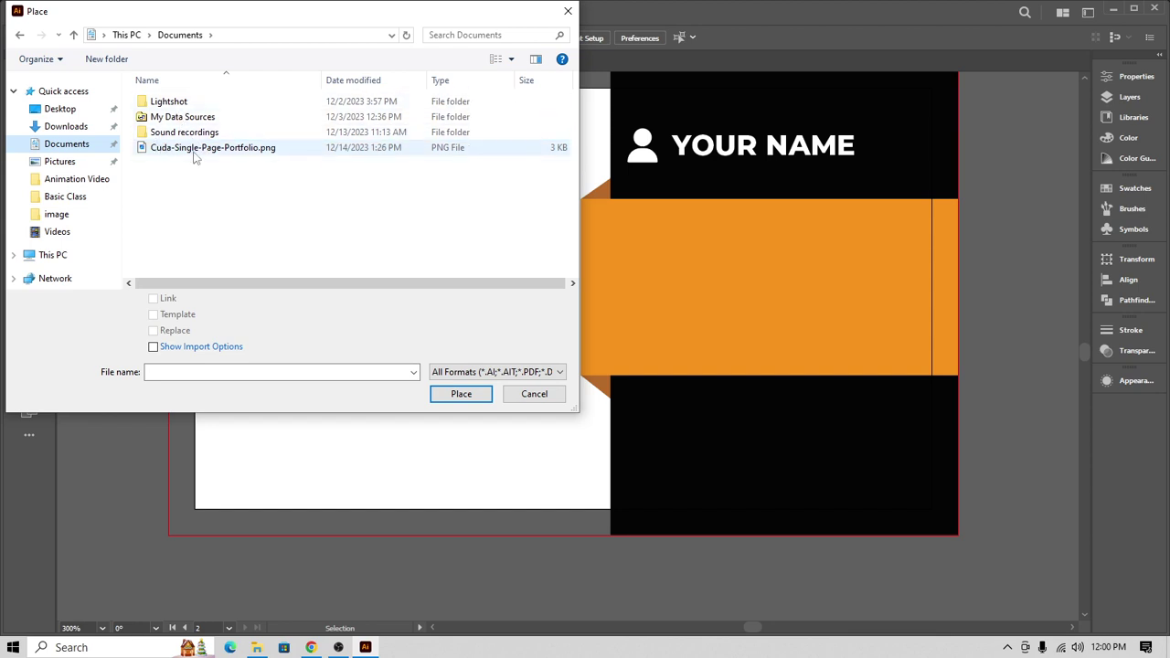
click(61, 126)
double_click(183, 117)
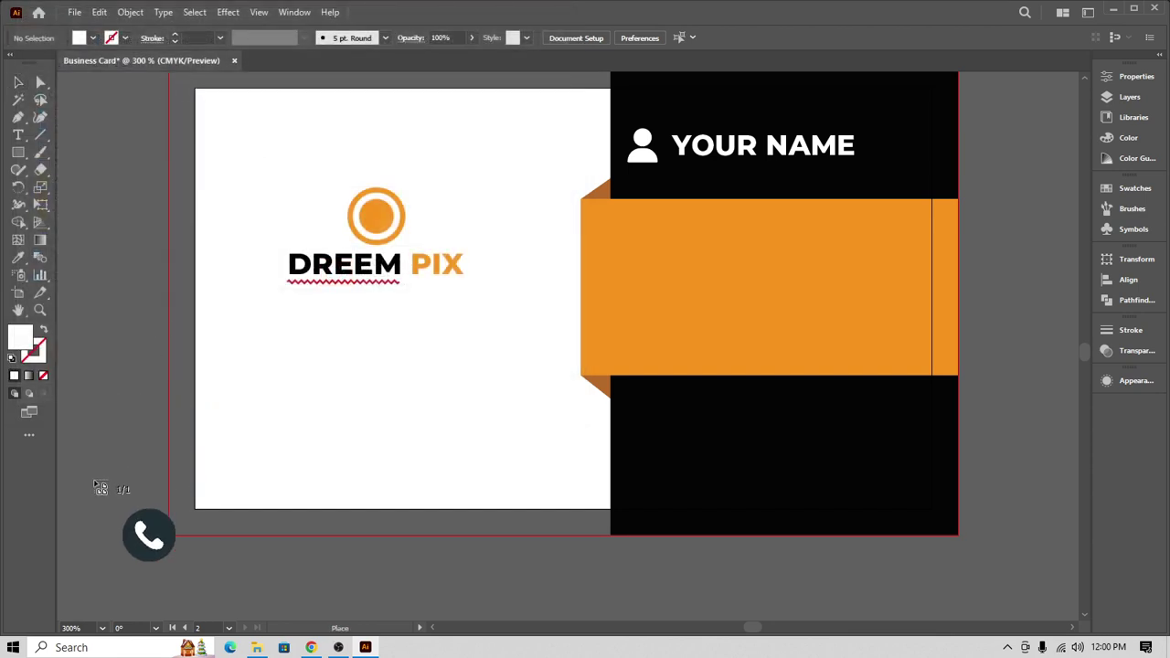
scroll(128, 451, down, 2)
click(126, 446)
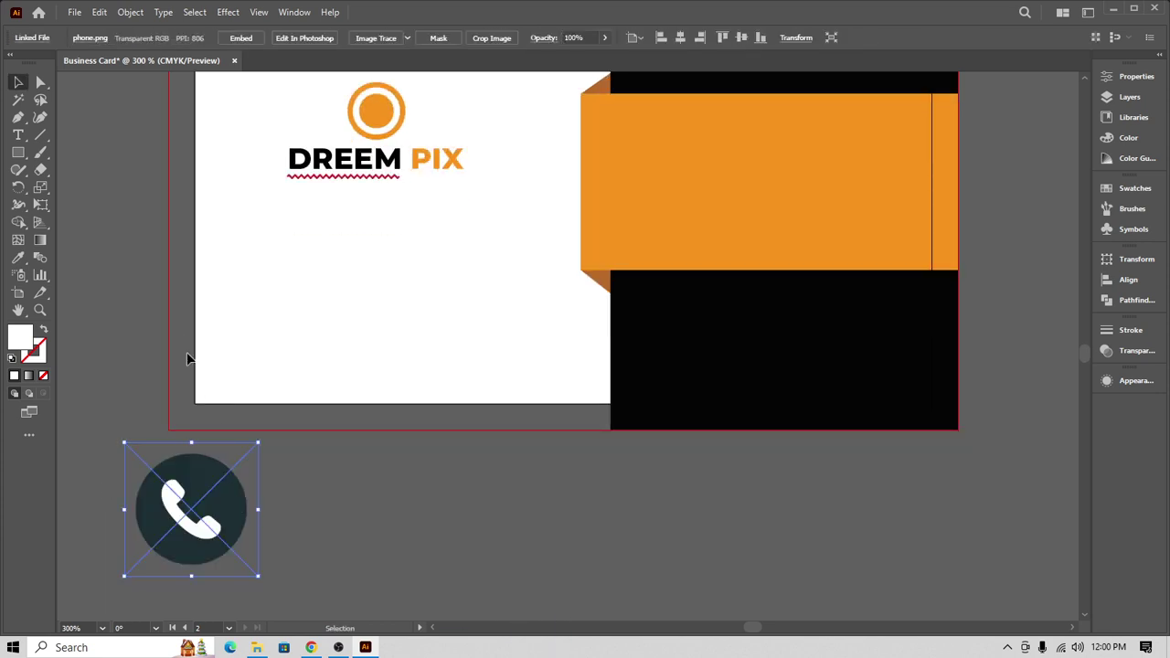
- Switch to Flaticon in Chrome, close the open phone icon page and search the icons for "whatsapp contact"
click(311, 647)
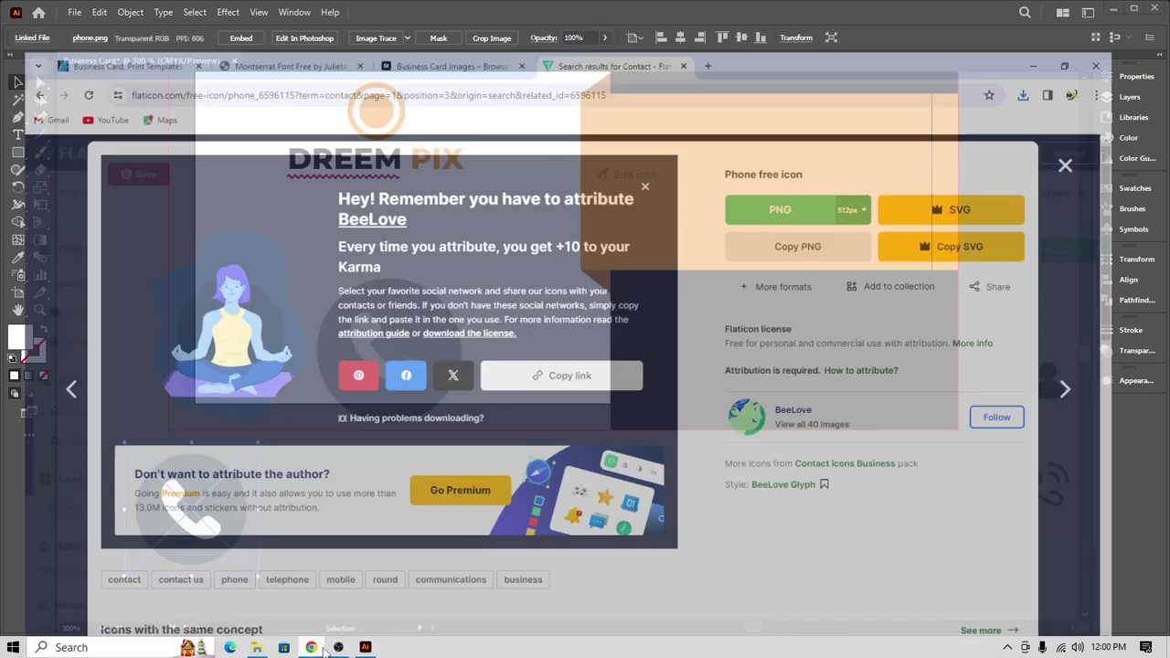
click(1120, 119)
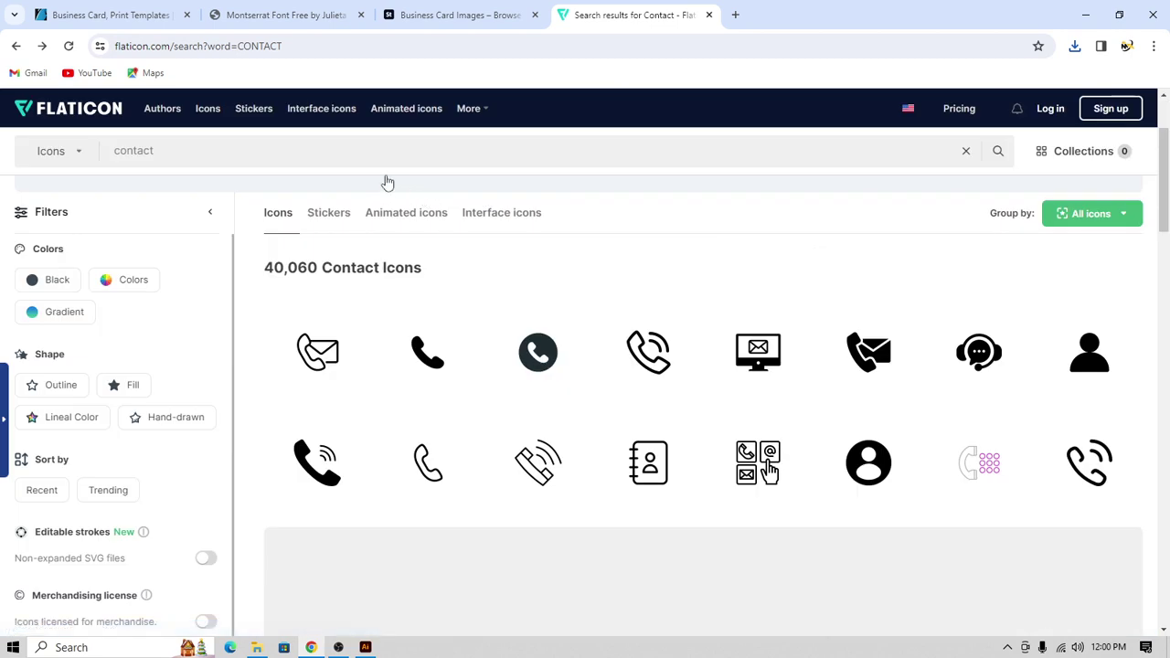
scroll(726, 448, down, 2)
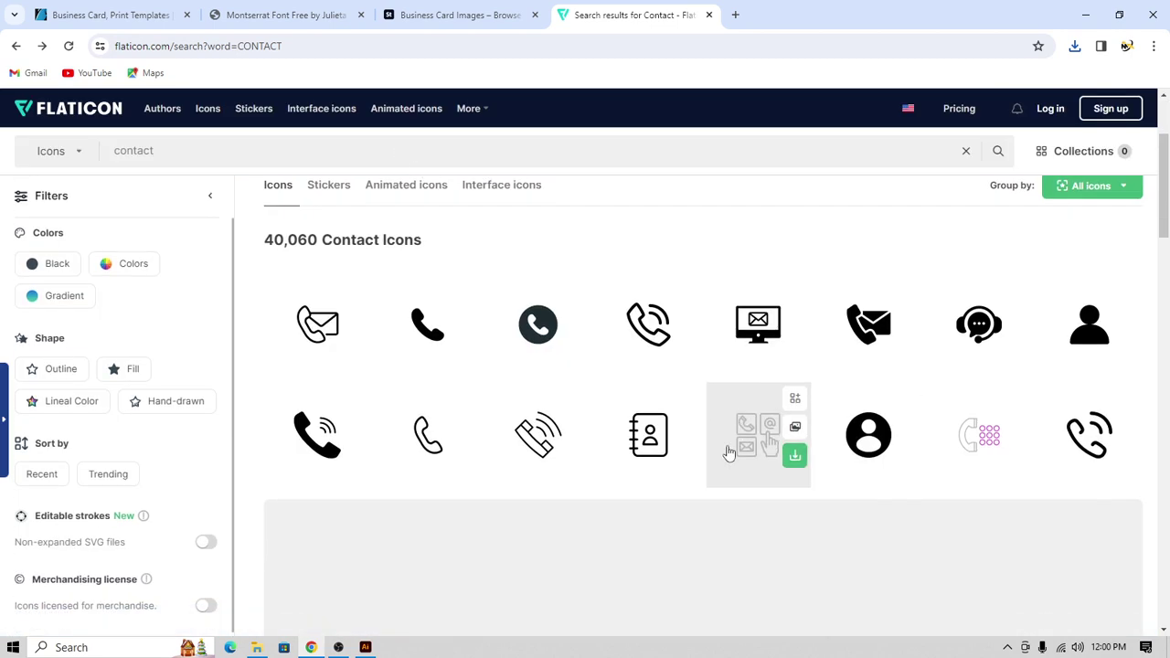
scroll(786, 473, down, 4)
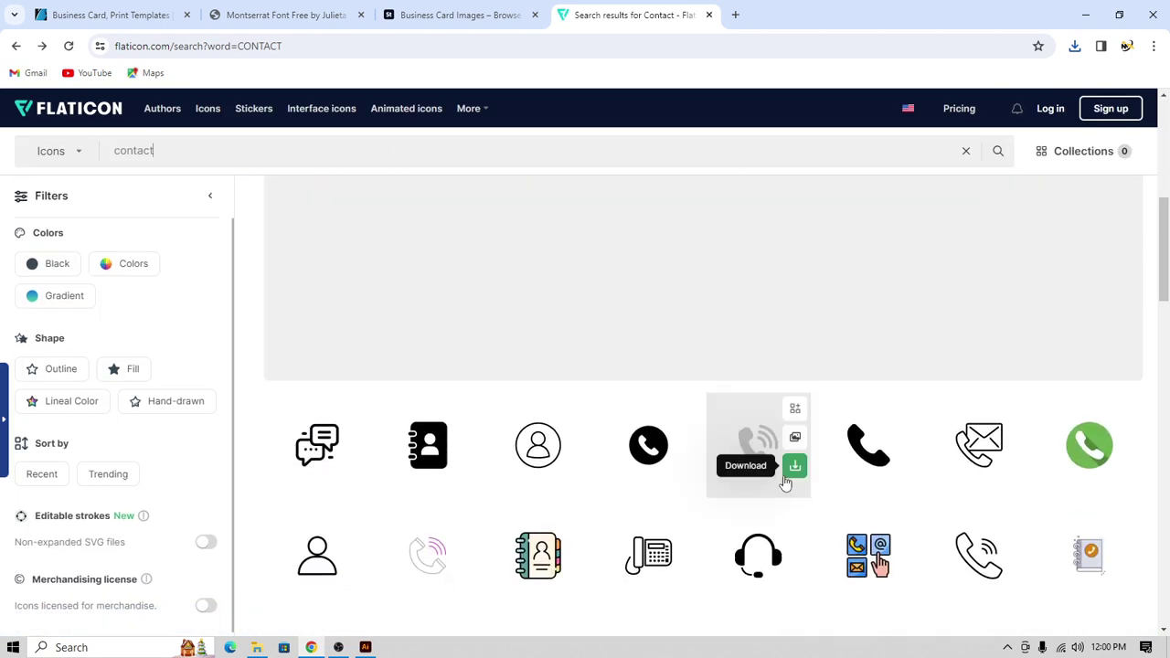
scroll(774, 496, up, 5)
scroll(599, 425, up, 3)
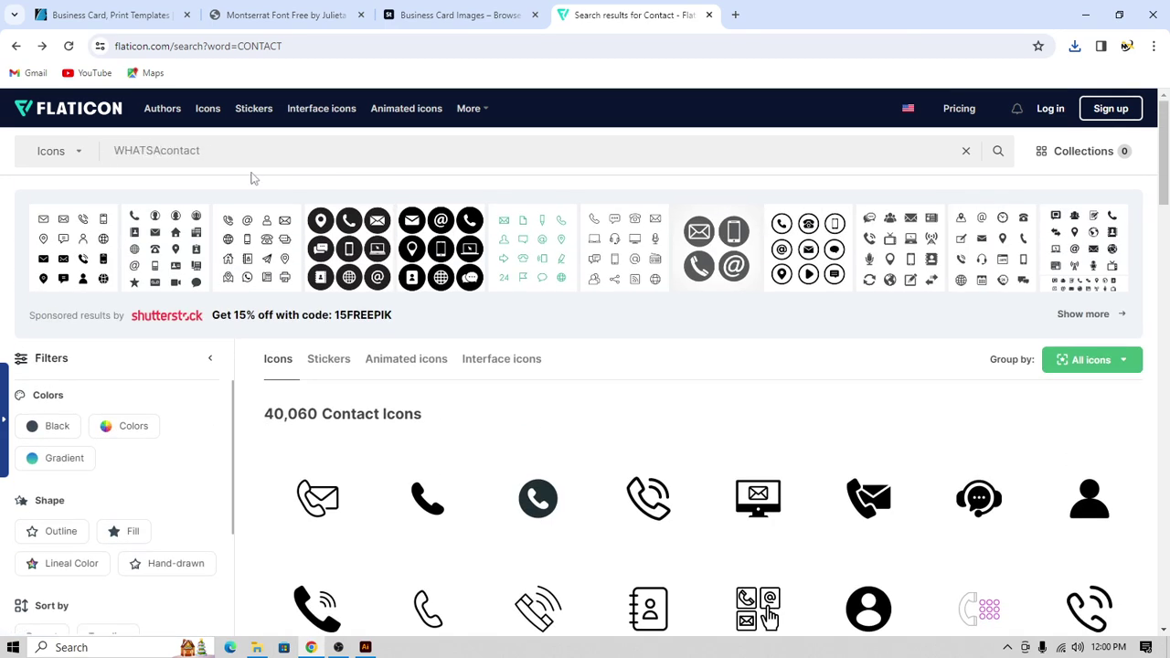
key(Return)
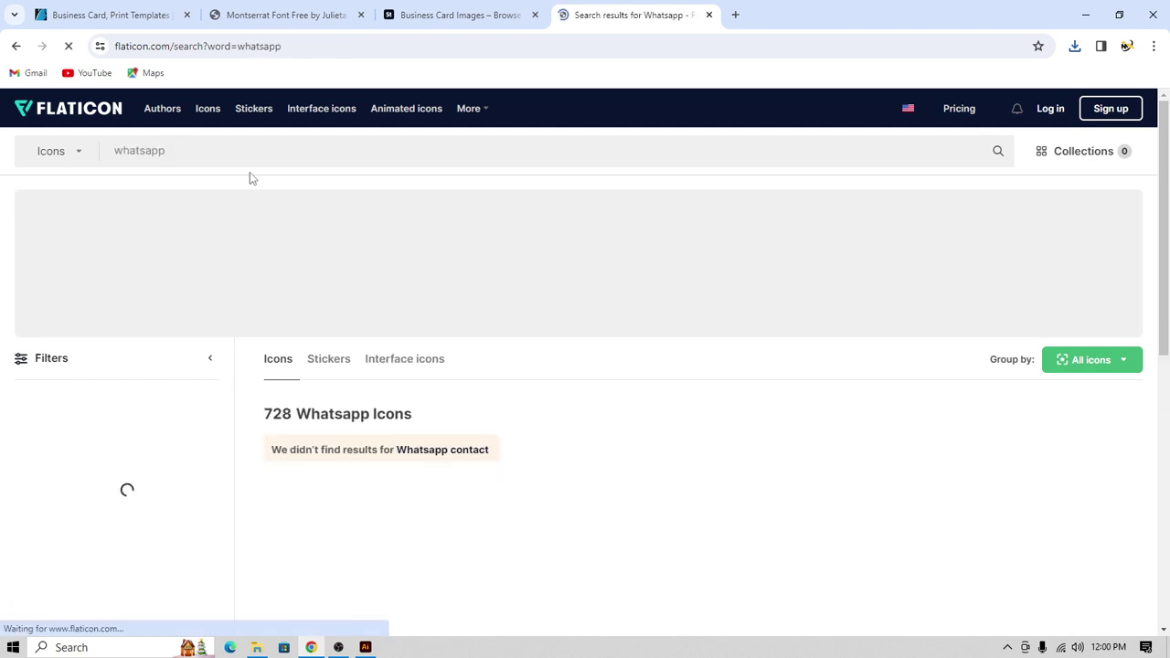
- Download the solid black speech-bubble WhatsApp icon by Pixel perfect as a free PNG
scroll(590, 316, down, 2)
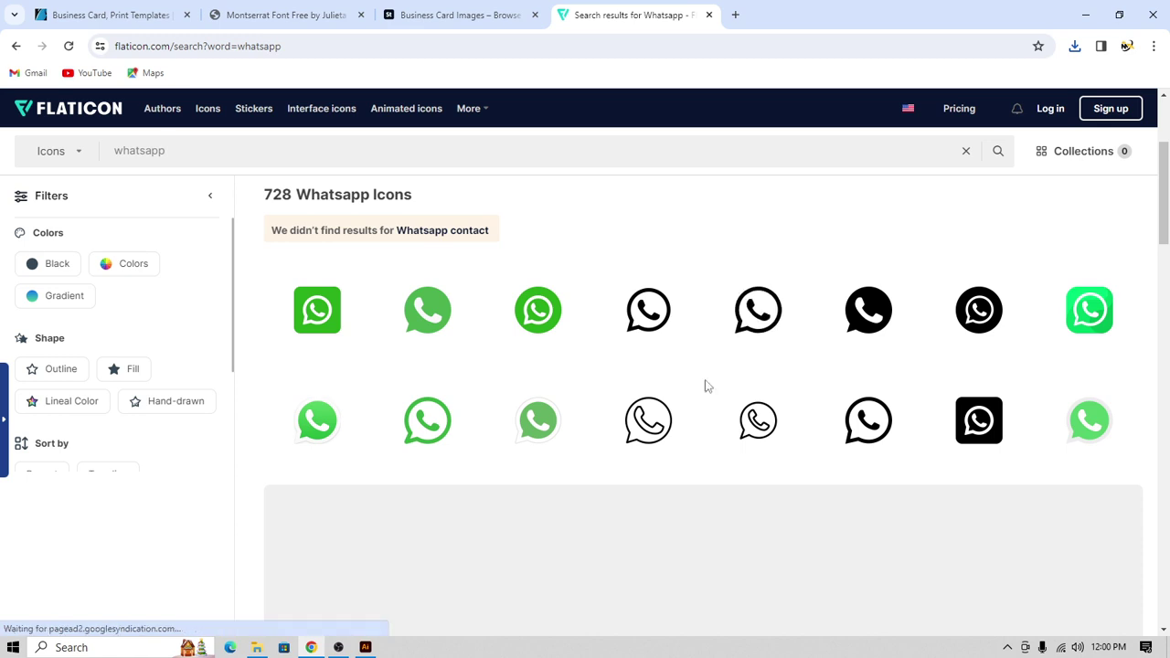
click(870, 327)
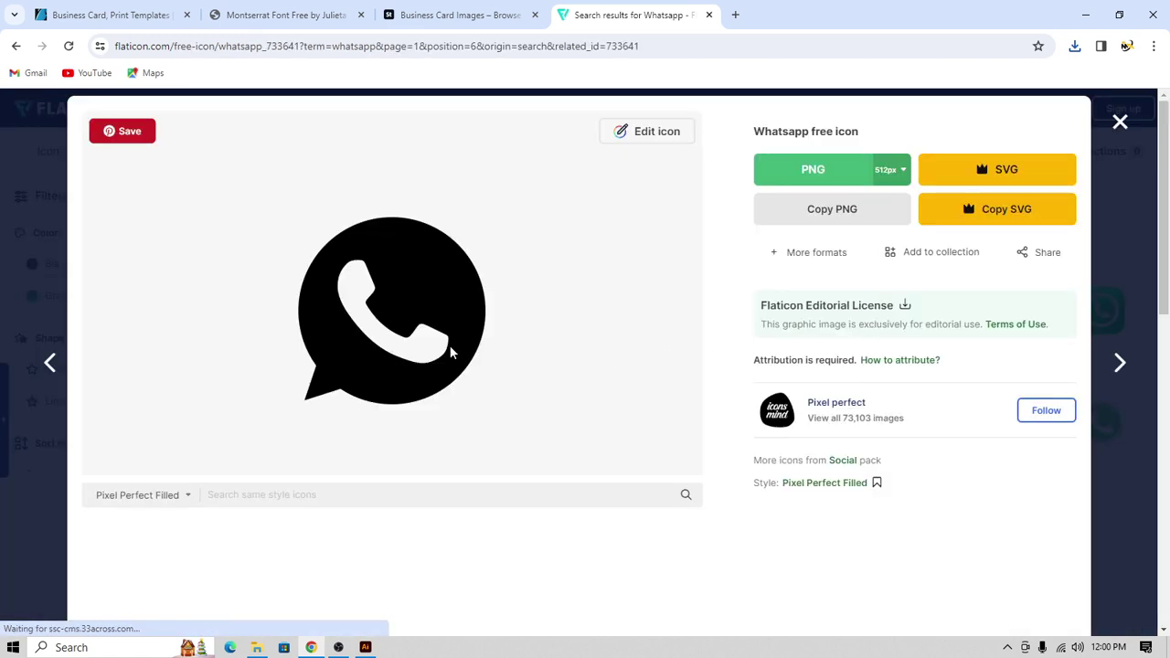
click(818, 175)
click(896, 395)
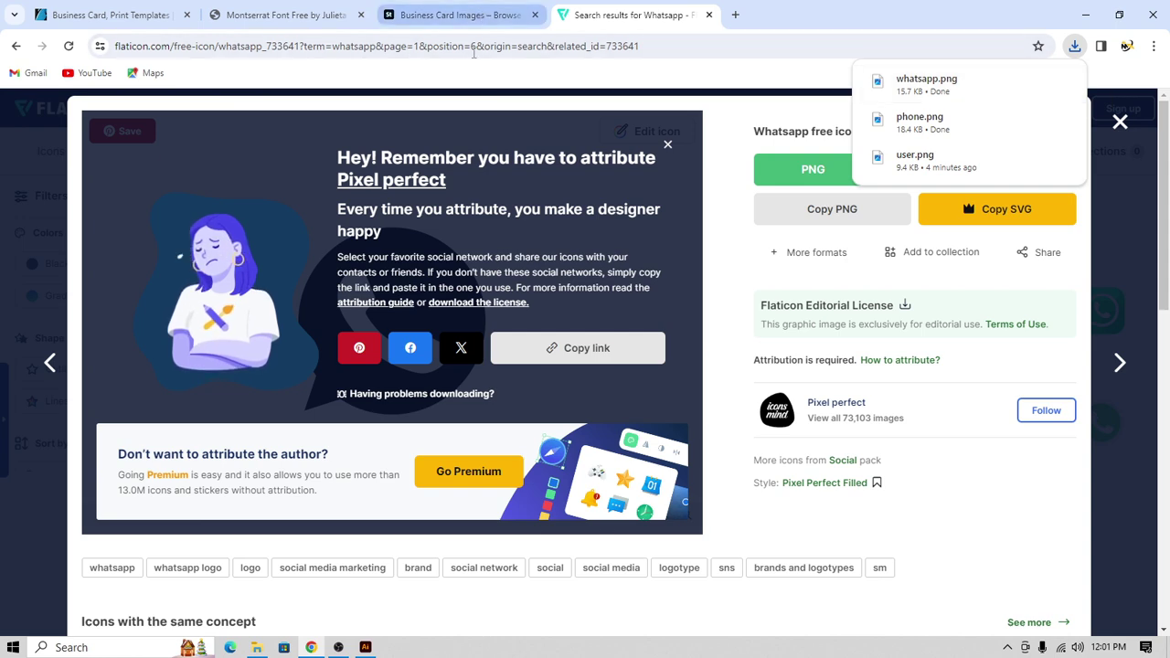
- Close the WhatsApp icon page and search the icons for "location"
click(1120, 121)
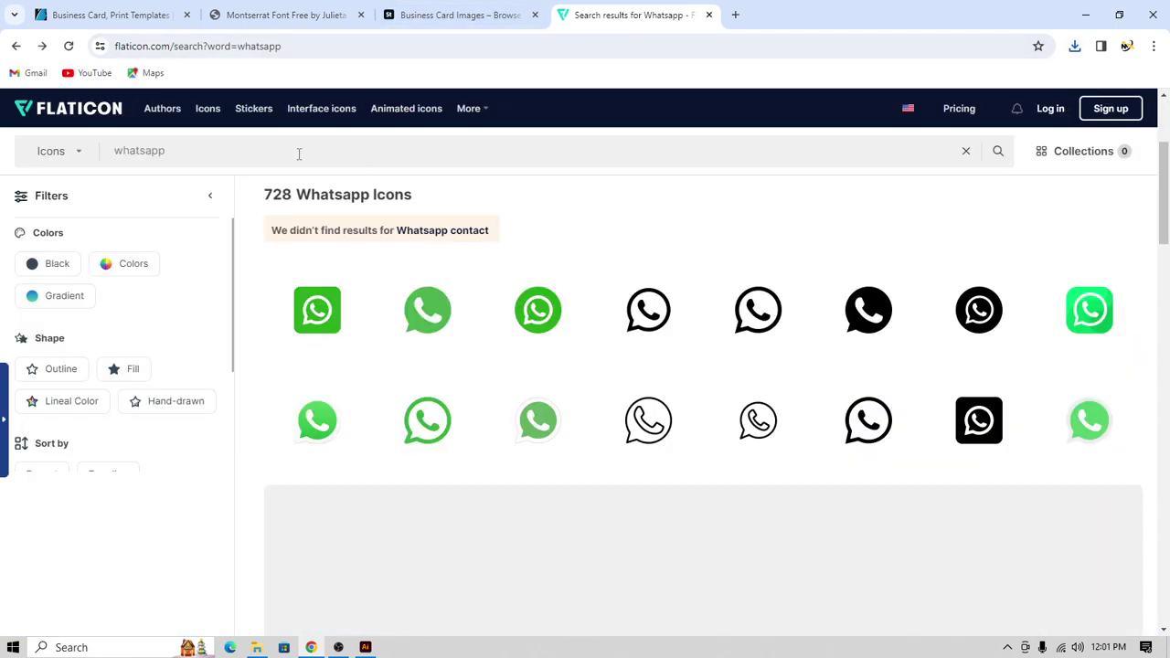
drag(299, 154, 12, 160)
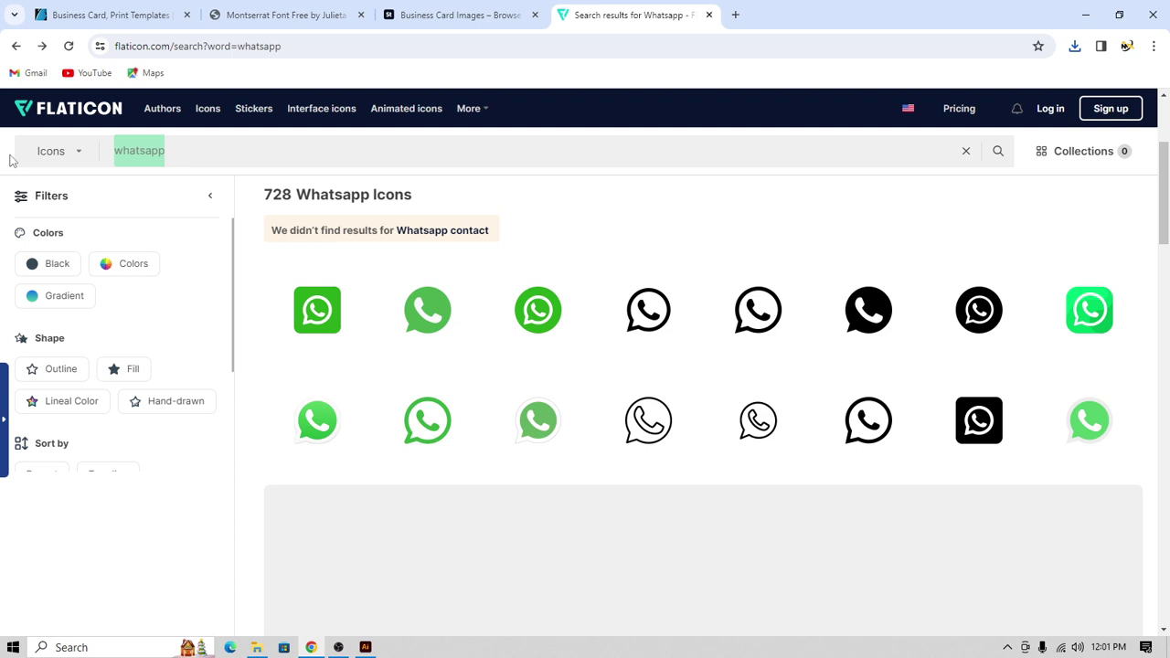
text(LOCATION)
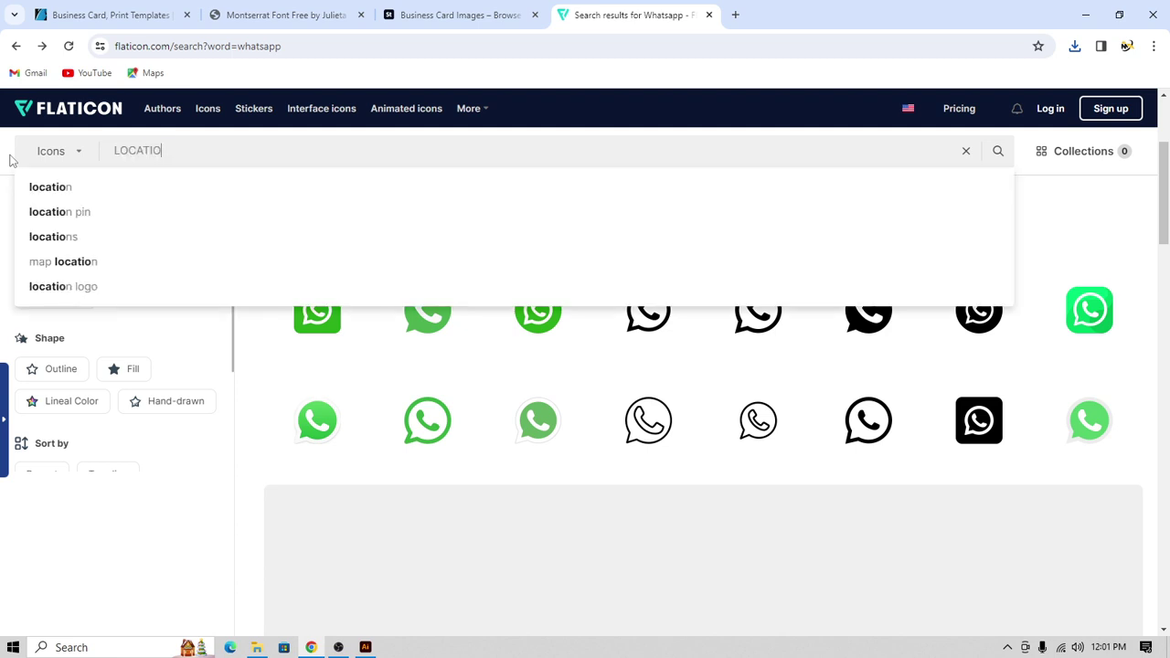
key(Return)
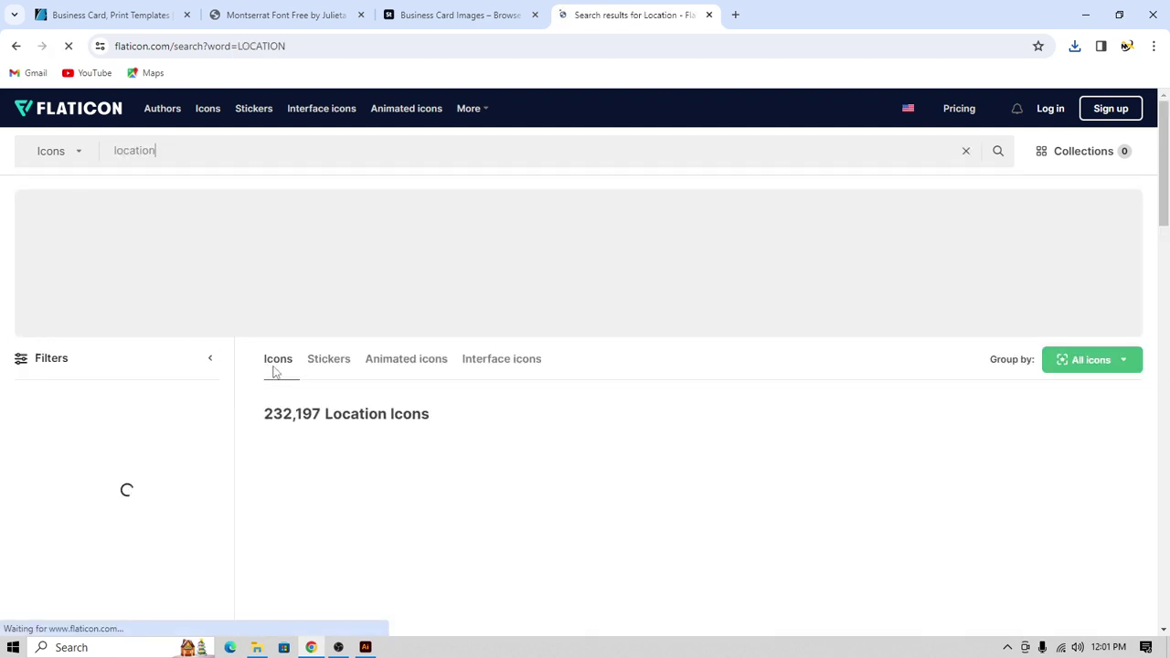
- Download the solid black location pin icon with the oval base by Freepik as a free PNG
scroll(375, 393, down, 3)
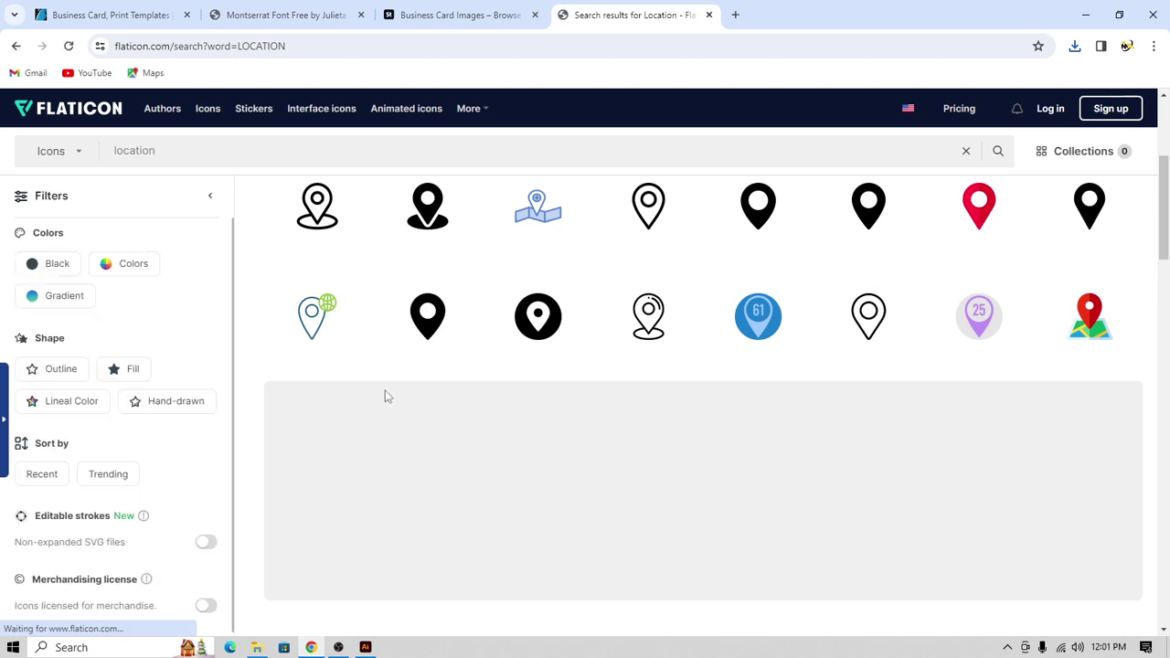
click(433, 229)
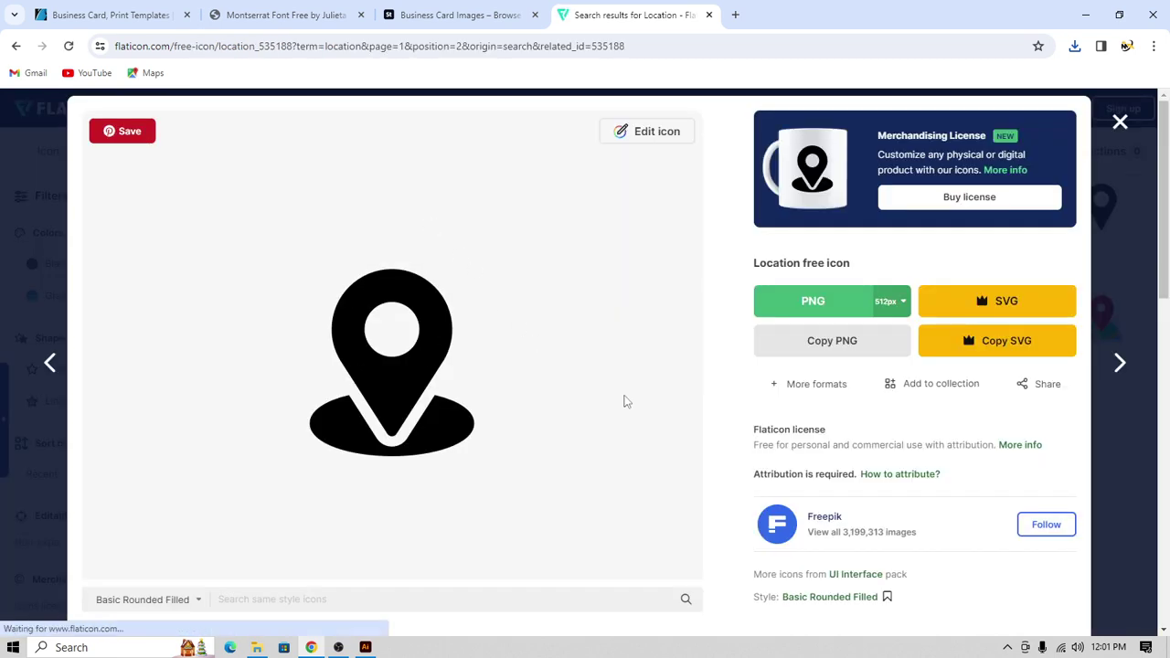
click(851, 309)
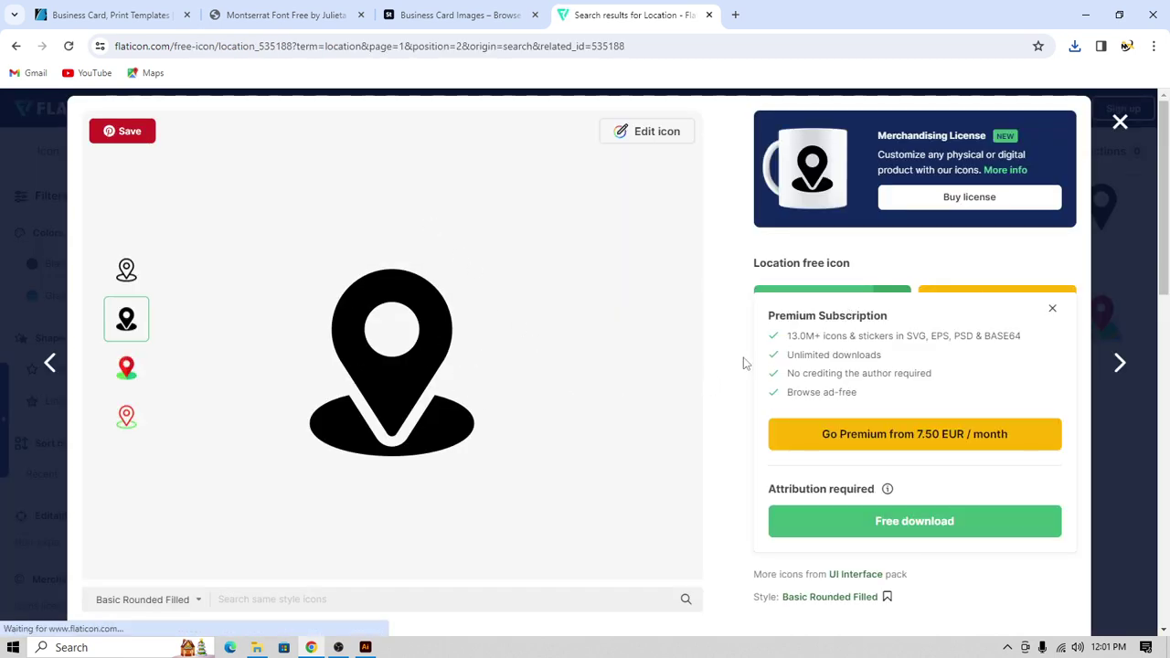
click(903, 526)
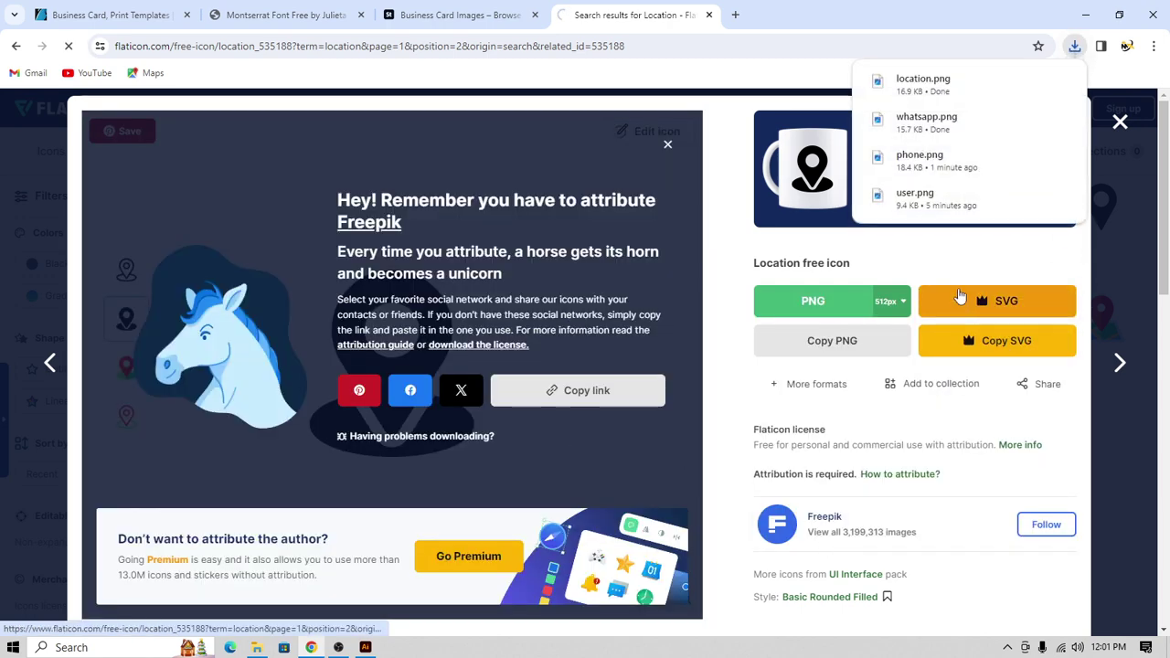
- Return to the Illustrator business card and load location.png and whatsapp.png from Downloads for placing as linked images
click(1119, 120)
click(1102, 11)
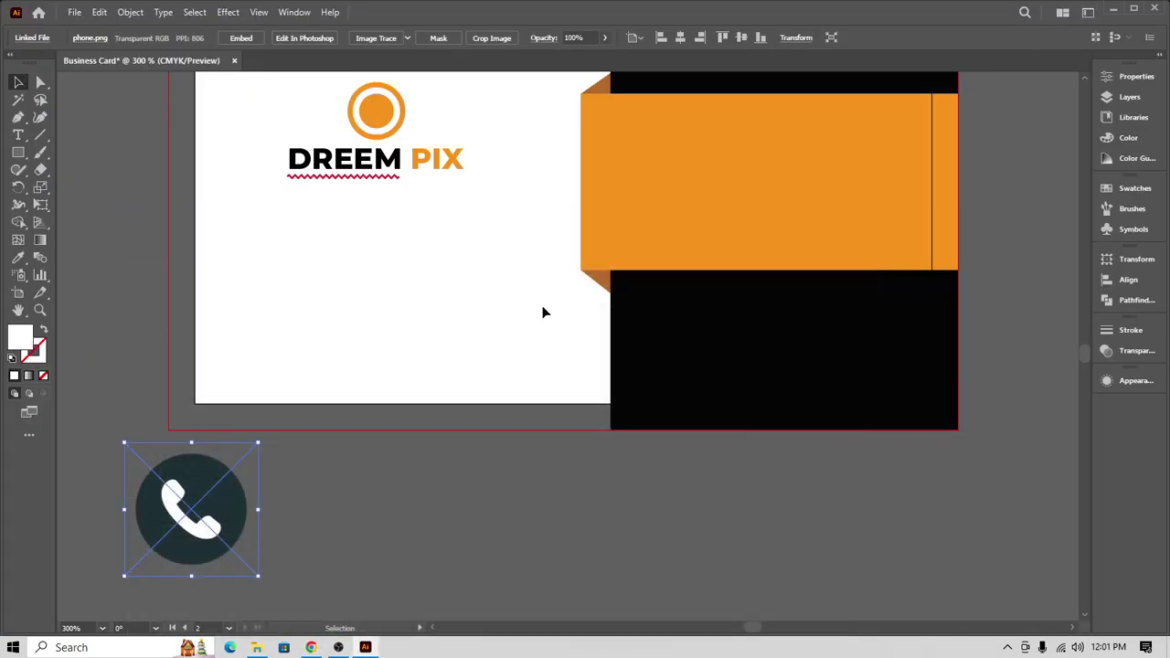
click(74, 12)
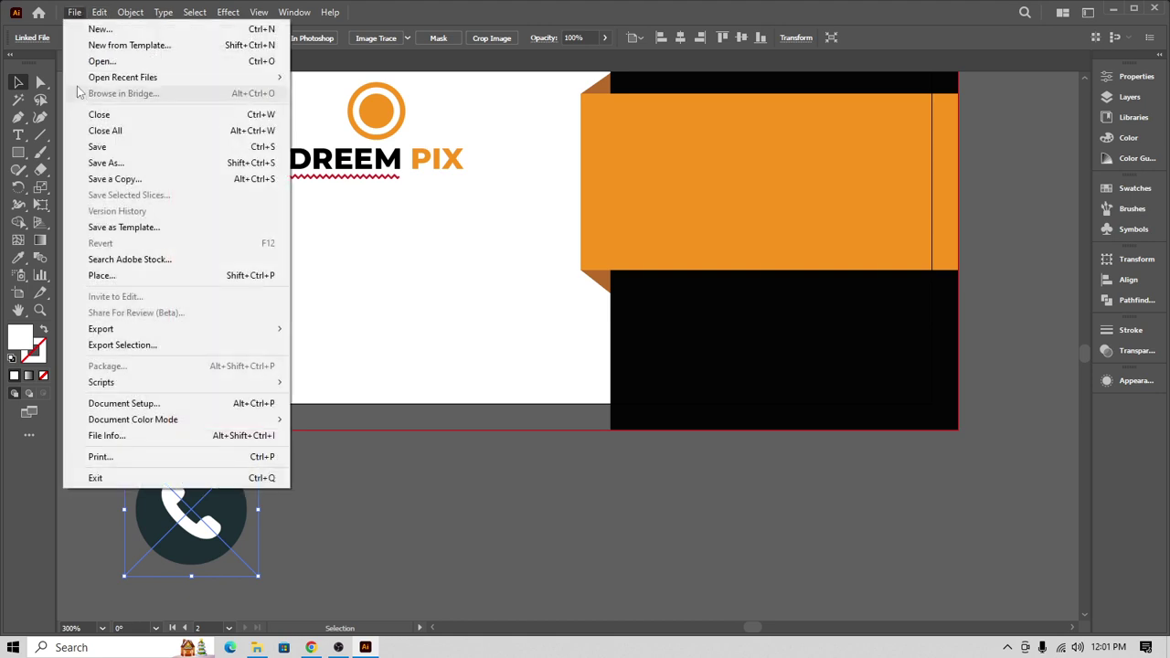
click(101, 382)
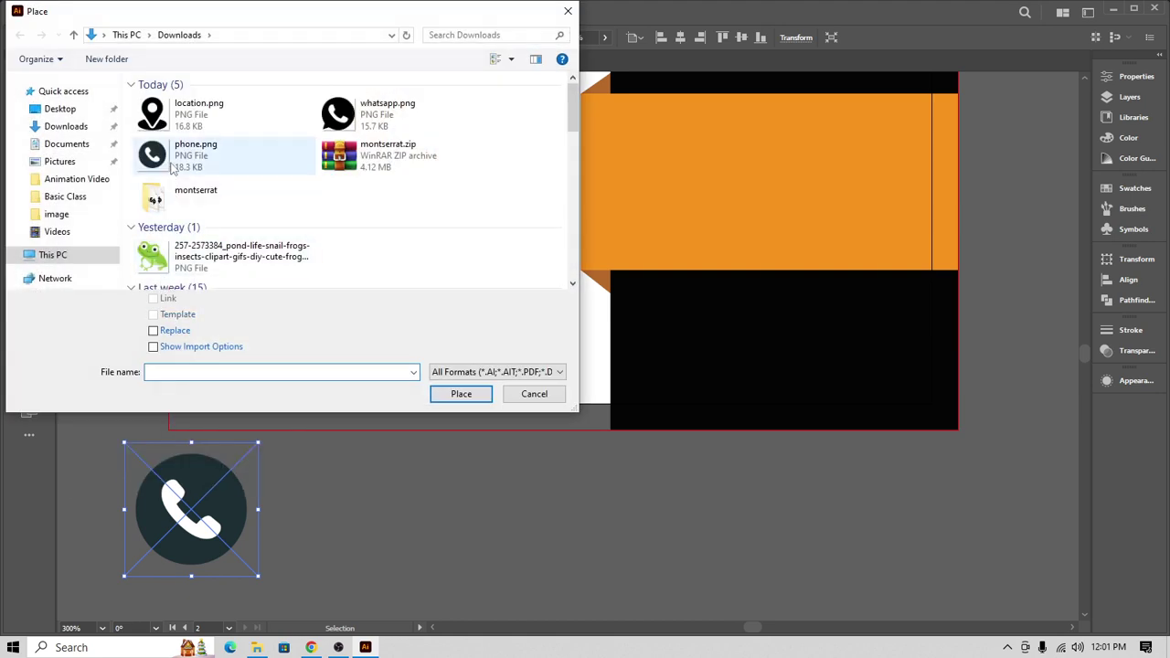
click(386, 121)
ctrl+click(198, 115)
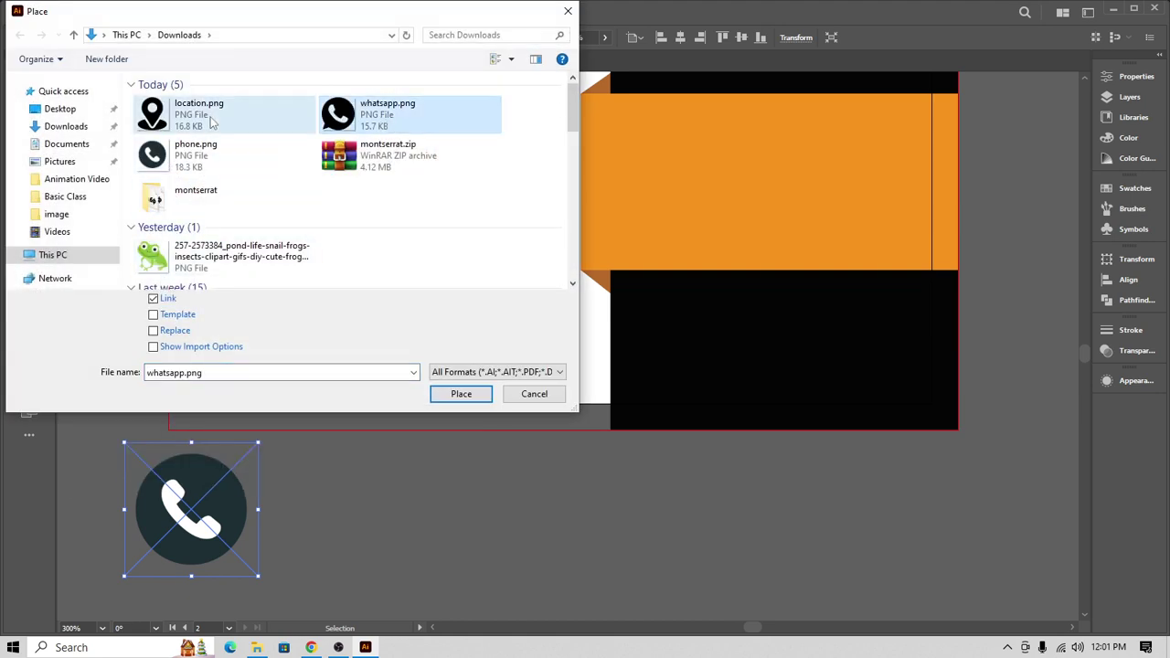
click(461, 393)
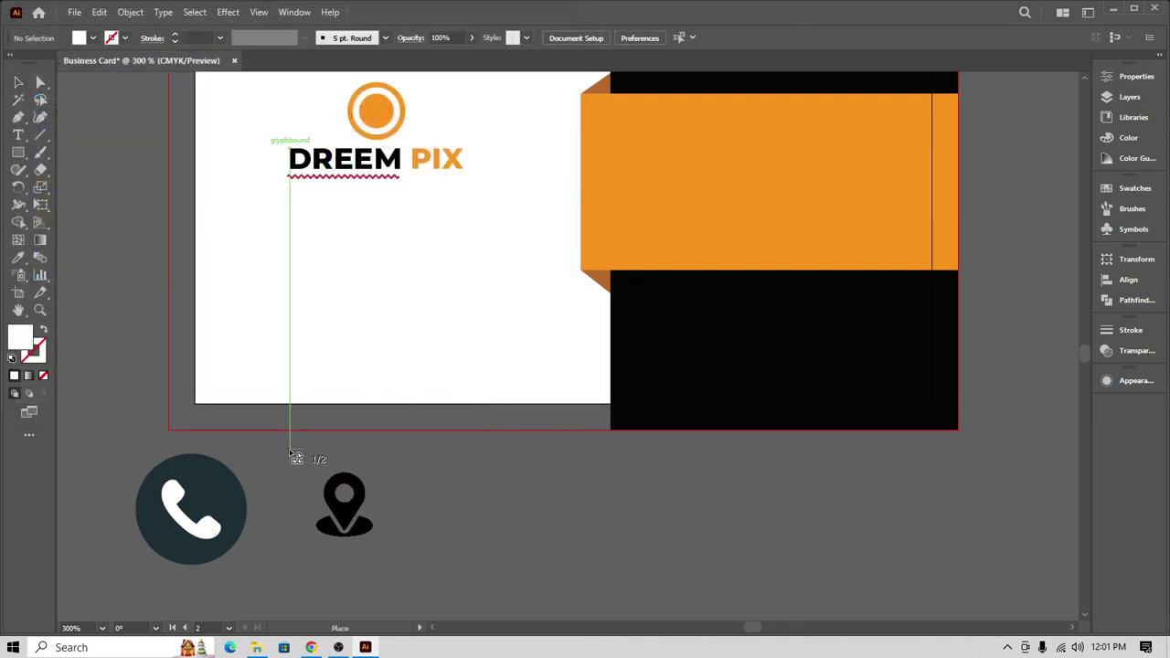
- Place the location icon beside the phone icon below the card, and the WhatsApp icon larger to its right
scroll(484, 569, down, 4)
drag(291, 448, 431, 411)
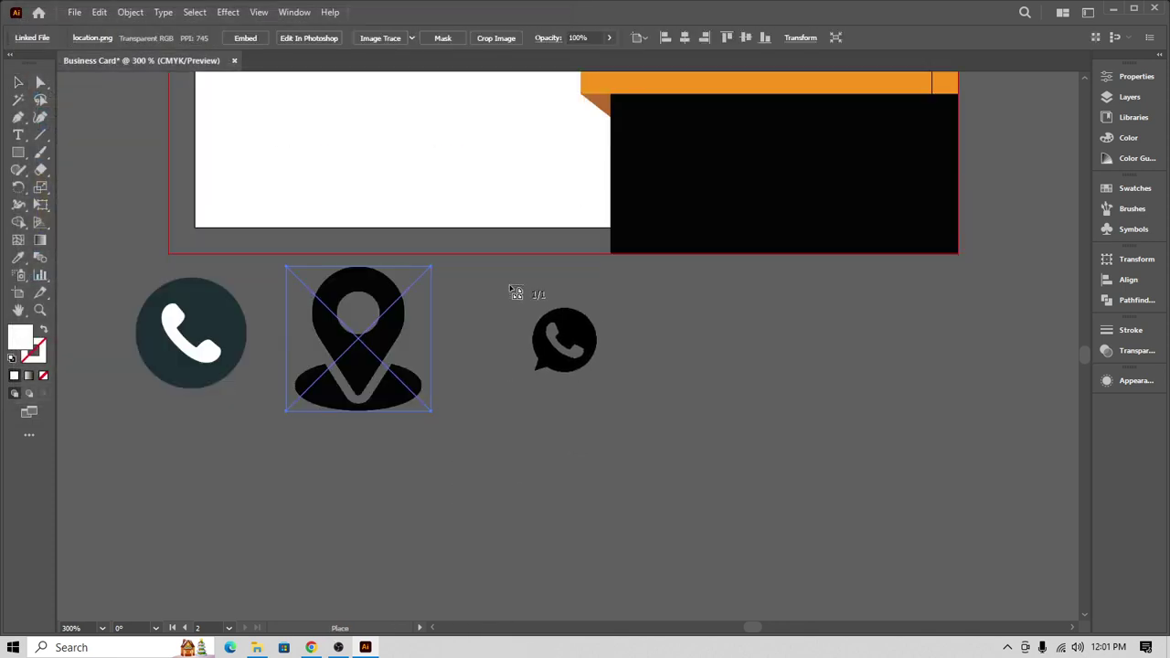
drag(510, 284, 789, 481)
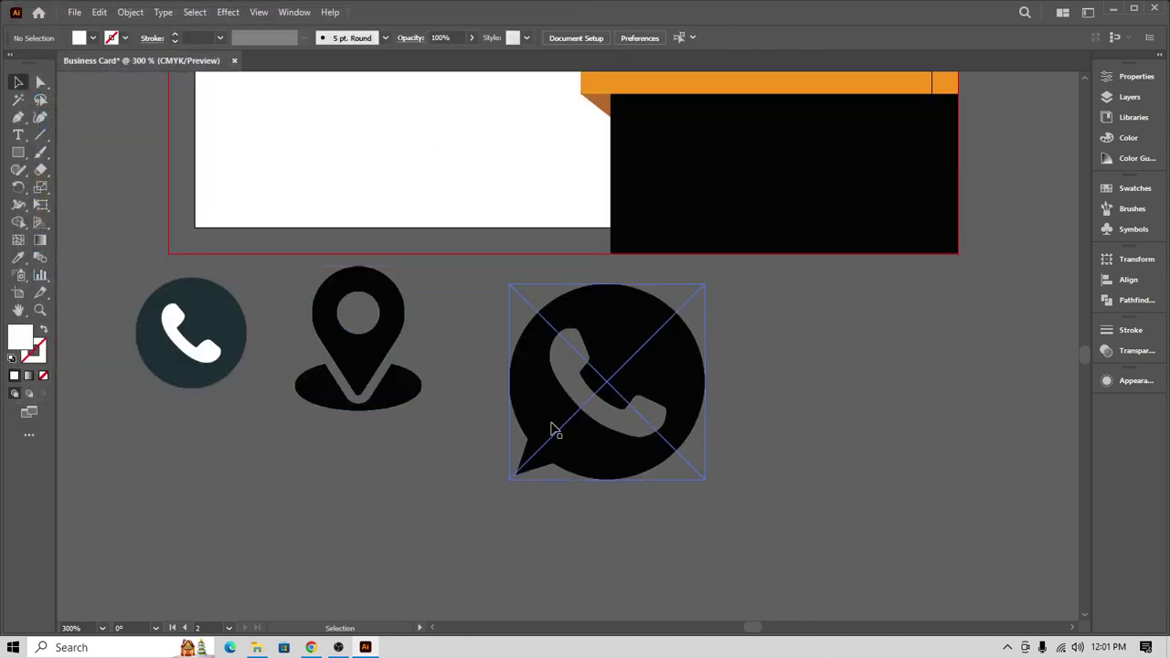
- Embed the WhatsApp image, convert it to vector paths with the default Image Trace, then expand and ungroup it
click(239, 40)
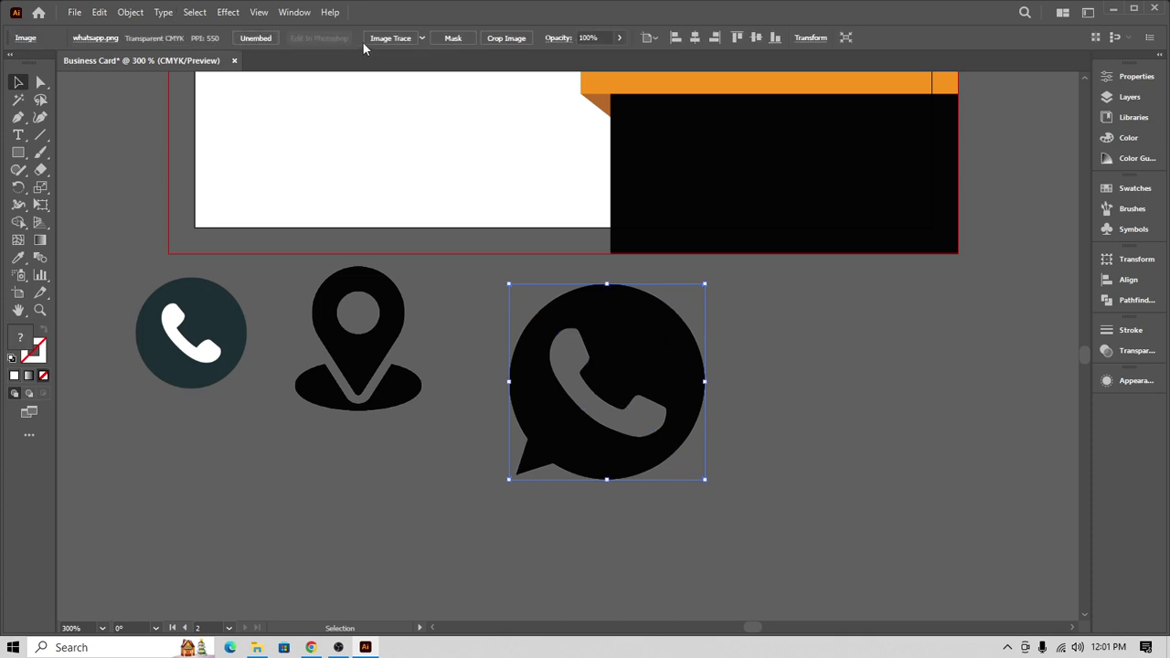
click(393, 40)
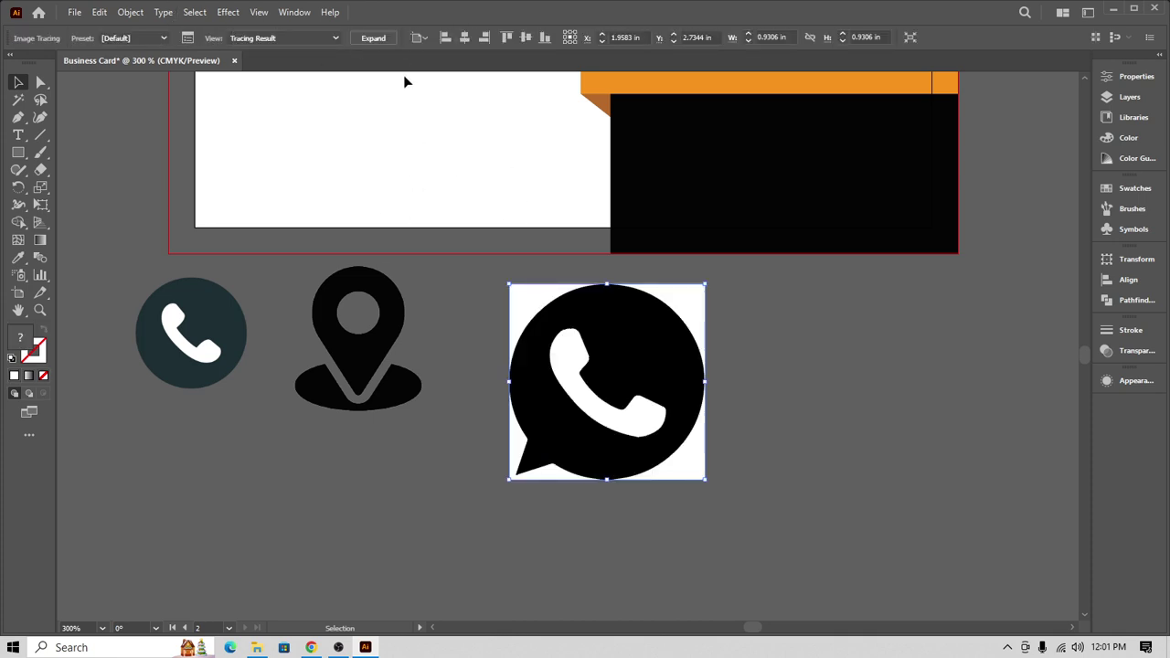
click(387, 39)
right_click(590, 340)
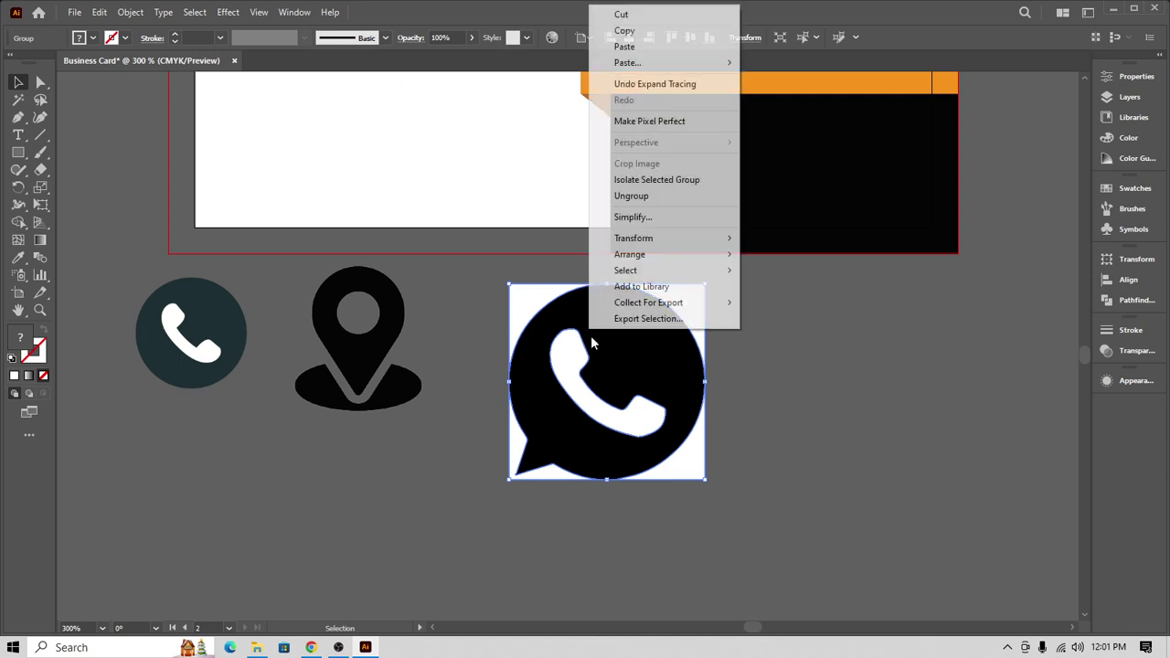
click(603, 198)
click(487, 337)
- Trace the location pin image with the default Image Trace, then expand and ungroup the result
click(364, 341)
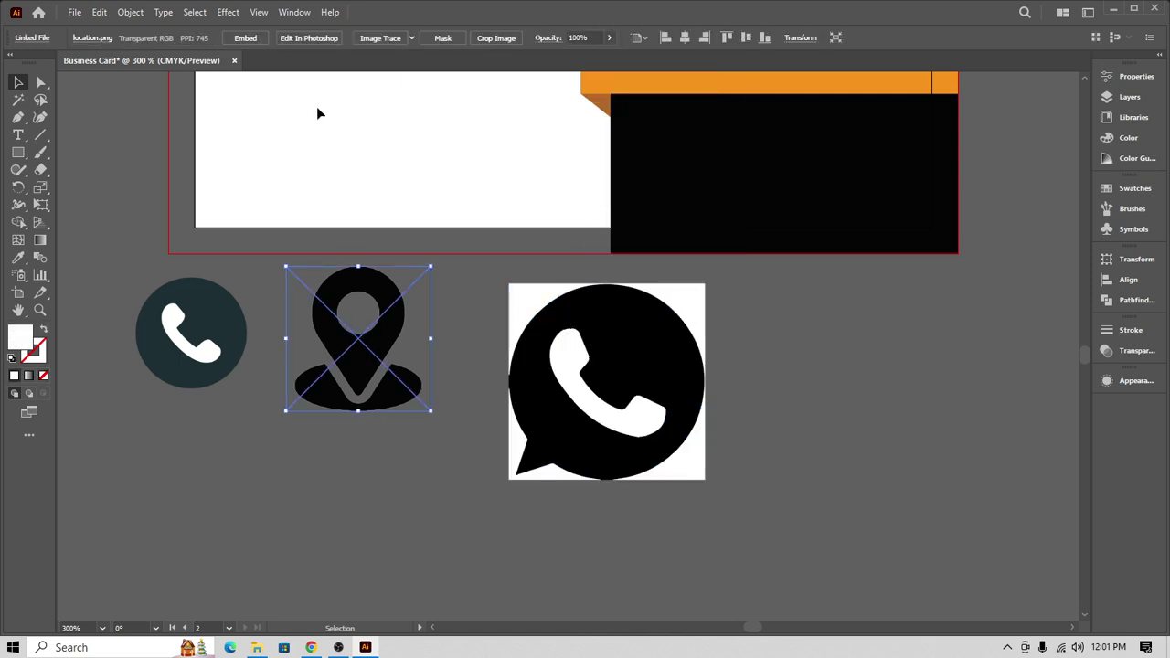
click(375, 38)
click(375, 38)
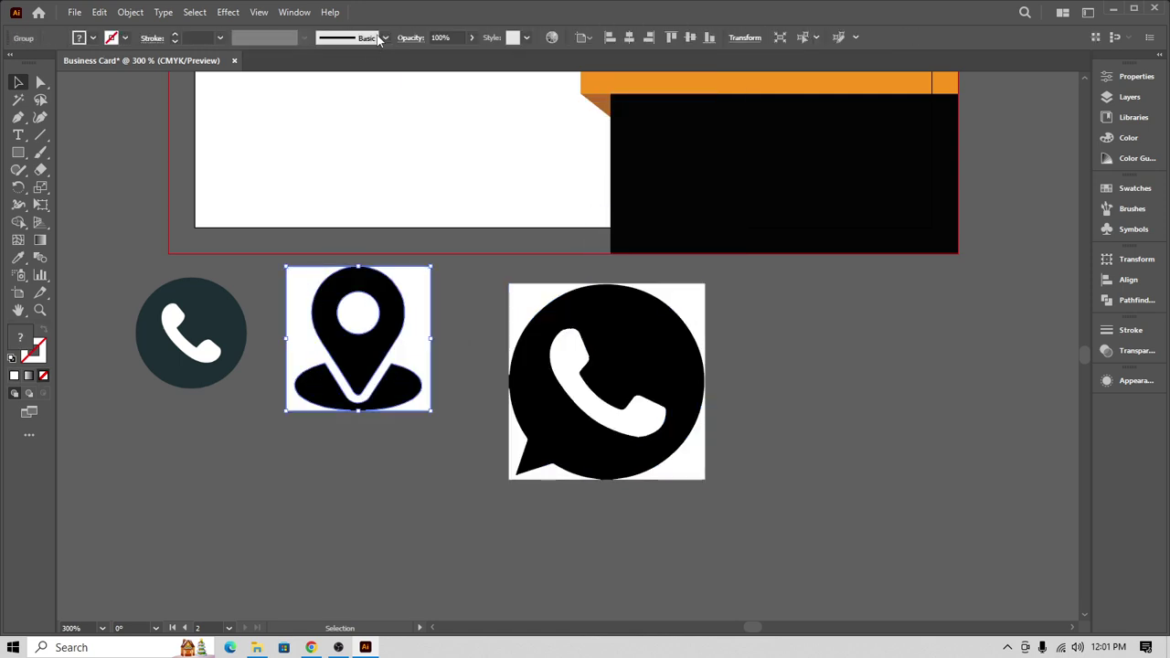
right_click(383, 342)
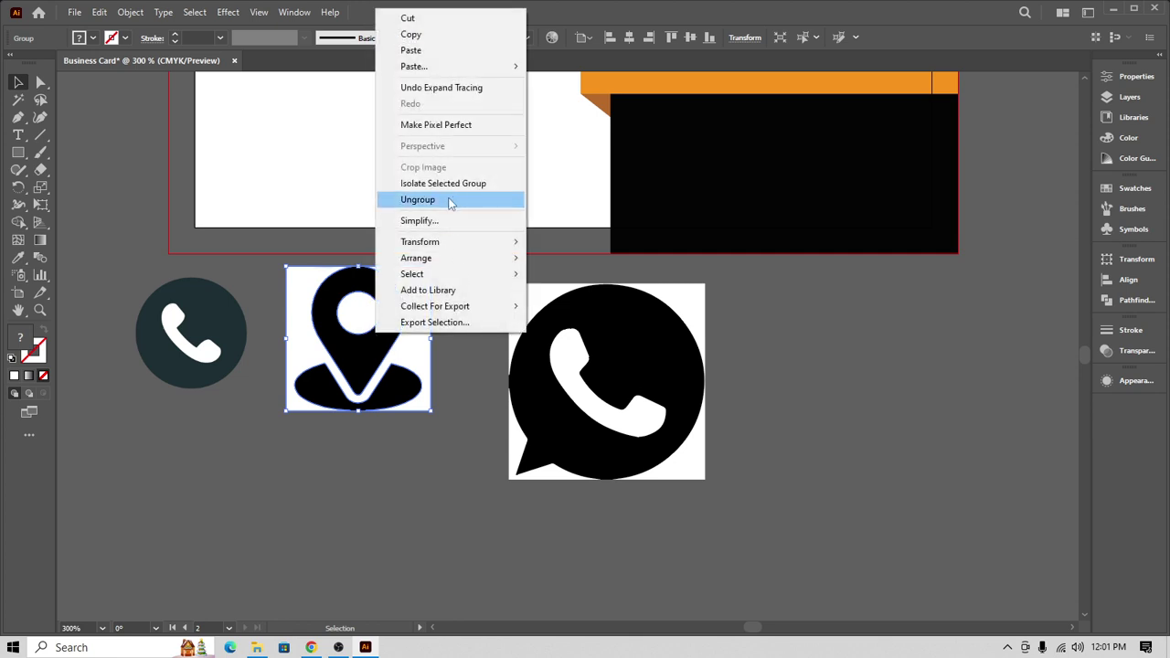
click(453, 203)
- Trace the phone icon with the default Image Trace and expand it into vector paths
click(191, 333)
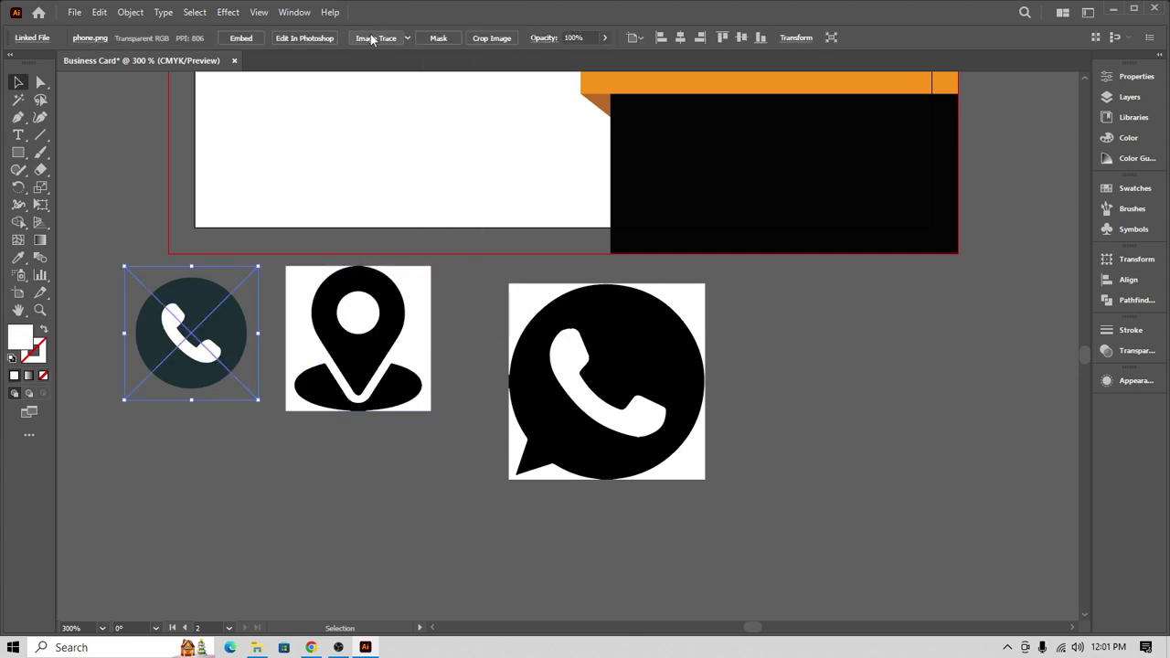
click(372, 38)
click(374, 38)
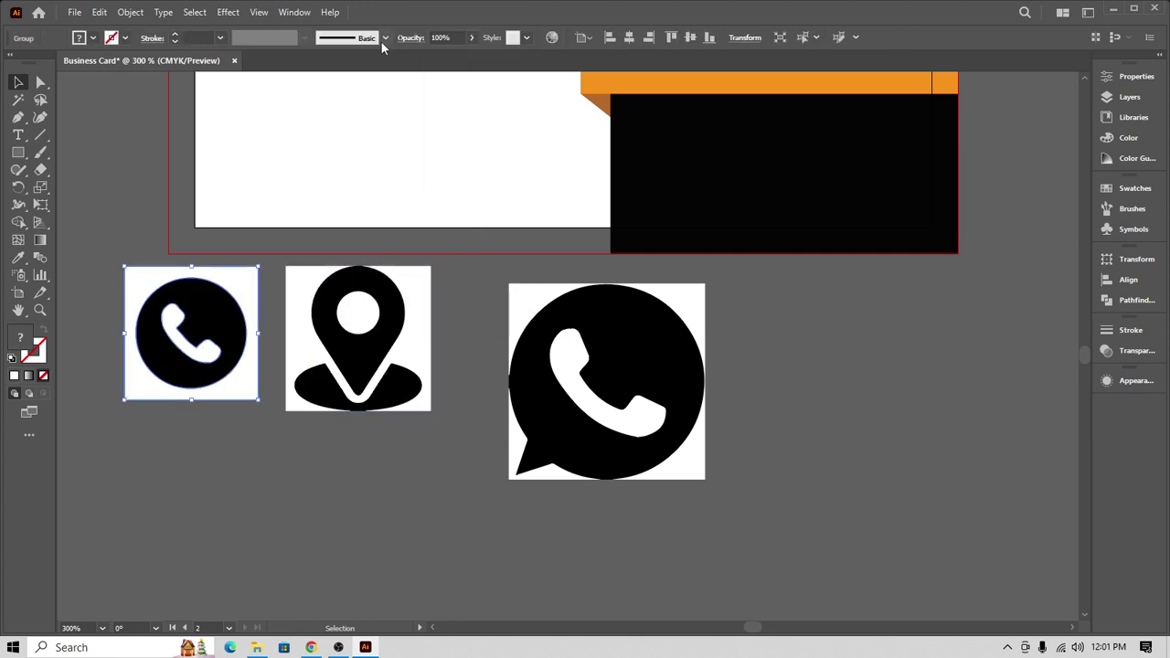
click(405, 533)
- Delete the white background pieces around the WhatsApp and location icons, including the white circle inside the pin
click(690, 293)
drag(695, 303, 868, 342)
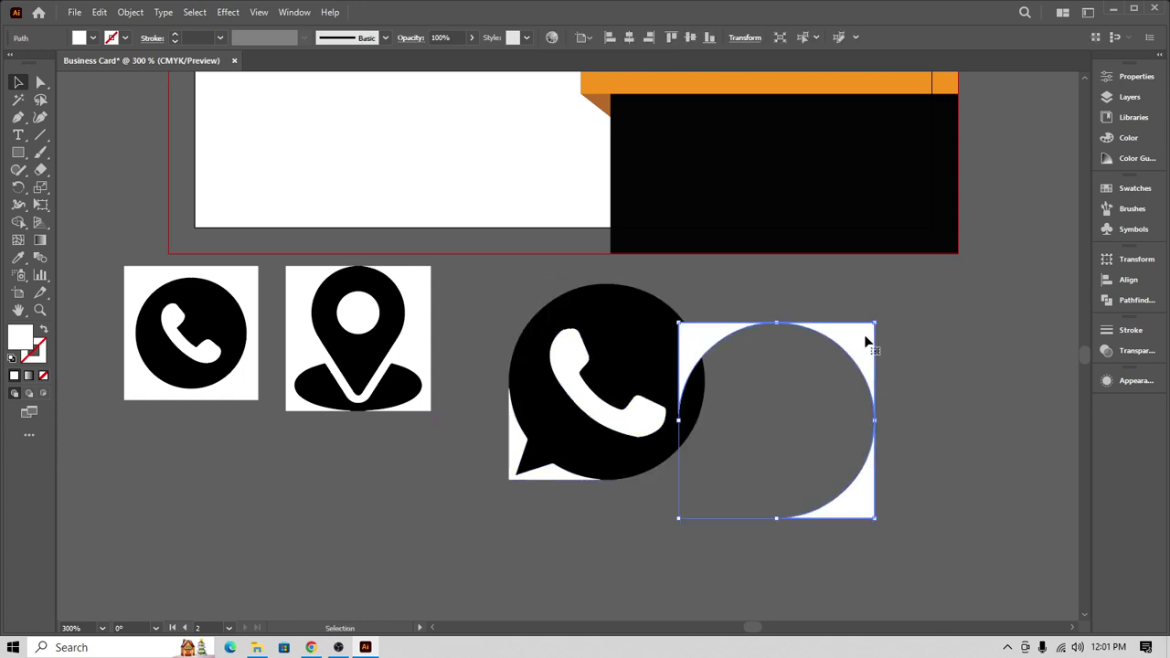
key(Delete)
click(411, 305)
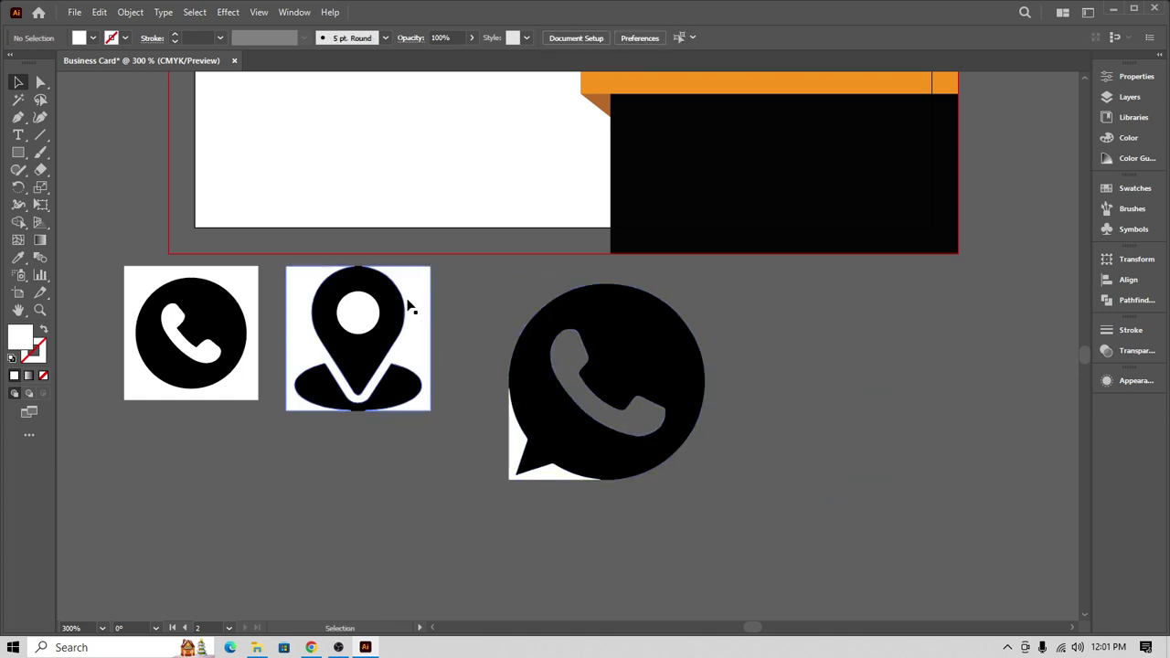
key(Delete)
click(529, 446)
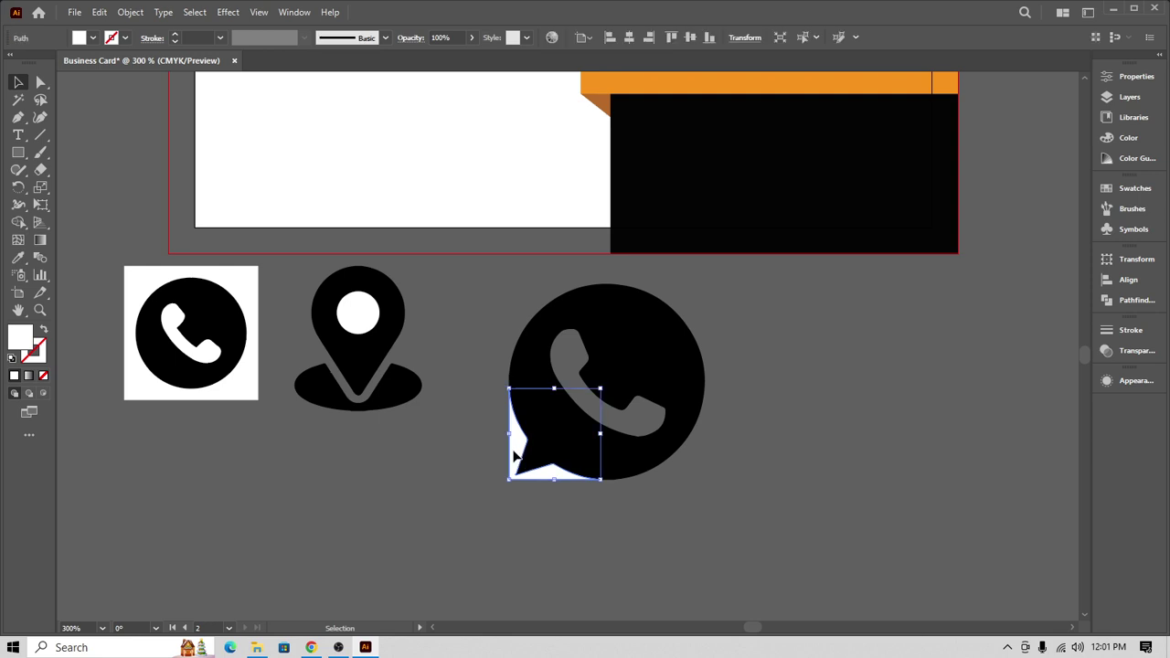
key(Delete)
click(357, 316)
key(Delete)
click(230, 282)
key(Delete)
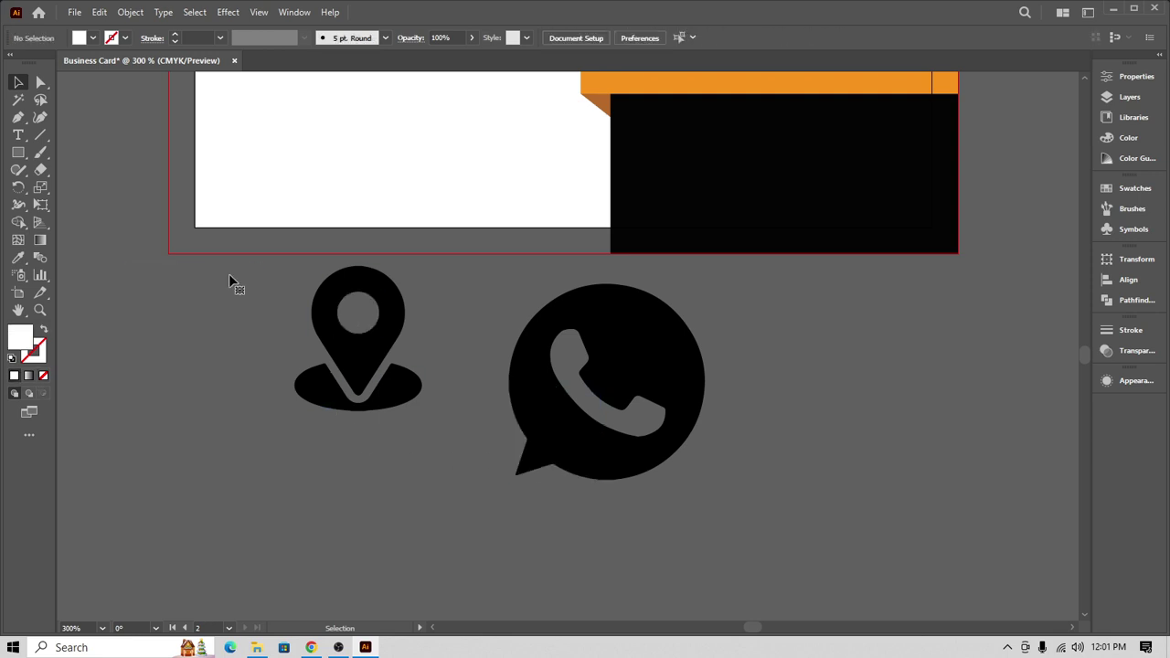
key(ctrl+z)
- Ungroup the traced phone icon and delete its white background
right_click(235, 299)
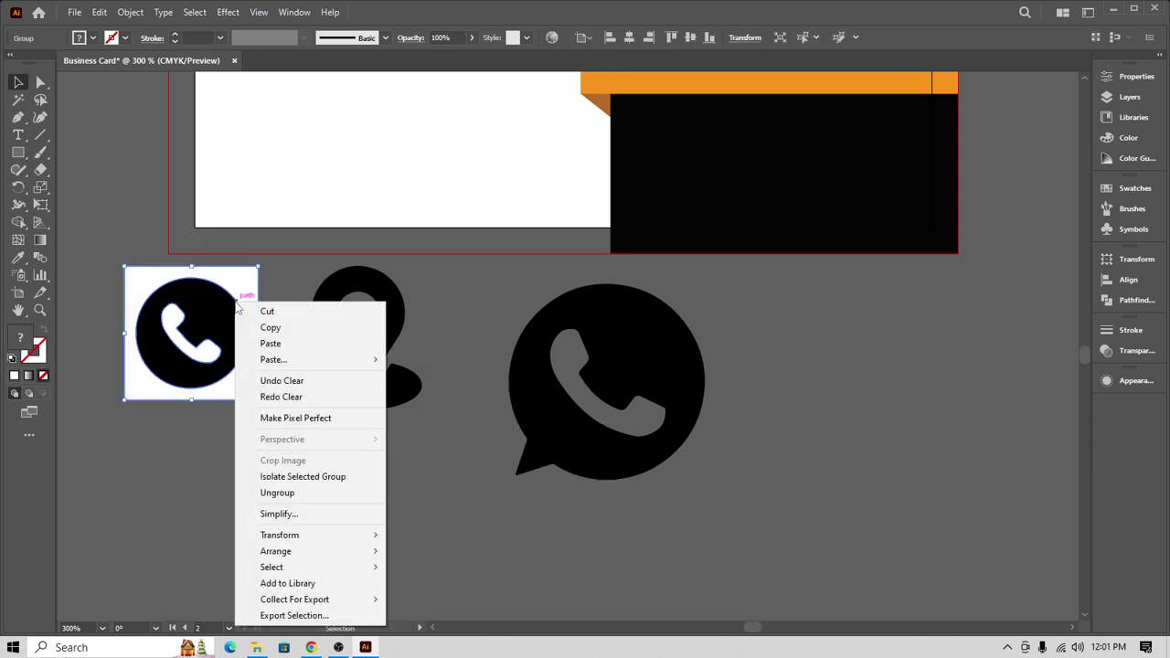
click(277, 493)
click(250, 296)
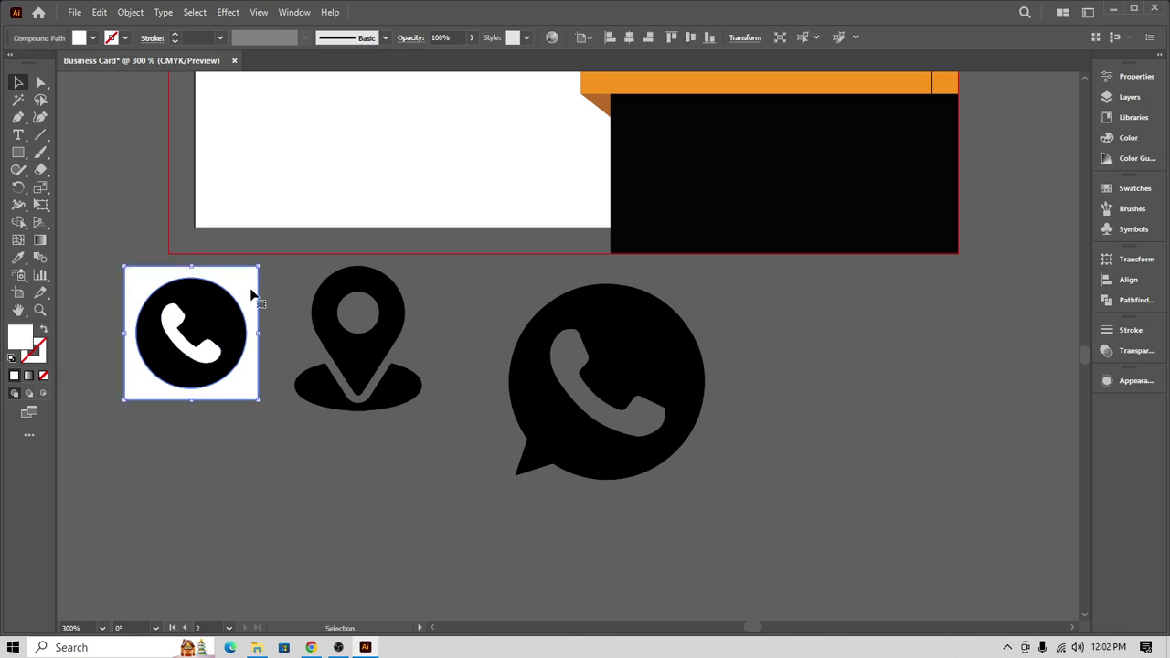
key(Delete)
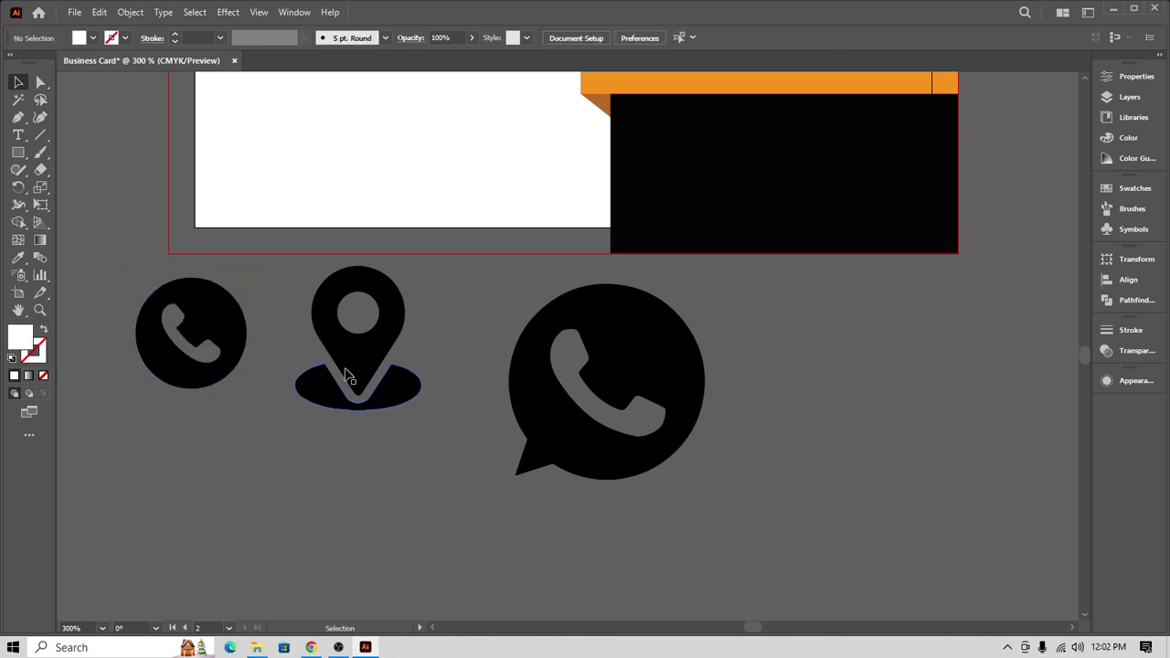
- Group the location pin with its oval base
scroll(588, 491, up, 2)
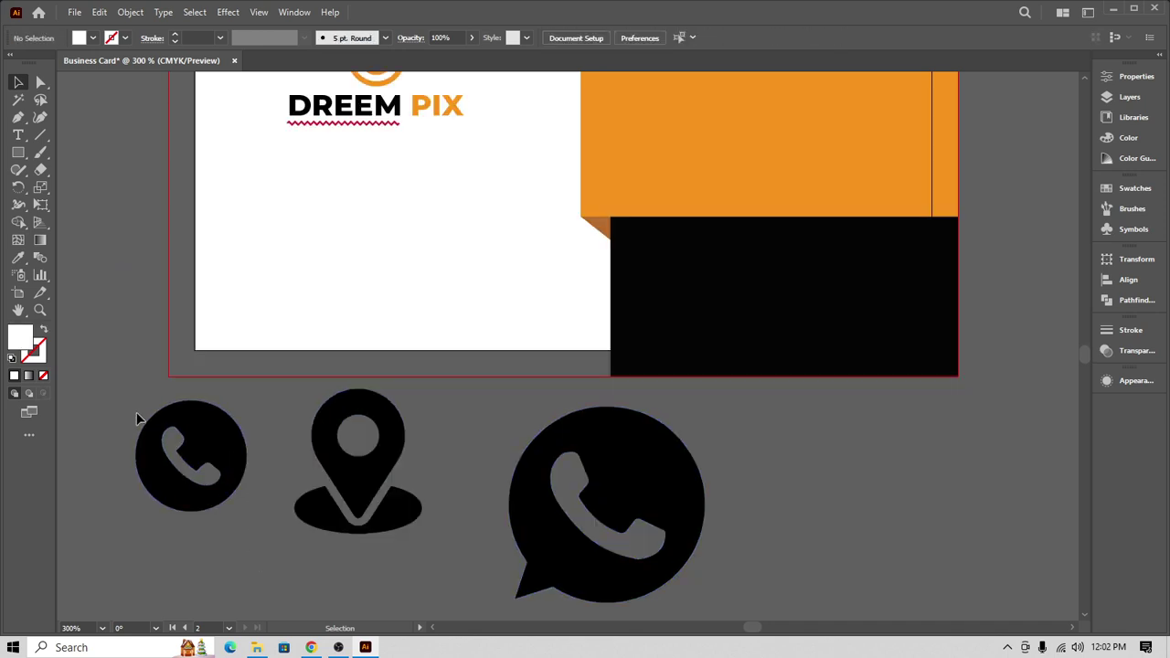
click(359, 476)
click(350, 570)
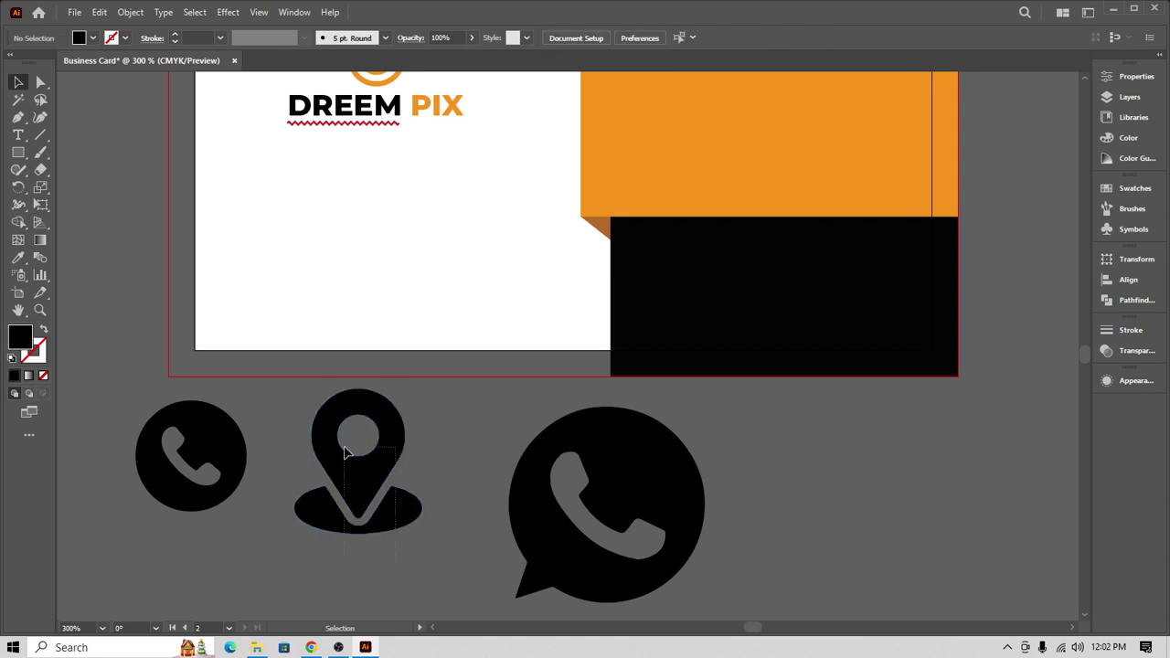
ctrl+click(348, 462)
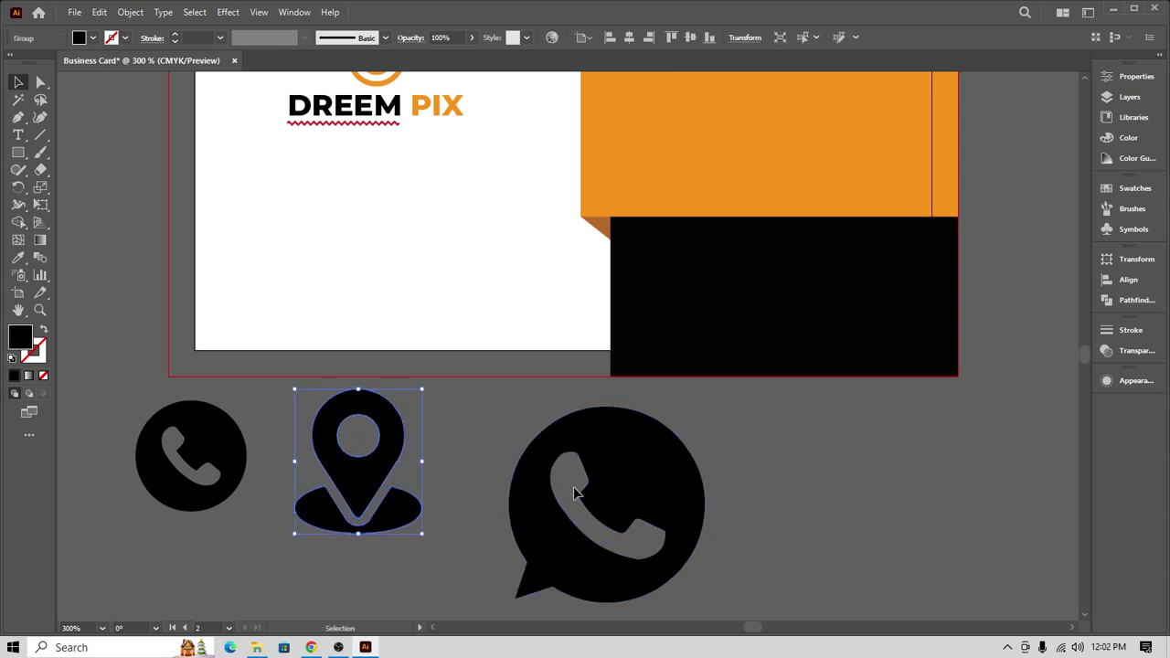
- Shrink the WhatsApp icon and the location pin to similar small sizes, and move the pin beside the WhatsApp icon
click(638, 486)
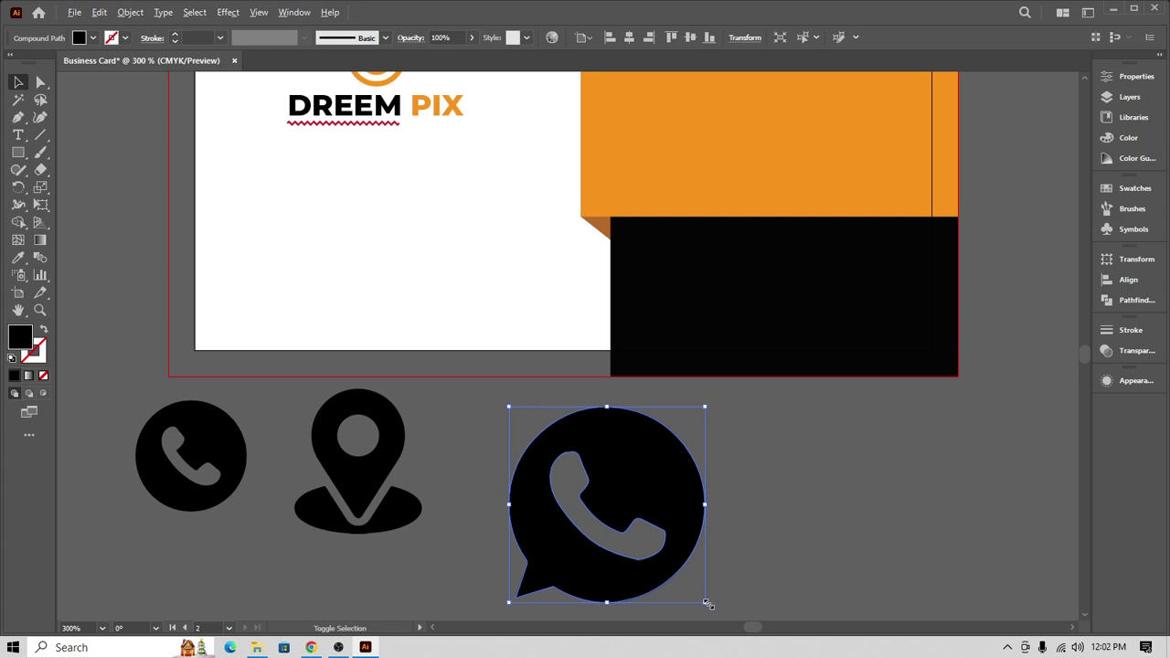
drag(707, 603, 643, 541)
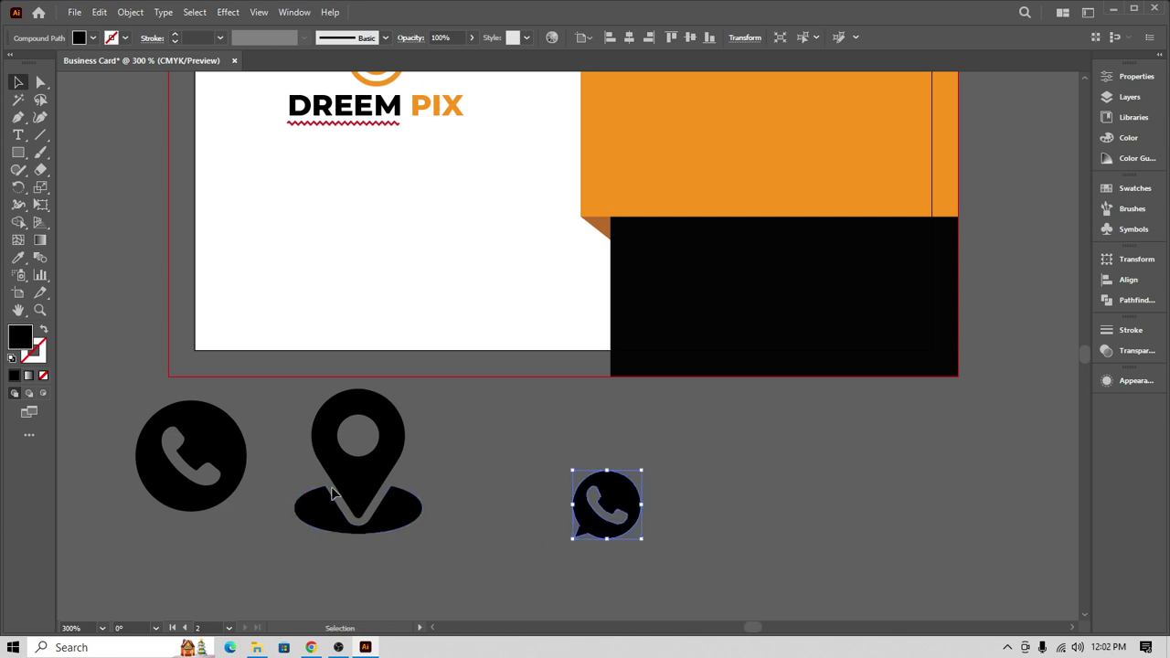
double_click(358, 489)
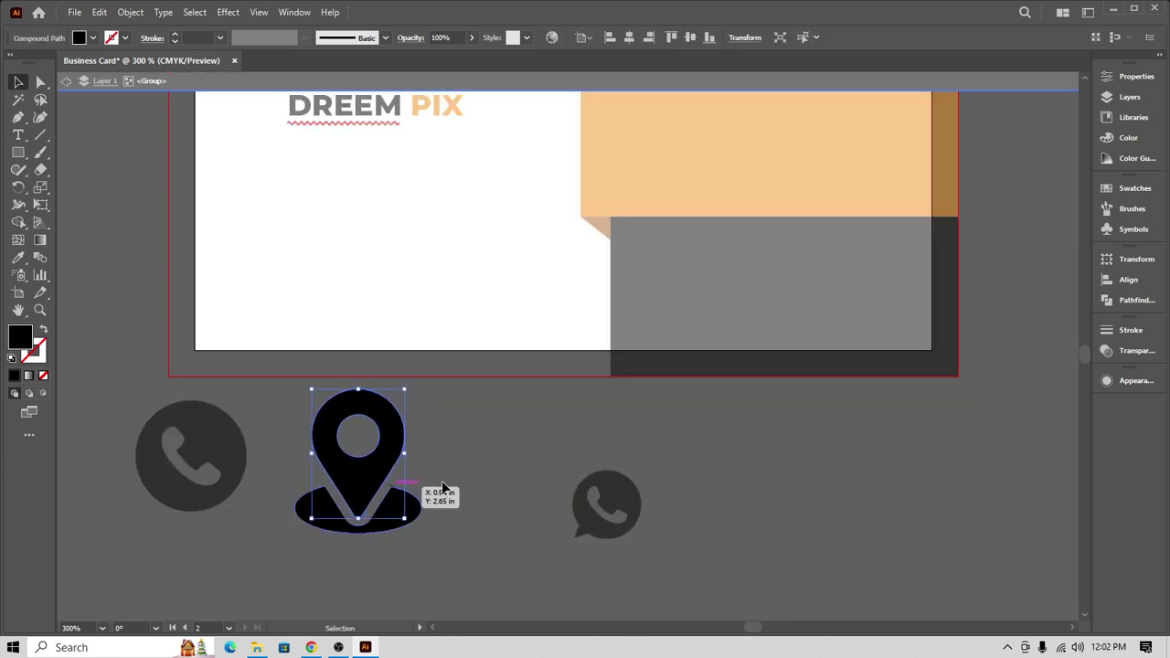
double_click(430, 483)
click(391, 509)
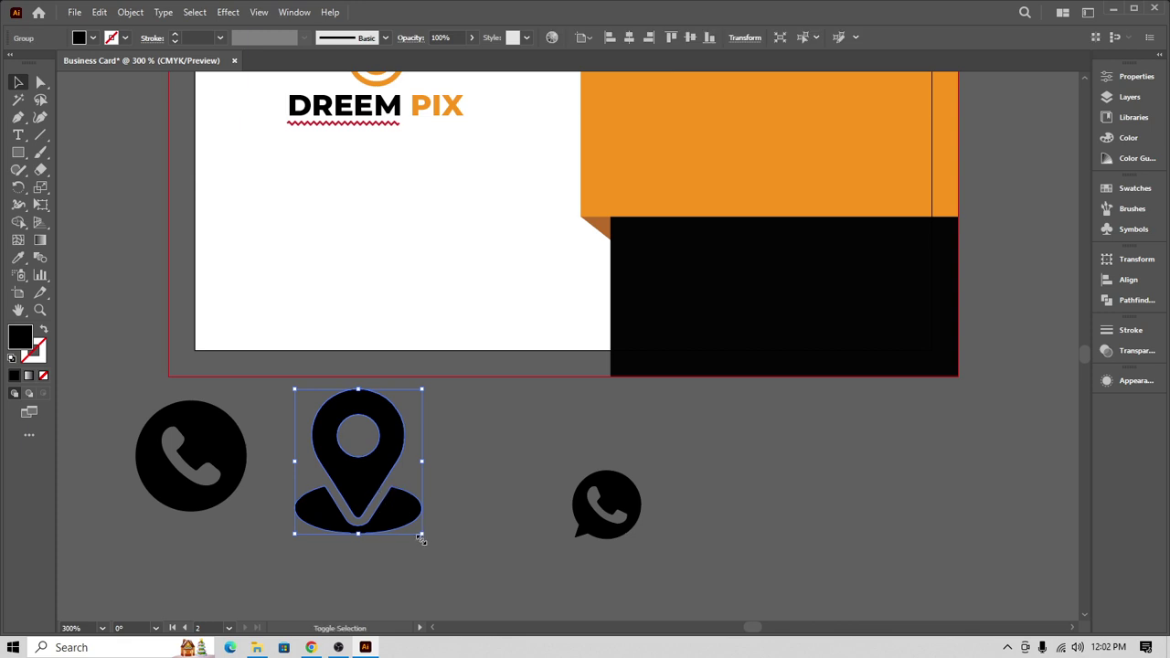
drag(421, 538, 503, 512)
click(609, 523)
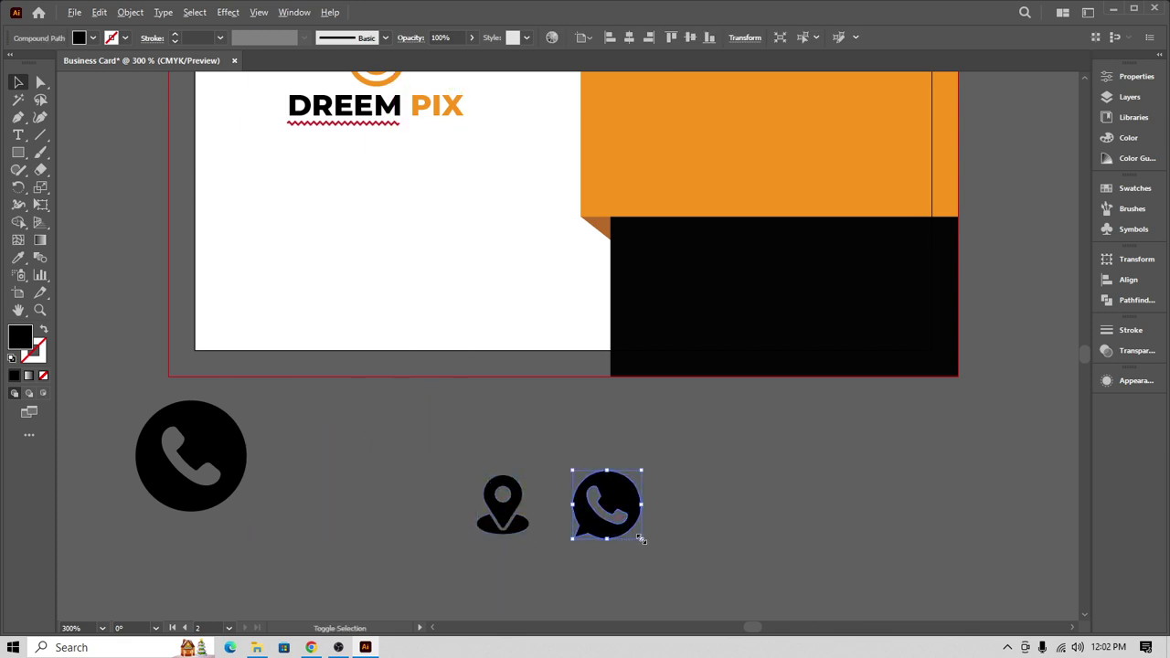
drag(641, 539, 630, 527)
- Shrink the phone icon and move it onto the orange band, directly below the white user icon
click(239, 493)
drag(246, 510, 755, 191)
scroll(818, 415, up, 4)
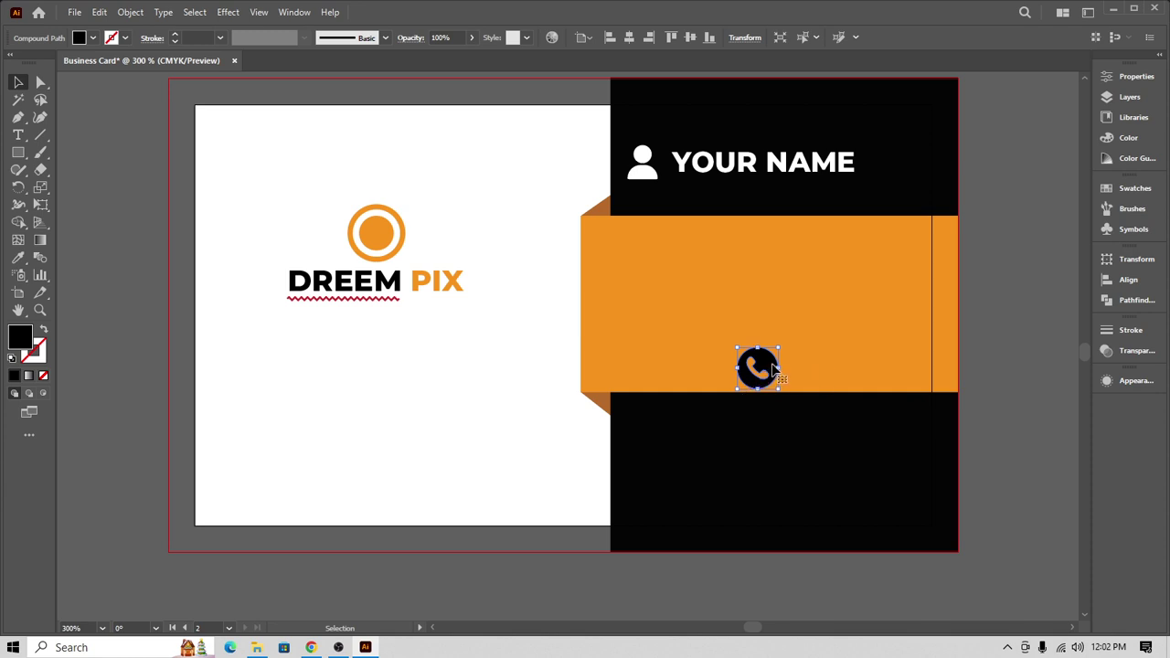
drag(773, 368, 660, 254)
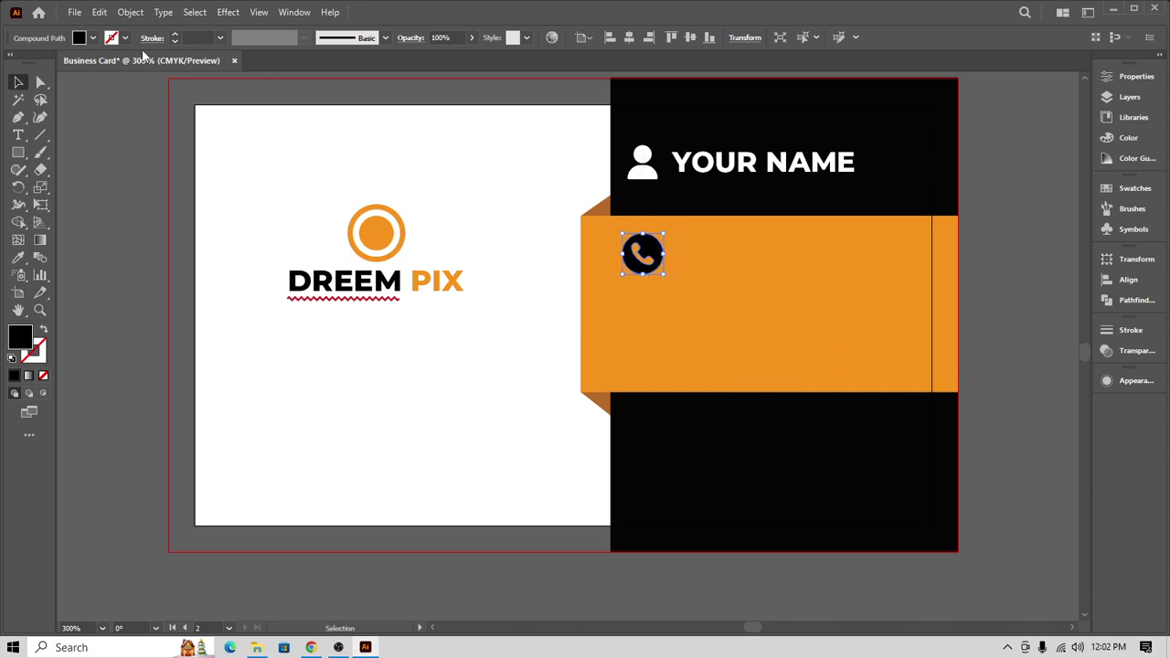
- Fill the phone icon with white and shrink it further at the upper left of the orange band
click(93, 39)
click(31, 62)
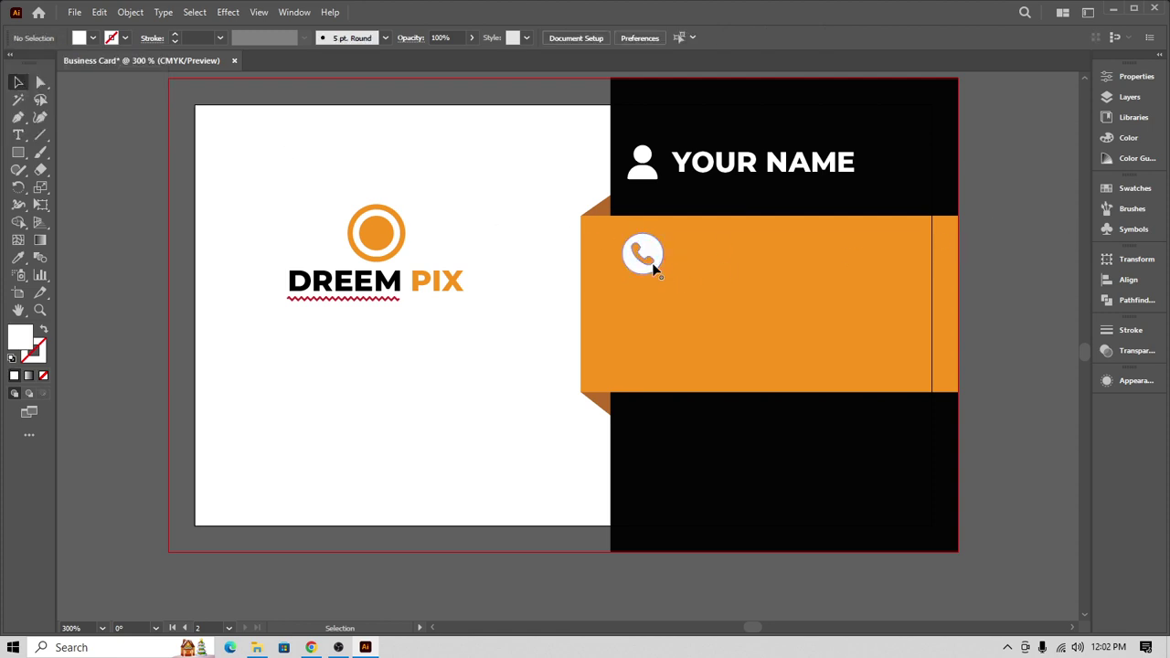
drag(665, 275, 655, 268)
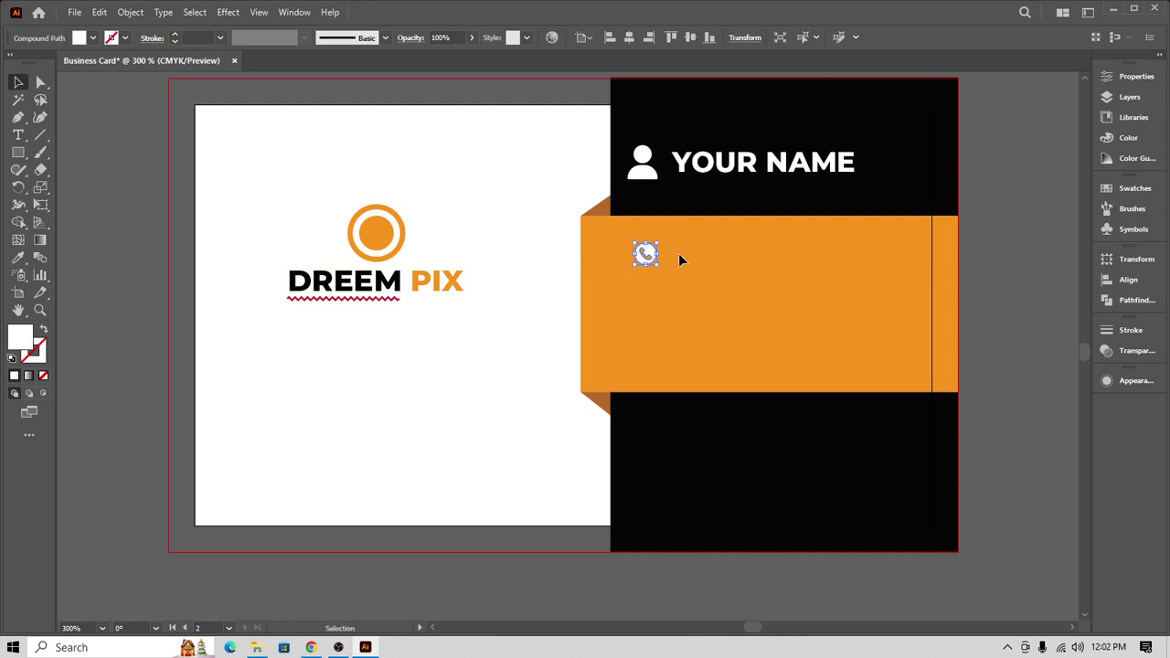
key(Left)
key(Right)
scroll(899, 387, down, 3)
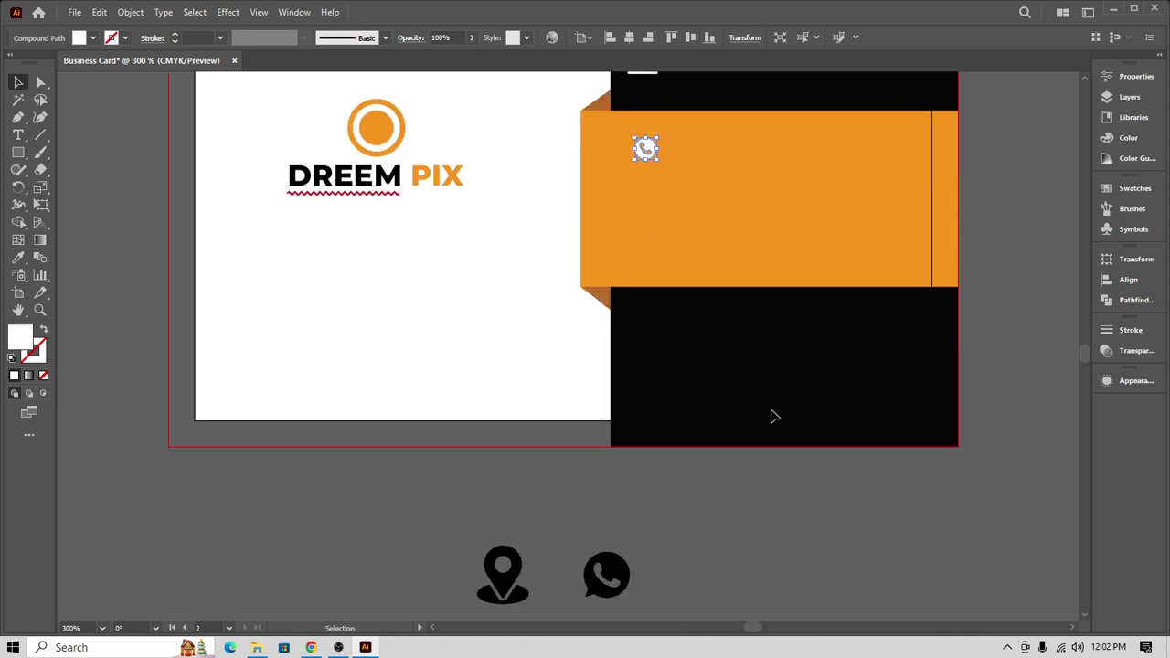
- Fill the WhatsApp icon and the location pin below the card with white
drag(575, 596, 637, 548)
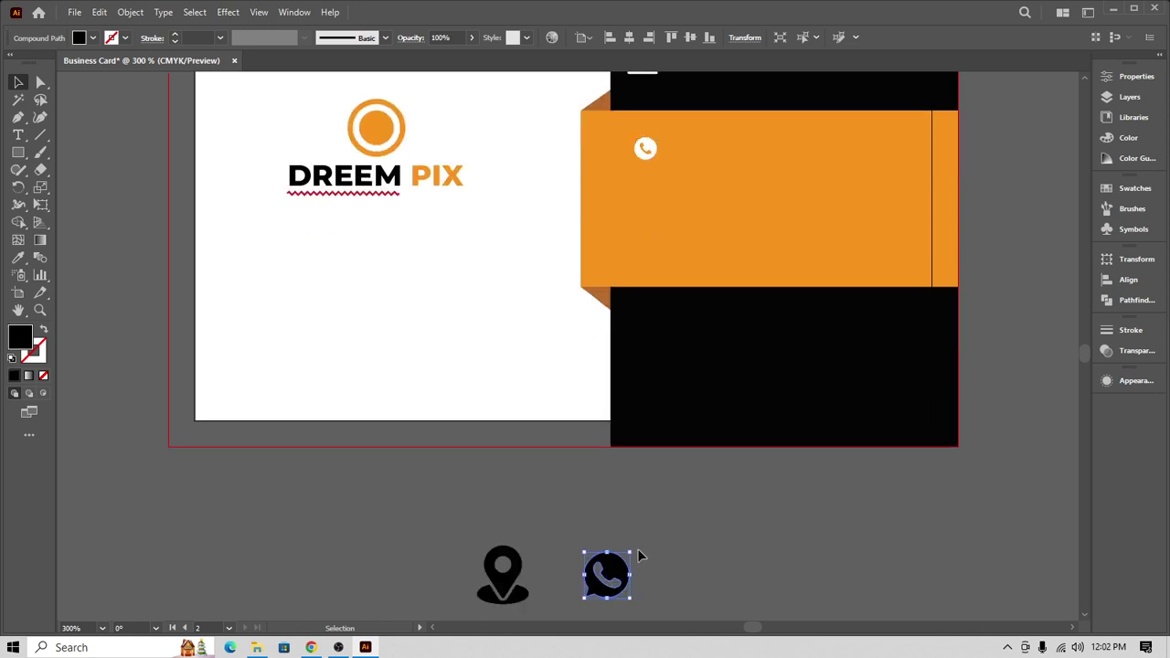
shift+click(509, 576)
click(94, 37)
click(30, 62)
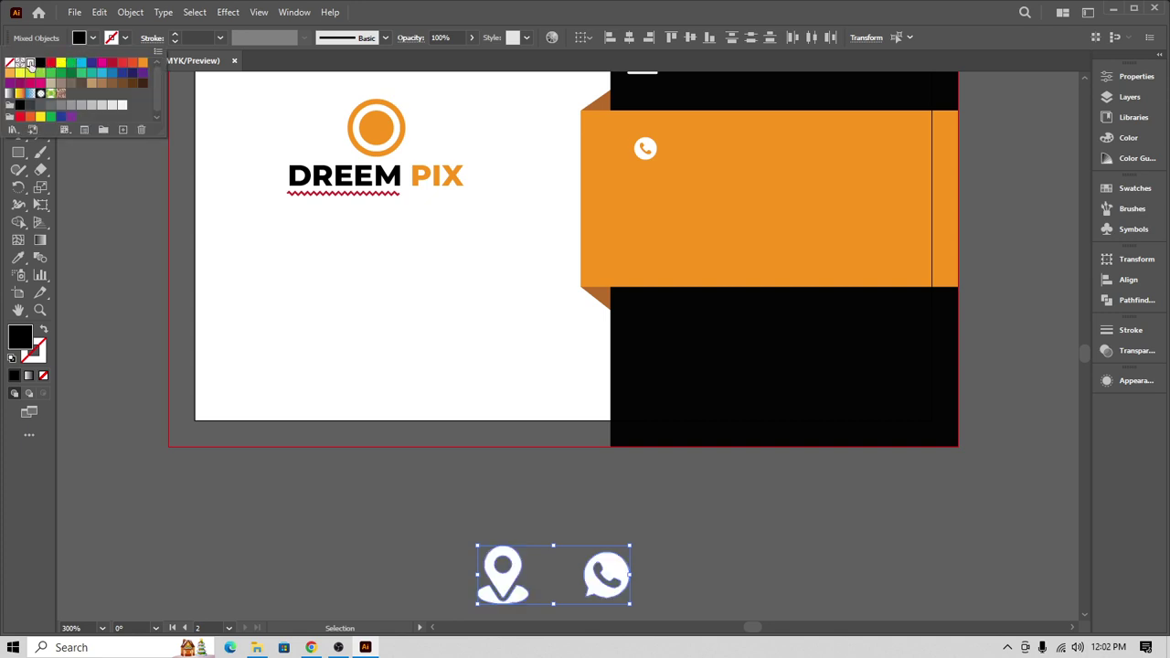
- Shrink the white WhatsApp icon and place it on the orange band, directly below the phone icon
click(627, 578)
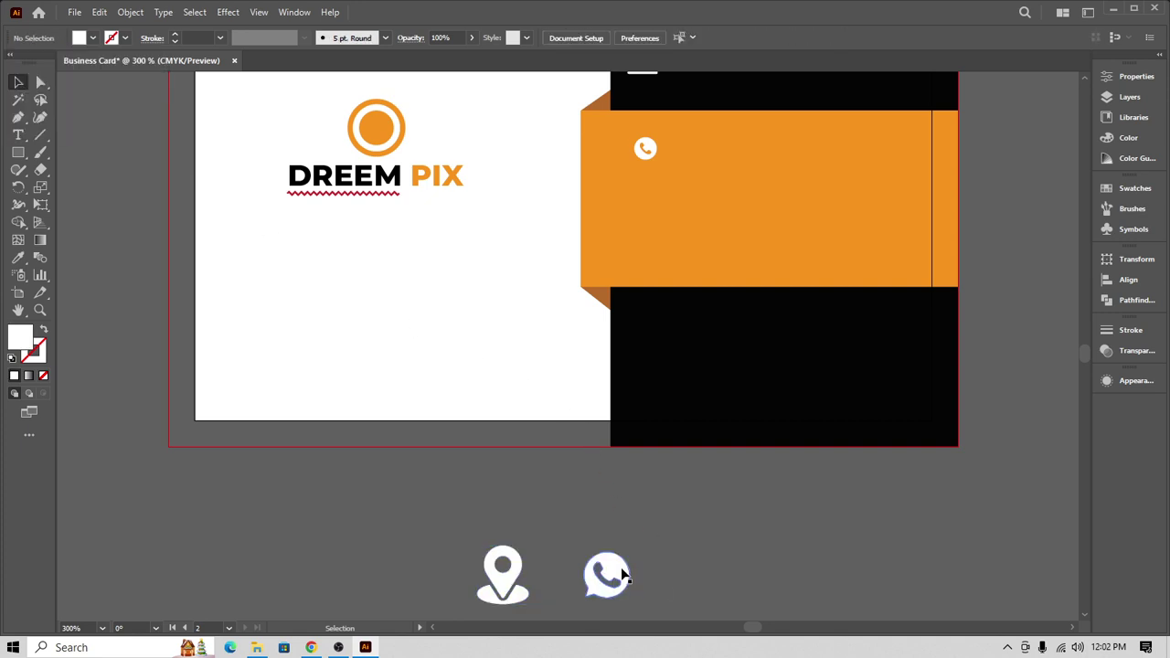
drag(620, 573, 666, 209)
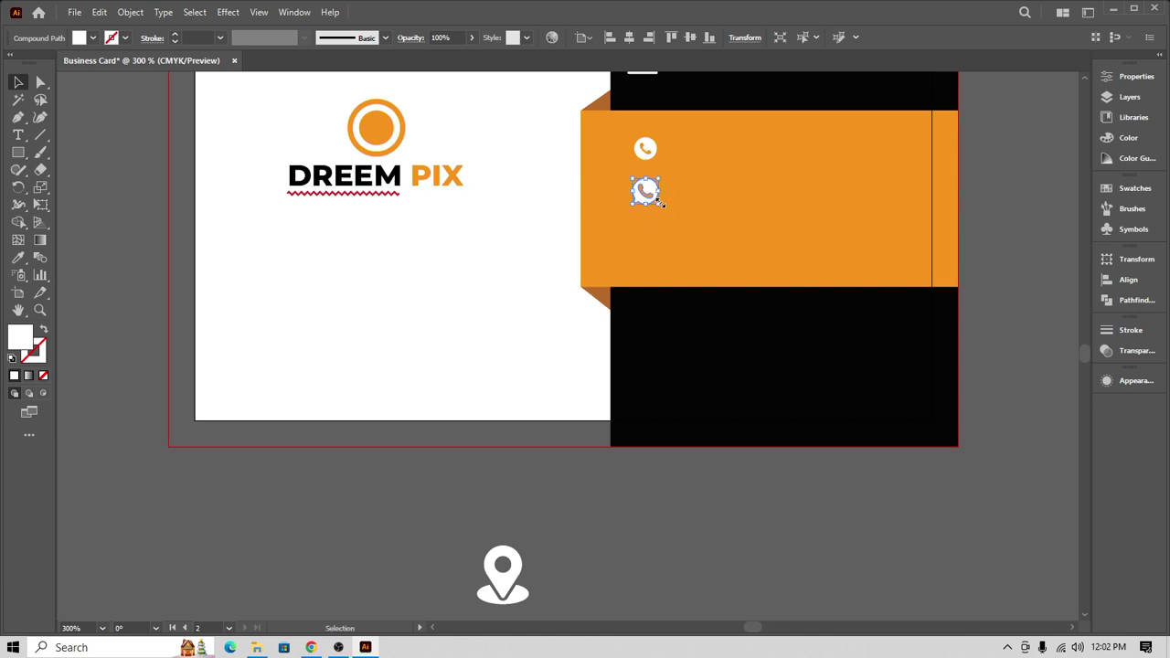
key(Up)
key(Up)
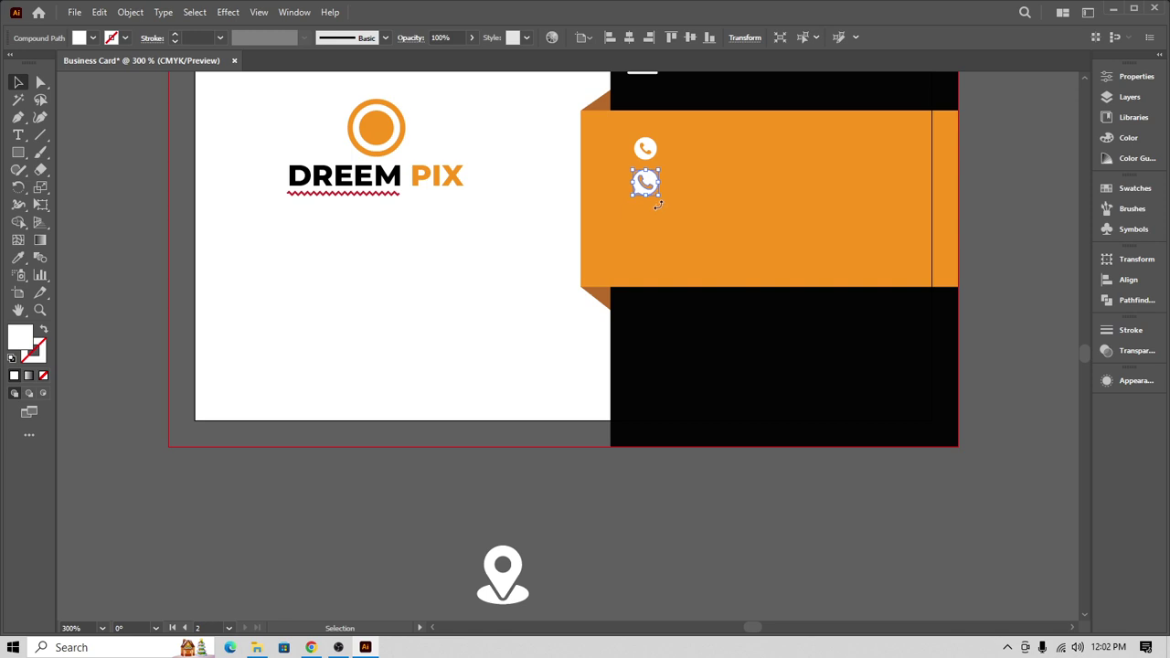
key(Right)
- Shrink the location pin and move it onto the lower black area, in line with the phone and WhatsApp icons
click(505, 585)
drag(534, 603, 652, 359)
click(537, 569)
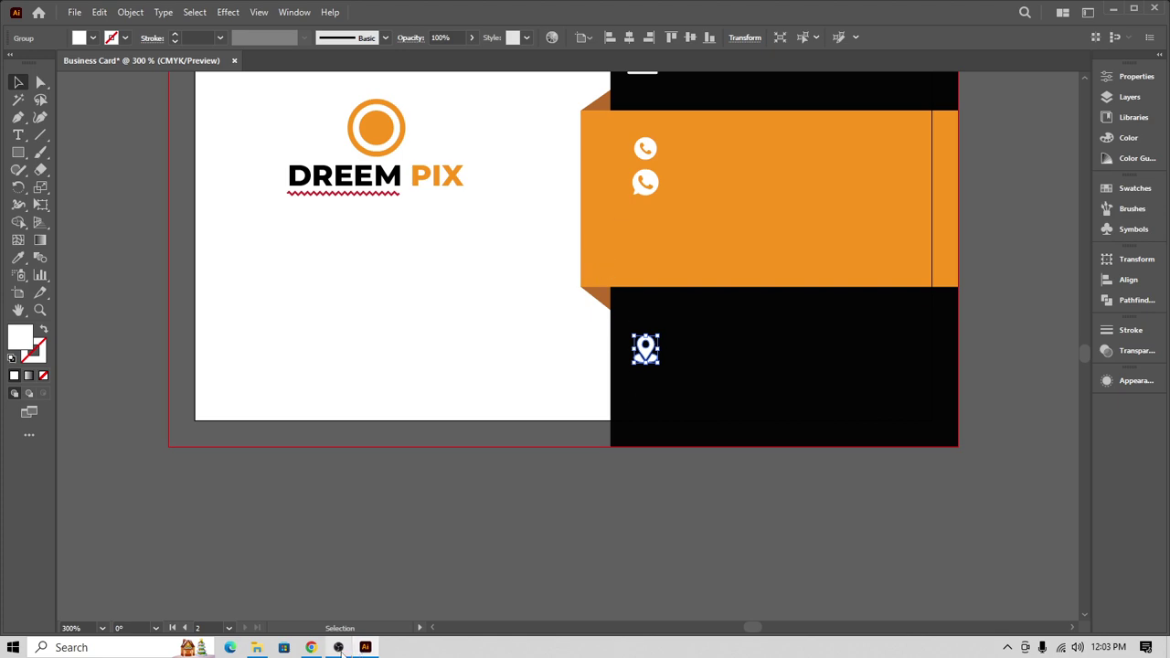
- Switch to Chrome and search Flaticon for WEBSITE icons
click(365, 647)
click(365, 648)
click(309, 649)
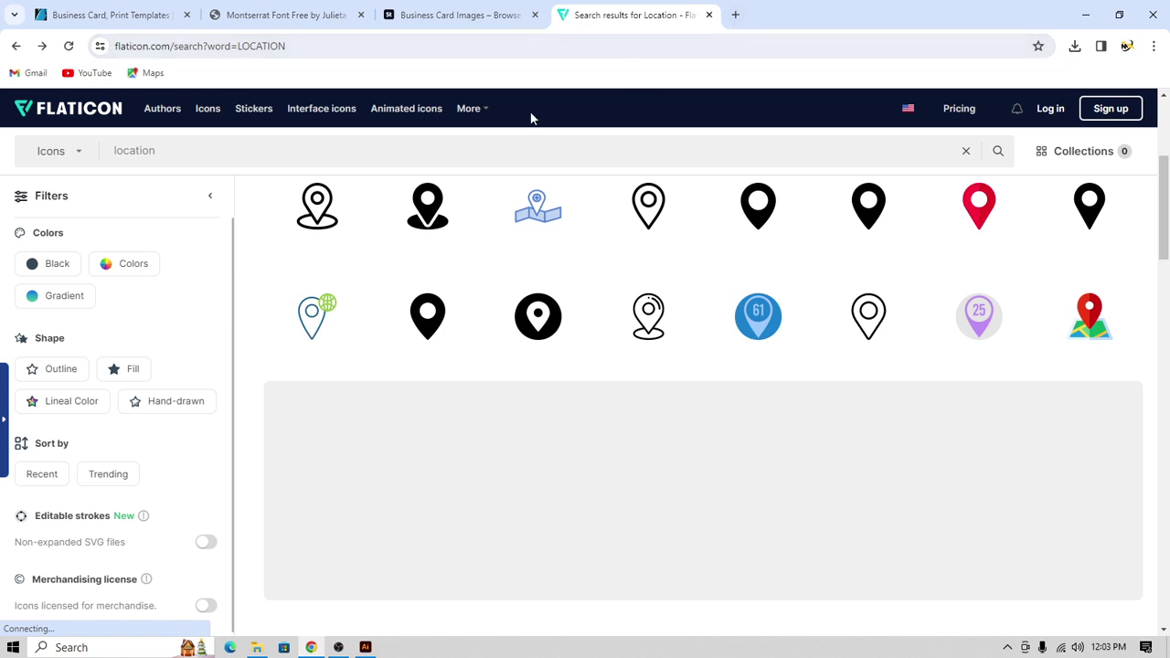
scroll(357, 176, up, 3)
drag(153, 150, 62, 161)
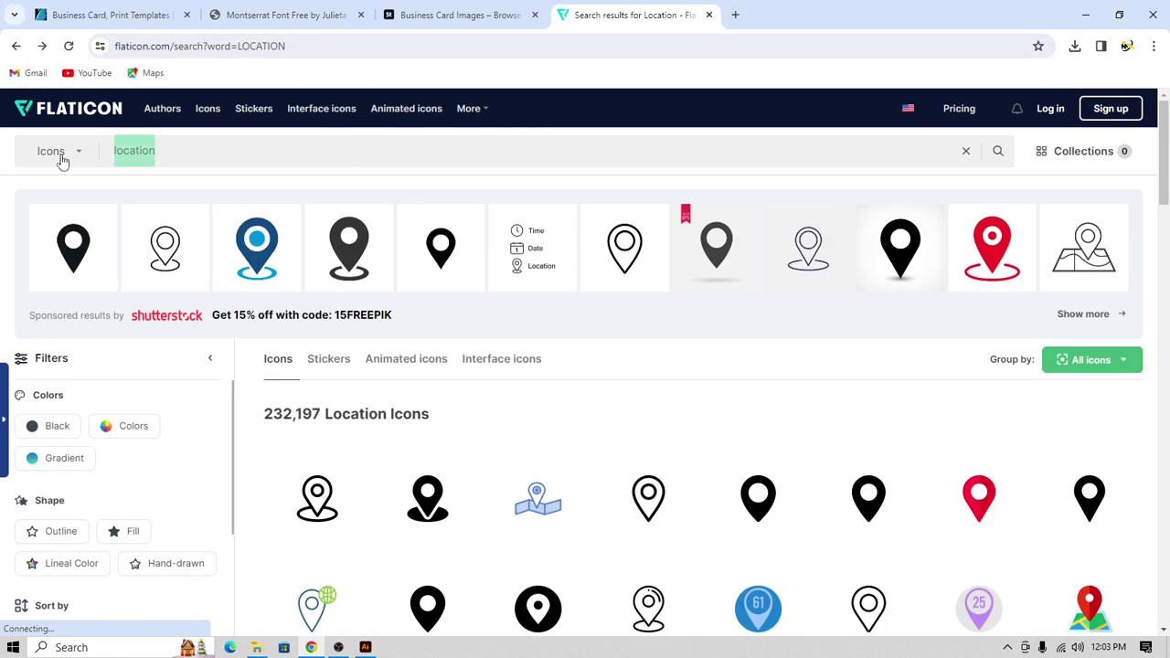
text(WEBS)
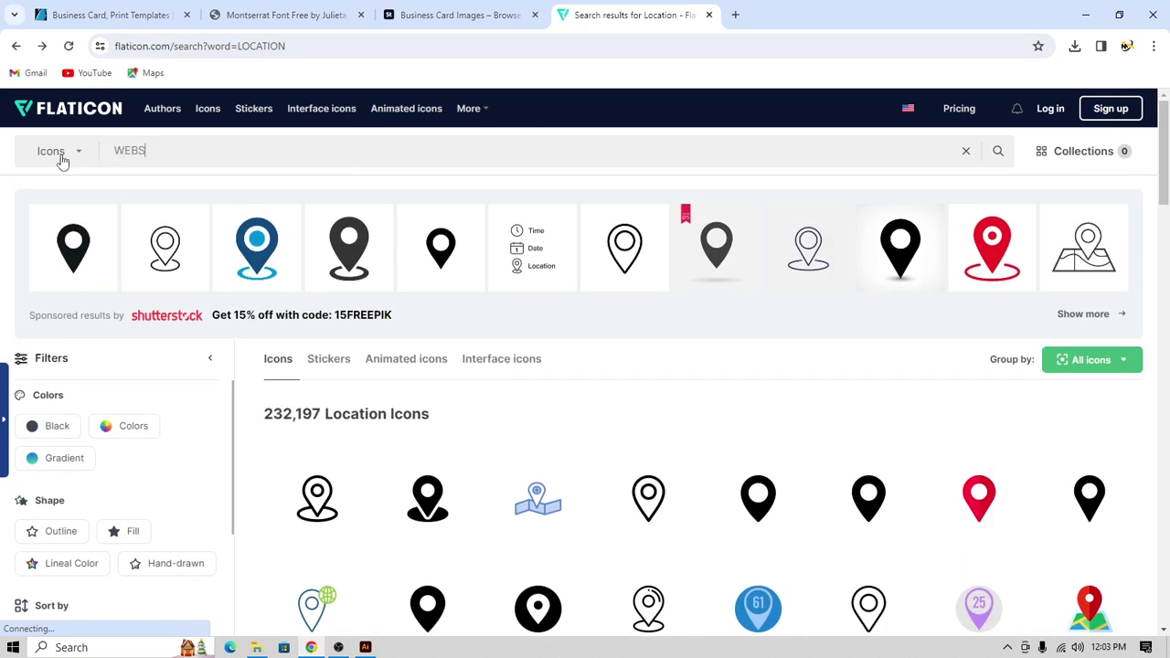
text(ITE)
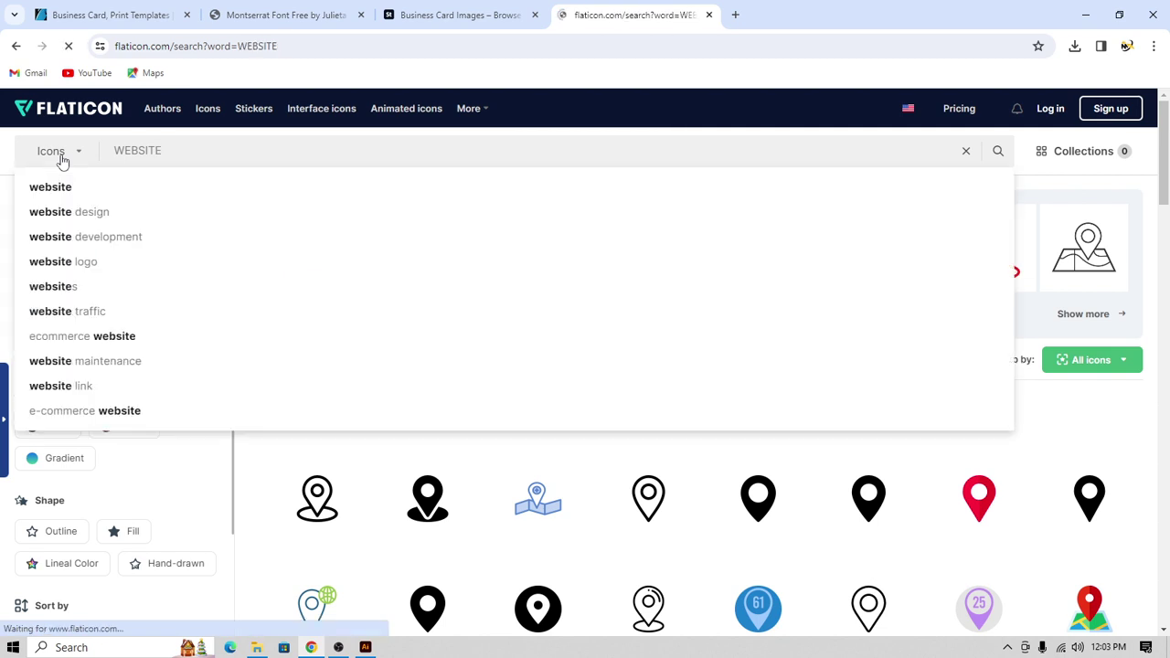
key(Return)
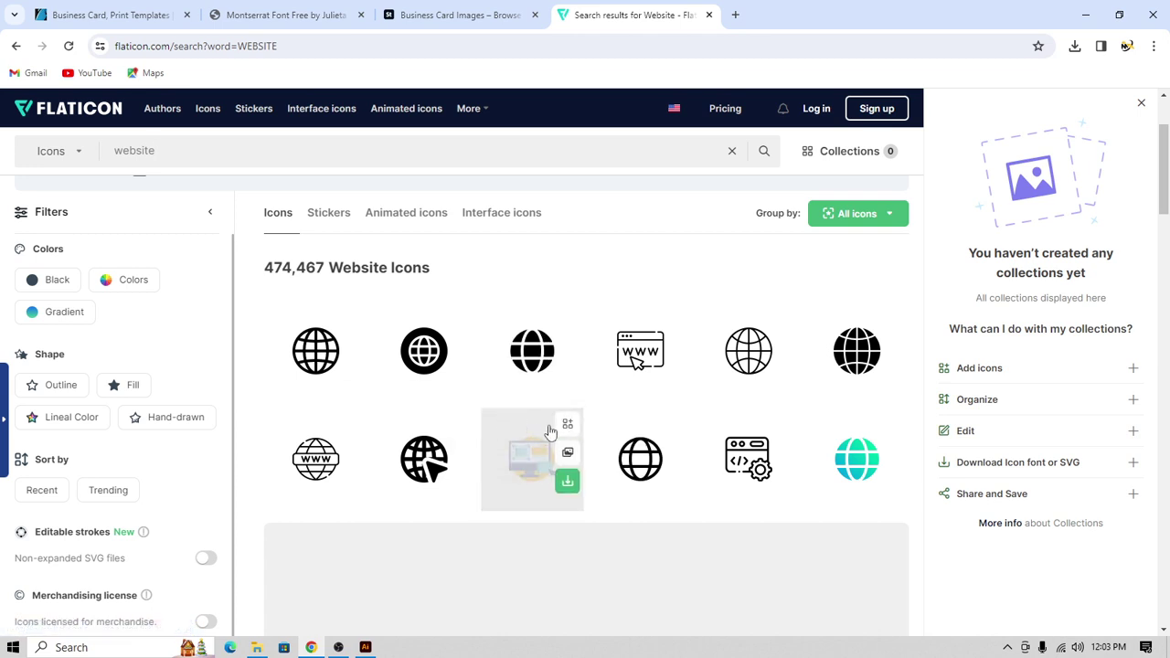
- Download the black World Wide Web globe icon as a free PNG and close its detail view
click(352, 344)
click(313, 348)
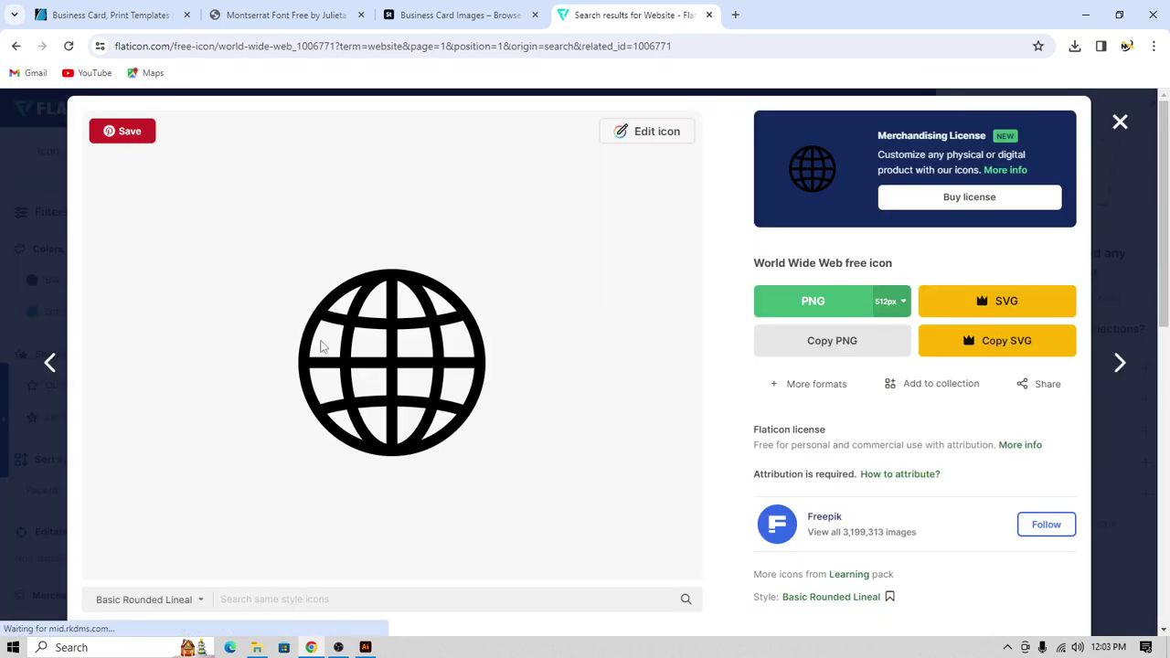
click(817, 305)
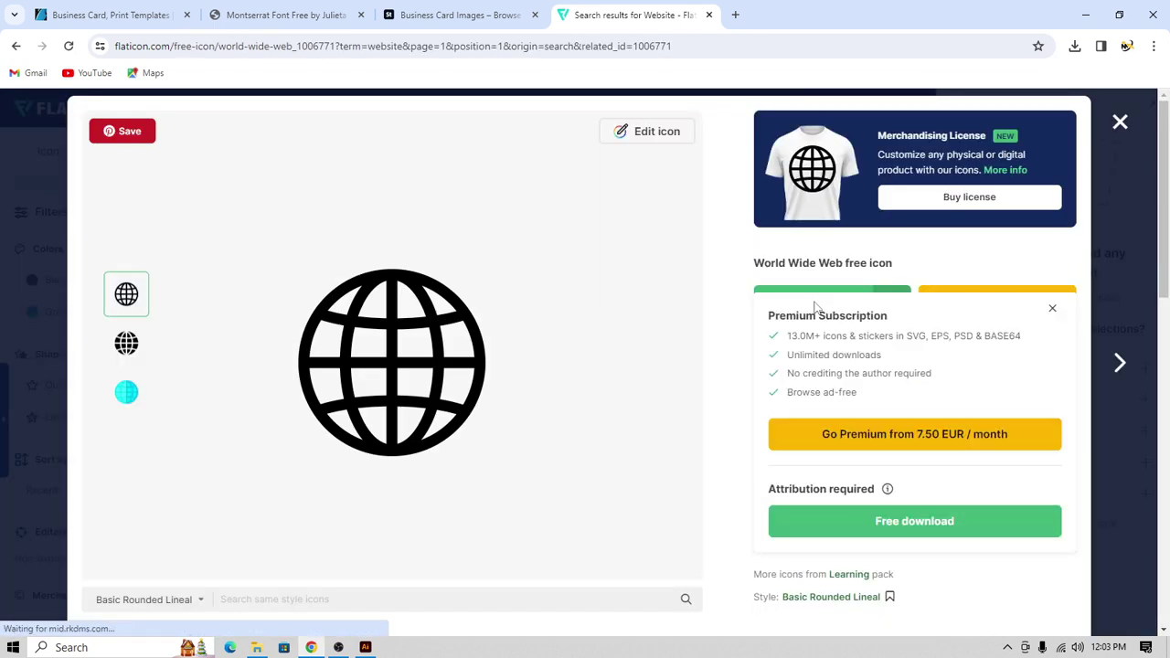
click(902, 520)
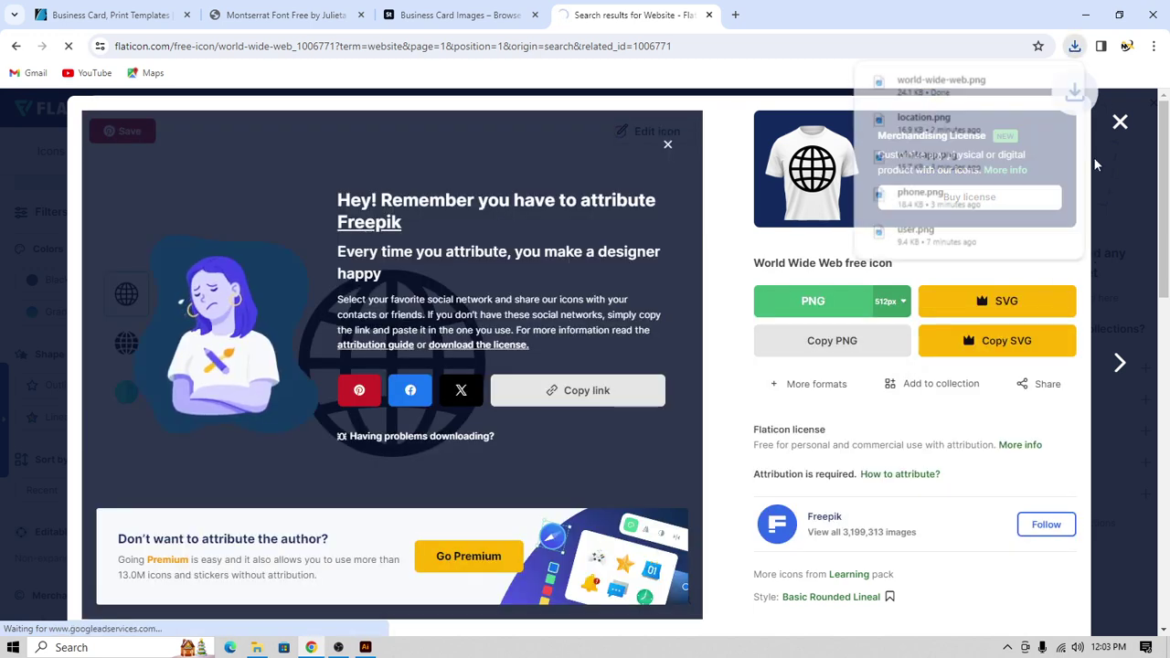
key(Escape)
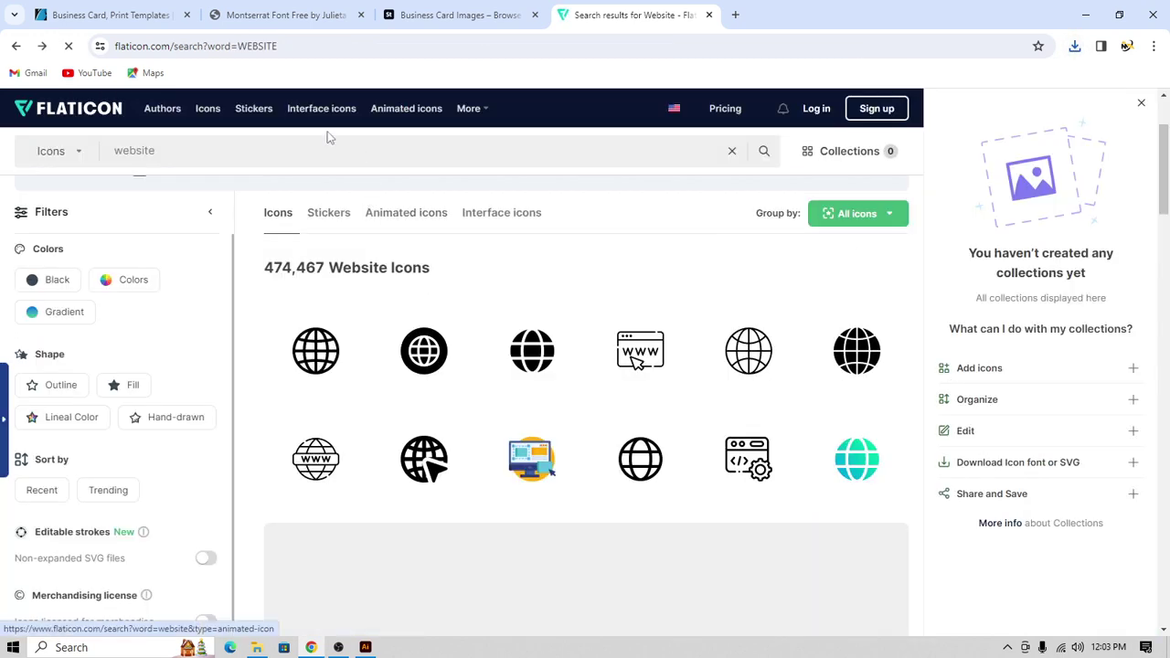
- Search Flaticon for MAIL and download the solid black envelope icon as a free PNG
drag(376, 159, 1, 130)
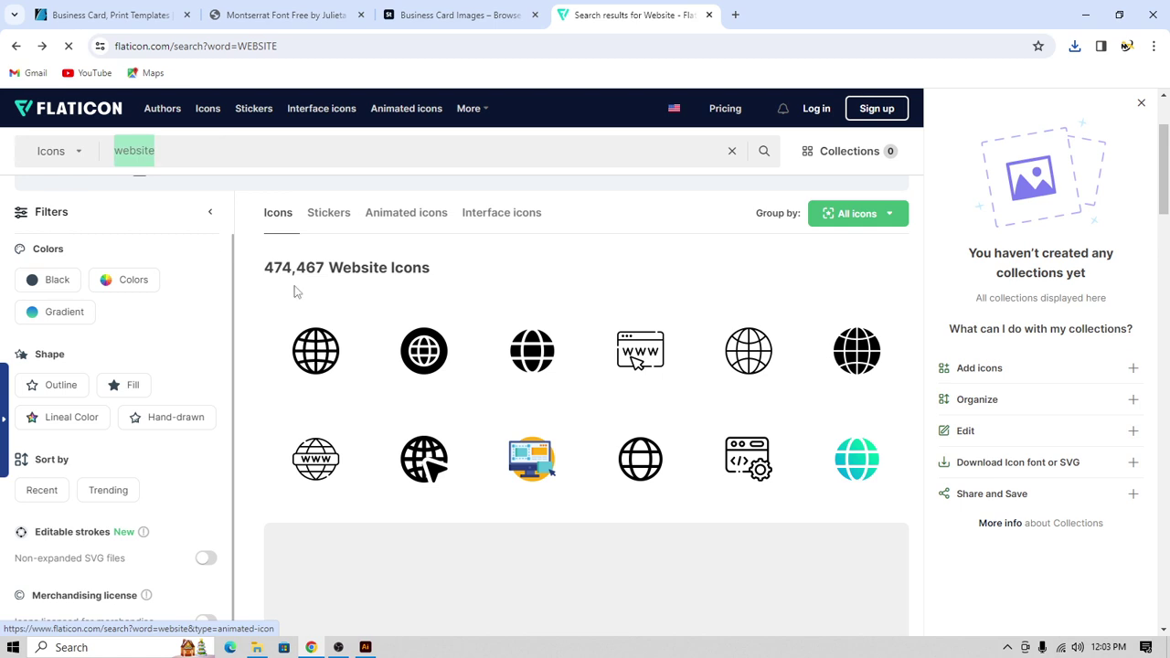
text(MA)
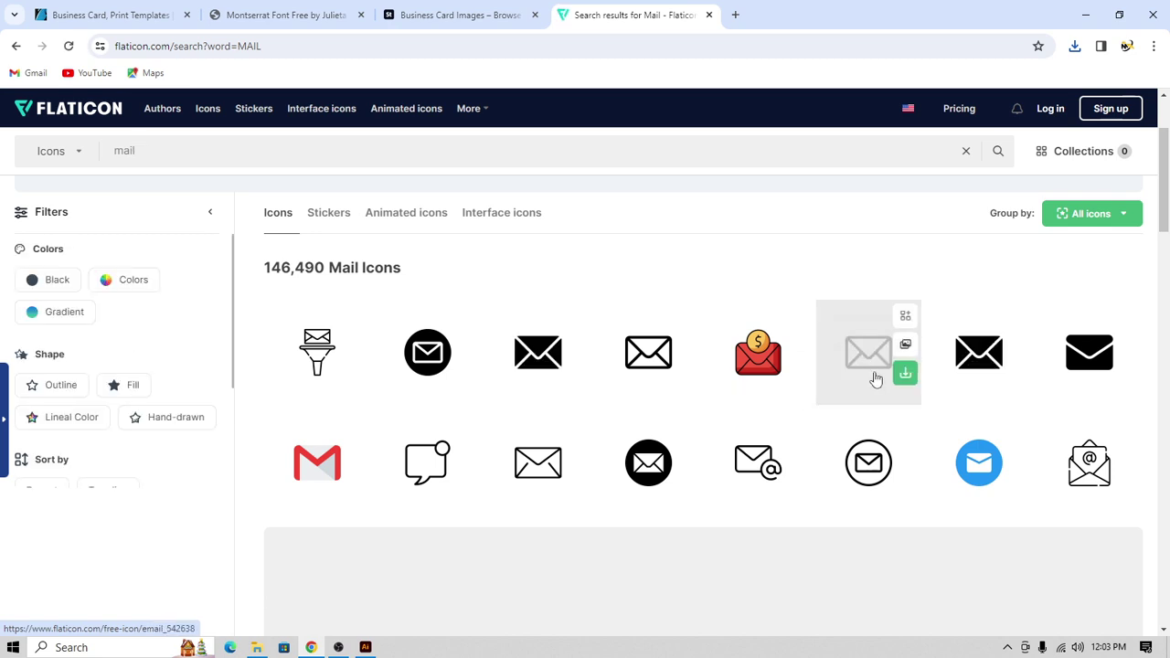
click(981, 364)
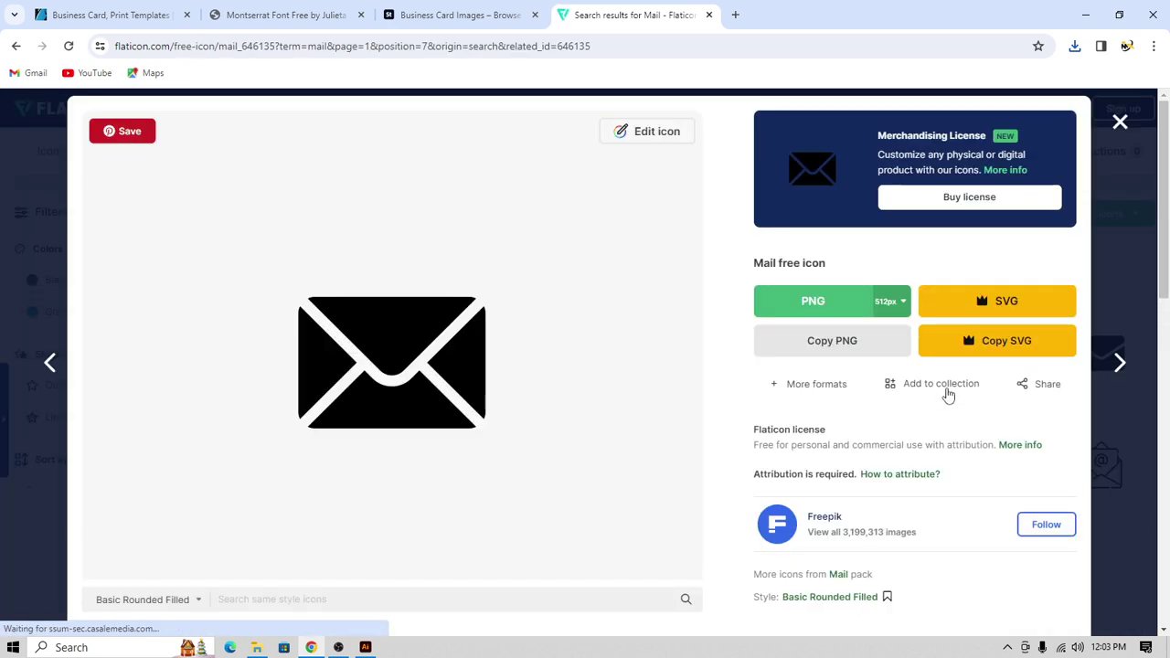
click(834, 306)
click(874, 527)
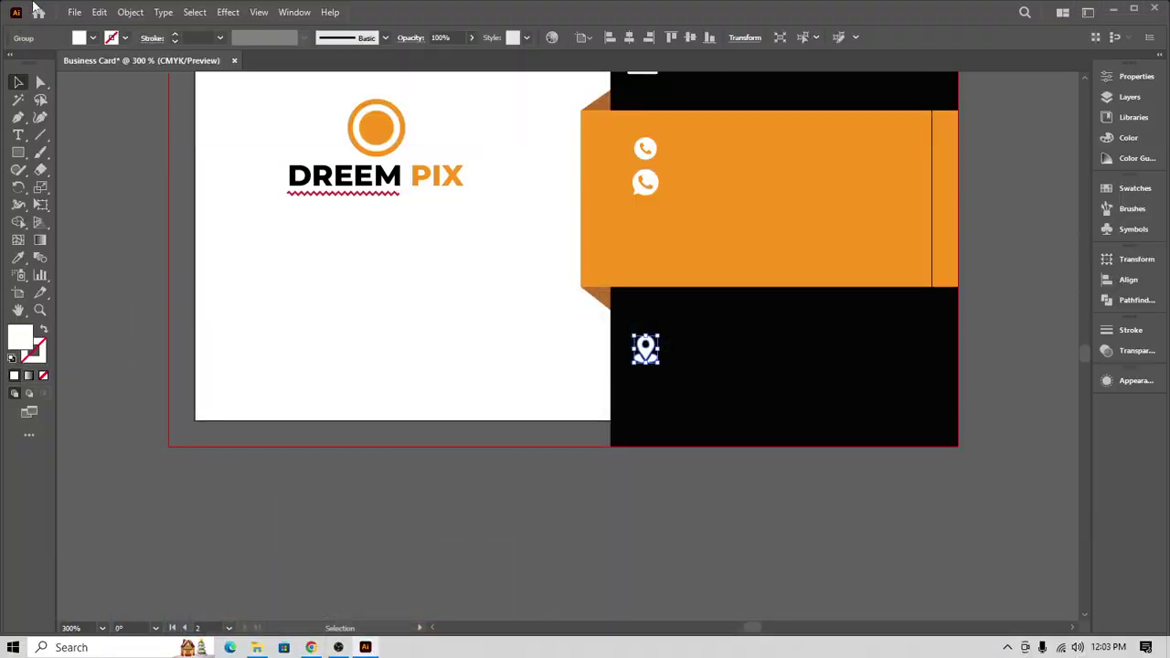
- Switch to Illustrator and place mail.png and world-wide-web.png side by side below the card at small size
click(74, 12)
click(102, 276)
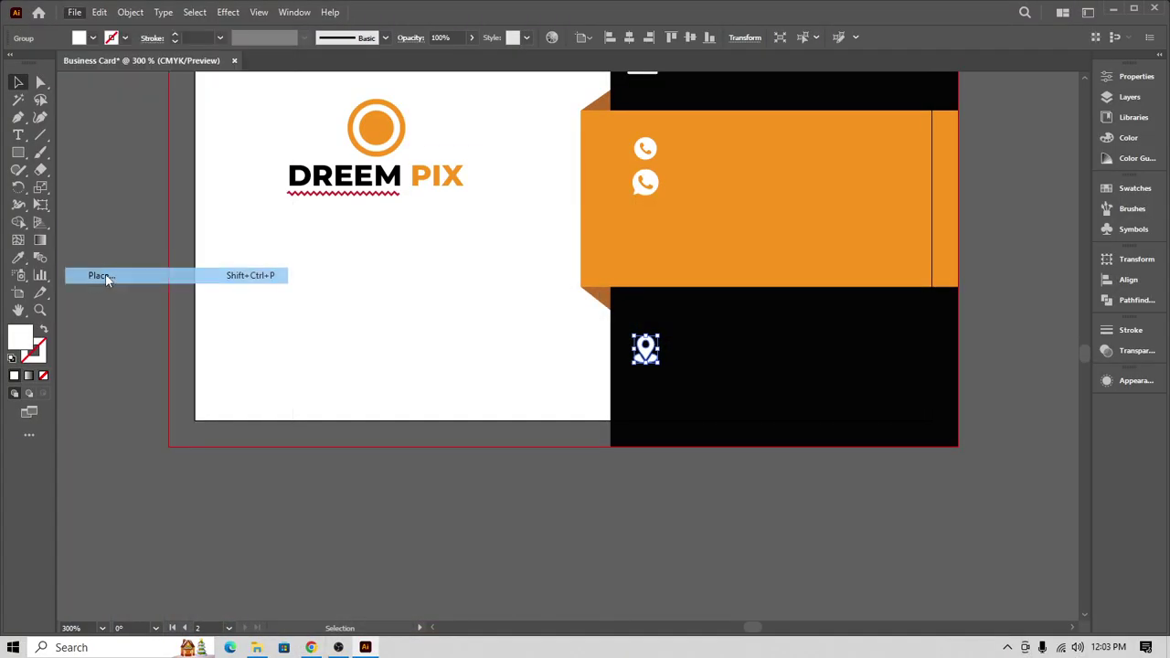
click(192, 114)
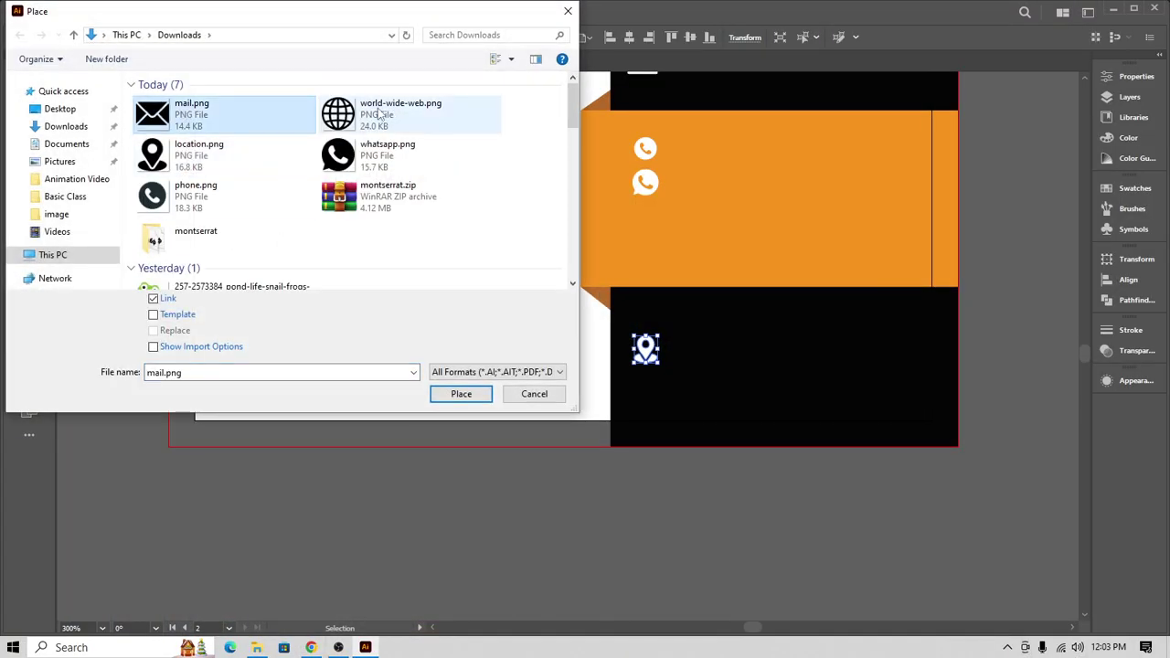
ctrl+click(380, 114)
click(474, 399)
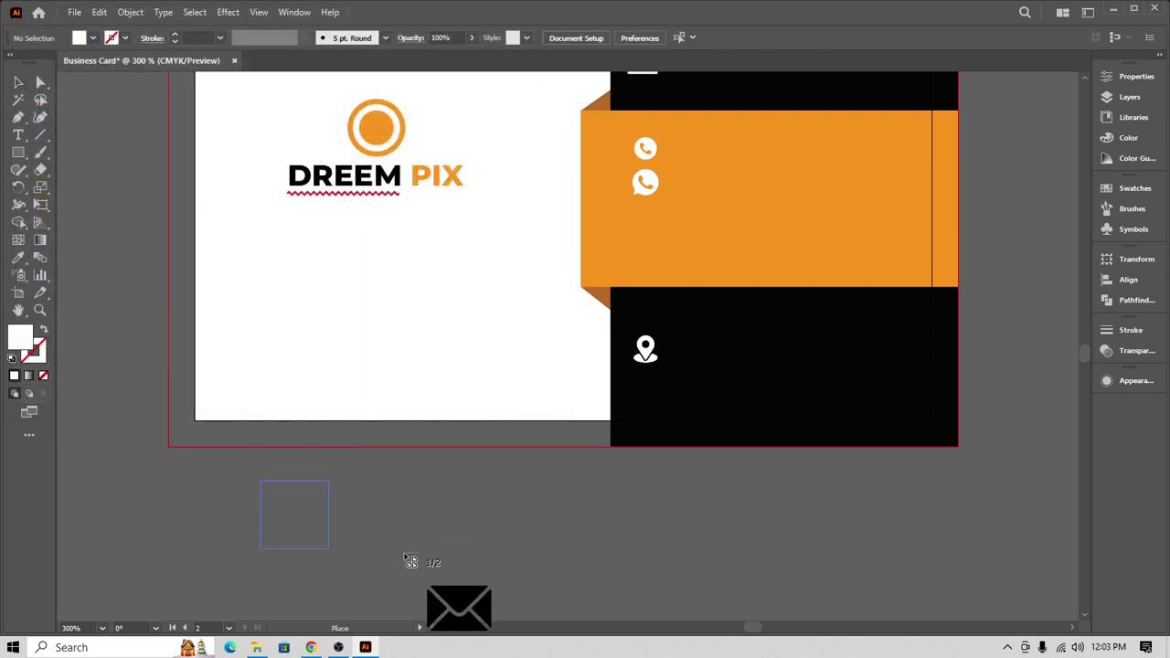
click(260, 480)
click(445, 480)
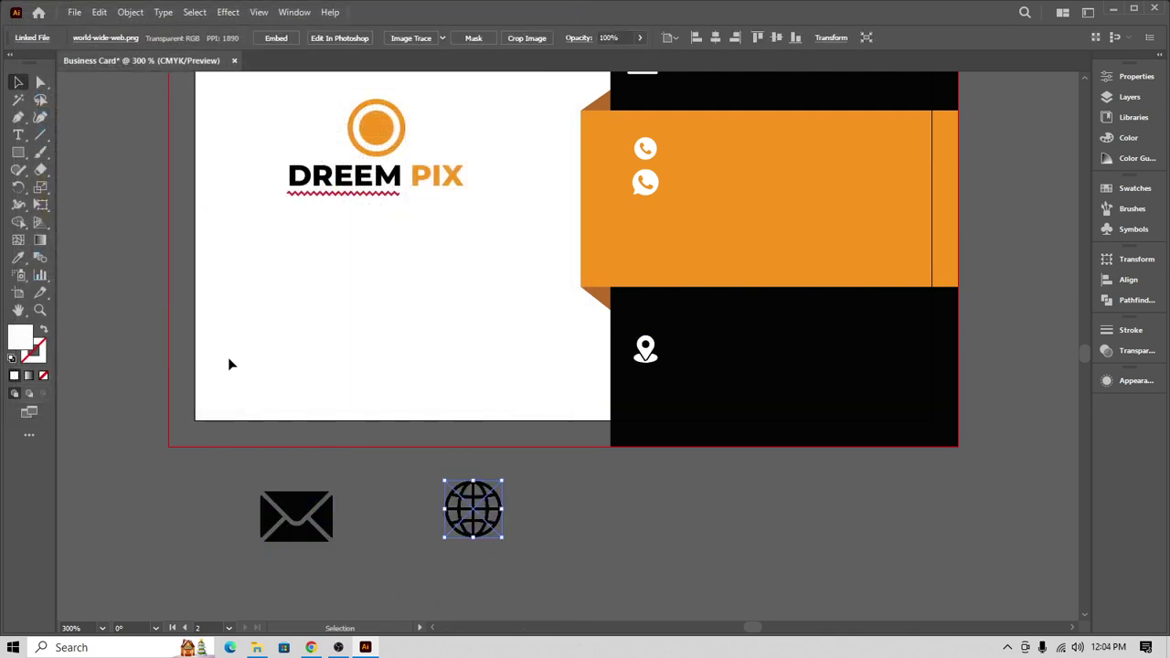
- Convert the globe image into ungrouped vector paths with Image Trace
click(426, 38)
click(375, 39)
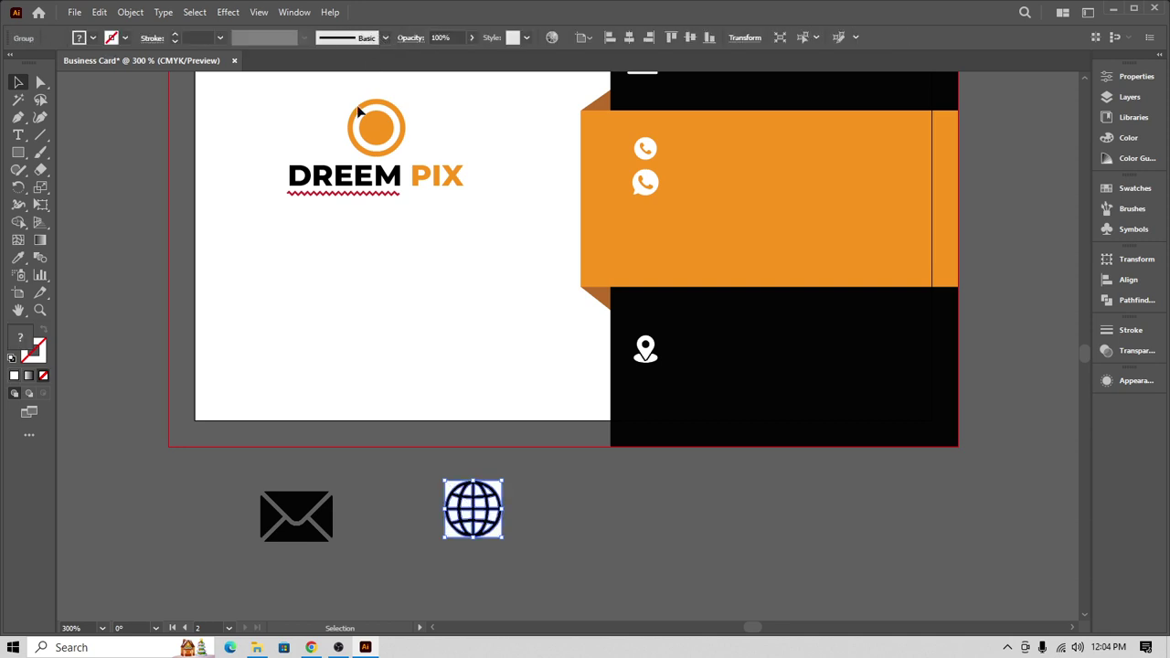
right_click(492, 520)
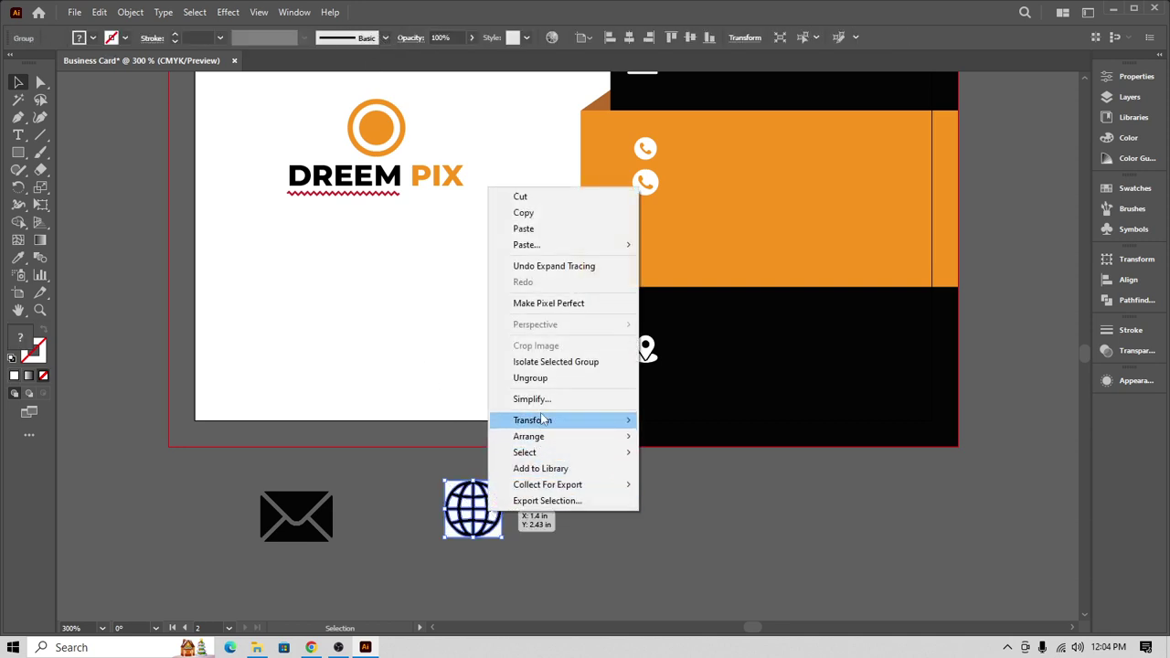
click(531, 379)
- Delete the white background pieces around the outside of the traced globe
click(595, 548)
click(499, 539)
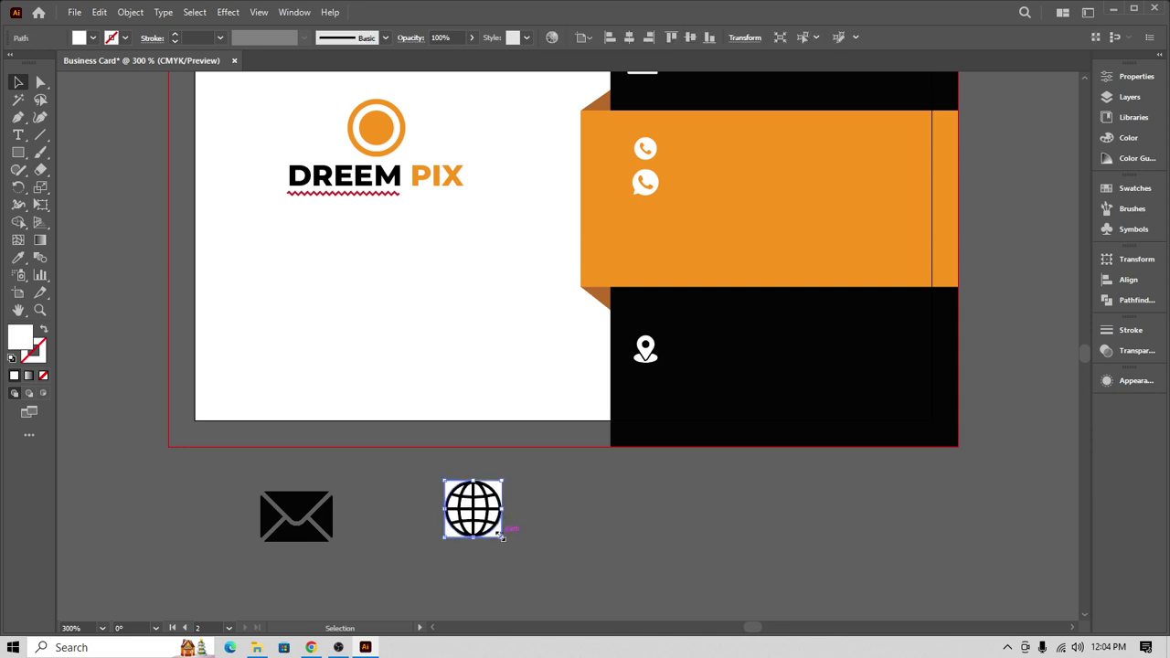
drag(499, 538, 712, 548)
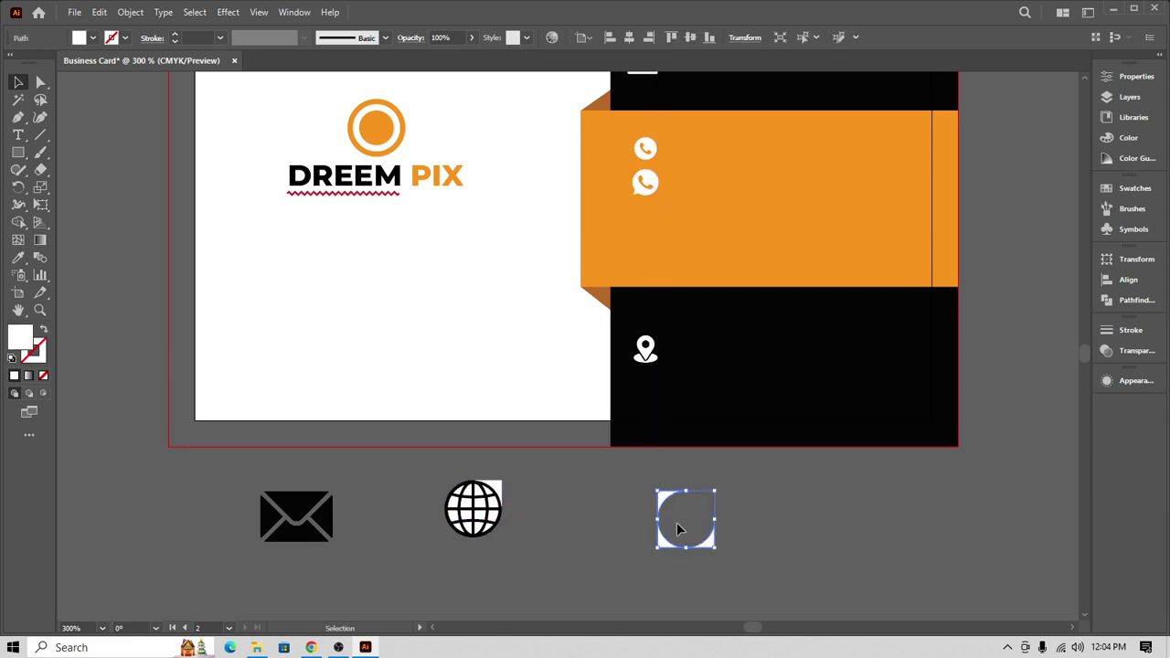
key(Delete)
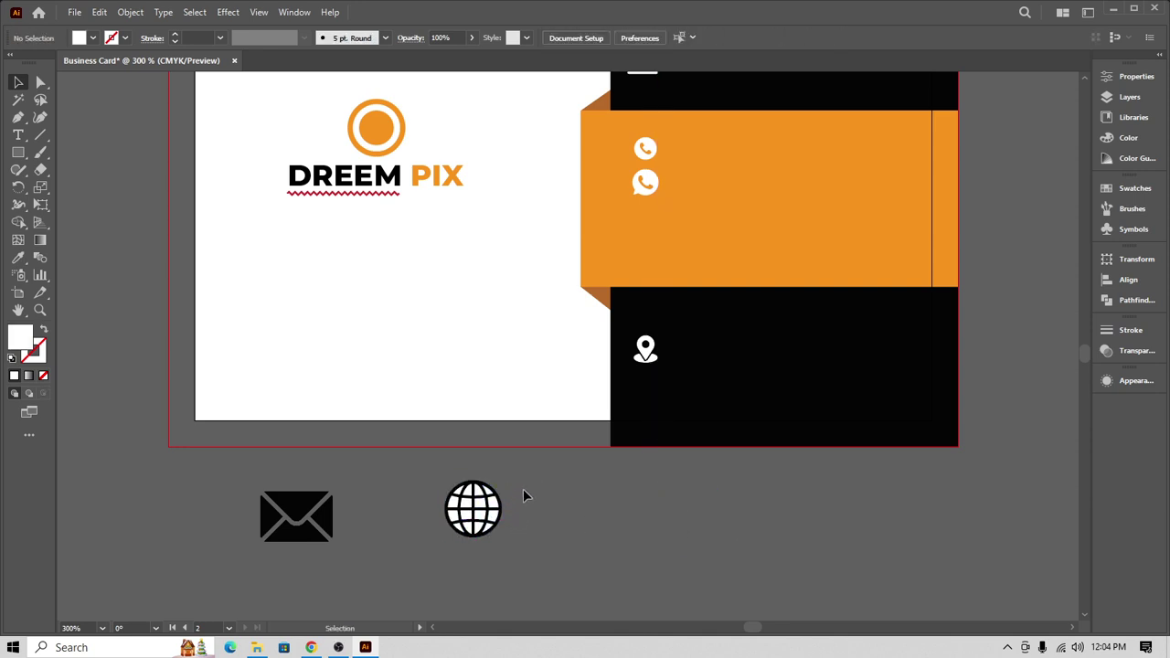
- Remove all the white areas inside the globe grid using a Magic Wand selection
scroll(523, 489, up, 1)
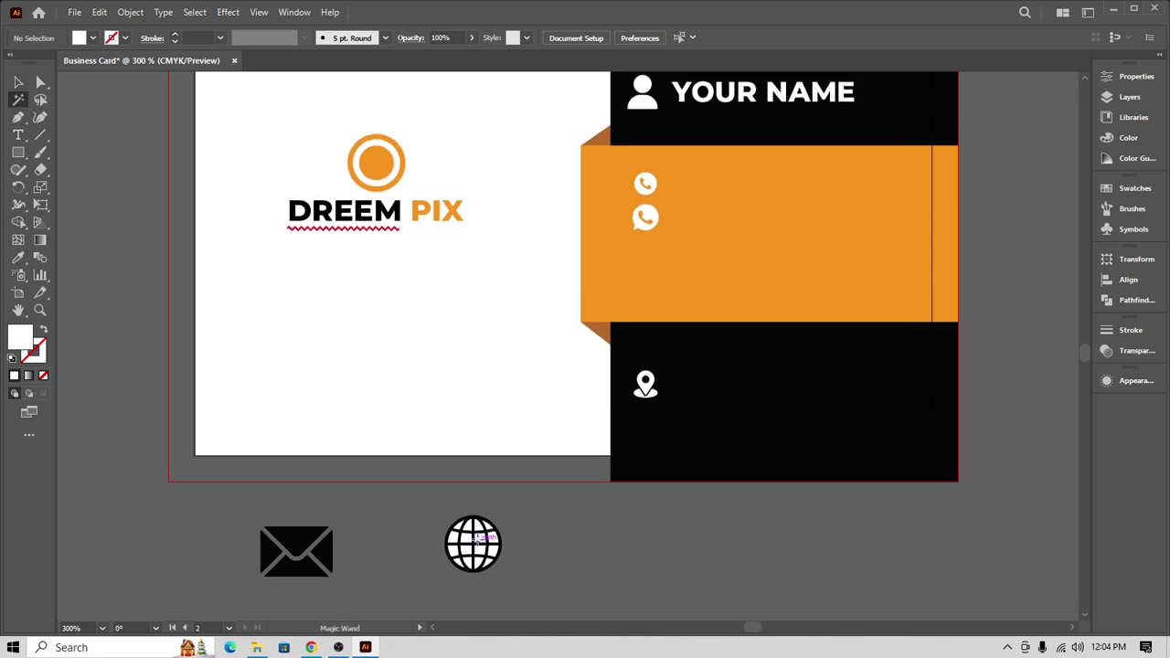
click(480, 538)
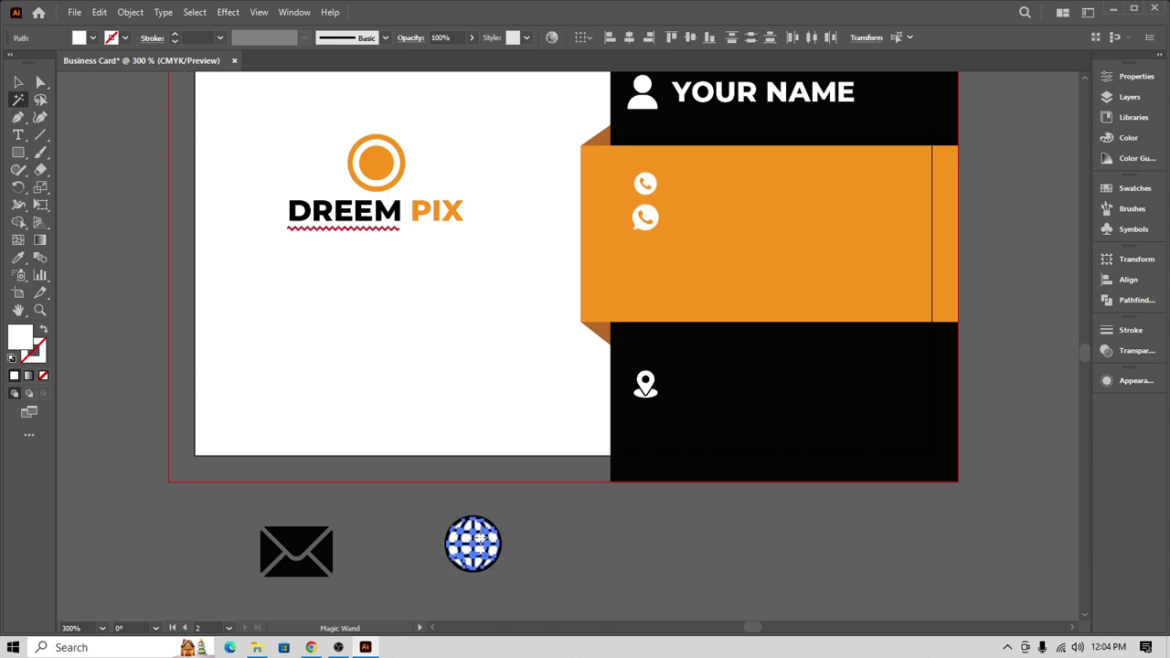
key(ctrl+shift+a)
scroll(664, 489, up, 5)
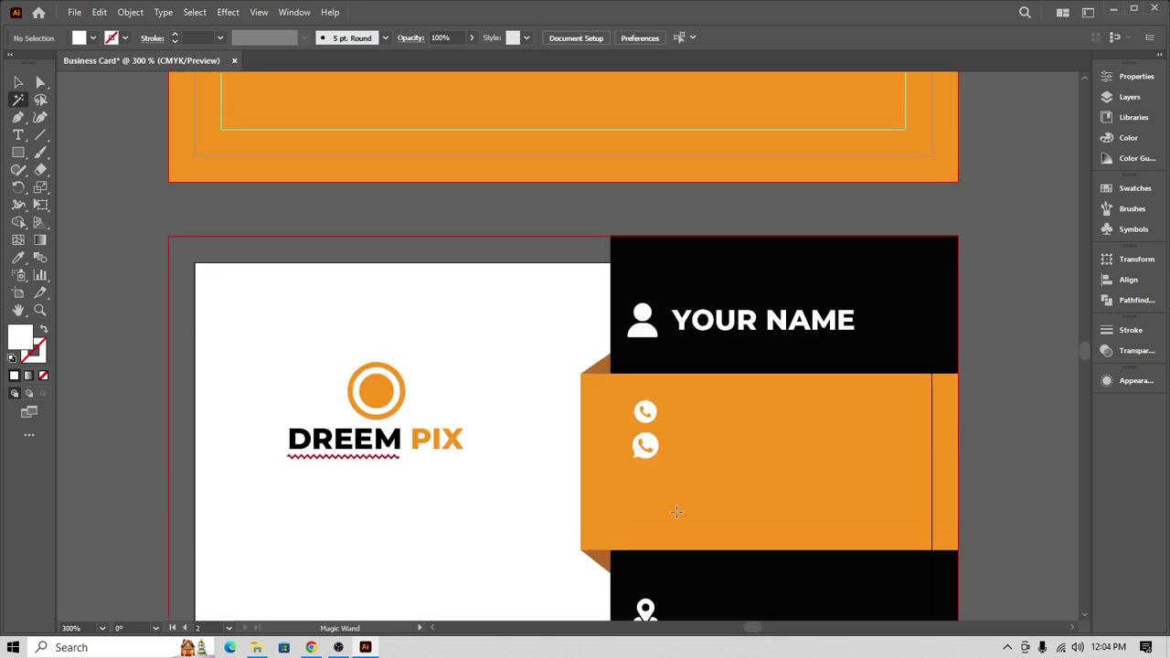
scroll(676, 512, down, 5)
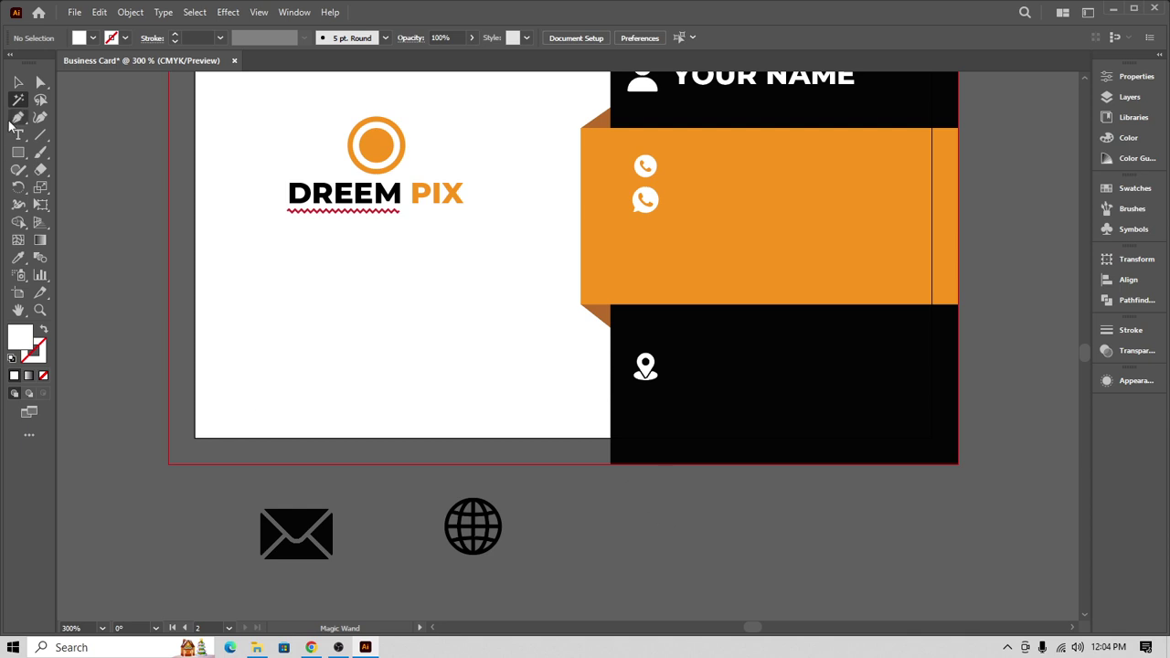
- Convert the mail.png envelope below the card into ungrouped vector paths with an expanded Image Trace
click(18, 82)
click(283, 535)
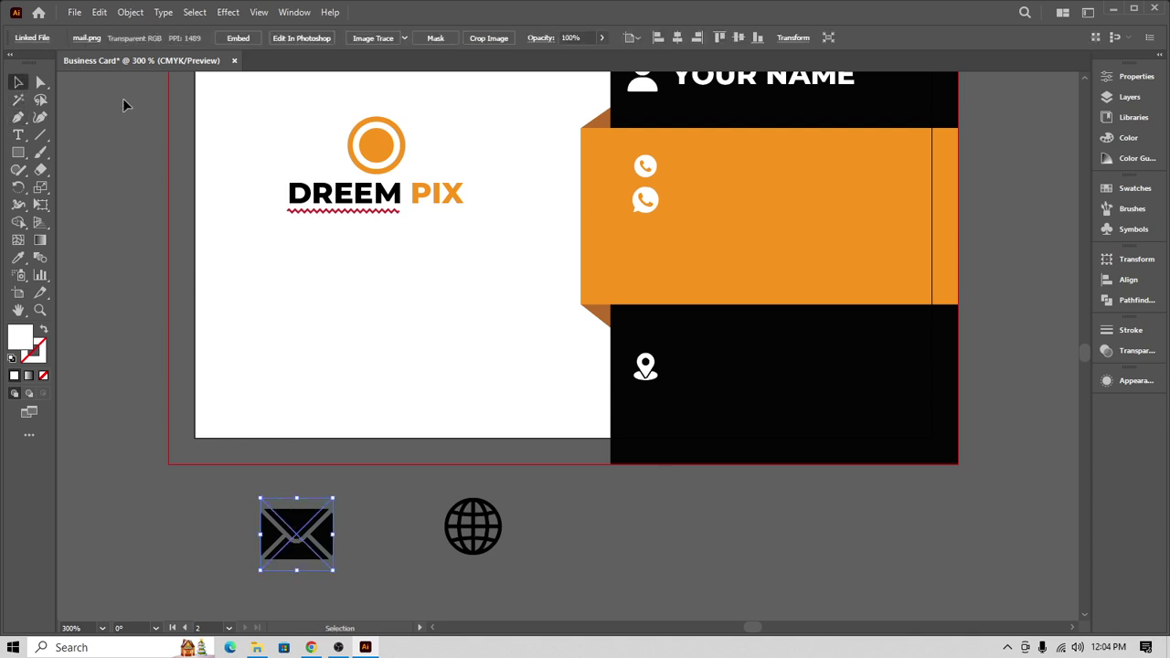
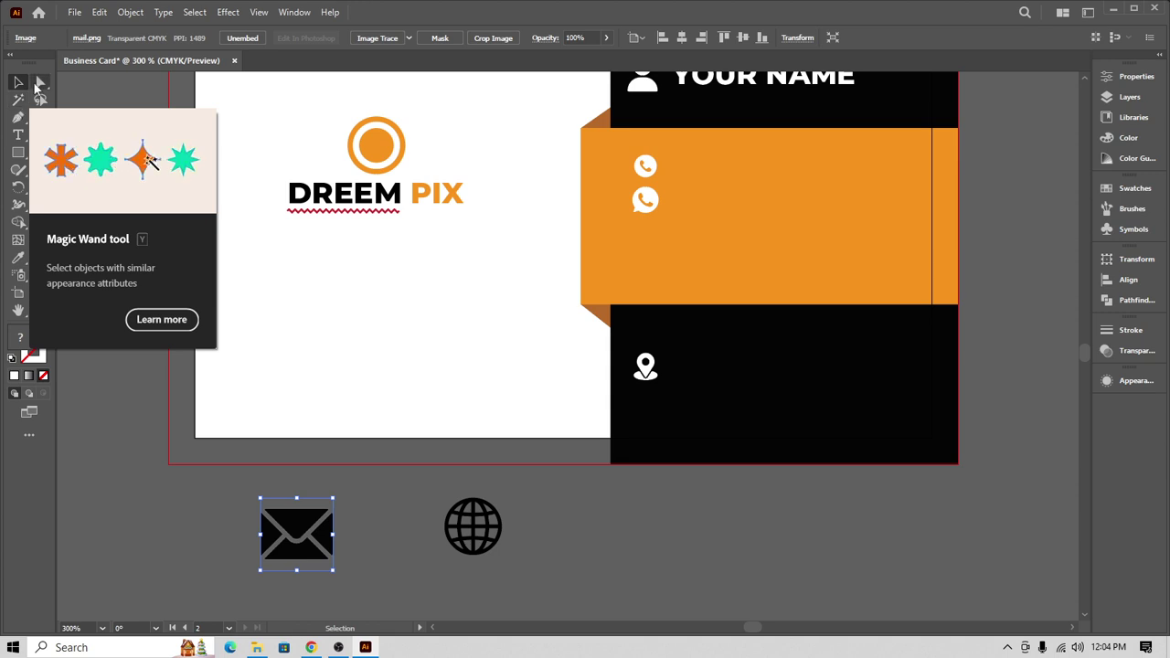
click(399, 45)
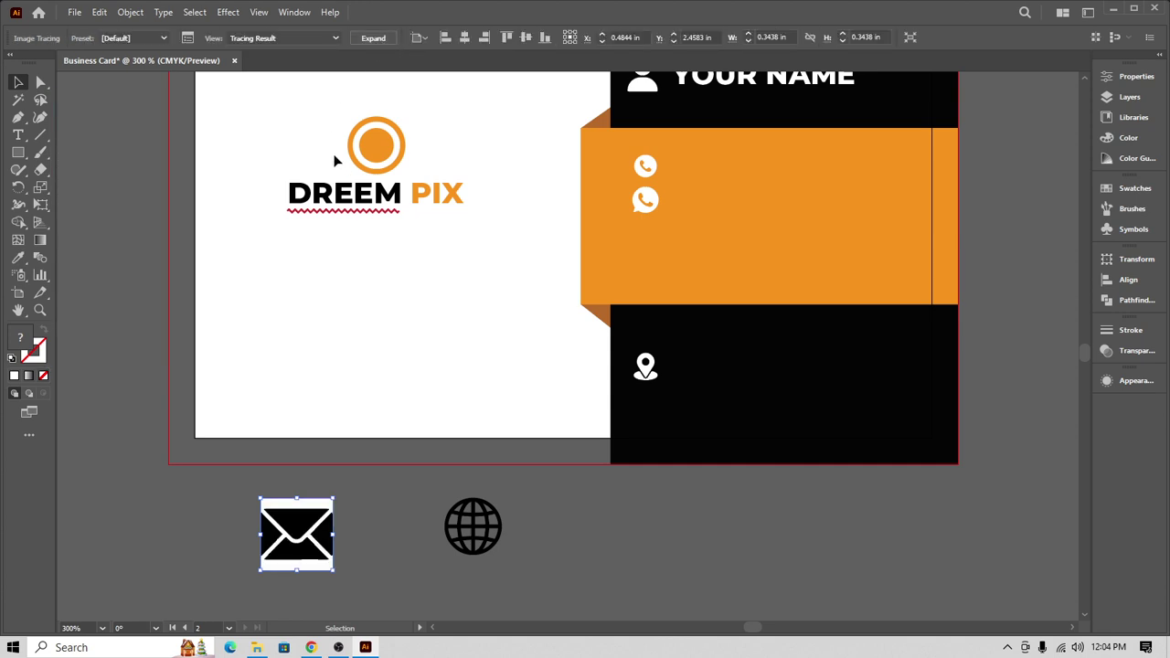
click(373, 543)
drag(318, 543, 328, 544)
click(372, 39)
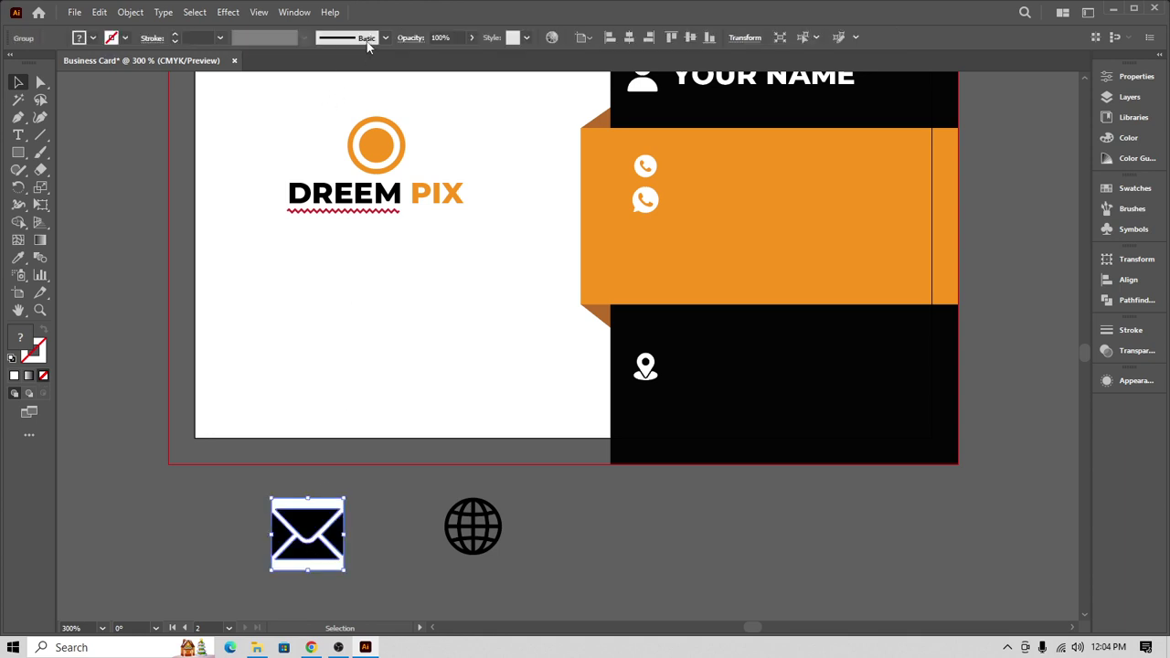
right_click(314, 525)
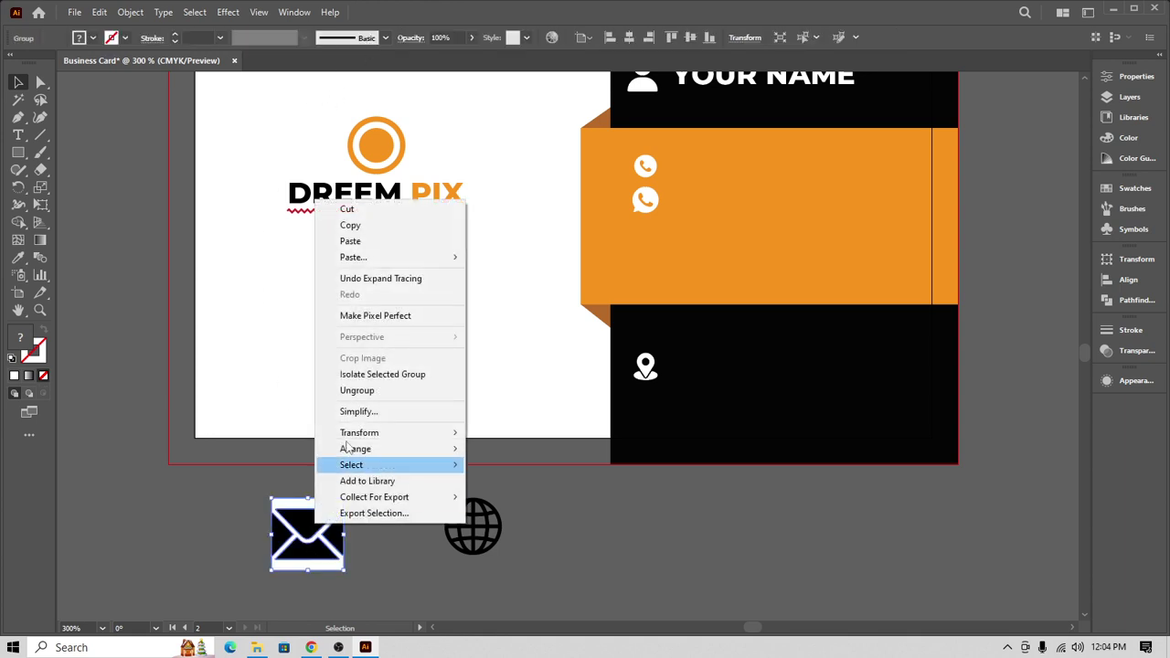
click(357, 390)
click(400, 527)
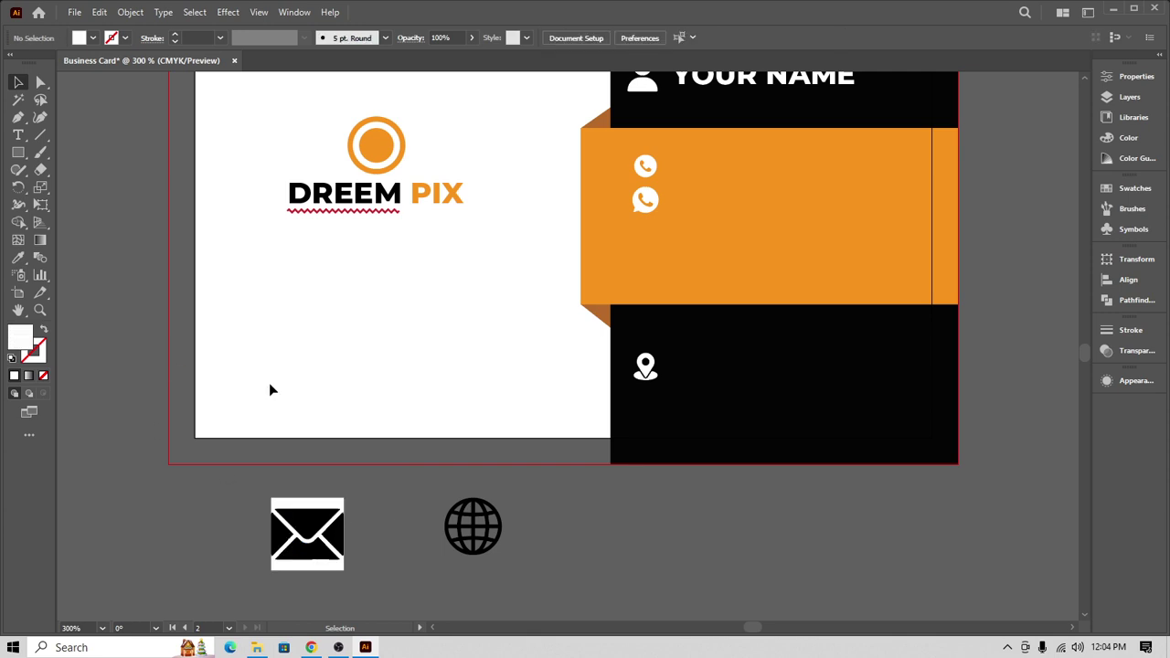
- Delete the white background of the traced envelope and group its remaining black pieces
click(338, 504)
key(Delete)
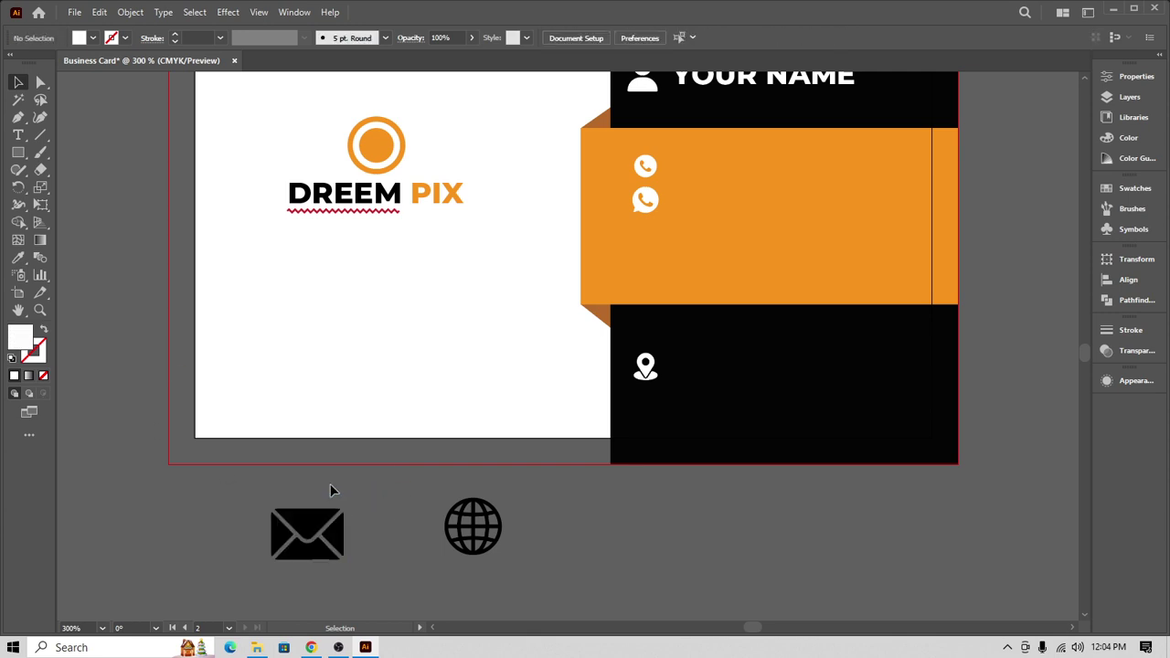
drag(256, 493, 393, 596)
key(a)
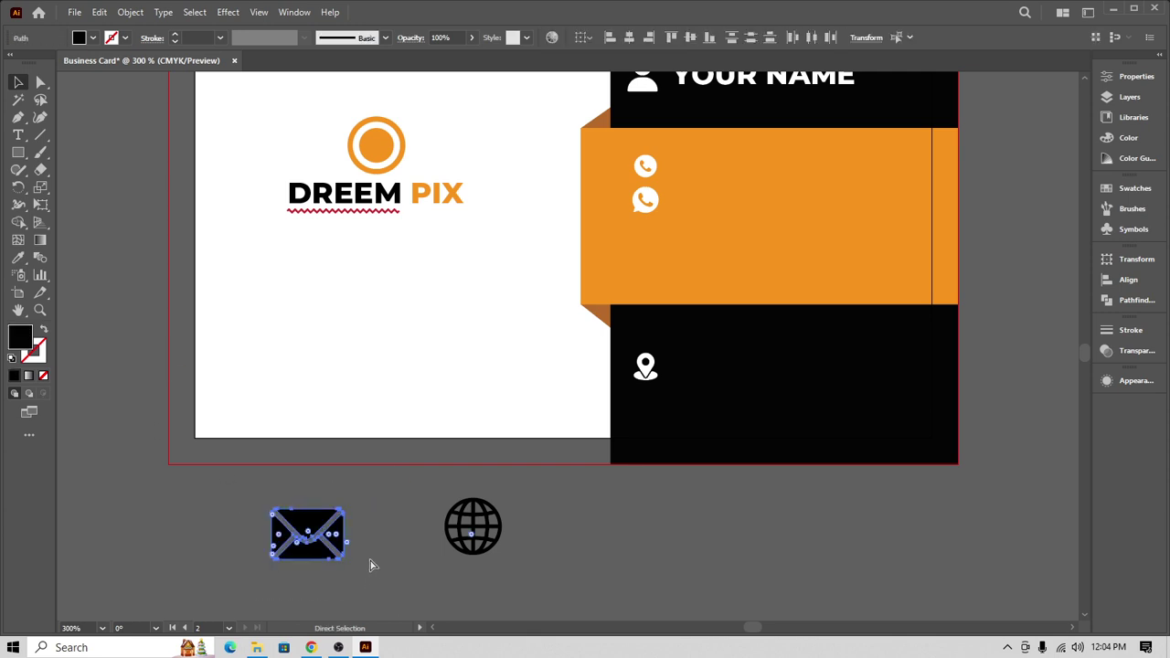
key(v)
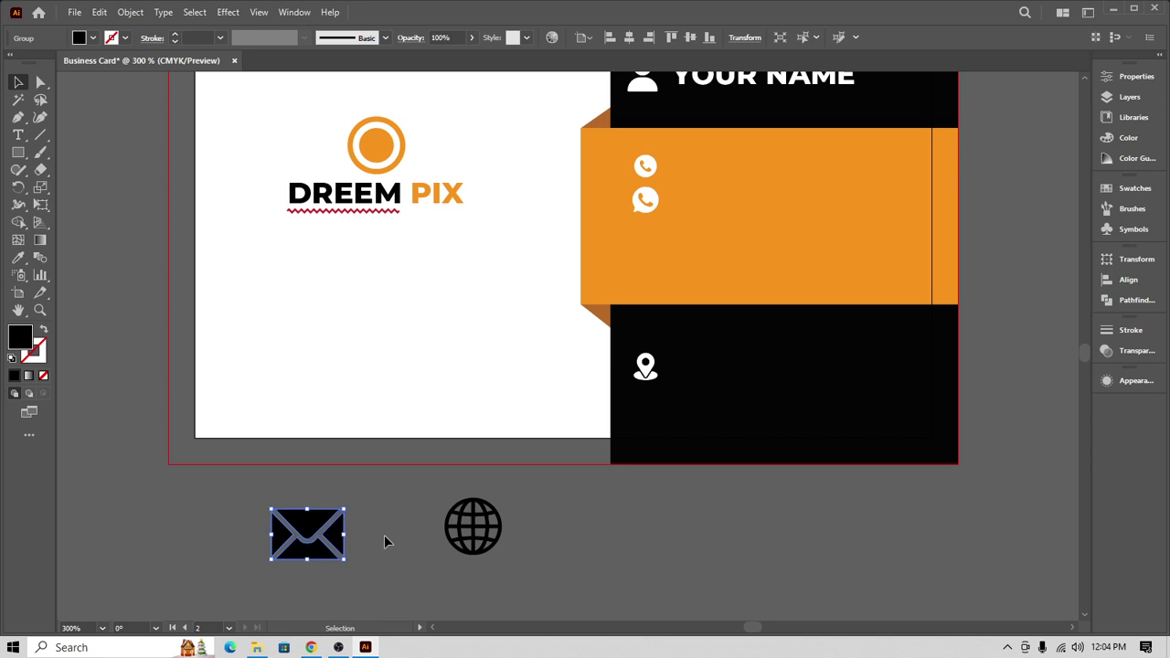
shift+click(473, 540)
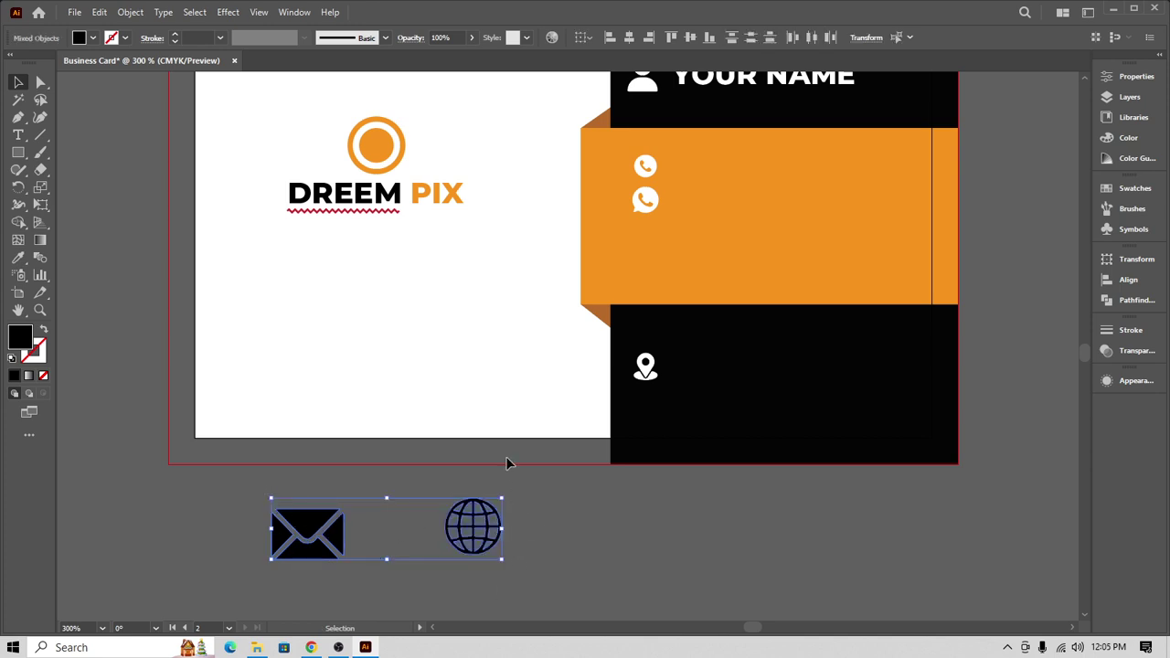
click(549, 548)
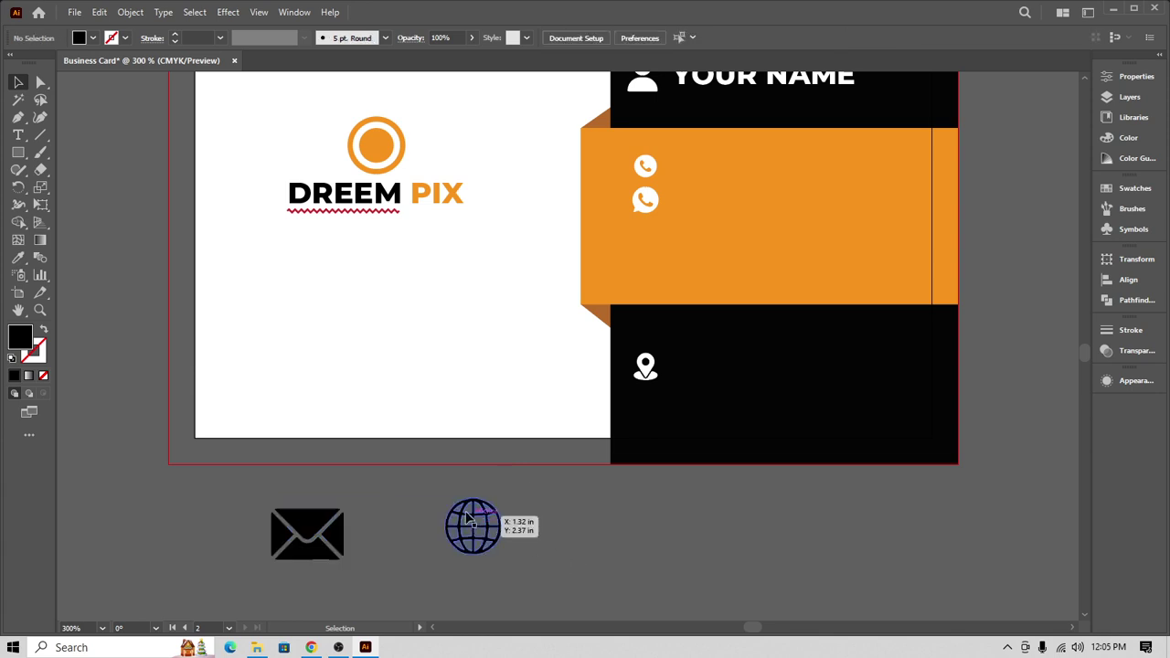
- Fill the globe icon and the envelope icon below the card with white
click(486, 553)
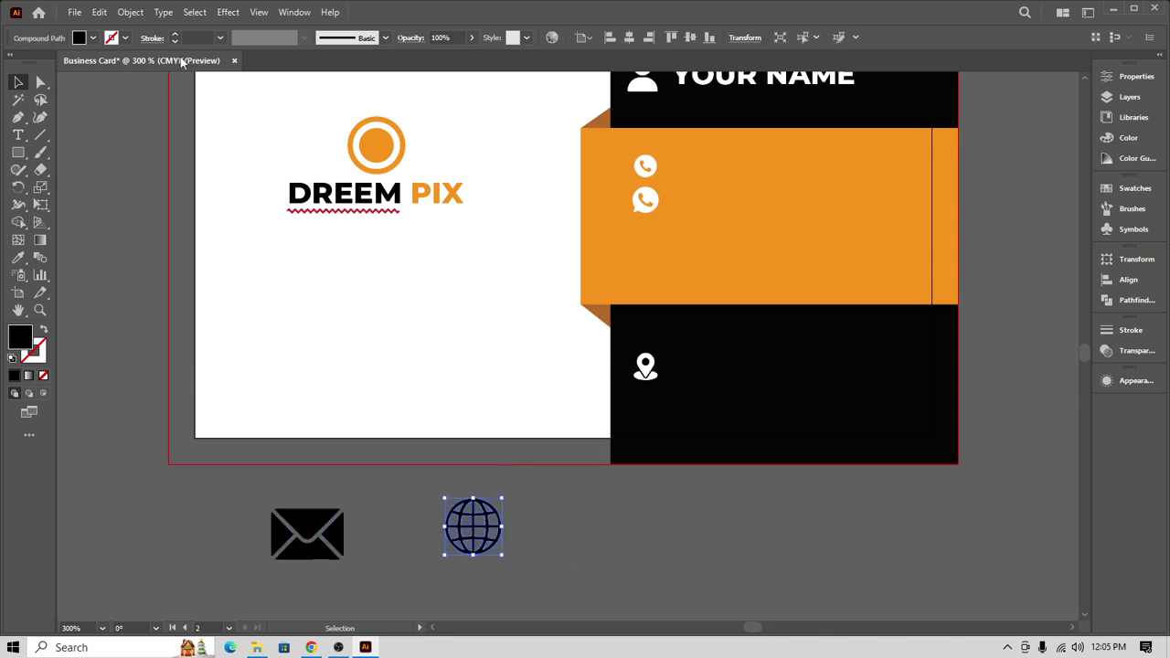
click(93, 37)
click(29, 63)
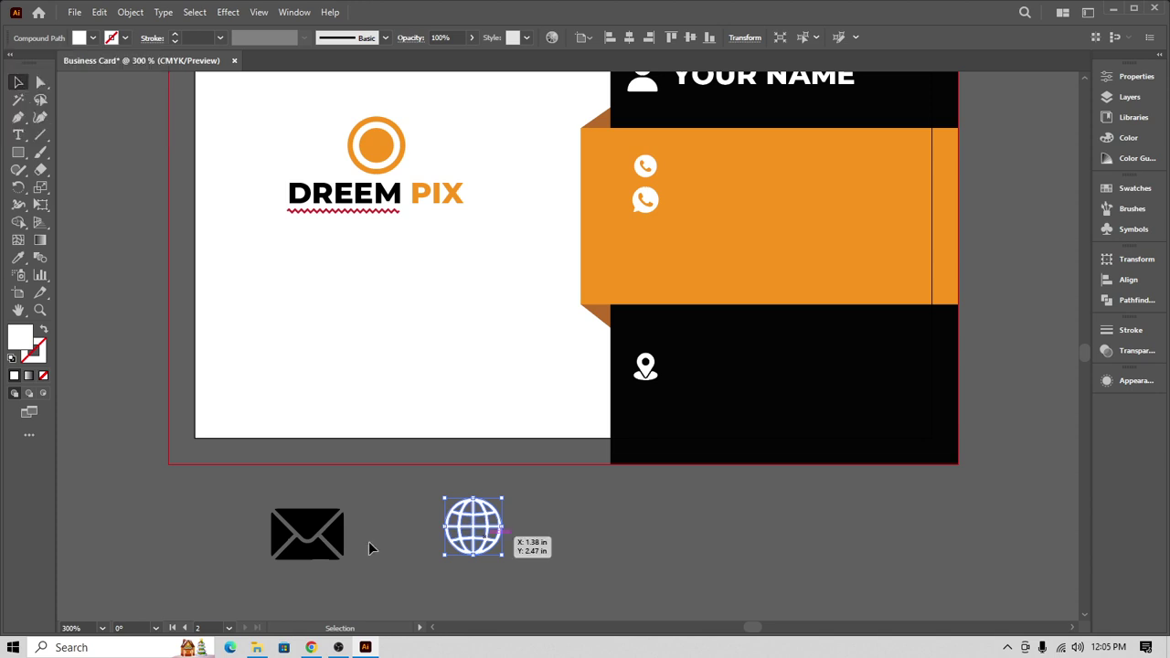
click(320, 544)
click(93, 37)
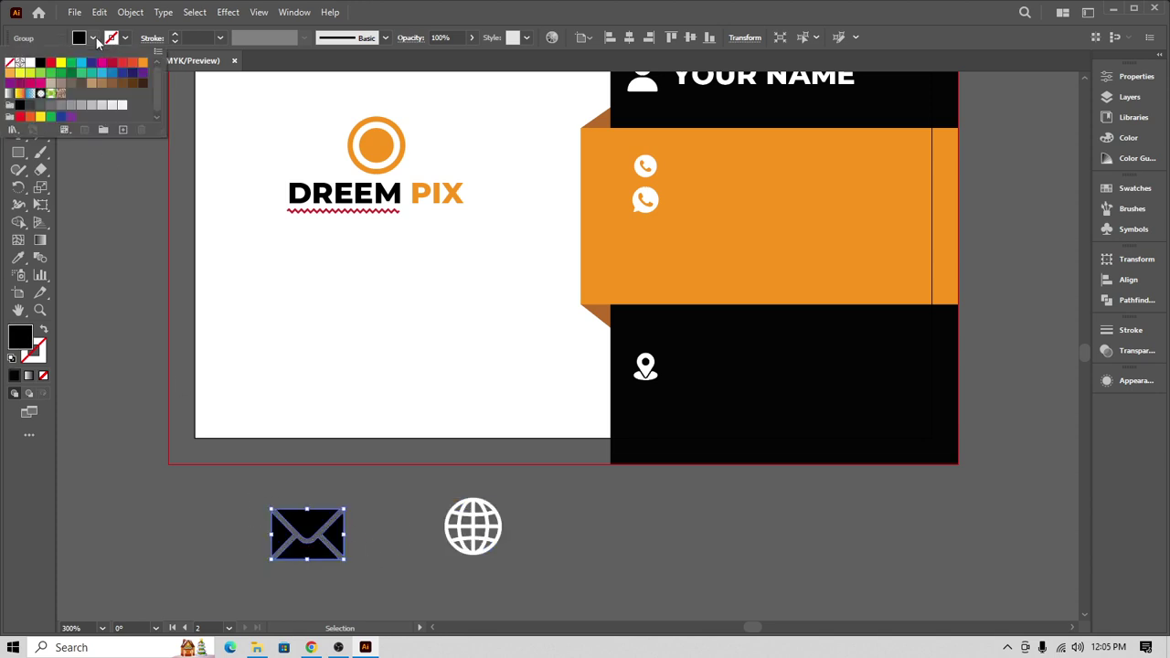
click(30, 63)
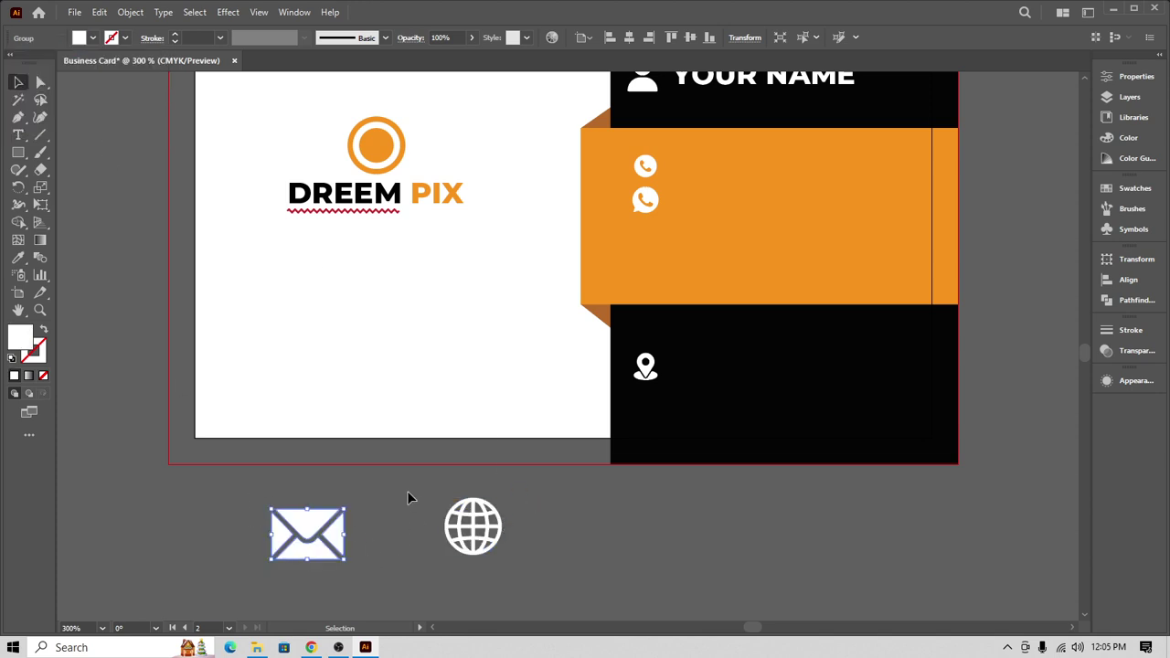
- Scale down the globe and envelope icons and stack them in the orange band, envelope under the WhatsApp icon and globe below it
click(475, 532)
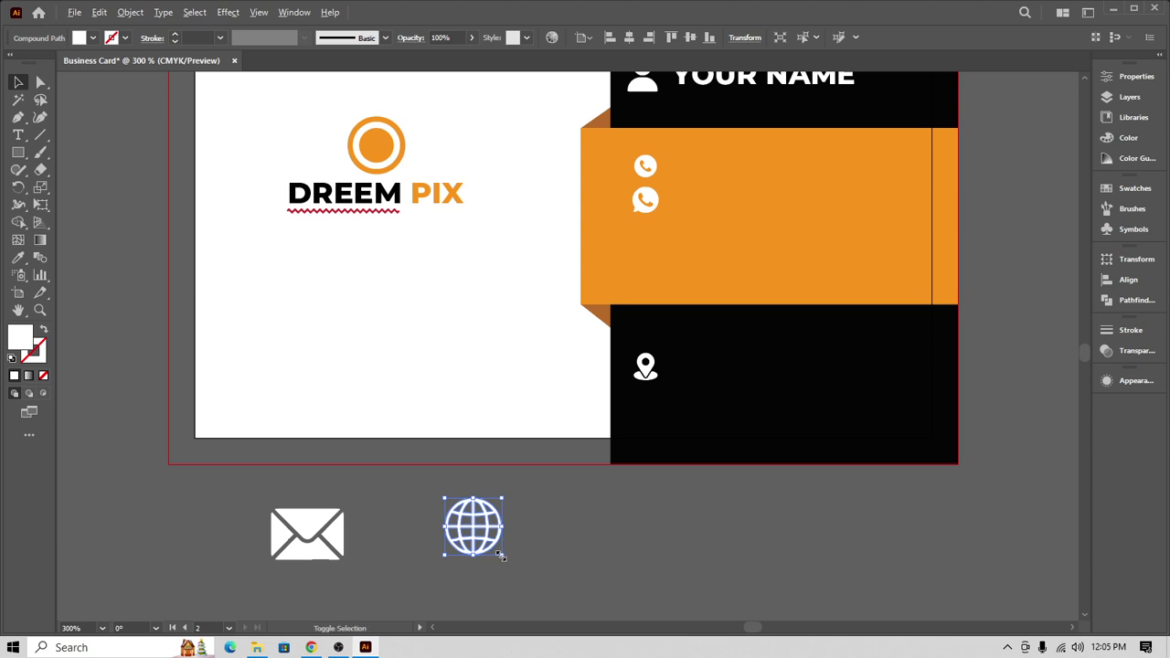
drag(501, 555, 489, 543)
click(340, 552)
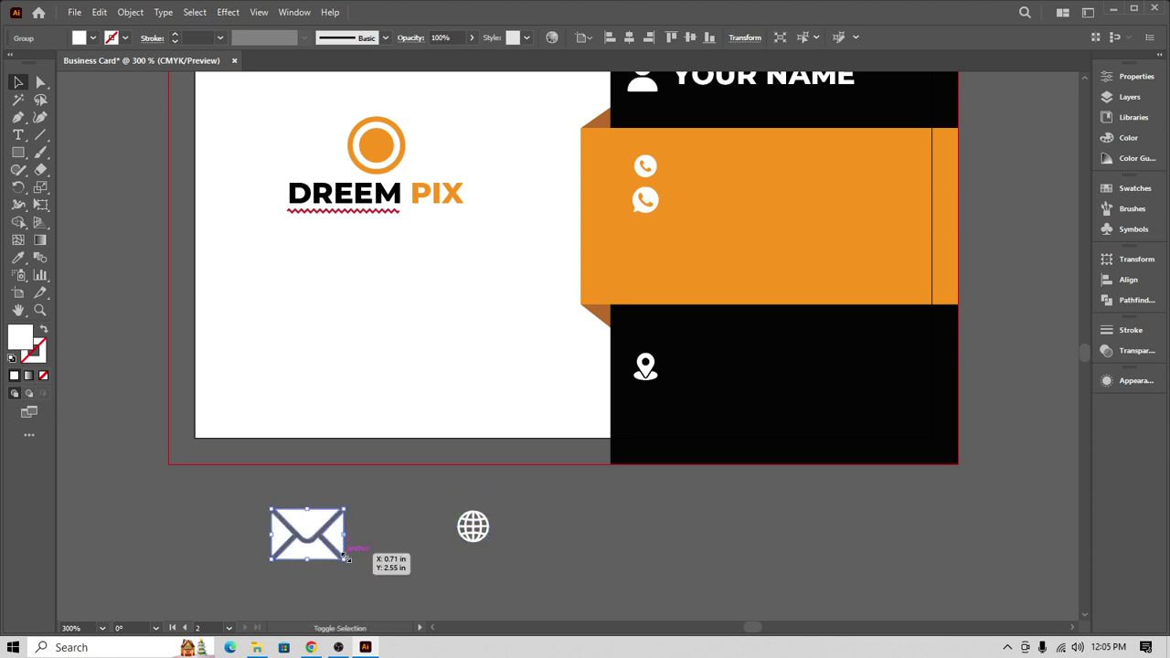
drag(346, 556, 654, 240)
click(342, 533)
drag(470, 526, 647, 281)
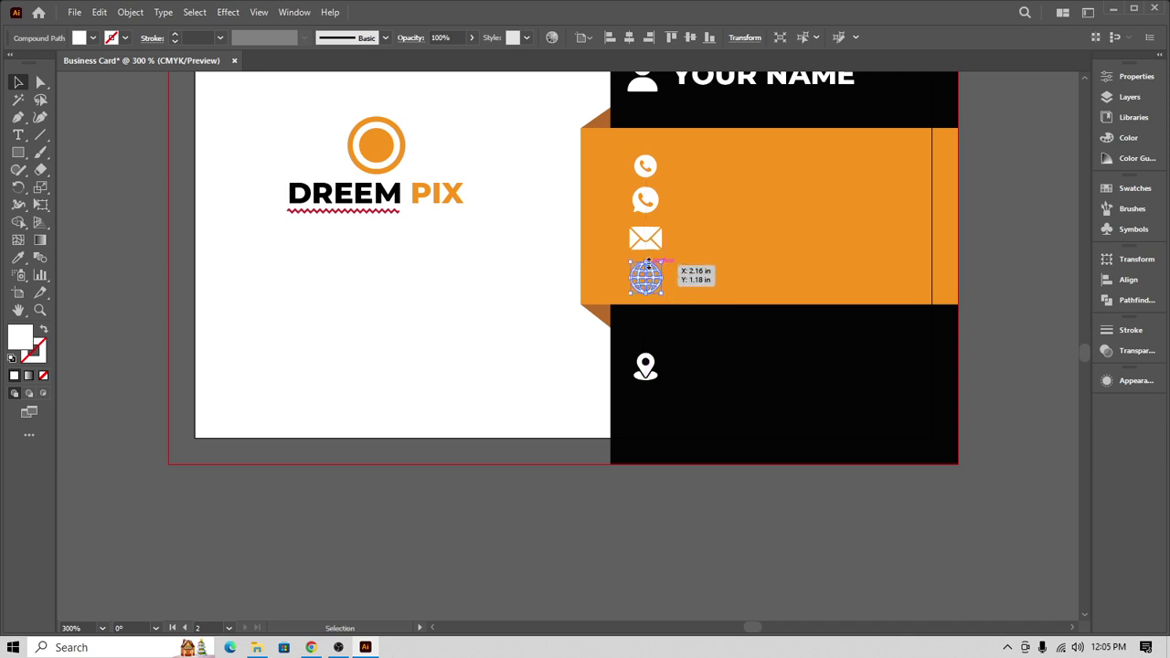
- Shrink the envelope and globe icons slightly to match the WhatsApp icon's width, and move the globe closer to the envelope
click(654, 245)
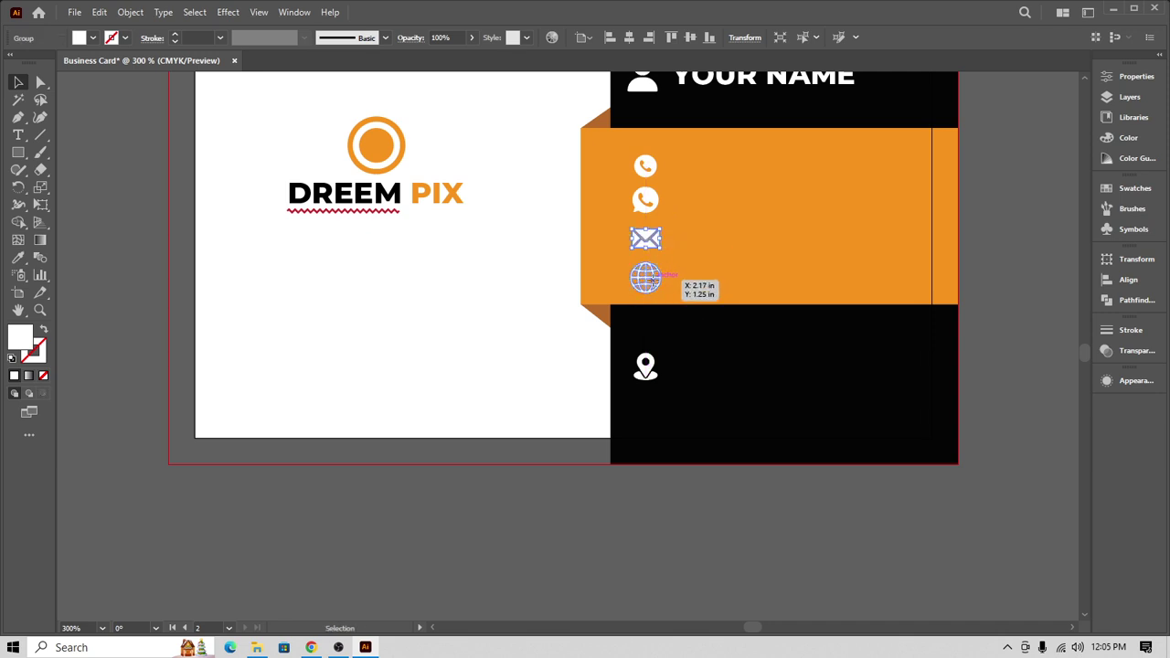
click(649, 277)
drag(657, 288, 656, 278)
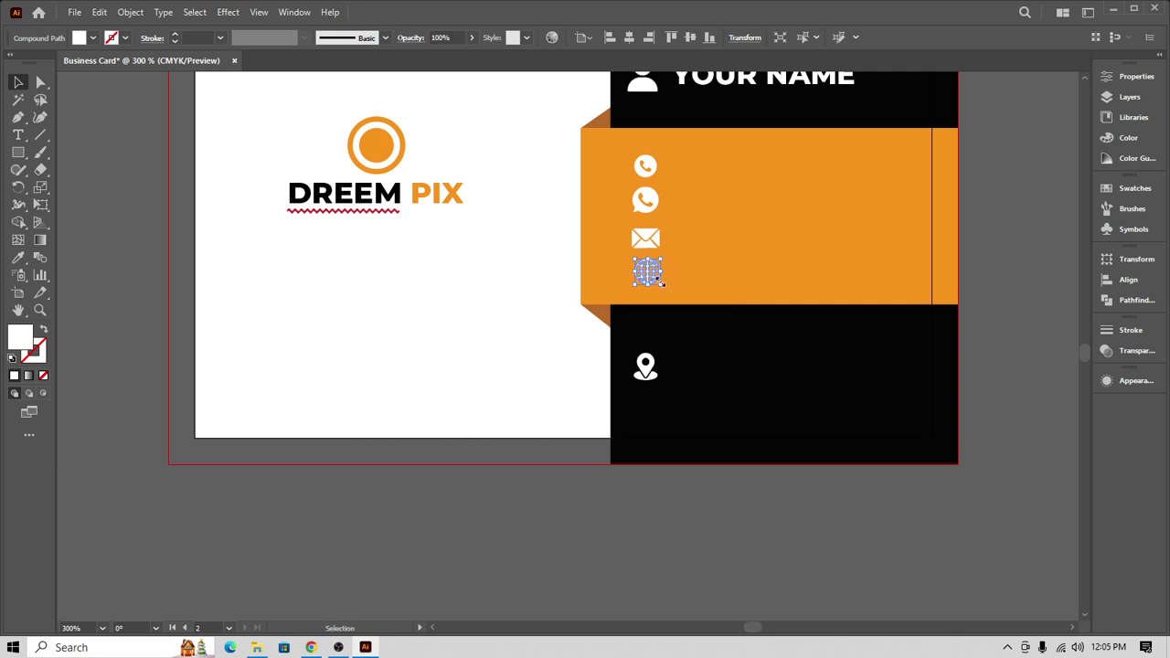
- Align the phone, WhatsApp, mail and globe icons on a common vertical axis with horizontal centre alignment
click(625, 152)
drag(671, 291, 671, 290)
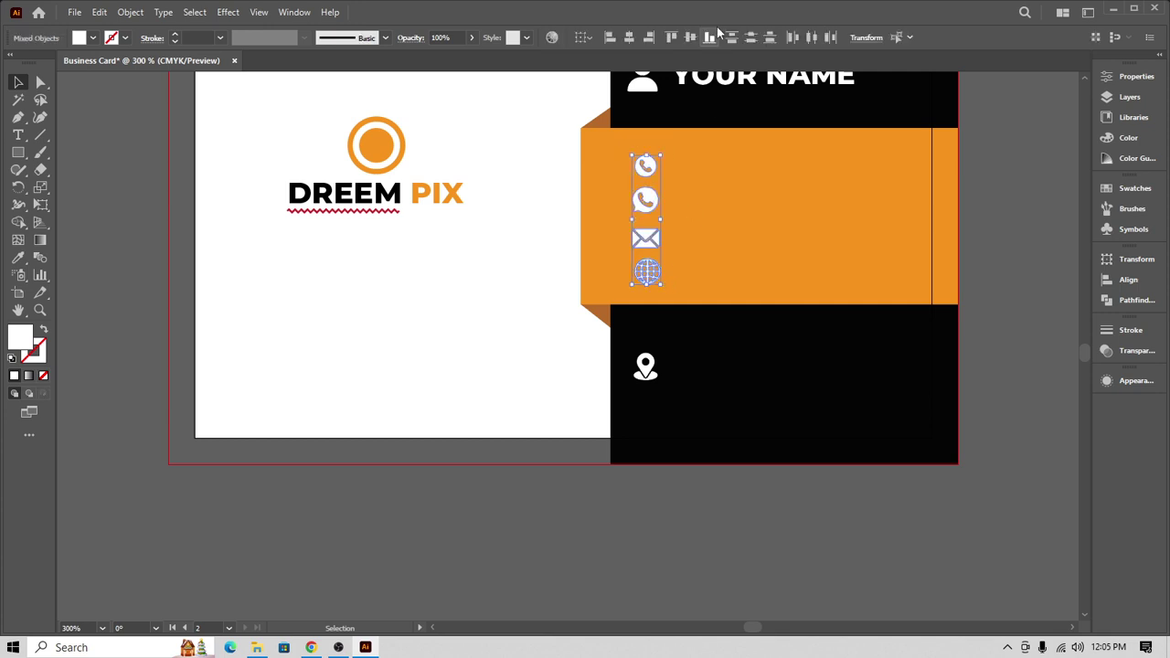
click(629, 40)
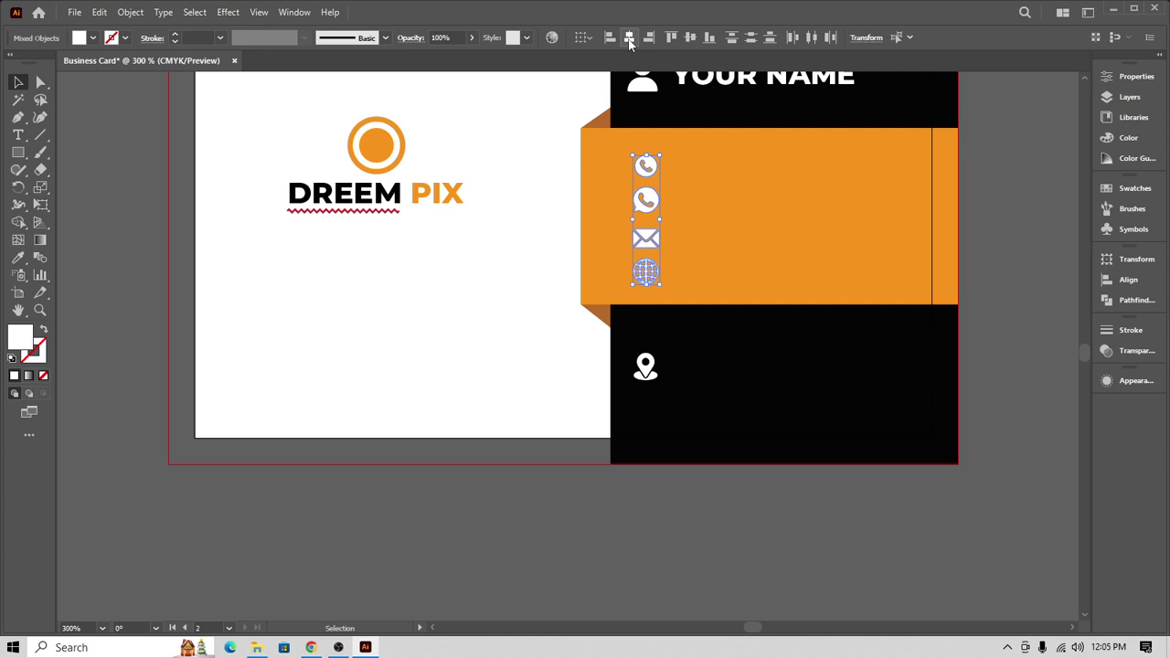
- Enlarge the phone icon to the width of the icons below it and nudge the location pin slightly
click(645, 166)
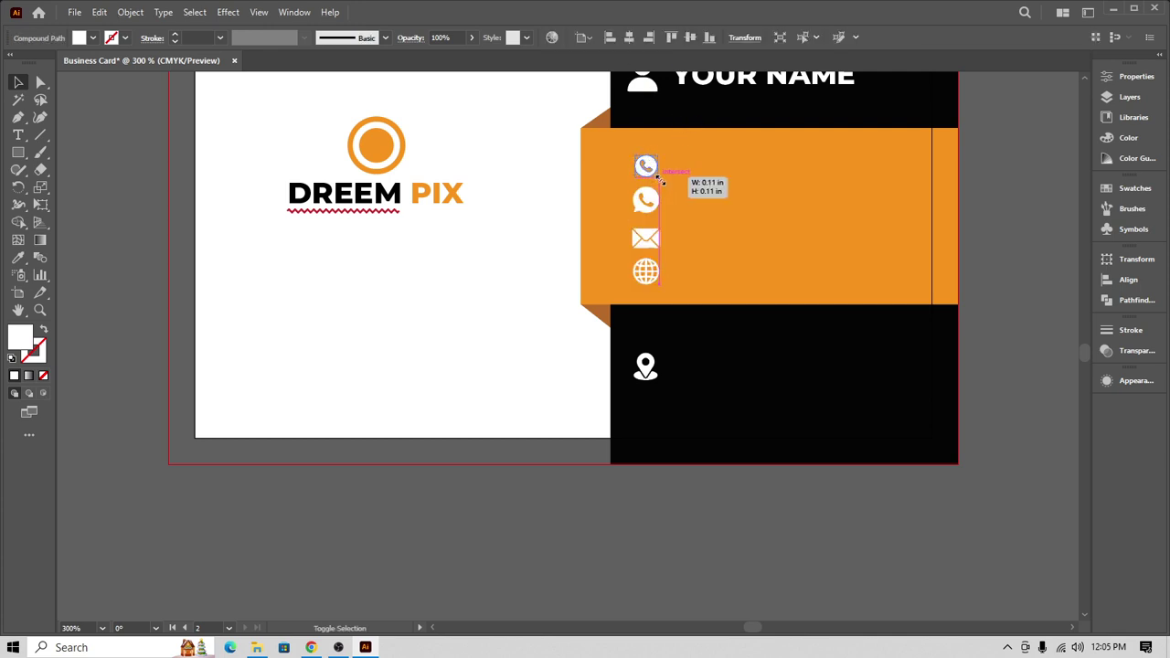
click(668, 189)
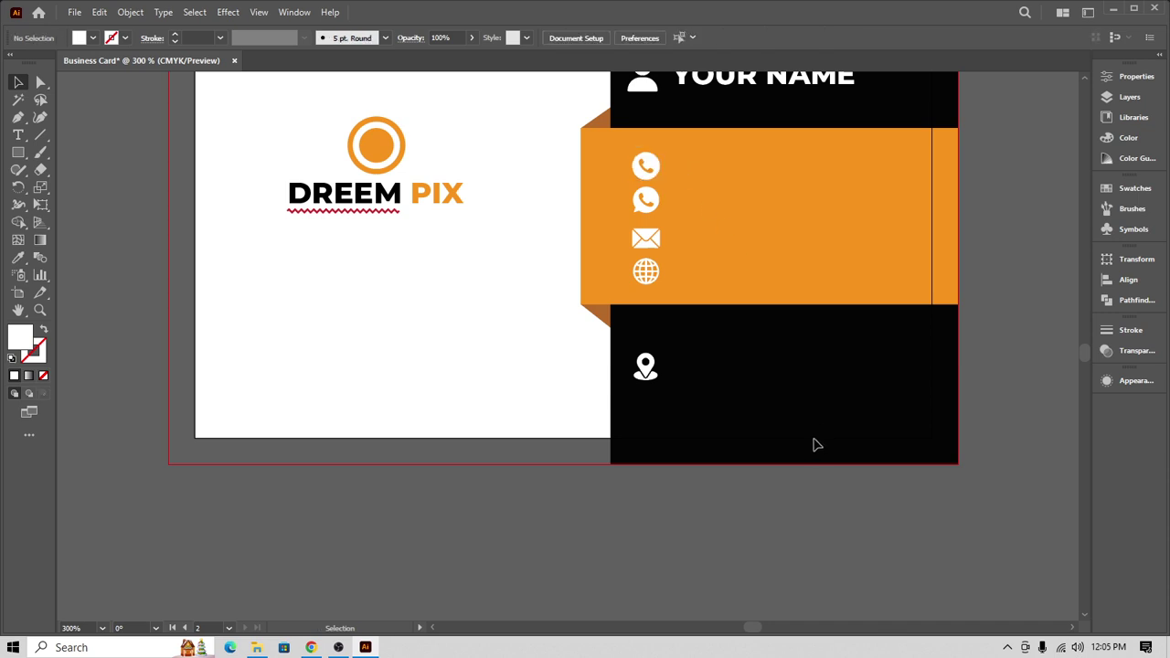
click(640, 370)
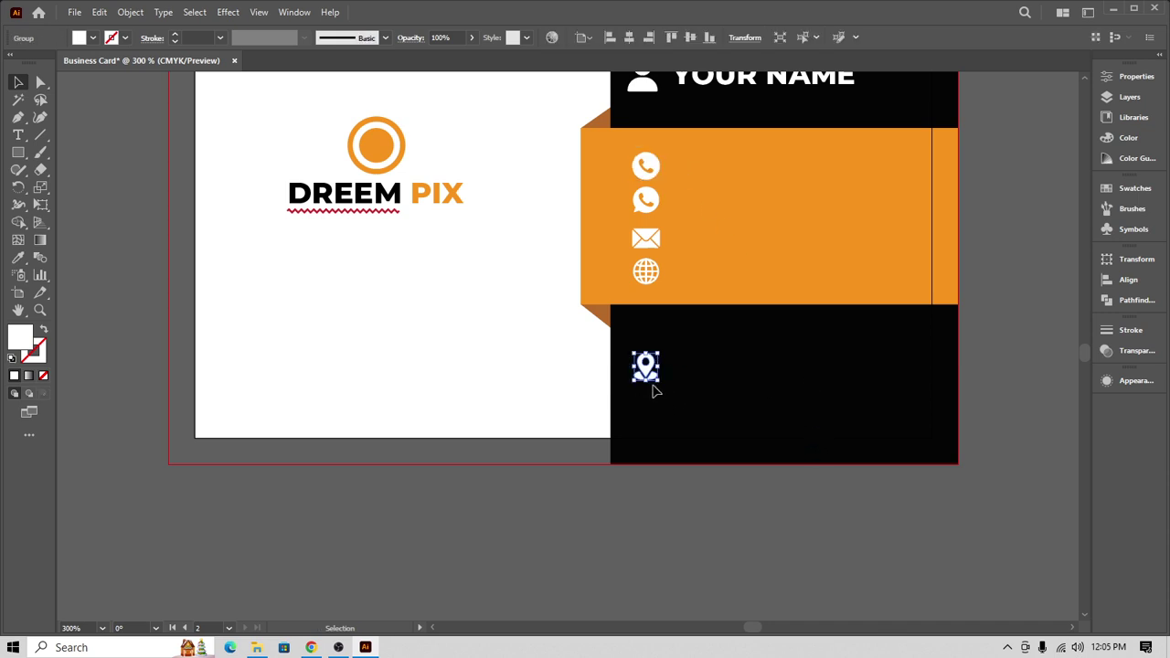
drag(649, 378, 650, 375)
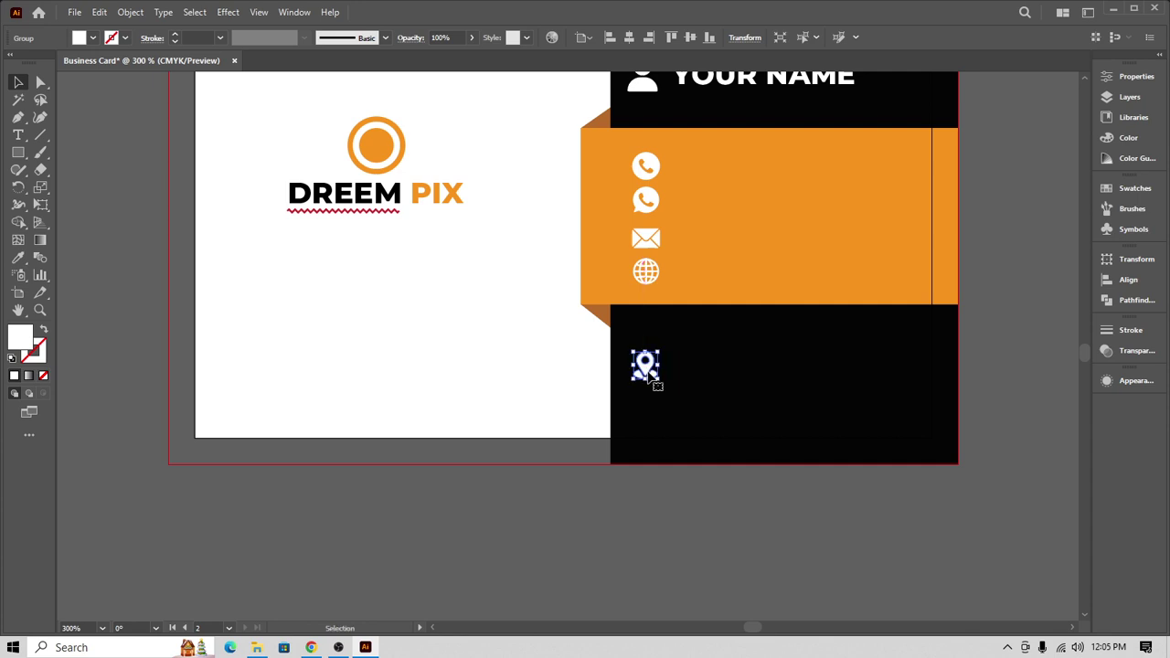
click(679, 383)
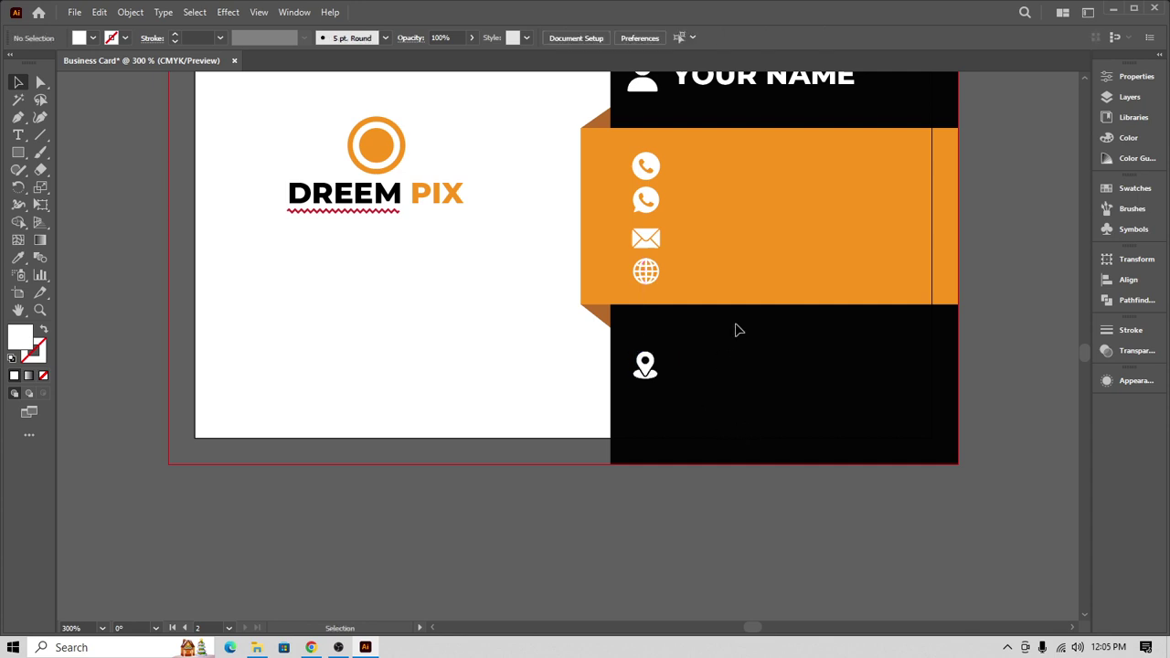
- Switch to Chrome, search for "qr code generator" in a new tab and open the qr-code-generator.com result
scroll(742, 407, up, 1)
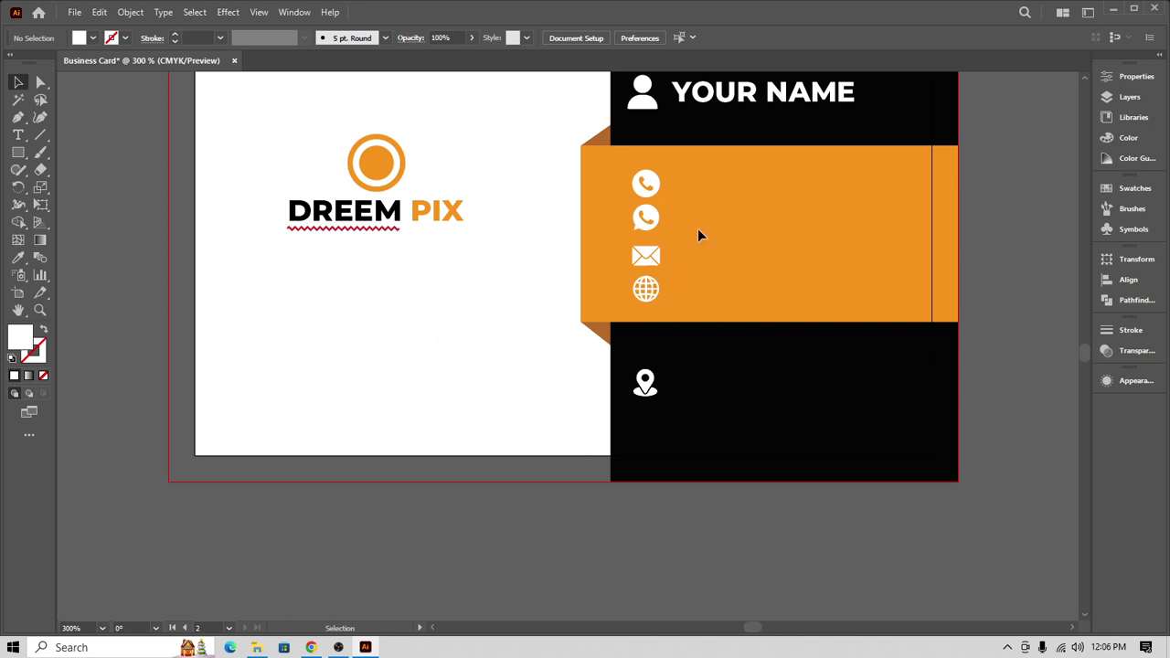
scroll(463, 499, up, 2)
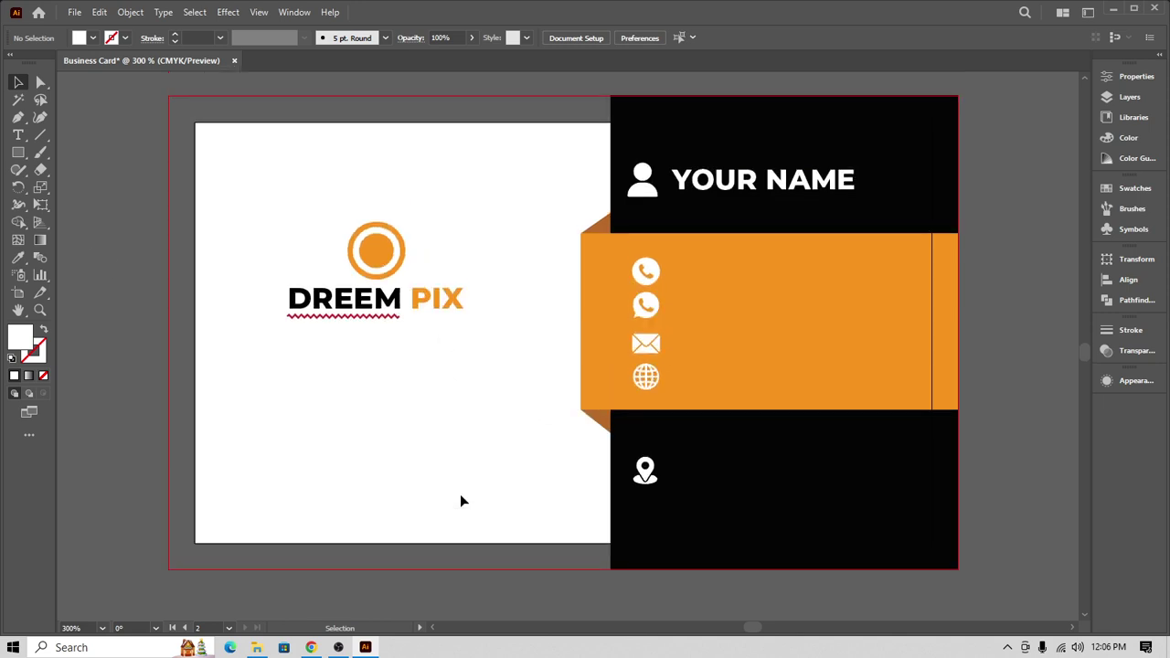
scroll(379, 449, down, 2)
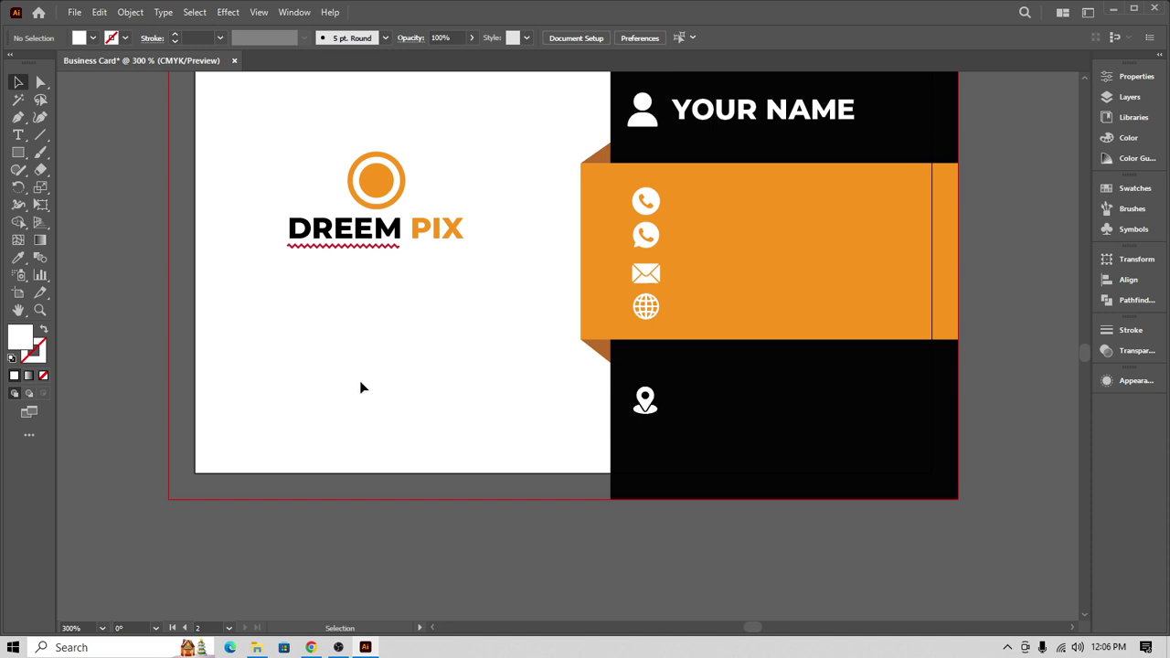
click(316, 650)
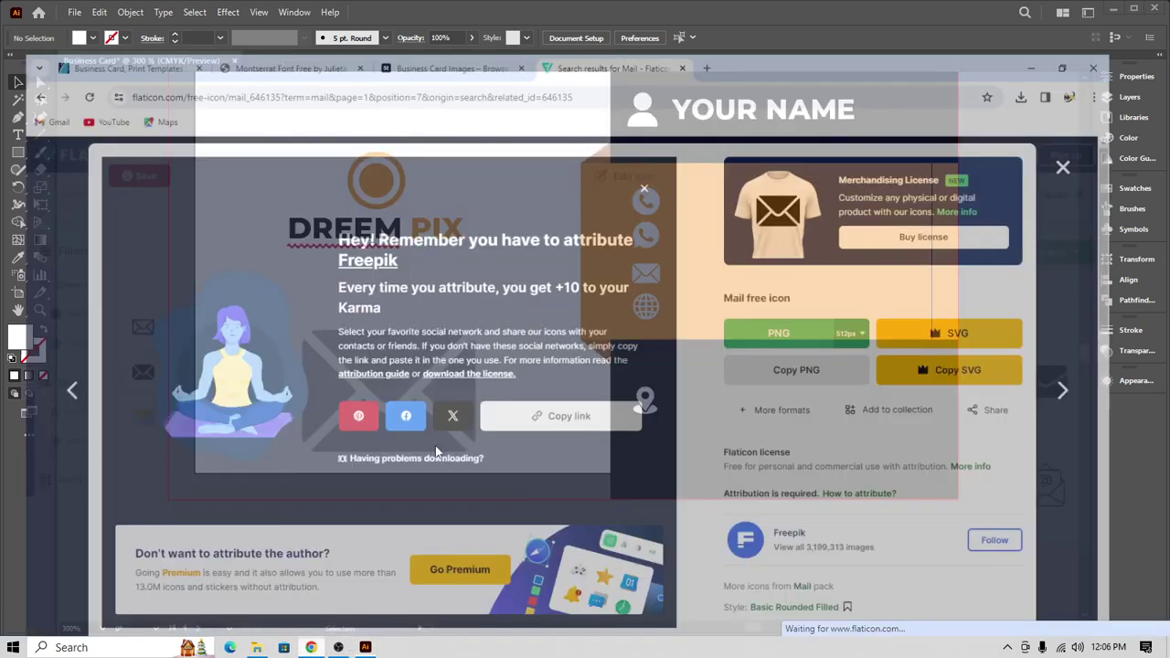
click(736, 18)
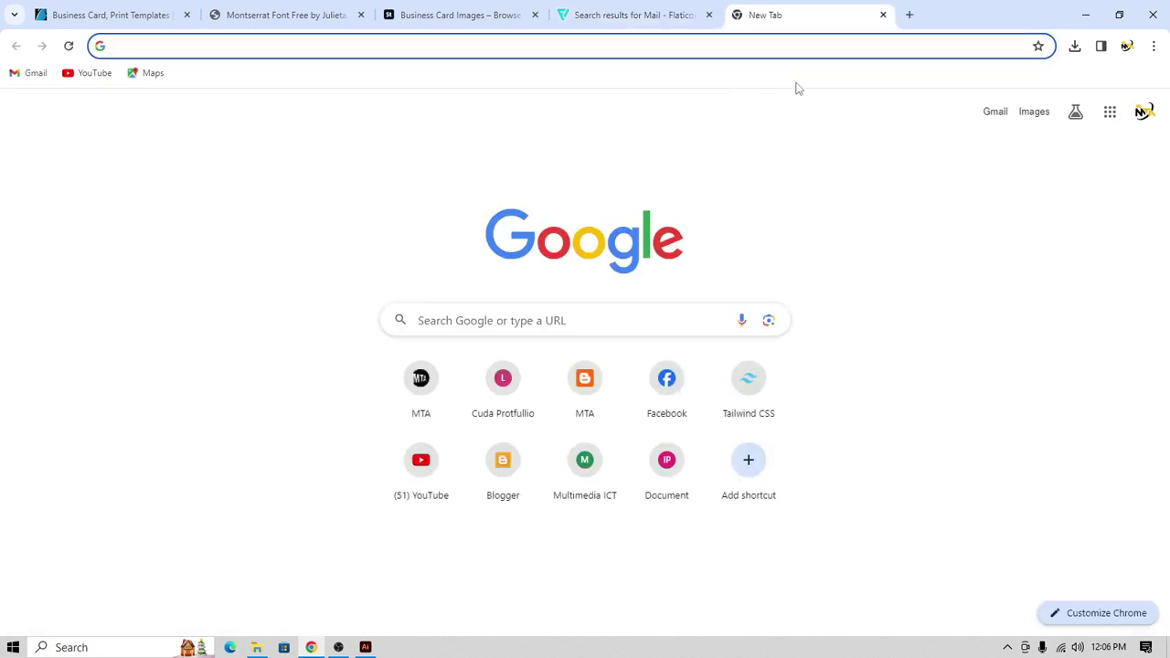
click(779, 53)
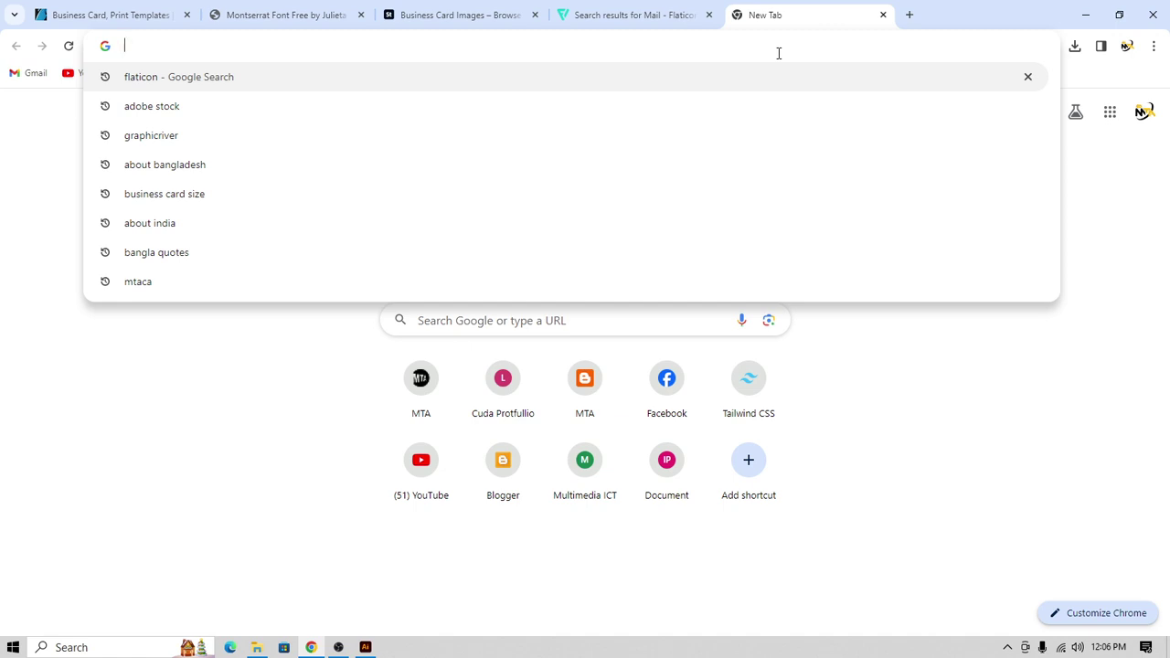
text(QR)
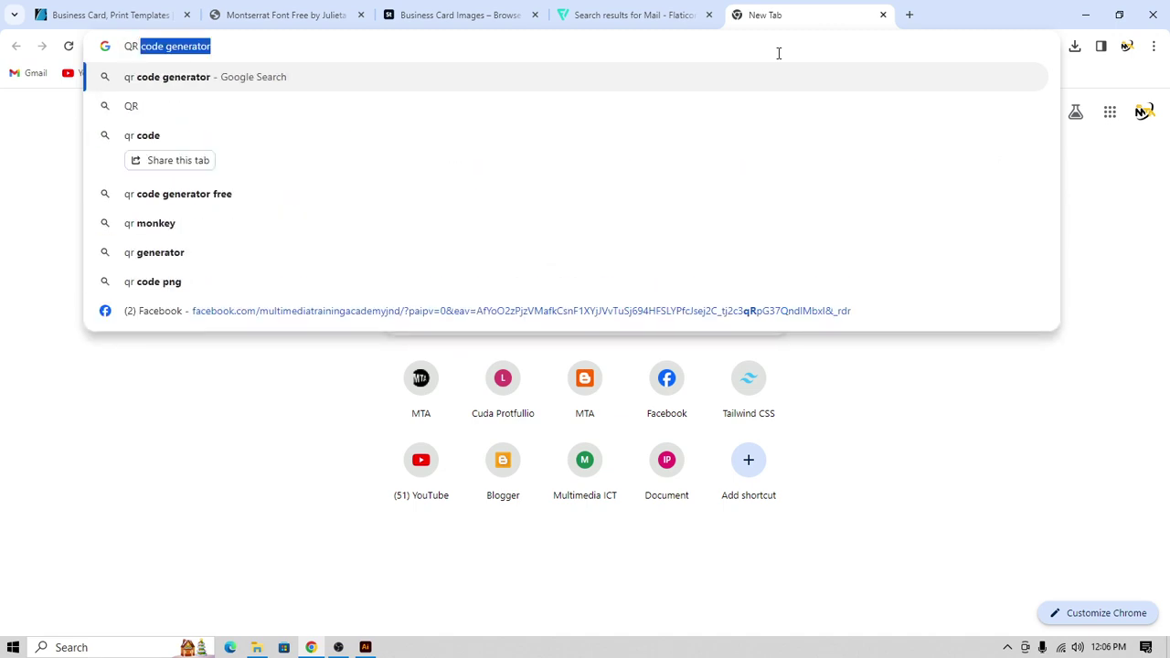
key(Return)
click(259, 305)
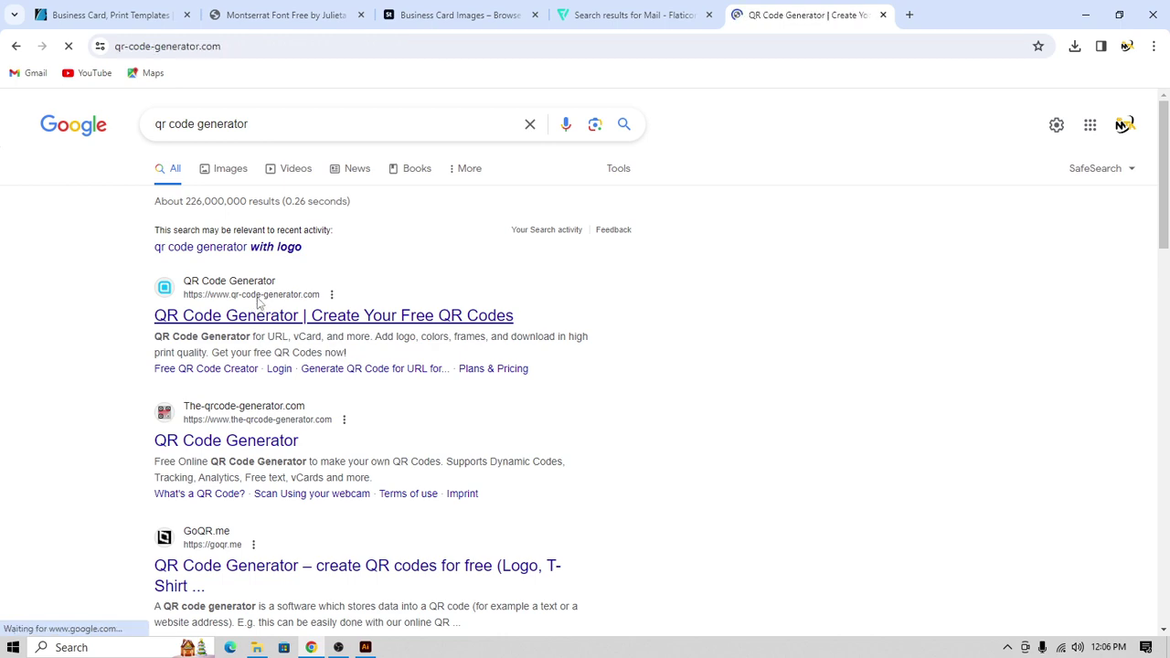
scroll(519, 366, down, 3)
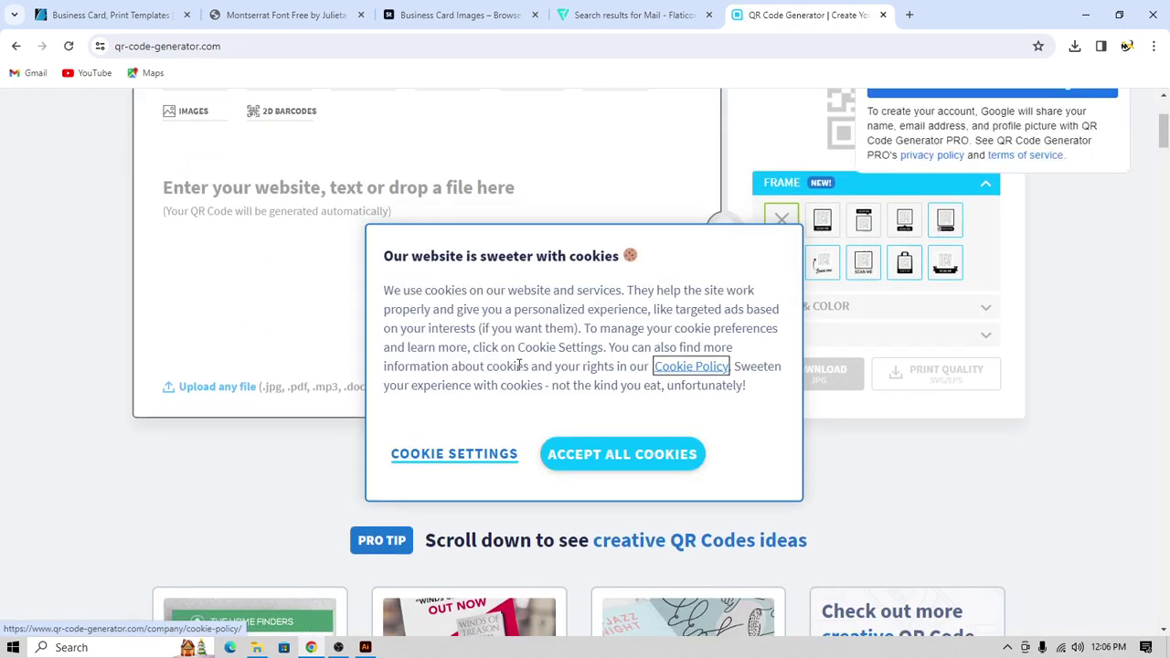
scroll(519, 366, up, 3)
click(884, 14)
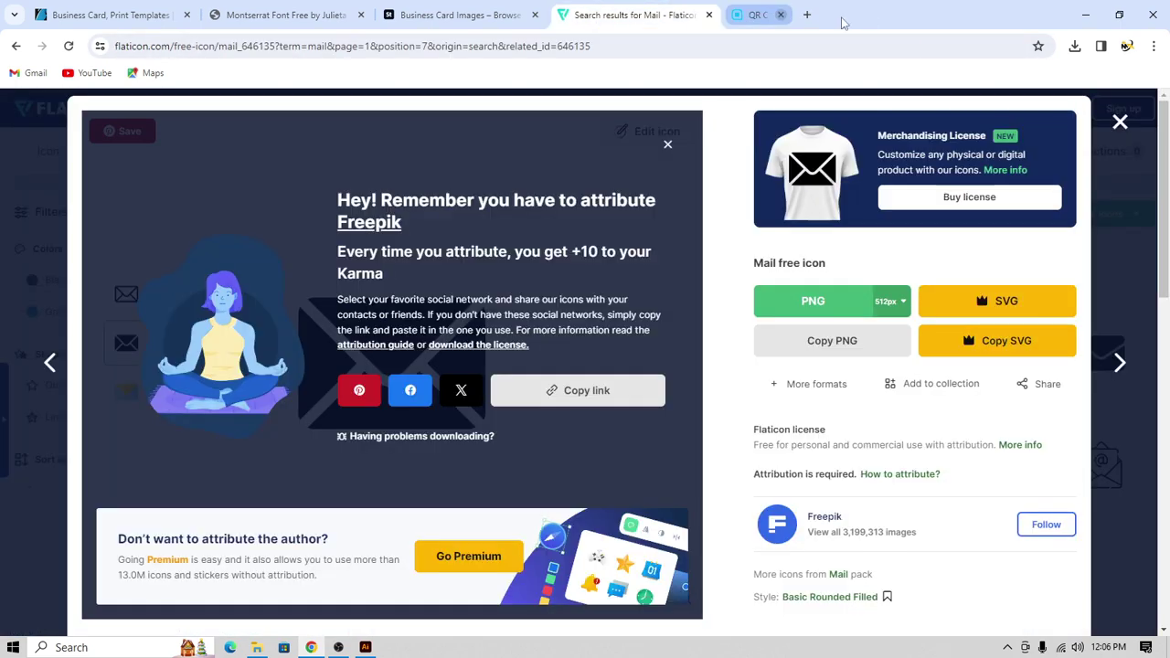
- Run a Google search for "QR code" in a new browser tab
click(728, 14)
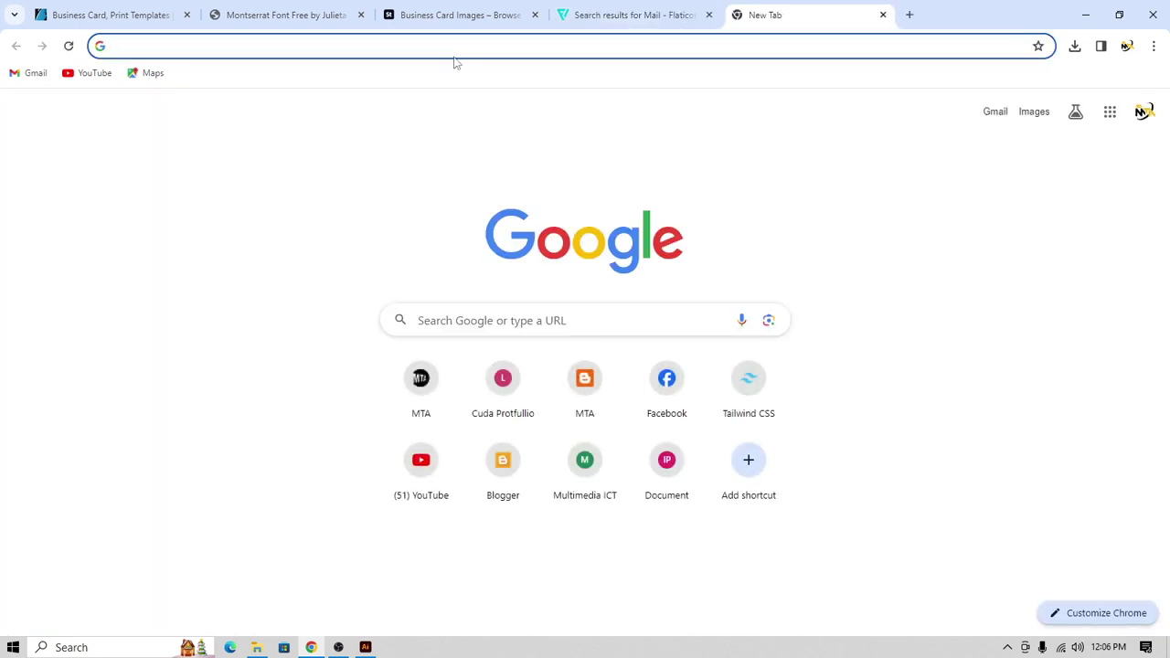
text(QE)
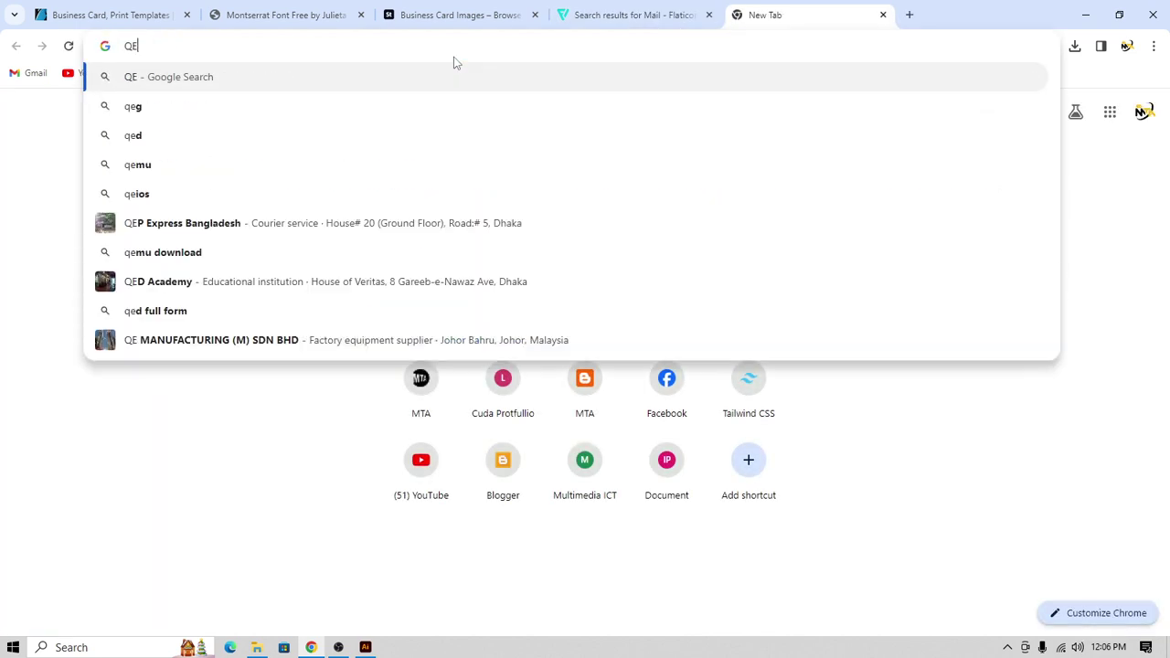
key(BackSpace)
text(R)
key(Right)
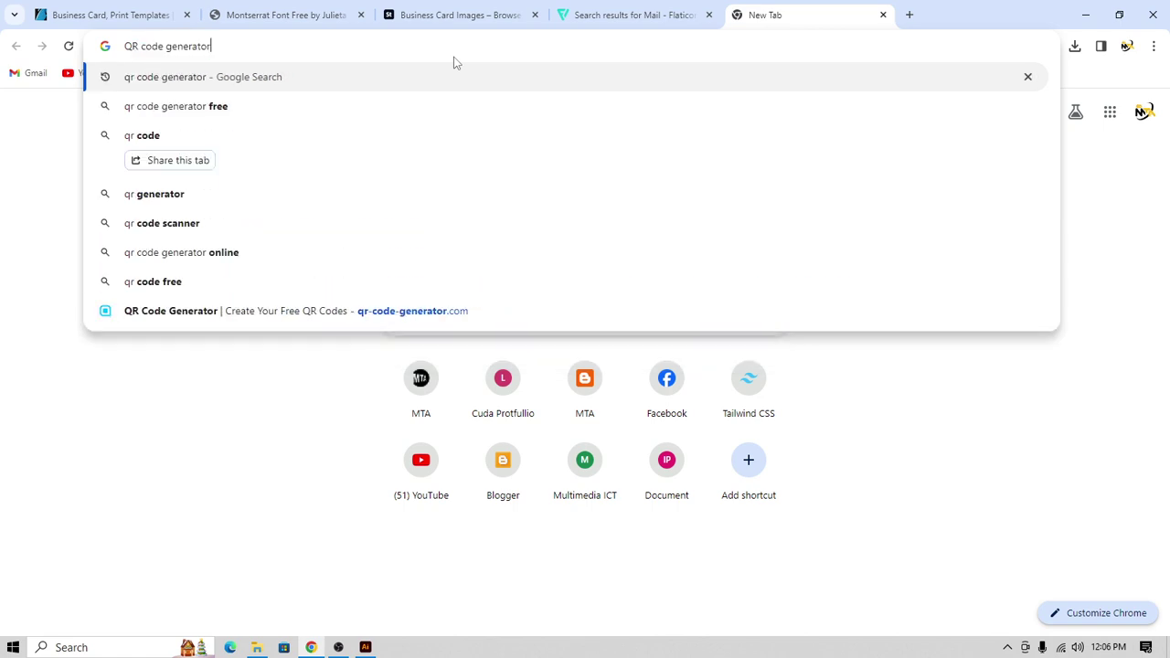
key(BackSpace)
key(BackSpace)
key(BackSpace)
key(BackSpace)
key(BackSpace)
key(BackSpace)
key(BackSpace)
key(BackSpace)
key(BackSpace)
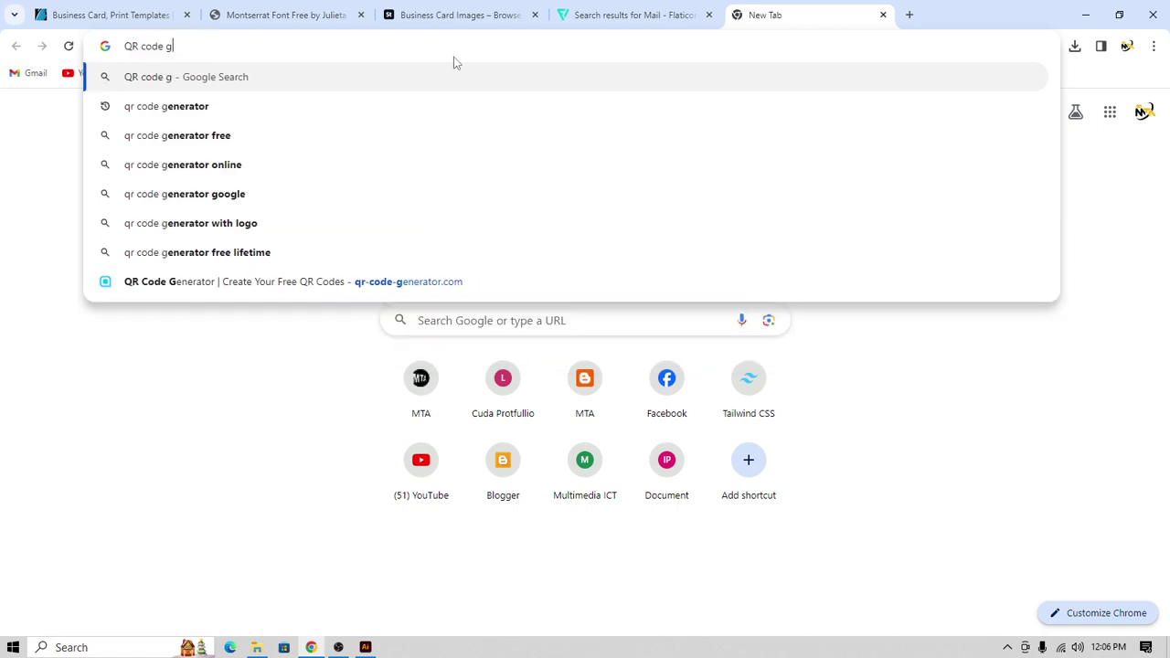
key(Return)
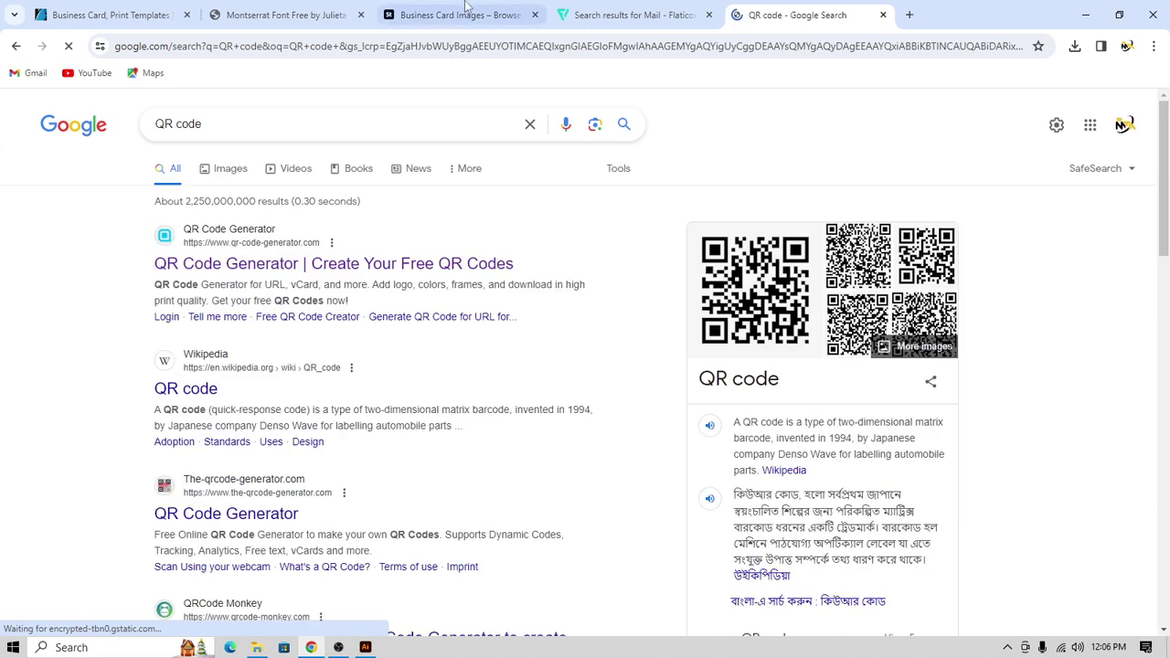
- Show the image results and refine the search to "QR code PNG"
click(224, 180)
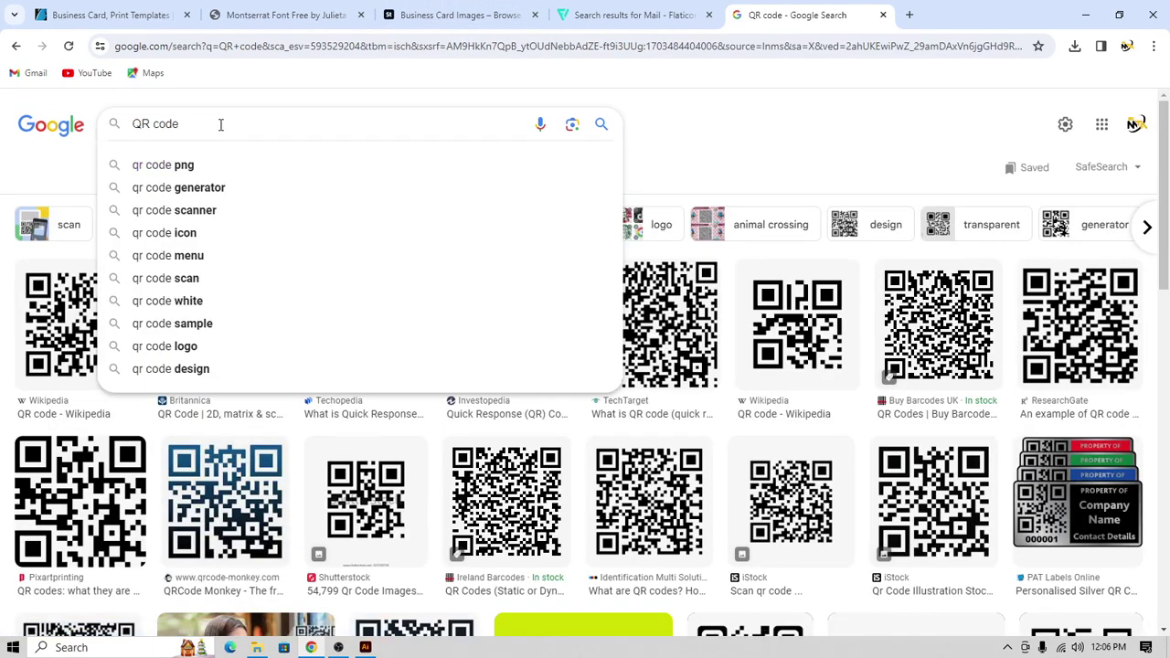
text(PNG)
key(Return)
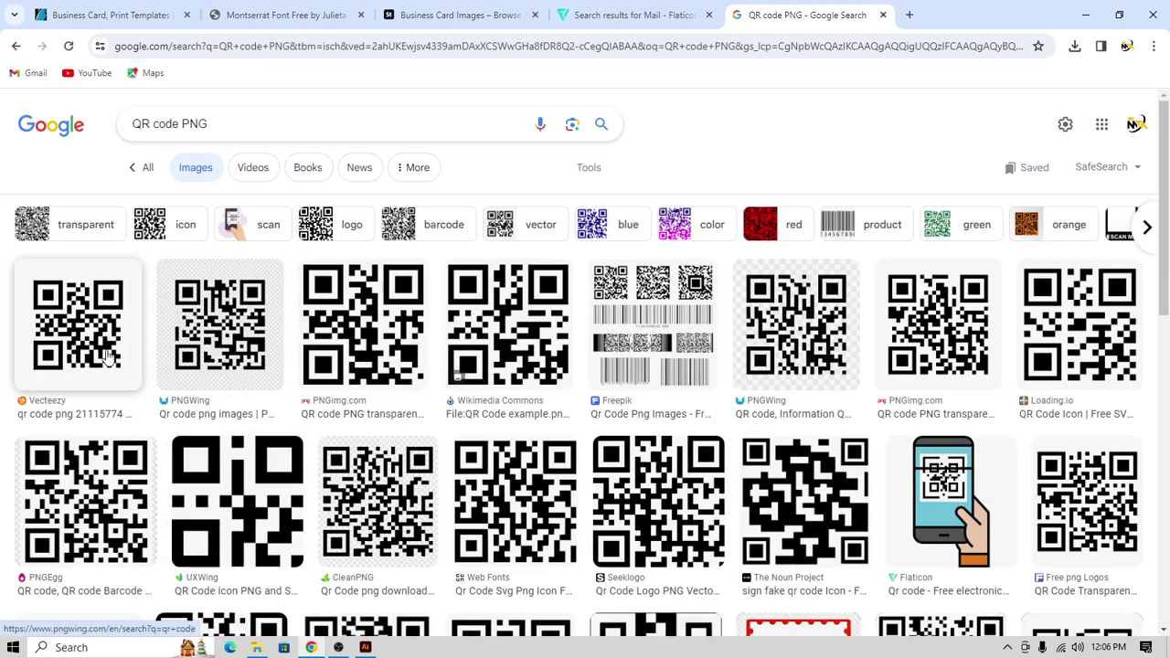
- Open the Vecteezy QR code image from the results and save it to the Desktop as qr-code-free-png.webp
click(106, 354)
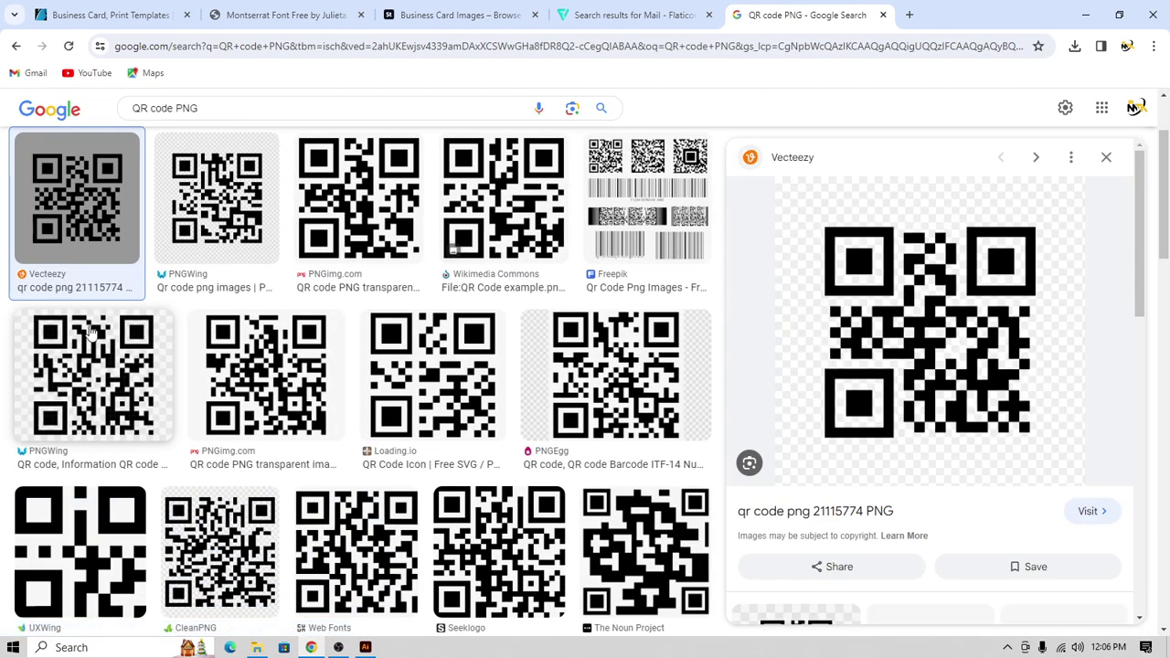
right_click(919, 330)
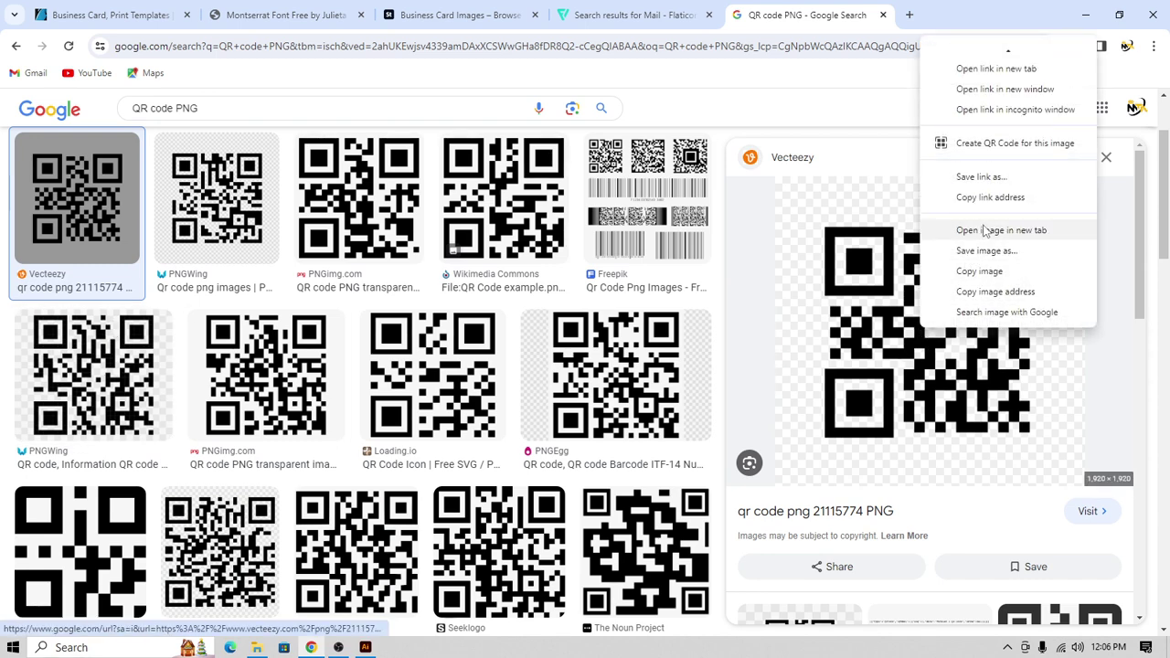
click(984, 250)
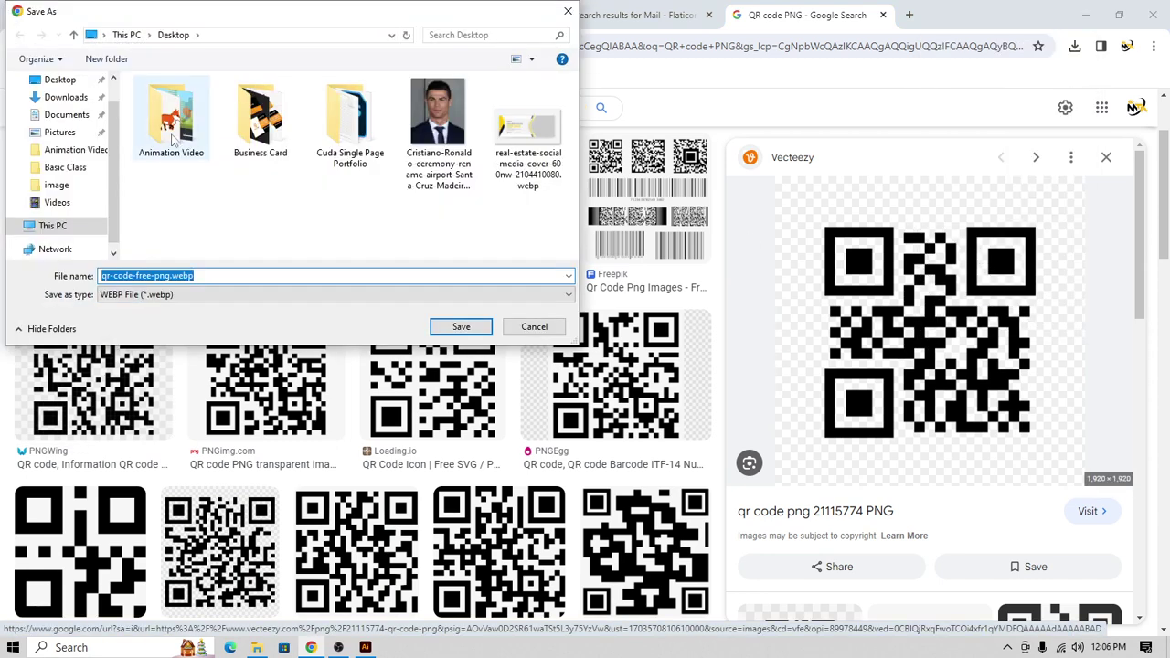
scroll(92, 174, up, 1)
click(73, 108)
click(460, 326)
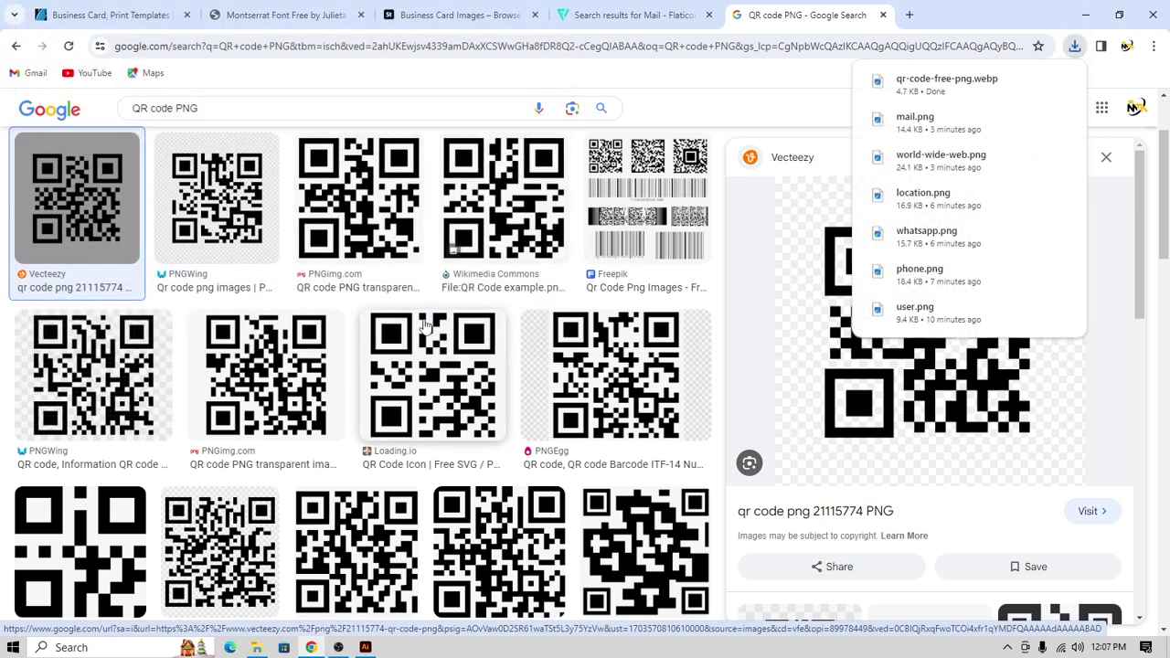
click(280, 363)
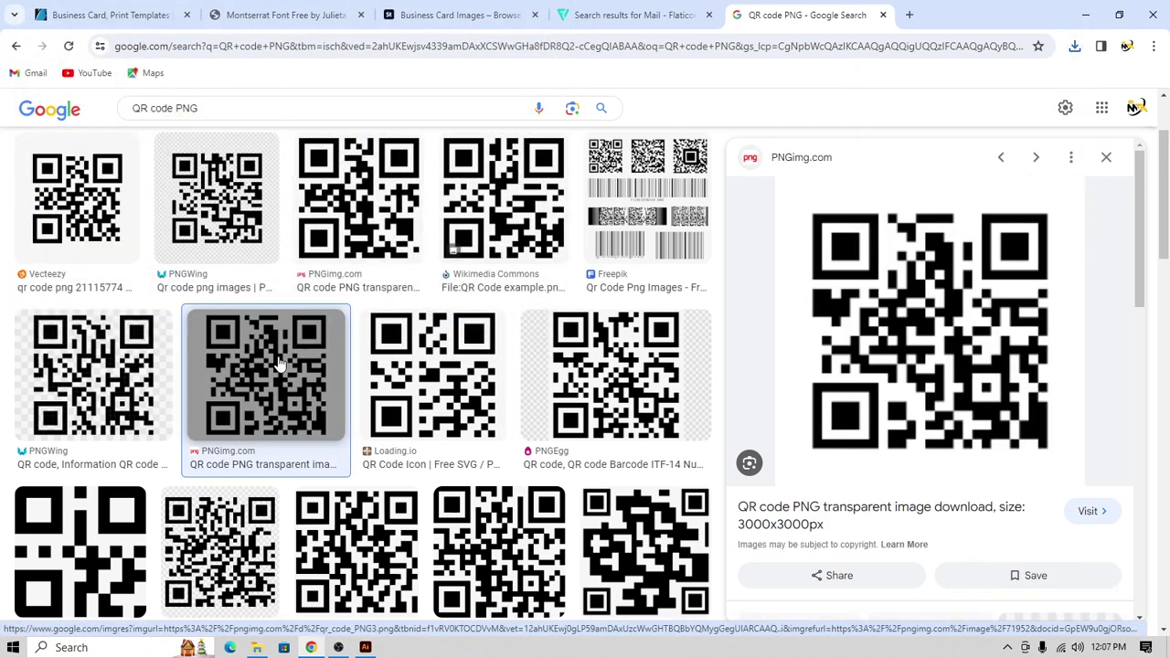
- Switch to Illustrator, draw a square about 0.54 in wide below the DREEM PIX logo and fill it with the band's orange
key(alt+Tab)
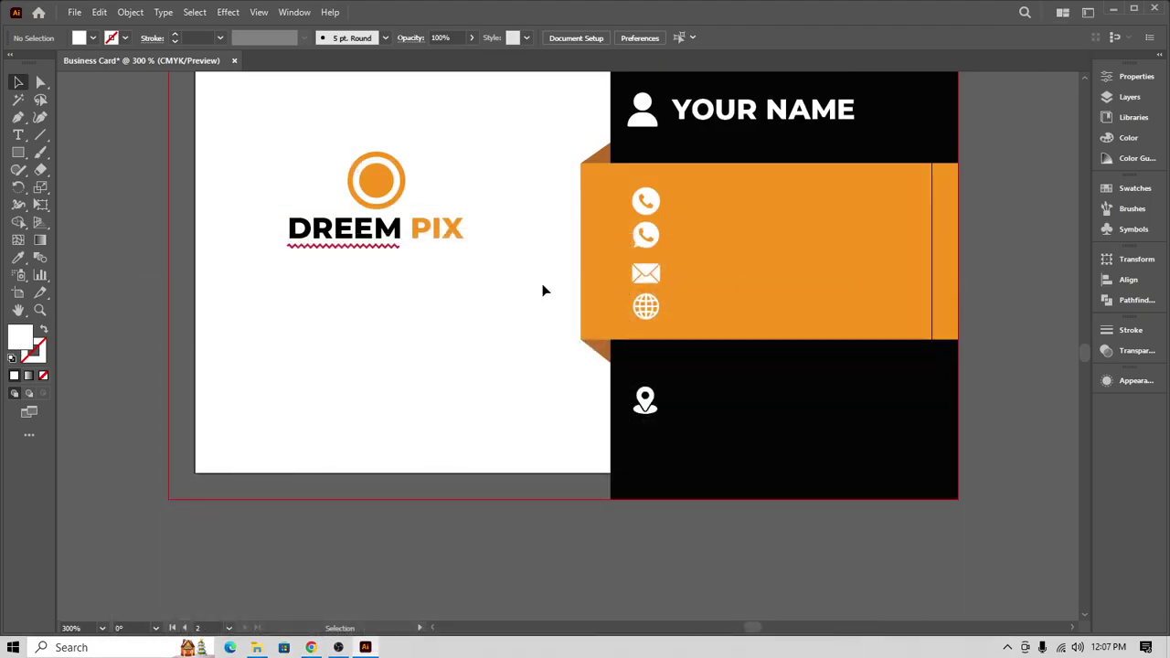
key(m)
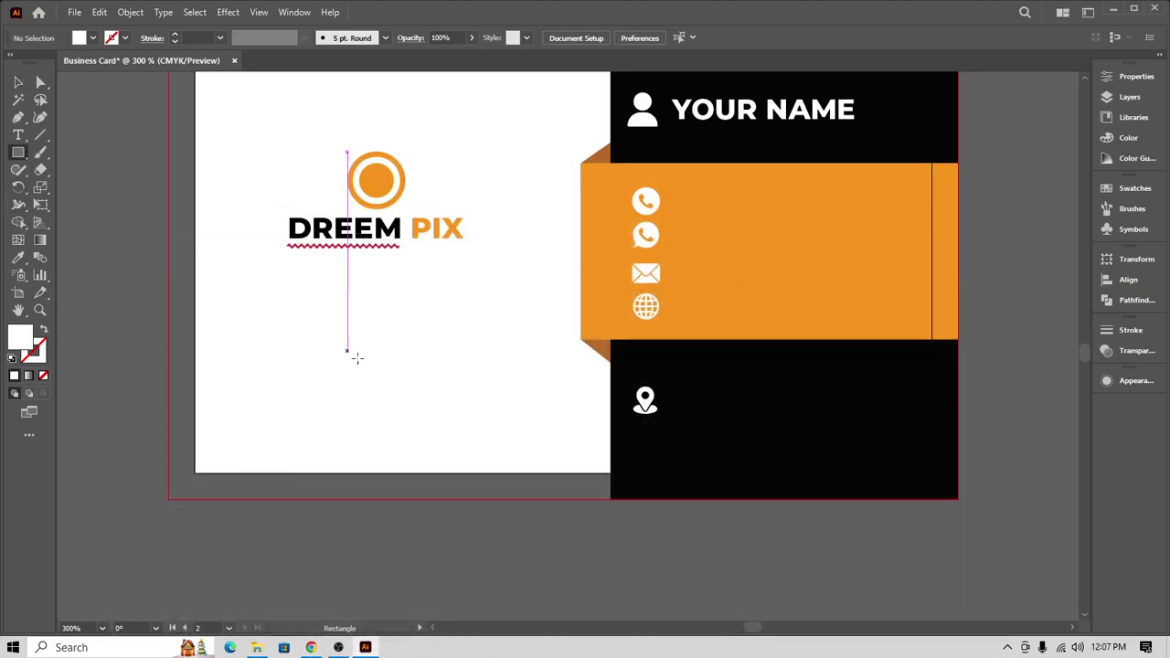
drag(376, 362, 434, 420)
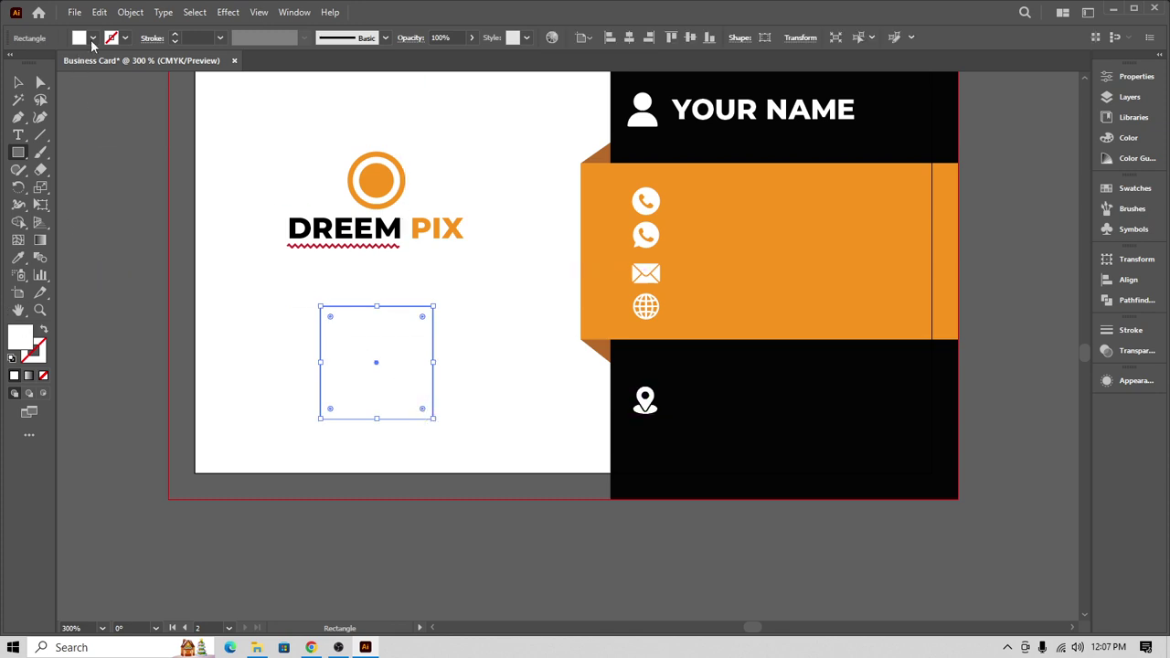
click(18, 257)
click(701, 217)
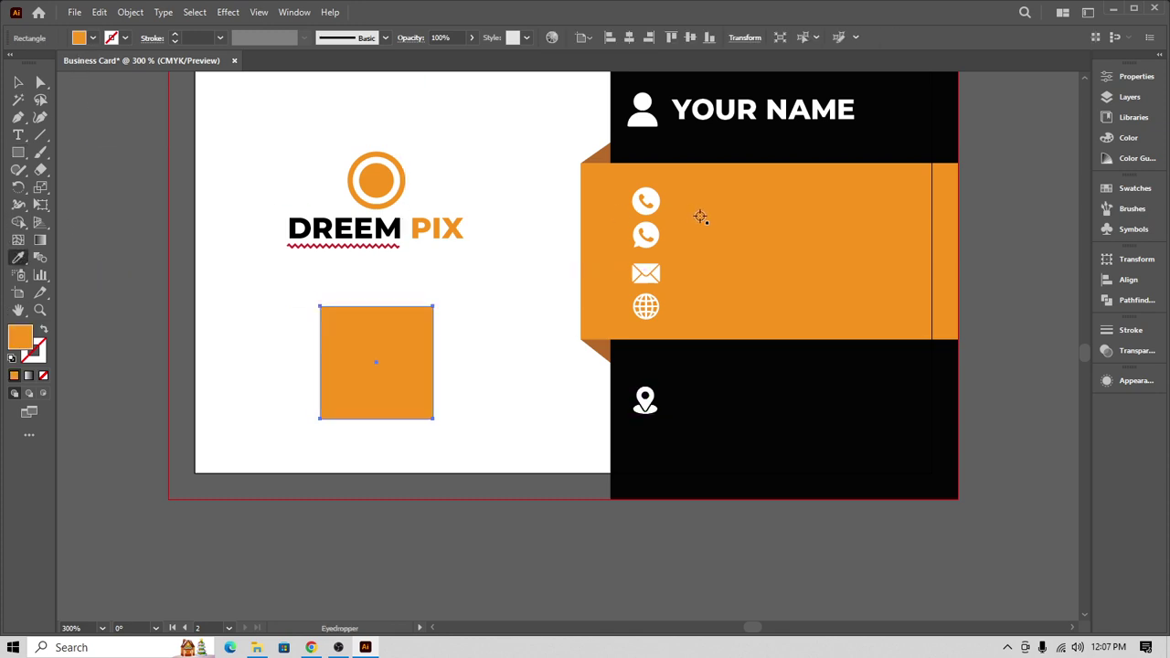
click(18, 82)
click(159, 167)
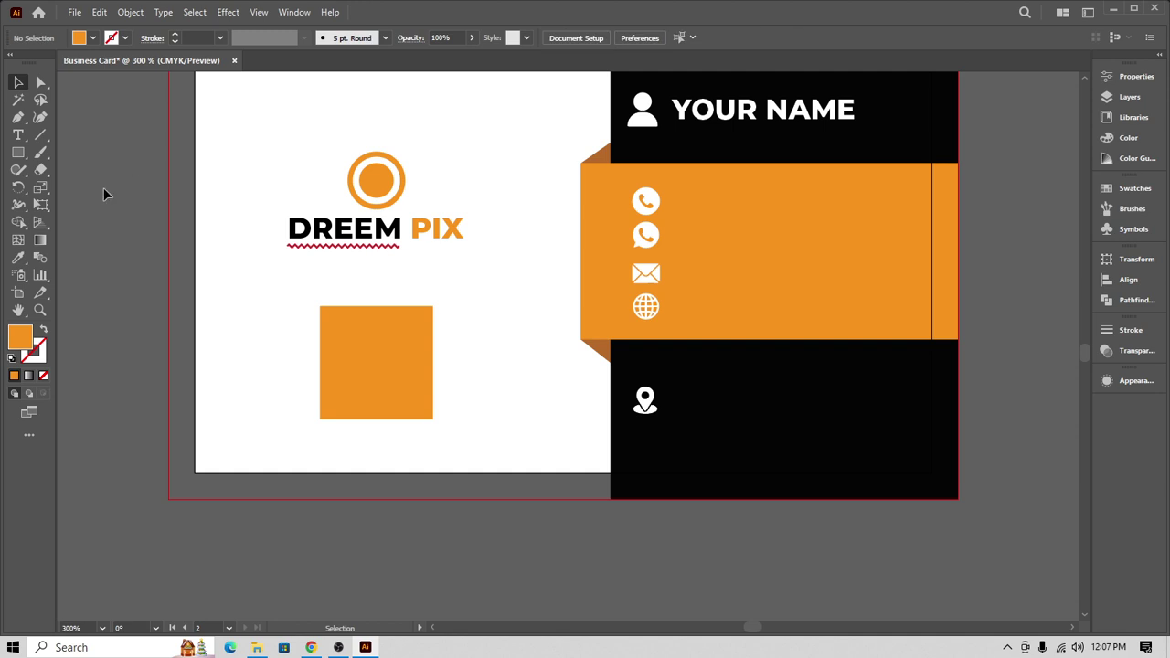
click(414, 369)
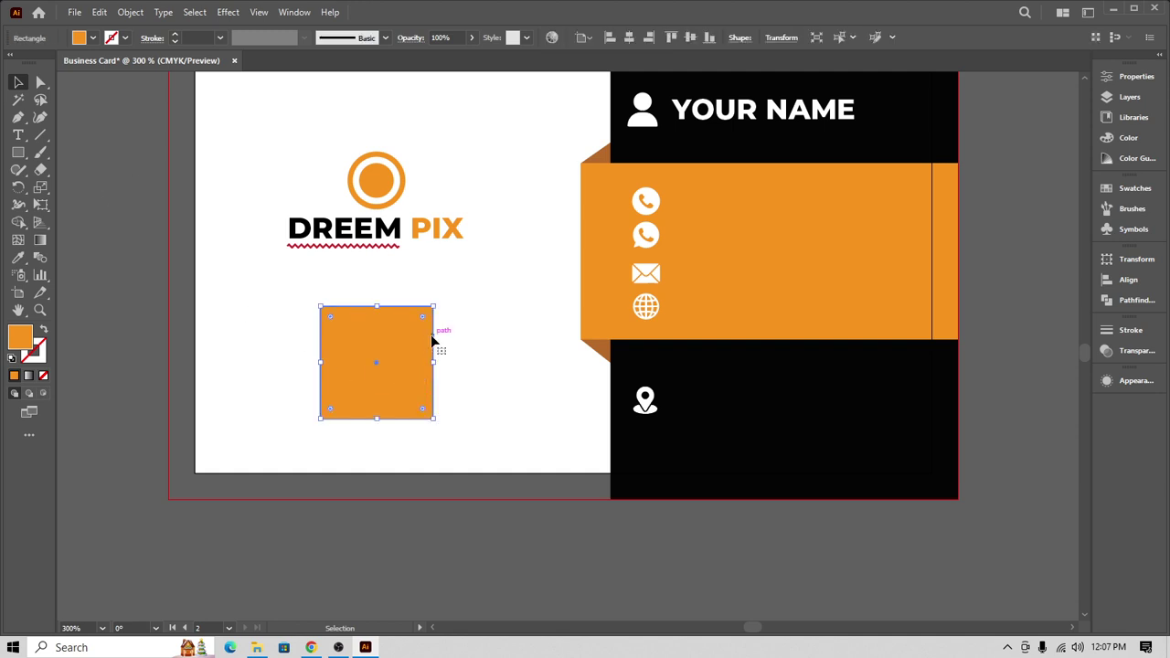
click(459, 578)
- Place qr-code-free-png.webp from the Desktop inside the orange square, sized slightly smaller than the square
click(74, 12)
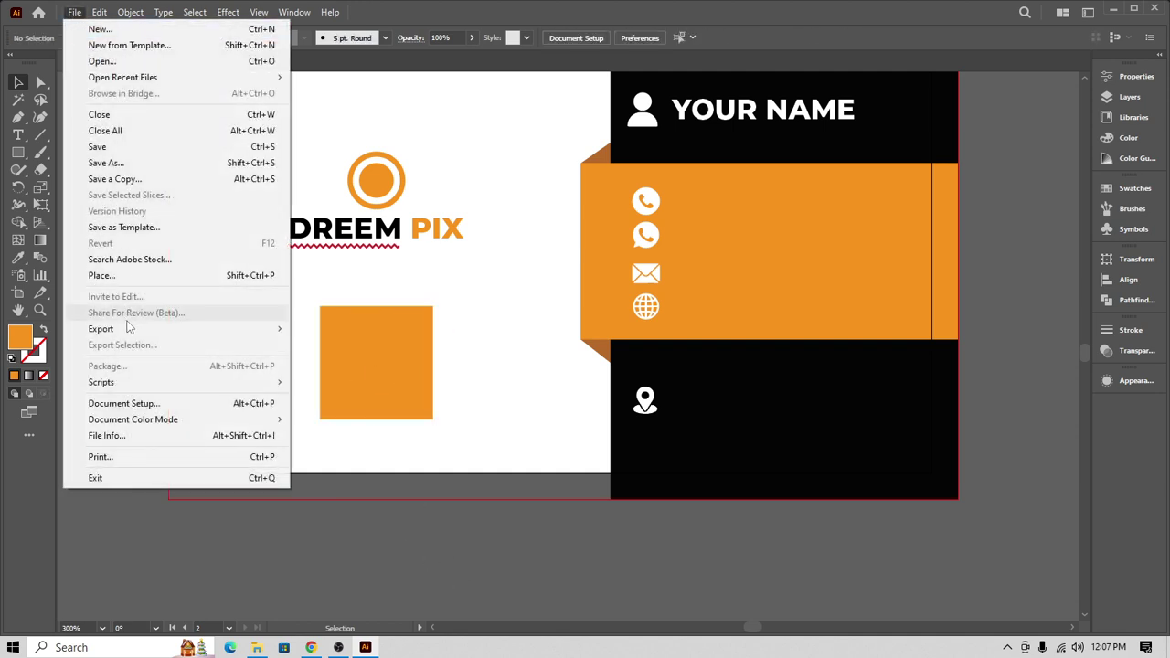
click(136, 276)
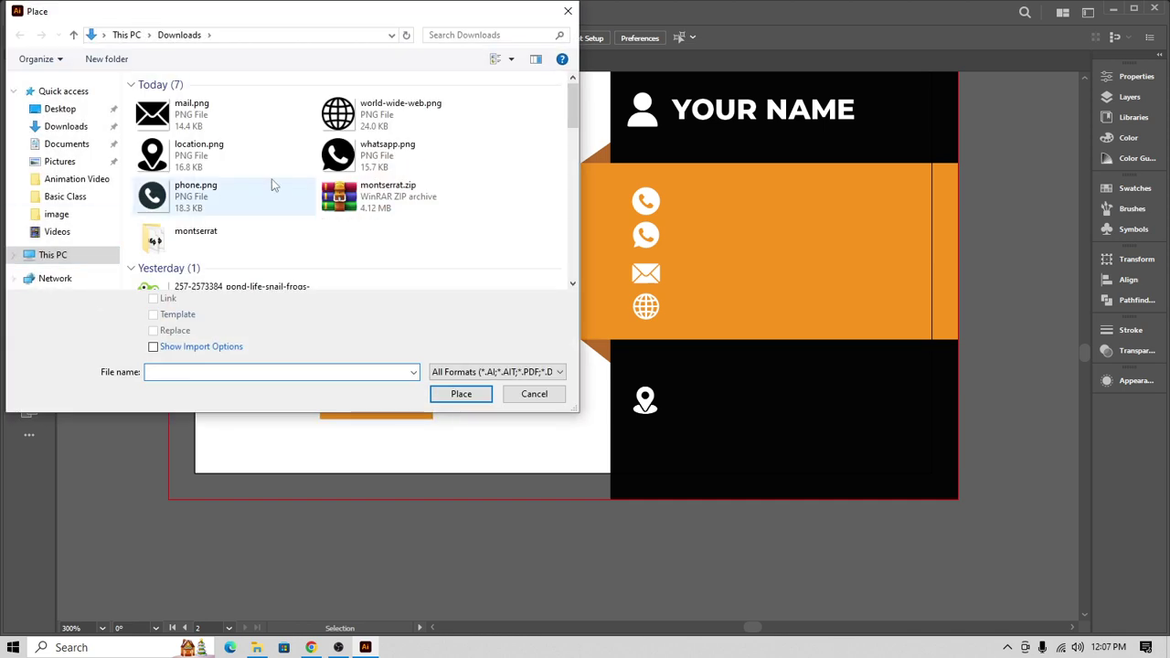
click(58, 111)
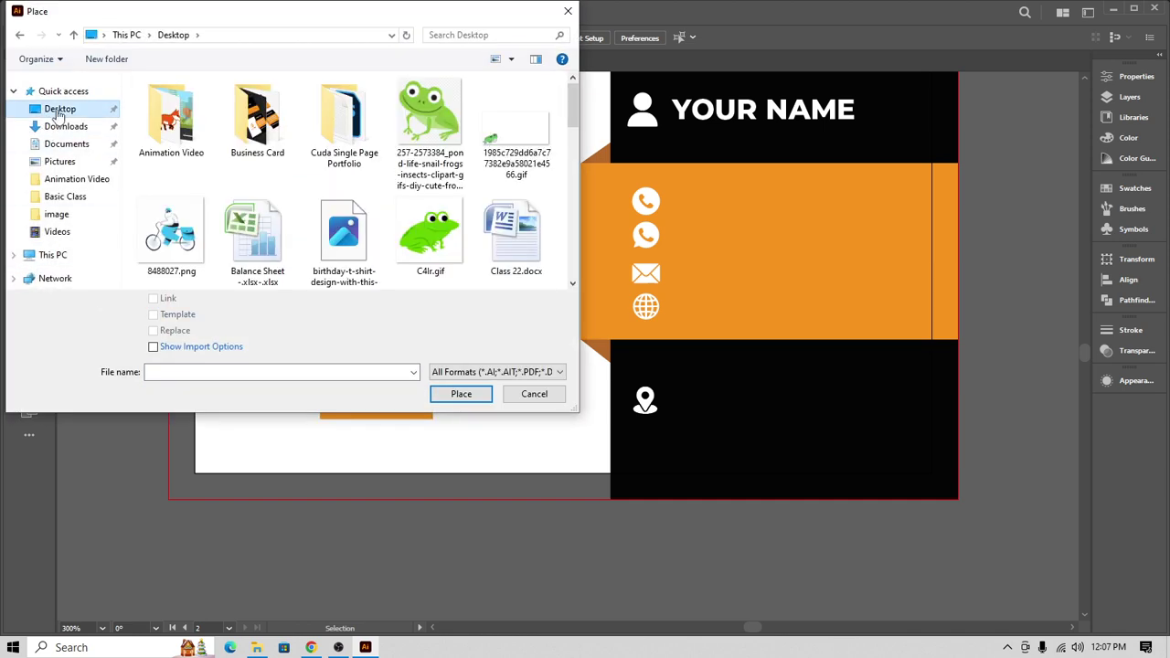
scroll(398, 227, down, 5)
scroll(397, 228, down, 3)
scroll(398, 231, up, 5)
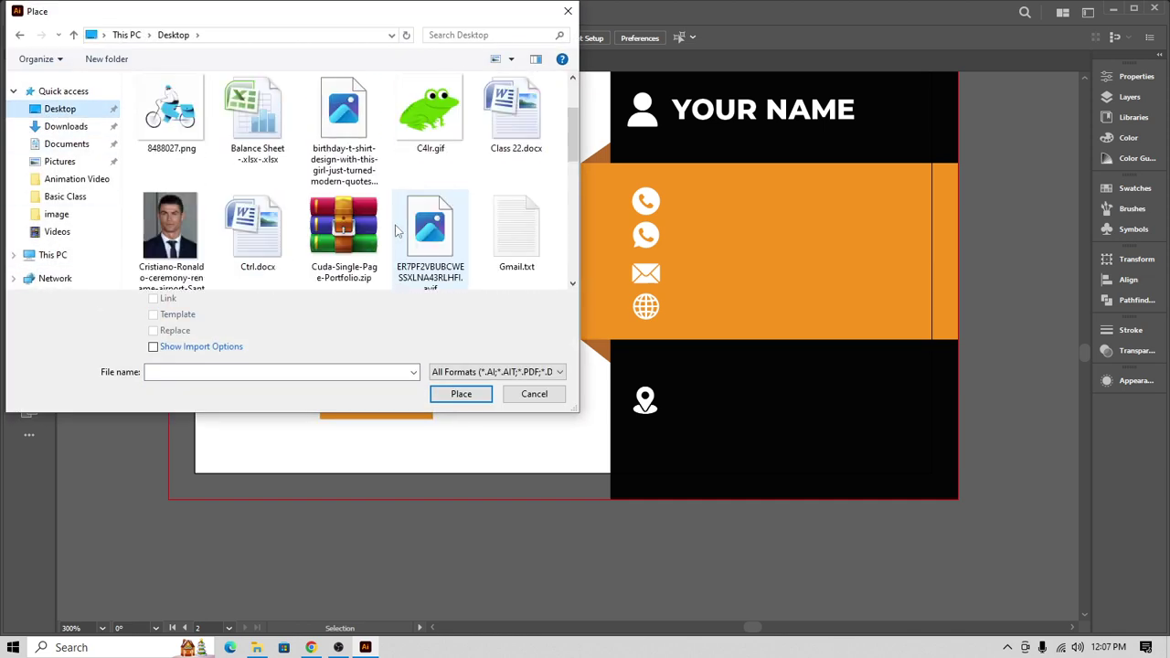
scroll(398, 232, up, 2)
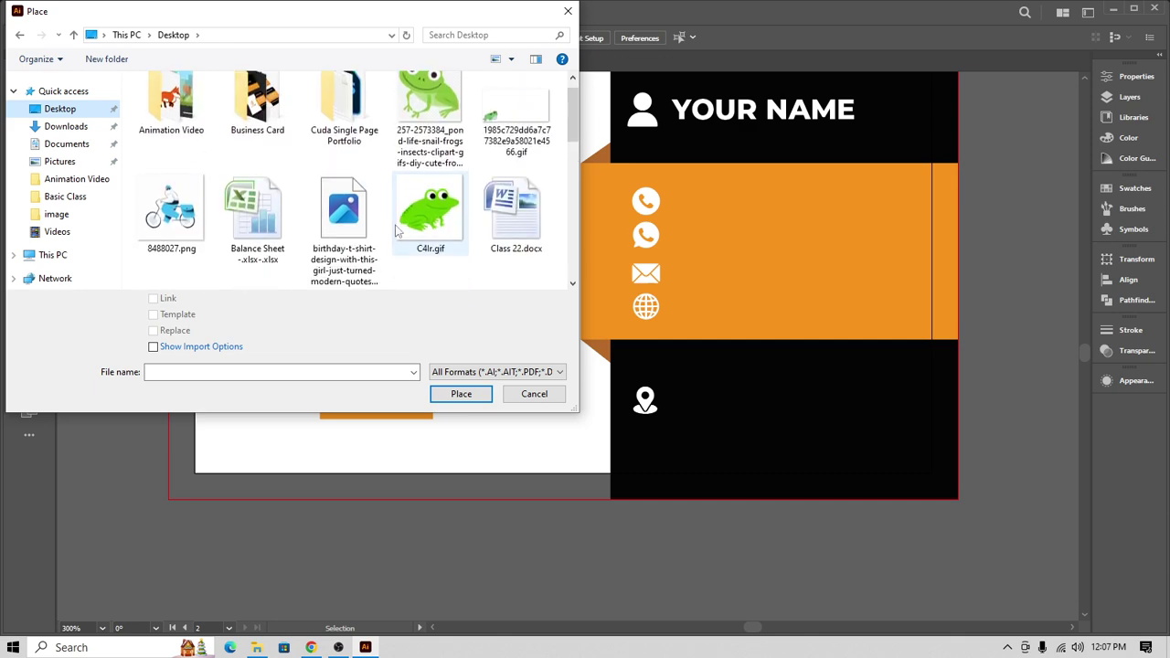
scroll(398, 232, down, 4)
scroll(398, 231, down, 3)
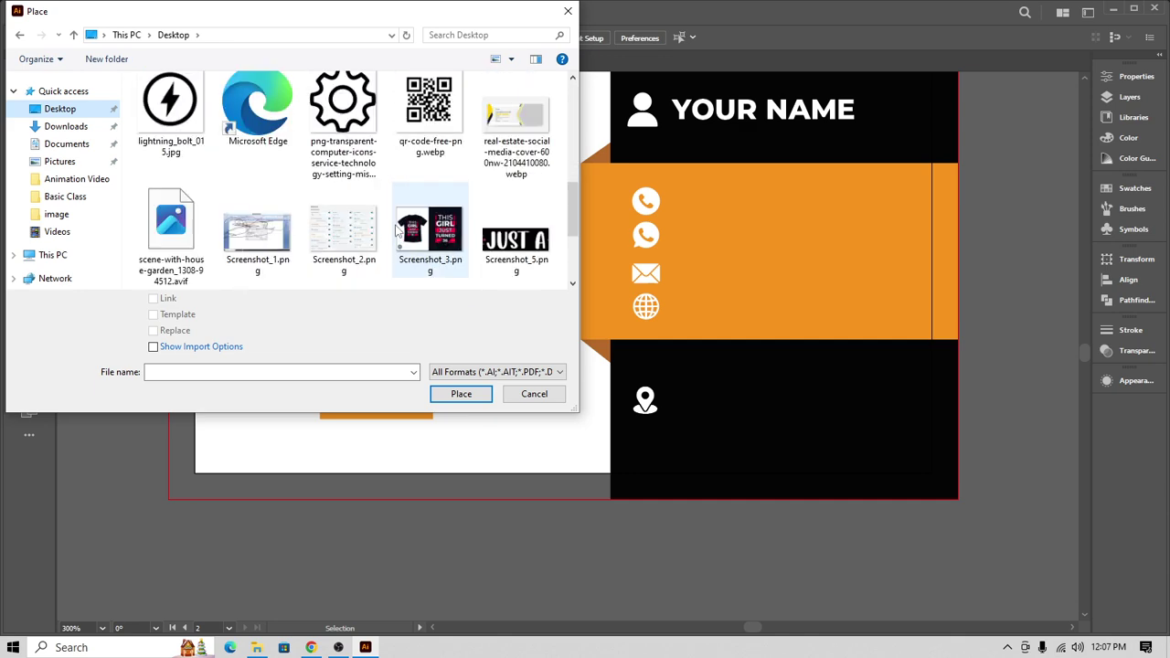
double_click(430, 103)
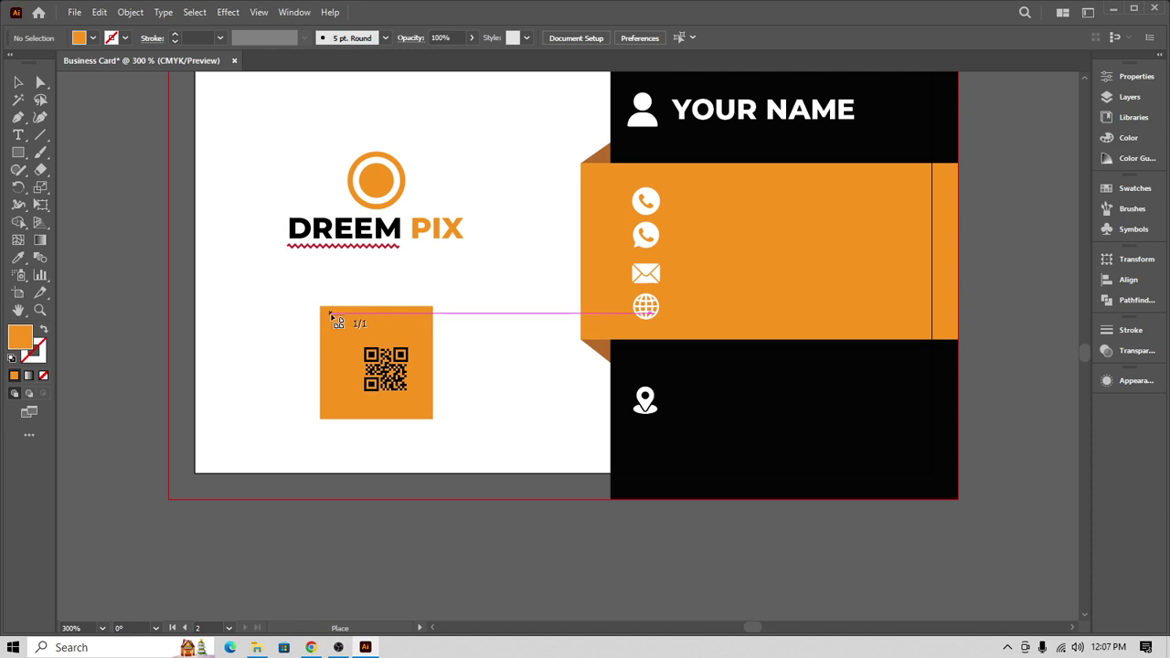
drag(330, 313, 427, 413)
click(82, 268)
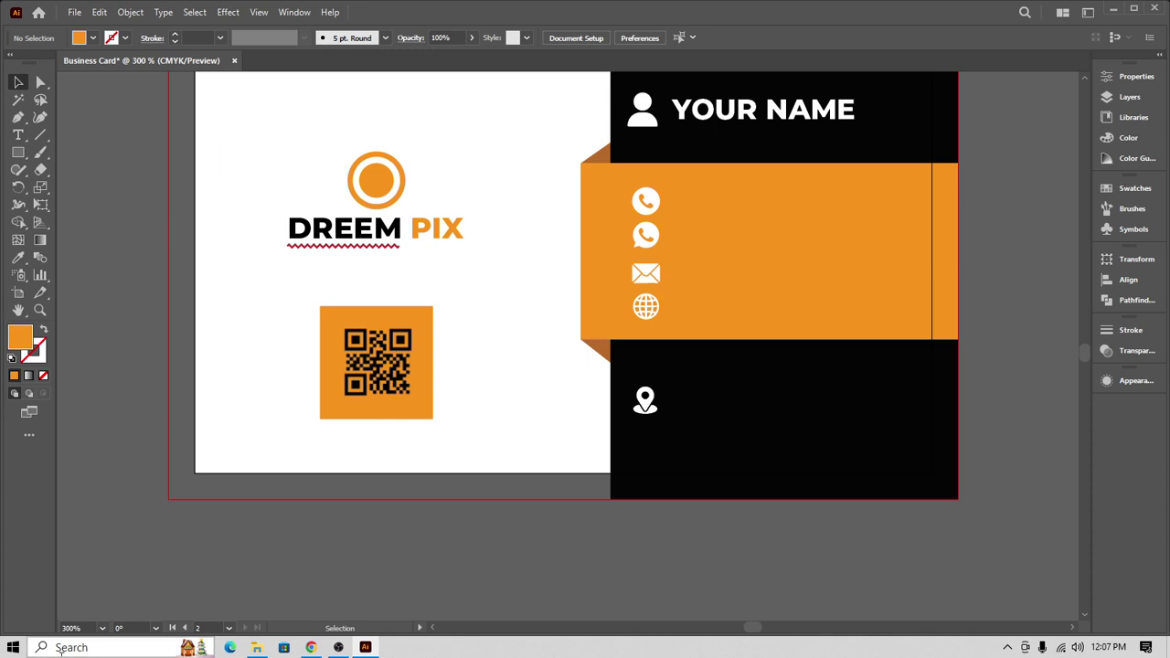
scroll(372, 352, up, 2)
click(371, 425)
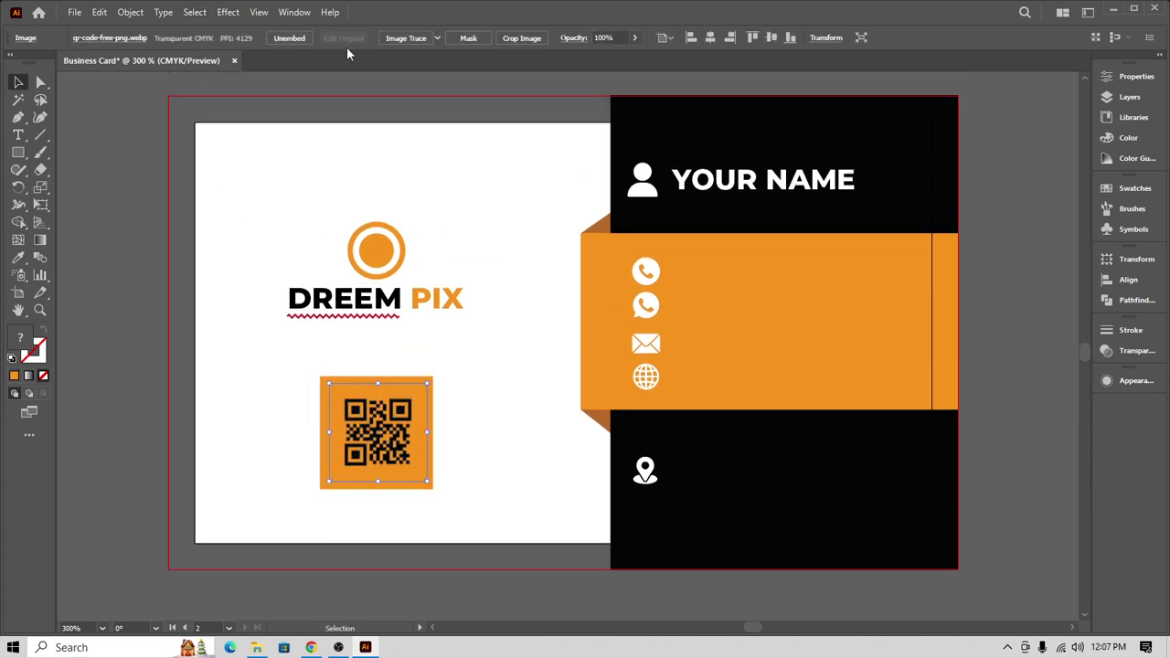
click(457, 372)
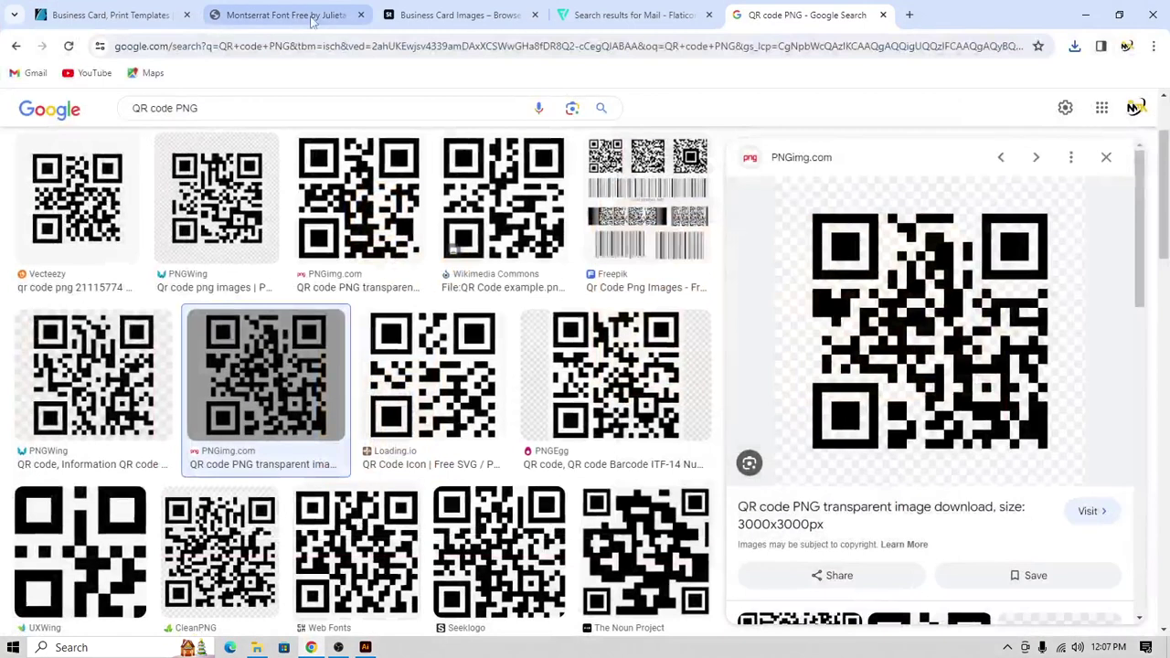
click(311, 647)
click(631, 15)
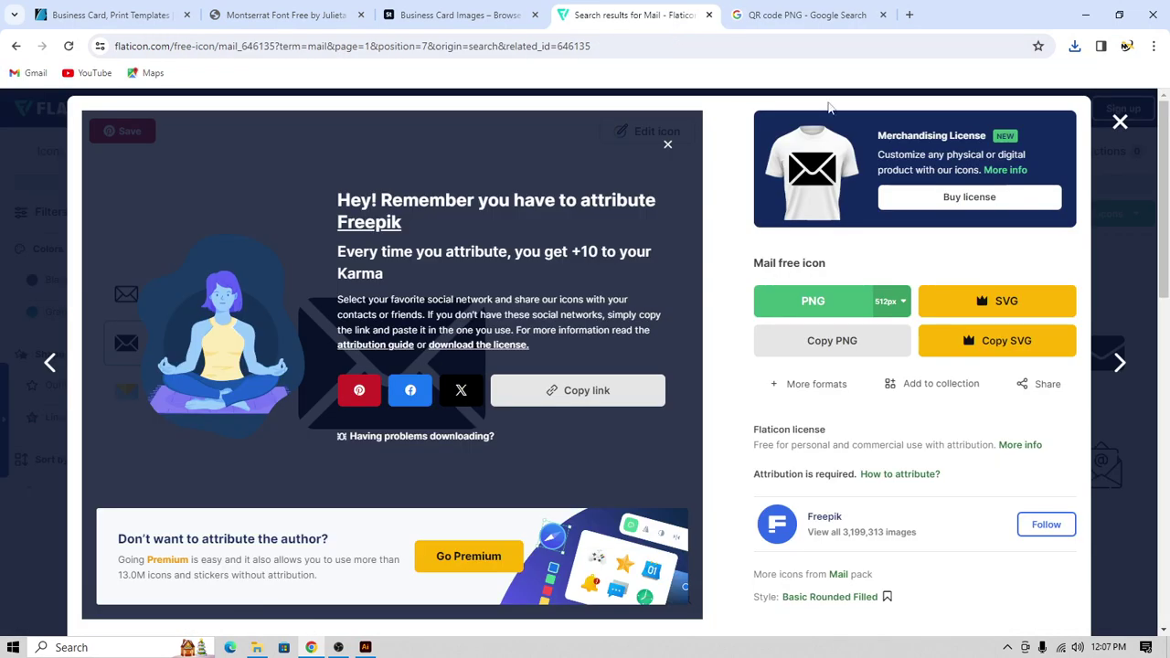
click(1120, 120)
click(809, 15)
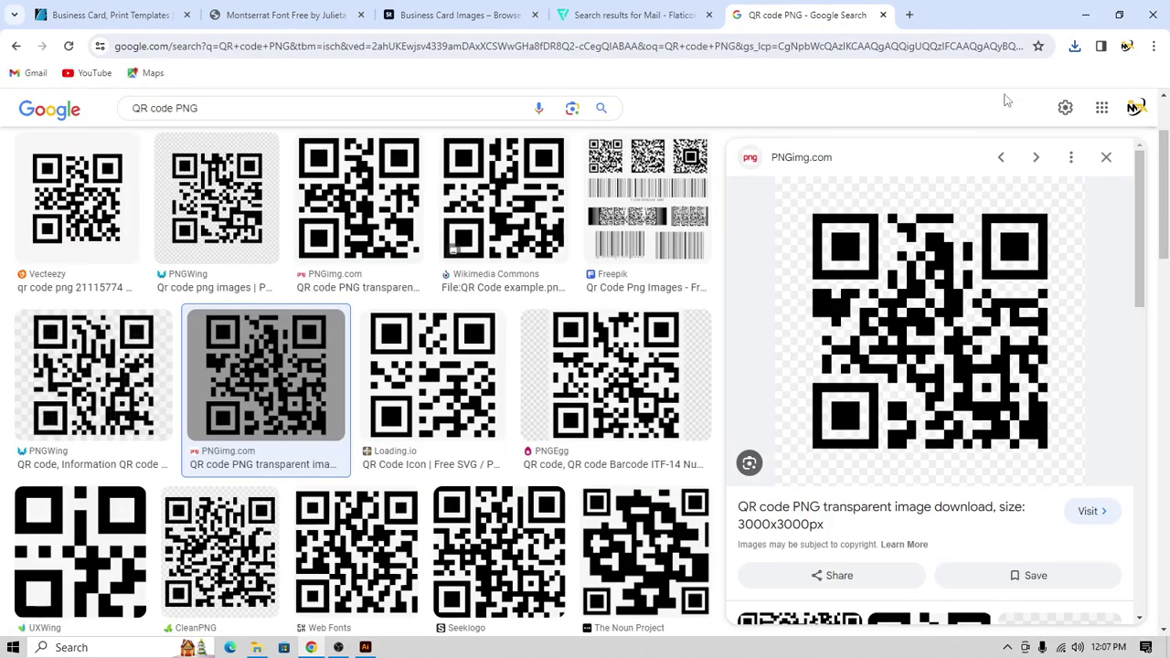
click(1086, 14)
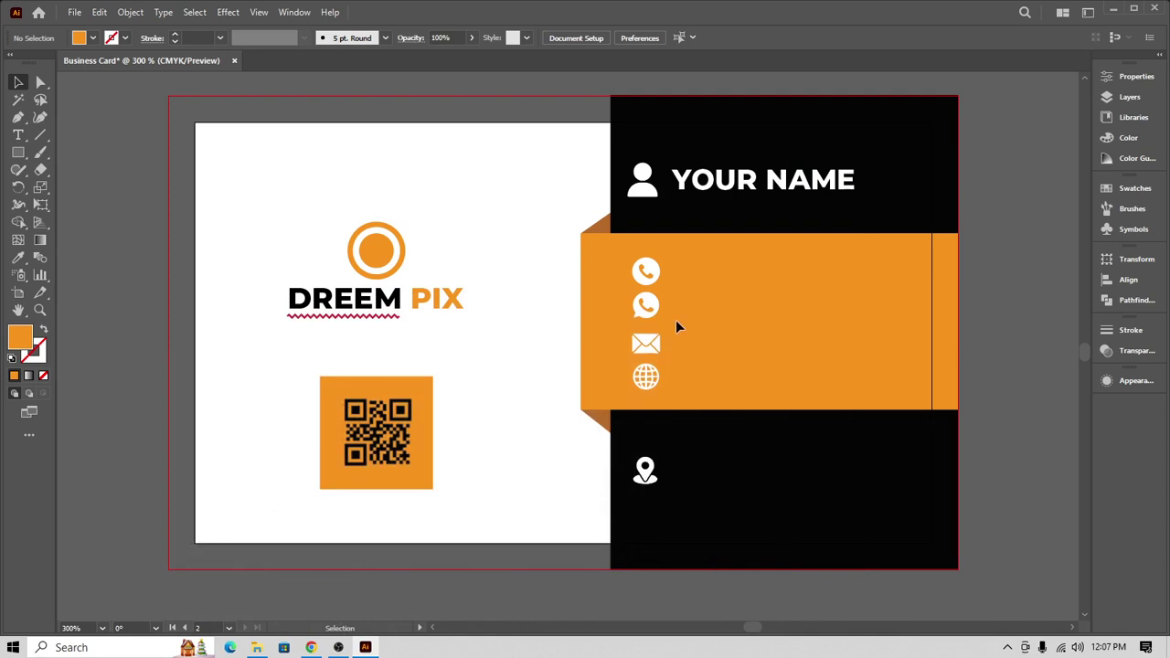
- Select the orange square together with the QR code and move both slightly left, to about X 0.82 in, Y 1.47 in
click(330, 393)
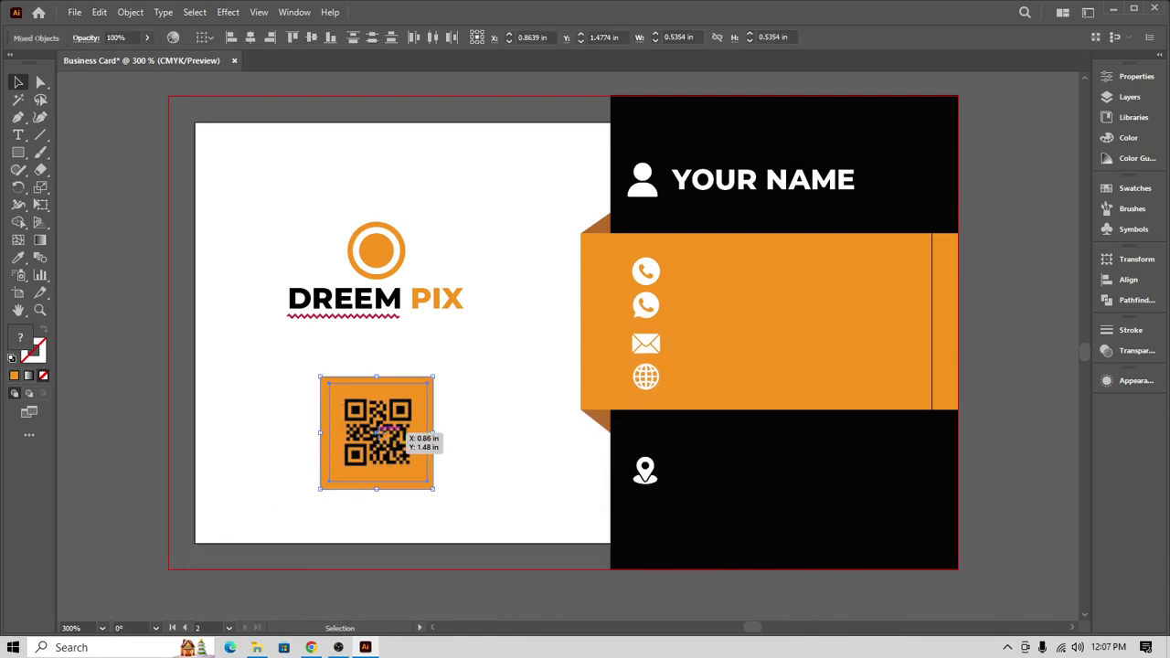
drag(375, 438, 368, 436)
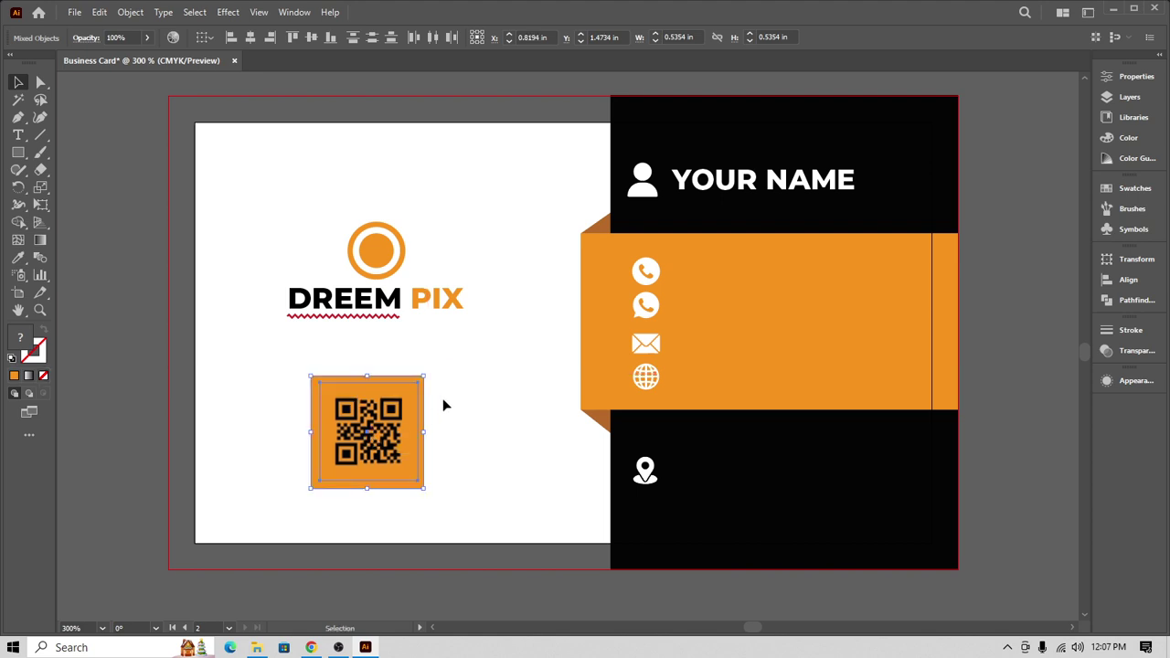
- Examine both sides of the business card together, then the contact area of the second side
click(430, 395)
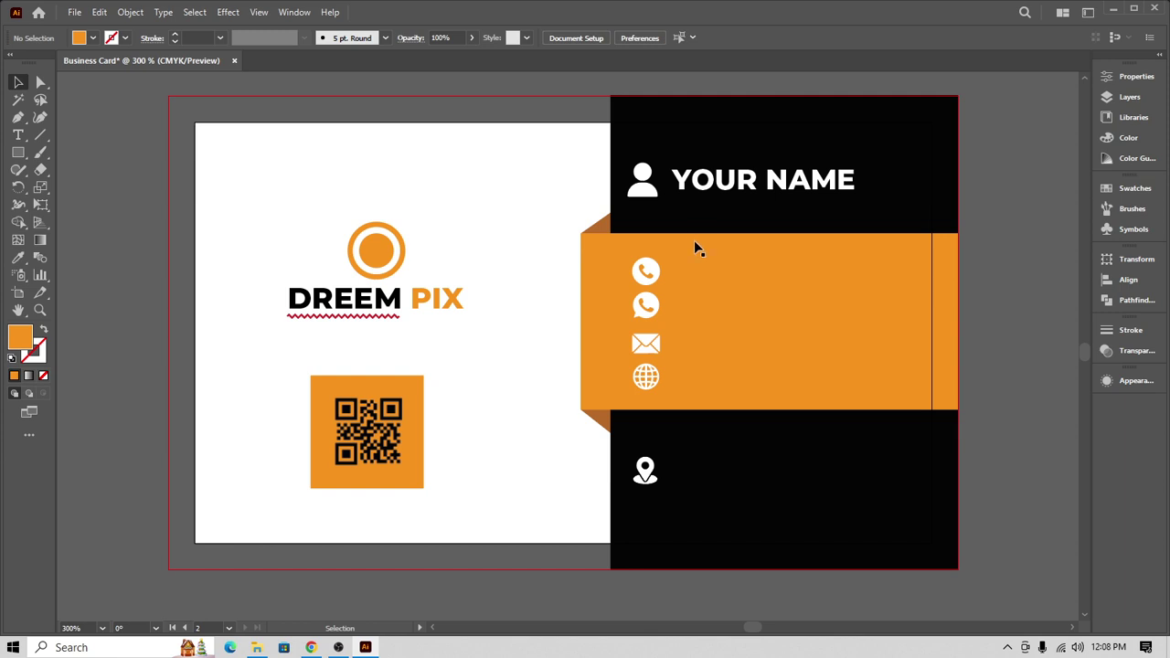
scroll(622, 384, up, 10)
scroll(622, 384, down, 2)
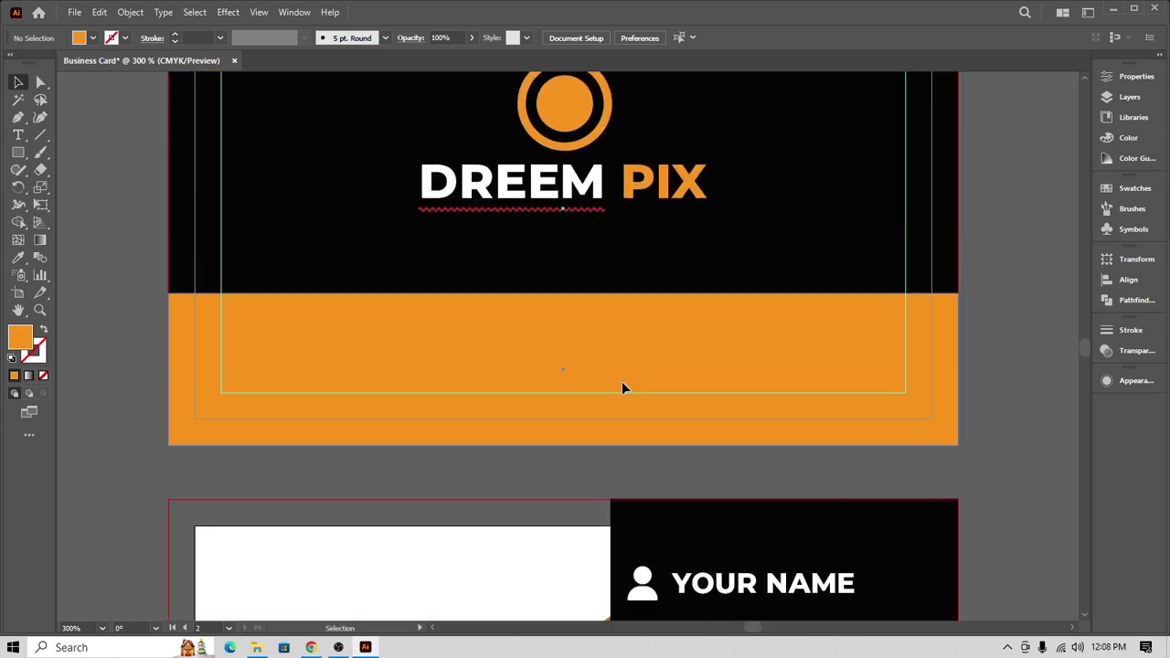
scroll(634, 338, down, 3)
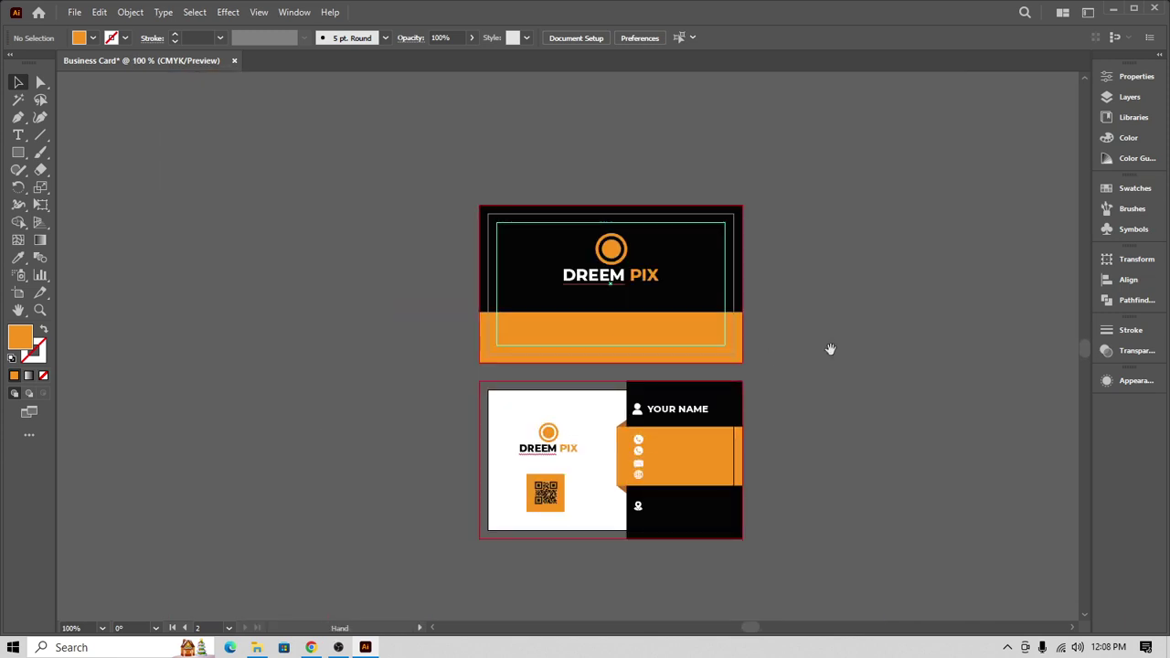
drag(830, 349, 823, 254)
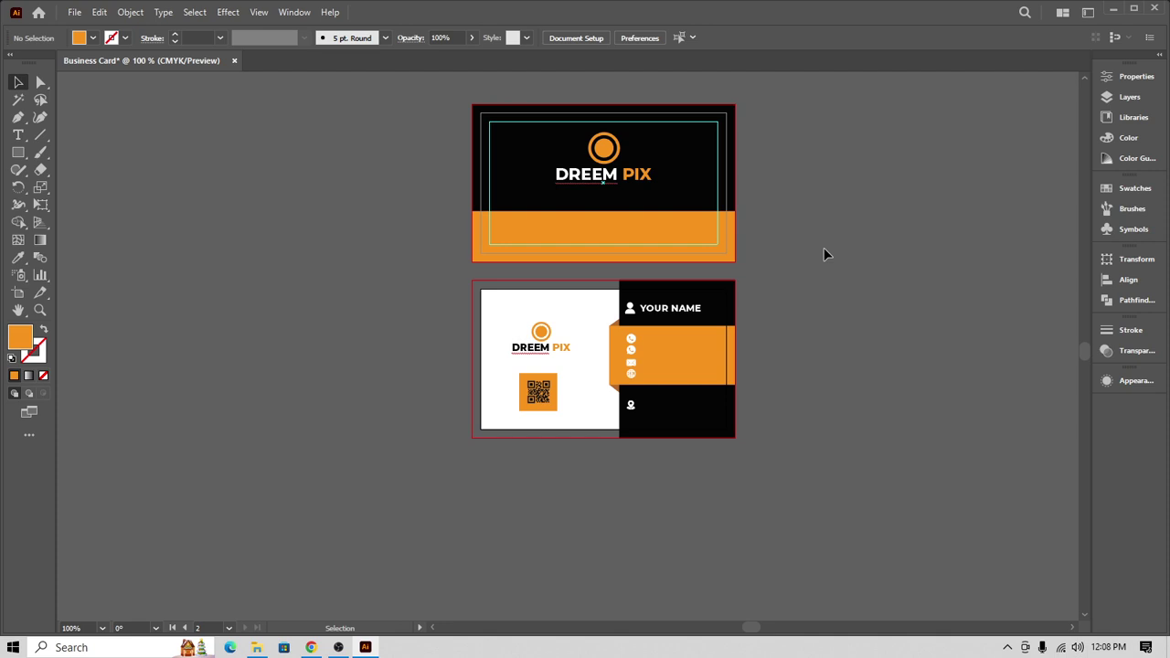
alt+scroll(799, 285, up, 2)
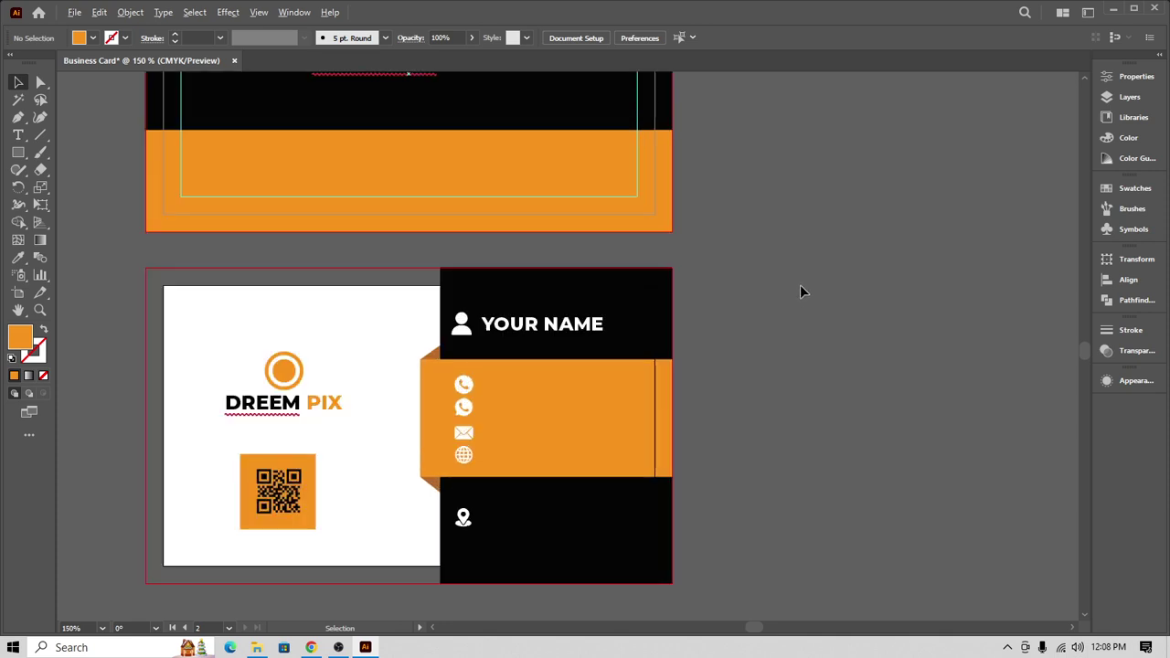
alt+scroll(751, 286, up, 1)
drag(478, 292, 765, 216)
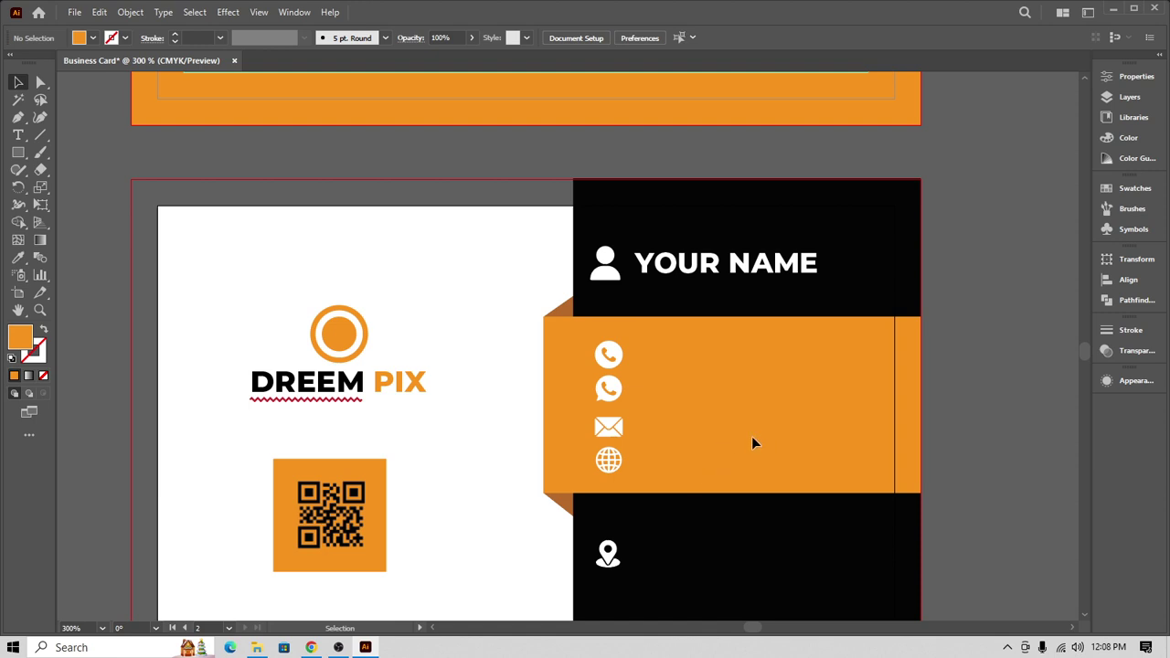
- Add a text line with the placeholder phone number and set it above the upper-right corner of the second card side
click(18, 135)
click(309, 151)
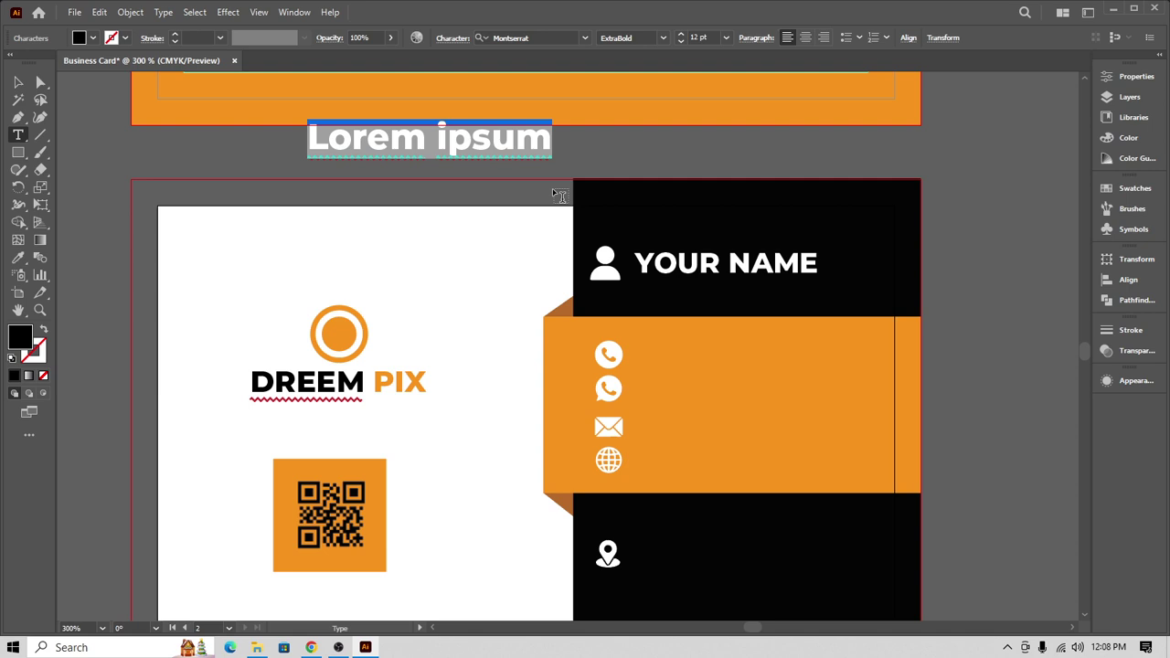
key(BackSpace)
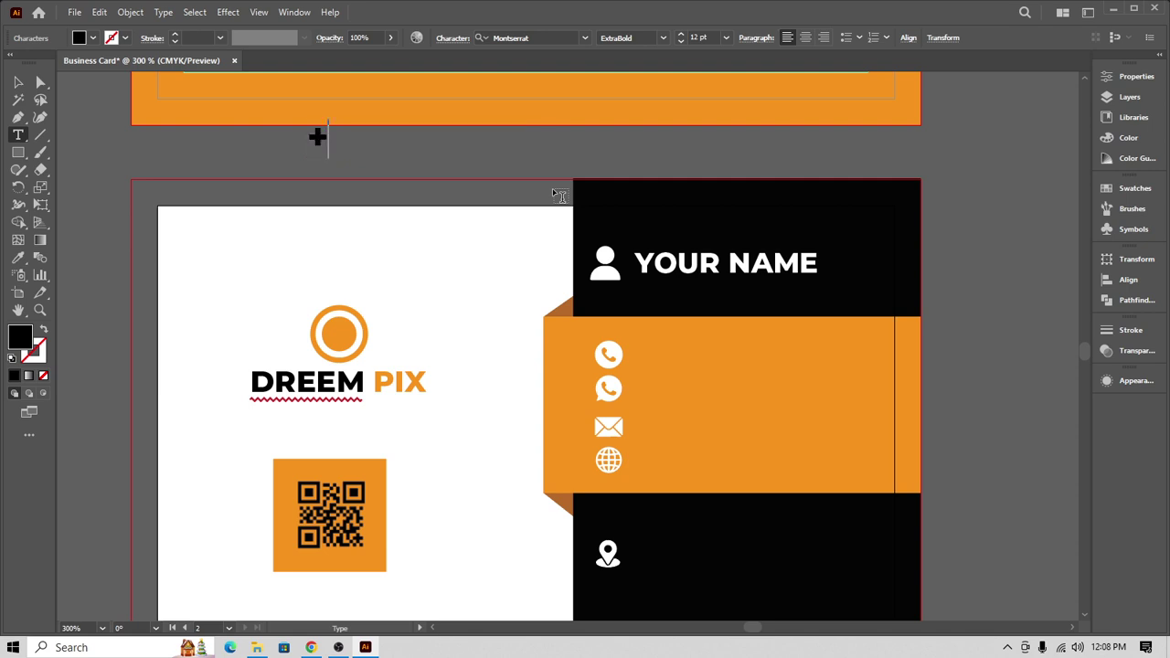
text(+123)
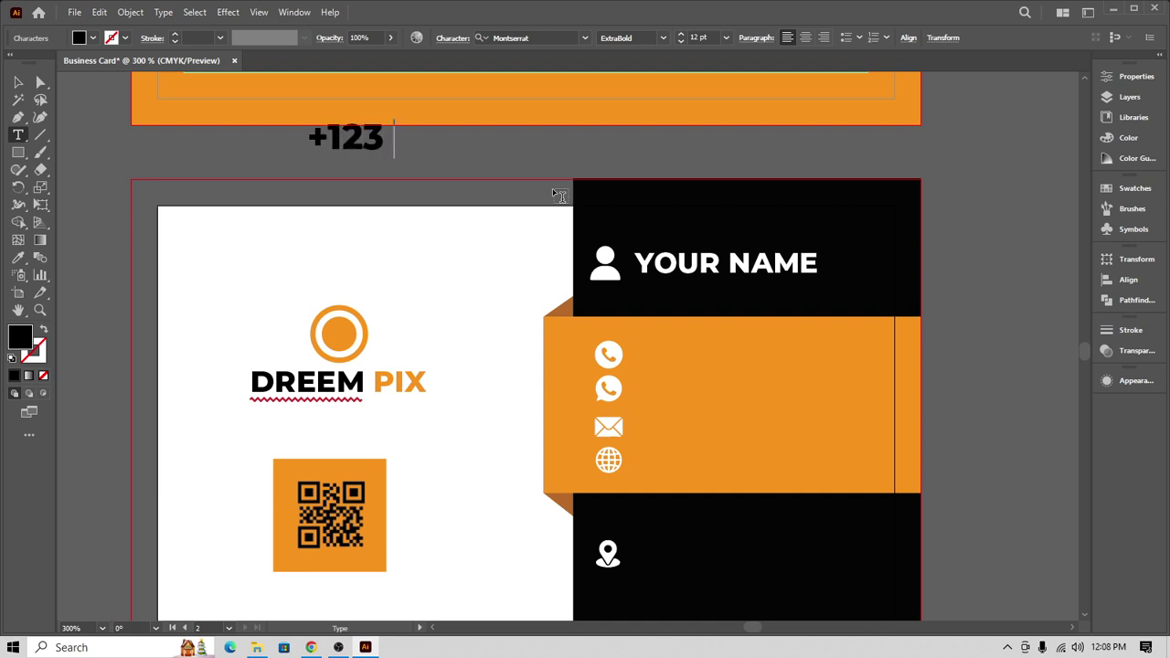
text( 456 789)
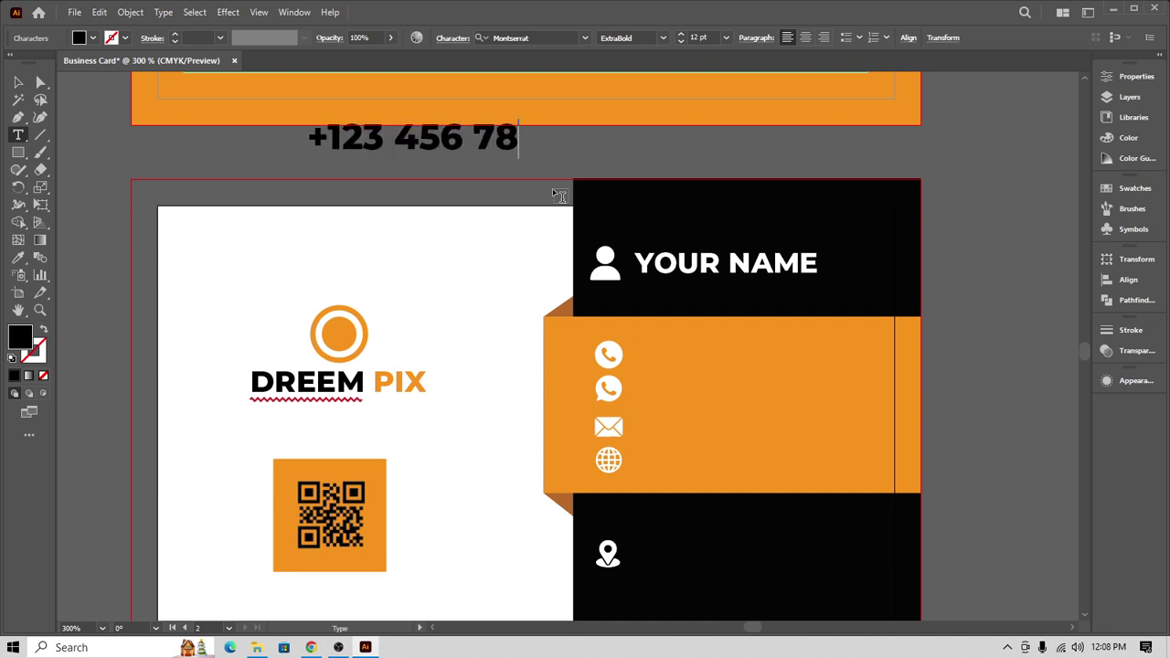
click(18, 82)
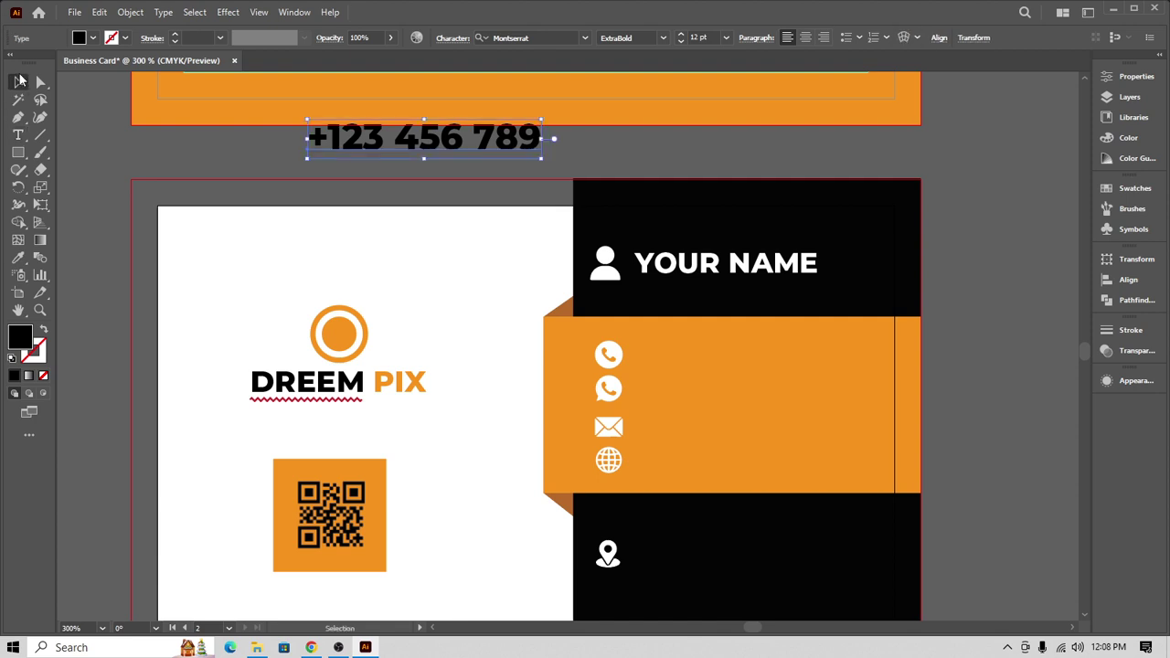
drag(370, 148, 533, 172)
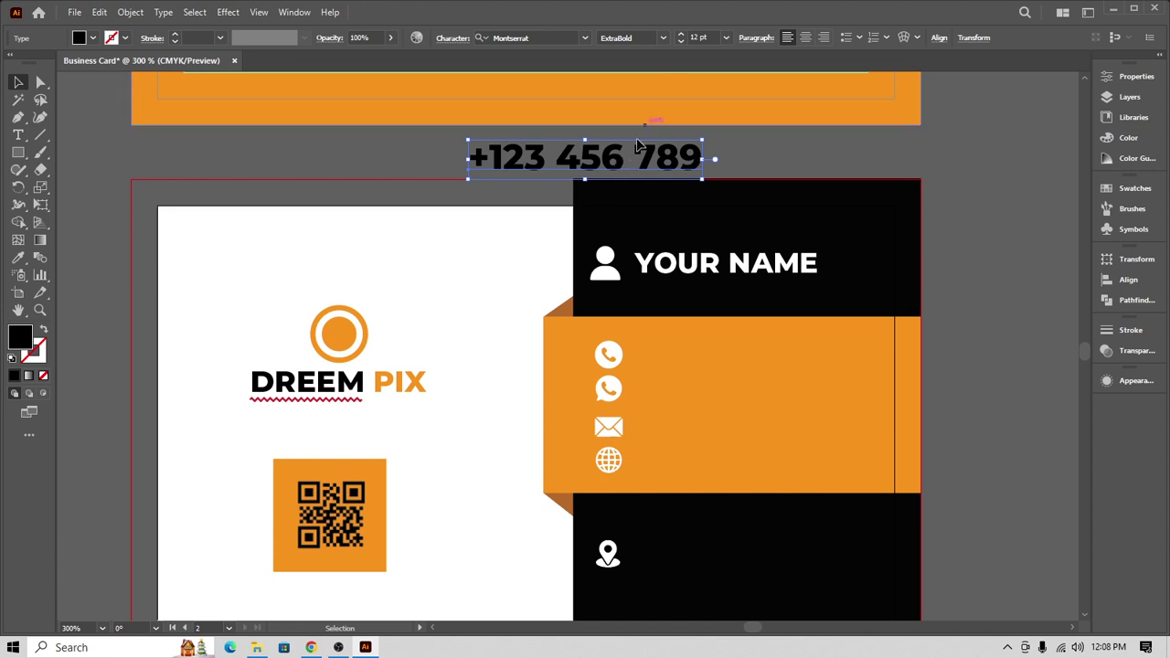
drag(657, 155, 1001, 157)
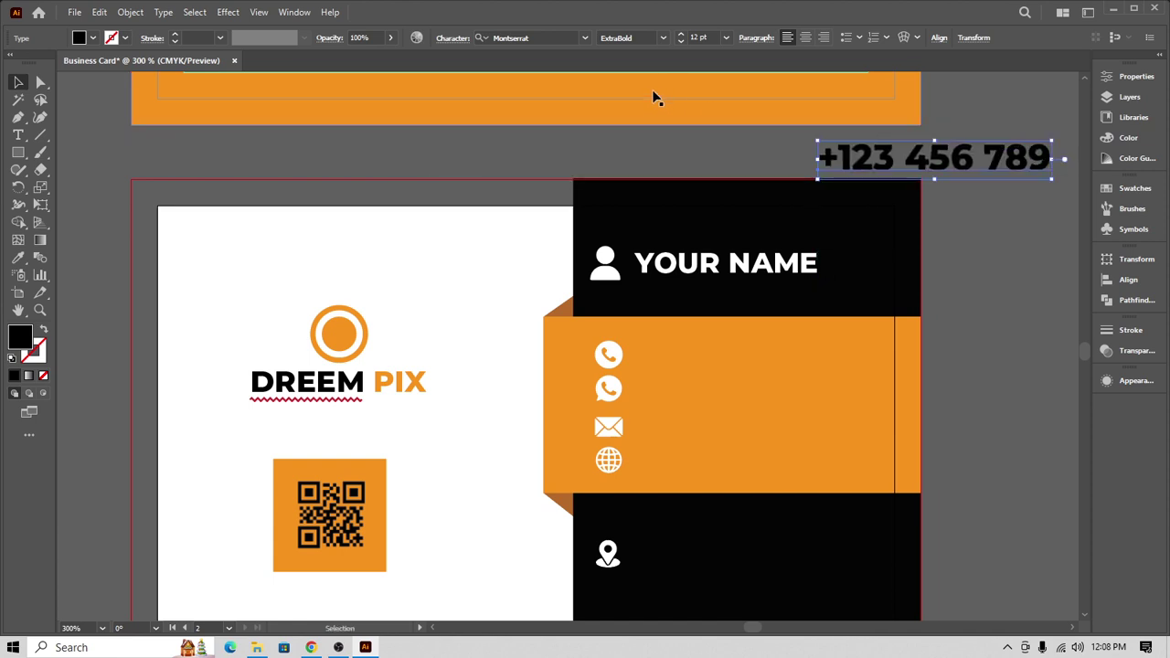
- Set the phone number's font to Montserrat SemiBold Italic
click(586, 38)
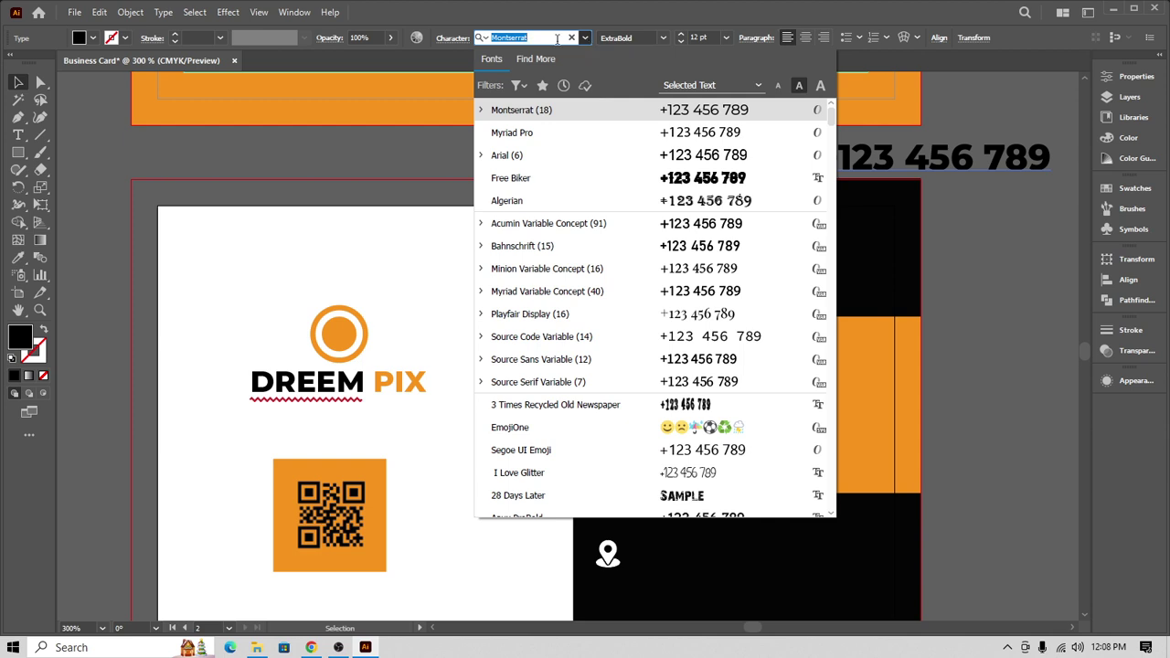
text(M)
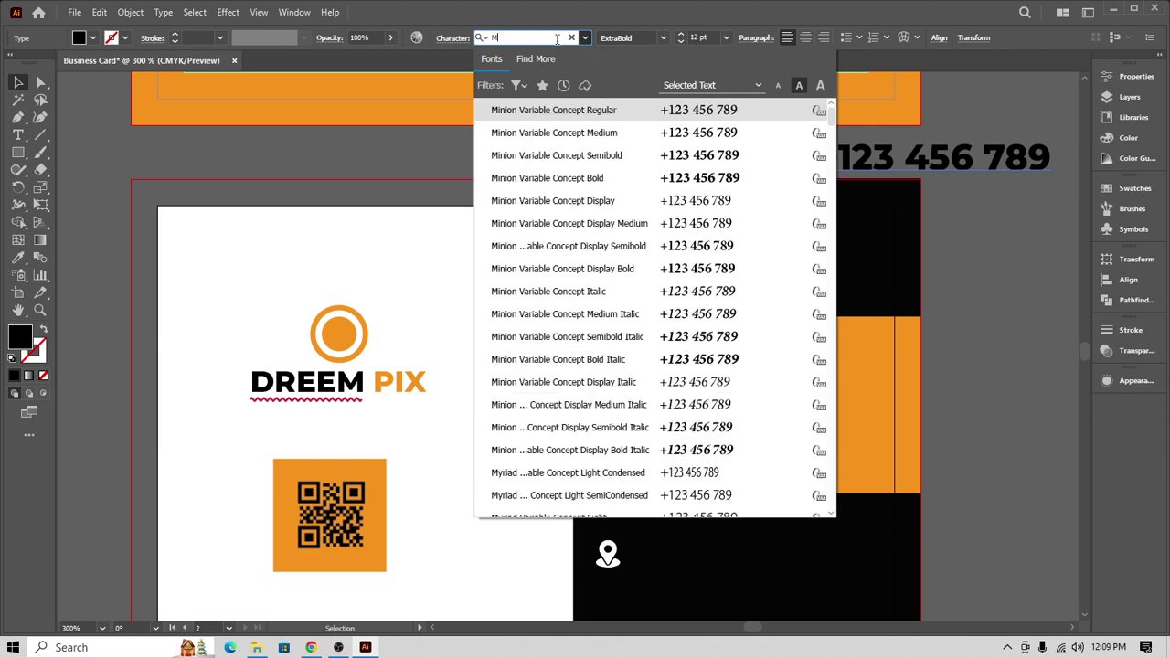
text(ON)
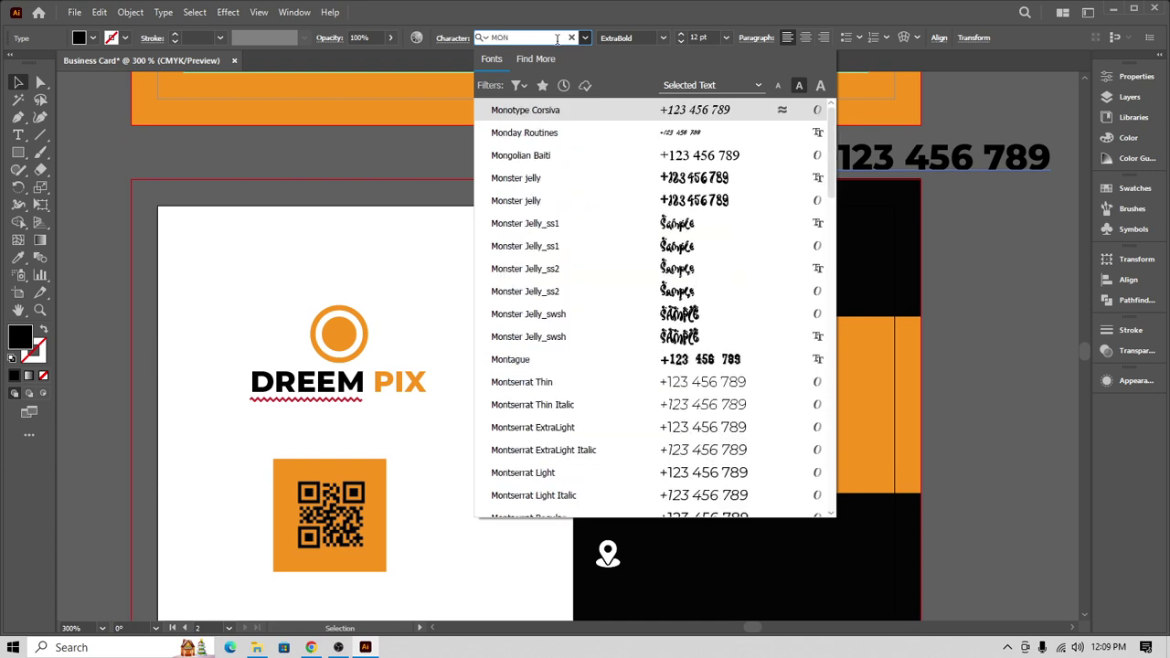
text(TA)
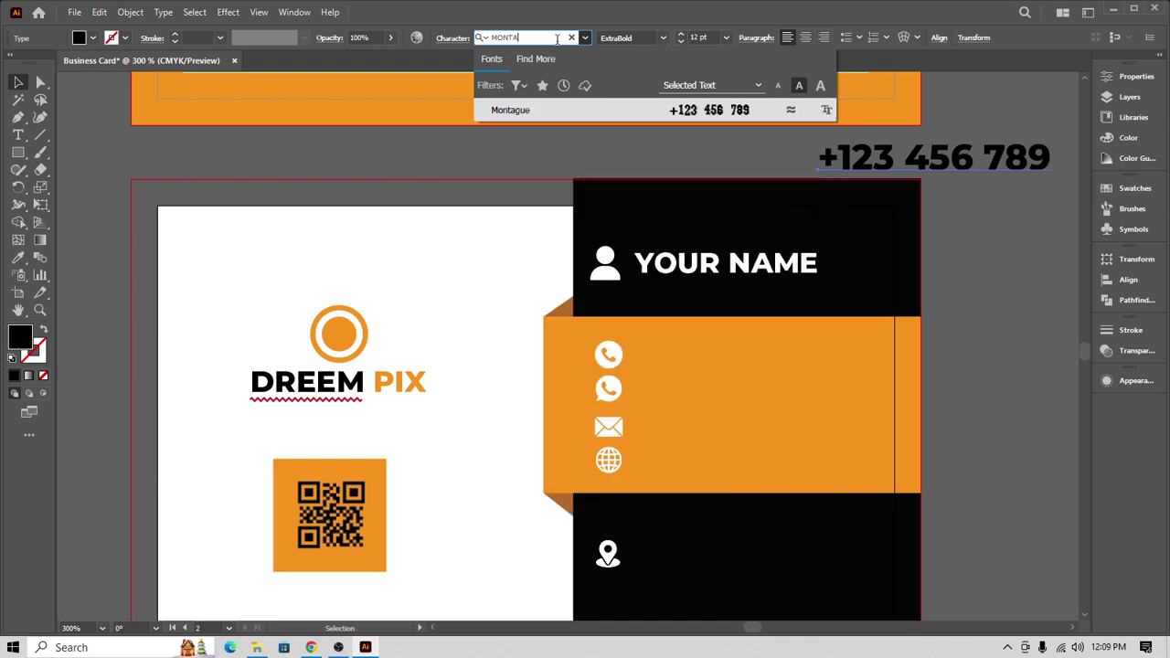
key(BackSpace)
scroll(665, 225, down, 2)
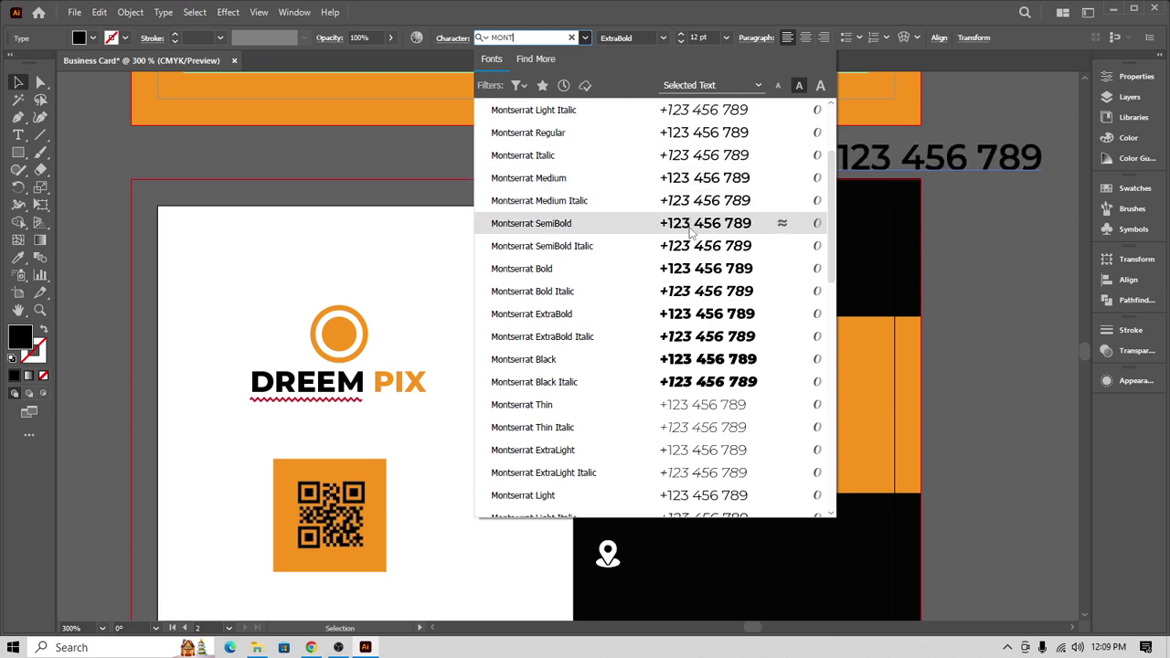
scroll(695, 226, up, 2)
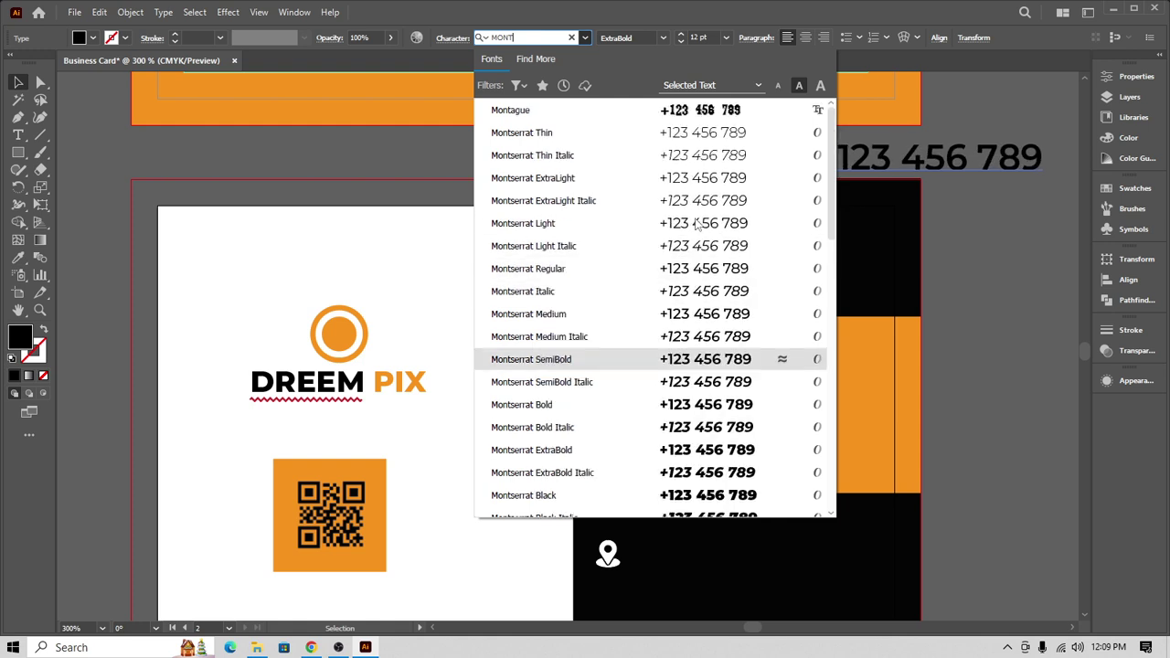
scroll(695, 227, down, 2)
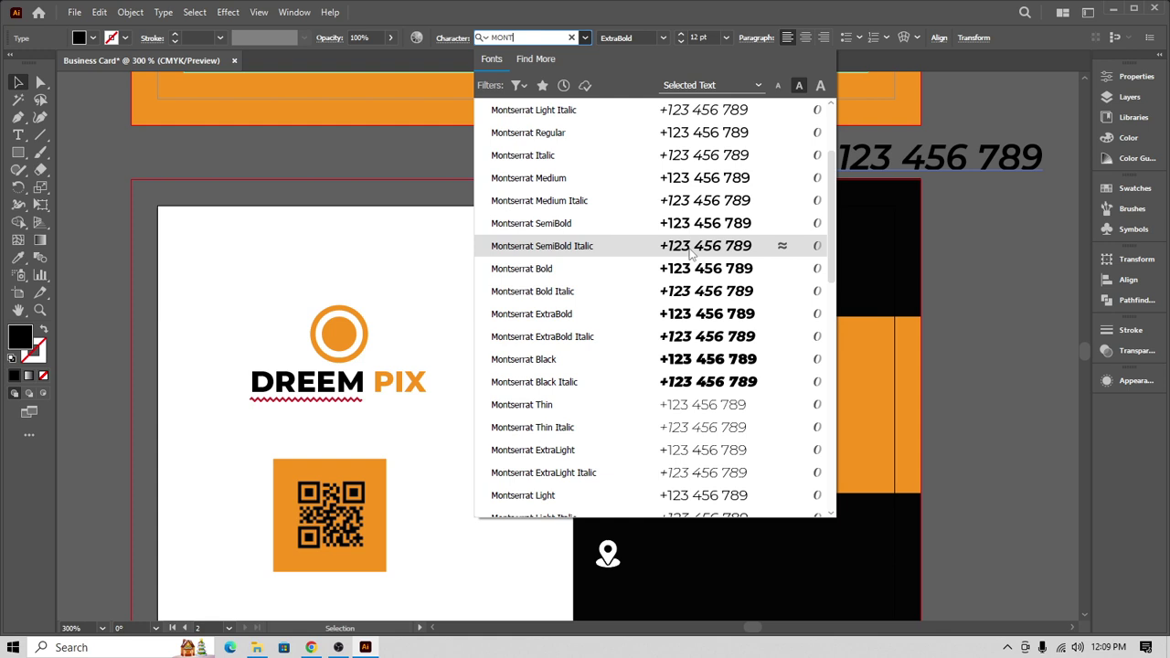
click(693, 254)
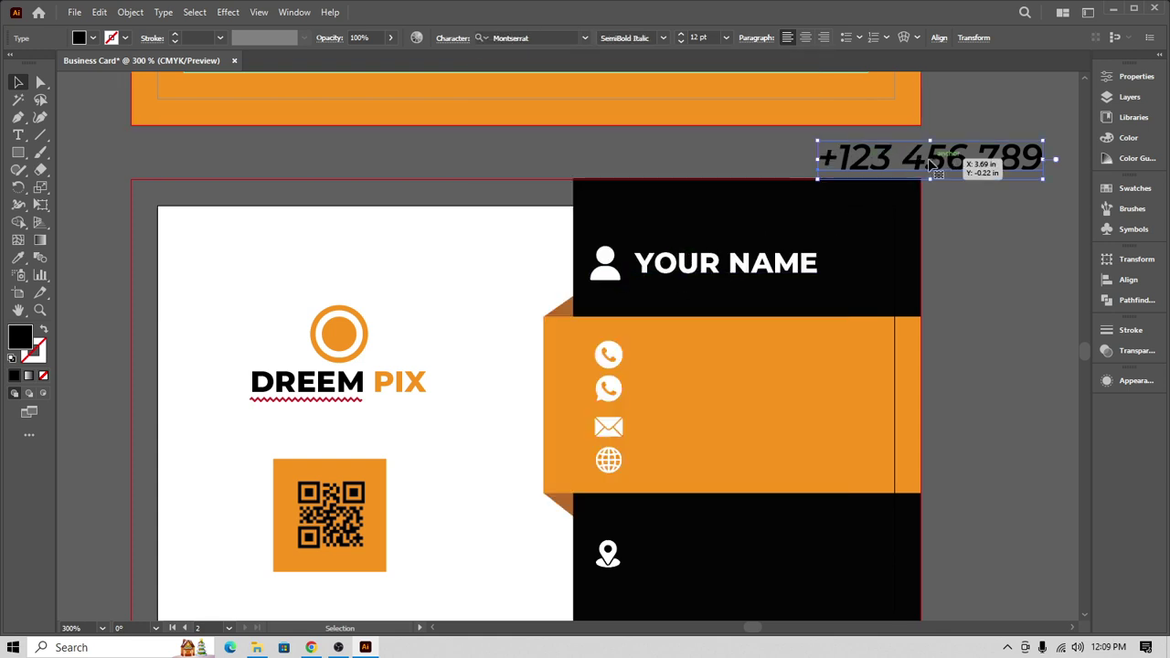
- Reduce the phone number's font size to 7 pt and fill the text with white
click(681, 43)
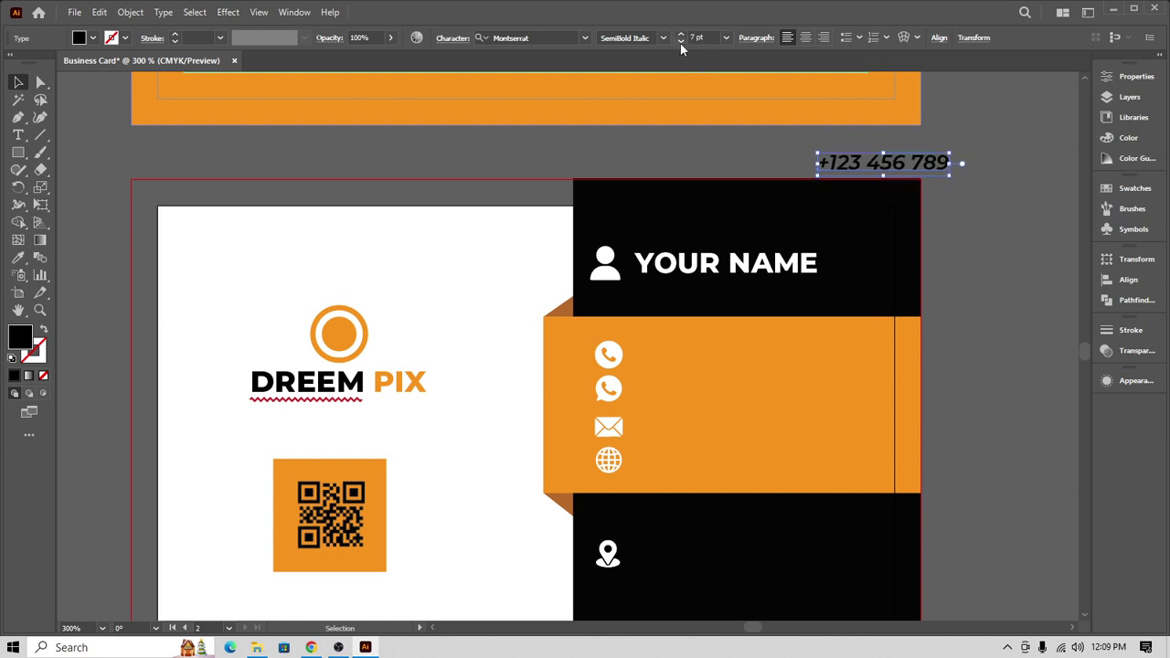
mouse_move(900, 169)
mouse_down()
mouse_move(932, 166)
mouse_move(912, 172)
mouse_up()
click(93, 39)
click(30, 62)
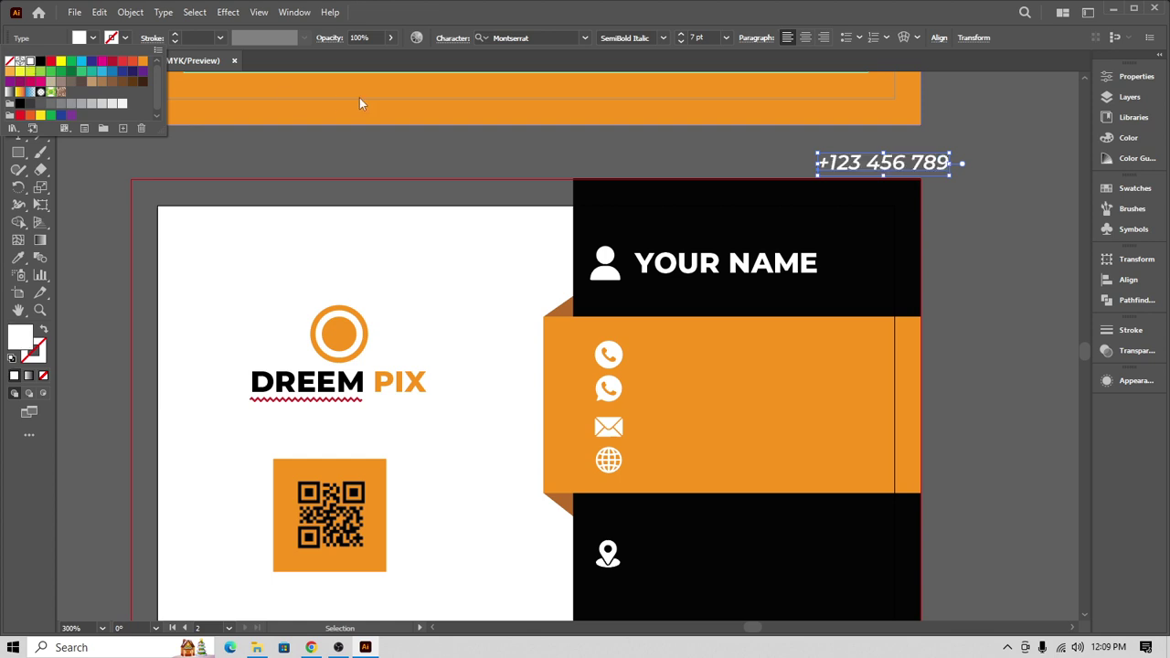
- Place the phone number beside the phone icon, flush with the left edge of YOUR NAME, and align both by their vertical centres
drag(924, 170, 743, 364)
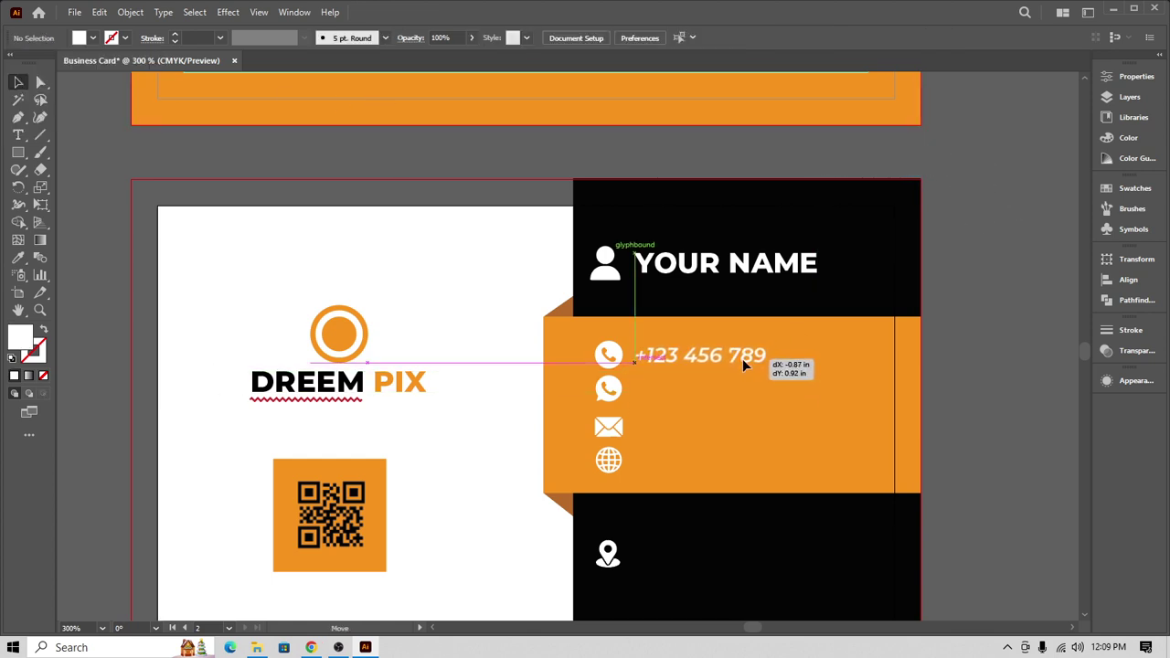
click(975, 320)
scroll(818, 334, down, 1)
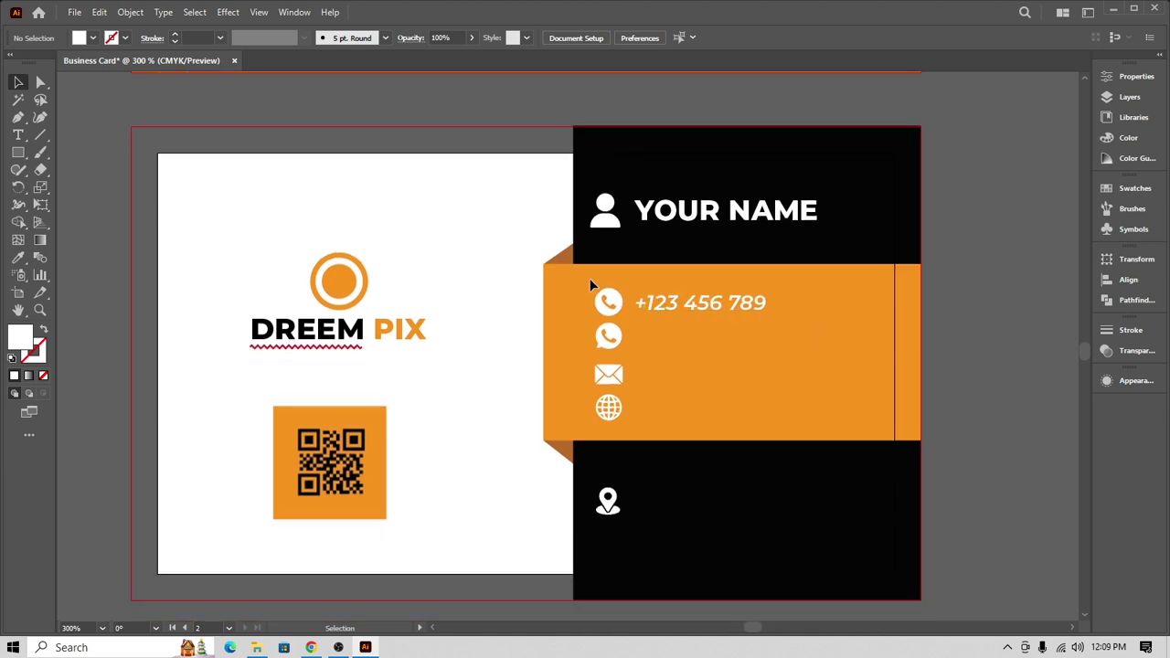
drag(587, 282, 690, 313)
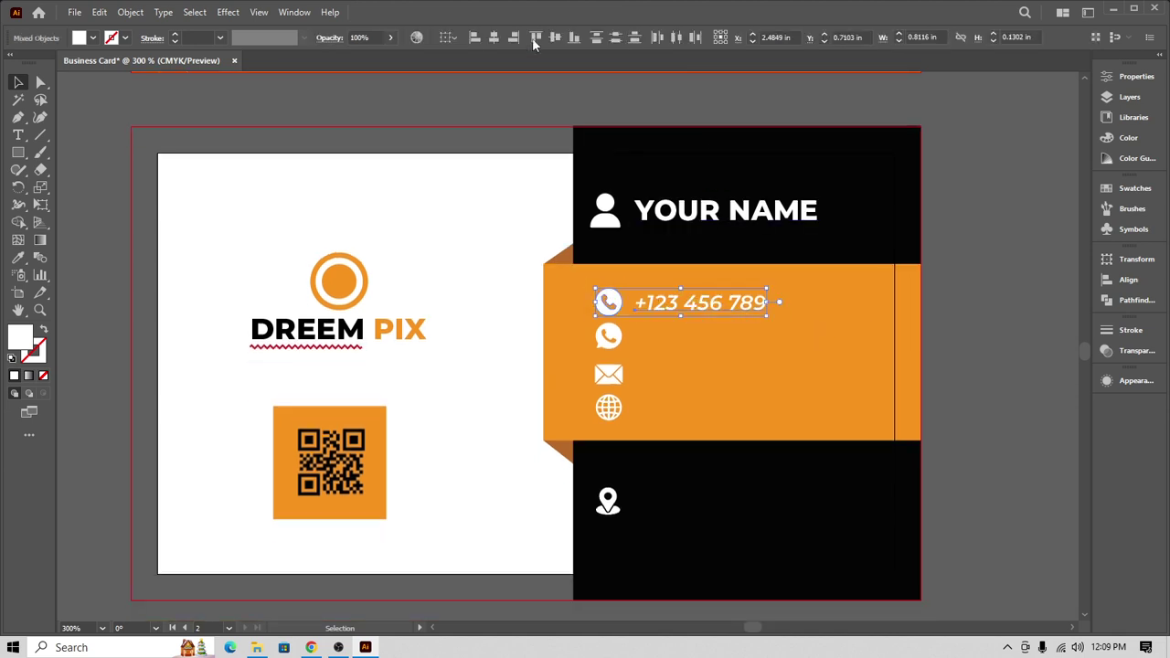
click(494, 38)
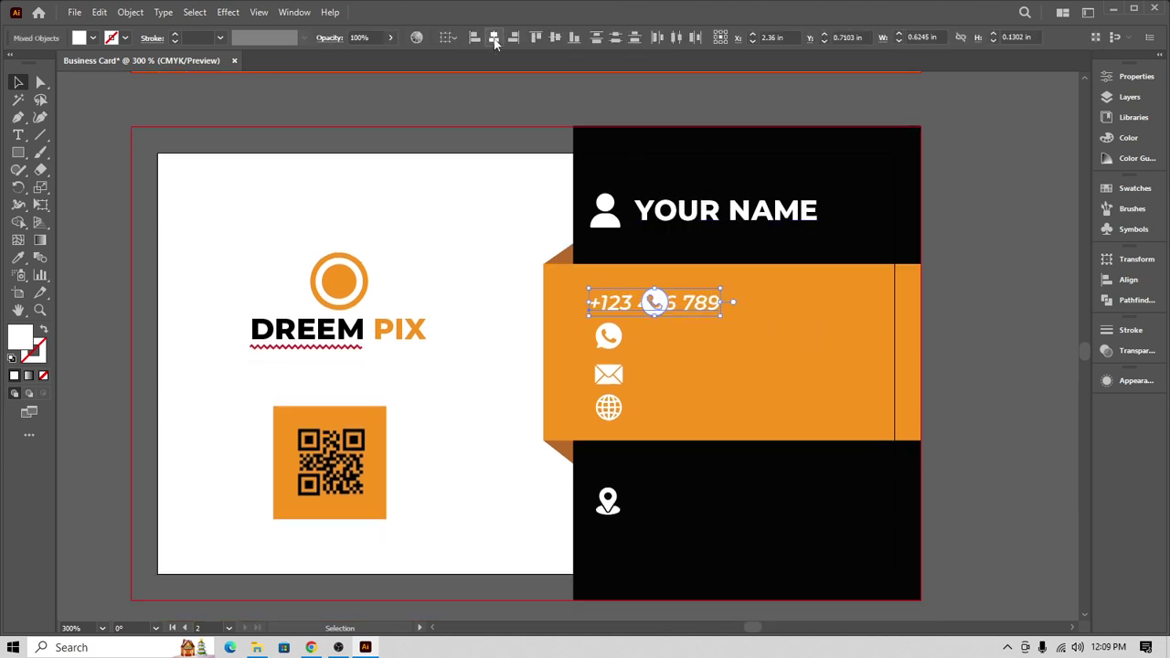
key(ctrl+z)
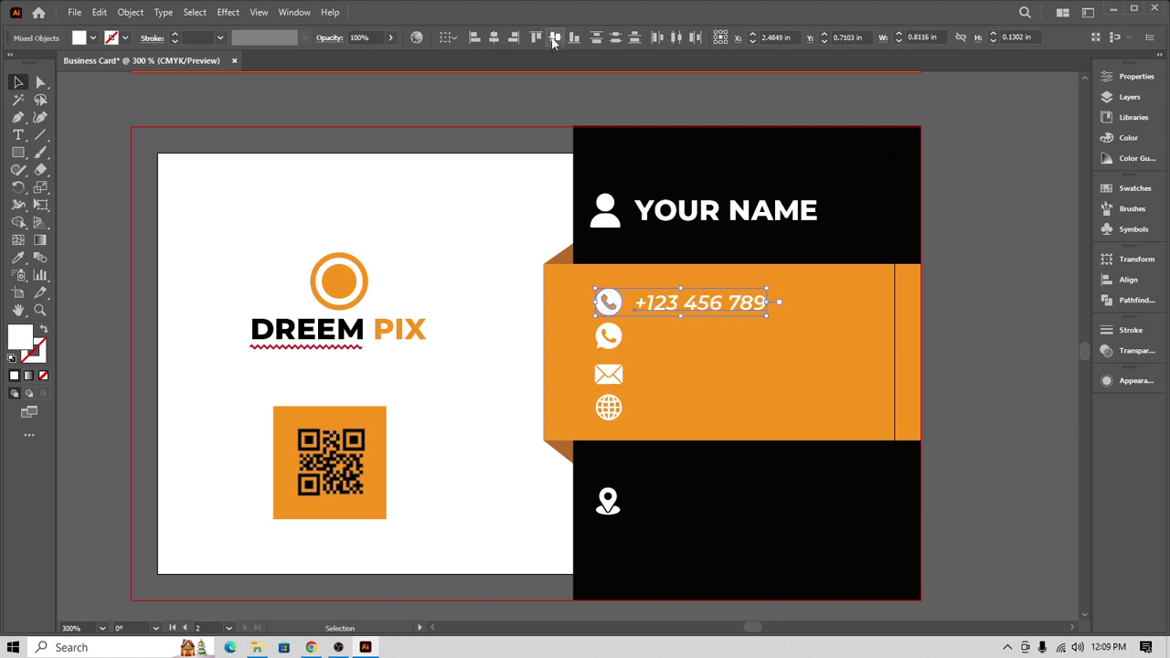
click(555, 38)
click(894, 348)
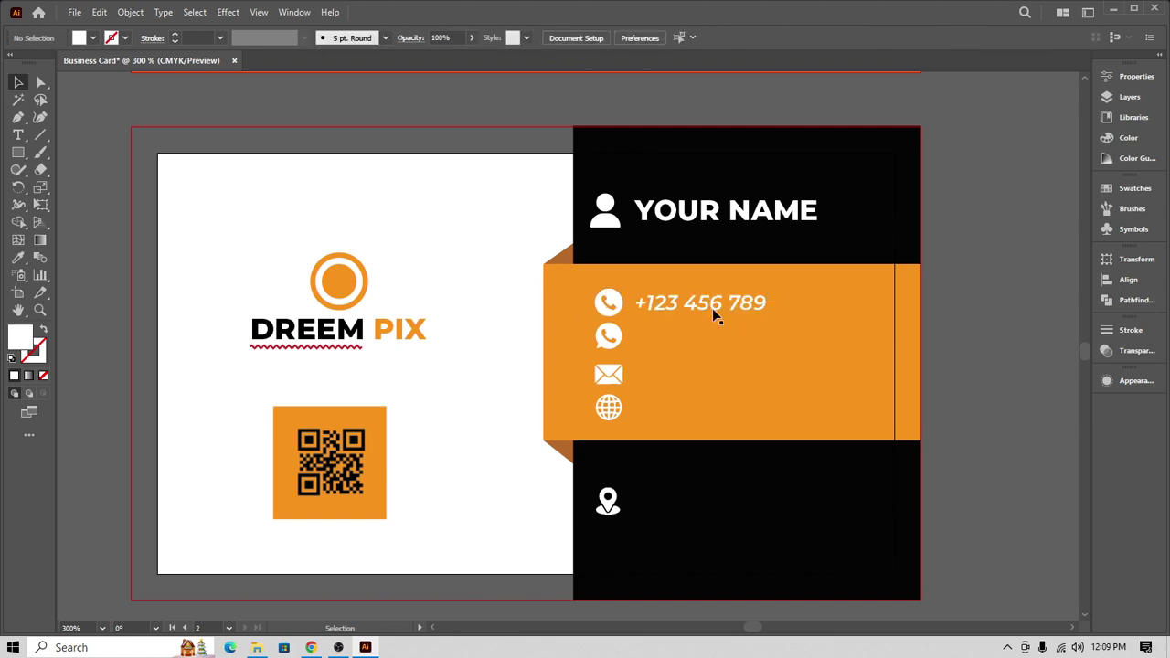
- Duplicate the phone number directly below, beside the WhatsApp icon
click(705, 304)
drag(715, 308, 796, 328)
click(795, 328)
scroll(676, 430, down, 1)
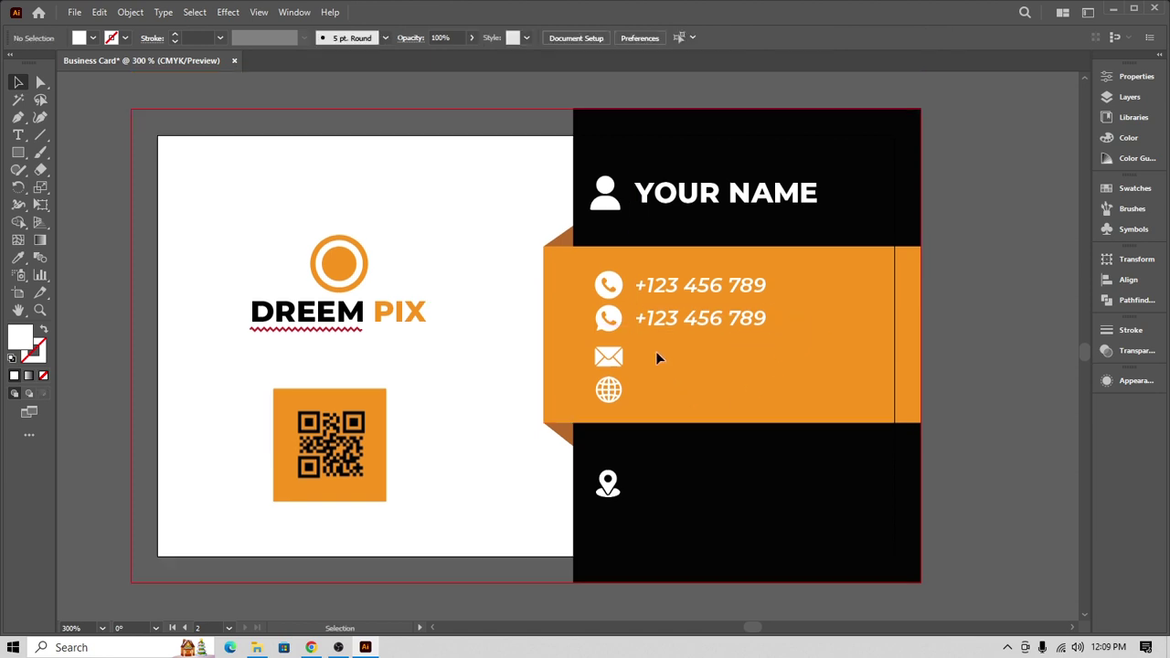
- Duplicate the phone number beside the envelope icon and replace its text with the placeholder e-mail address in lowercase
drag(694, 323, 706, 360)
key(t)
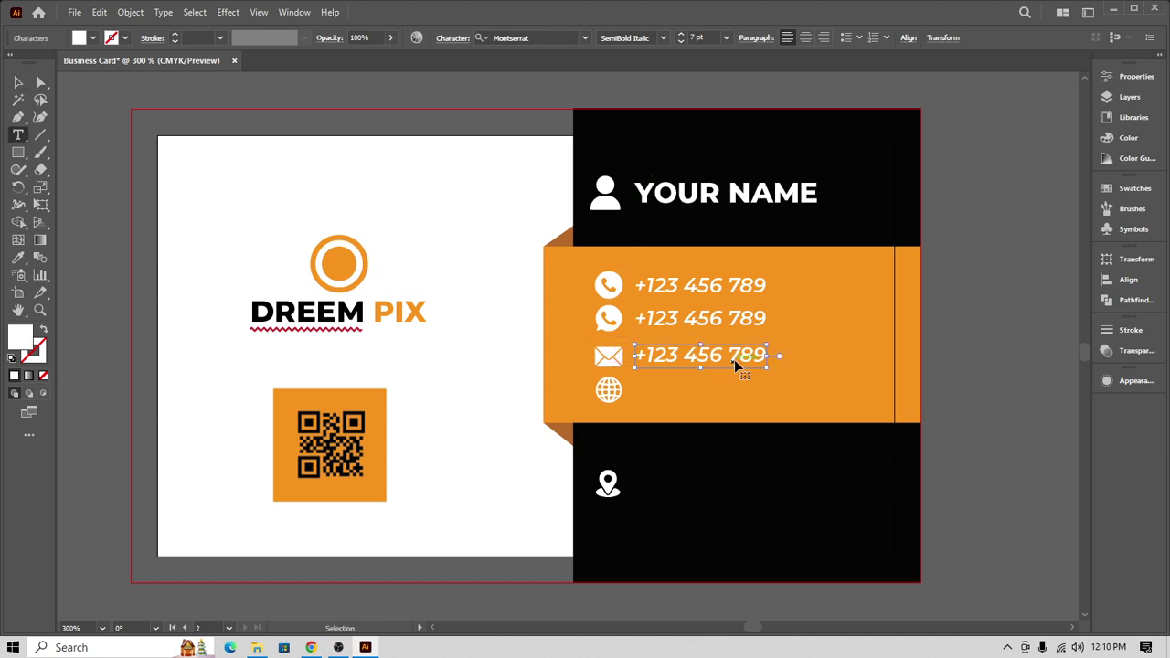
triple_click(734, 358)
text(TEST)
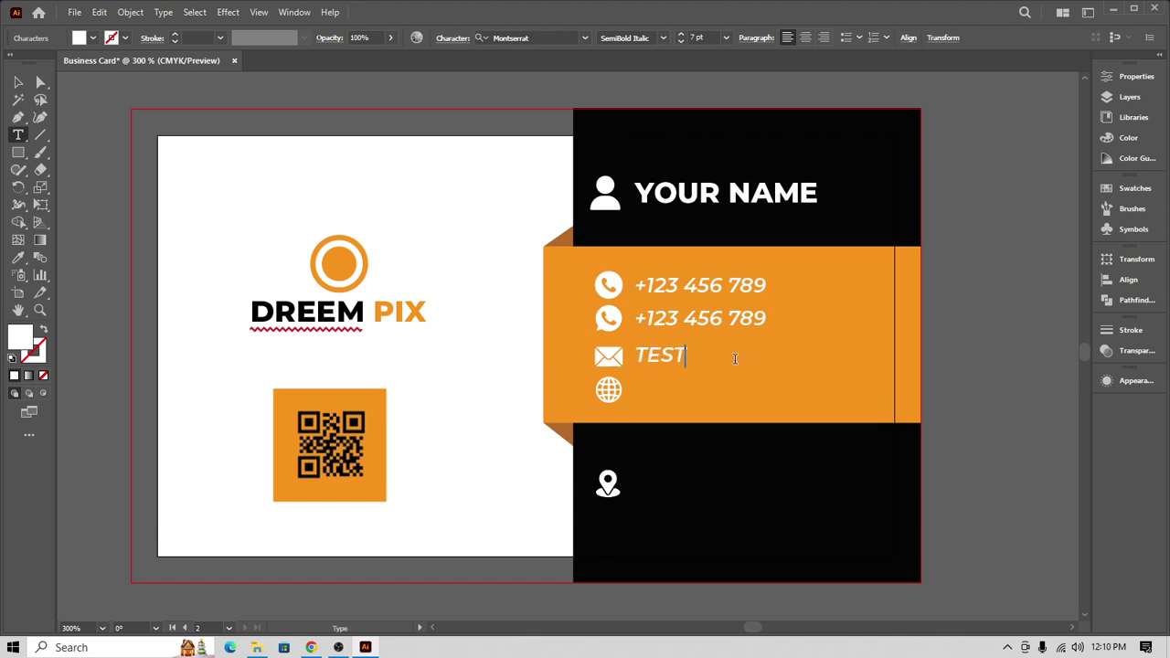
key(BackSpace)
key(BackSpace)
key(BackSpace)
key(BackSpace)
click(734, 357)
text(test.)
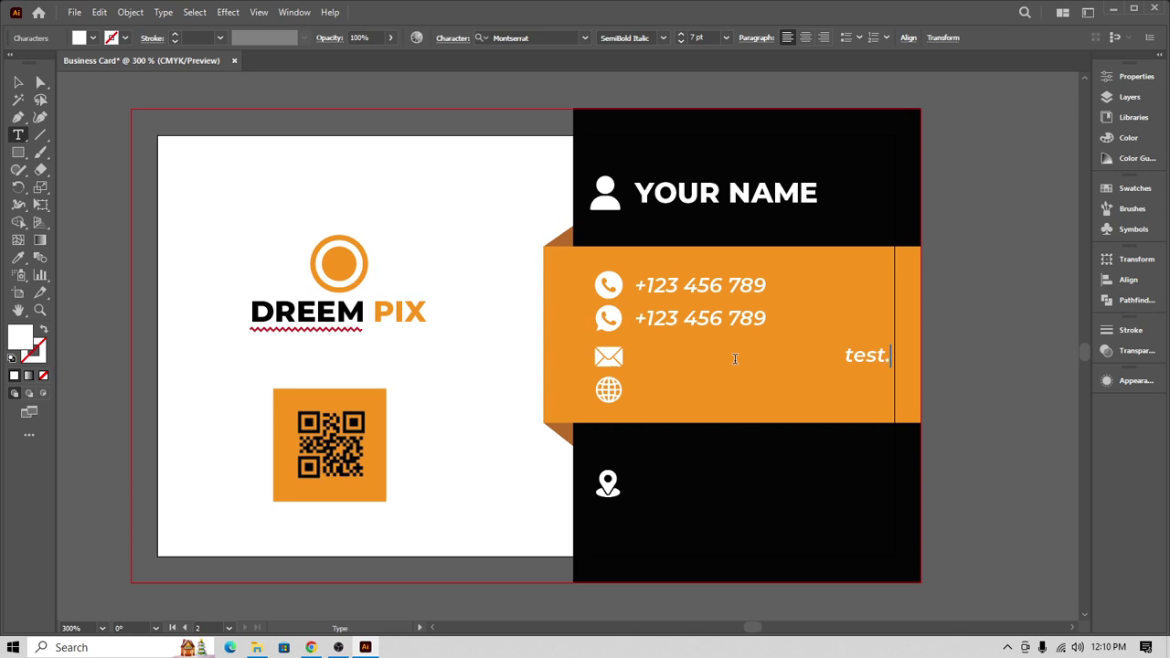
text(gmail.com)
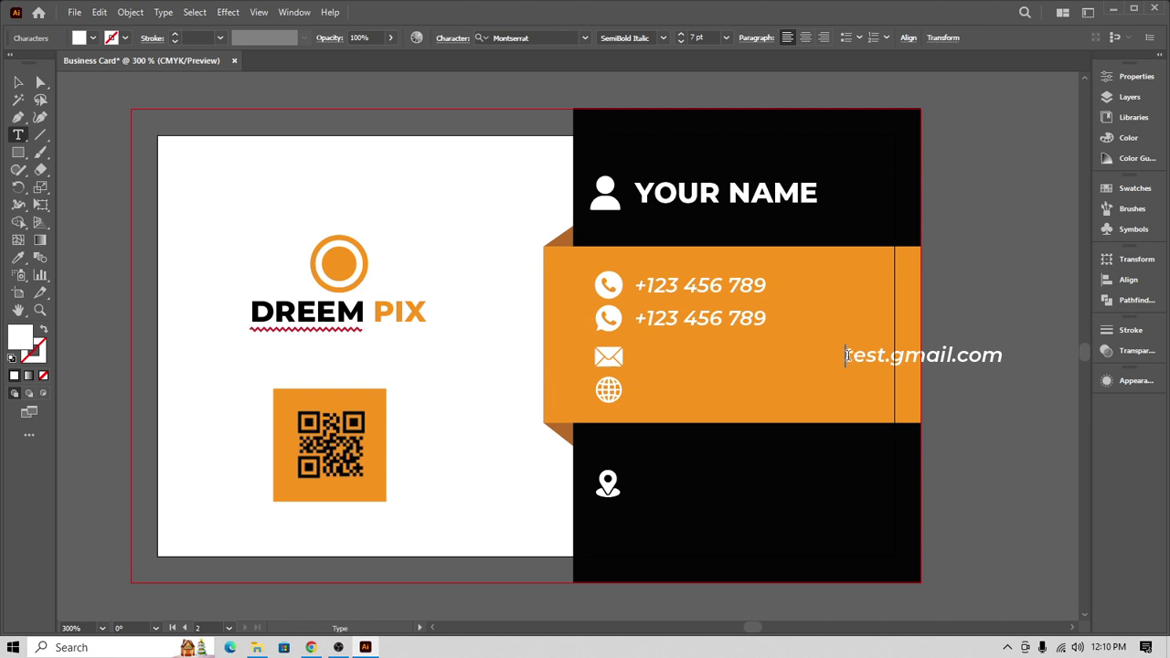
key(BackSpace)
key(BackSpace)
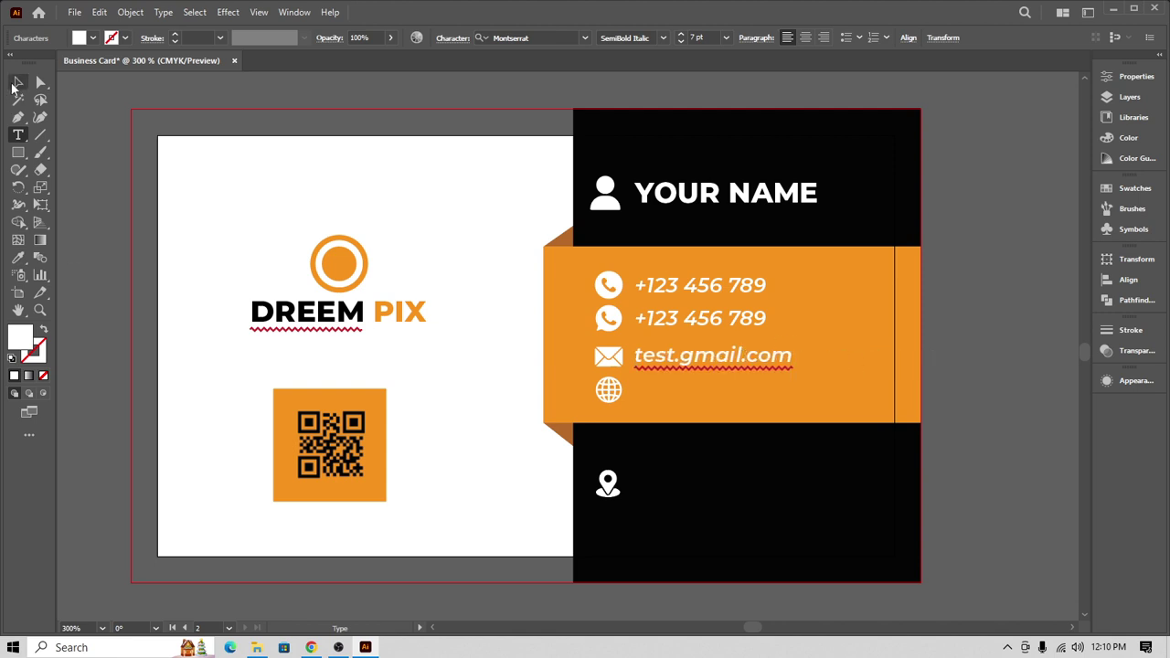
click(17, 83)
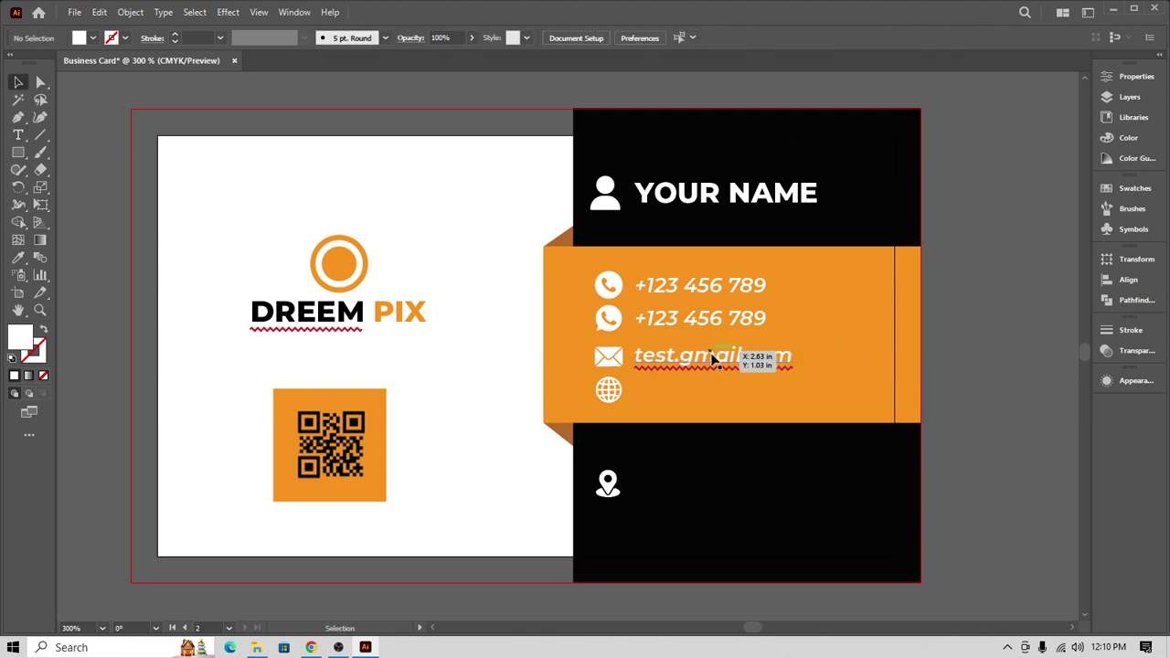
mouse_move(725, 371)
mouse_down()
mouse_move(732, 393)
mouse_move(727, 385)
mouse_up()
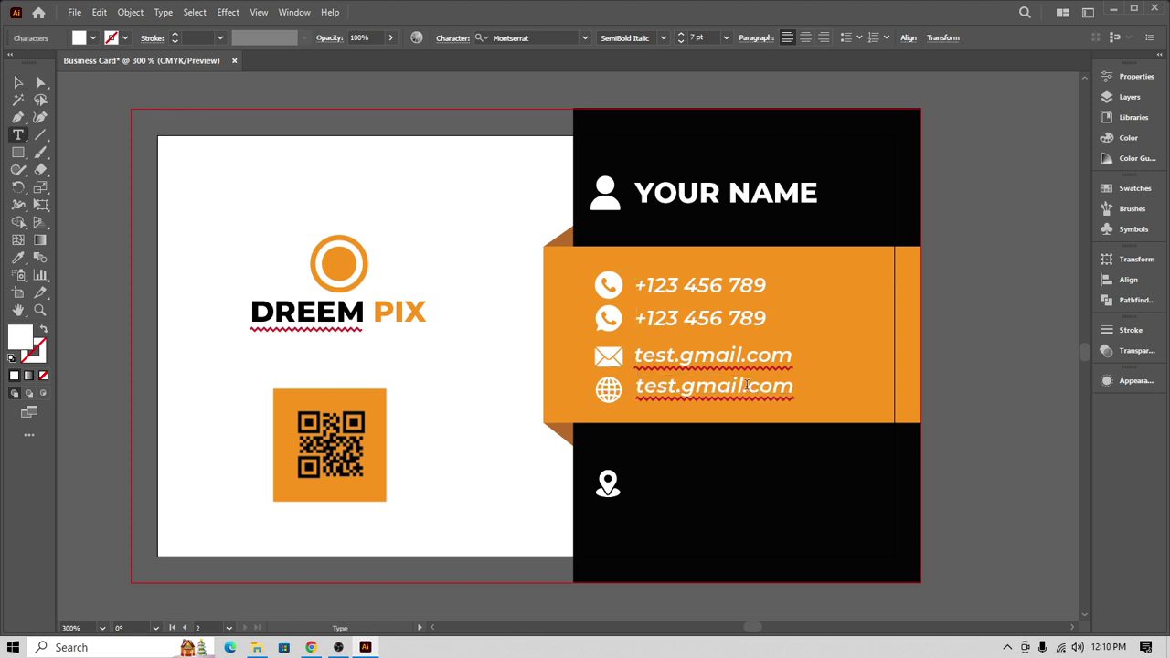
triple_click(750, 384)
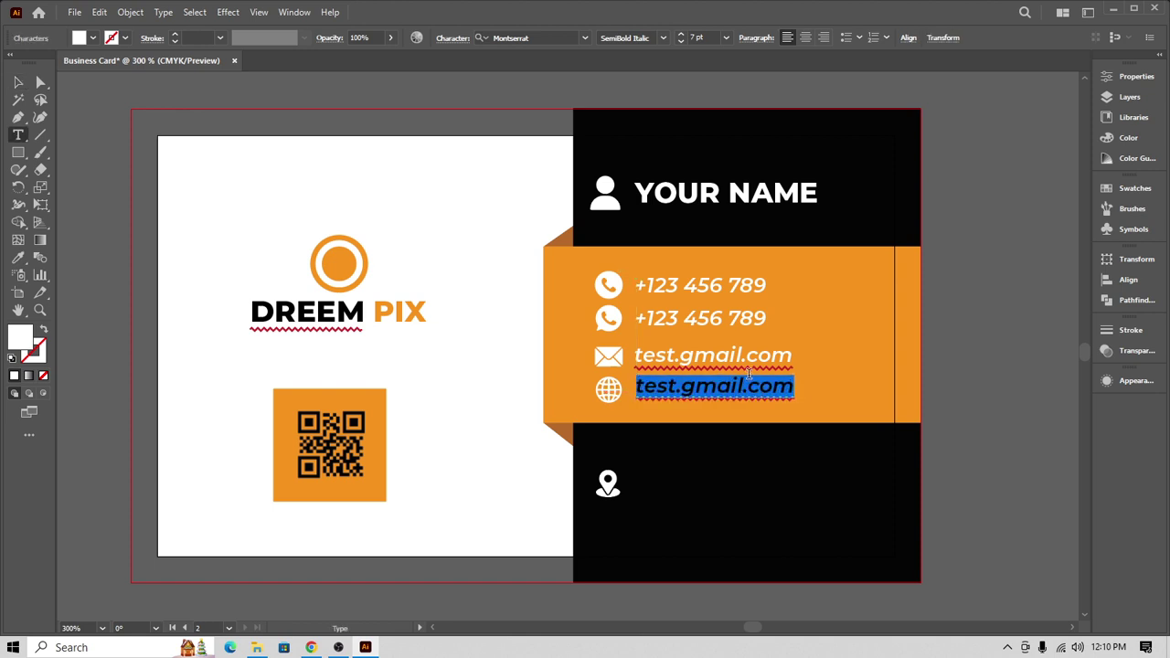
text(www)
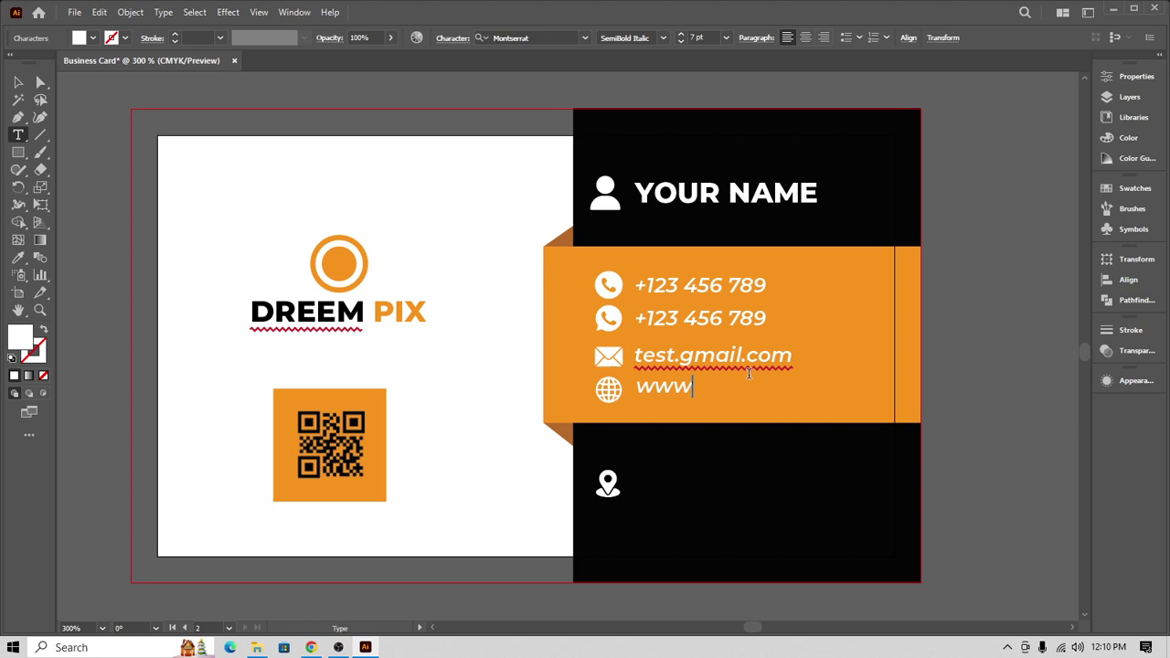
text(.test.com)
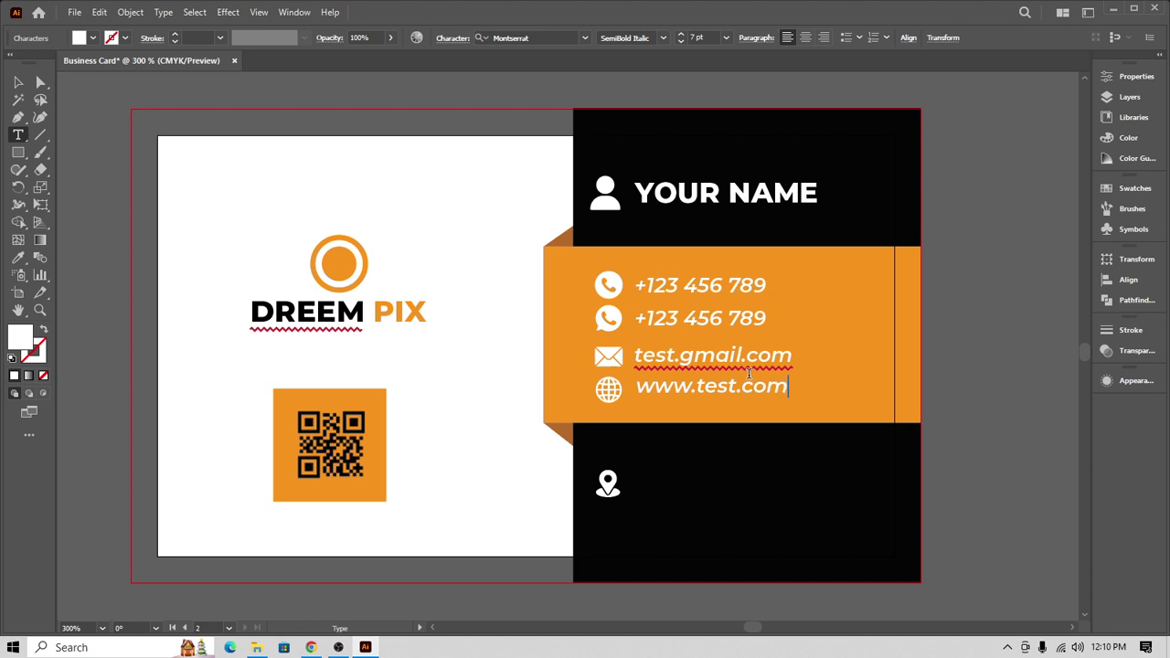
click(18, 84)
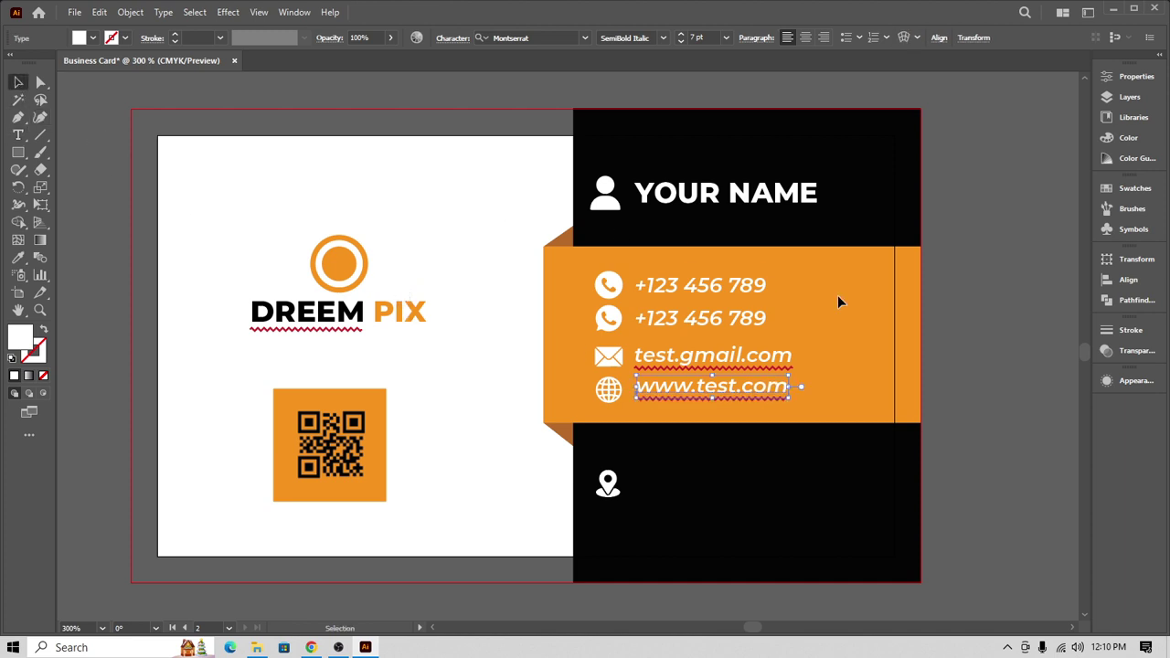
click(999, 322)
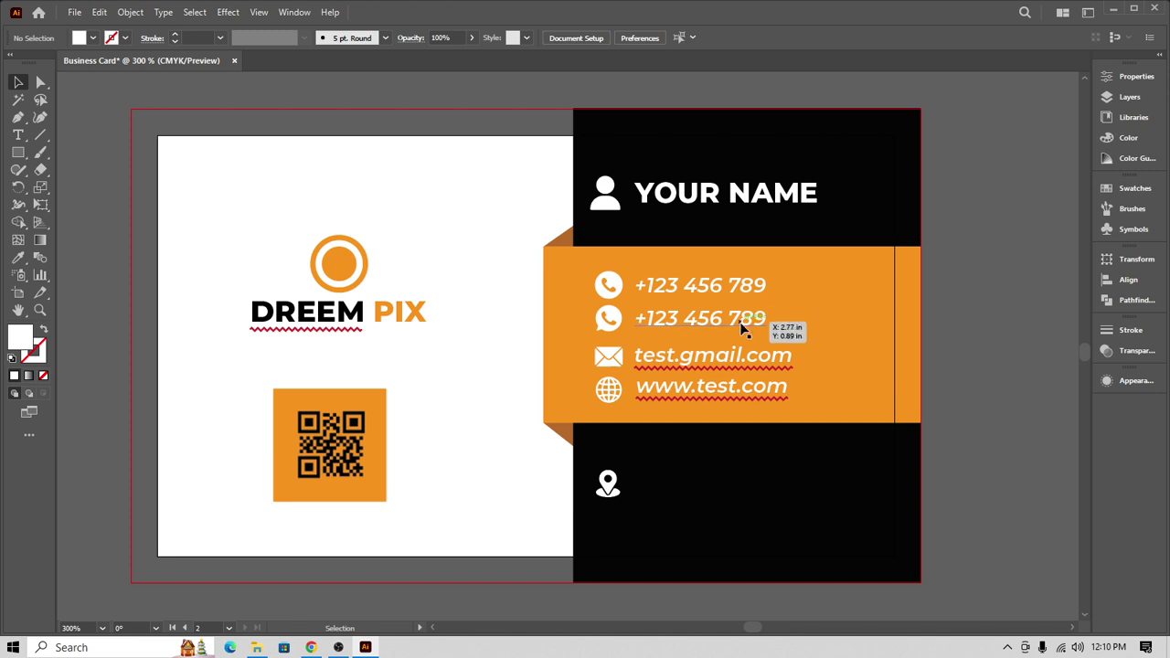
- Change the font of the phone number beside the phone icon to Arial Bold
click(734, 364)
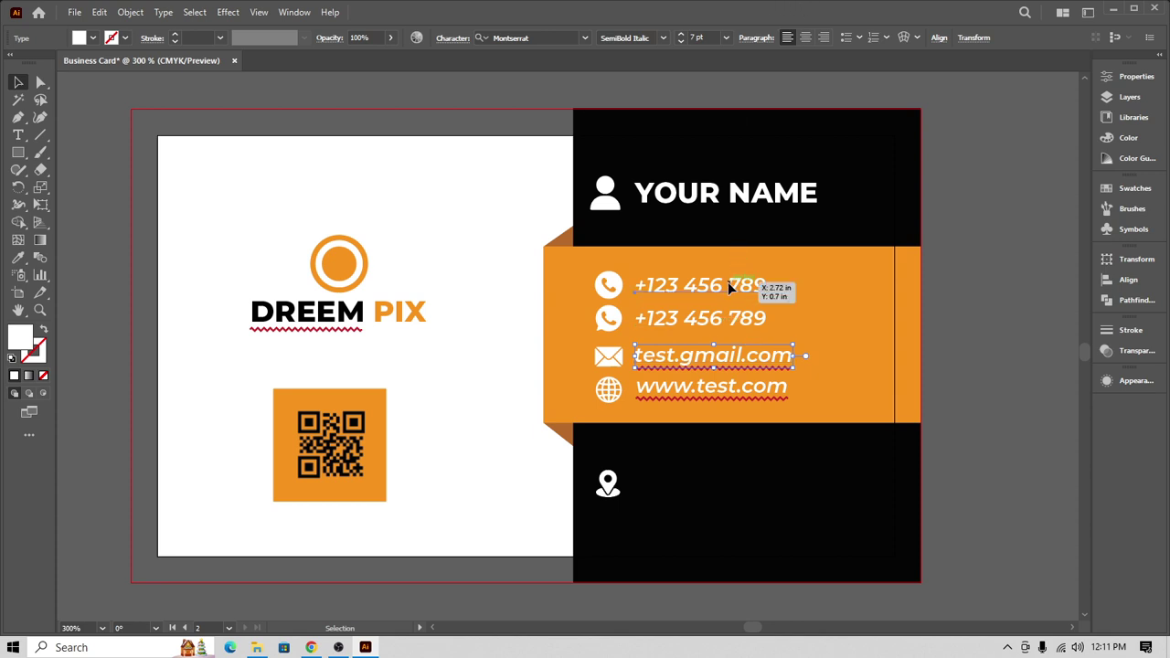
click(586, 38)
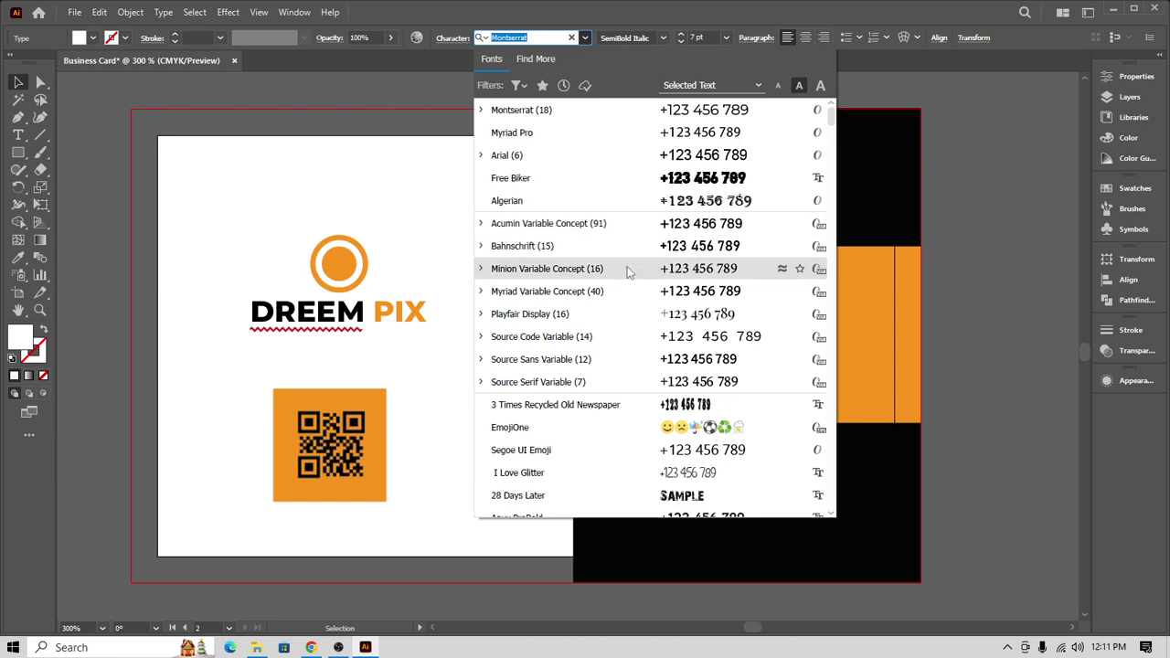
scroll(633, 312, down, 5)
scroll(632, 313, down, 4)
scroll(635, 319, up, 6)
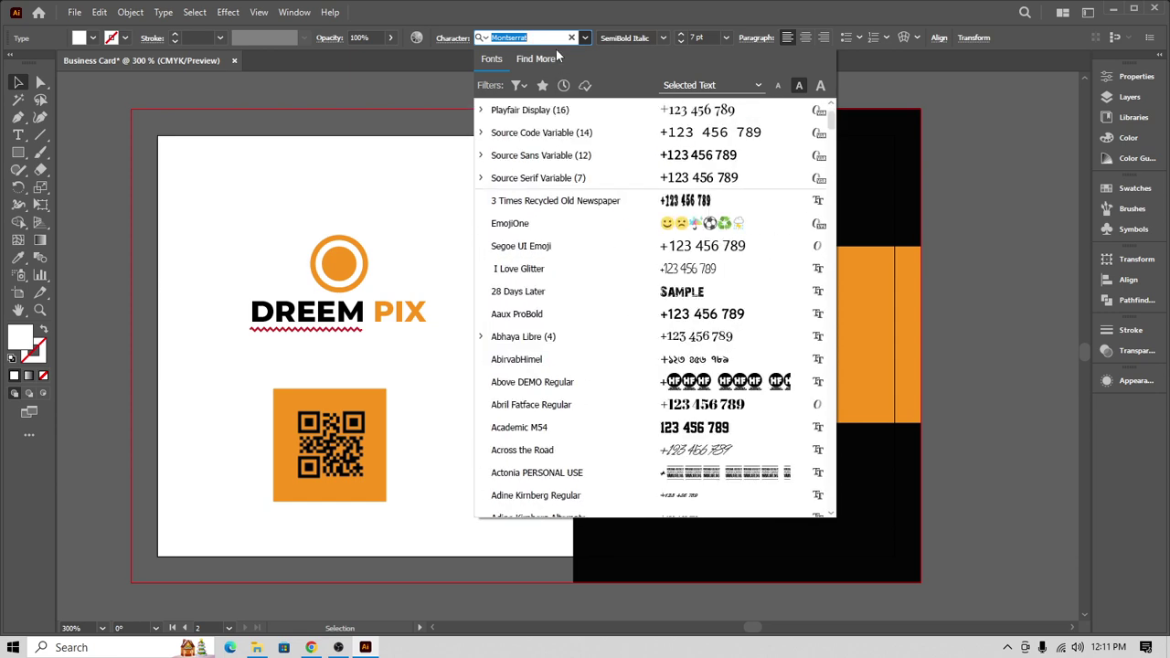
text(ari)
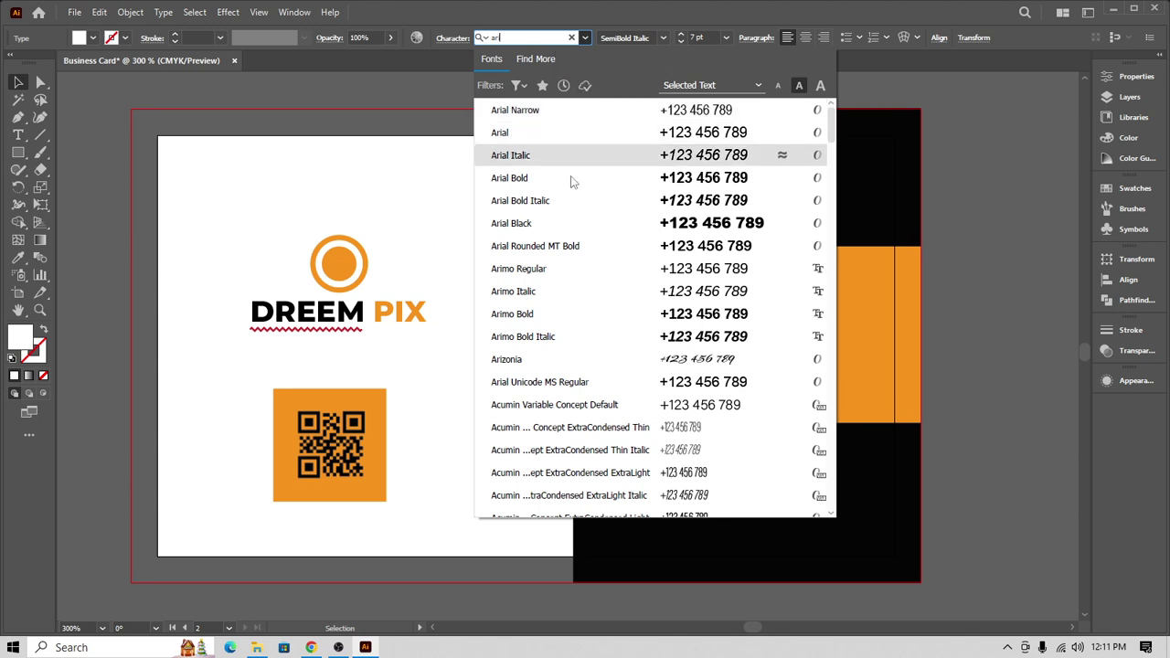
key(Escape)
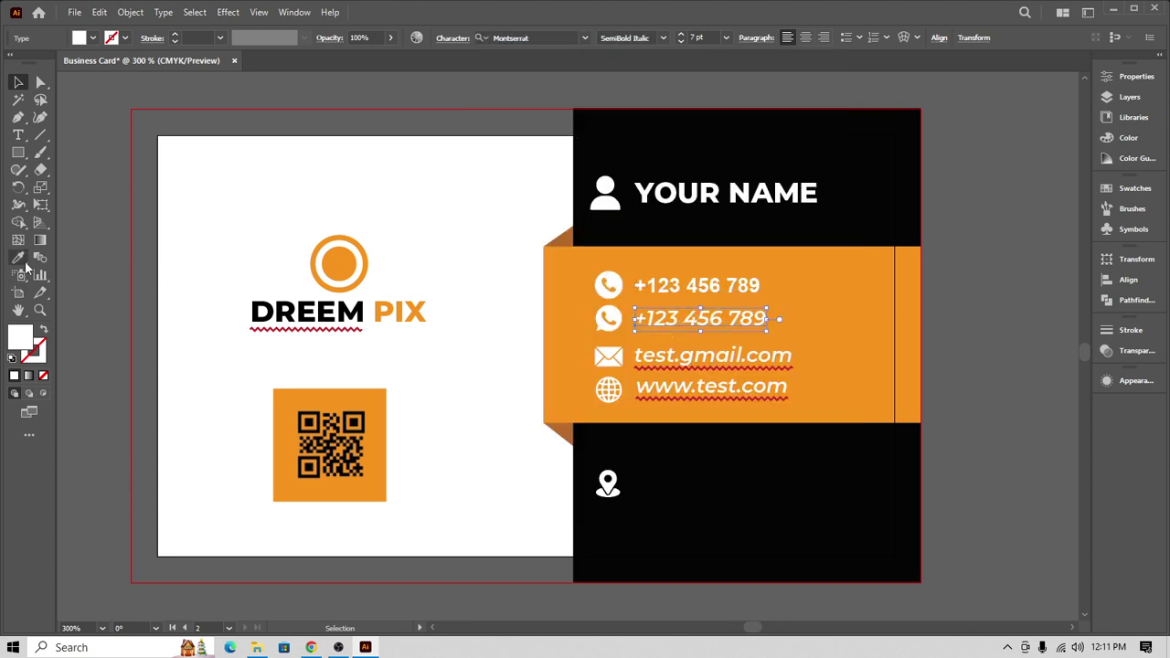
- Copy the first phone number's Arial Bold formatting to the WhatsApp number, e-mail and website texts with the Eyedropper
click(17, 257)
click(668, 284)
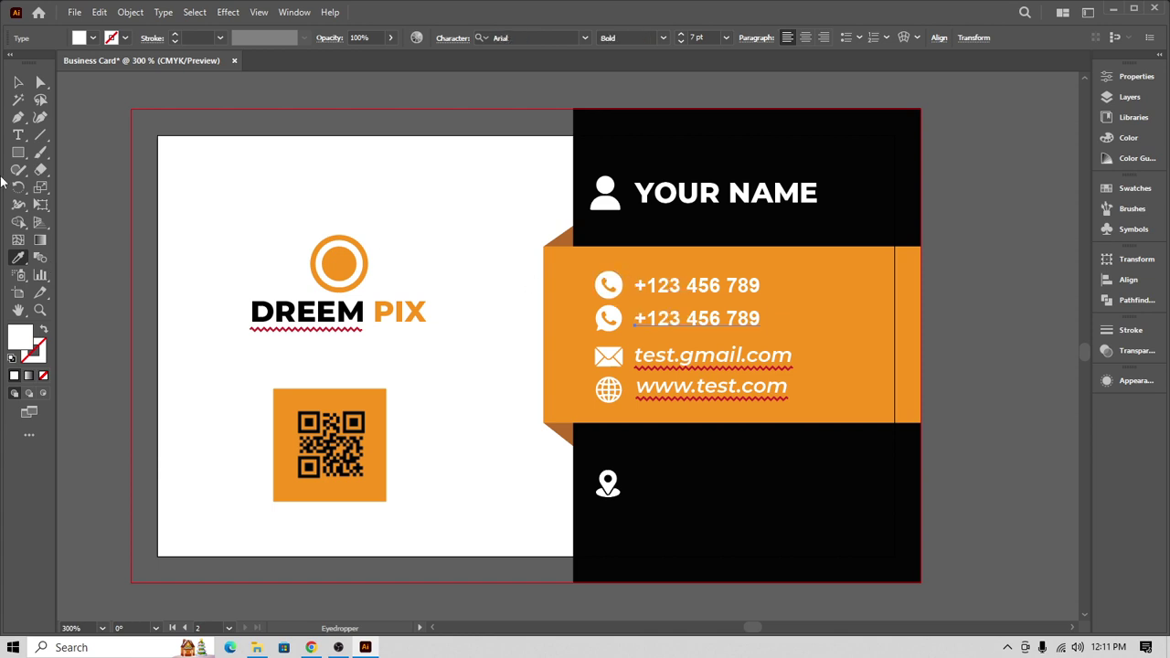
click(17, 82)
click(682, 366)
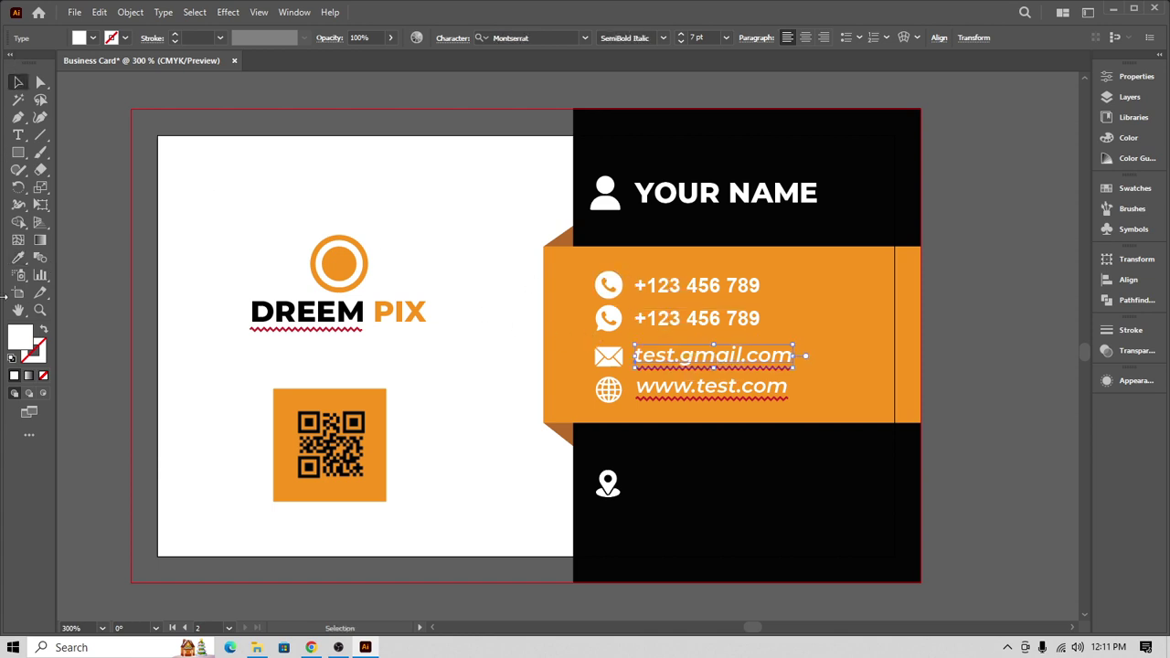
click(18, 257)
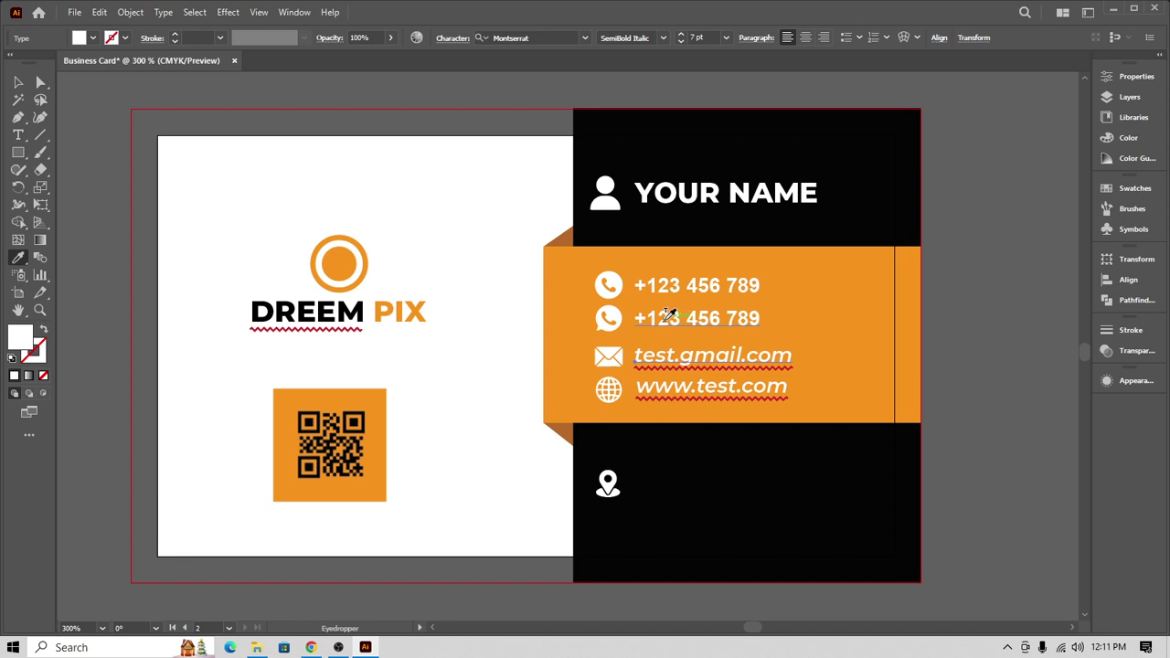
click(668, 315)
click(18, 83)
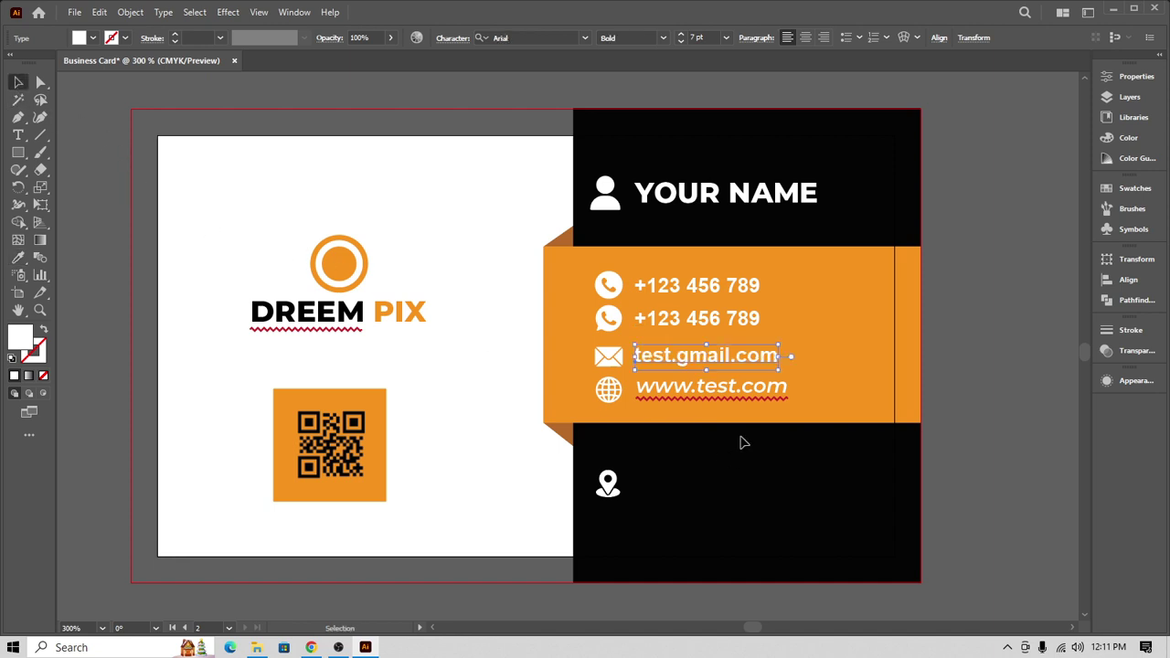
click(741, 400)
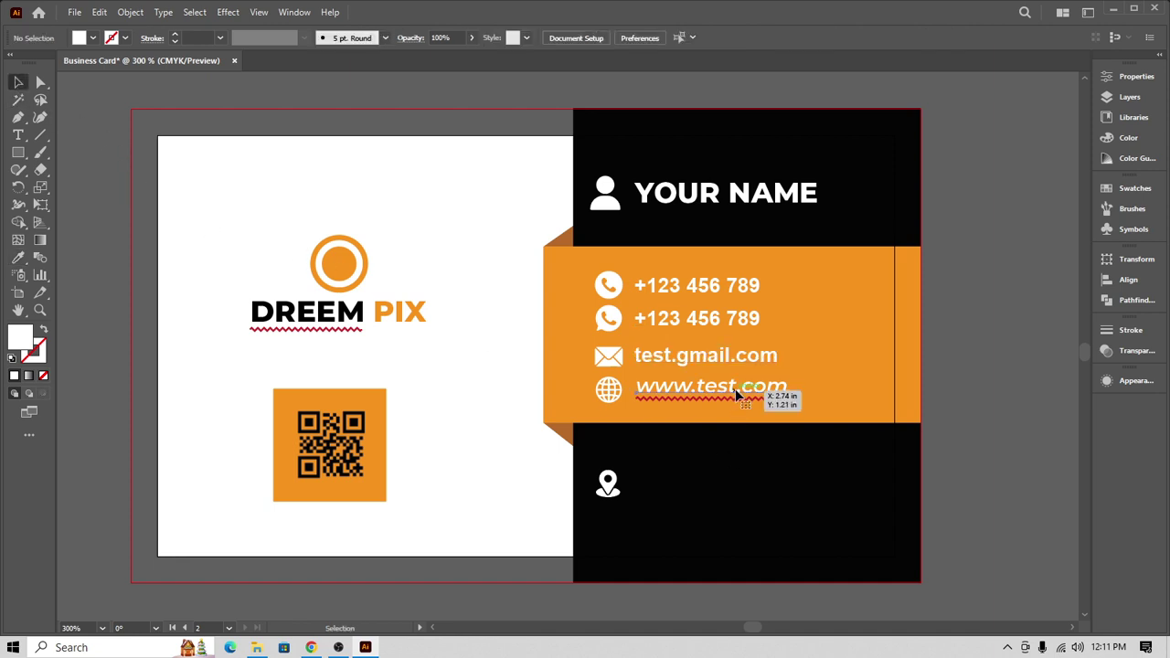
click(18, 257)
click(668, 315)
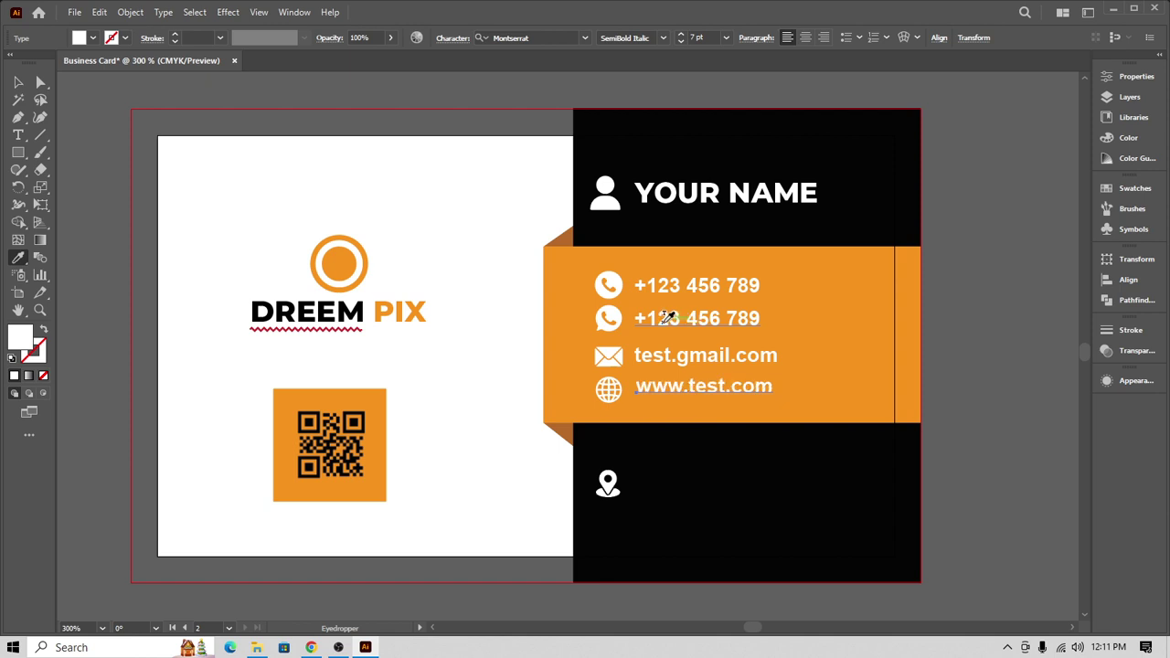
click(18, 83)
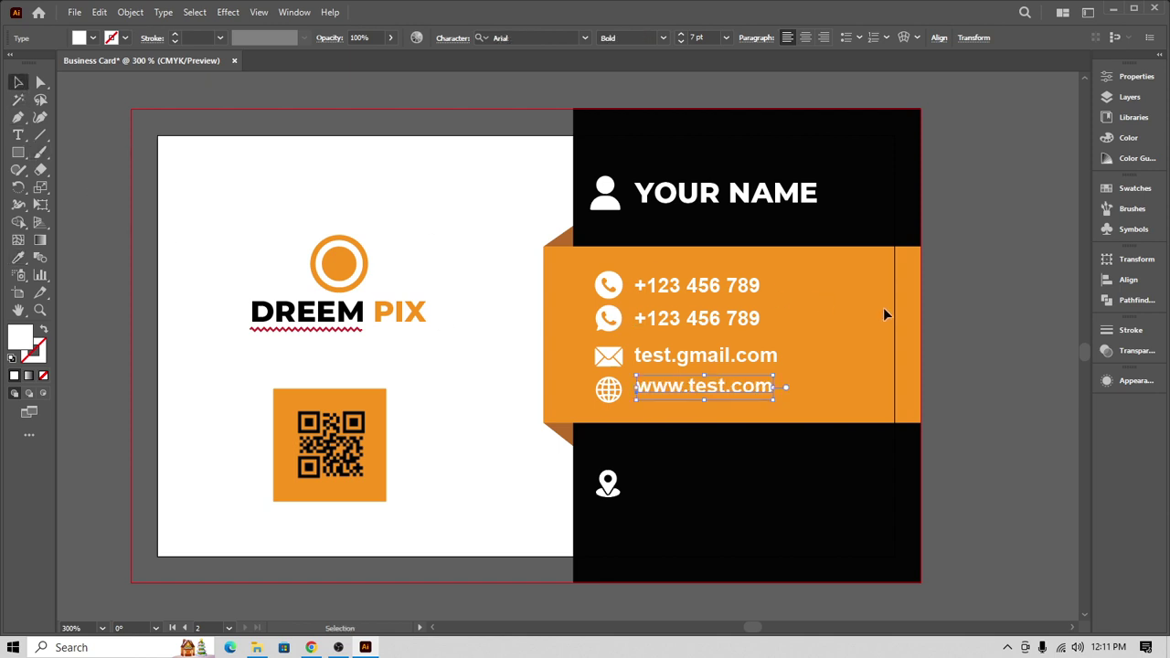
click(971, 326)
scroll(972, 339, down, 1)
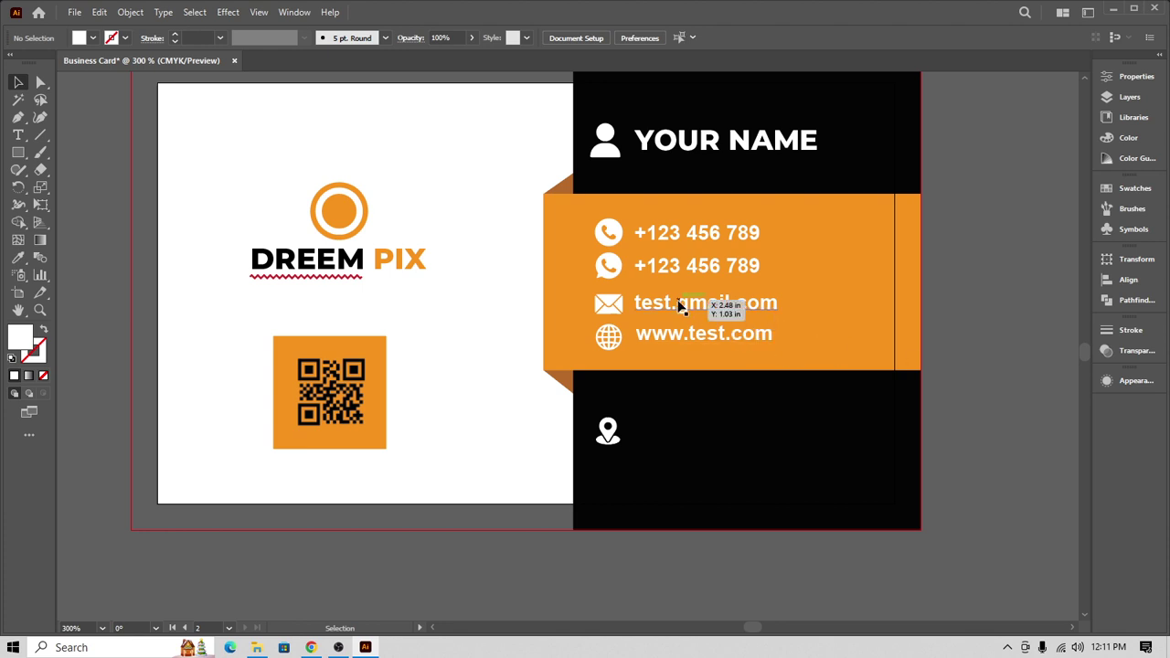
click(662, 237)
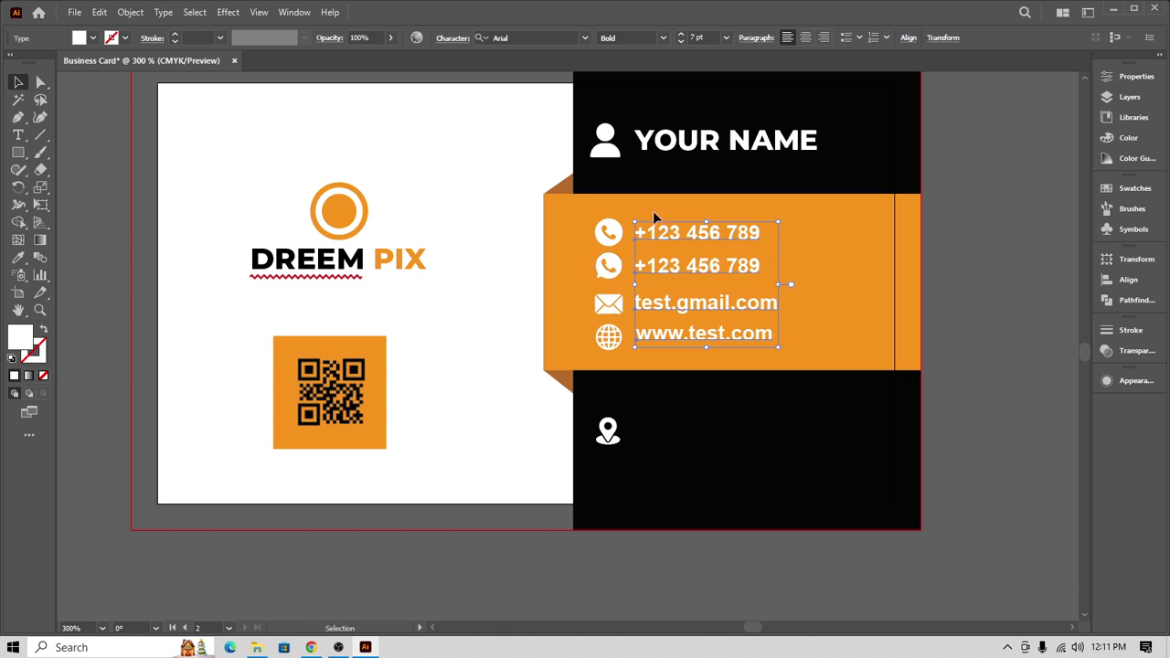
click(1021, 366)
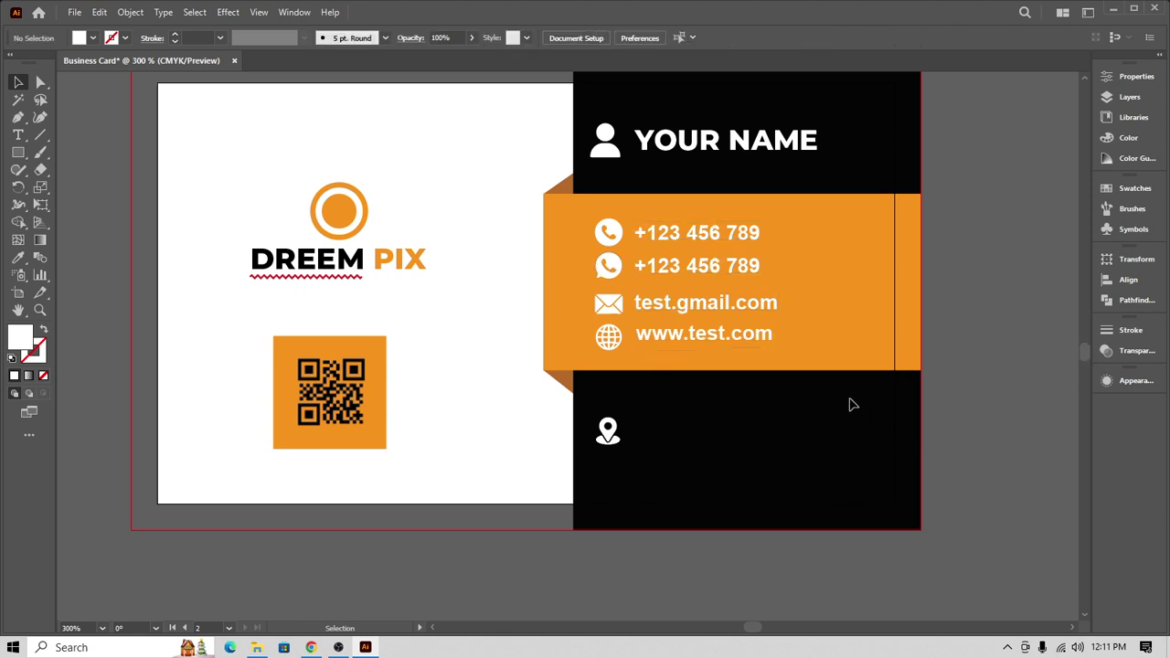
scroll(850, 405, down, 3)
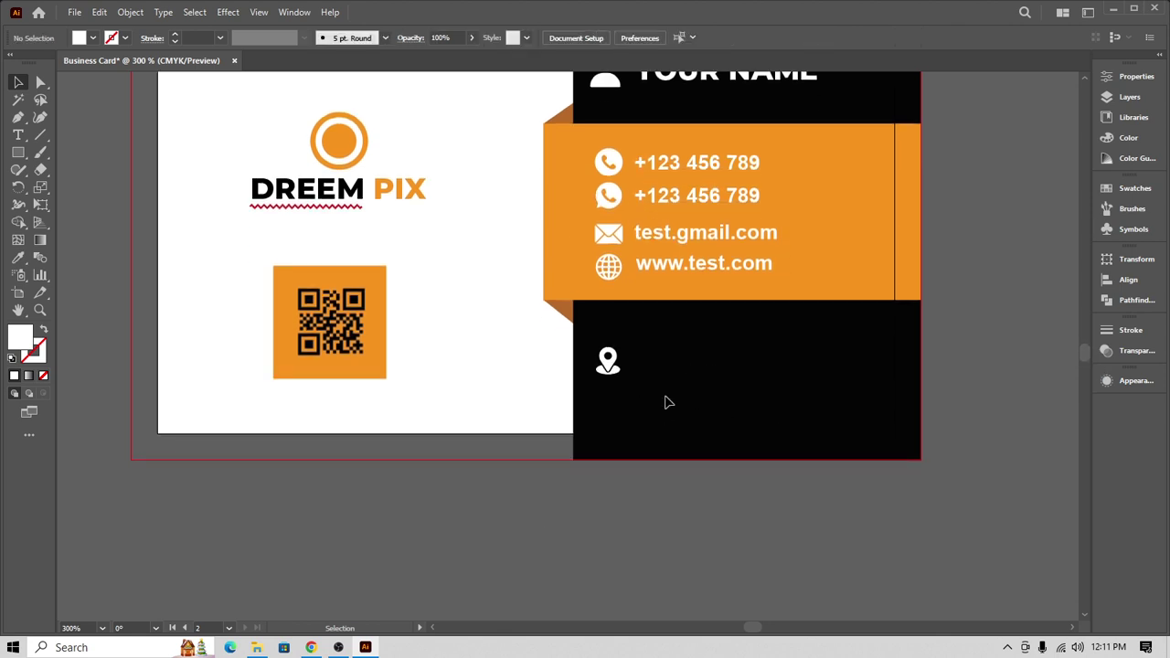
- Switch to Chrome, search Google for "folorida" in a new tab and look through the results
click(311, 648)
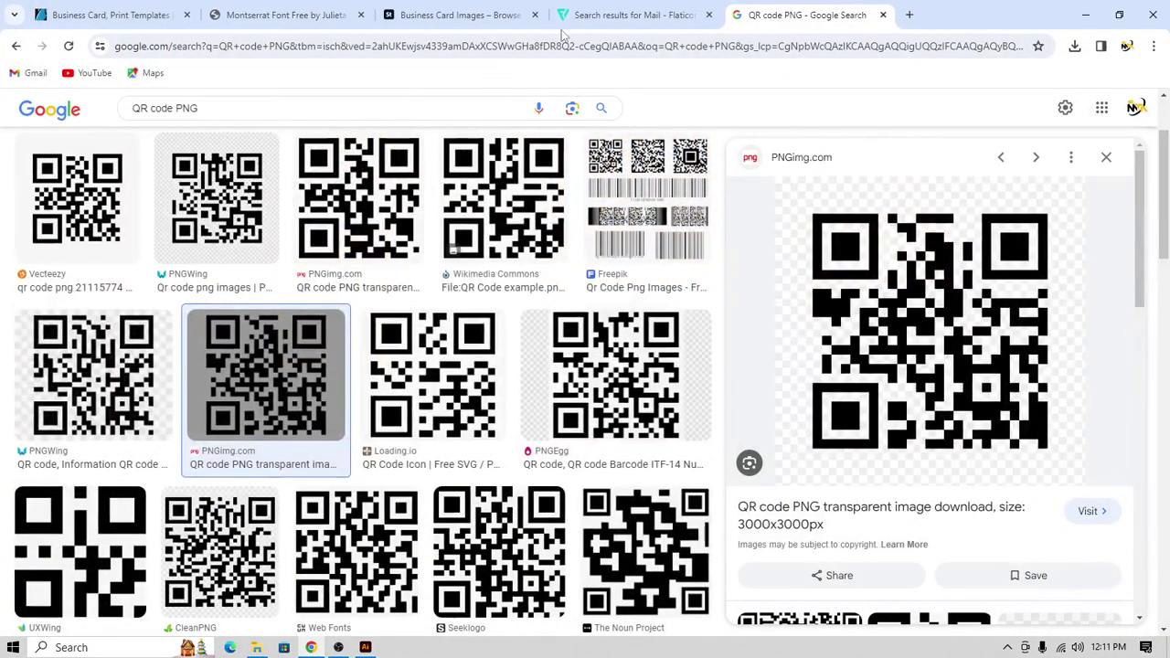
click(912, 16)
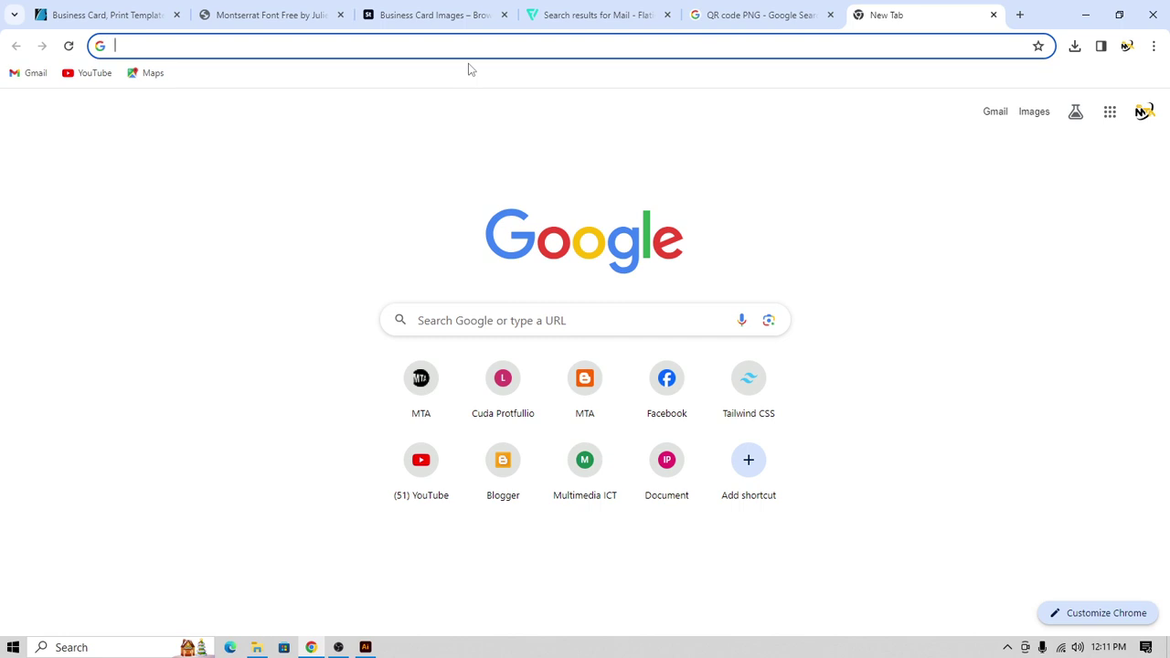
text(folo)
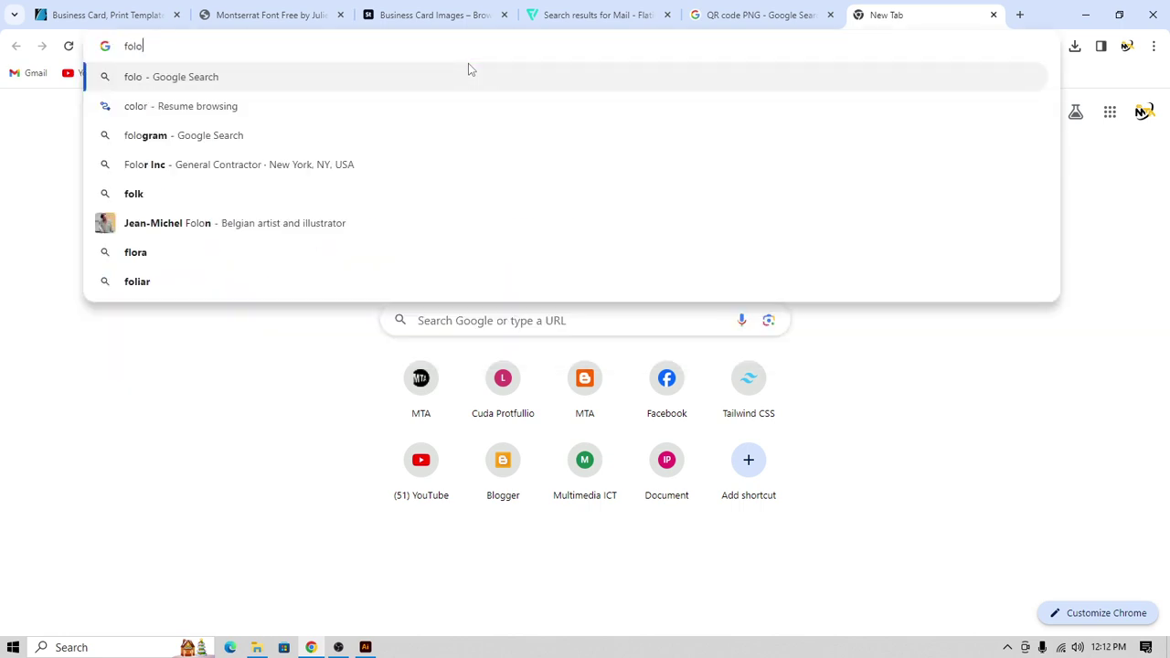
text(rida)
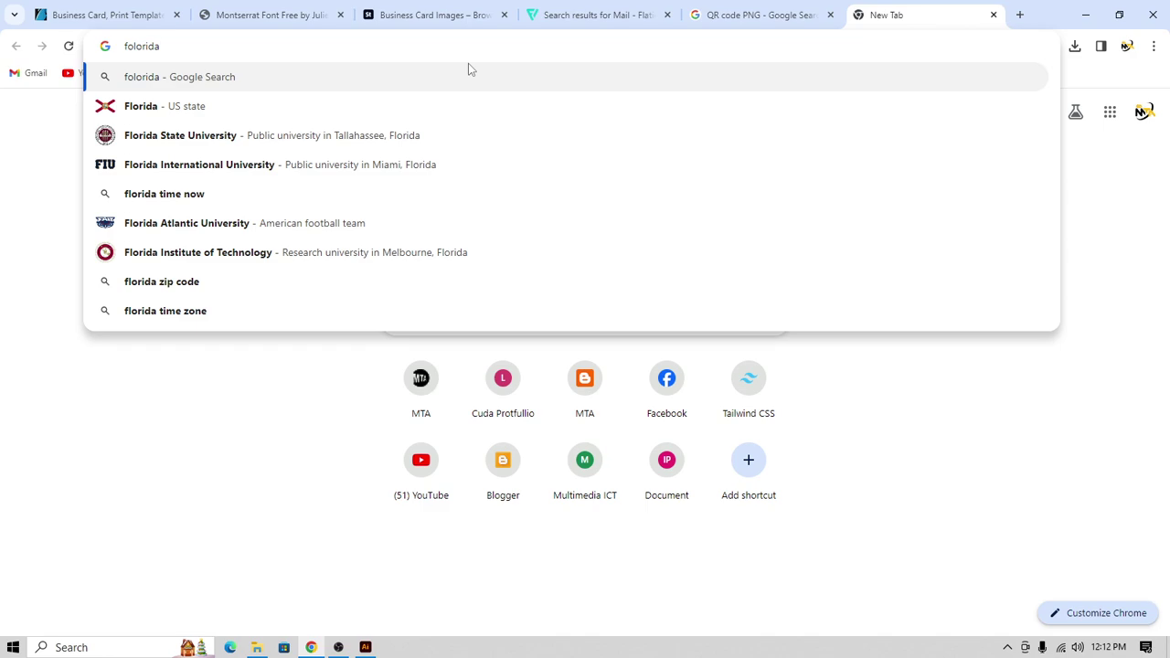
key(Return)
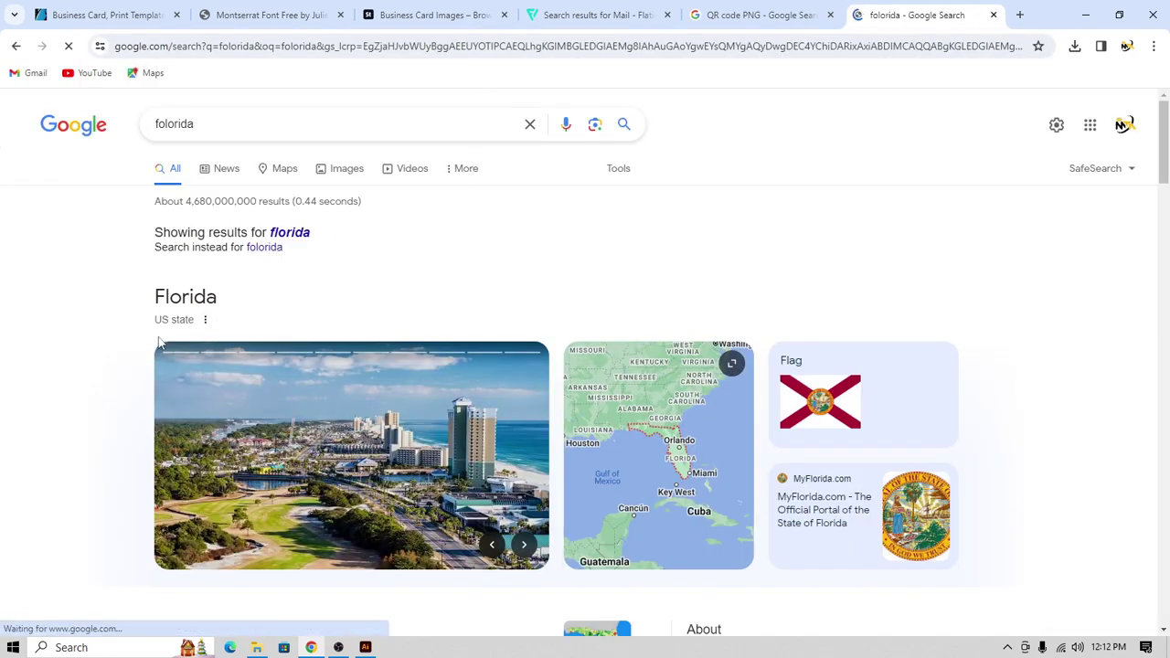
scroll(245, 341, down, 2)
scroll(245, 341, down, 1)
scroll(228, 366, up, 2)
scroll(195, 392, down, 2)
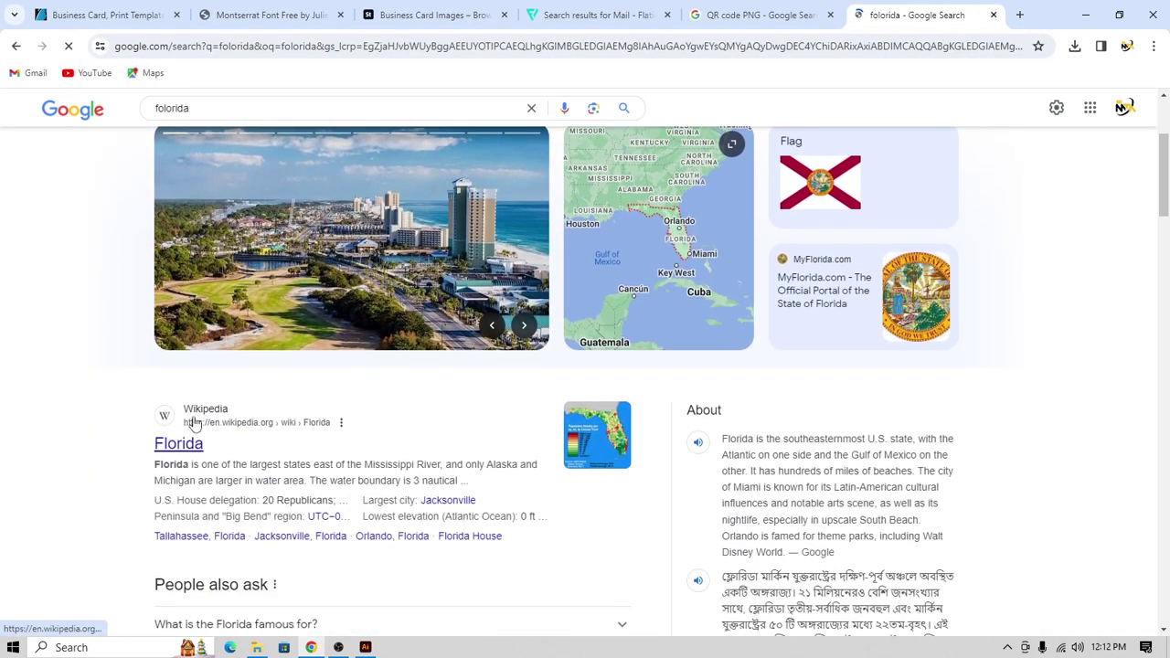
scroll(195, 392, up, 3)
- Refine the search to "folorida location" and open the Britannica article on Florida
click(225, 121)
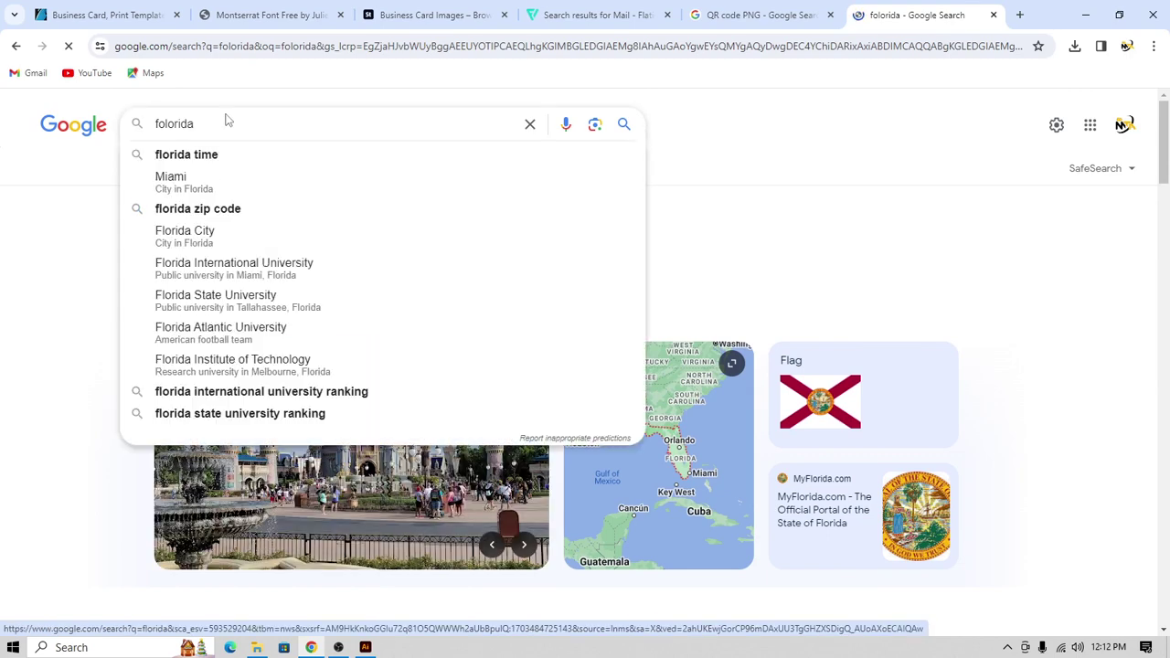
text(loca)
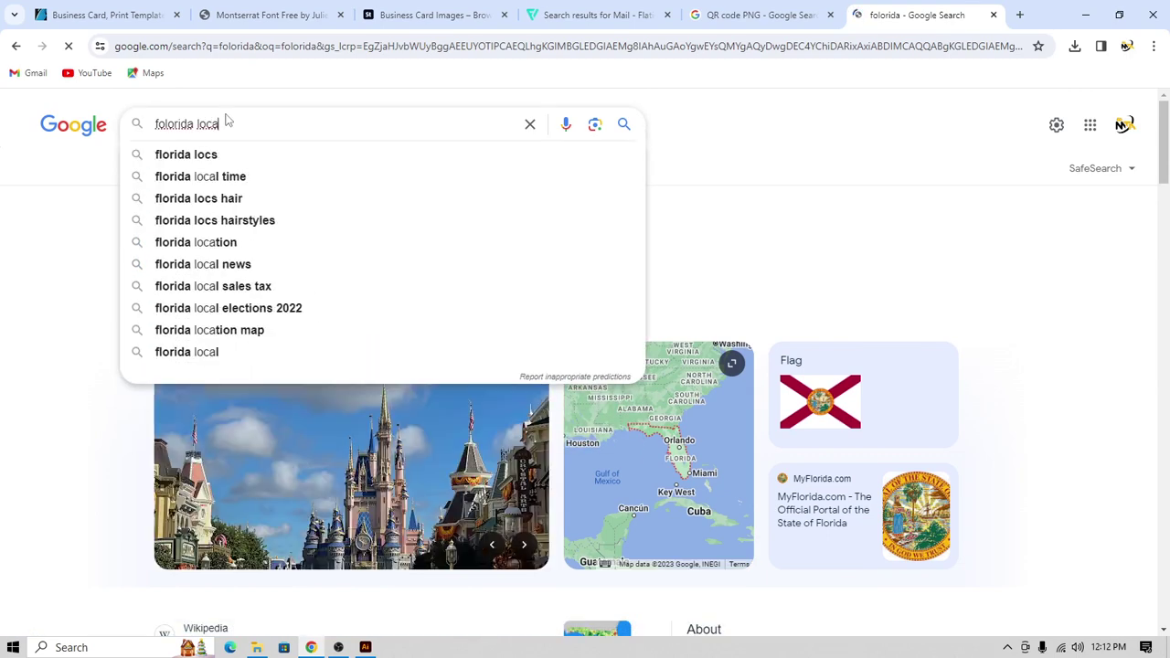
text(tion)
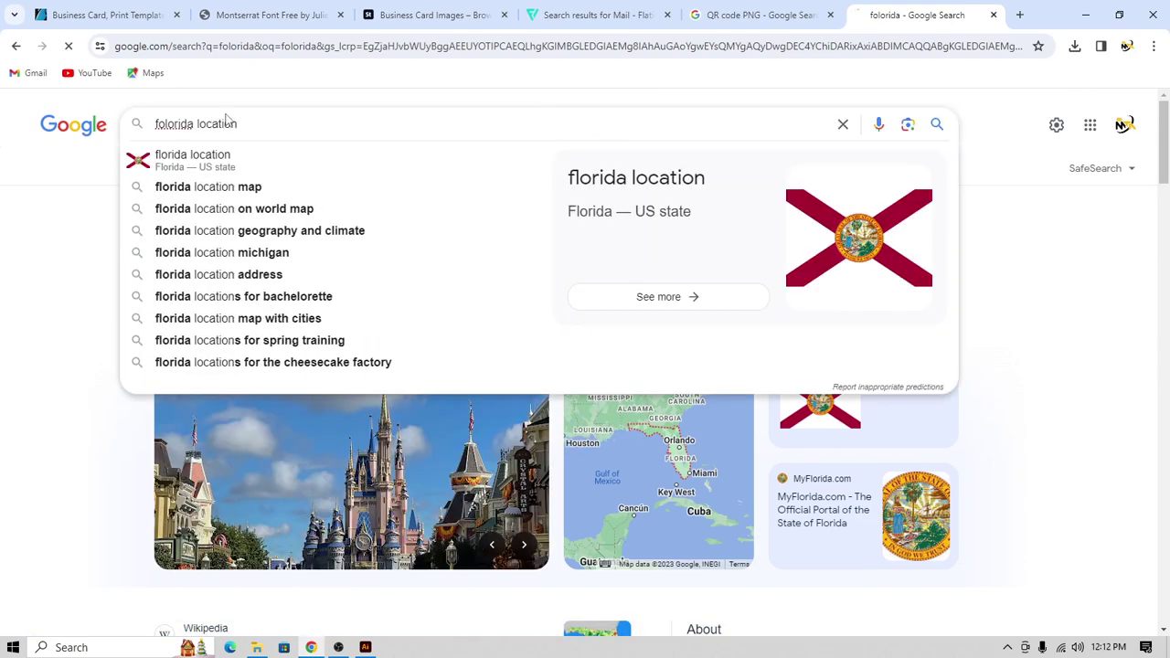
key(Return)
scroll(311, 265, down, 2)
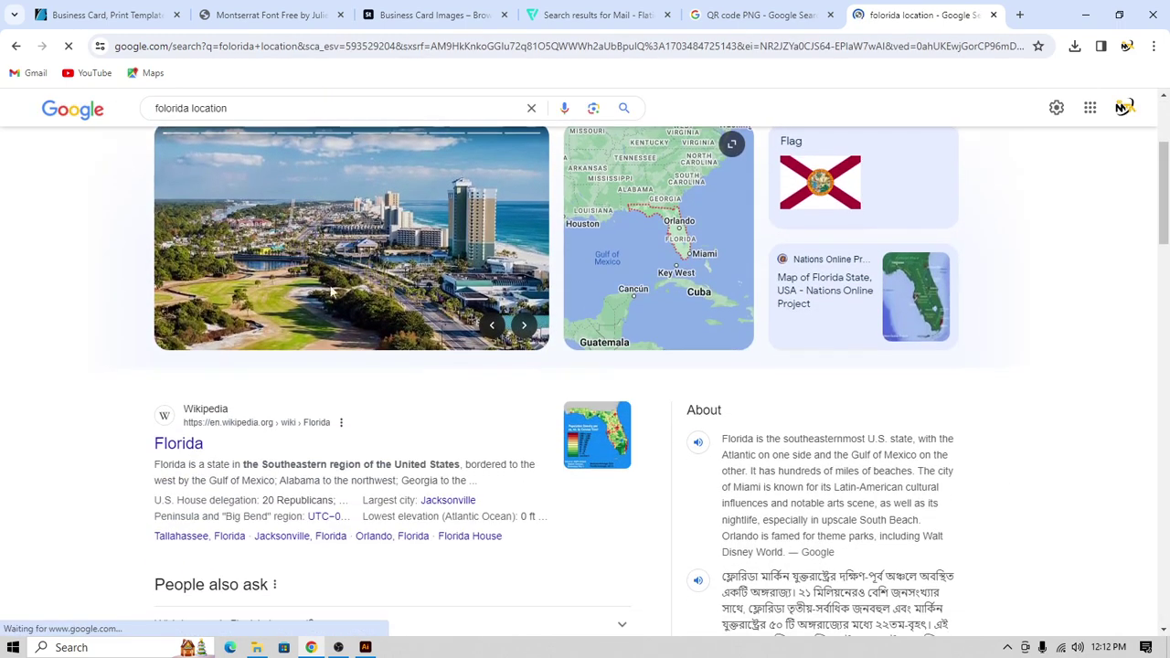
scroll(334, 292, down, 5)
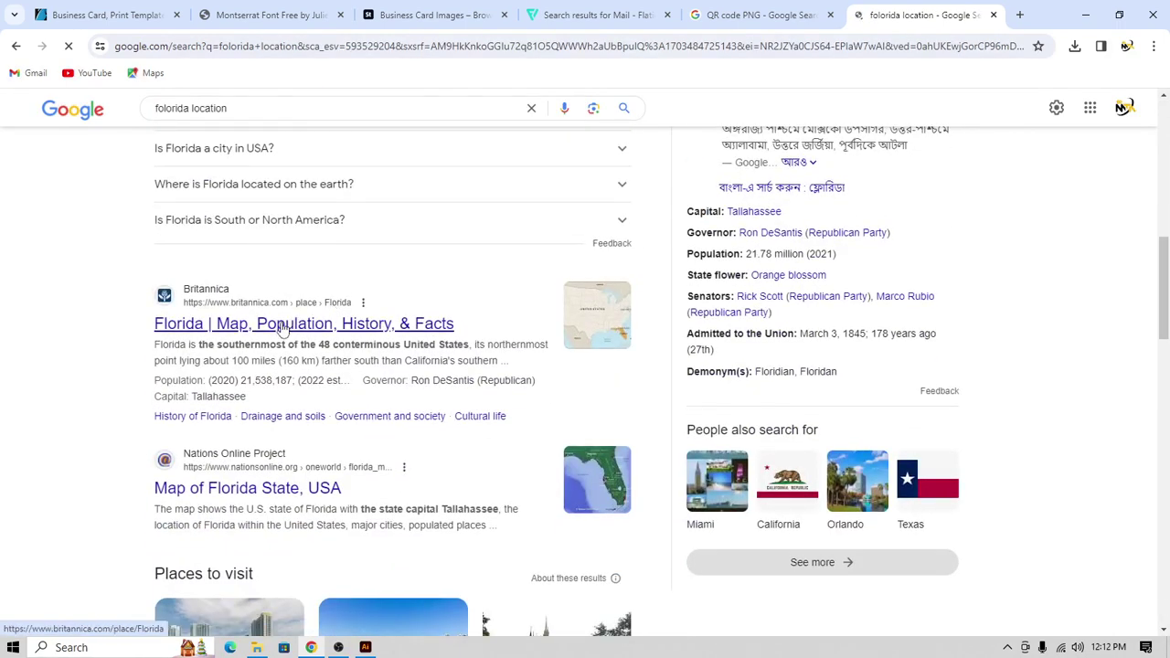
click(344, 319)
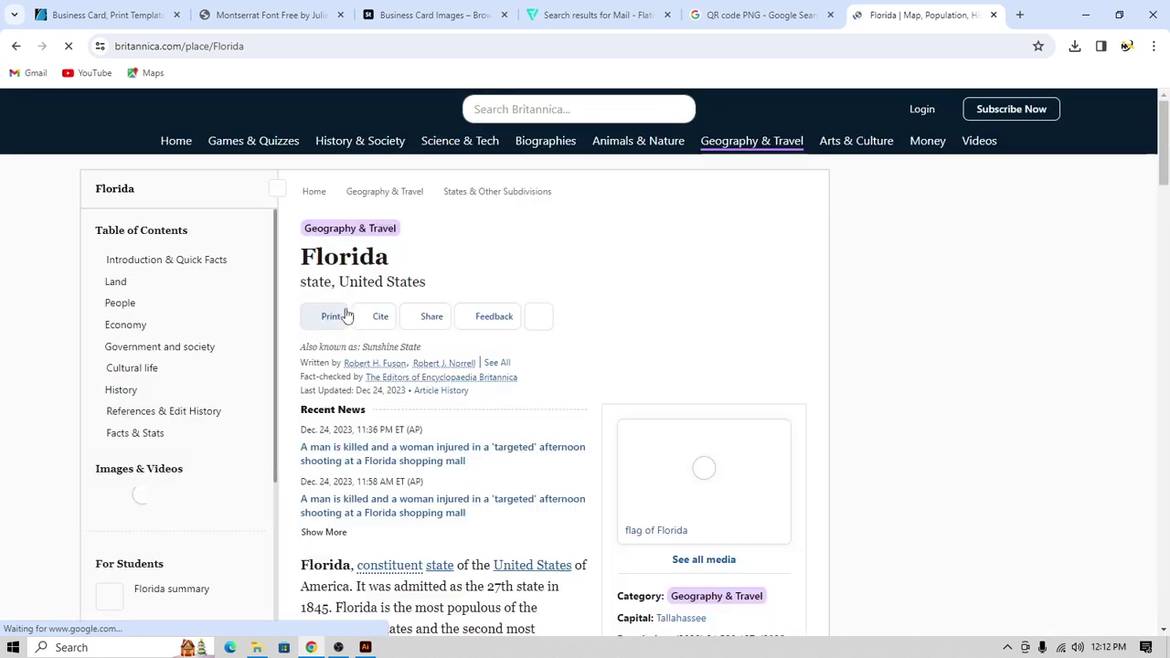
- Leave the Britannica article on Florida and open Google Maps in the same tab
scroll(480, 338, down, 2)
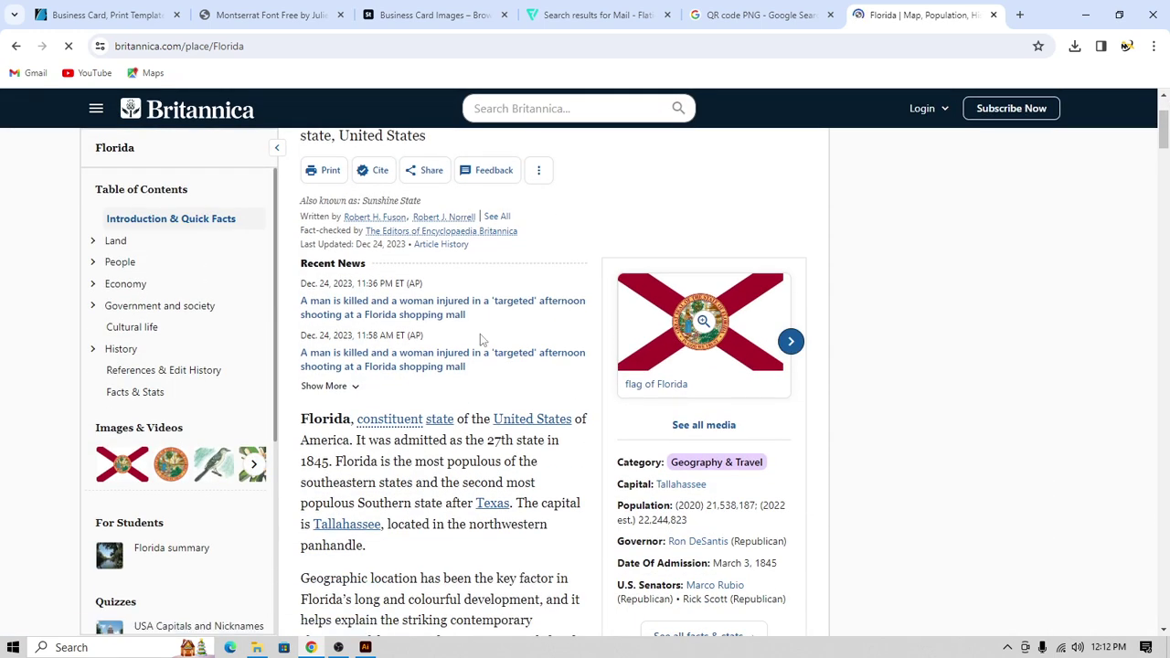
scroll(480, 333, up, 2)
click(283, 54)
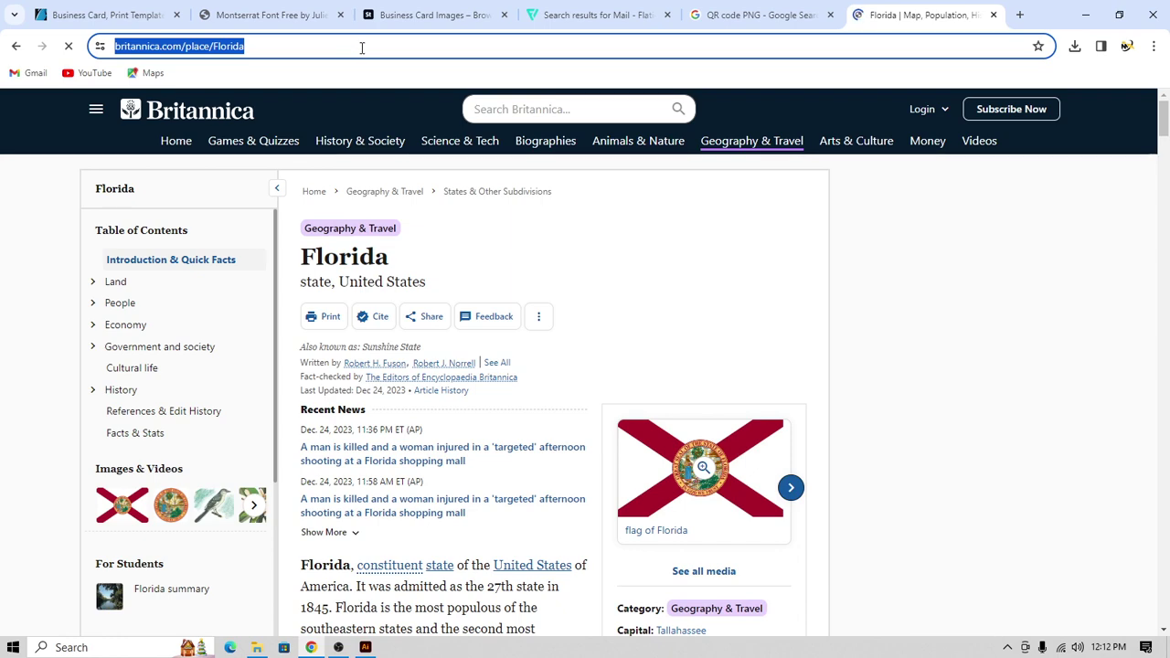
text(loct)
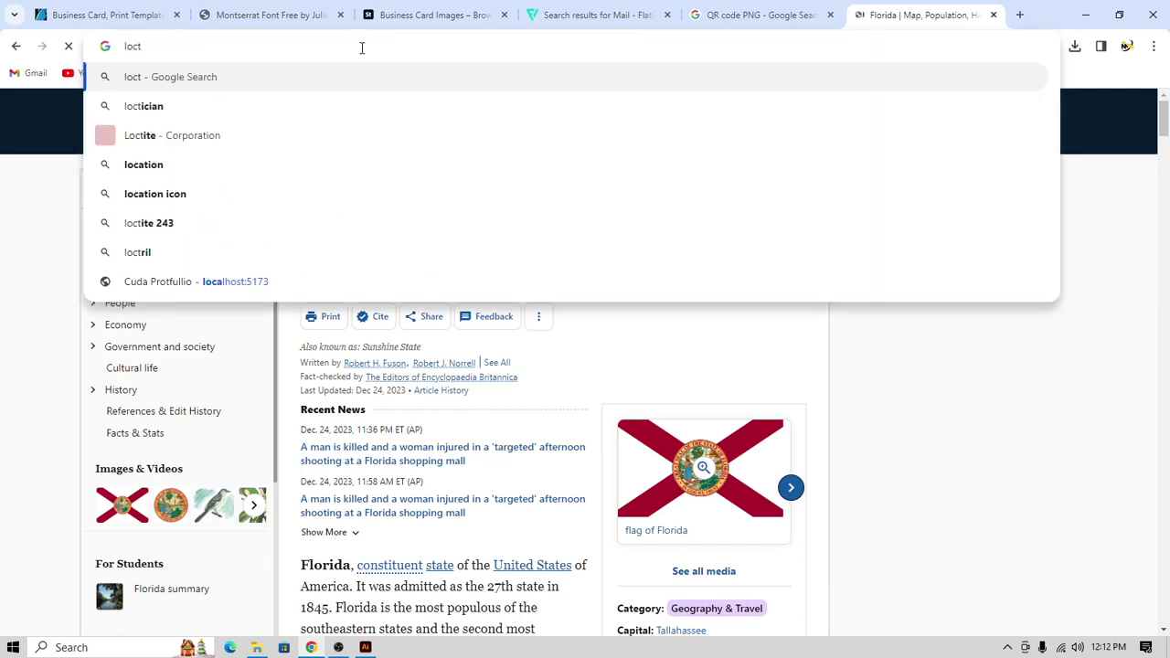
key(BackSpace)
key(BackSpace)
key(BackSpace)
key(BackSpace)
text(ma)
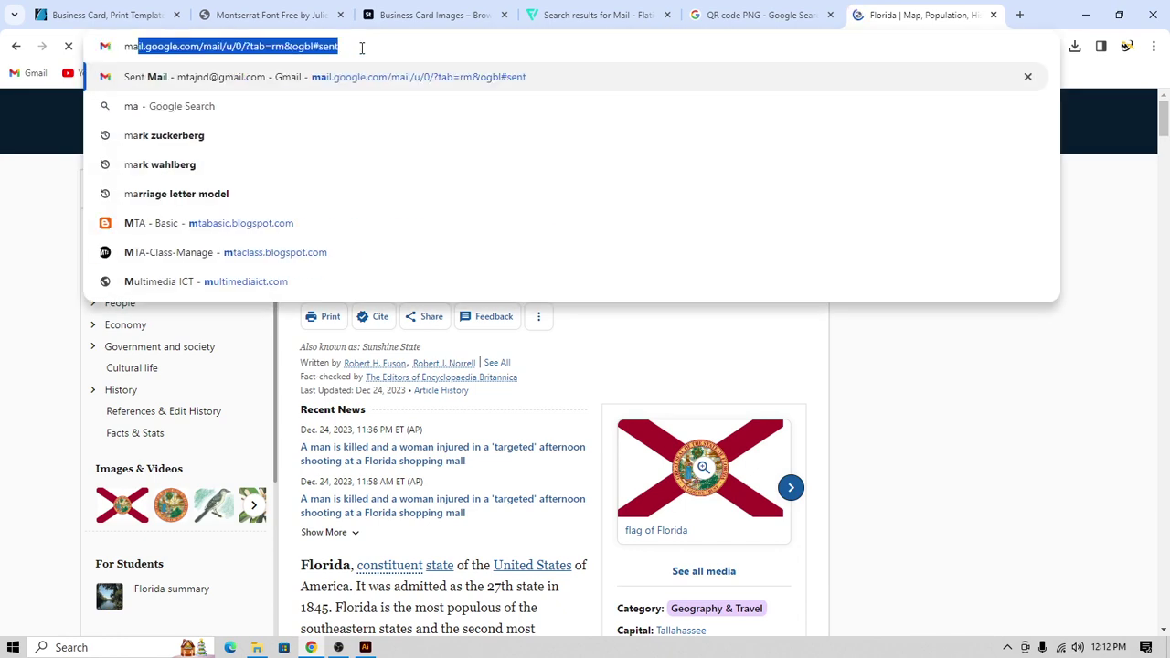
text(ps)
key(BackSpace)
key(BackSpace)
text(p)
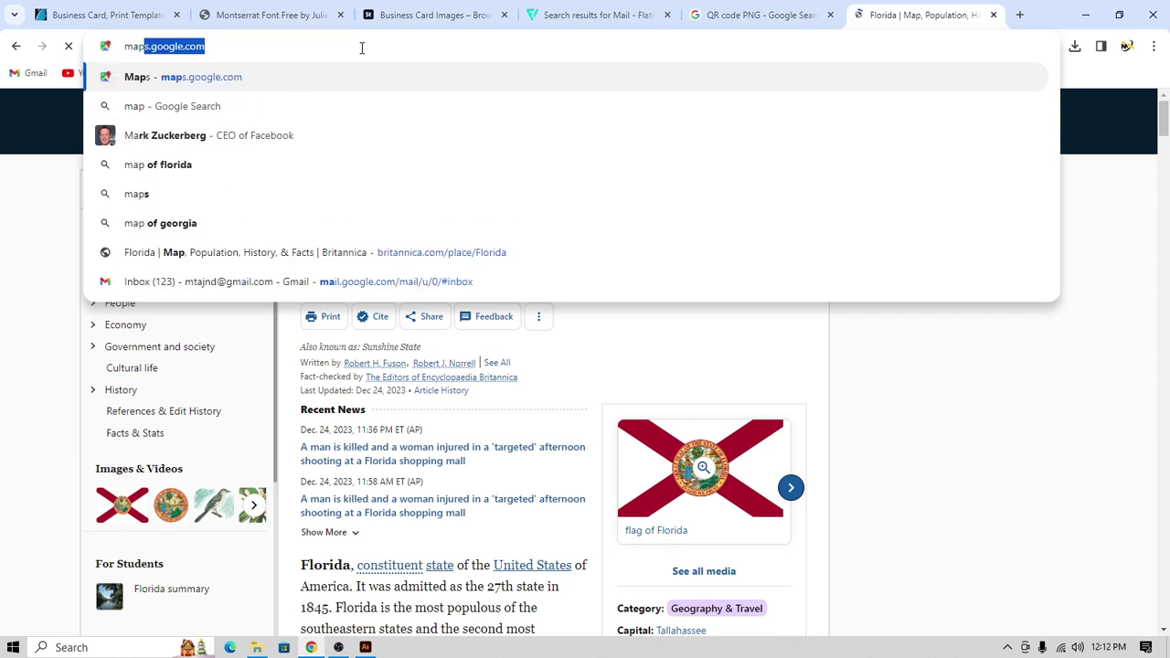
key(Return)
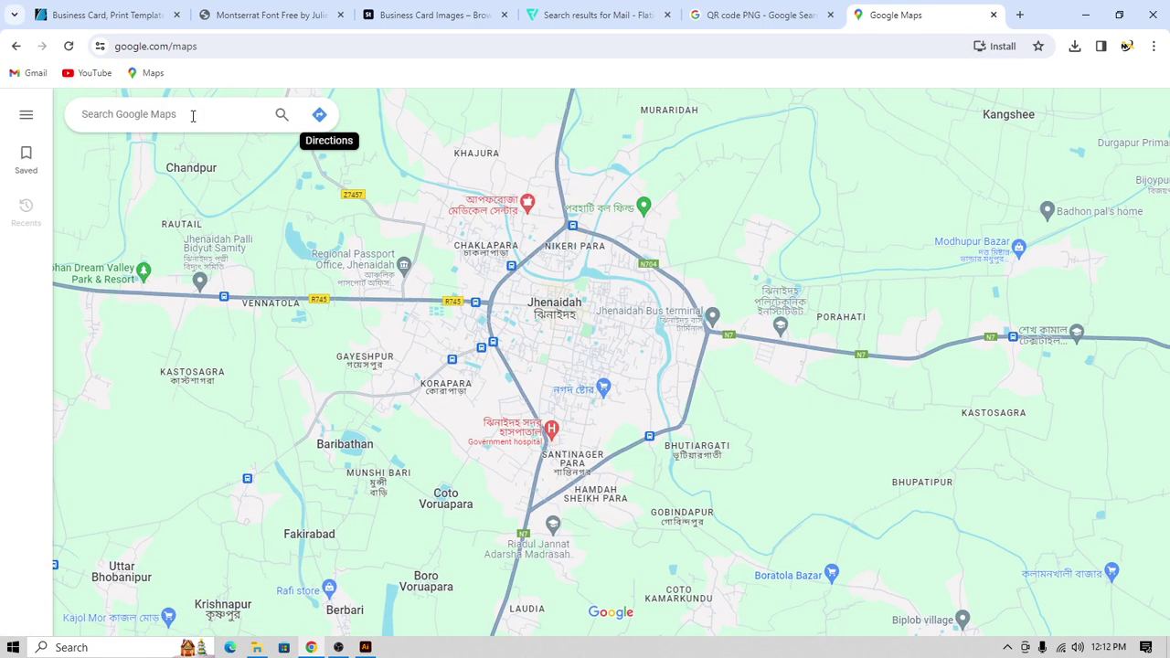
- Search Google Maps for "folorida", open the Florida, USA result and look through its photo and full quick facts
text(folorida)
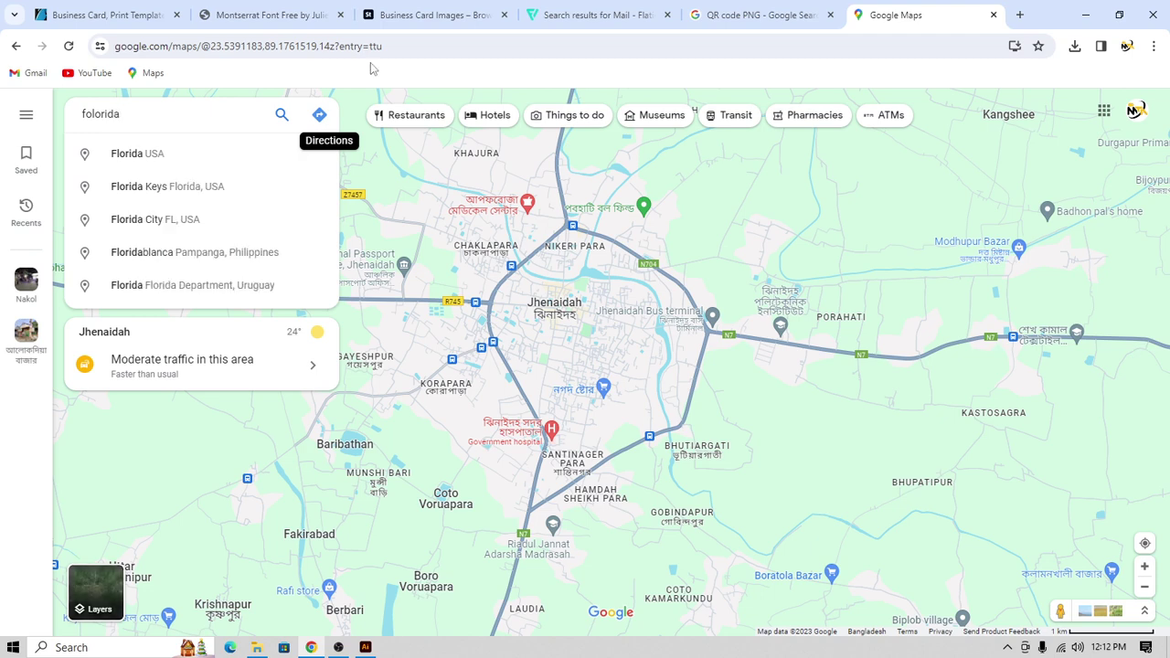
click(201, 156)
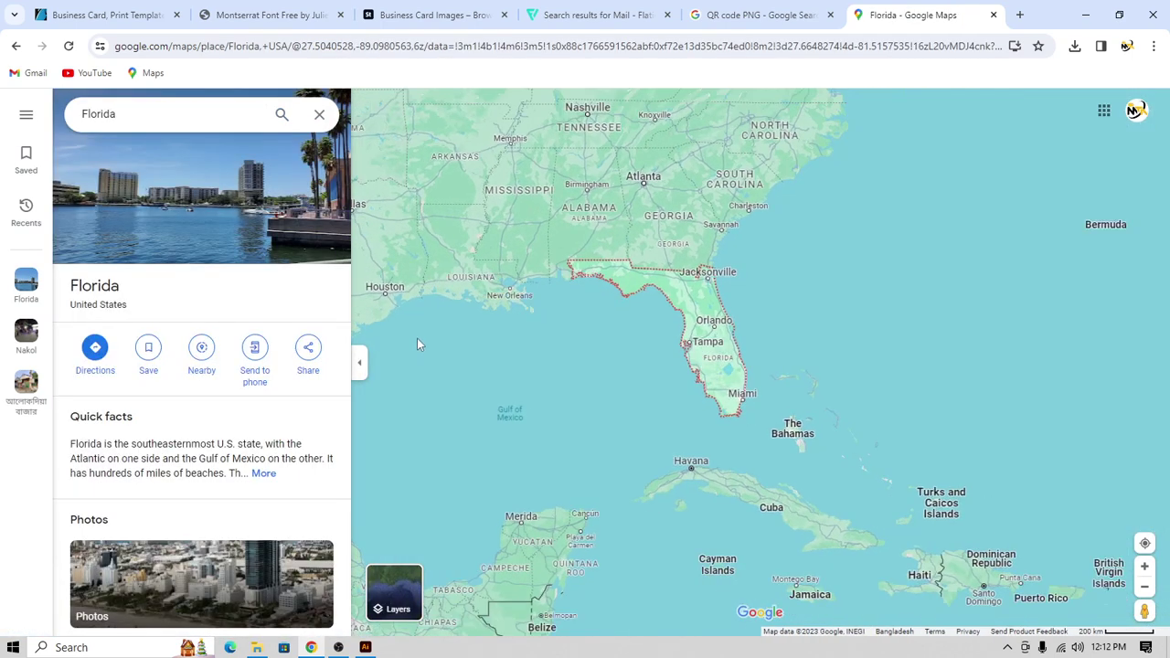
scroll(421, 338, up, 3)
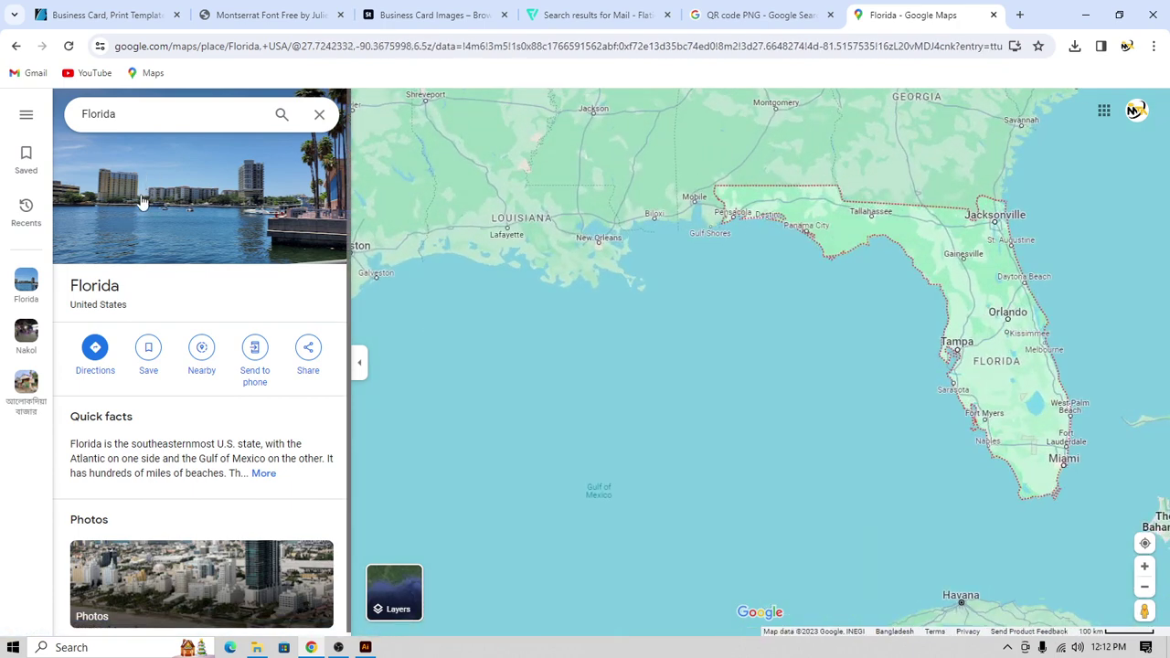
click(142, 201)
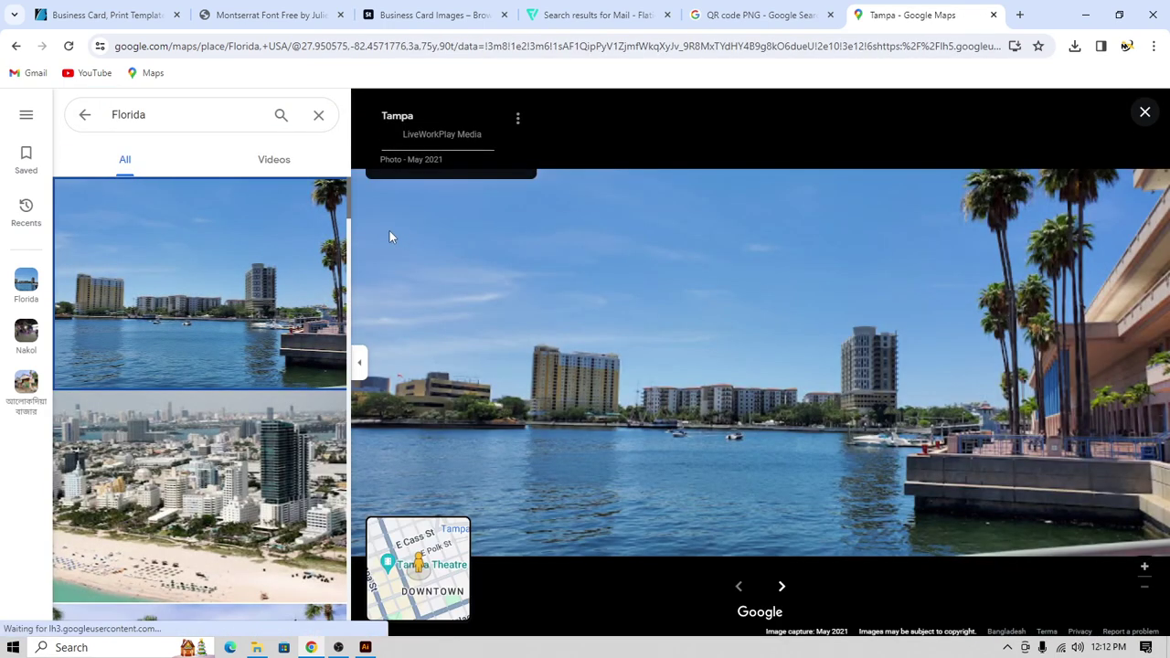
click(84, 115)
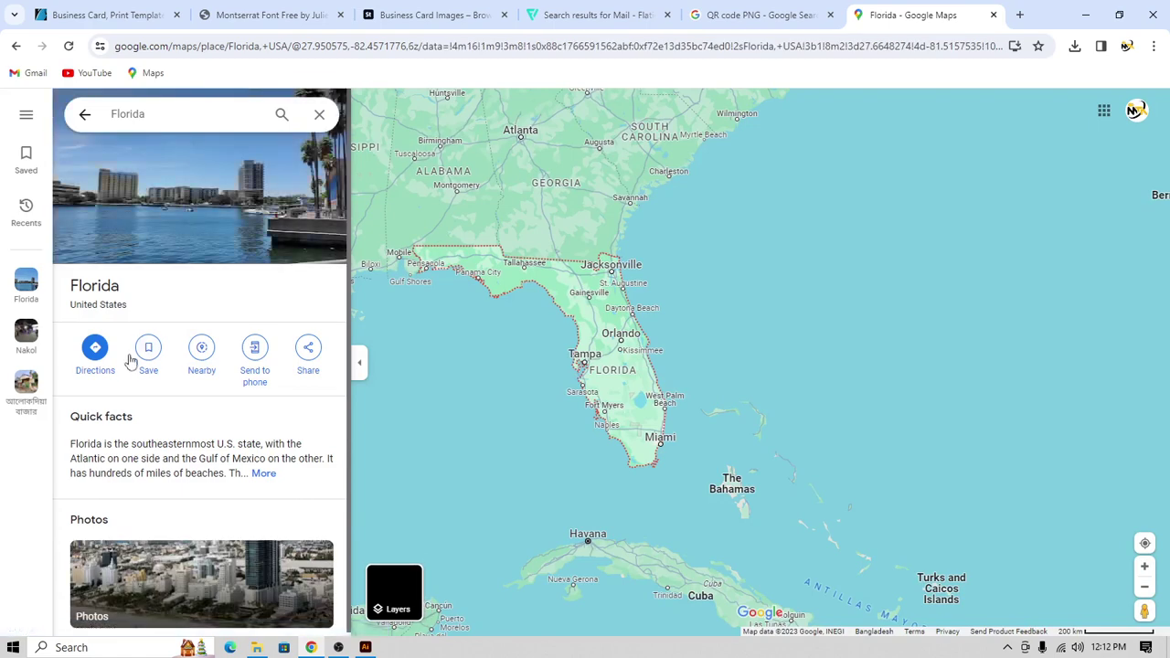
click(264, 473)
scroll(281, 425, down, 1)
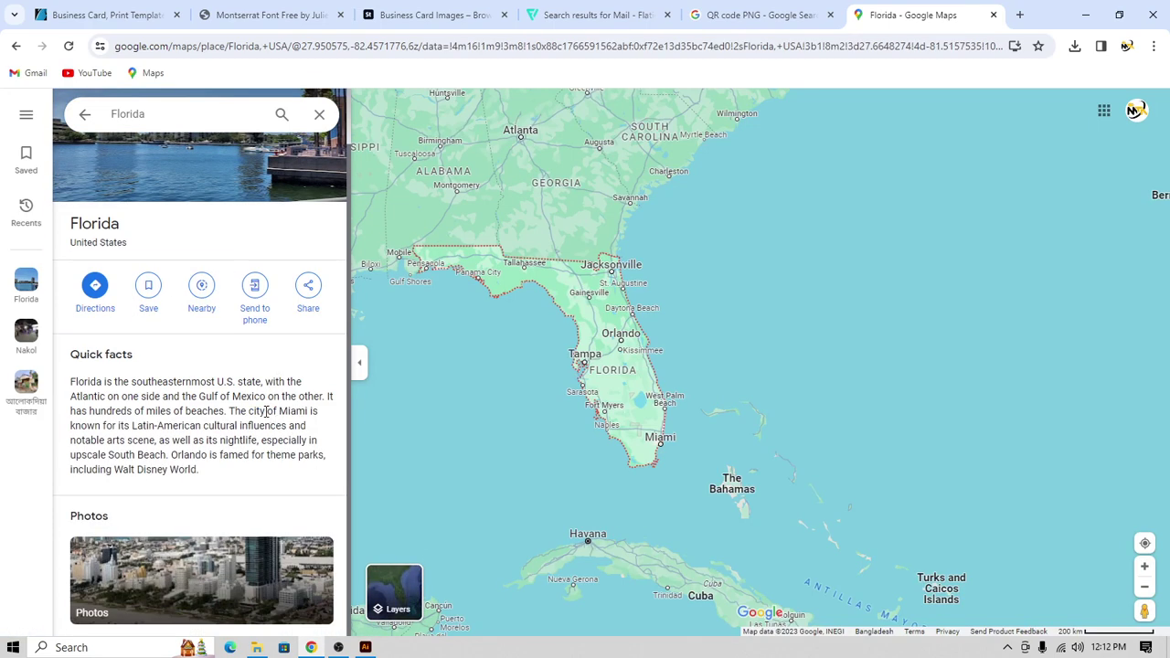
scroll(569, 374, up, 2)
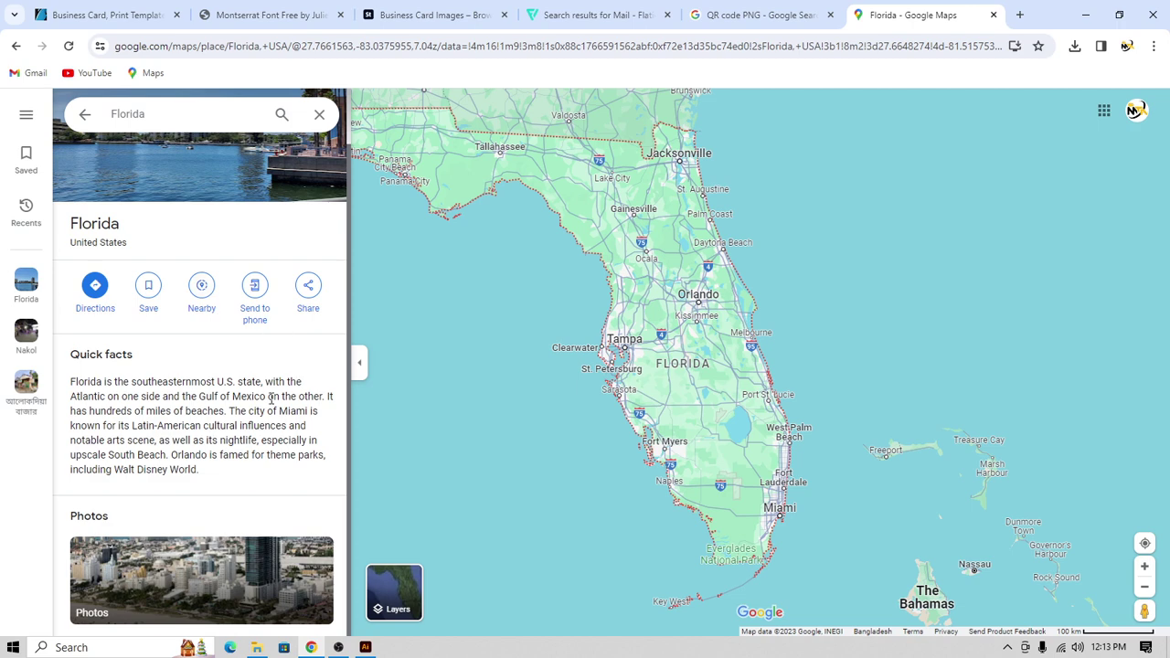
click(298, 293)
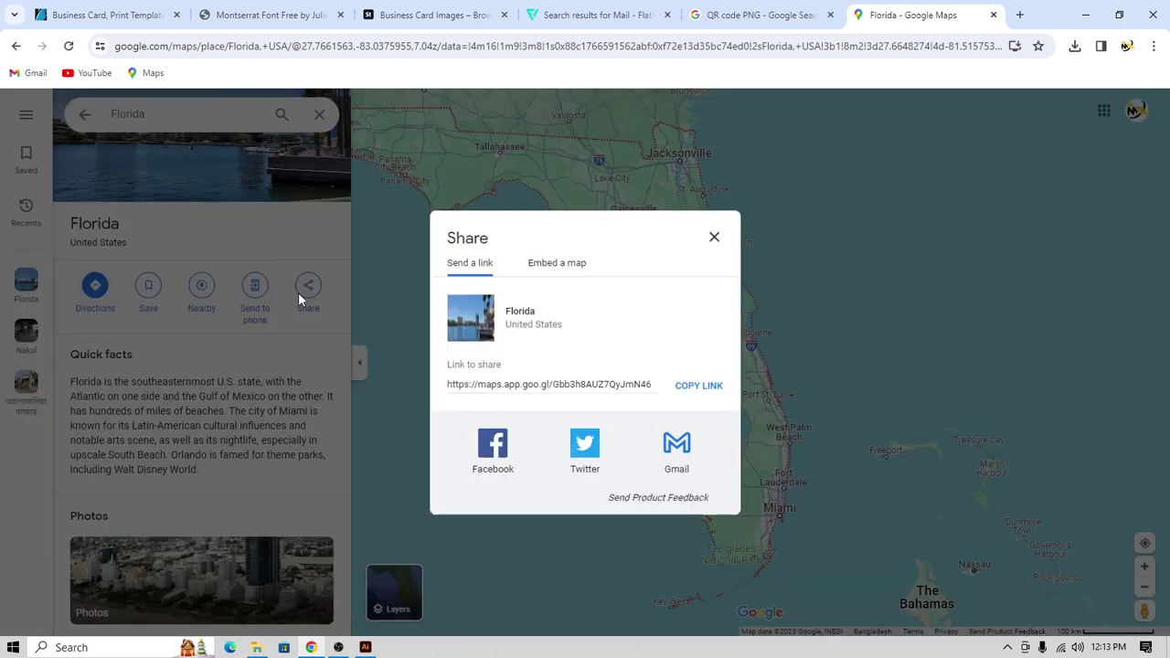
click(715, 239)
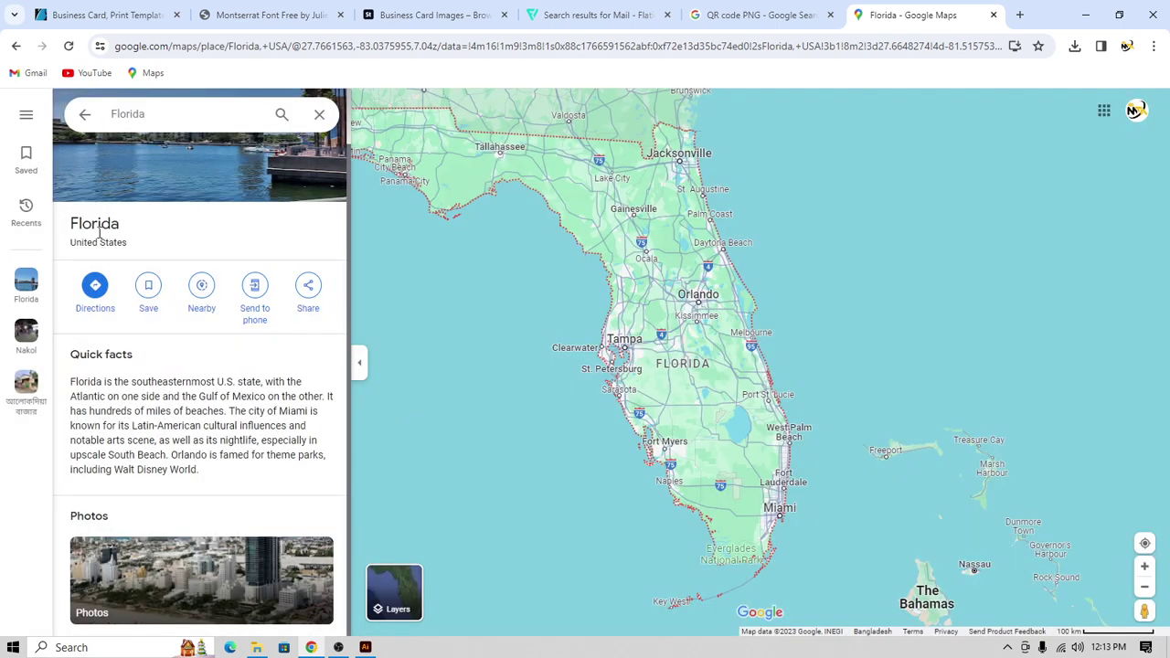
click(95, 289)
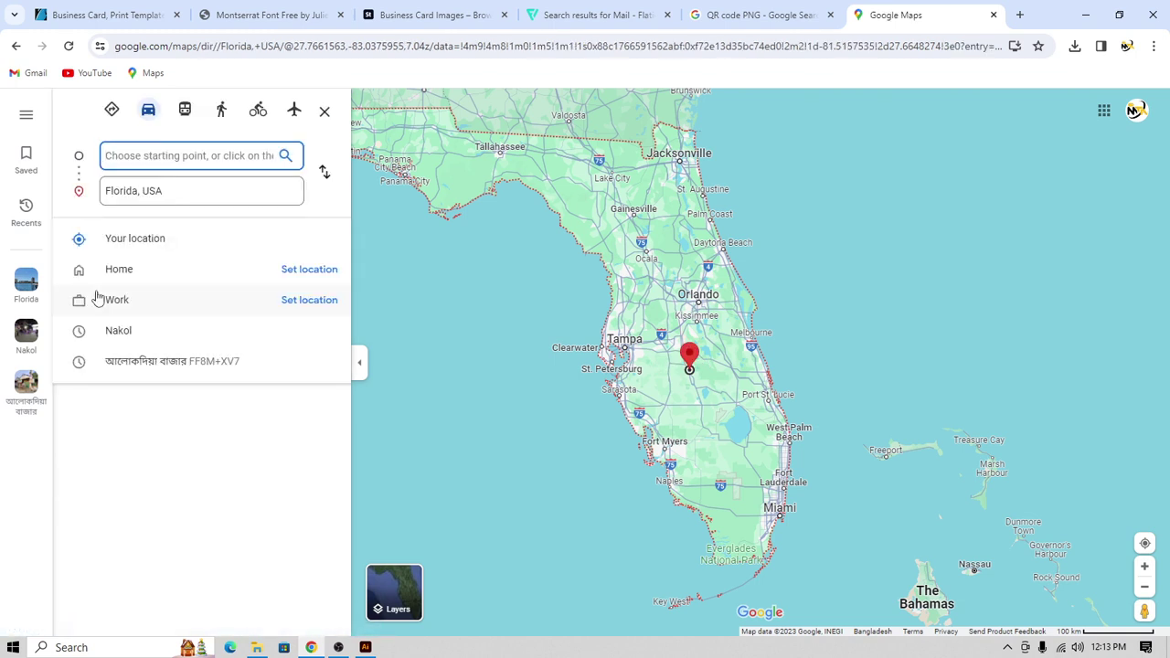
click(197, 197)
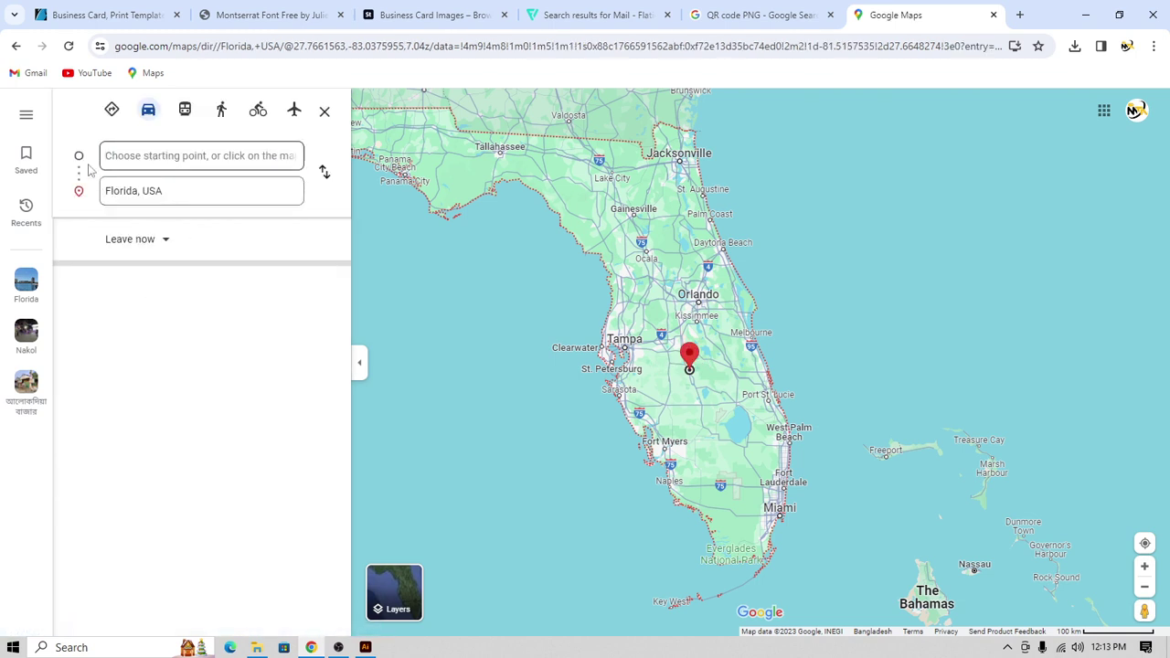
click(325, 111)
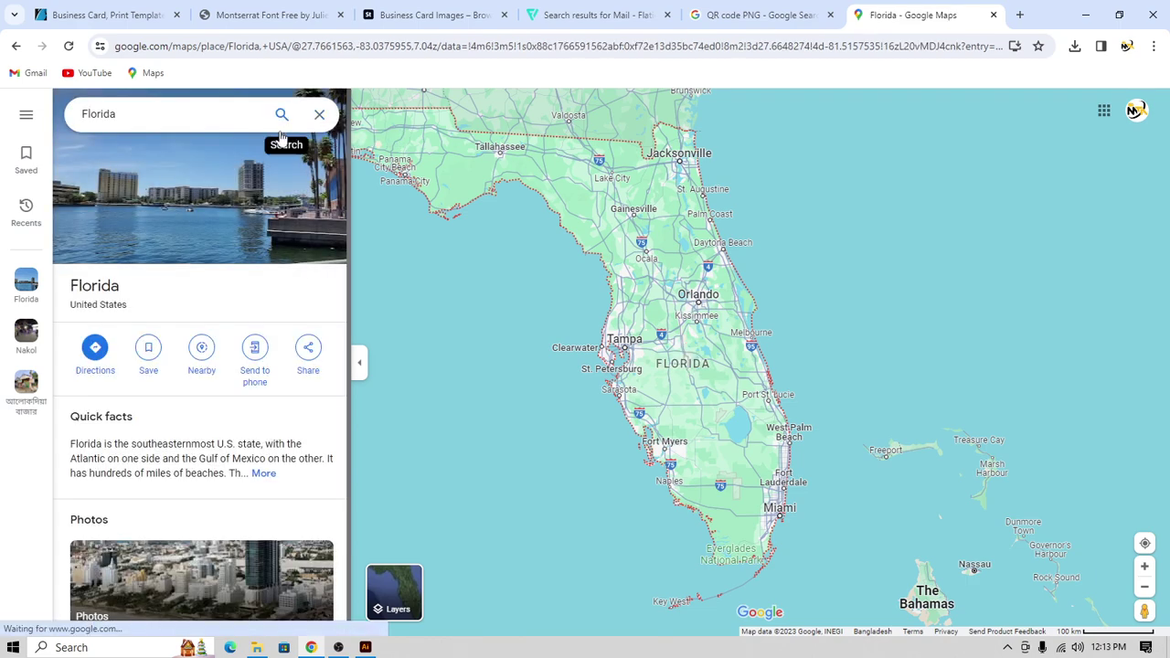
- Open the suggested place Florida City, FL, read its details and examine its streets for a business with an address
click(174, 117)
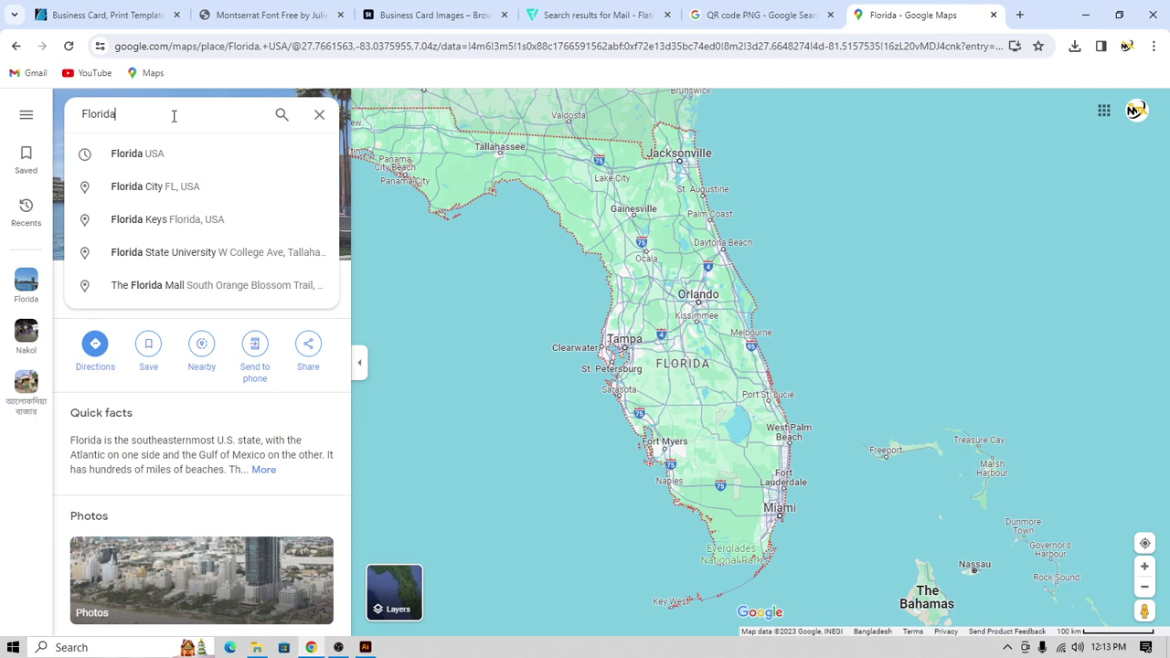
click(181, 195)
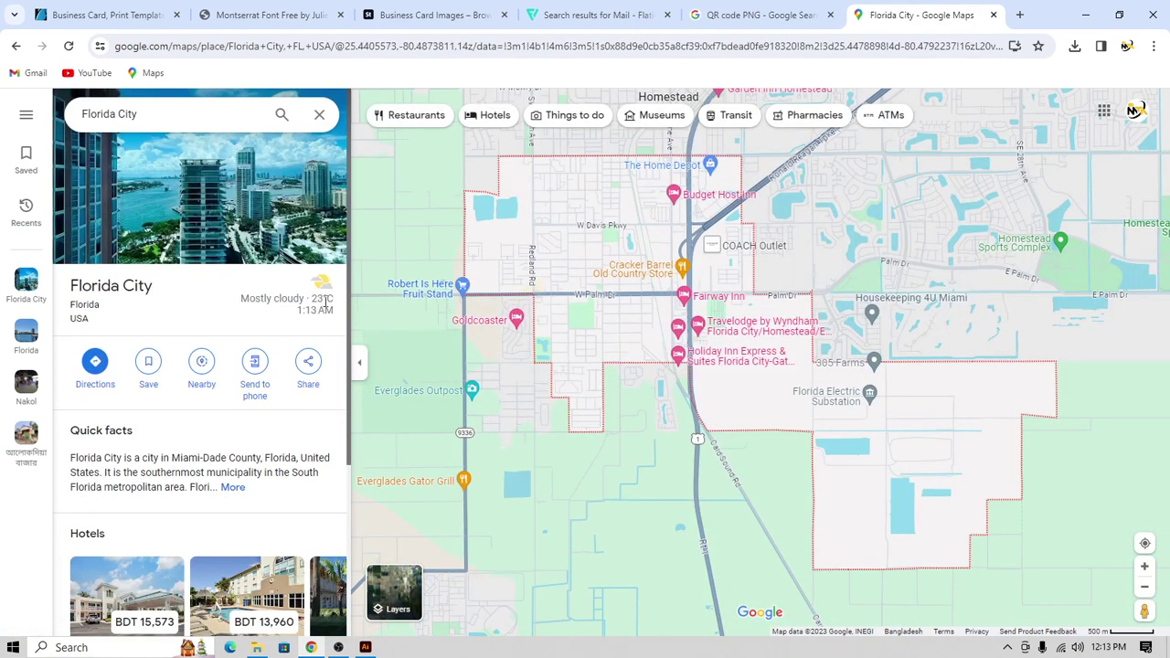
scroll(256, 374, down, 3)
click(230, 267)
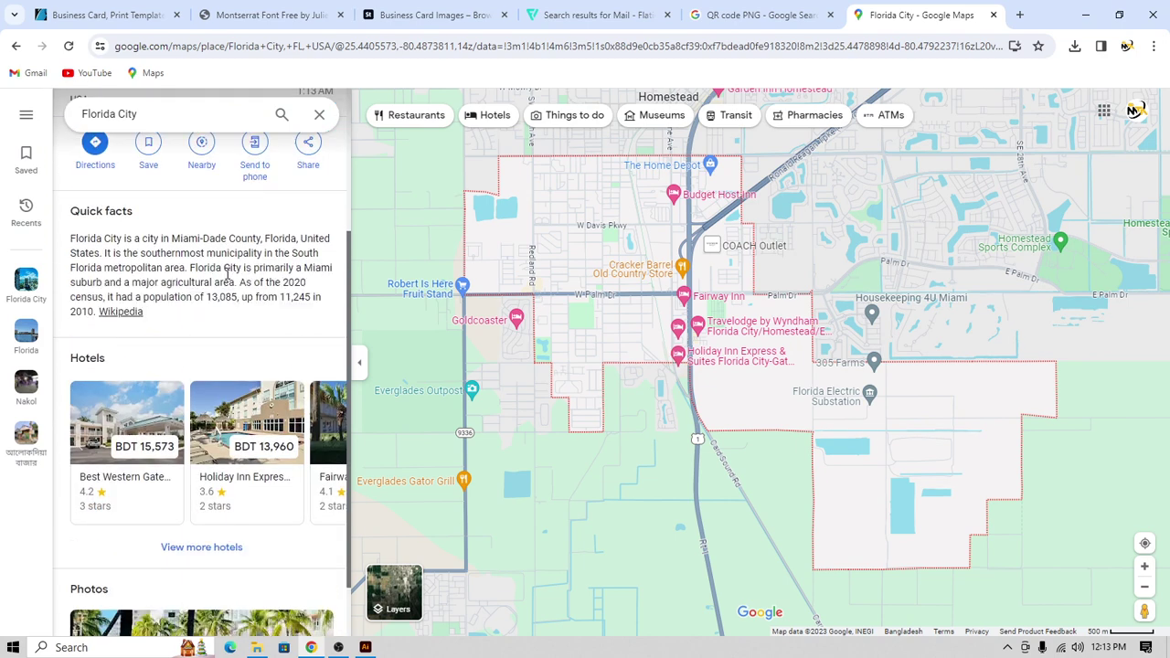
scroll(232, 302, down, 1)
scroll(232, 309, up, 4)
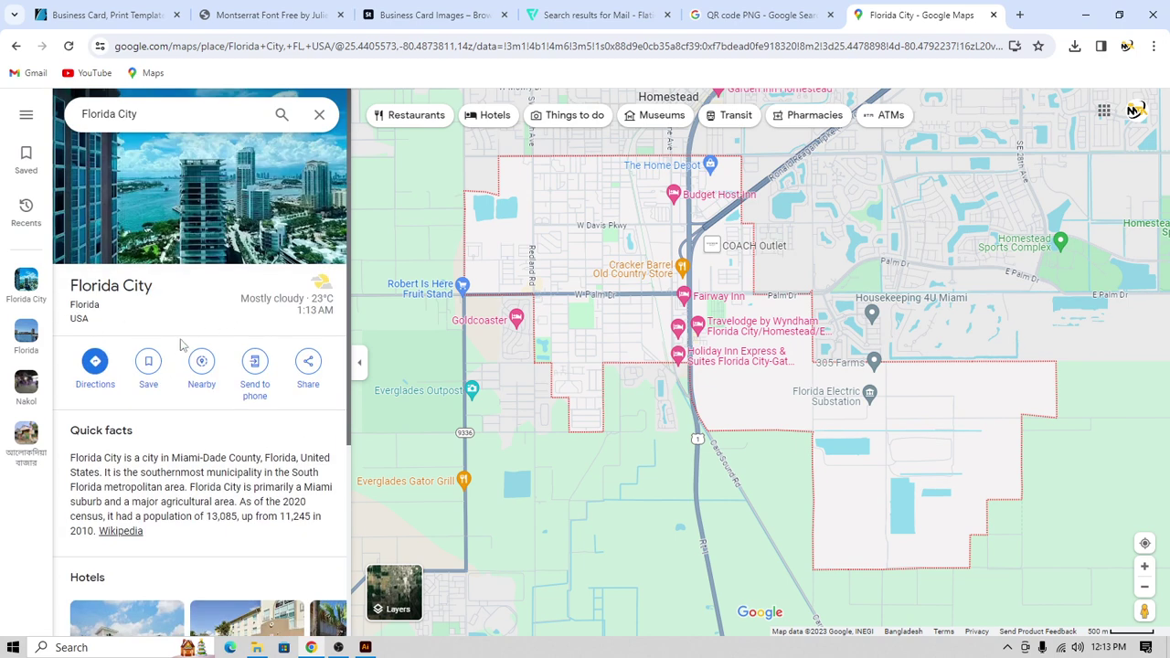
scroll(629, 320, up, 3)
scroll(628, 320, up, 1)
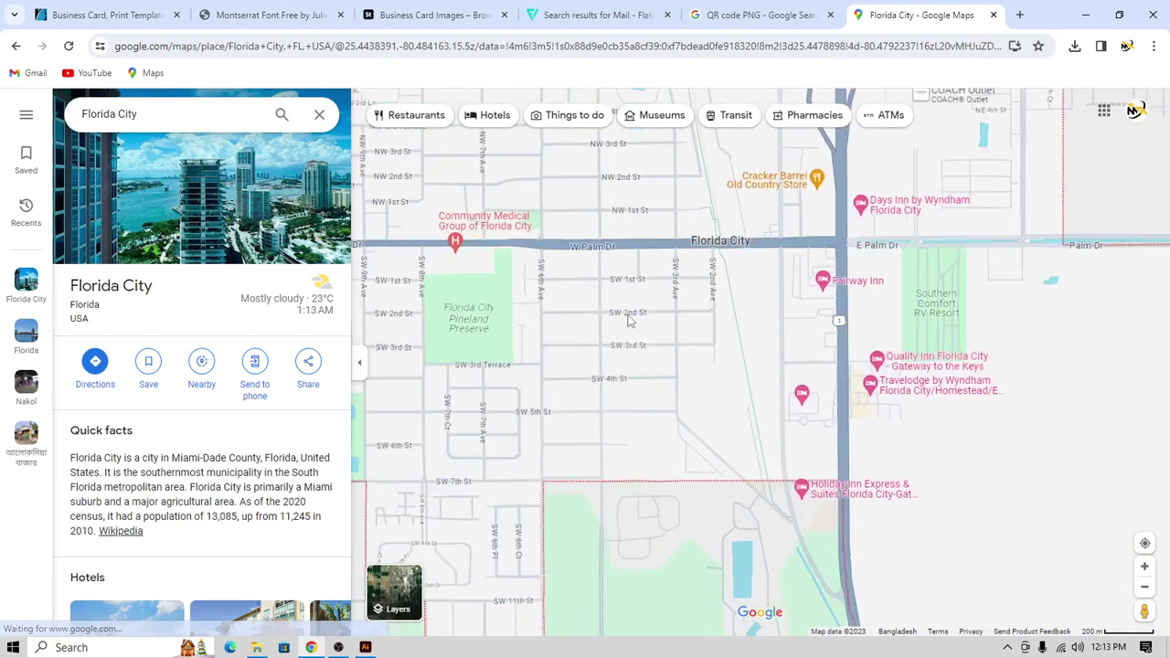
scroll(485, 214, up, 2)
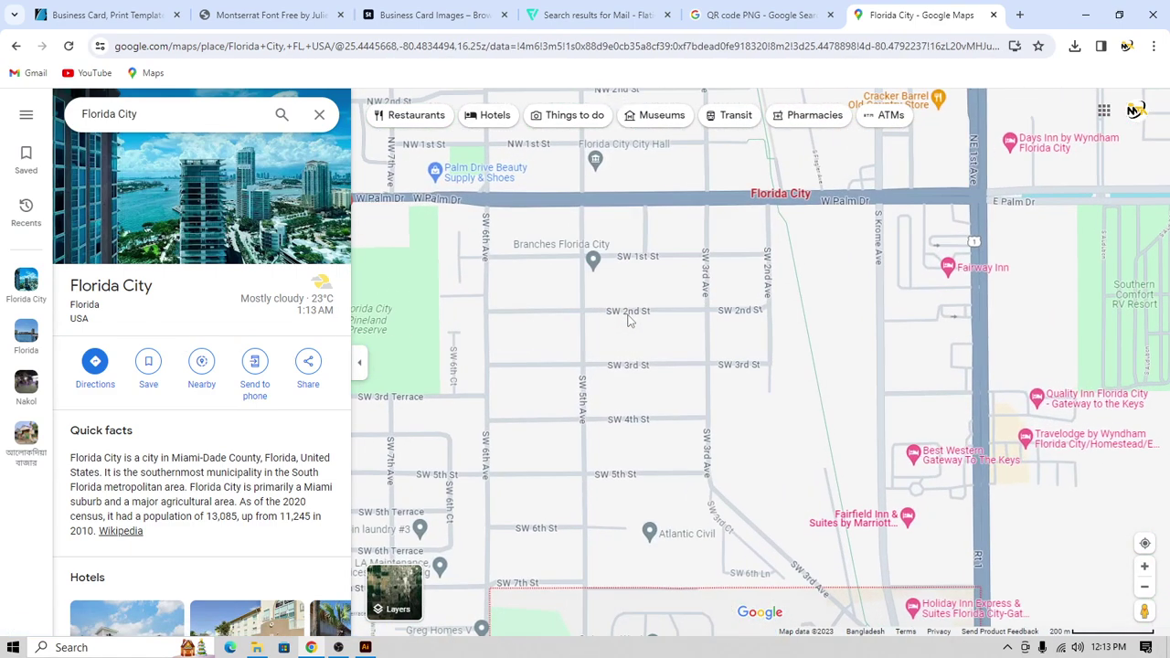
- Open the Palm Drive Beauty Supply & Shoes place on the map and copy its address
click(435, 171)
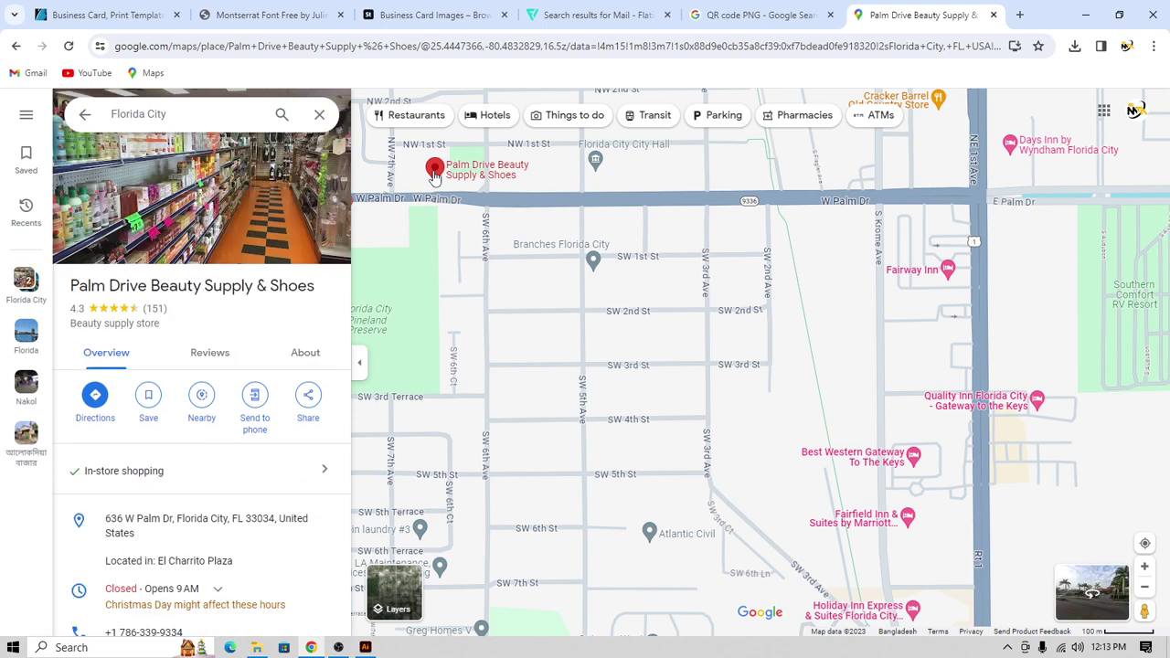
scroll(183, 439, down, 1)
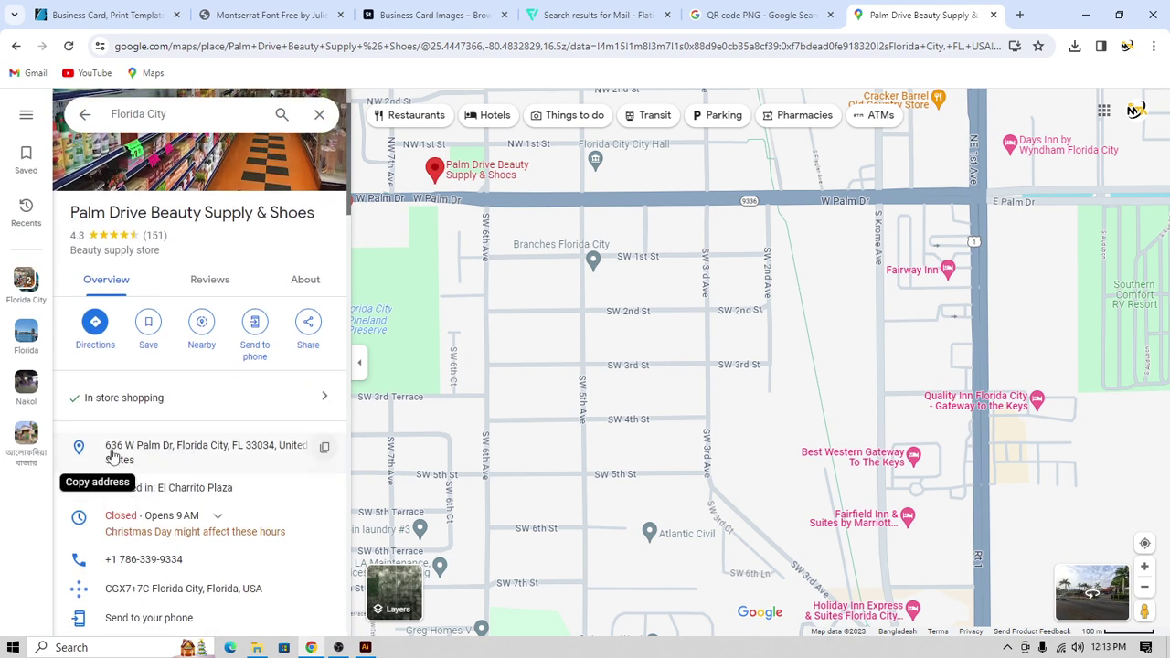
click(324, 447)
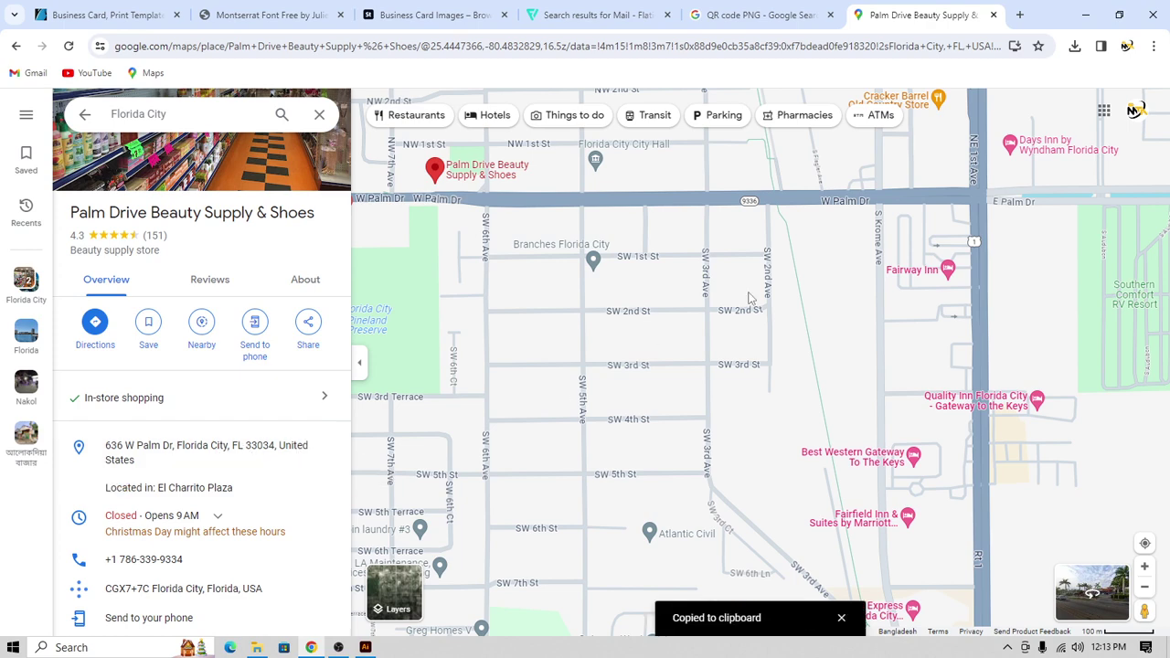
- Switch back to Illustrator, duplicate the website text below the card and replace the copy's text with the copied address
click(1085, 15)
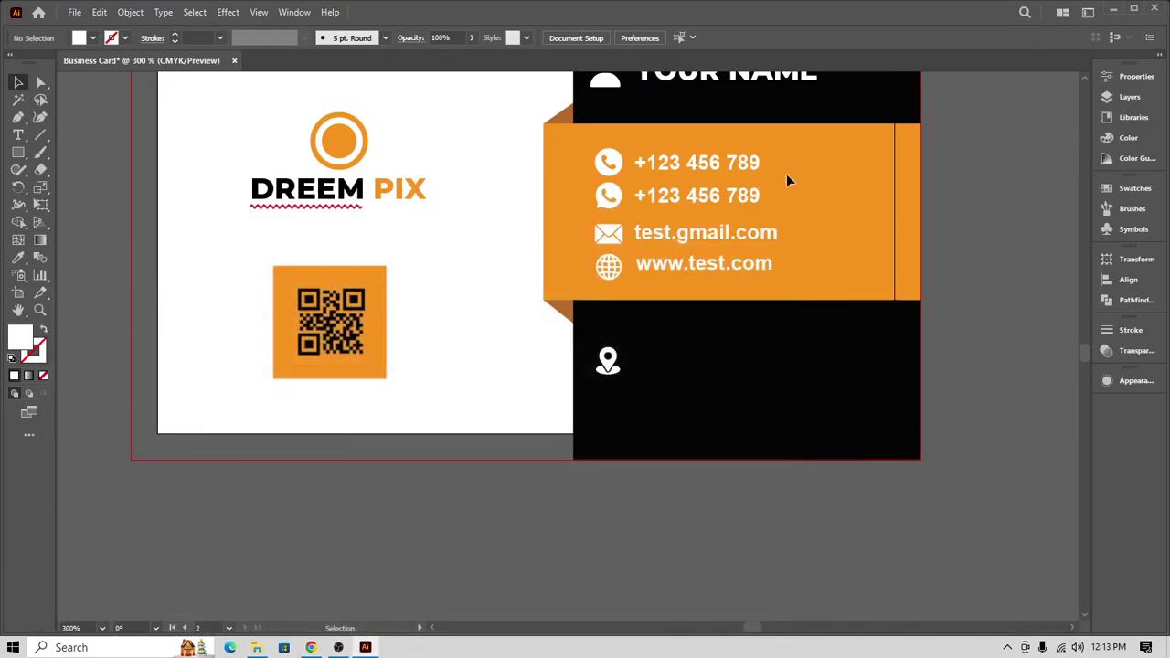
click(701, 266)
drag(702, 267, 758, 518)
key(t)
click(753, 508)
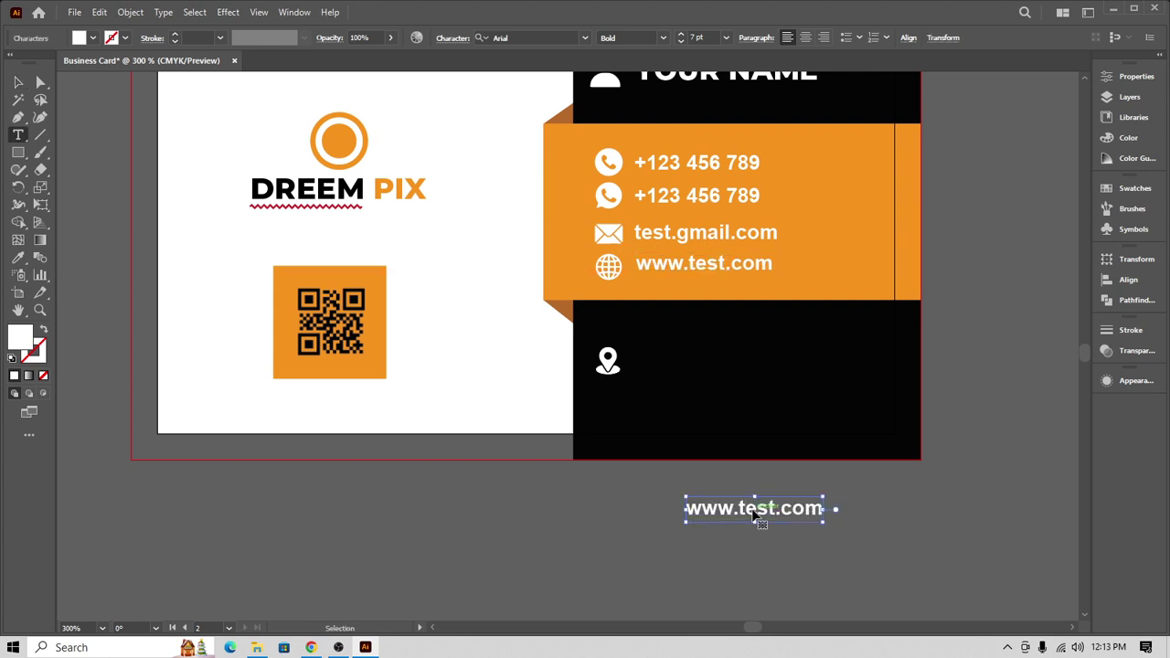
key(ctrl+a)
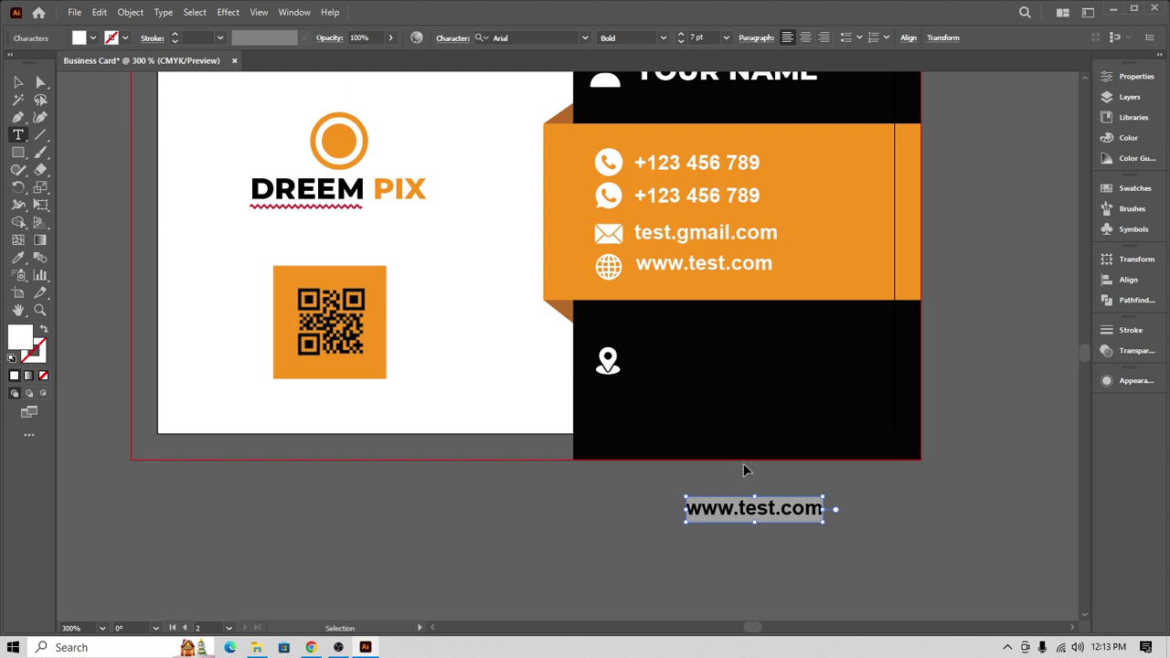
key(ctrl+v)
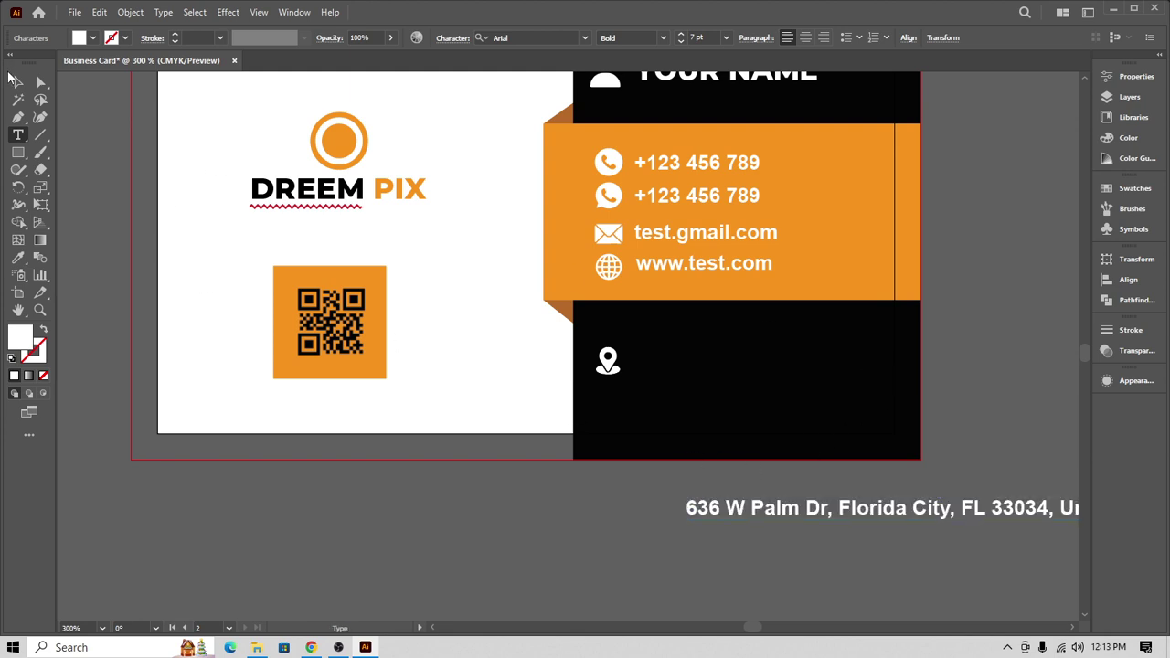
- Place the address text beside the location icon and break it into two lines after the city name
click(18, 82)
drag(834, 512, 779, 366)
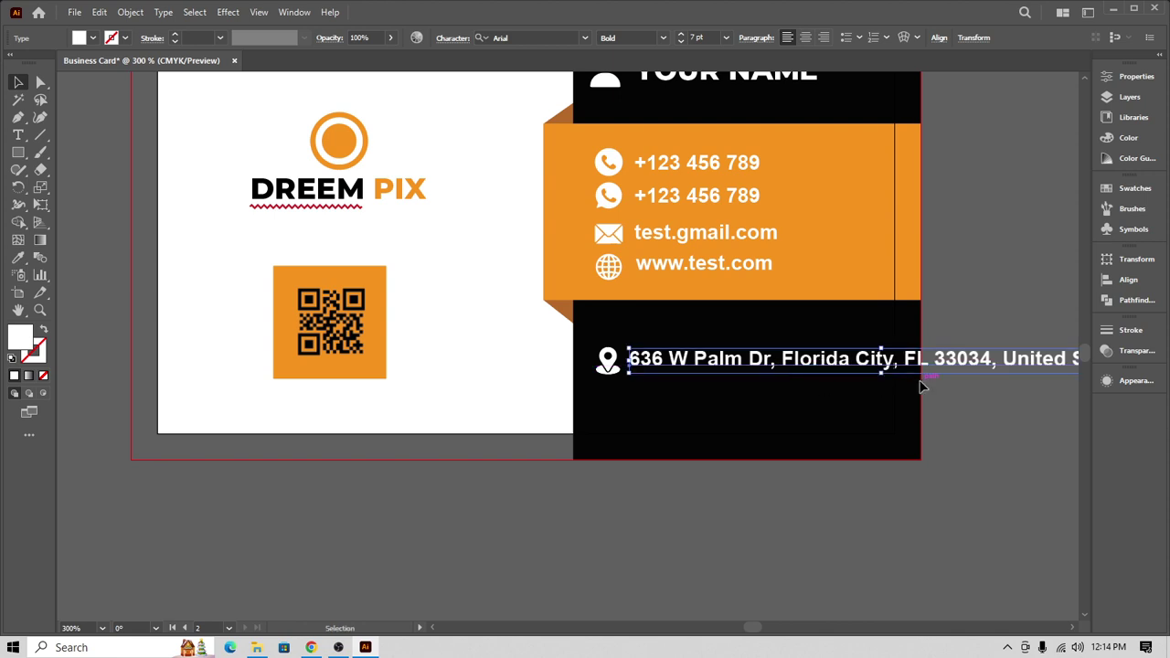
key(t)
click(905, 364)
key(Return)
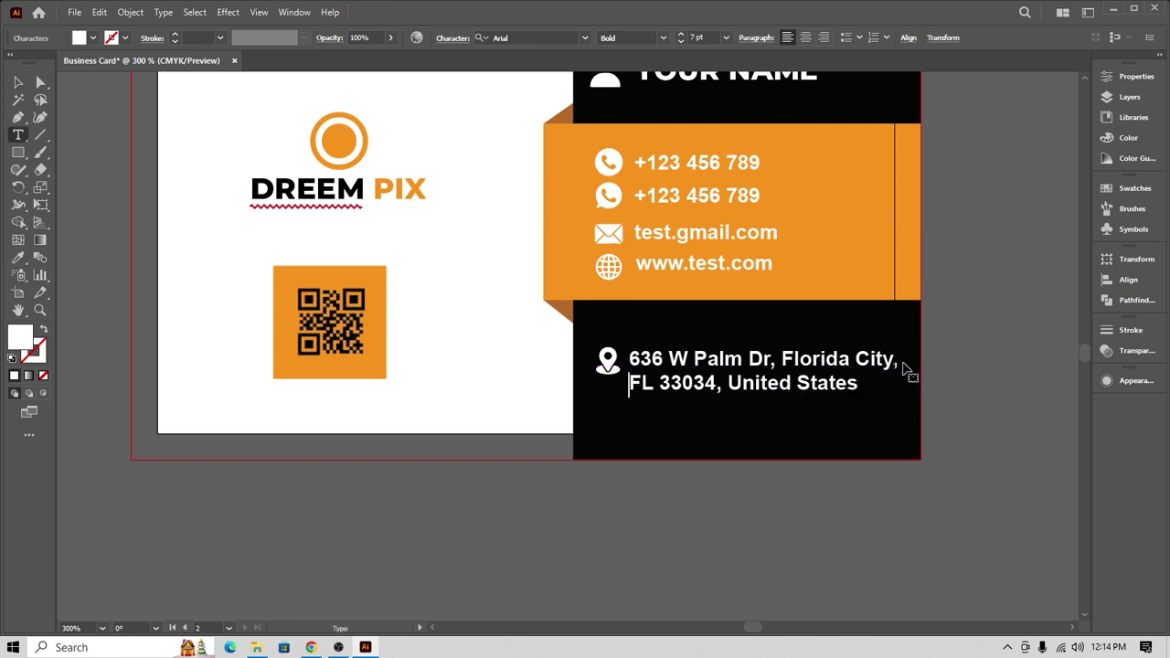
click(17, 83)
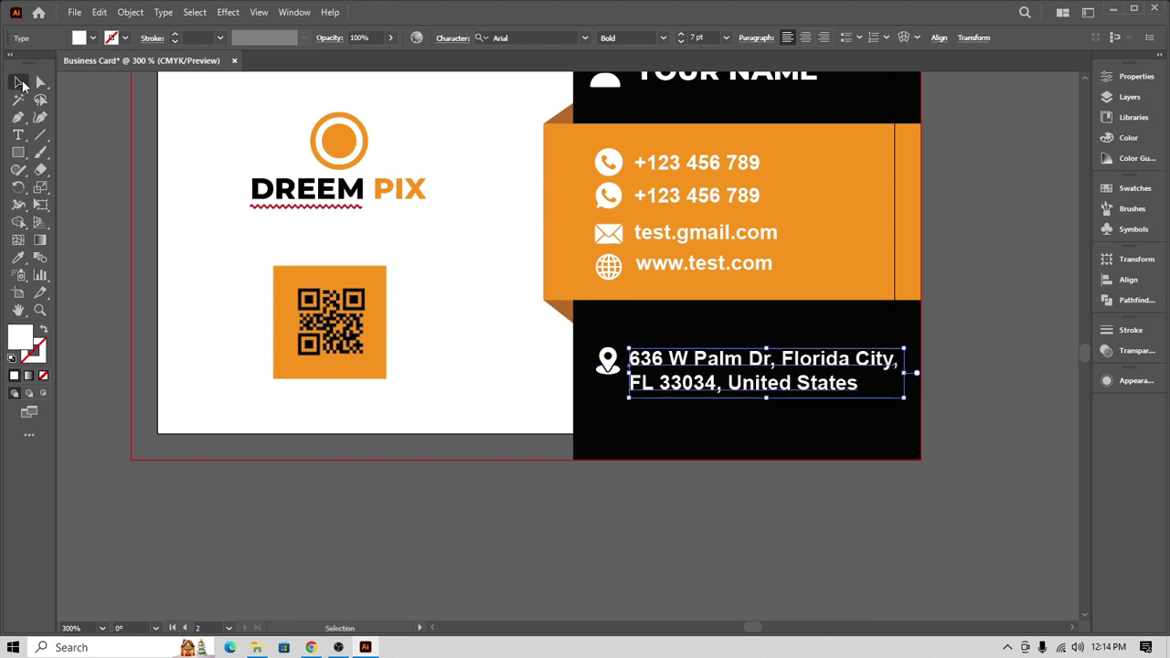
click(957, 253)
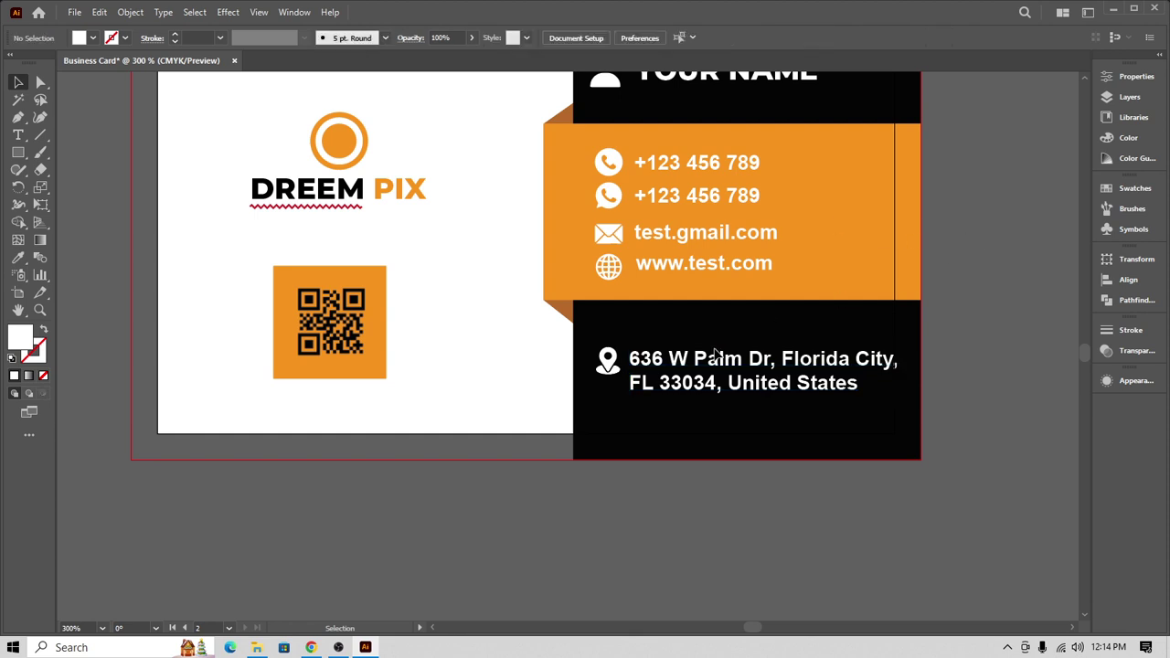
- Replace the letter W after the house number in the address text with a capital M and deselect the text
key(t)
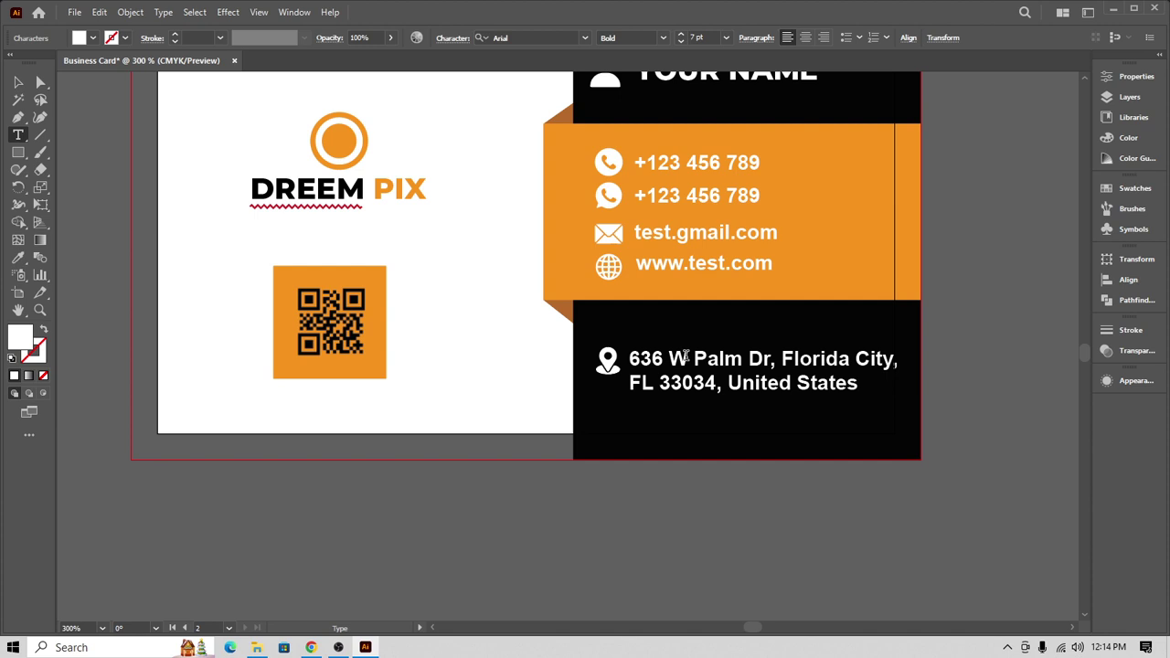
key(BackSpace)
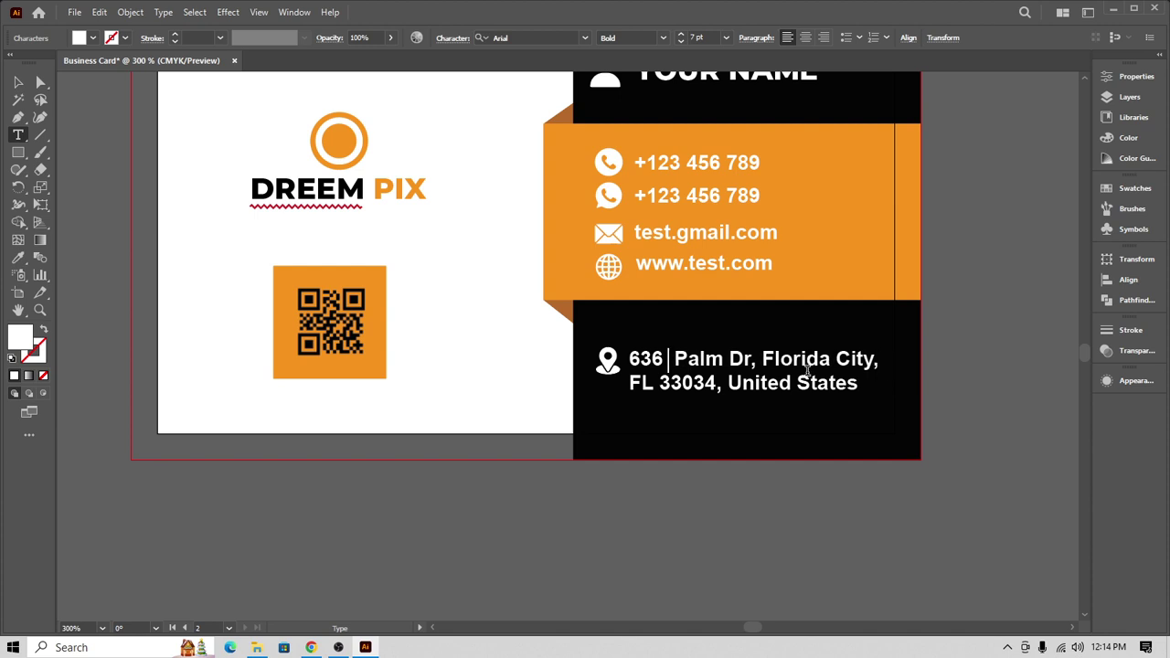
text(m)
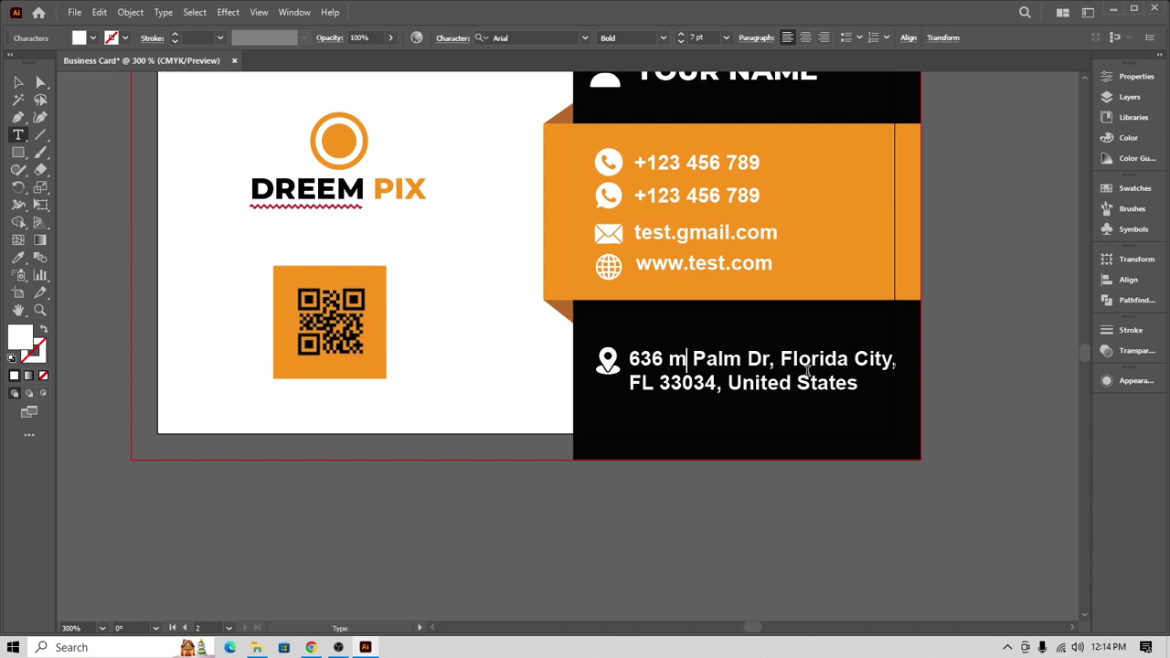
key(BackSpace)
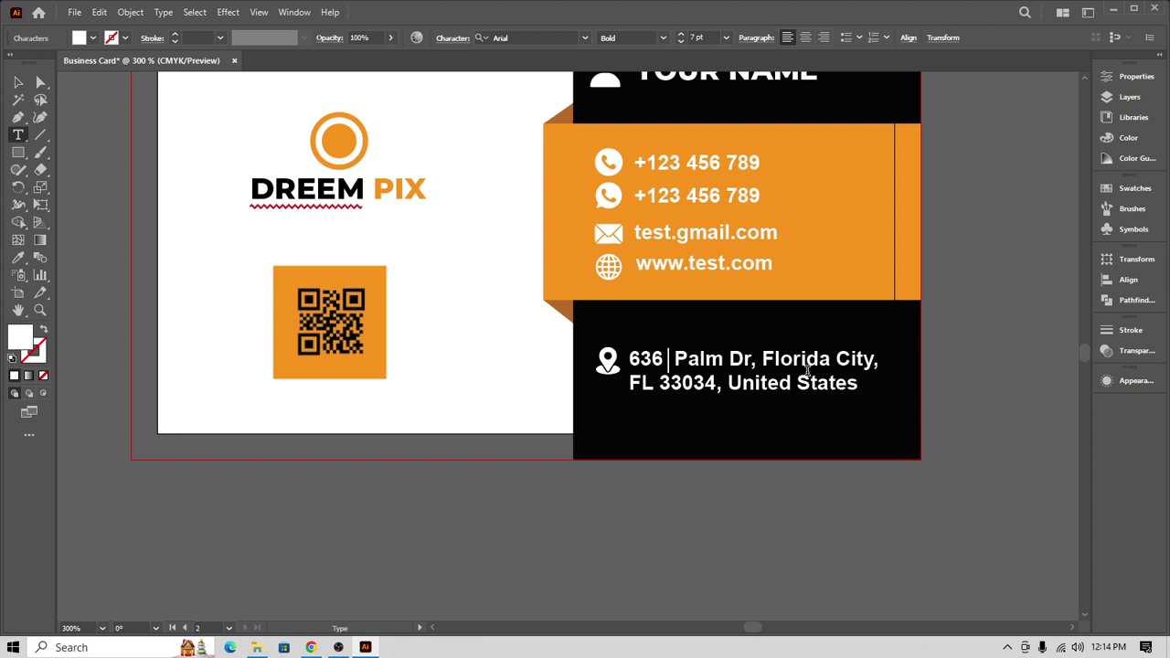
text(M)
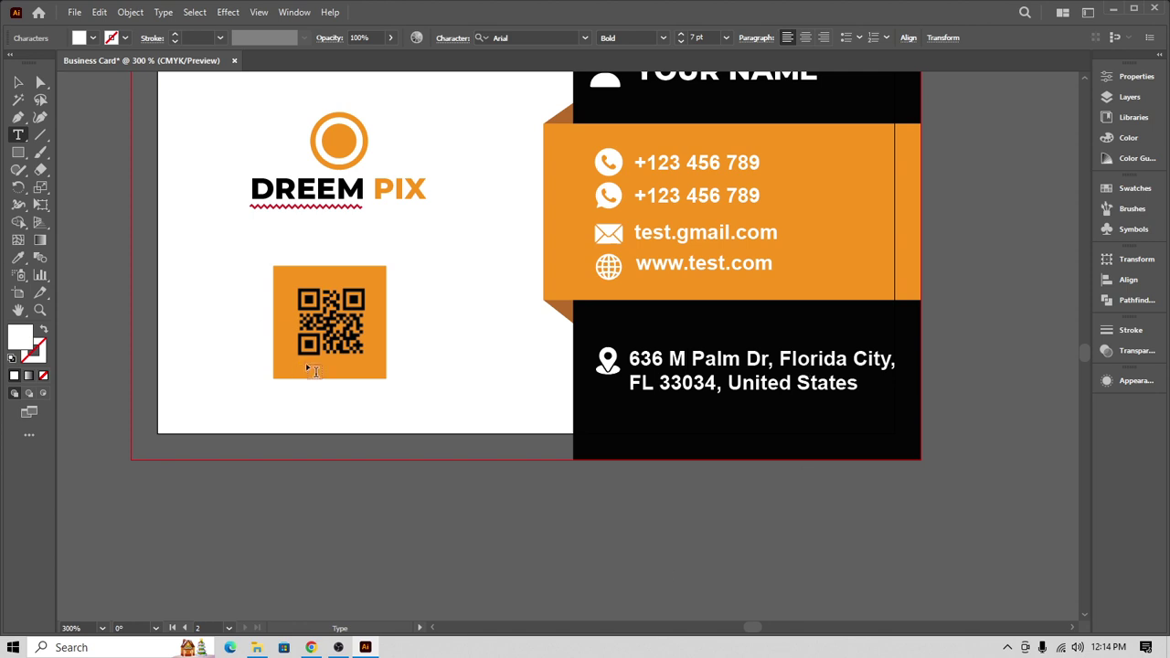
click(18, 82)
click(588, 522)
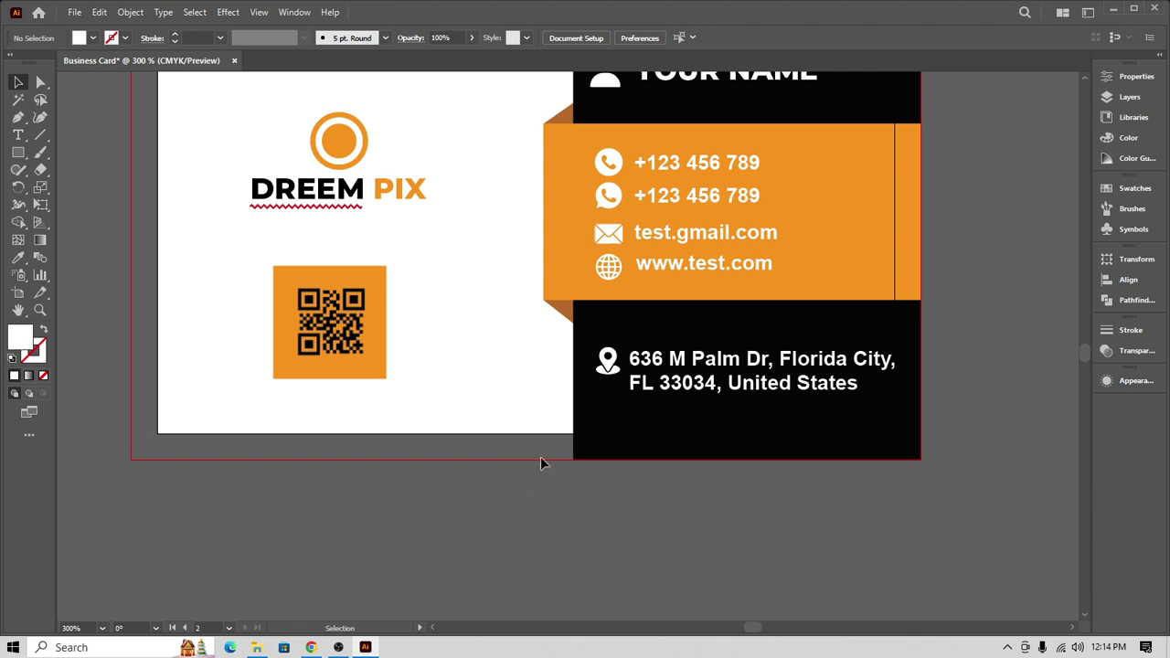
- Review both sides of the business card together at 100% zoom
scroll(594, 437, up, 2)
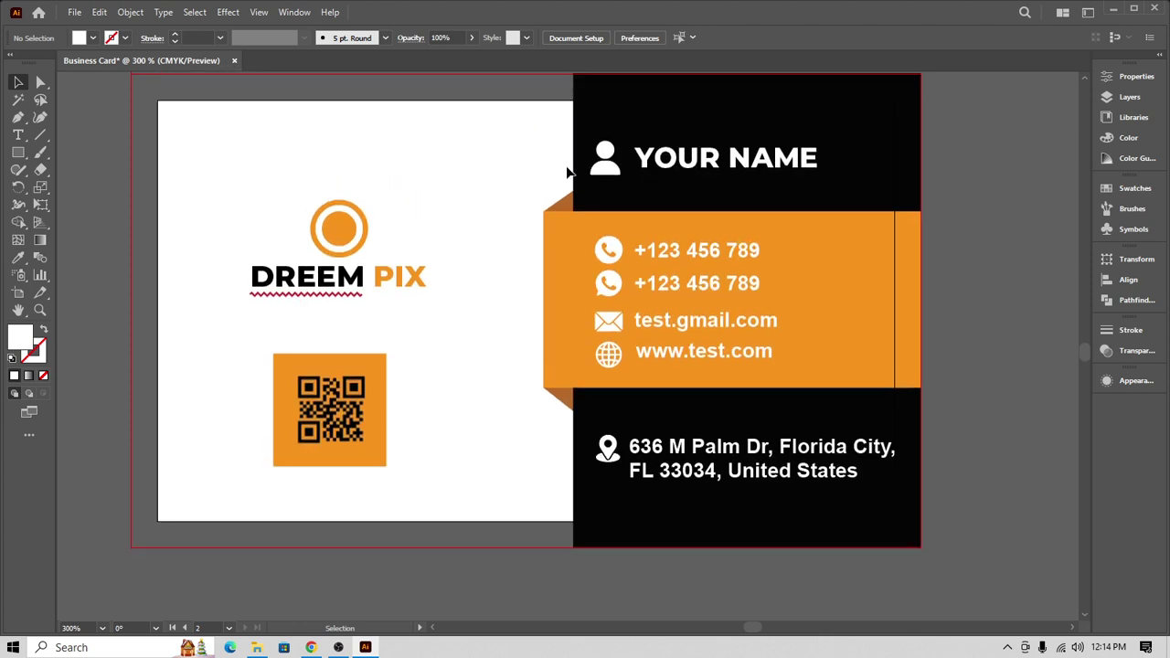
key(ctrl+1)
scroll(553, 244, up, 2)
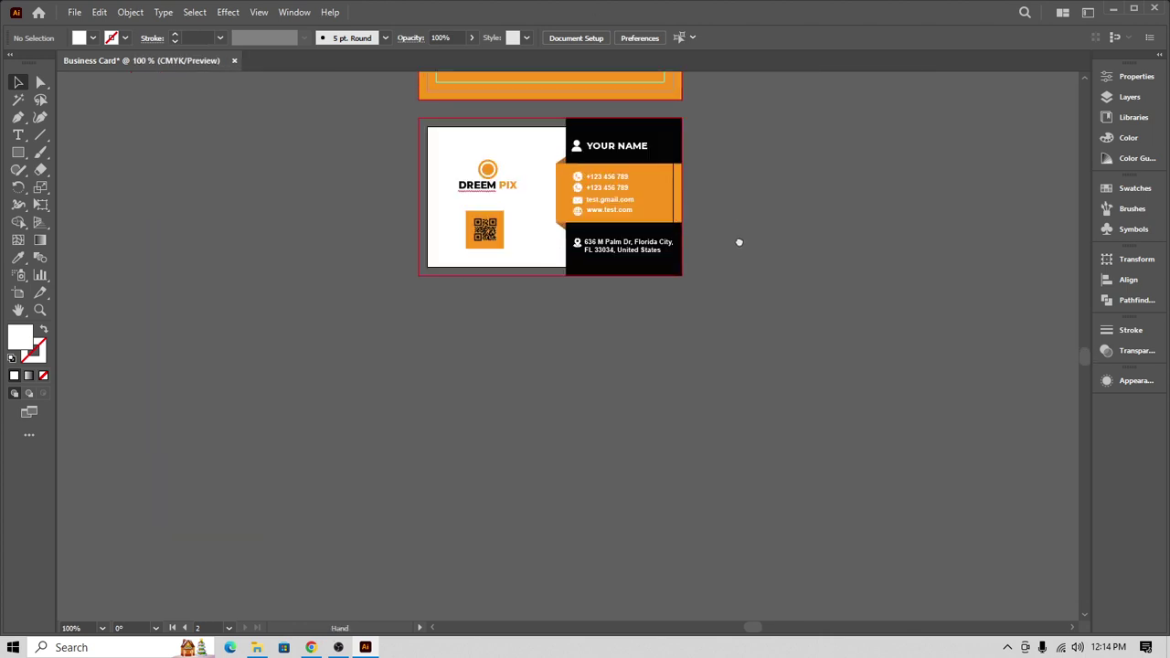
drag(740, 242, 718, 381)
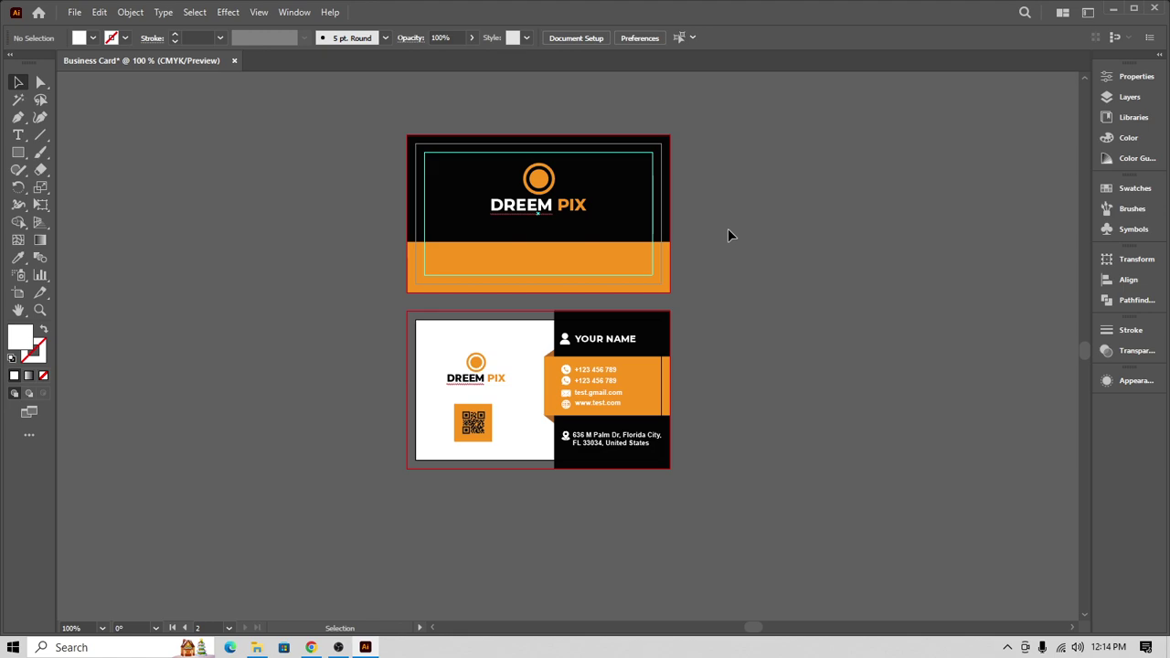
- Switch to Chrome and examine the color variations in the corporate business card template's previews on GraphicRiver
click(311, 647)
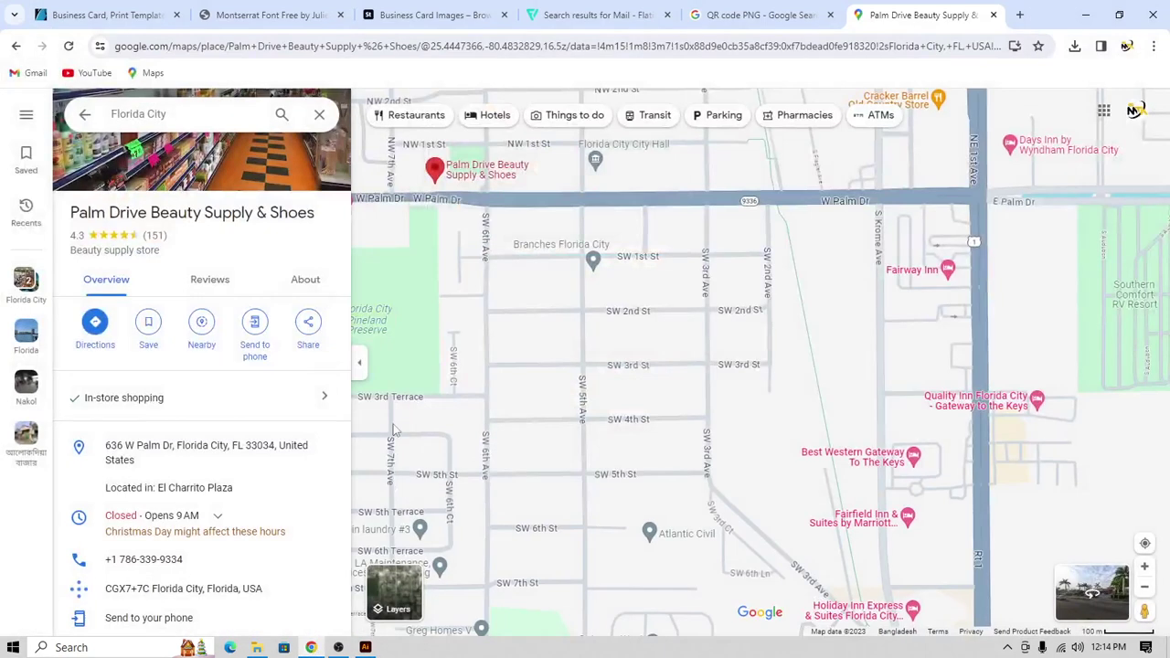
click(76, 11)
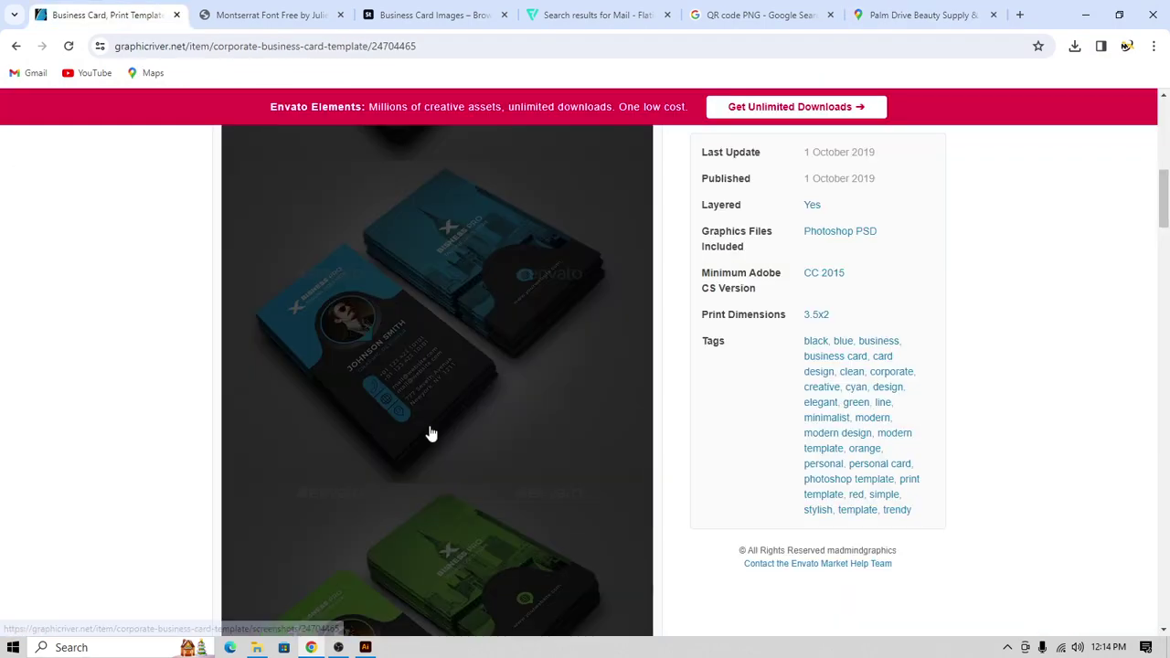
scroll(598, 460, down, 10)
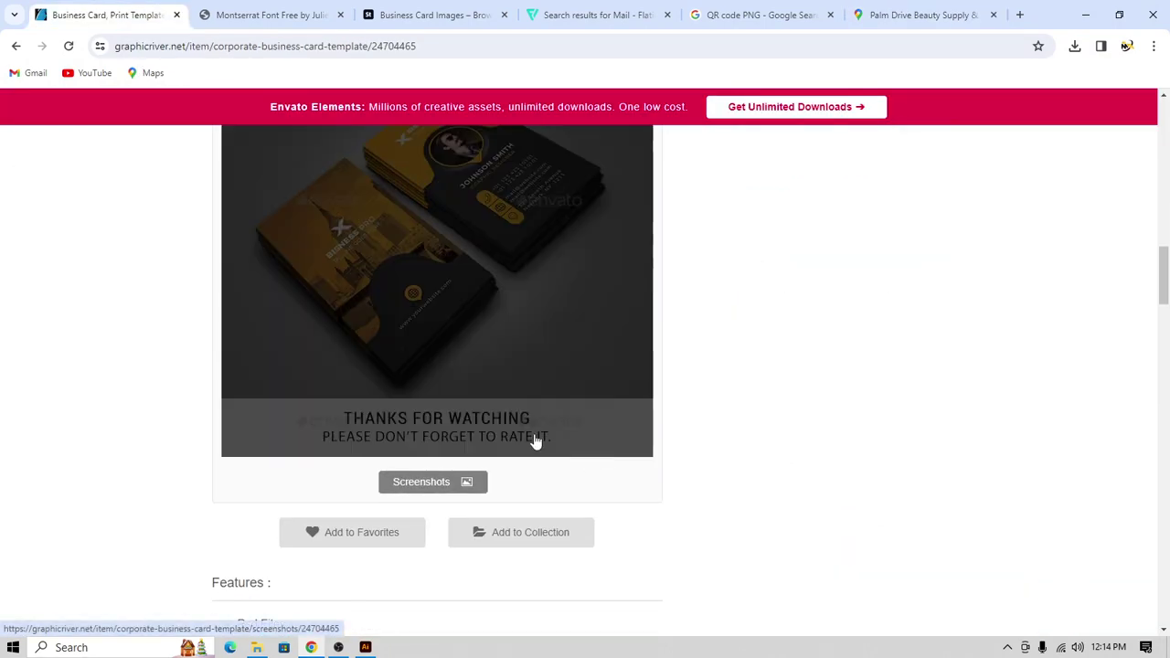
scroll(503, 384, up, 1)
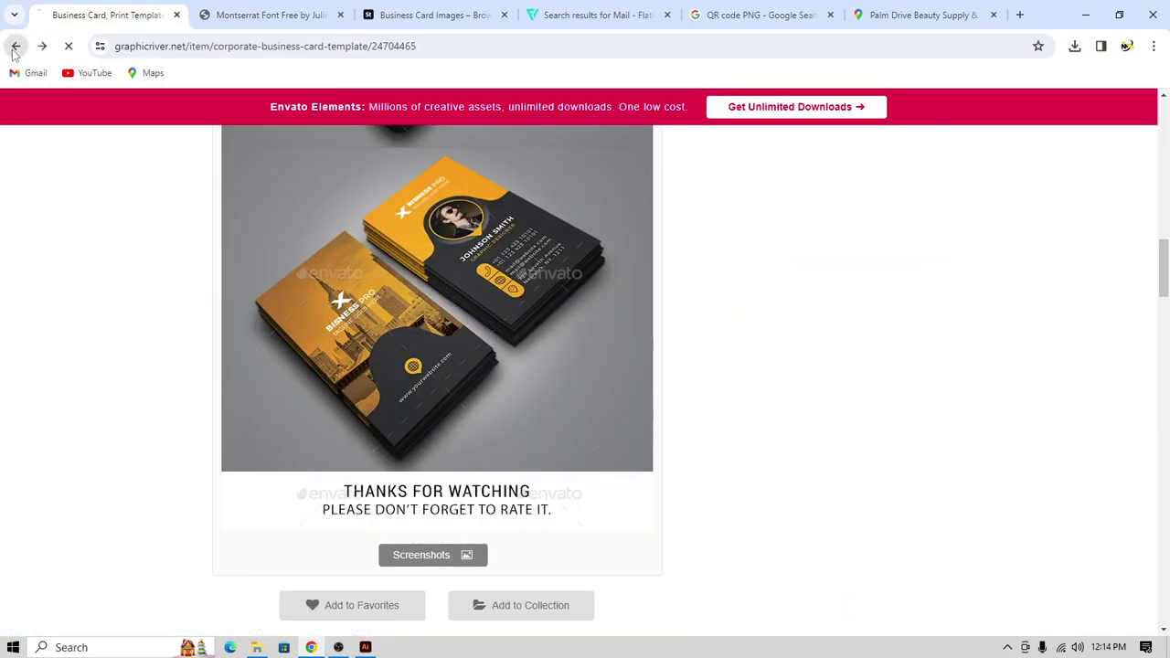
- Return to GraphicRiver's business card results and browse the listed designs
click(16, 45)
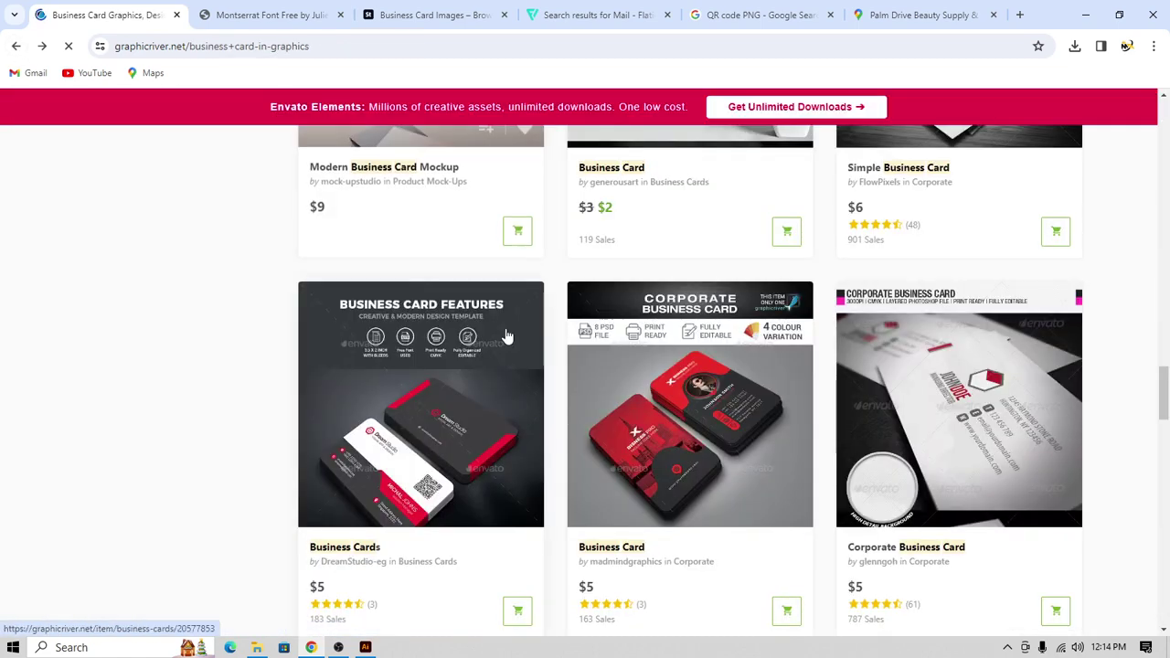
scroll(811, 462, up, 5)
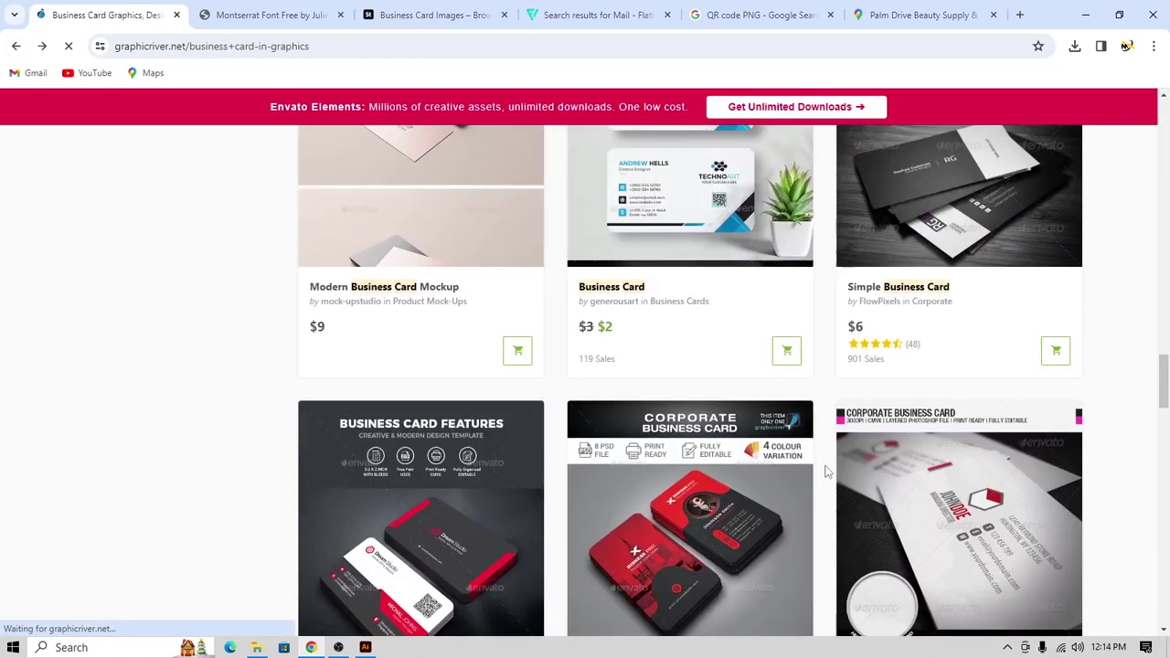
scroll(823, 494, up, 3)
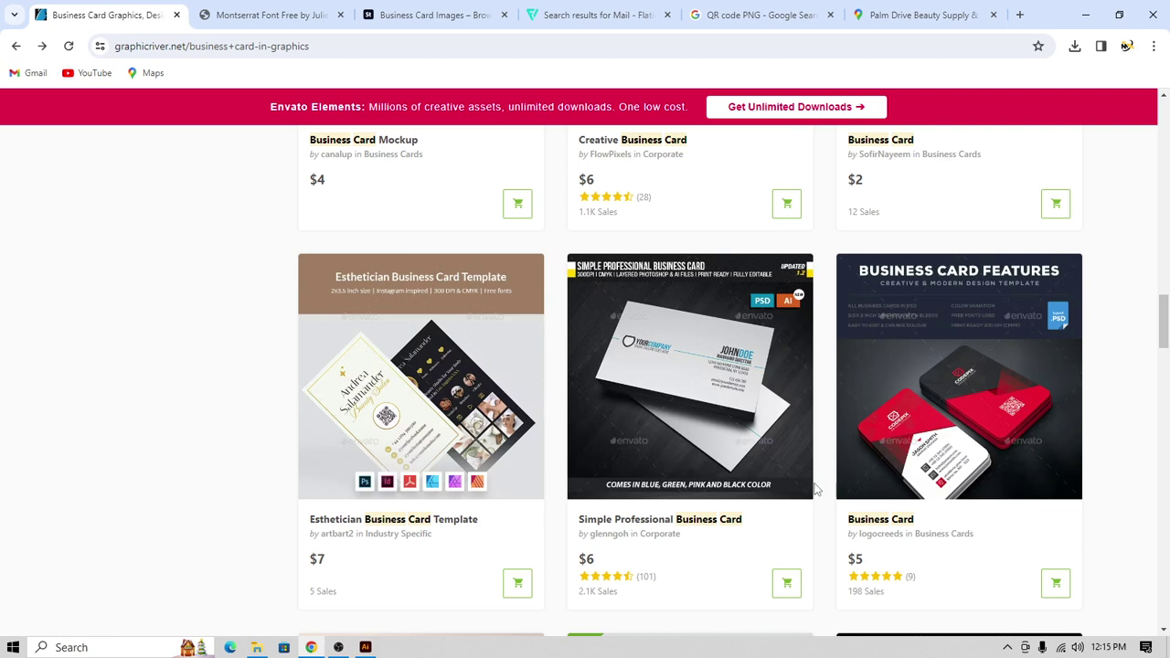
scroll(690, 491, down, 7)
scroll(549, 483, down, 2)
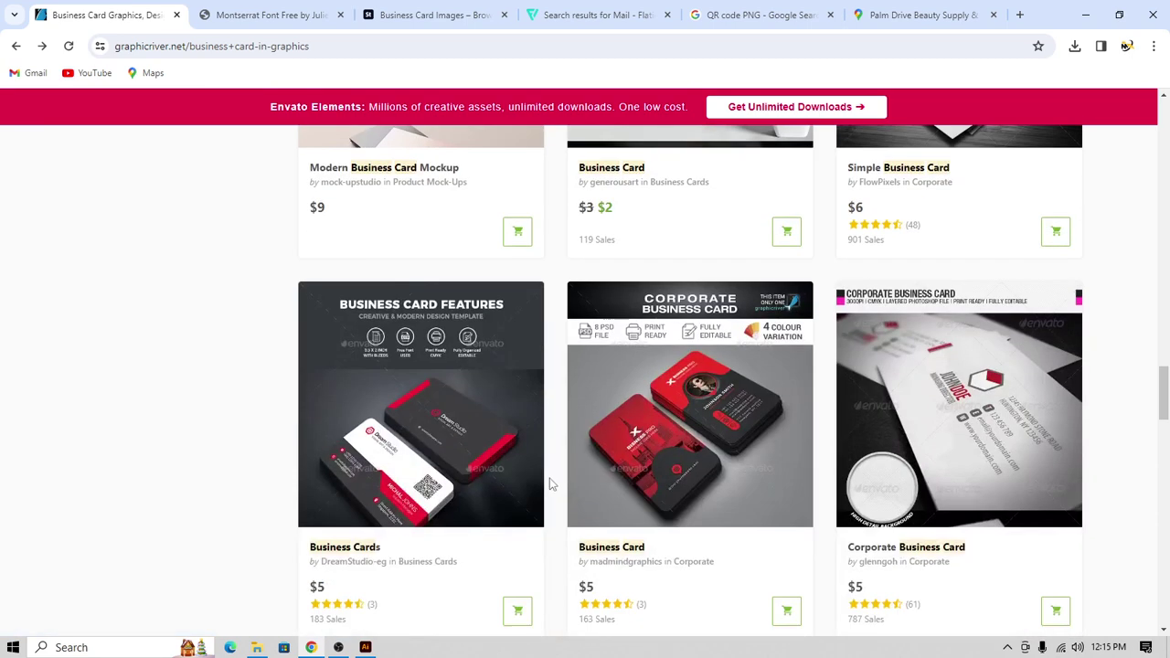
- Open the Business Cards template by DreamStudio-eg, examine its layout and color variations, and dismiss the survey prompt
click(449, 298)
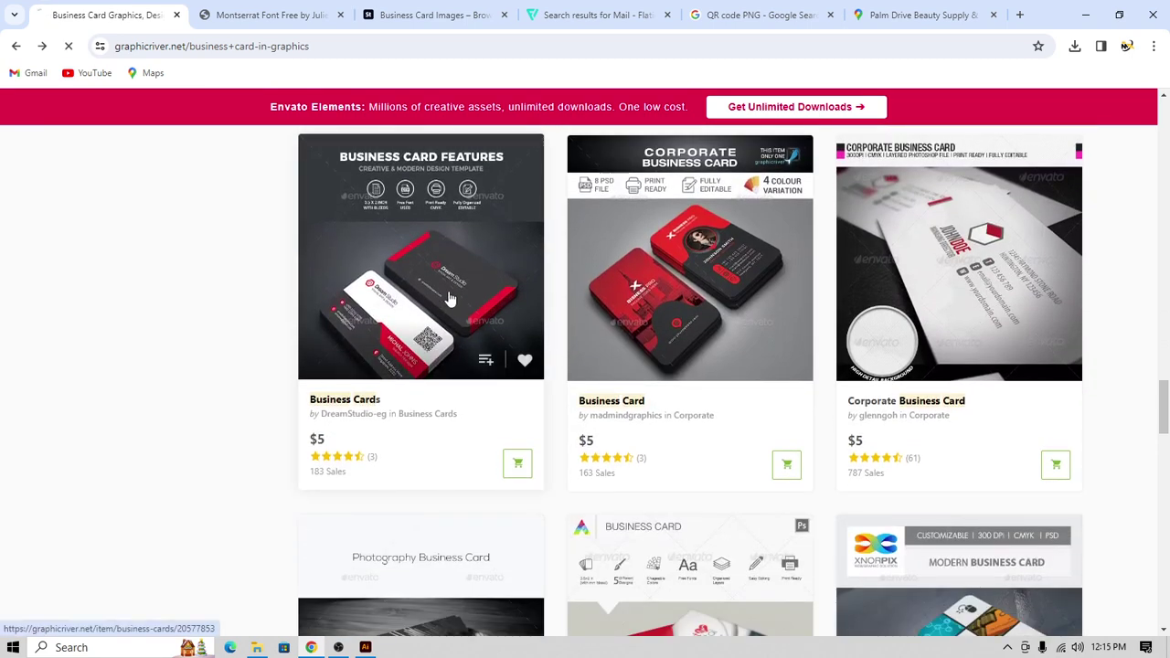
scroll(449, 298, down, 4)
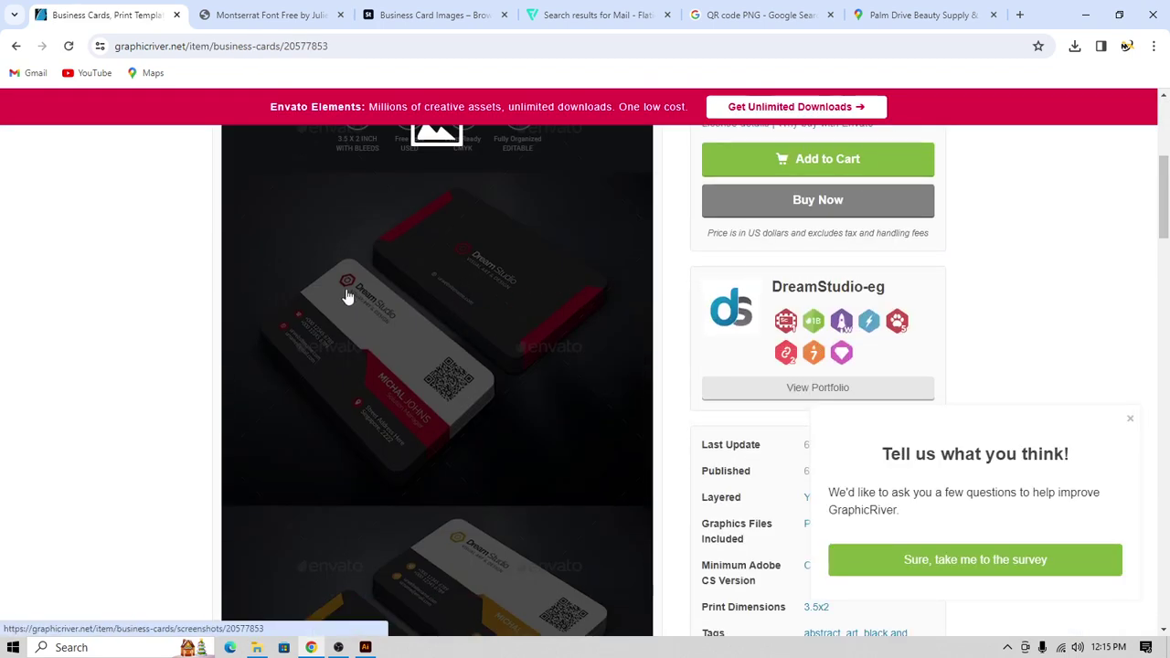
scroll(460, 420, down, 5)
scroll(444, 494, down, 1)
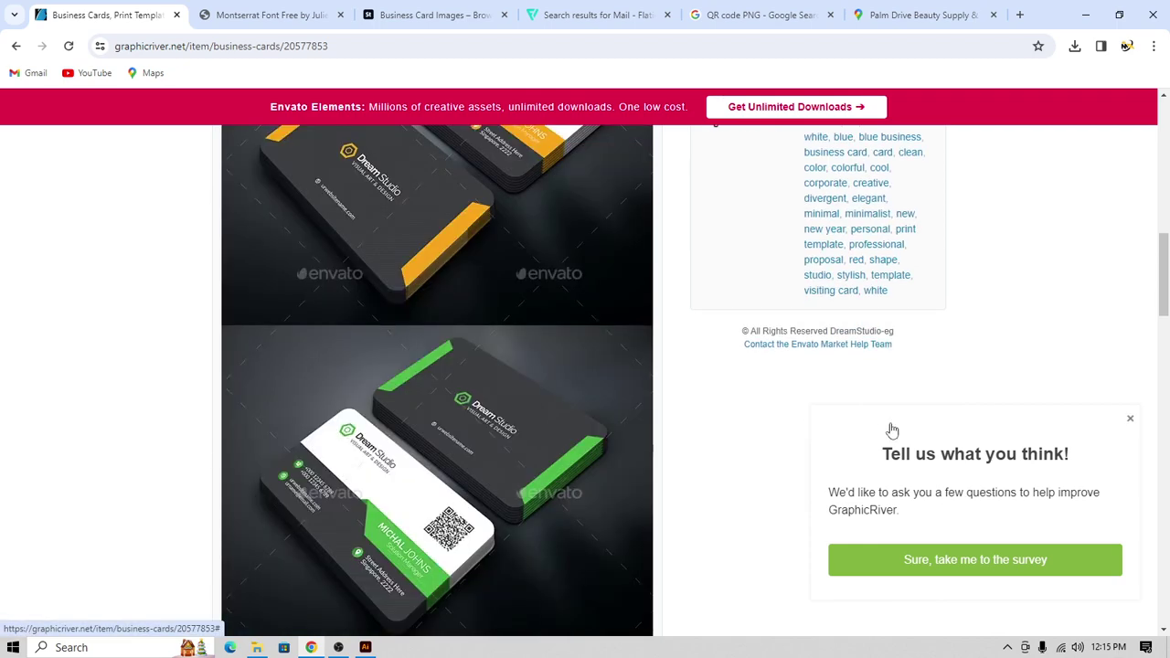
scroll(881, 429, down, 1)
scroll(881, 429, down, 2)
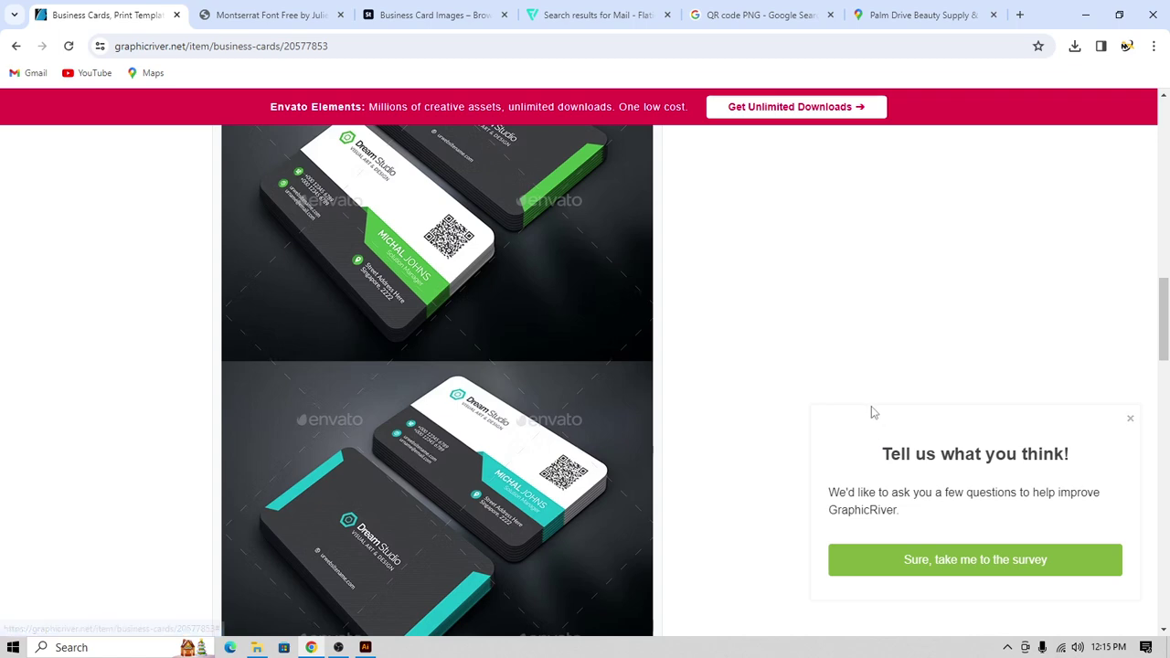
scroll(734, 412, down, 6)
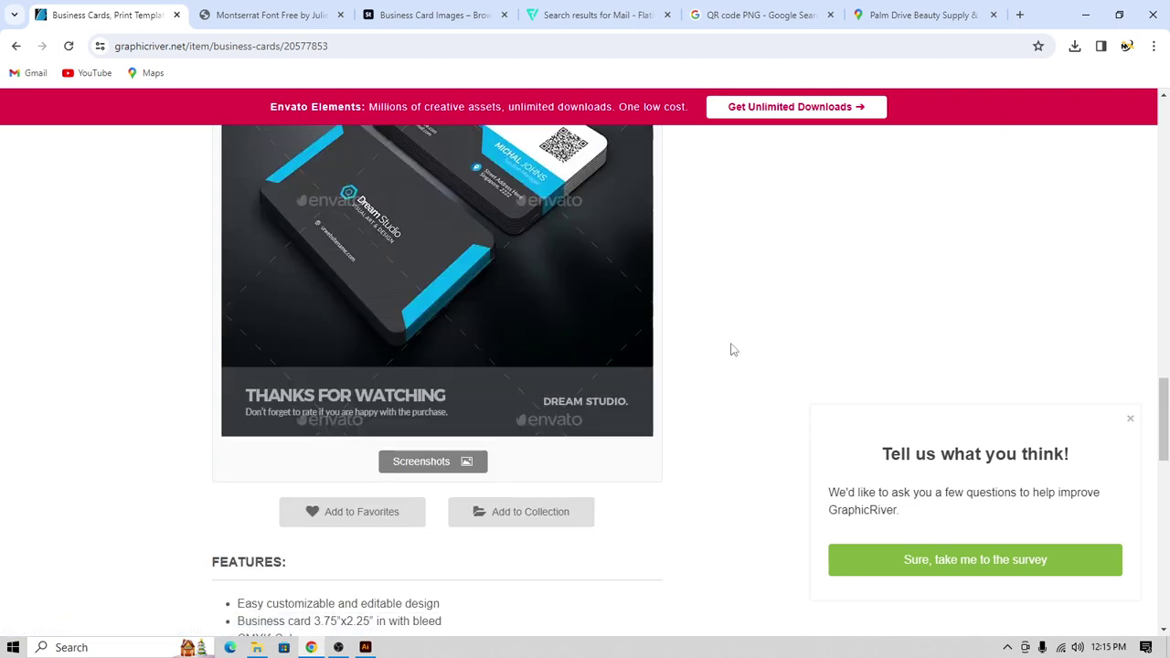
scroll(742, 330, up, 5)
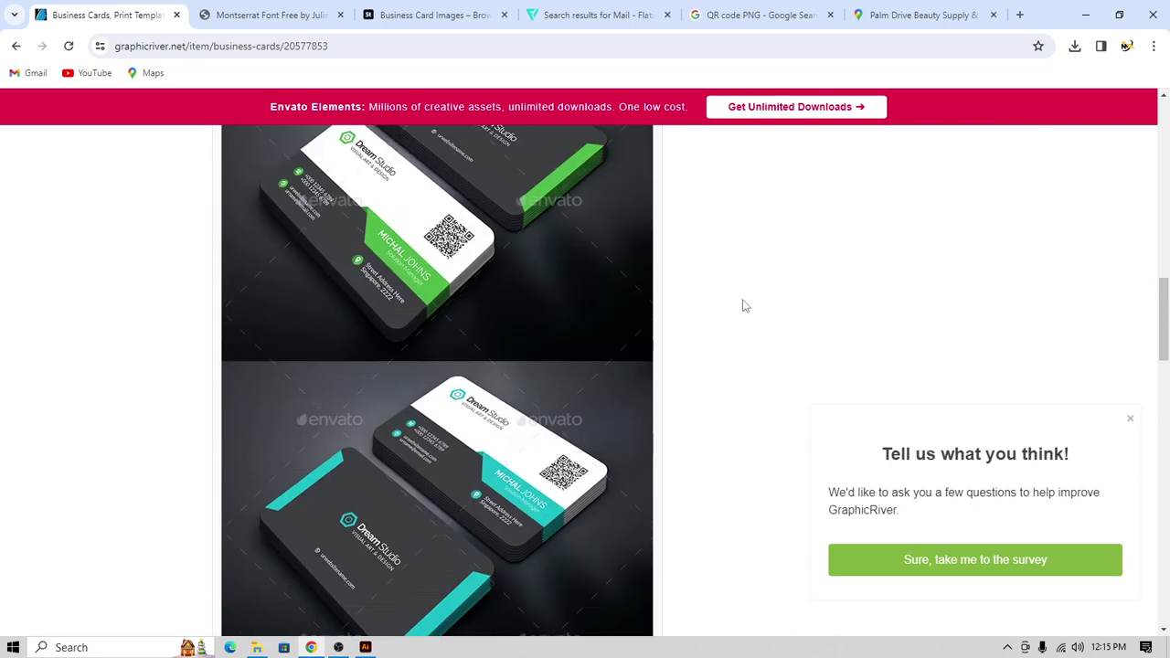
scroll(640, 314, up, 2)
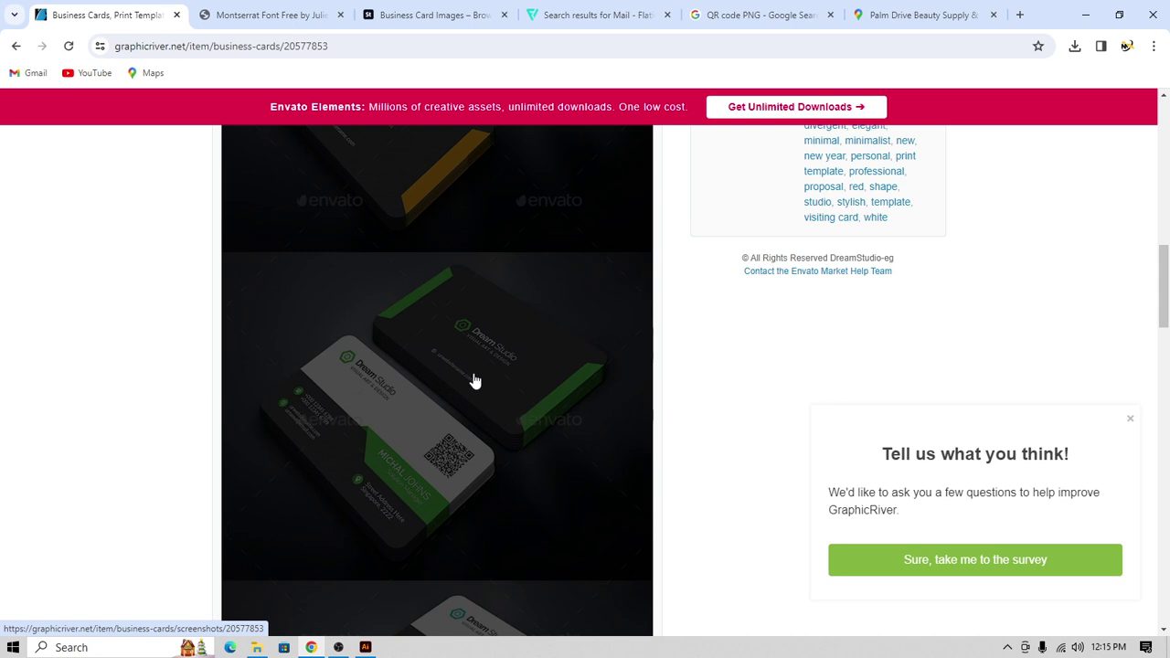
scroll(475, 380, up, 15)
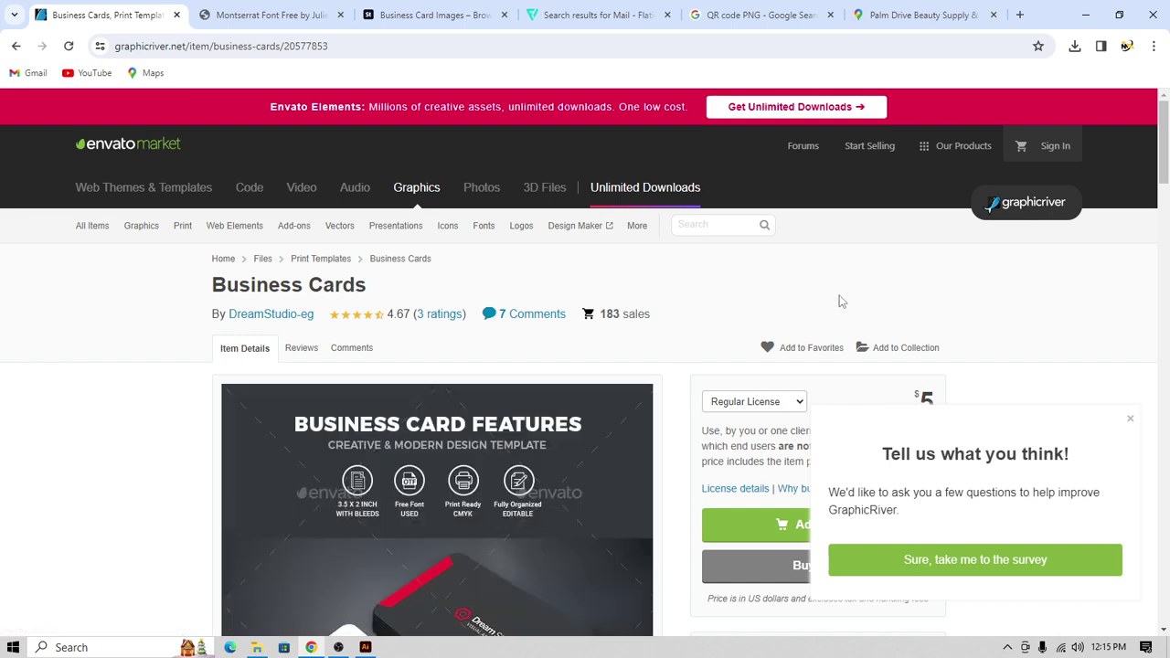
scroll(621, 397, down, 3)
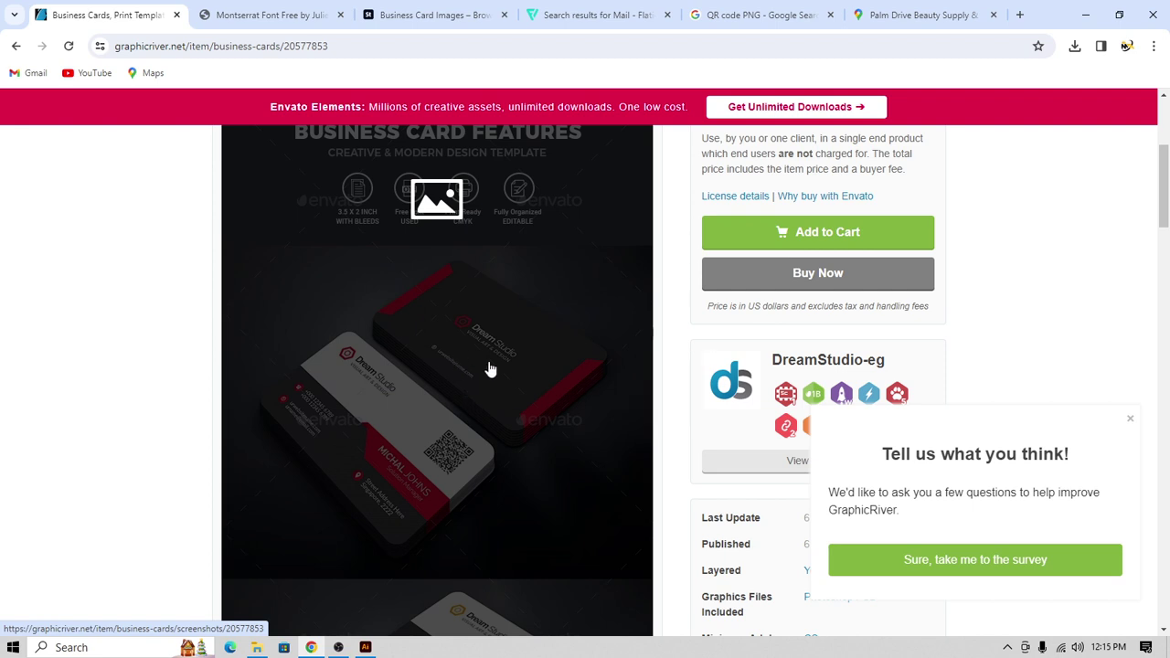
scroll(543, 470, up, 1)
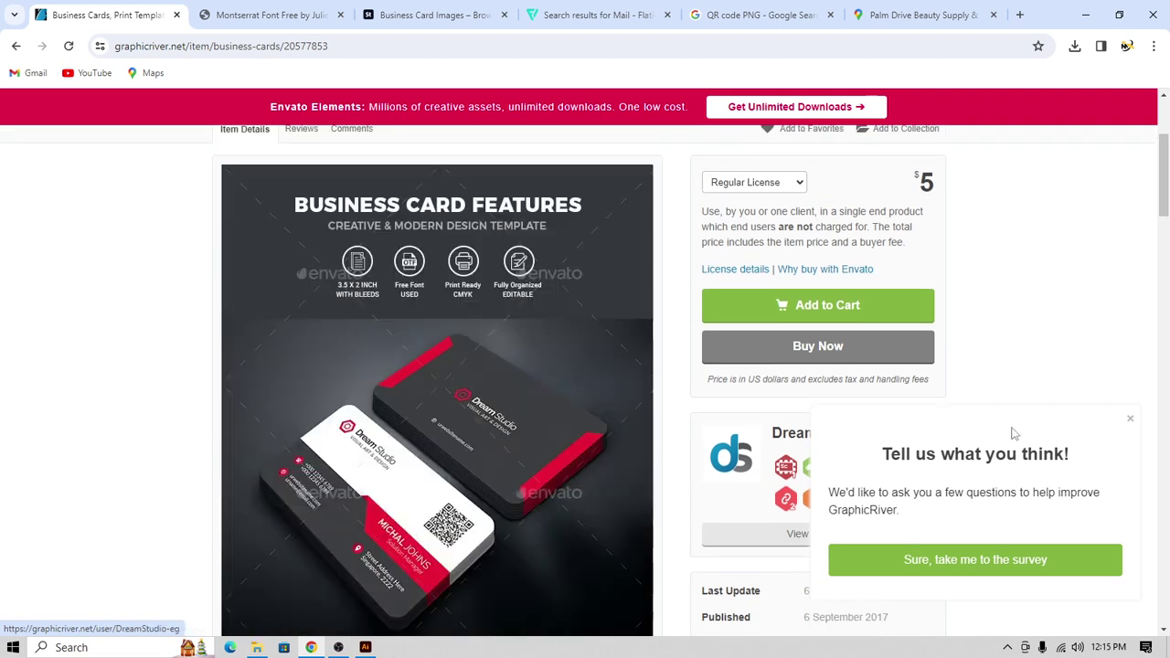
click(1131, 418)
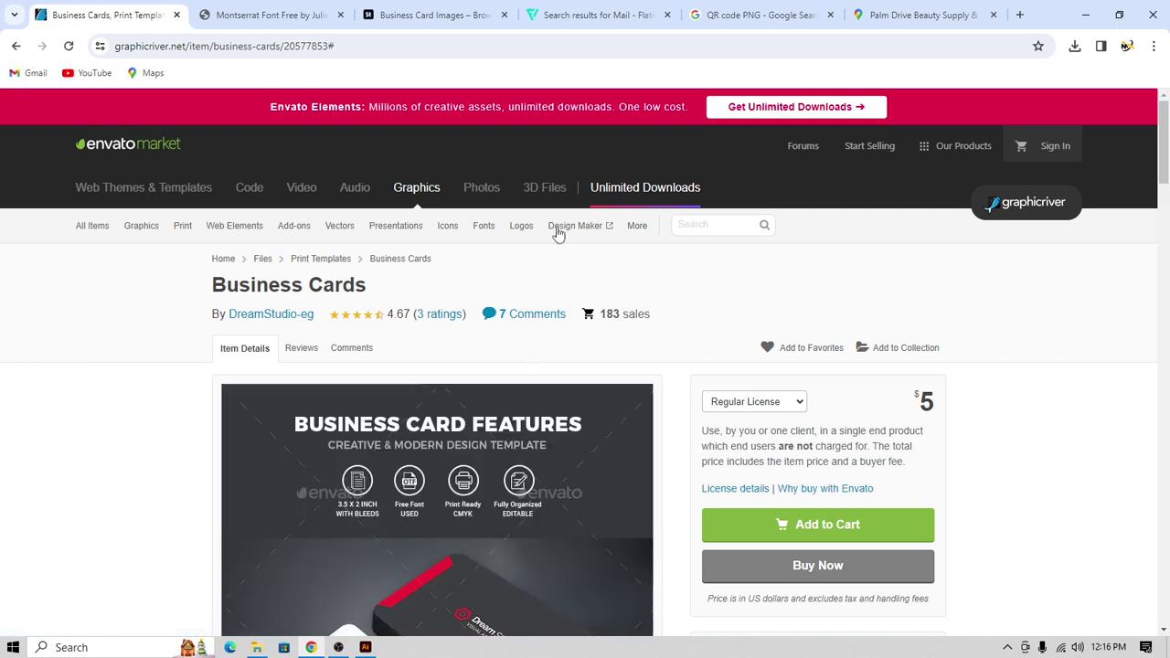
- Close the browser pages for the map place, the QR code image search and the Flaticon mail icons
click(960, 15)
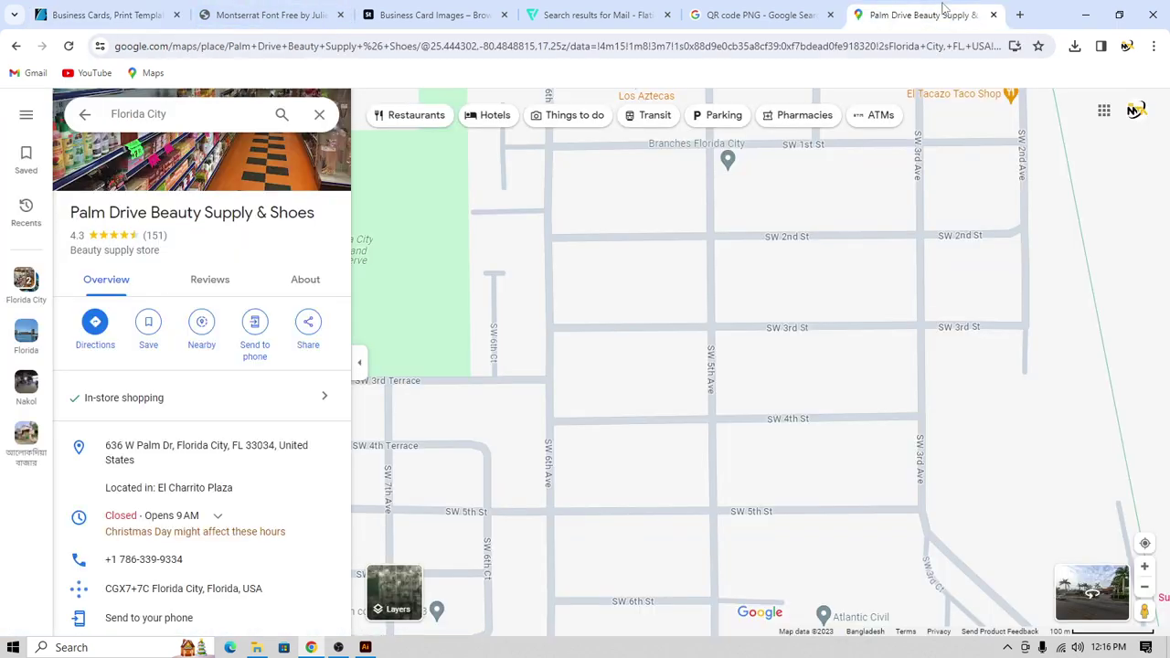
click(994, 15)
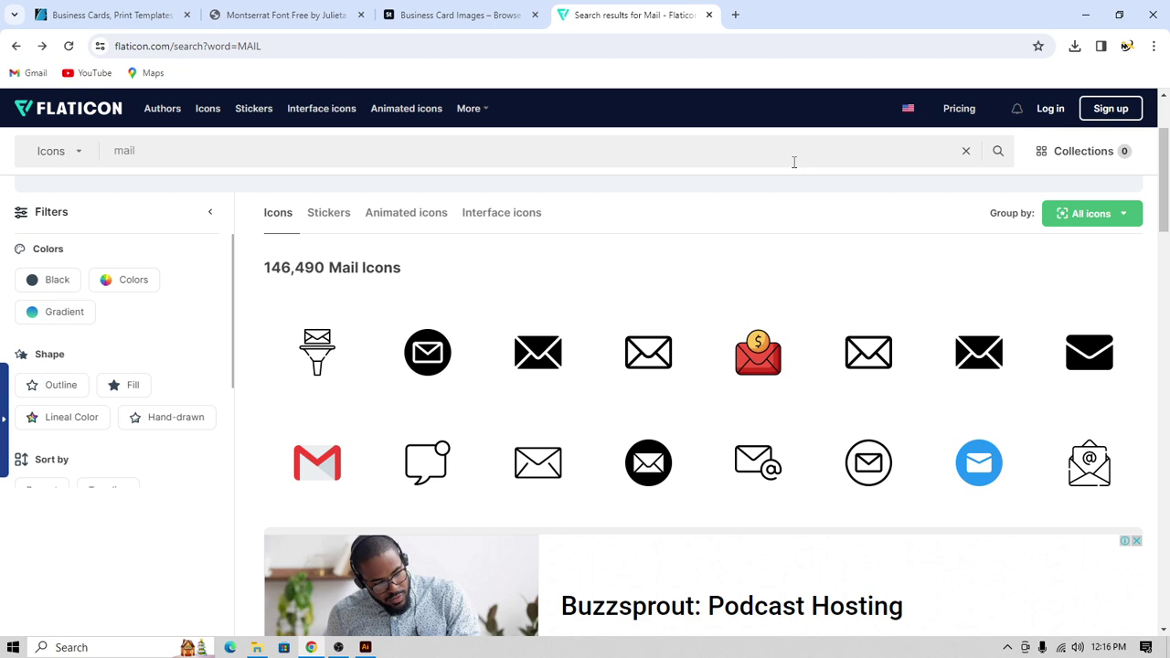
click(710, 14)
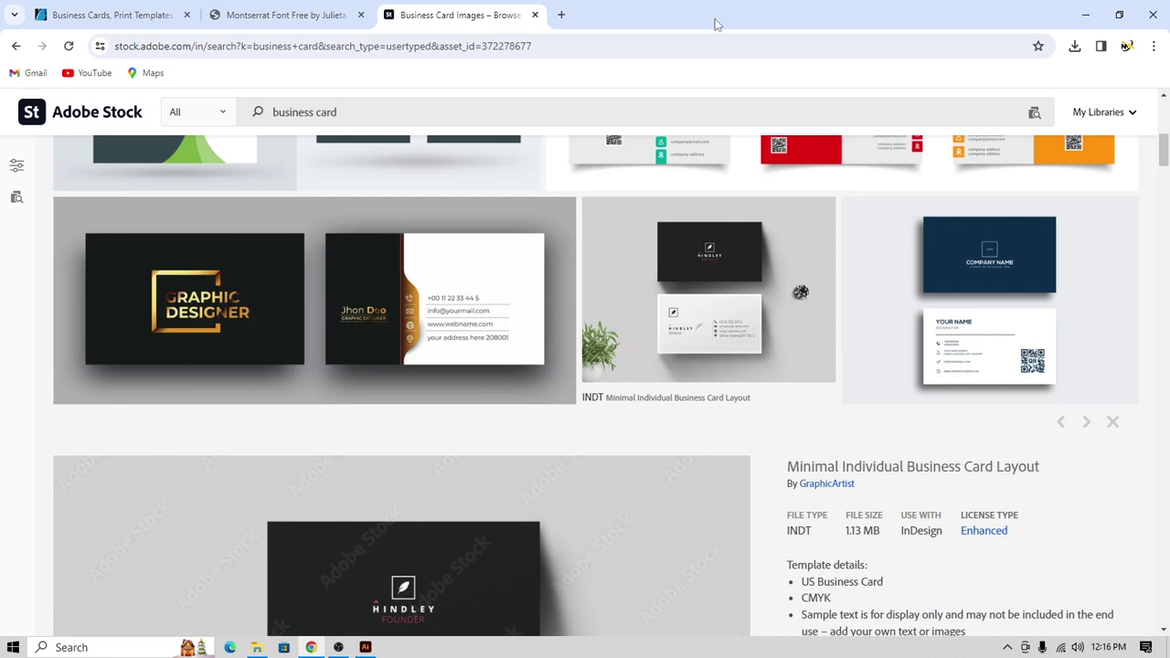
- Look through Adobe Stock's business card results and return to Illustrator to review both card sides
scroll(586, 419, down, 3)
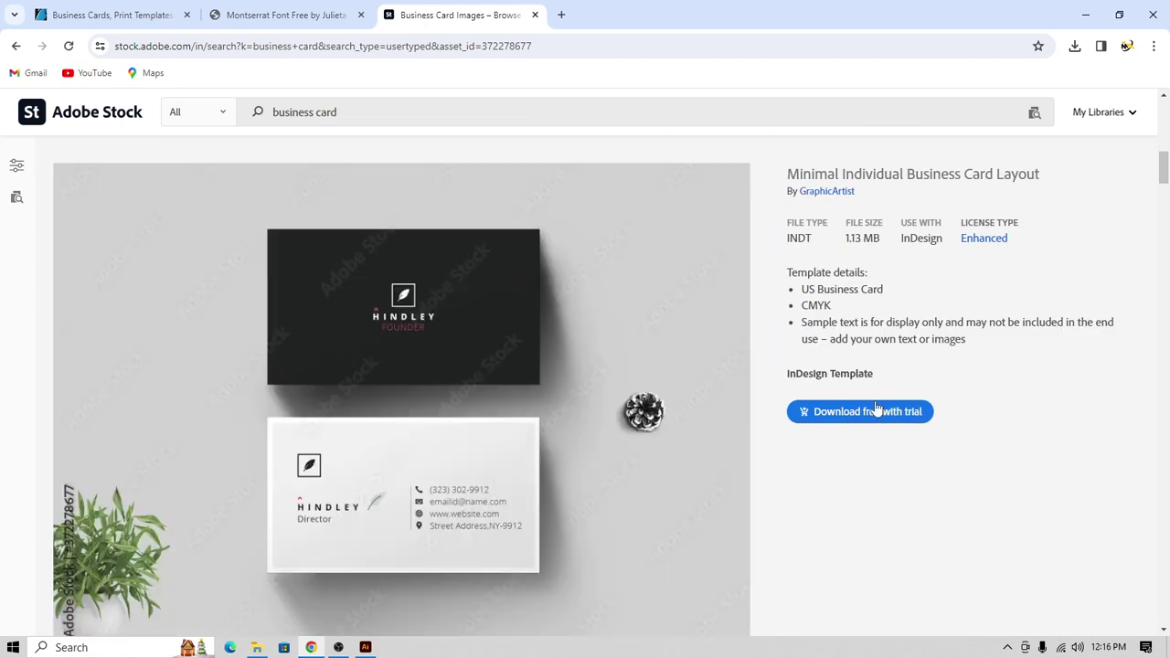
scroll(876, 409, up, 8)
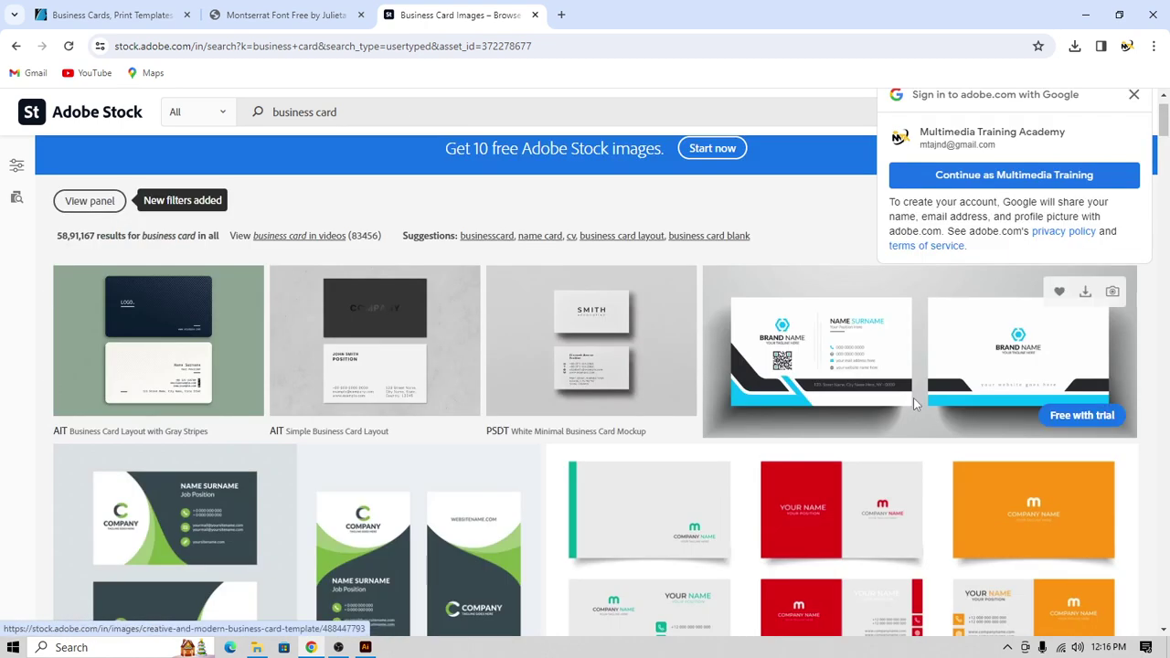
scroll(914, 398, up, 1)
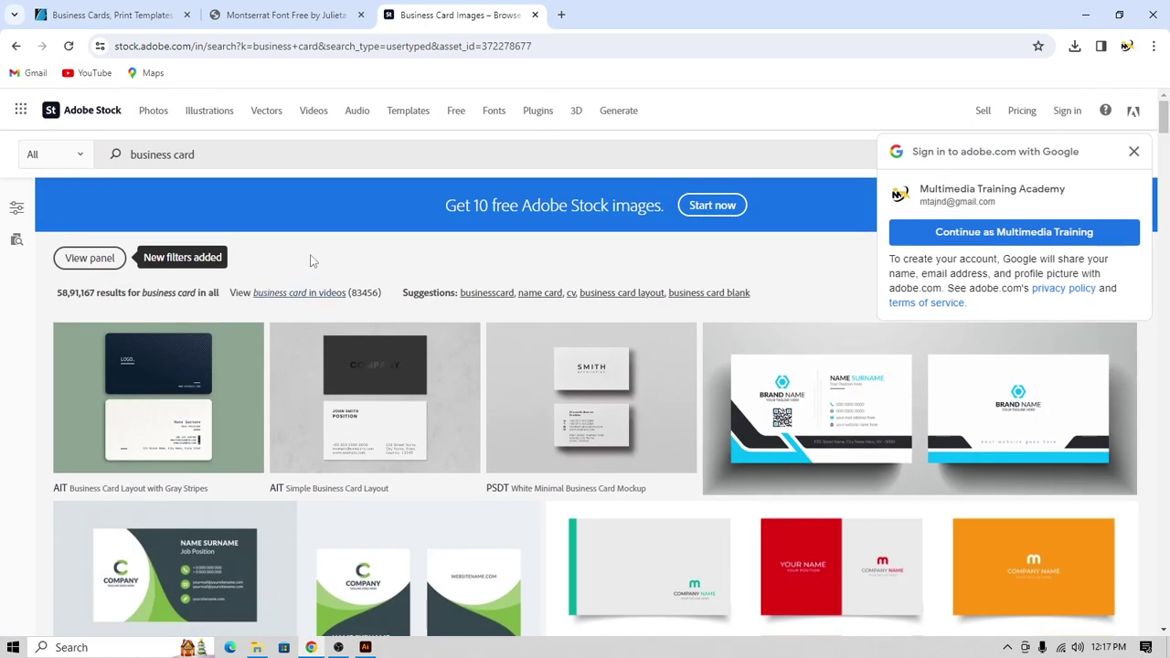
click(1086, 15)
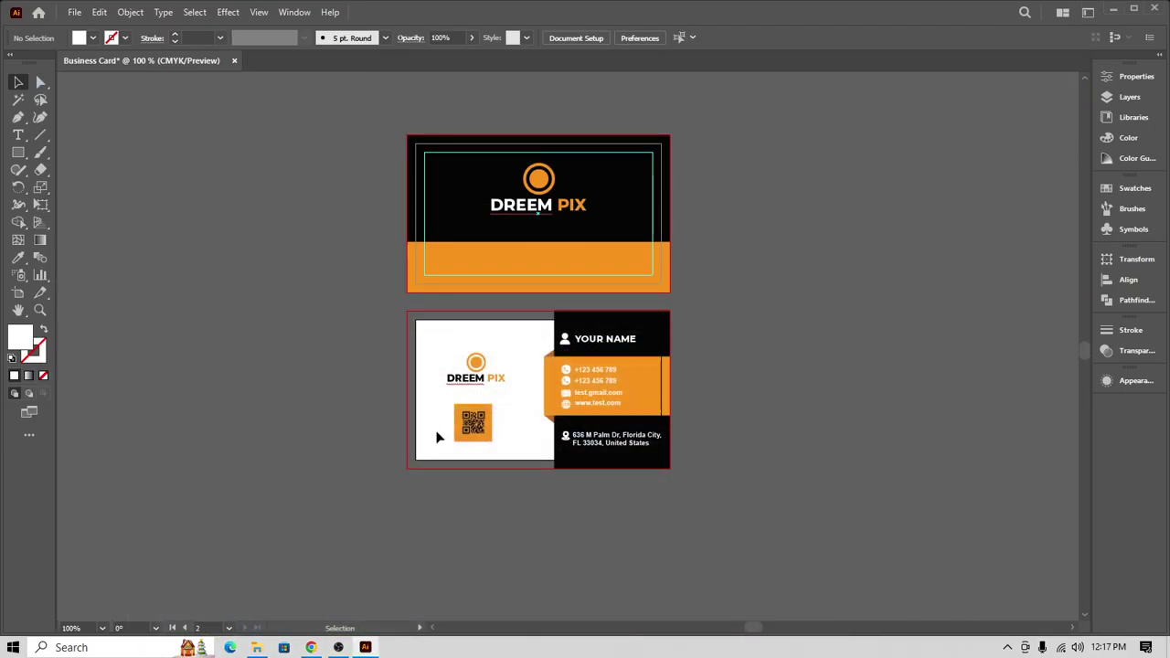
scroll(748, 413, up, 2)
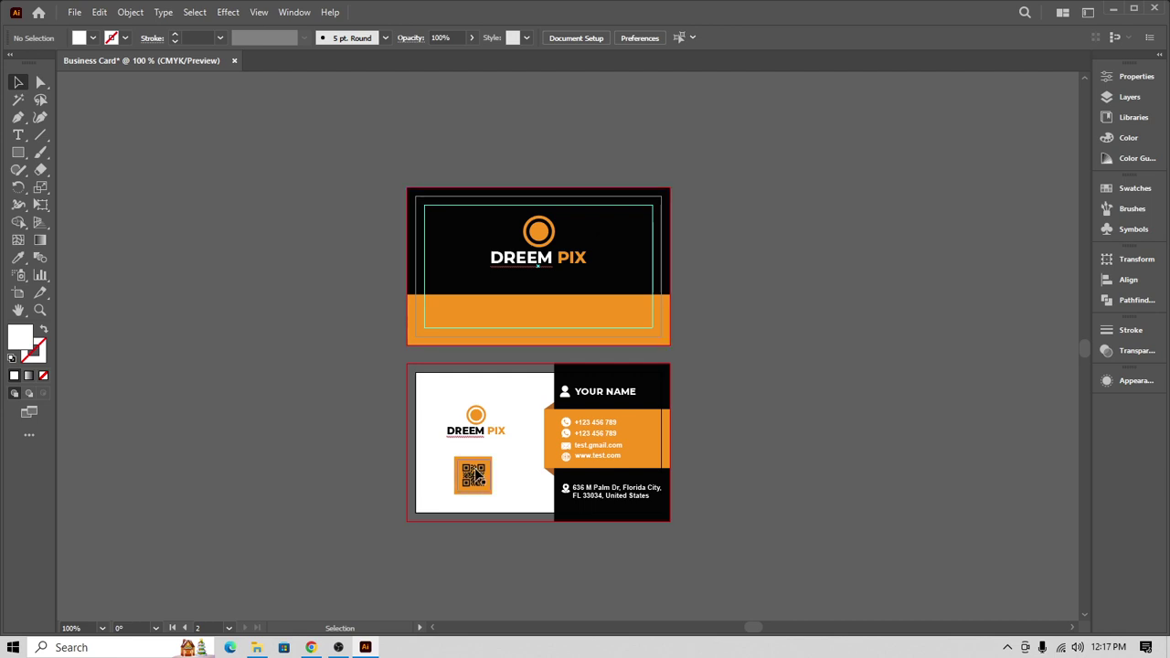
click(338, 647)
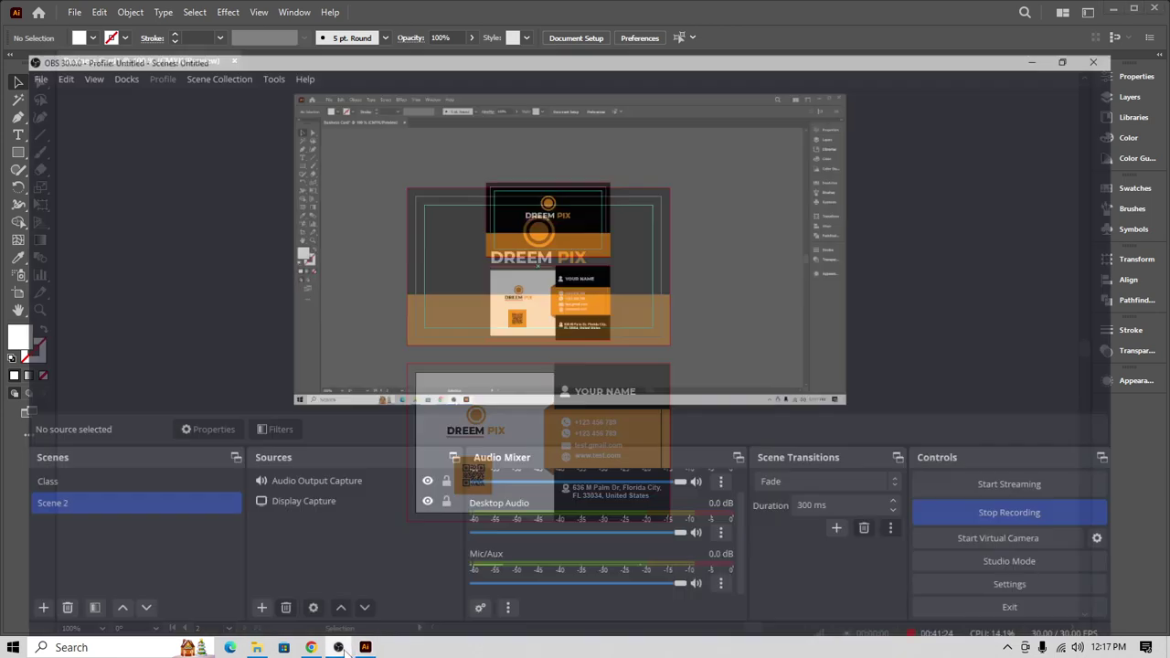